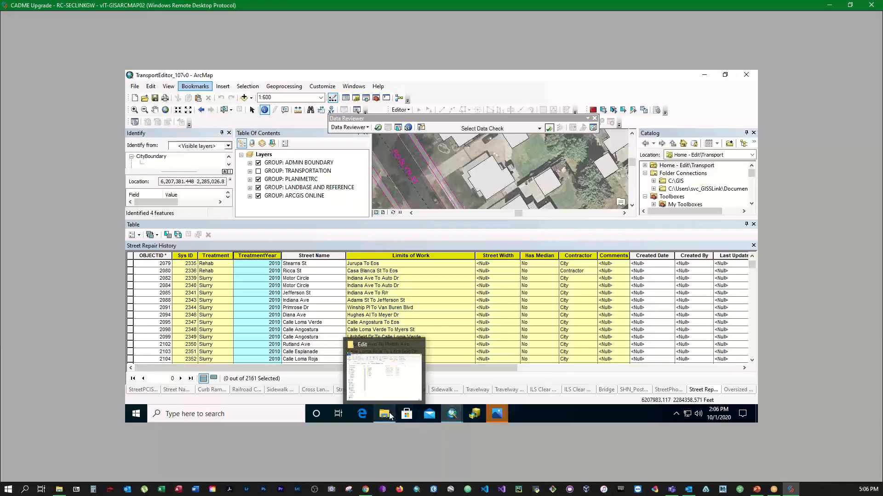
# - Bring the GISEditingQCTemplates\Edit folder window forward, move it over the map, then refocus the remote session
pyautogui.click(389, 416)
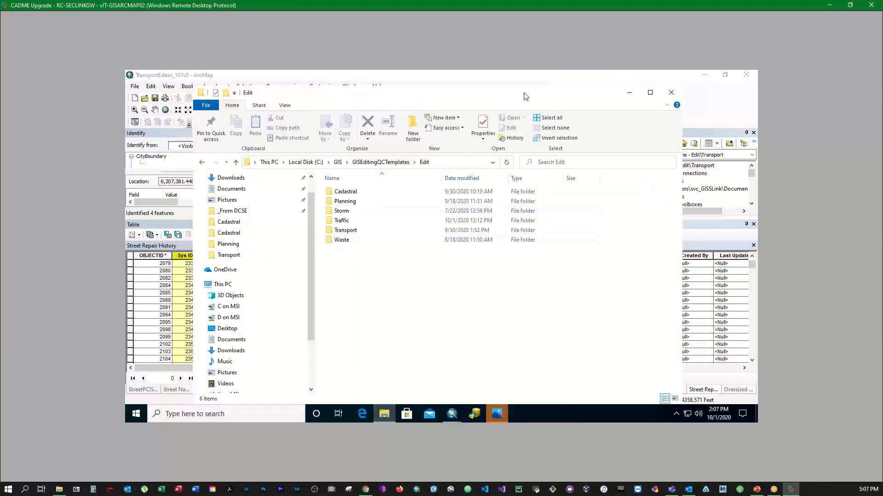
pyautogui.moveTo(526, 96); pyautogui.dragTo(481, 109)
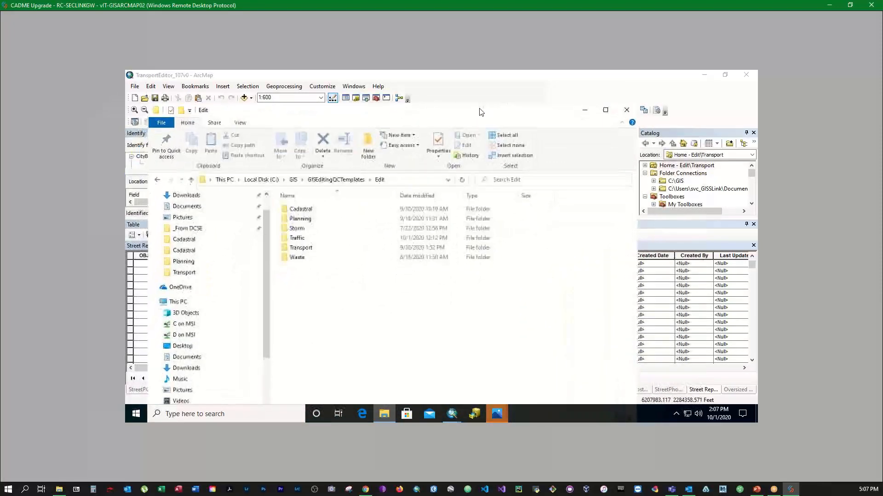
pyautogui.click(425, 6)
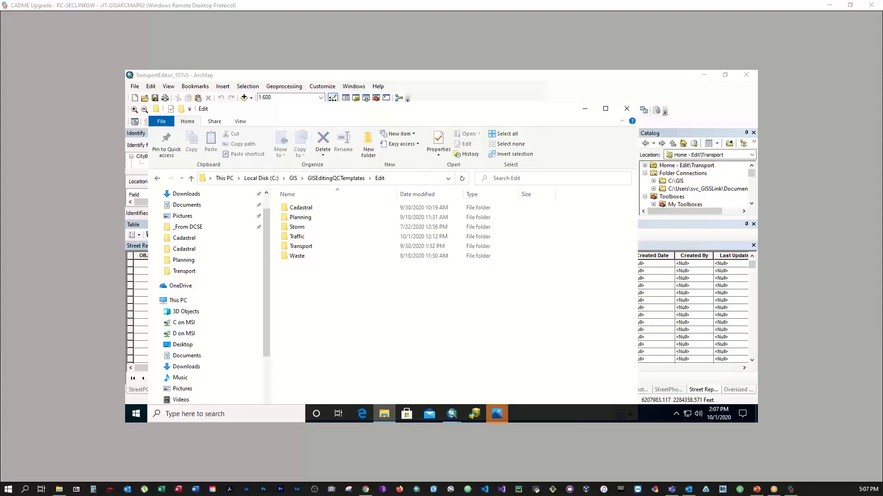
pyautogui.click(365, 20)
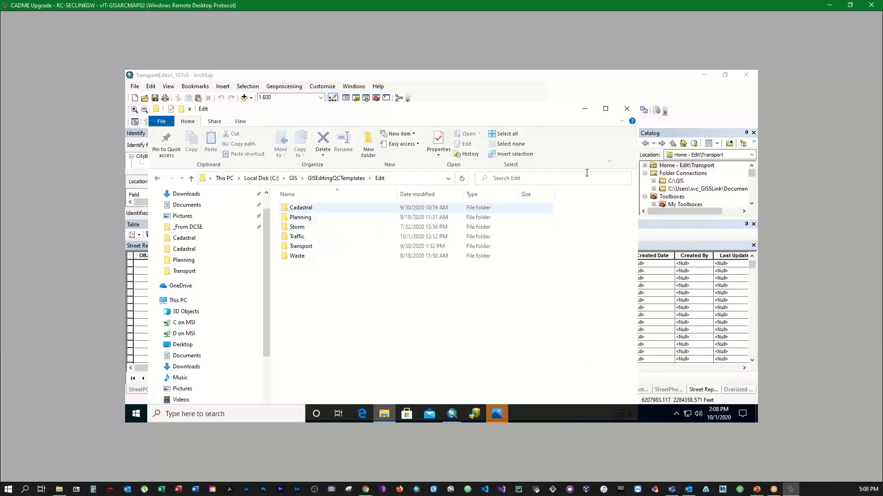
# - Open the Cadastral subfolder, shift its window up and right, then minimize it to reveal ArcMap
pyautogui.doubleClick(309, 208)
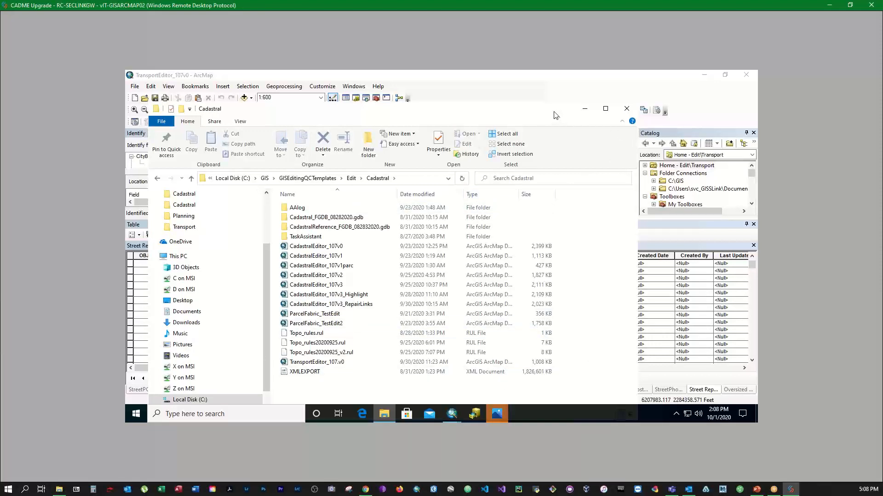
pyautogui.moveTo(556, 115); pyautogui.dragTo(577, 85)
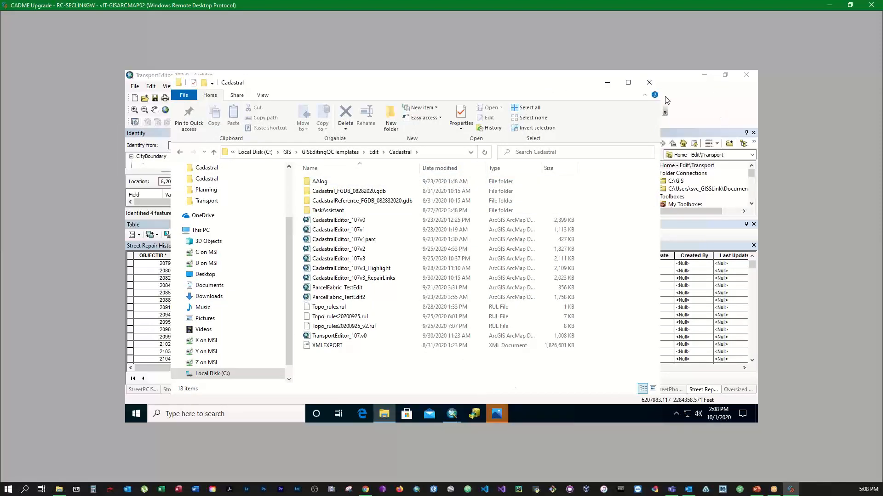
pyautogui.click(611, 85)
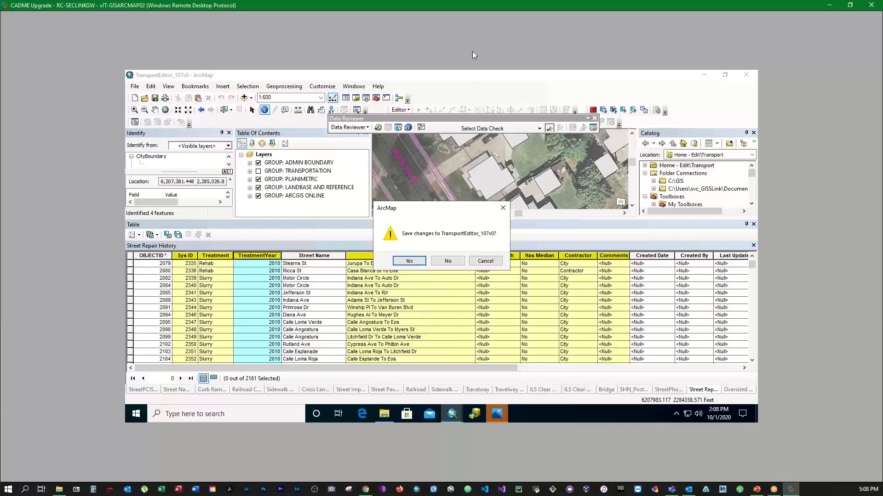
# - Save changes to TransportEditor_107v0 and close both street photo windows
pyautogui.click(414, 261)
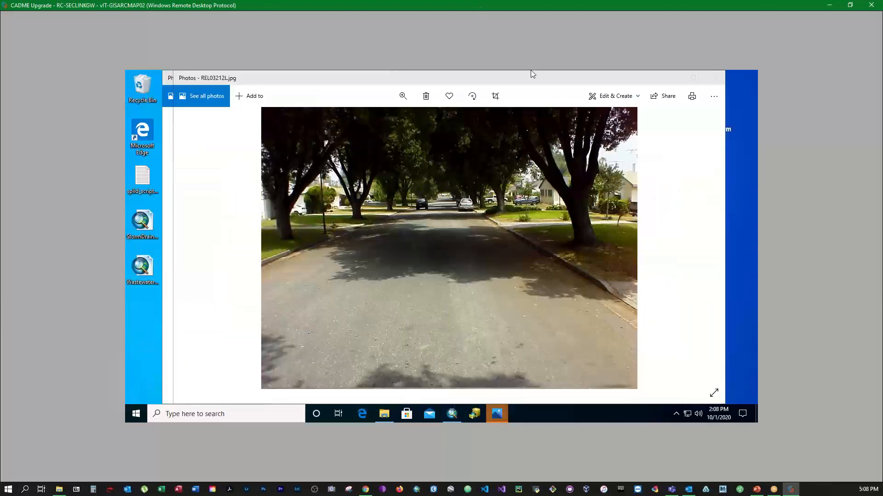
pyautogui.click(715, 80)
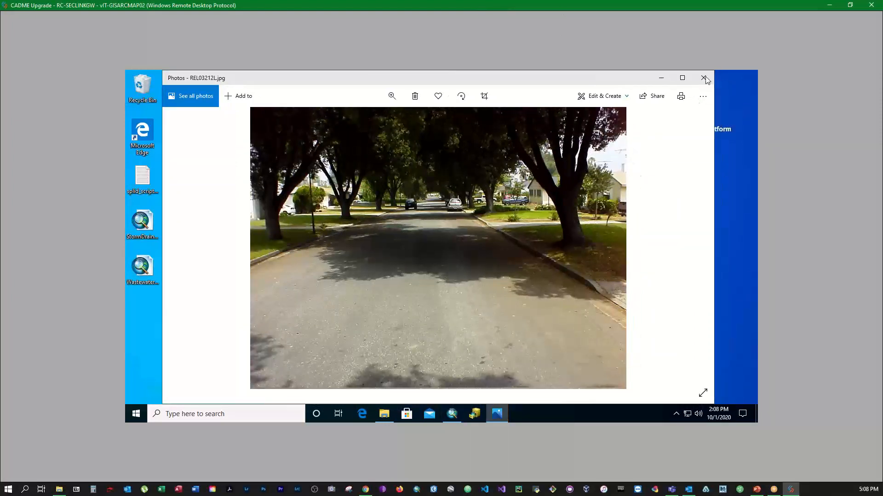
pyautogui.click(704, 78)
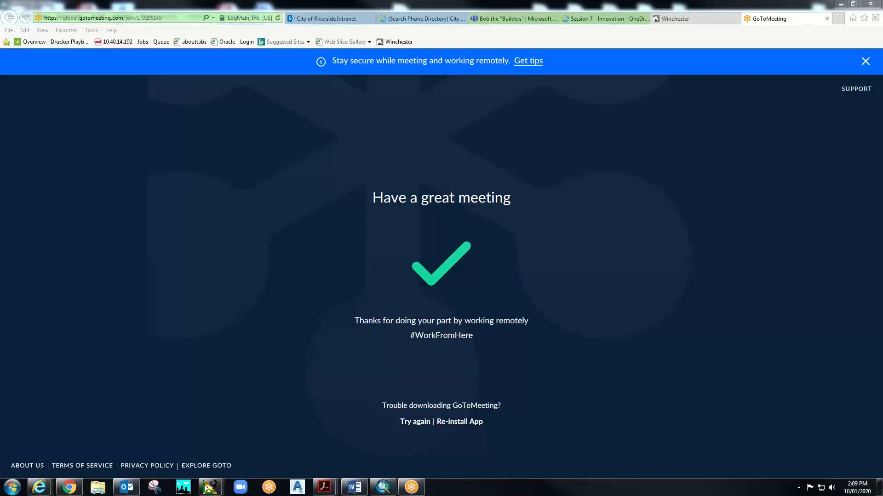
# - Center and maximize ll-p19-0315.pdf in Chrome, then scroll to the page 6 Parcel A plat
pyautogui.moveTo(882, 103); pyautogui.dragTo(481, 85)
pyautogui.scroll(-15, 512, 262)
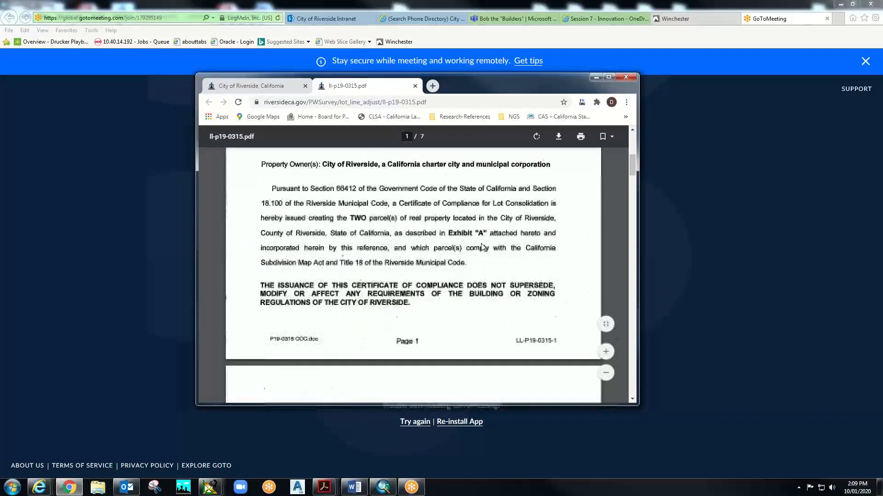
pyautogui.click(614, 76)
pyautogui.scroll(-5, 472, 210)
pyautogui.scroll(-20, 472, 210)
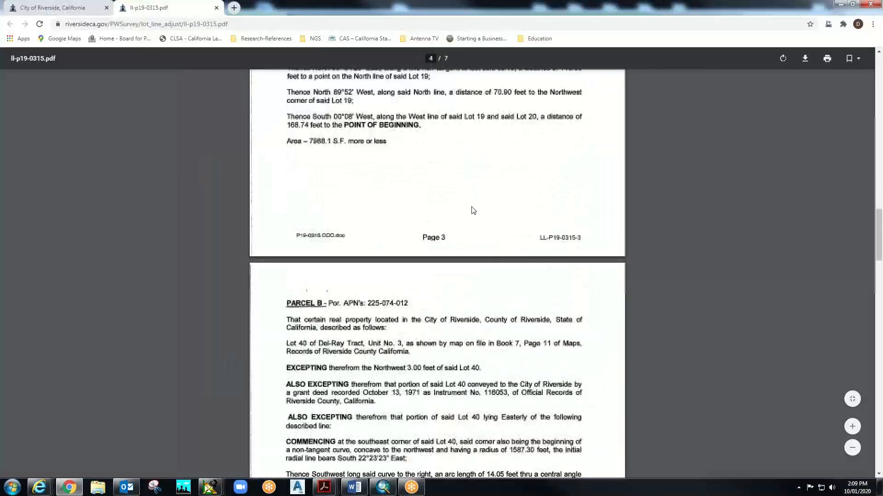
pyautogui.scroll(-8, 474, 214)
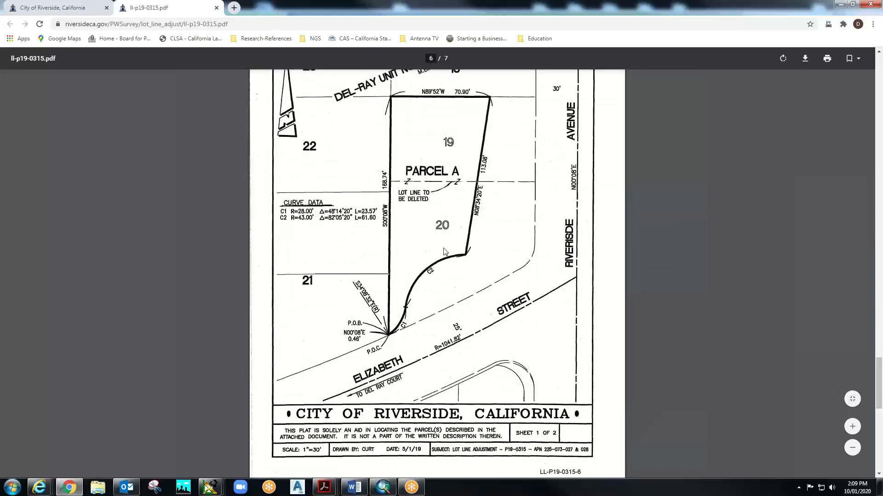
pyautogui.scroll(4, 427, 239)
# - Restore the maximized Chrome PDF window and drag it off-screen to uncover the GoToMeeting page
pyautogui.scroll(-3, 427, 239)
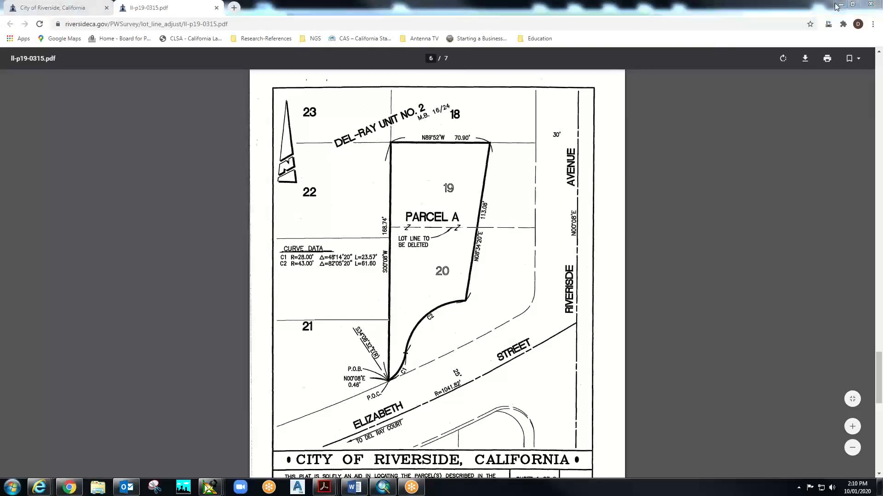
pyautogui.click(854, 4)
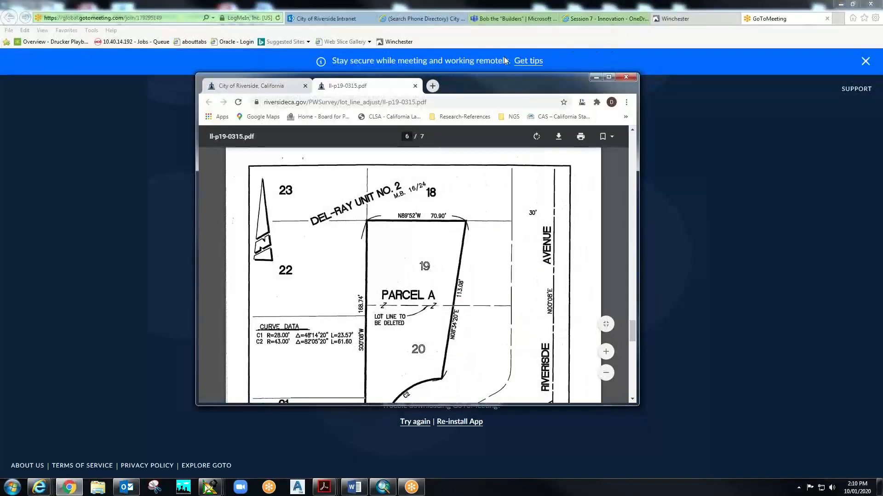
pyautogui.moveTo(506, 86); pyautogui.dragTo(882, 115)
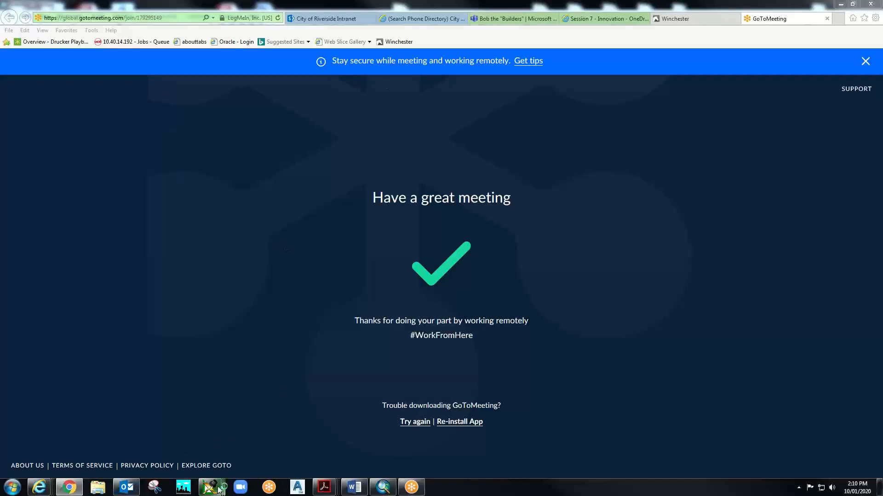
# - Switch to ArcMap, cancel the Getting Started dialog without opening 1-30-2020 Practice, and show recent files
pyautogui.click(383, 487)
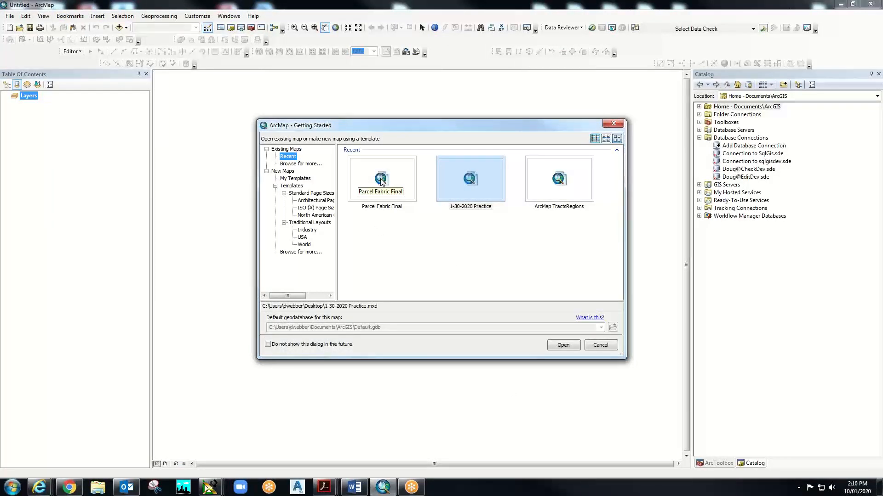
pyautogui.click(469, 179)
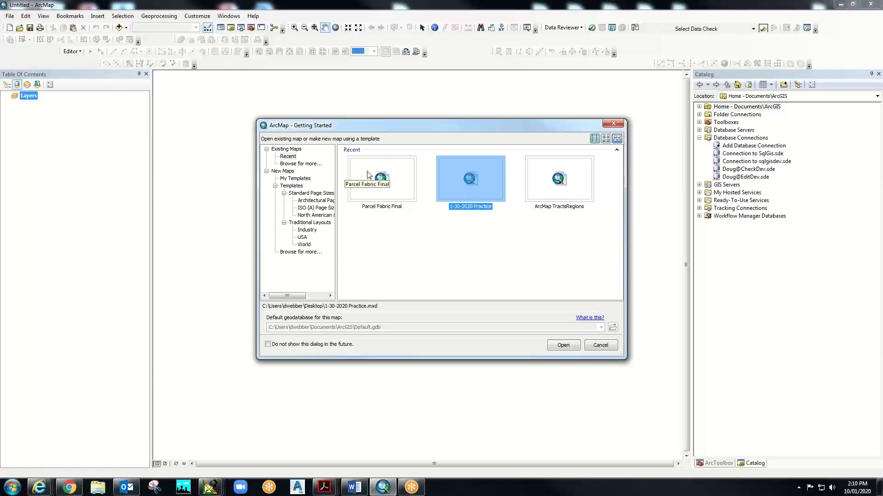
pyautogui.click(594, 342)
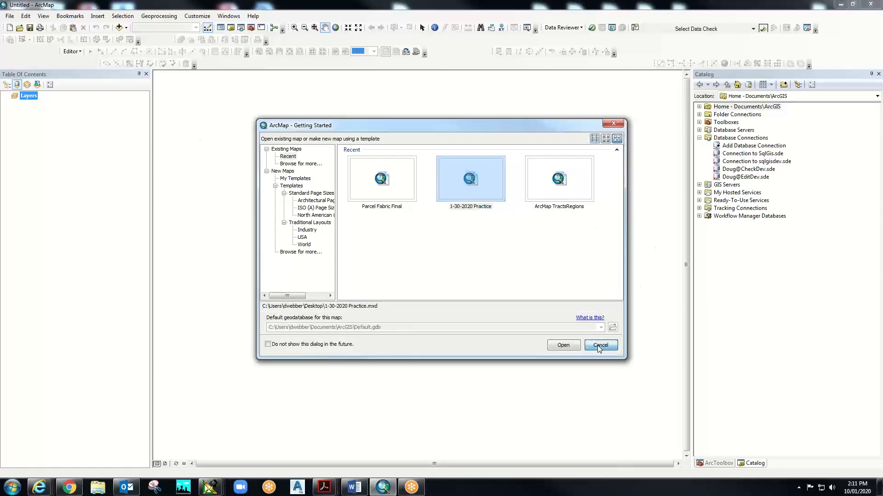
pyautogui.click(9, 17)
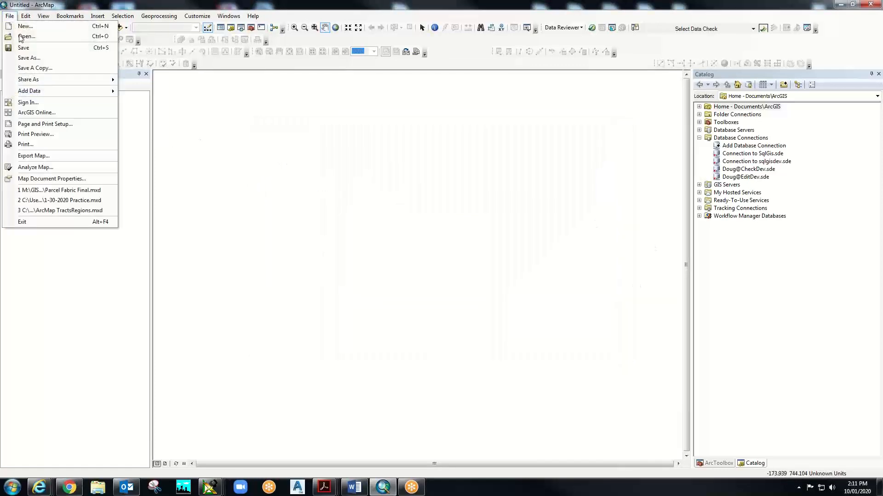
# - Open Parcel Fabric Final.mxd from the File menu's recent documents list
pyautogui.click(67, 190)
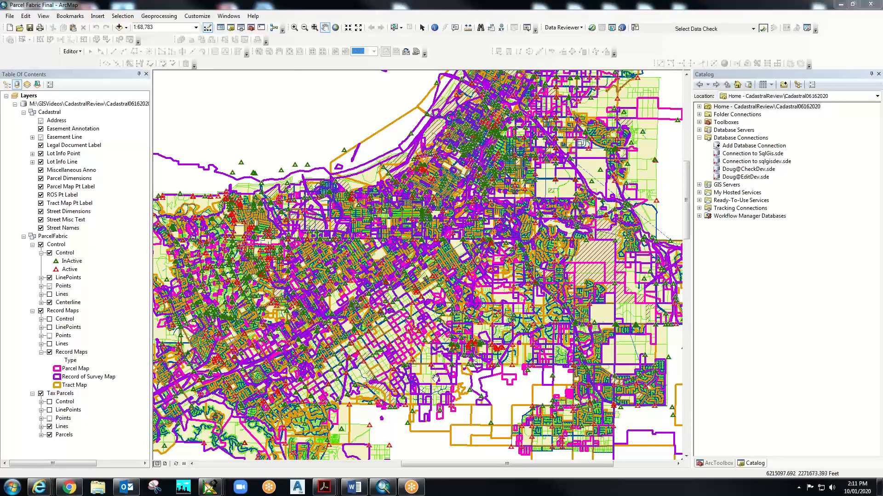
# - Zoom in with boxes, zoom out once, then zoom around lots 41–42 along DR at 1:300
pyautogui.click(294, 28)
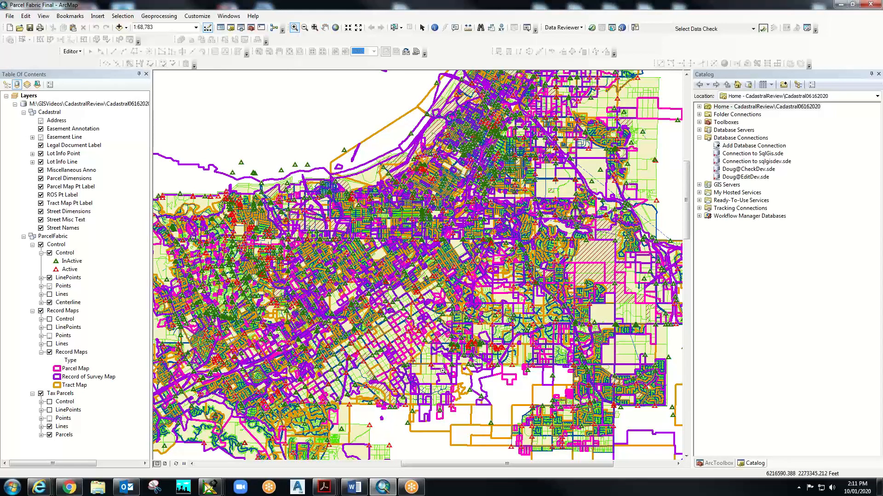
pyautogui.moveTo(381, 329); pyautogui.dragTo(403, 348)
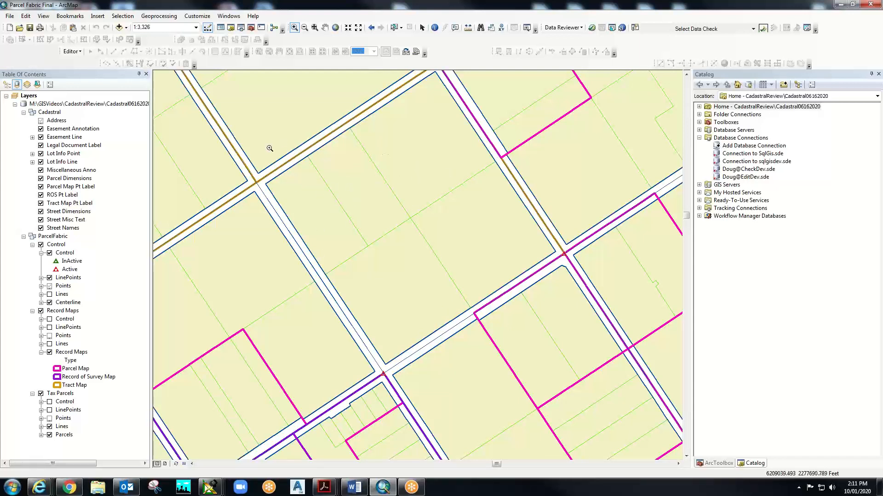
pyautogui.moveTo(249, 137)
pyautogui.mouseDown()
pyautogui.moveTo(382, 276)
pyautogui.moveTo(423, 287)
pyautogui.mouseUp()
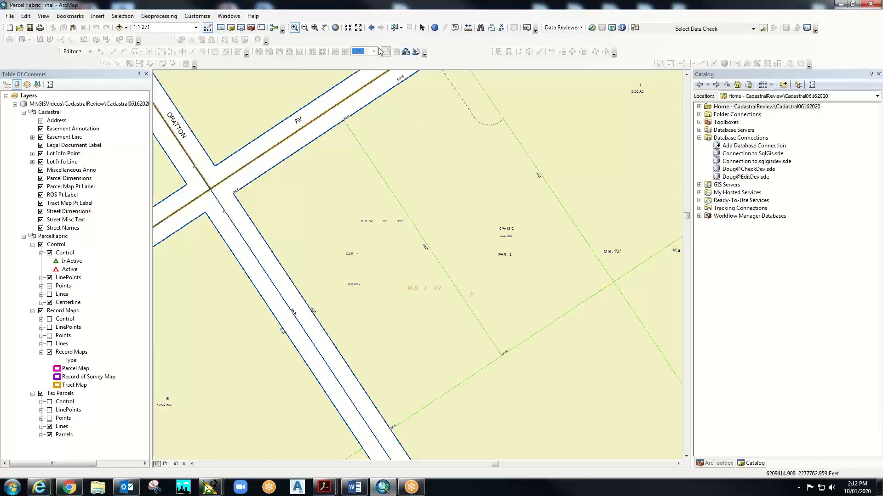
pyautogui.click(305, 27)
pyautogui.moveTo(296, 83); pyautogui.dragTo(308, 99)
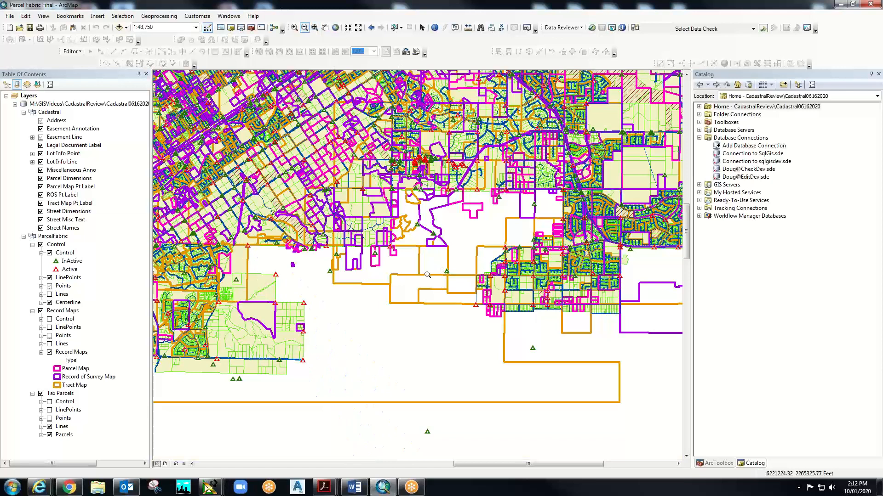
pyautogui.click(294, 28)
pyautogui.moveTo(214, 86); pyautogui.dragTo(225, 89)
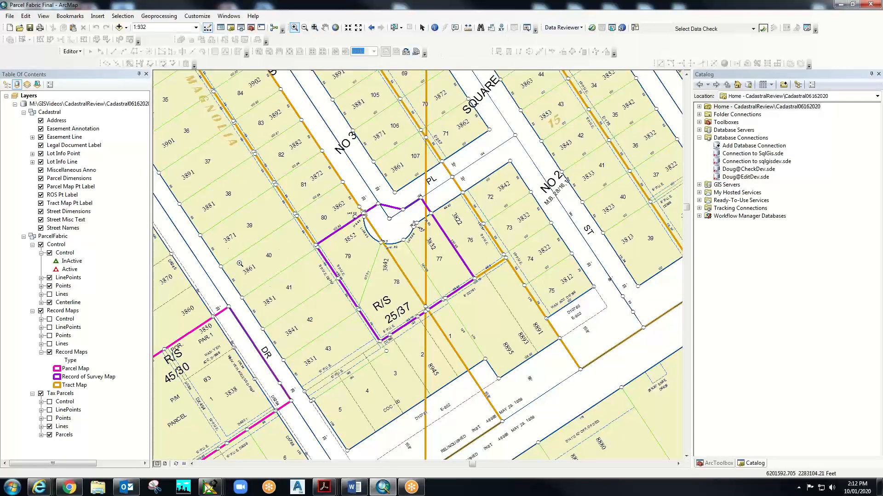
pyautogui.moveTo(215, 225); pyautogui.dragTo(376, 366)
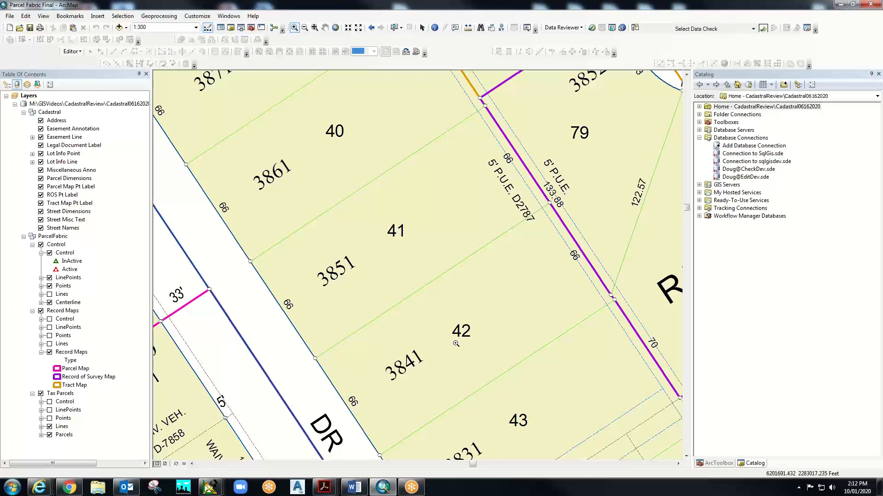
# - Identify the parcel boundary line near lots 41 and 42, then close the Identify results
pyautogui.click(434, 28)
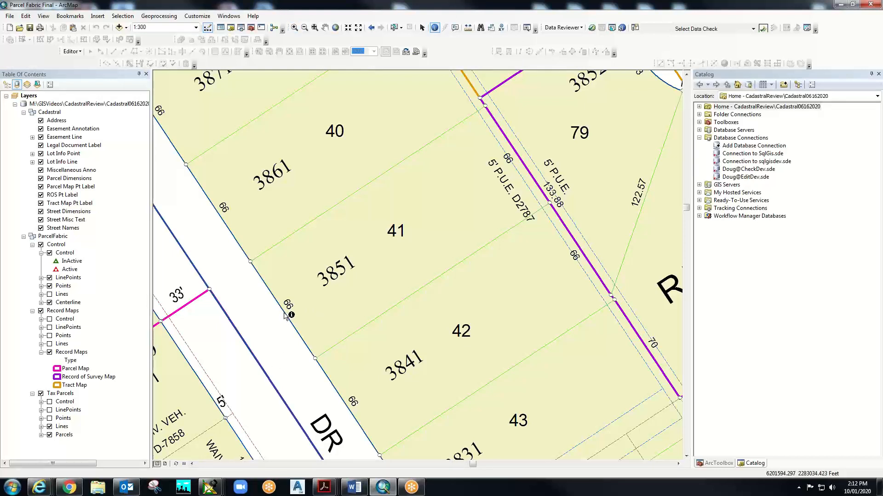
pyautogui.click(303, 347)
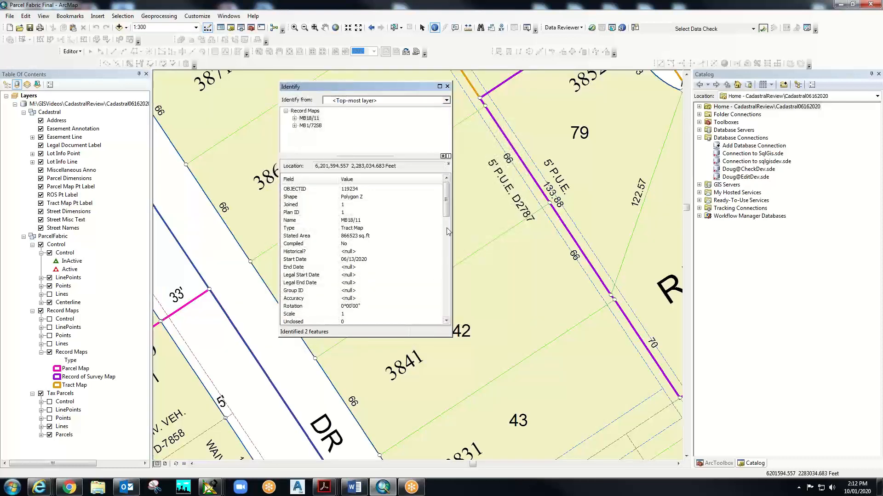
pyautogui.moveTo(446, 214); pyautogui.dragTo(449, 183)
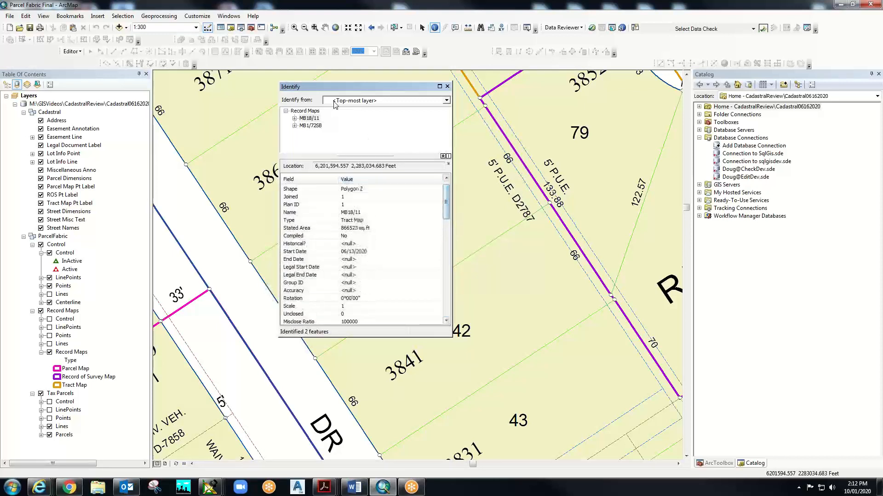
pyautogui.click(447, 87)
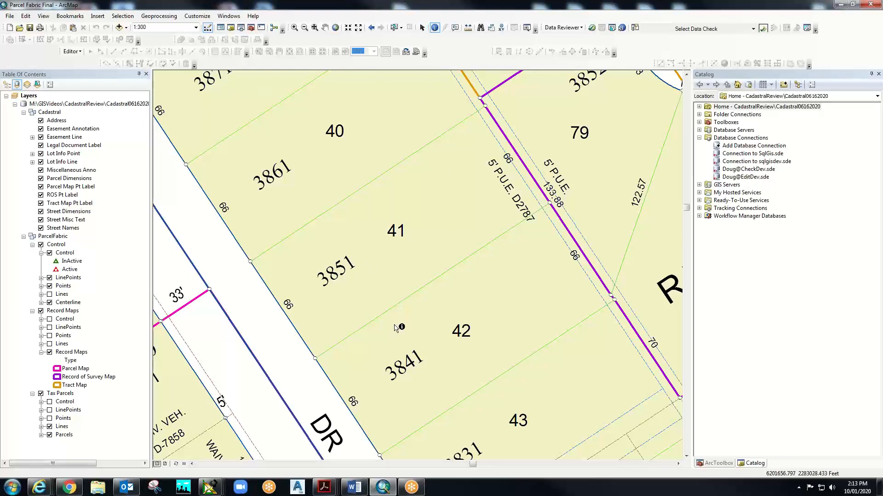
# - Turn on the Parcel Editor and Versioning toolbars from the toolbar context menu
pyautogui.rightClick(478, 46)
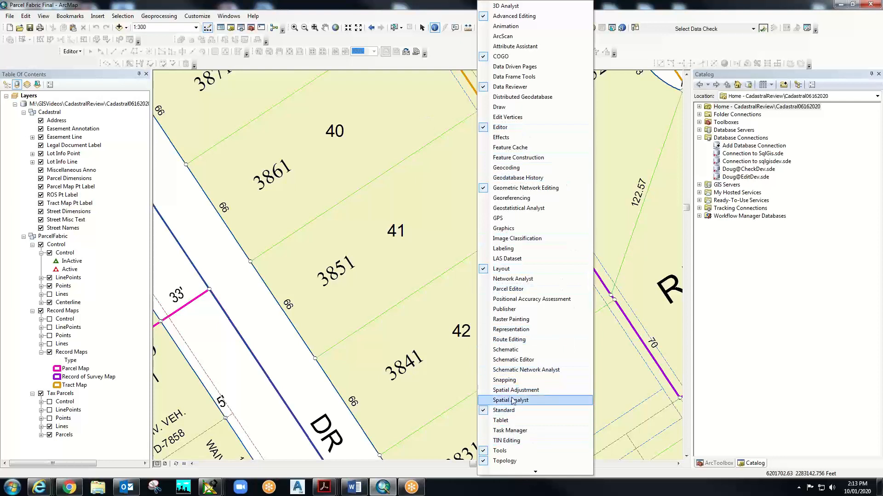
pyautogui.click(508, 288)
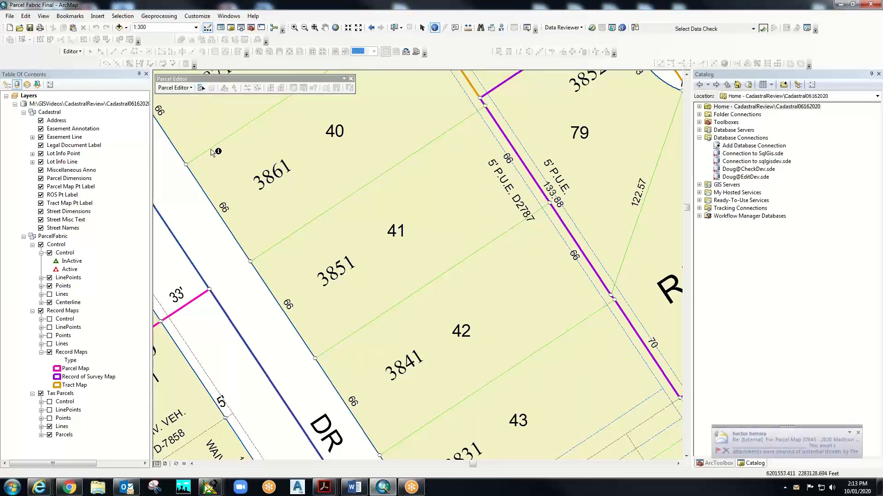
pyautogui.rightClick(452, 47)
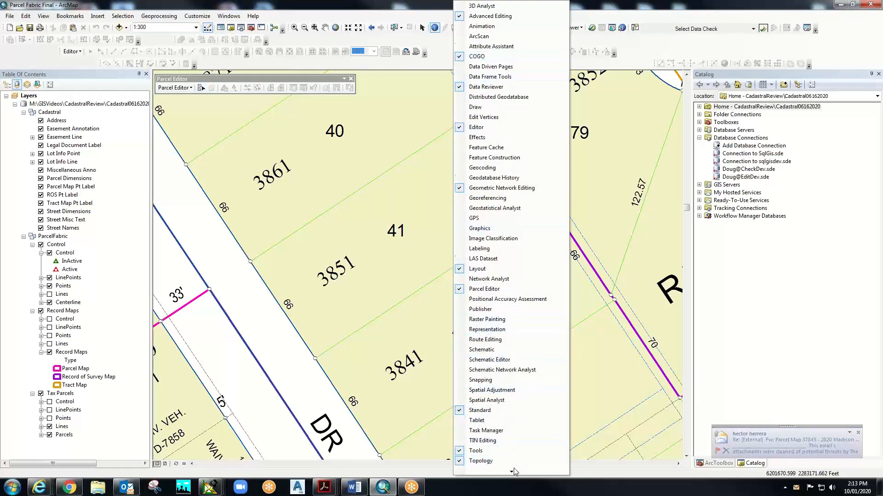
pyautogui.moveTo(512, 473)
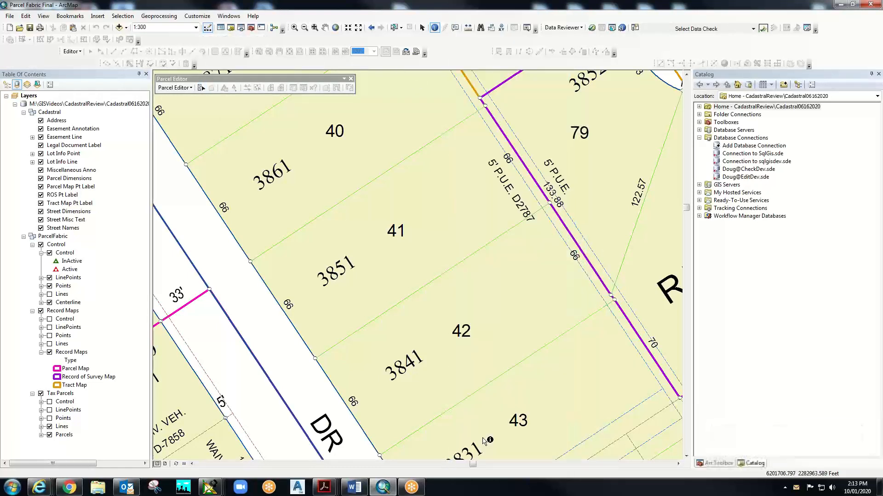
pyautogui.click(485, 440)
pyautogui.rightClick(453, 47)
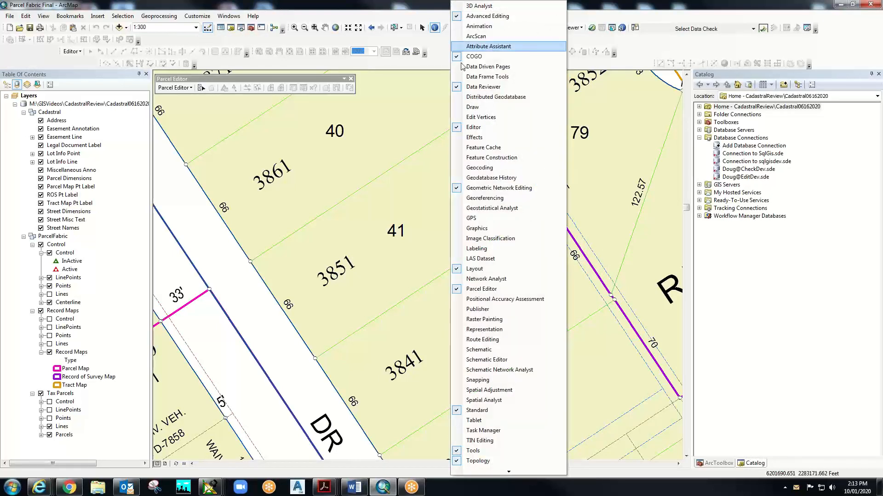
pyautogui.moveTo(509, 473)
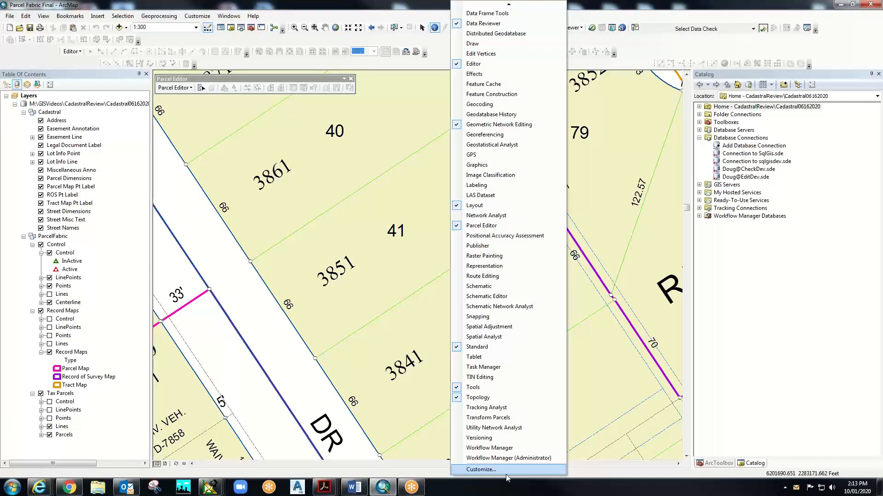
pyautogui.click(480, 438)
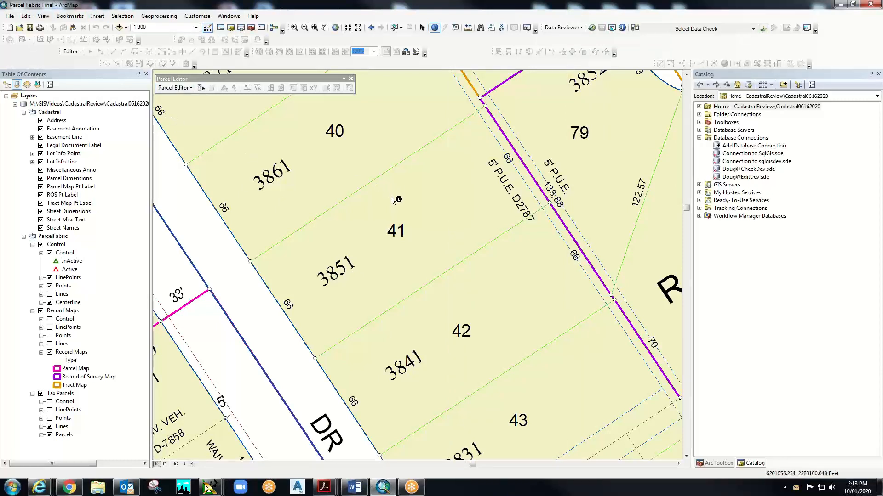
# - Connect the EditDev .sde database connection in the Catalog so its GISEditDev.ARC datasets are listed
pyautogui.click(750, 177)
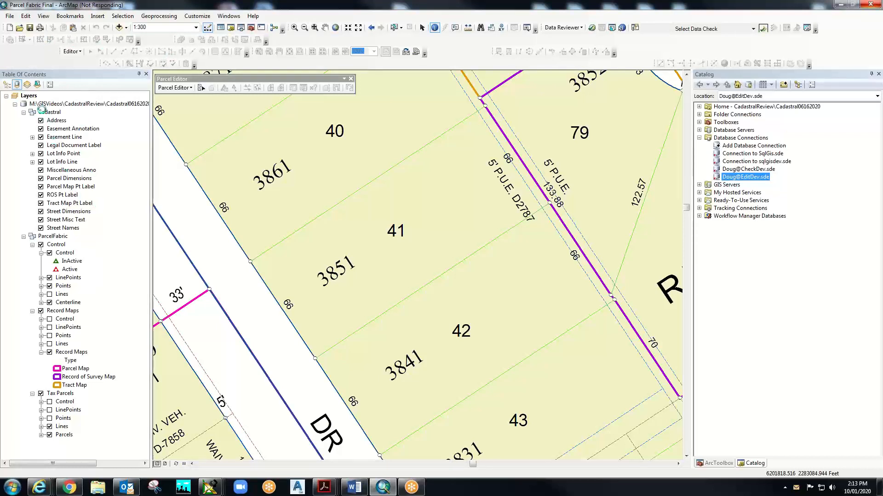
pyautogui.rightClick(755, 177)
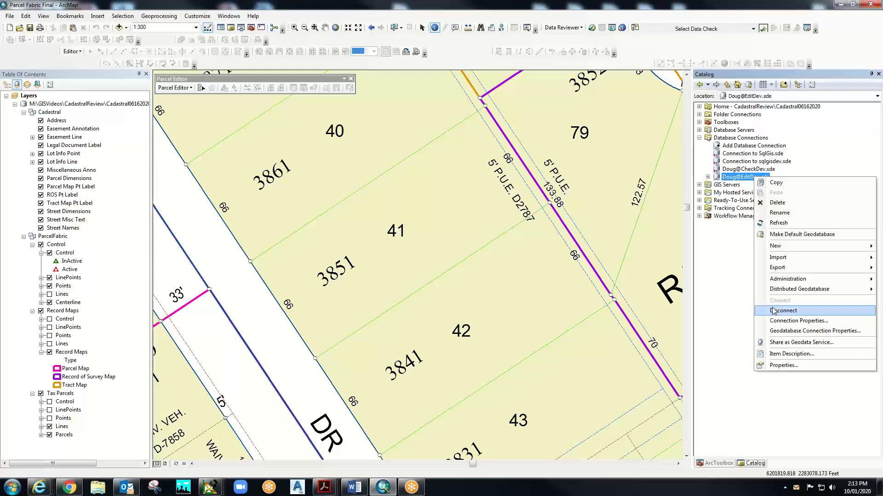
pyautogui.click(708, 177)
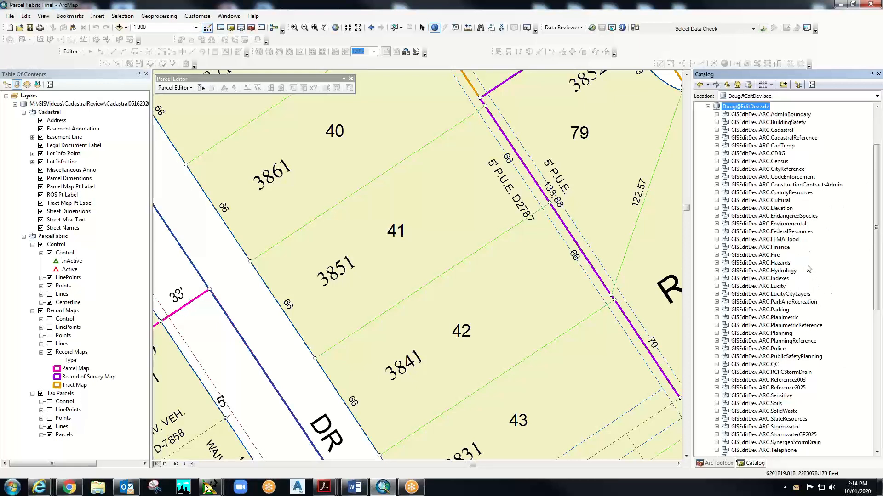
pyautogui.scroll(3, 808, 269)
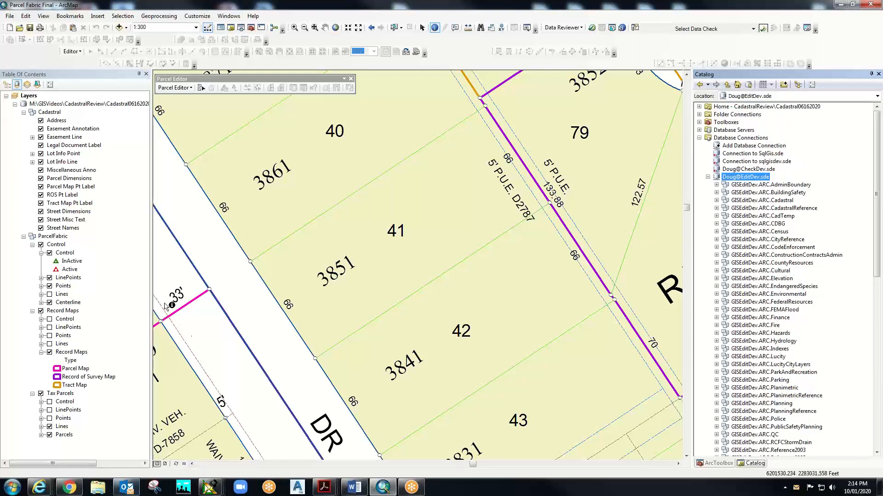
pyautogui.click(98, 490)
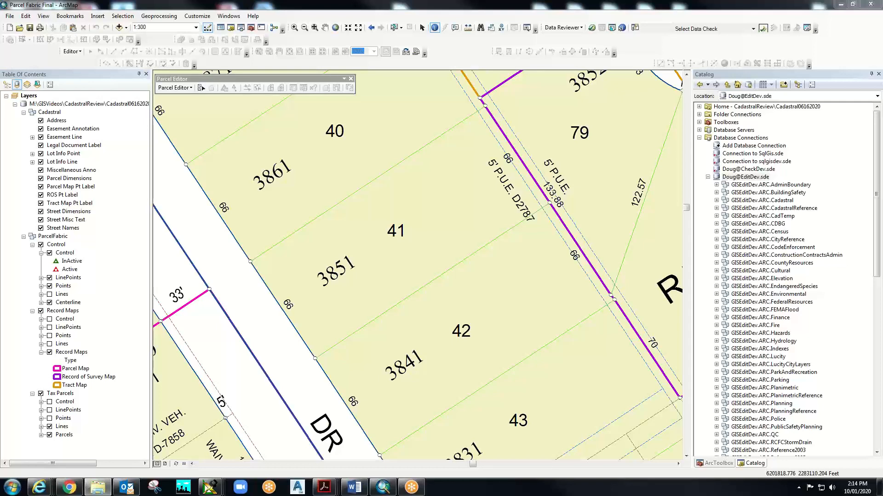
# - Open the CadastralEditor_107v4 map document from the C:\1GIS\Cadastral folder
pyautogui.moveTo(882, 92); pyautogui.dragTo(377, 76)
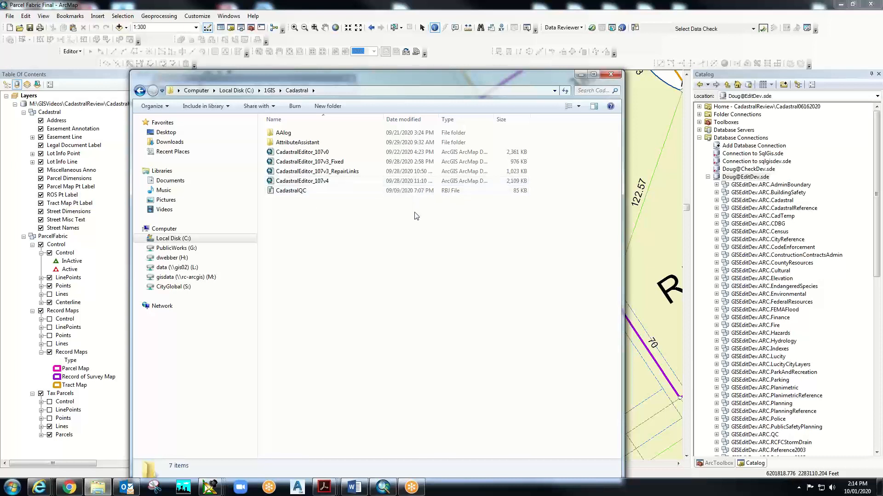
pyautogui.click(295, 183)
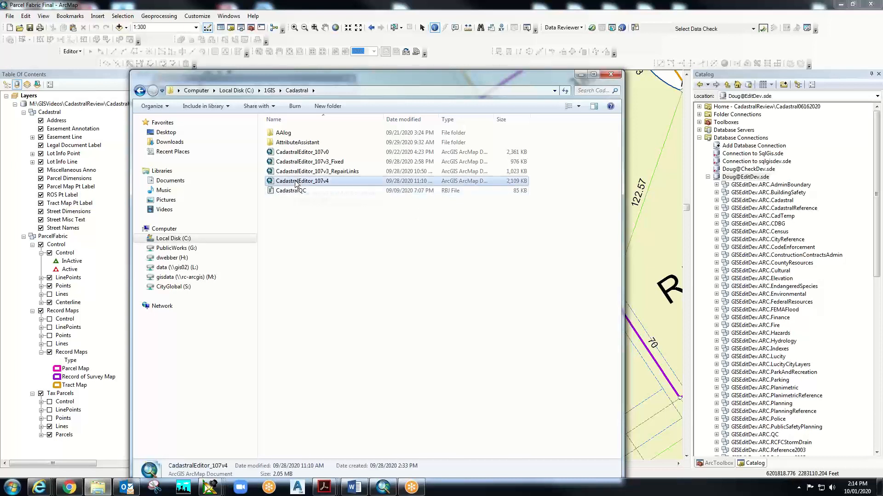
pyautogui.doubleClick(296, 182)
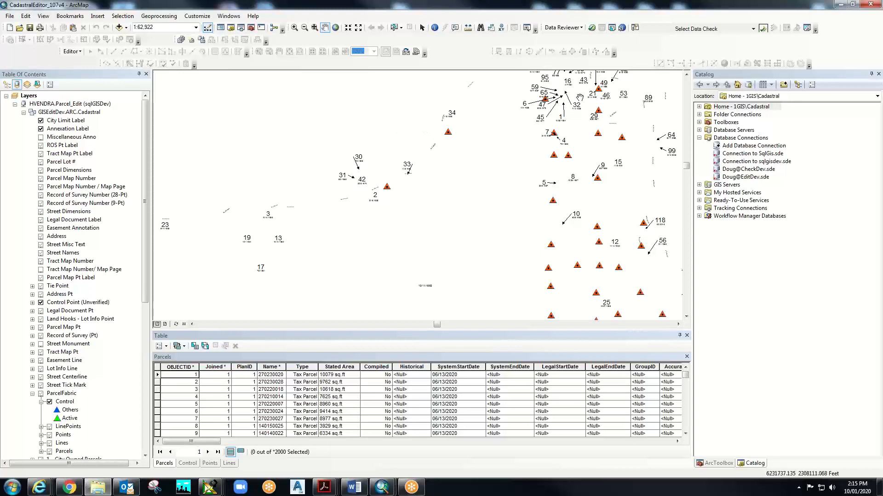
# - Show the Parcel Editor toolbar, check the parcel layer's menu, then close CadastralEditor_107v4
pyautogui.rightClick(443, 43)
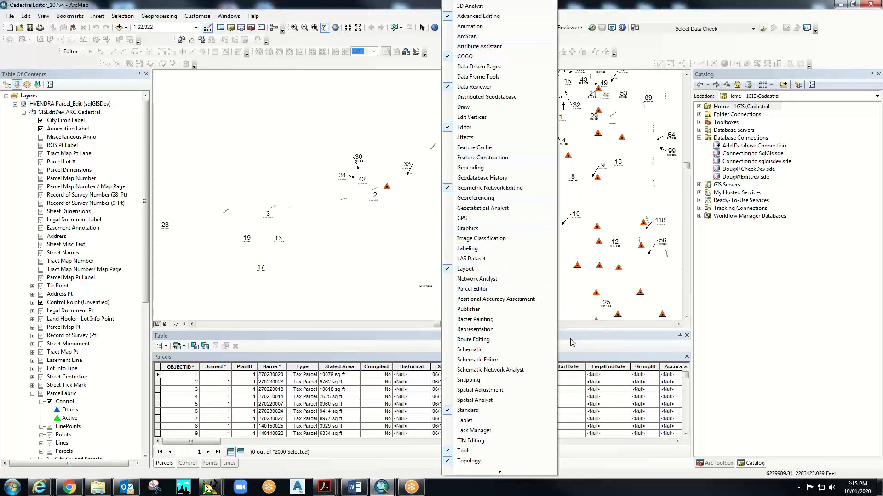
pyautogui.click(476, 289)
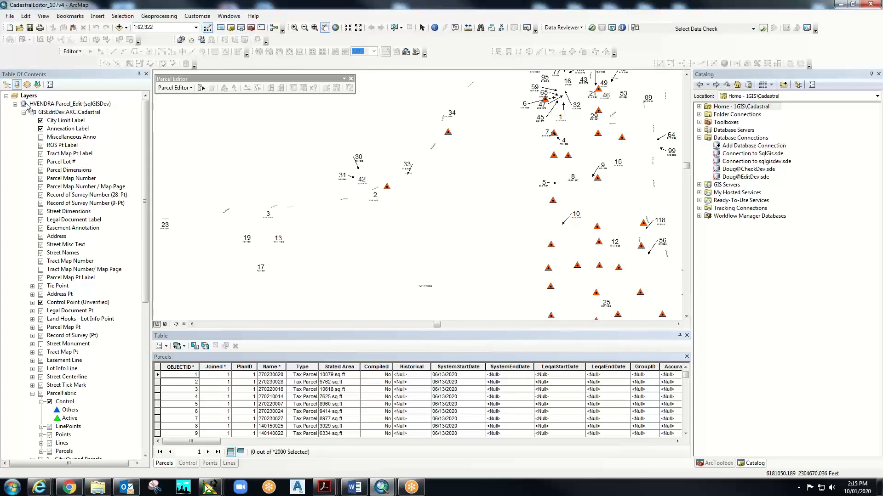
pyautogui.rightClick(39, 104)
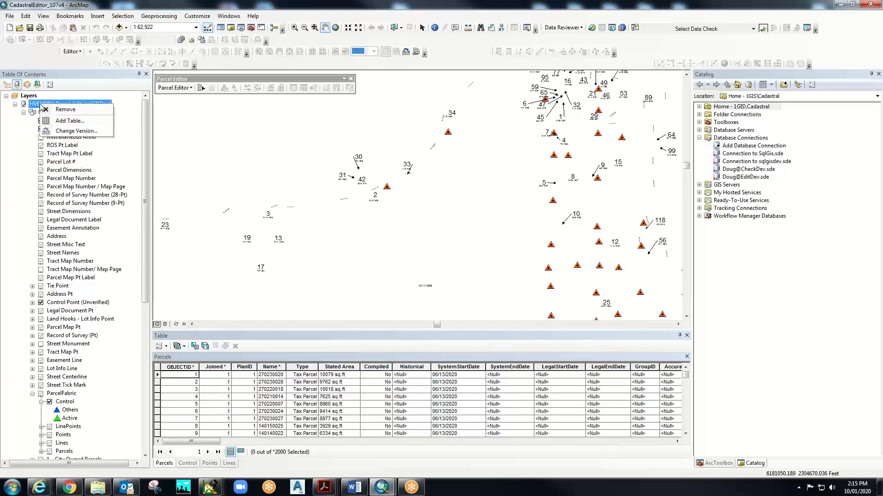
pyautogui.click(20, 136)
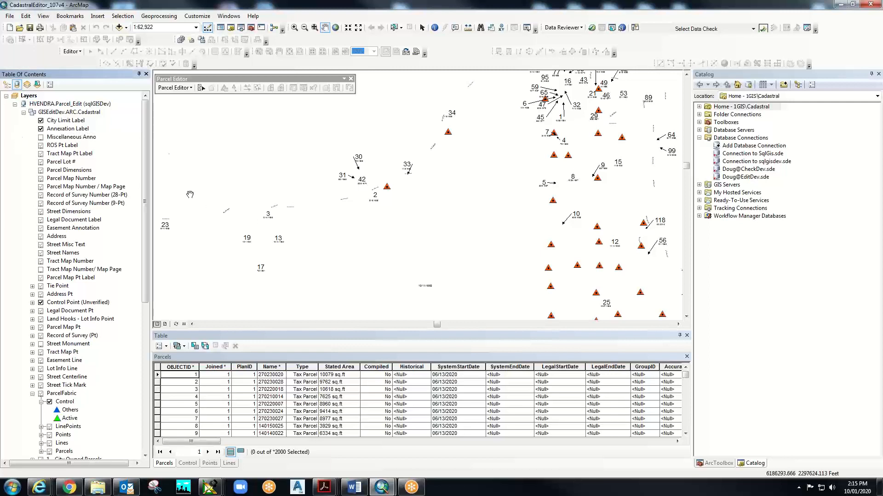
pyautogui.click(870, 5)
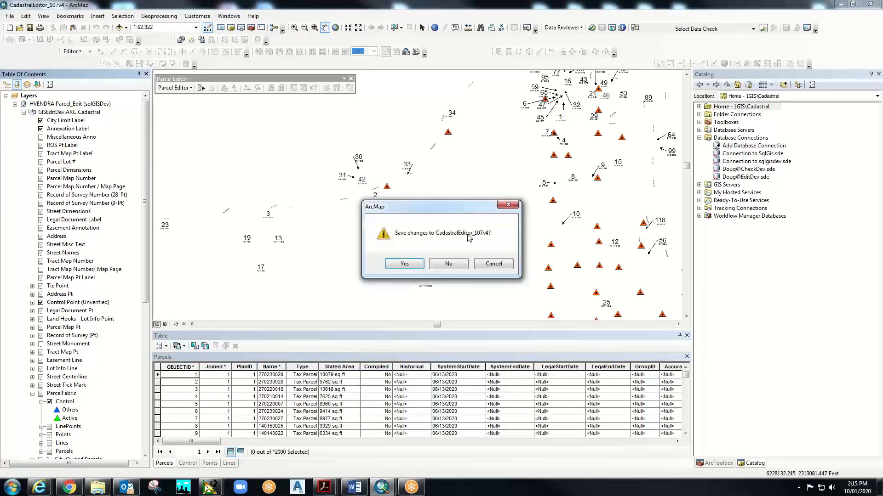
# - Finish closing CadastralEditor_107v4, then exit Parcel Fabric Final without saving its changes
pyautogui.click(448, 264)
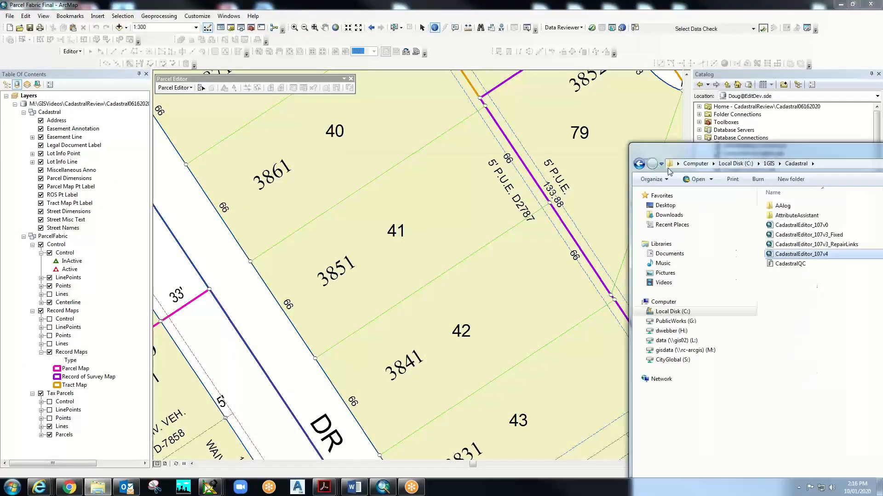
pyautogui.moveTo(668, 171); pyautogui.dragTo(430, 117)
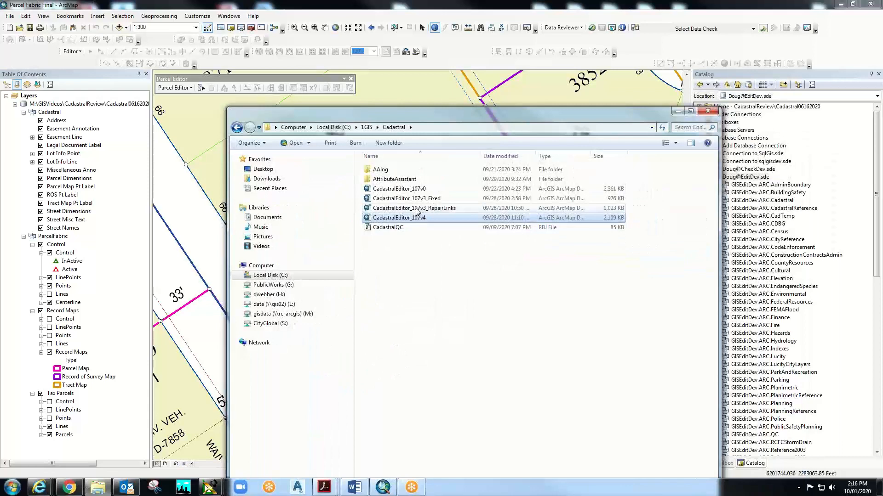
pyautogui.click(870, 4)
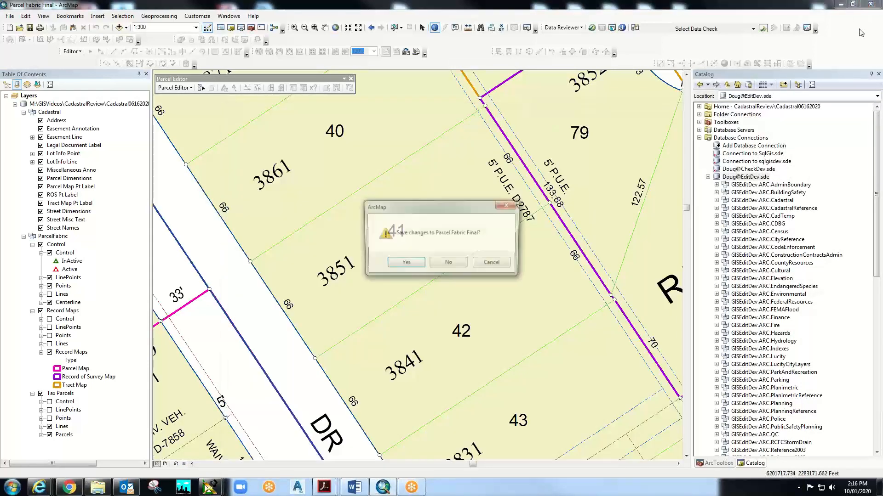
pyautogui.click(448, 270)
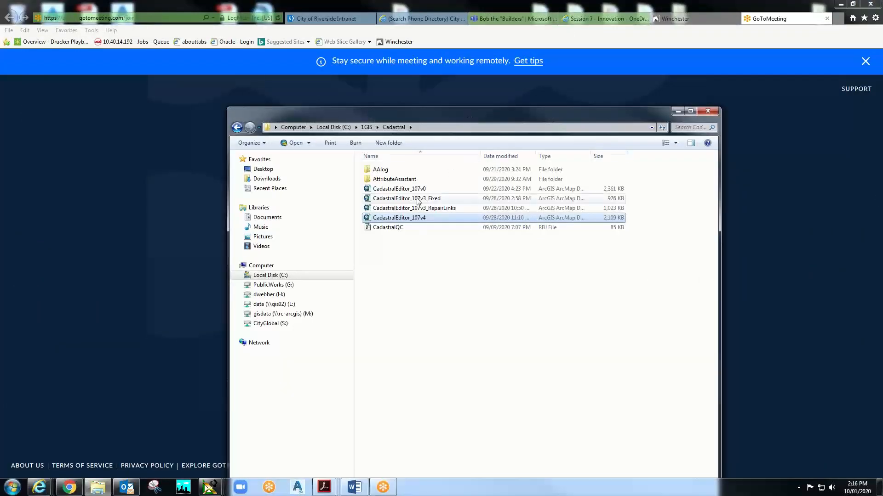
# - Launch CadastralEditor_107v3_Fixed from the Cadastral folder and minimize the meeting browser
pyautogui.doubleClick(400, 207)
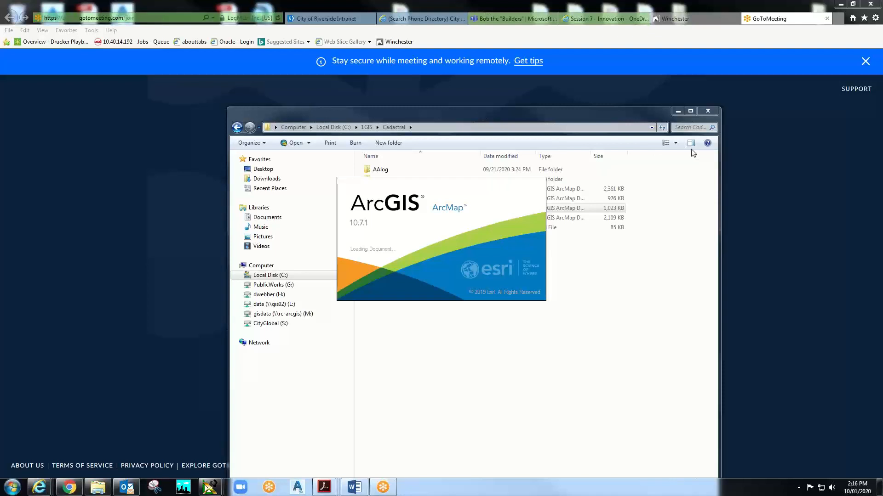
pyautogui.moveTo(452, 119); pyautogui.dragTo(462, 89)
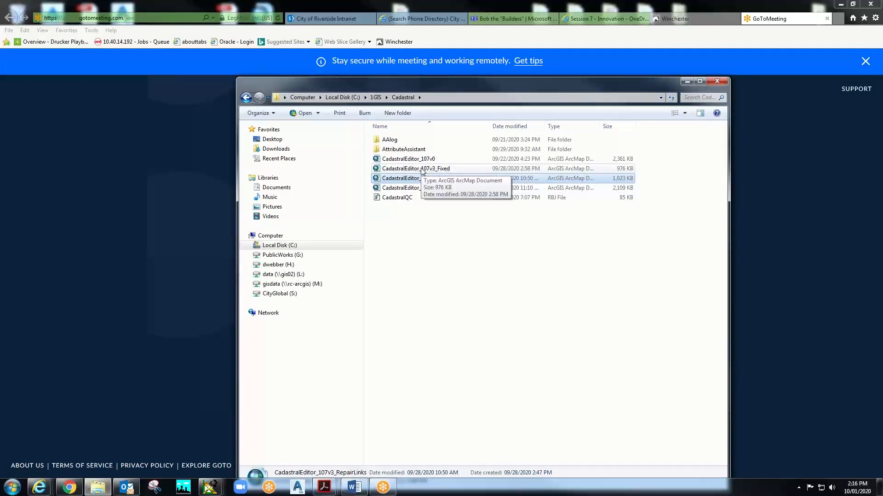
pyautogui.click(840, 4)
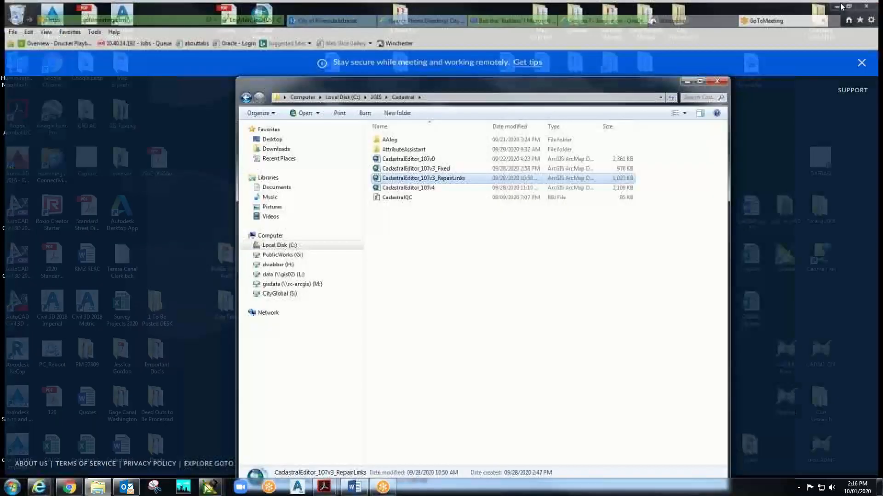
# - Move the Cadastral folder window off screen while CadastralEditor_107v3_Fixed loads
pyautogui.moveTo(496, 84); pyautogui.dragTo(882, 97)
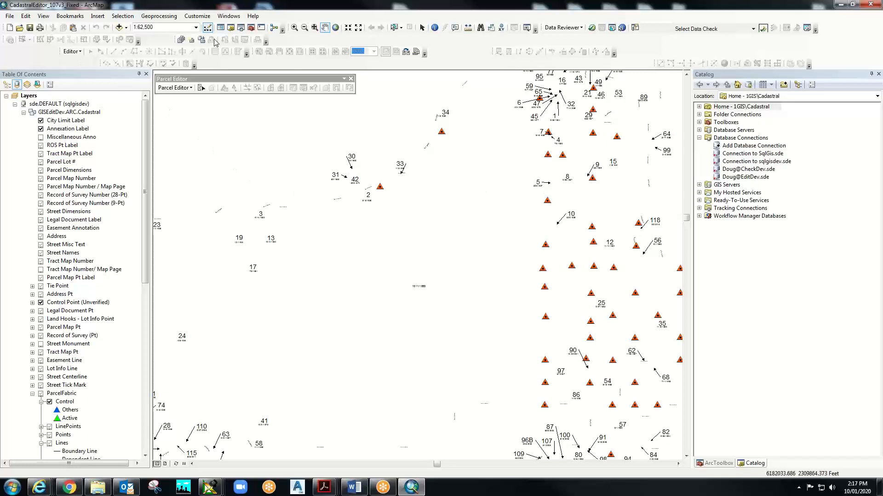
# - Create protected version 10012020training from sde.DEFAULT, described 'Training', and switch to it
pyautogui.click(191, 41)
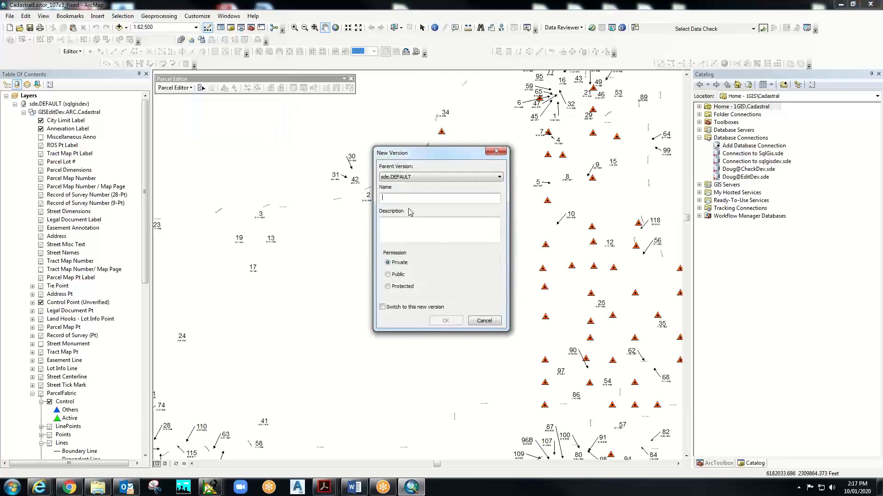
pyautogui.write('10012020training')
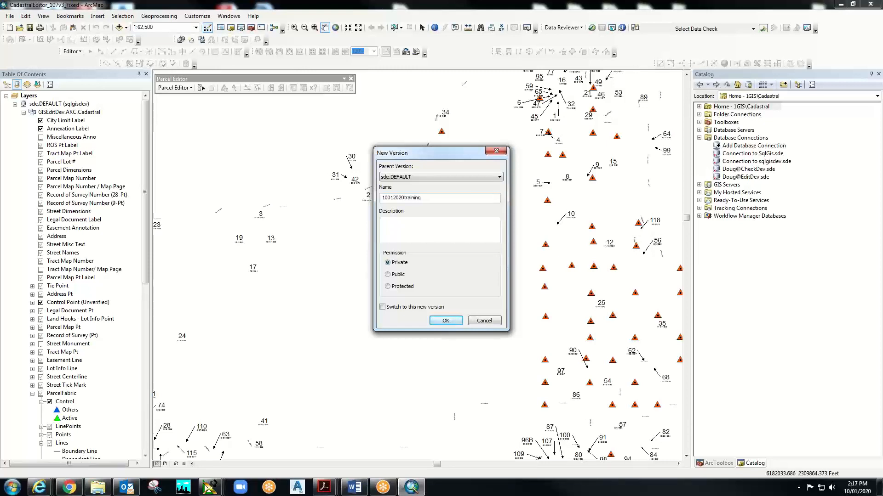
pyautogui.click(387, 287)
pyautogui.write('Training')
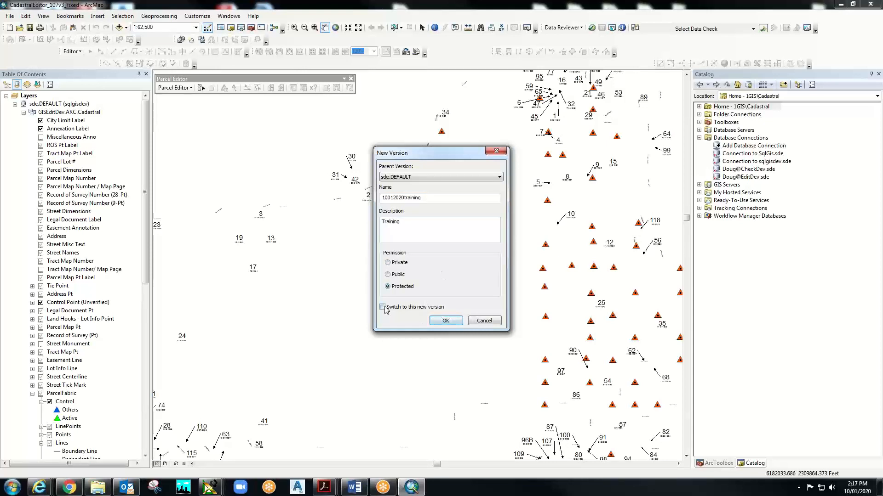
pyautogui.click(445, 321)
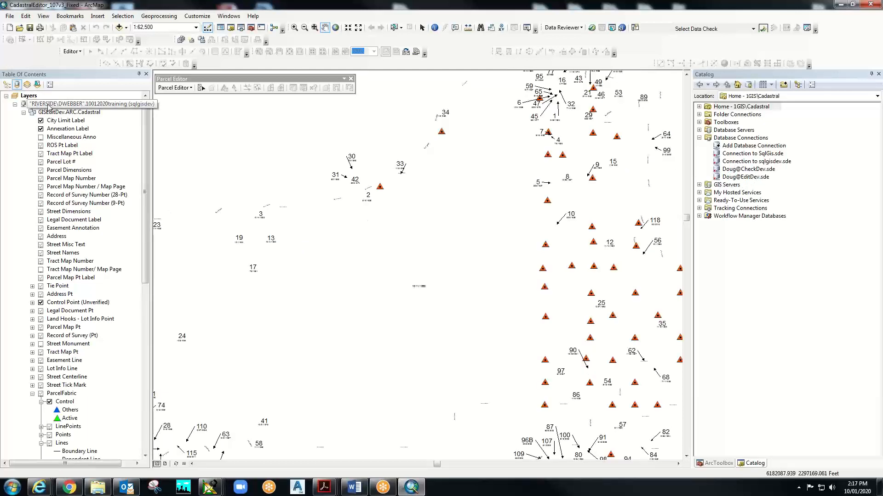
# - Hide the City Limit Label and Annexation Label layers in the Table of Contents
pyautogui.click(731, 177)
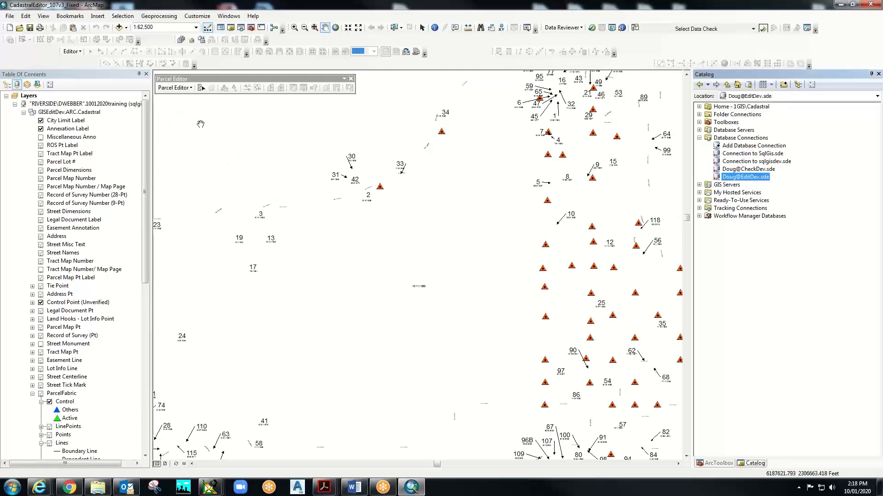
pyautogui.click(80, 51)
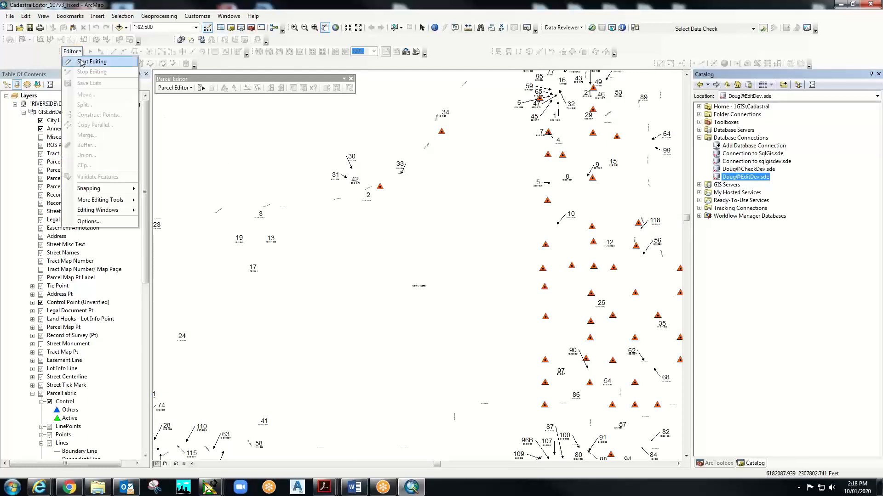
pyautogui.moveTo(231, 140); pyautogui.dragTo(395, 242)
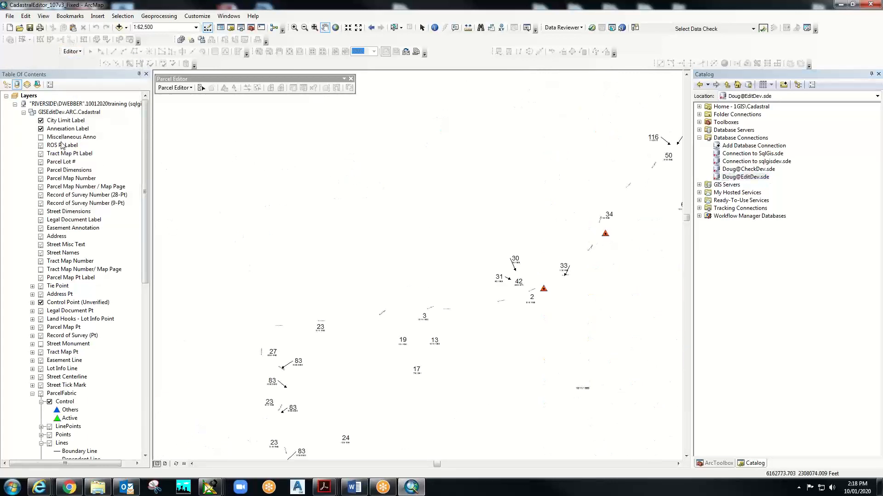
pyautogui.click(41, 121)
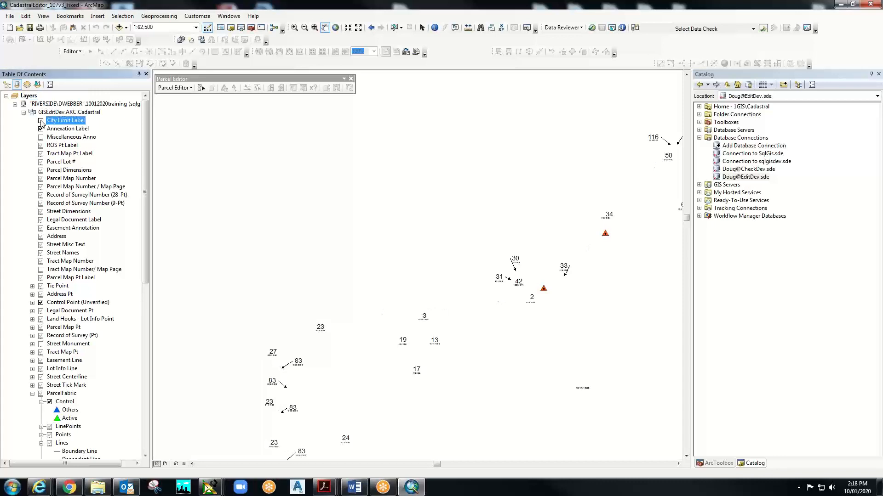
pyautogui.click(40, 129)
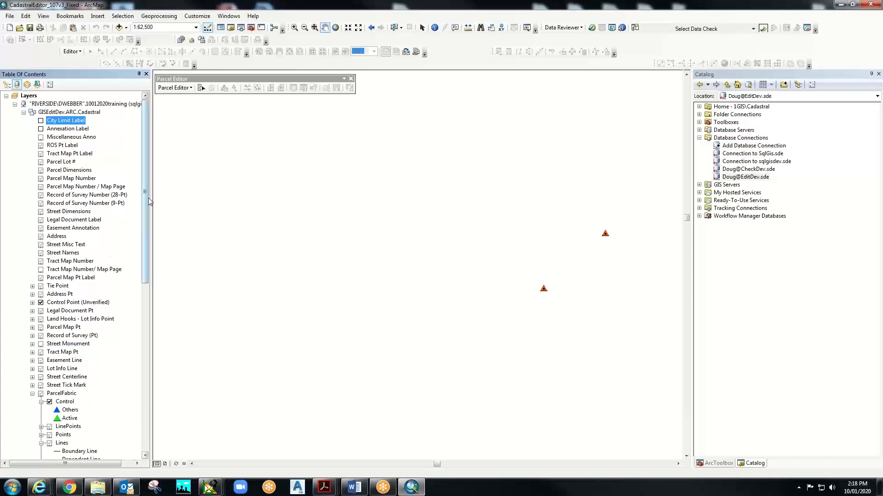
pyautogui.moveTo(148, 146)
pyautogui.mouseDown()
pyautogui.moveTo(146, 216)
pyautogui.moveTo(162, 293)
pyautogui.moveTo(161, 189)
pyautogui.moveTo(148, 130)
pyautogui.mouseUp()
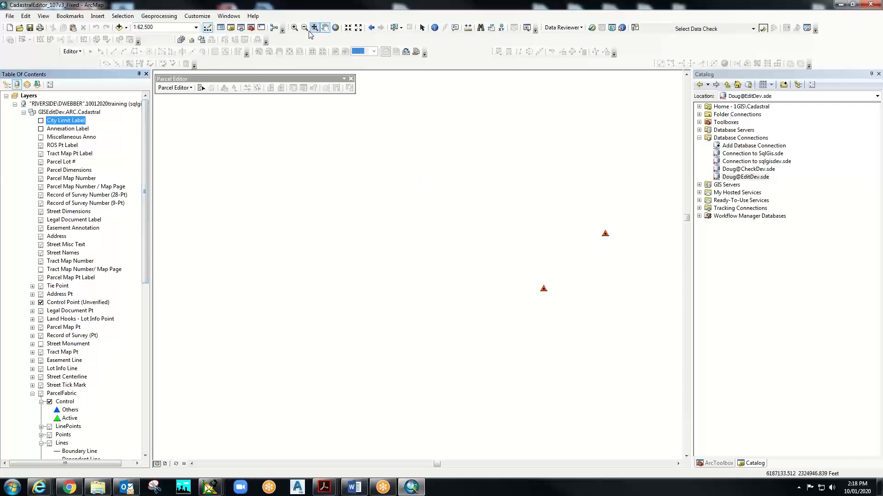
# - Zoom-box in around the control points to 1:29,850, then scroll through the layer list
pyautogui.click(294, 28)
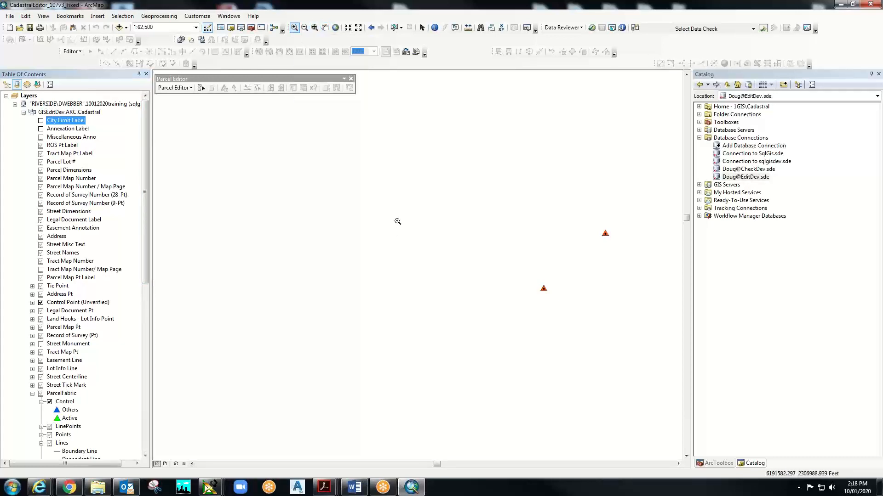
pyautogui.moveTo(396, 218); pyautogui.dragTo(633, 405)
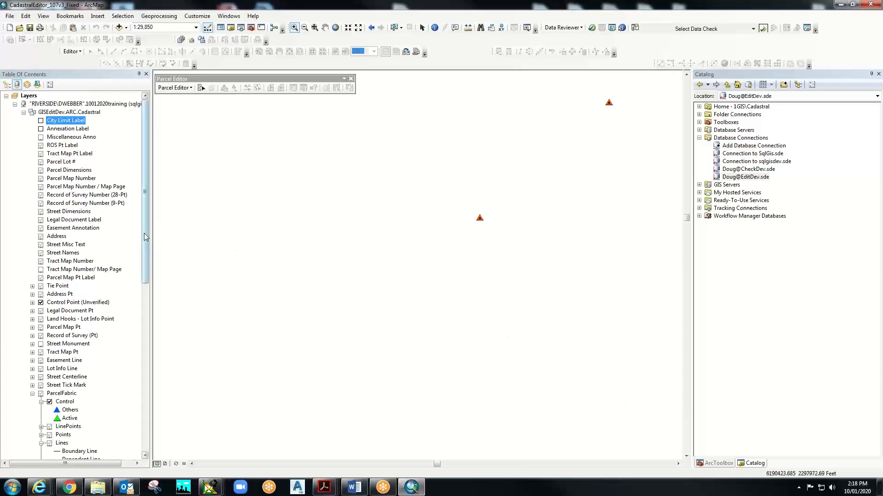
pyautogui.moveTo(146, 239); pyautogui.dragTo(147, 375)
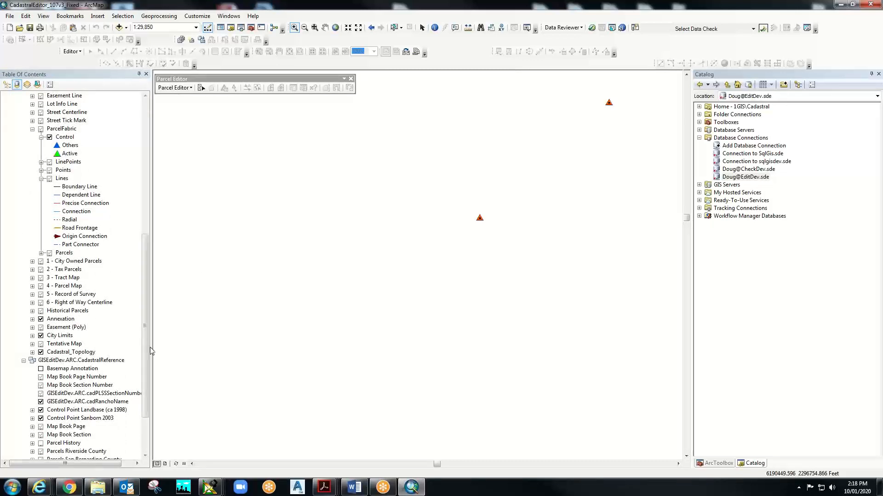
pyautogui.moveTo(144, 339); pyautogui.dragTo(145, 368)
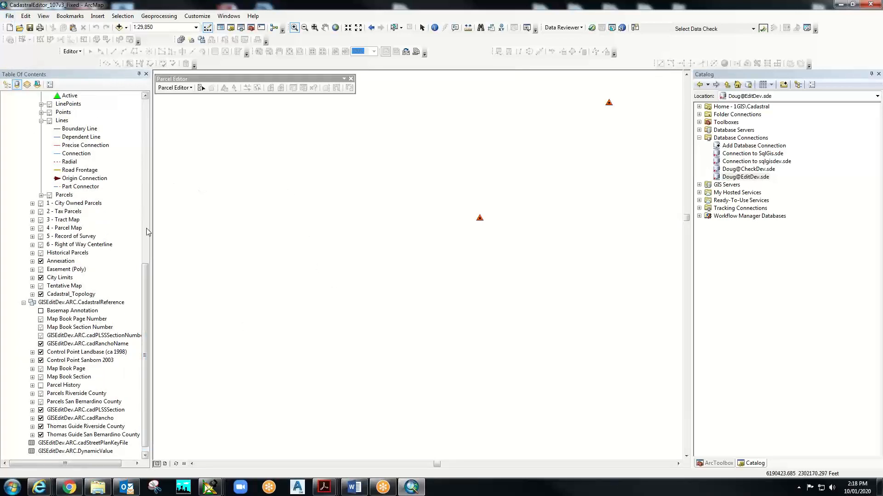
pyautogui.moveTo(146, 273); pyautogui.dragTo(146, 108)
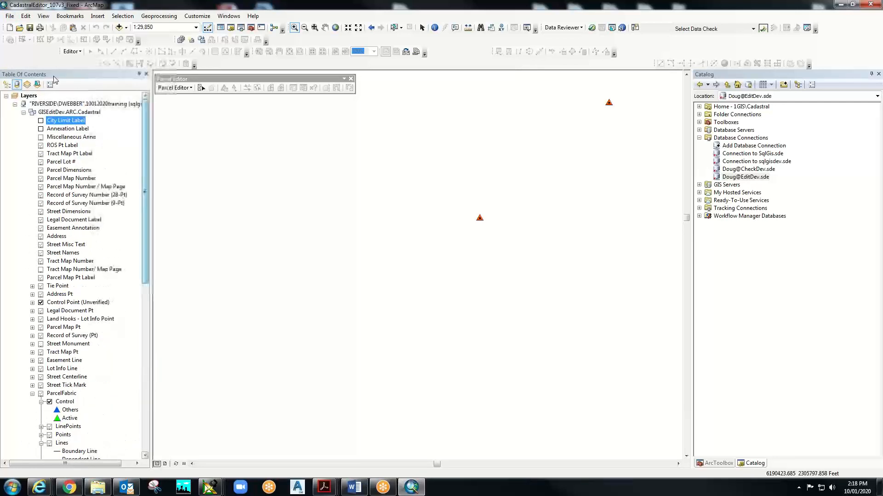
# - List layers by drawing order and turn on GROUP Cadastral Reference
pyautogui.click(7, 85)
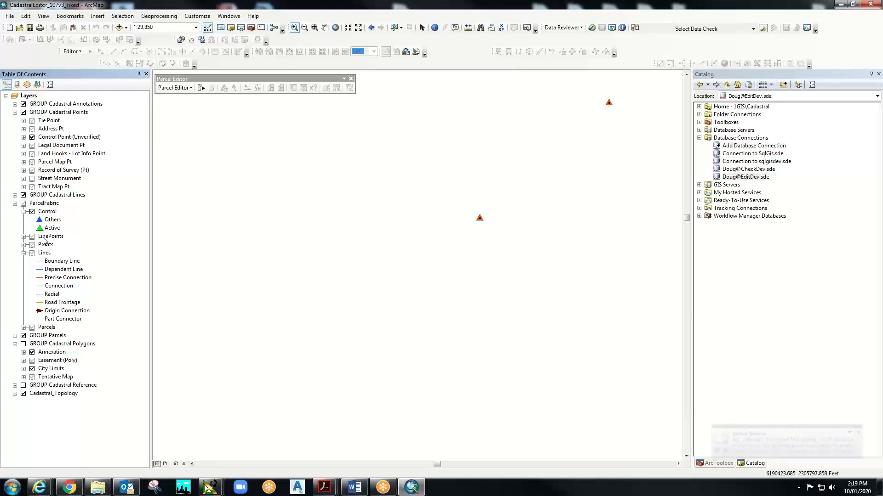
pyautogui.click(23, 385)
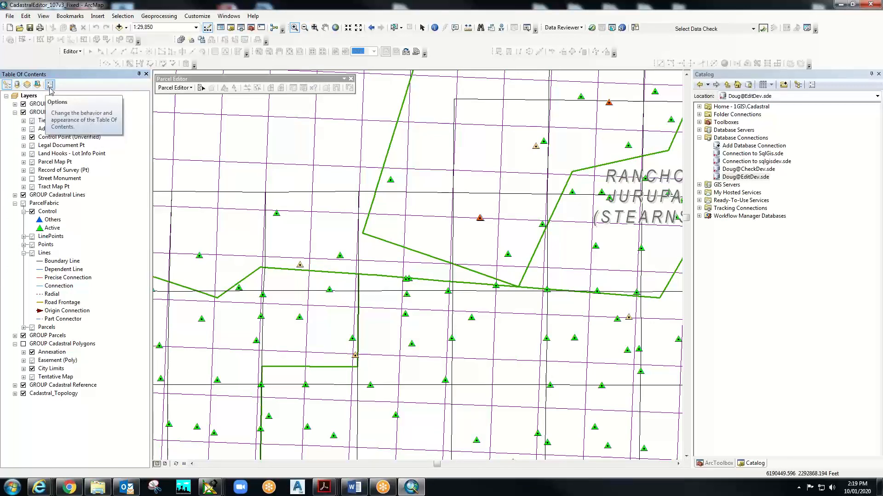
# - Jump to the Citywide bookmark and zoom in on the central part of the city
pyautogui.click(69, 17)
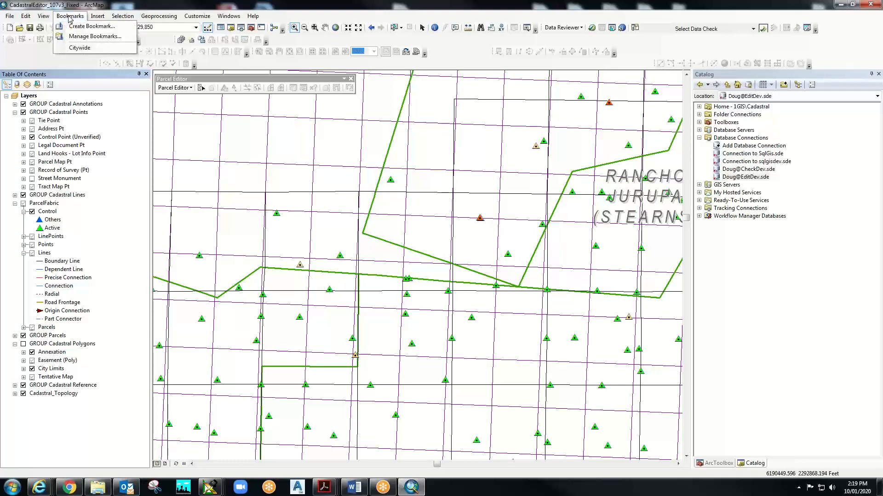
pyautogui.click(79, 48)
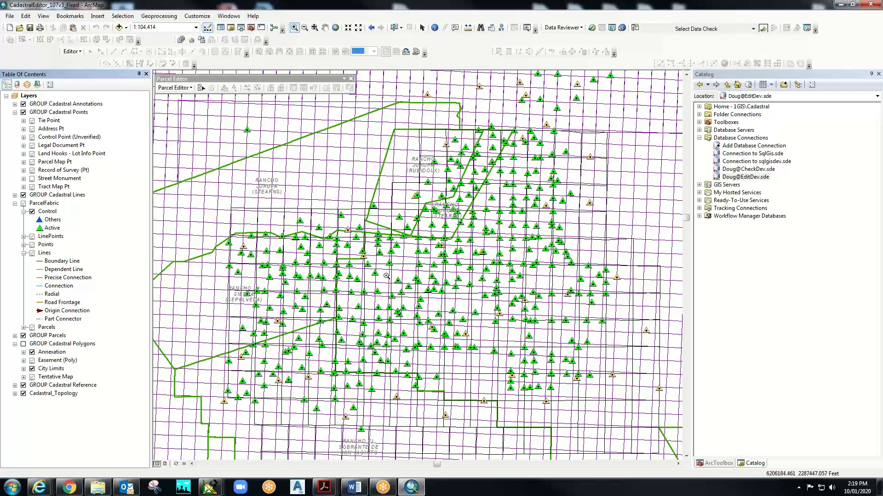
pyautogui.moveTo(386, 276); pyautogui.dragTo(447, 311)
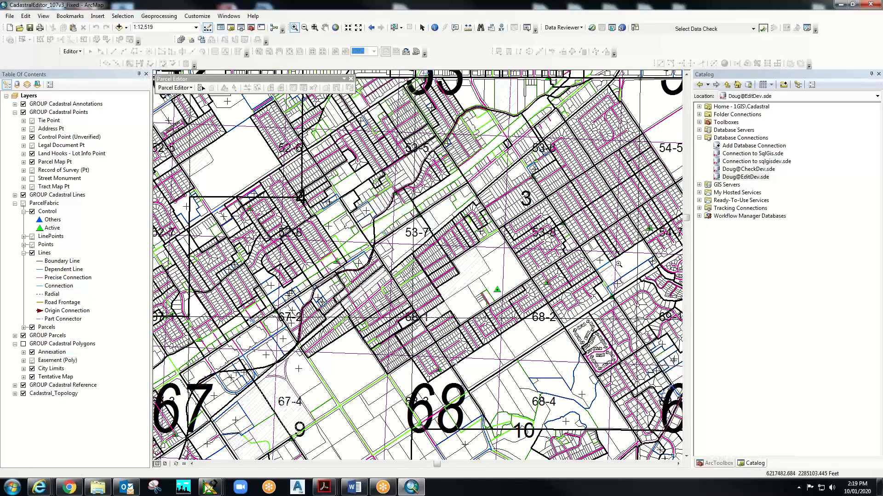
# - Turn off GROUP Cadastral Reference and zoom in on the residential lots along BAUTISTA ST
pyautogui.click(295, 27)
pyautogui.click(23, 385)
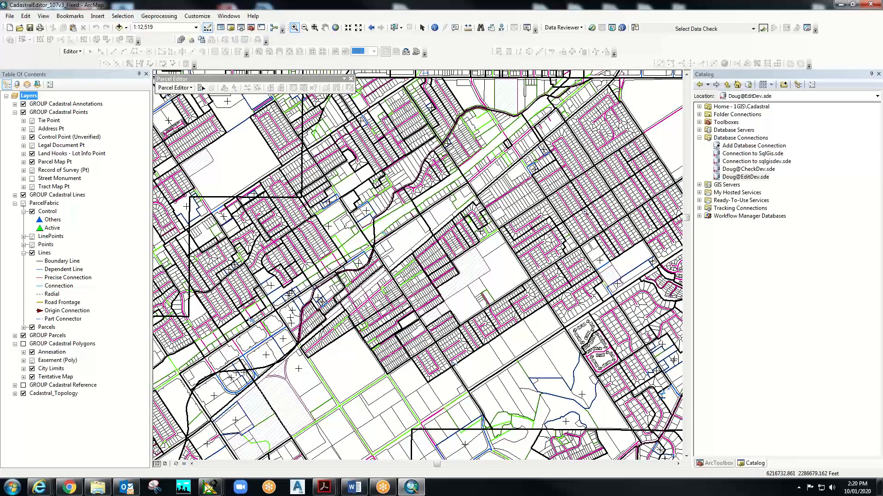
pyautogui.moveTo(545, 191); pyautogui.dragTo(576, 232)
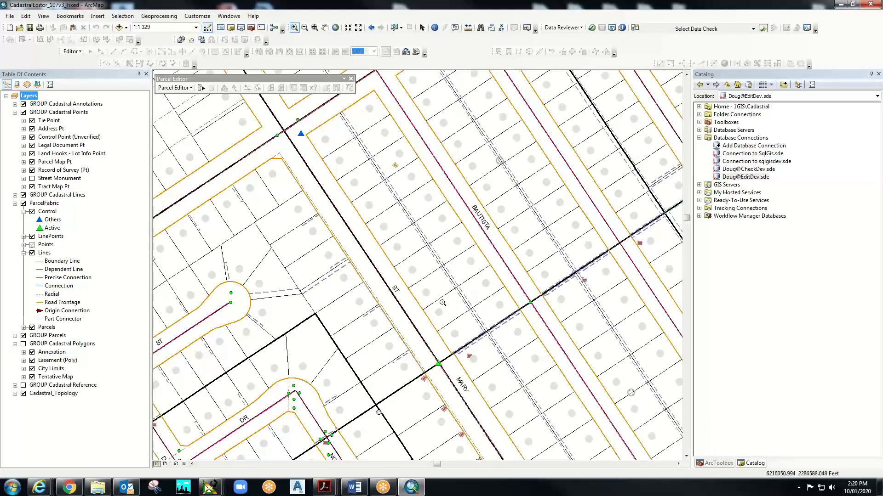
# - Zoom to about 1:353 over lots 29–32 beside LOT "C" to read their 65 and 102 dimensions
pyautogui.moveTo(343, 203); pyautogui.dragTo(457, 308)
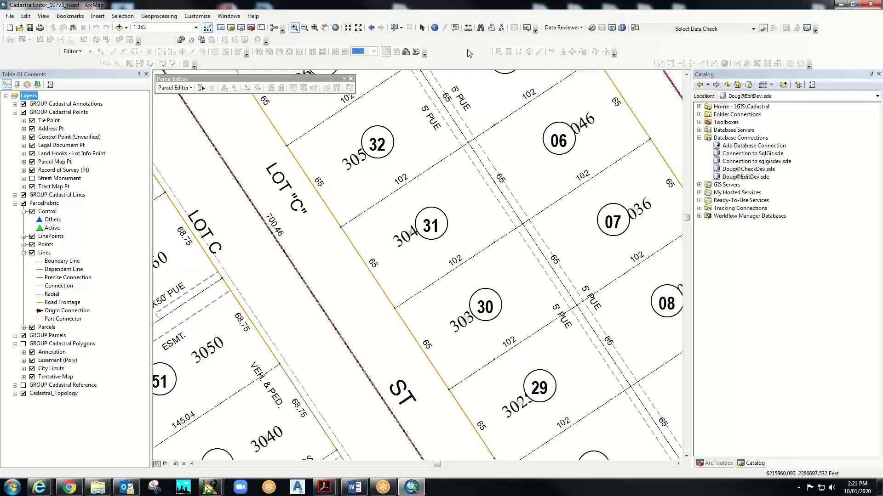
# - Identify the 65 frontage label, expand its result to show the line record, then close it
pyautogui.click(435, 27)
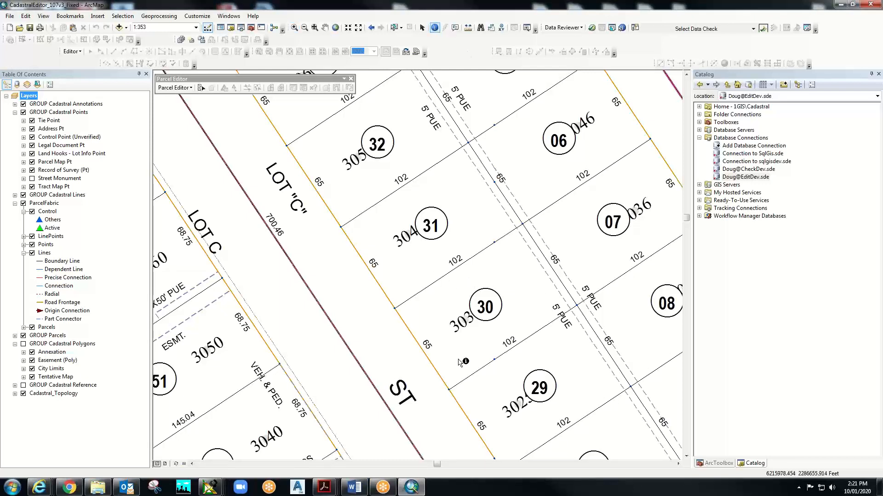
pyautogui.click(429, 346)
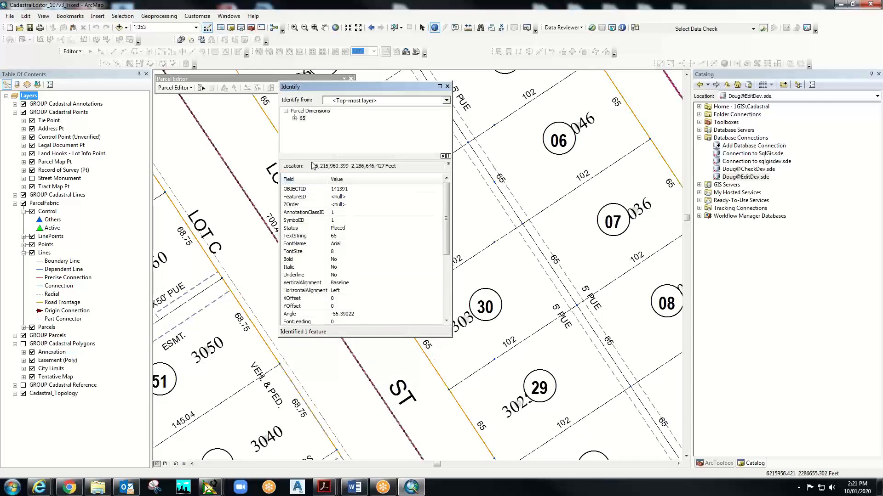
pyautogui.click(296, 119)
pyautogui.click(313, 126)
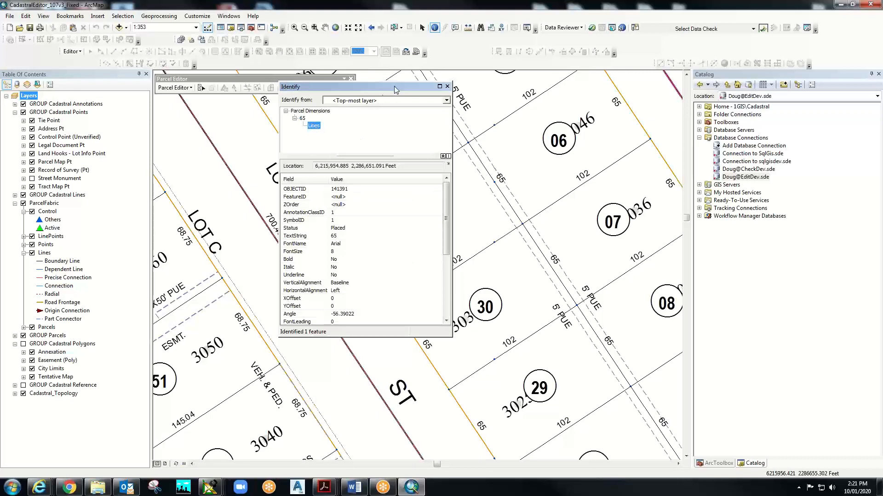
pyautogui.click(447, 87)
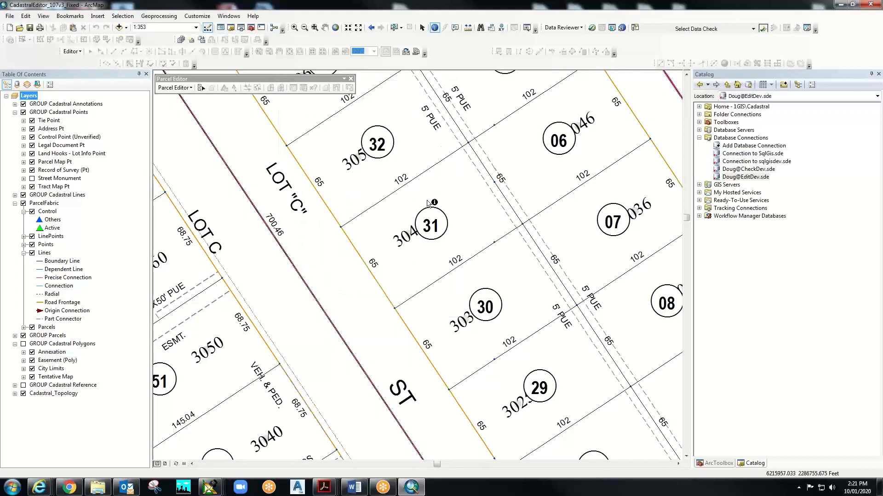
# - Identify lot line 402208 and scroll its attributes to the Distance and Record Distance rows
pyautogui.click(410, 331)
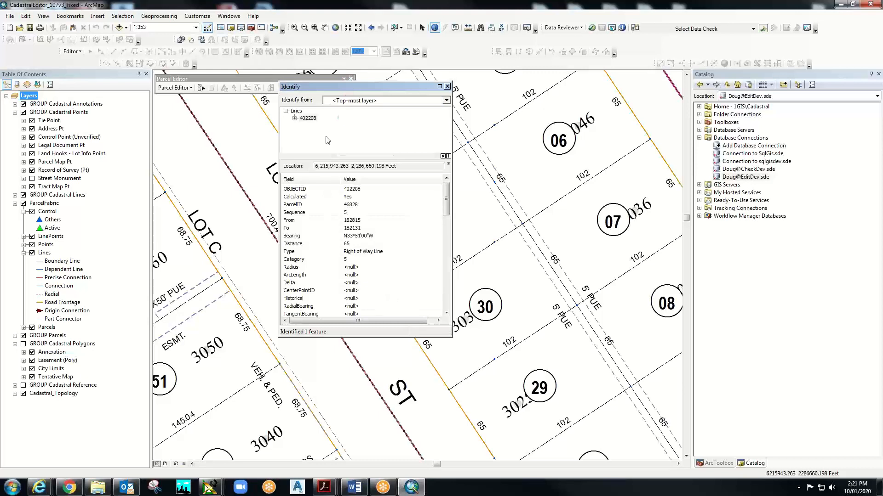
pyautogui.click(304, 119)
pyautogui.moveTo(349, 87); pyautogui.dragTo(236, 88)
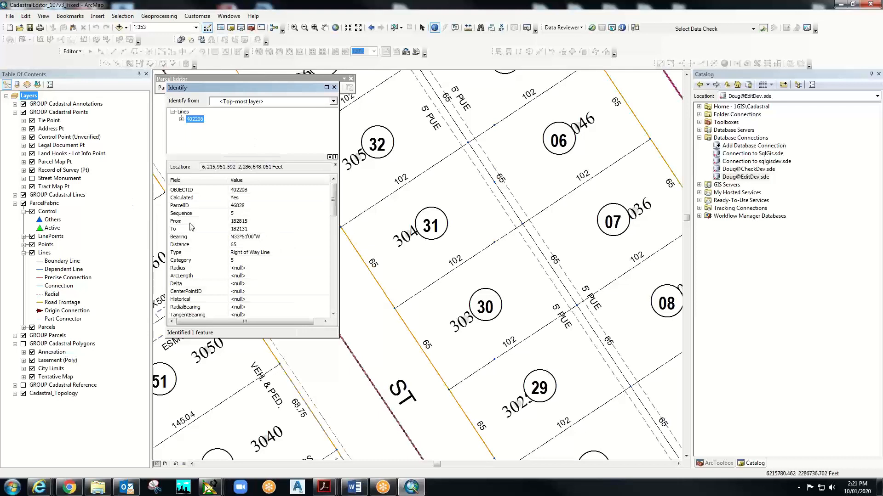
pyautogui.click(184, 244)
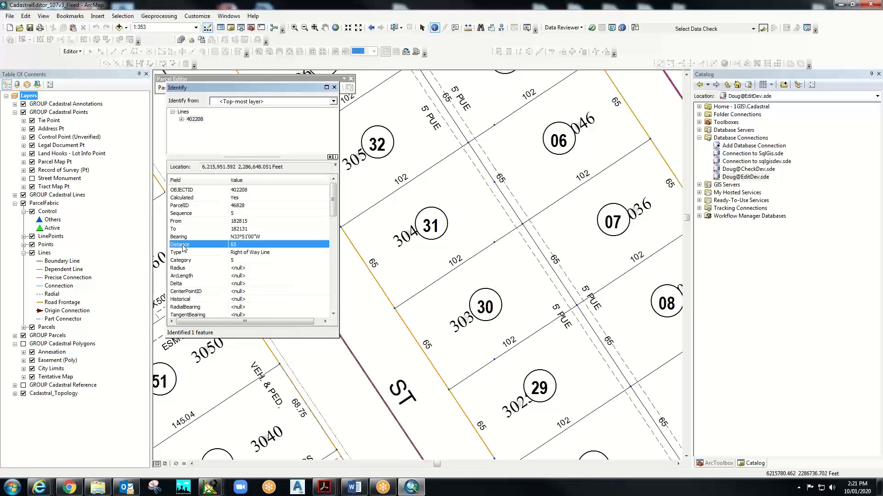
pyautogui.scroll(-1, 183, 248)
pyautogui.scroll(-6, 183, 248)
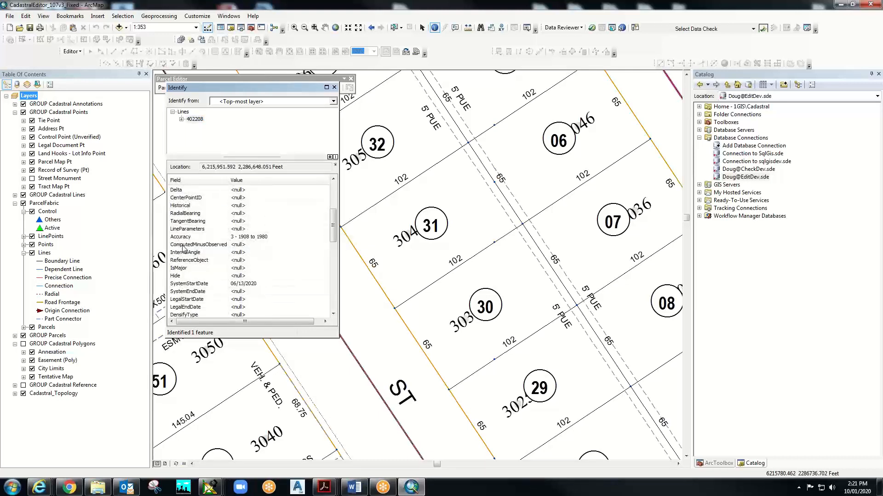
pyautogui.scroll(-2, 183, 248)
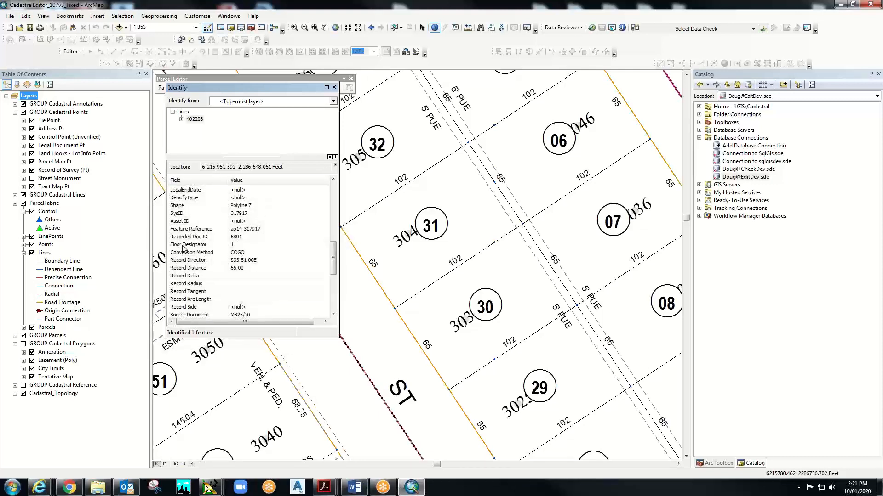
pyautogui.scroll(-2, 183, 248)
pyautogui.click(190, 222)
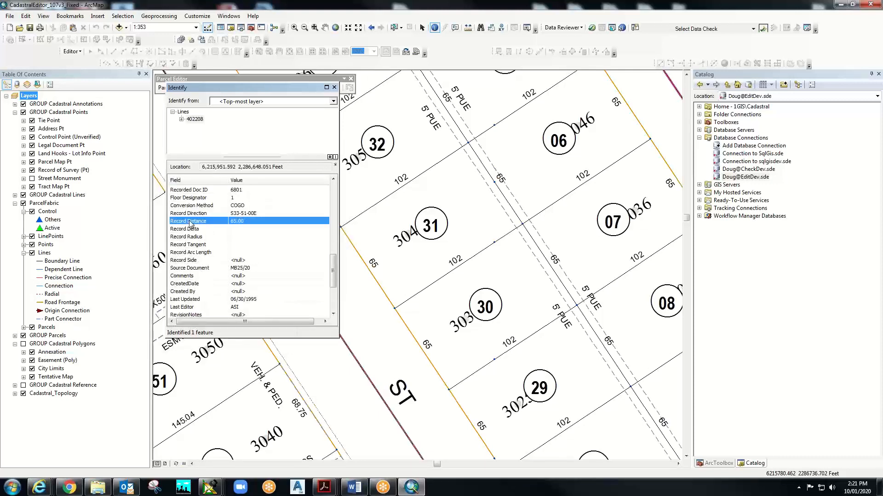
# - Compare line 402208's Distance of 65 with its Record Distance of 65.00, then close the results
pyautogui.scroll(-3, 190, 224)
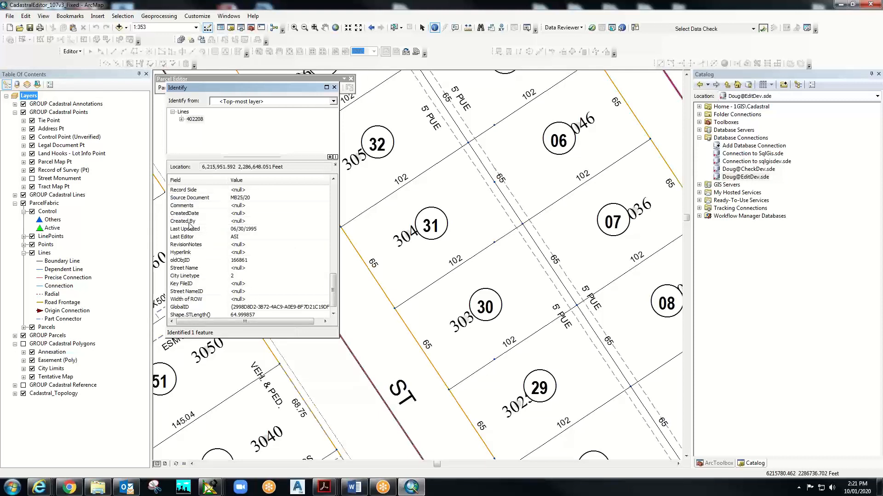
pyautogui.scroll(5, 190, 225)
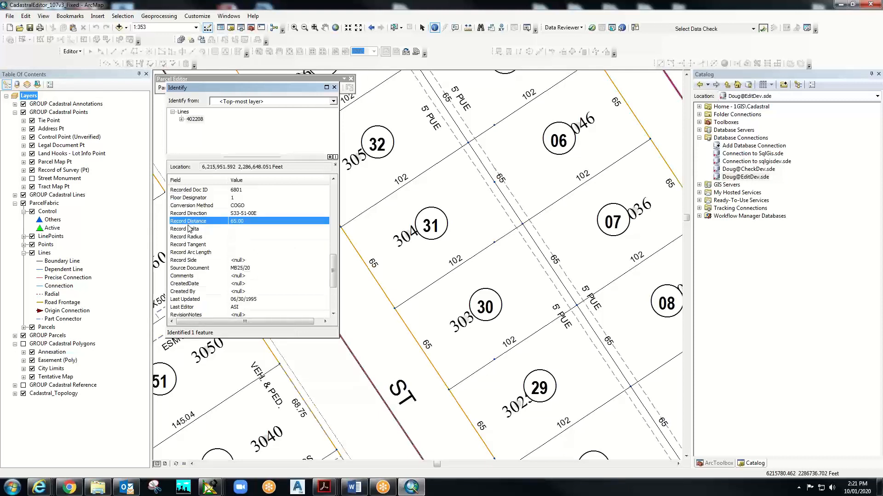
pyautogui.scroll(5, 189, 228)
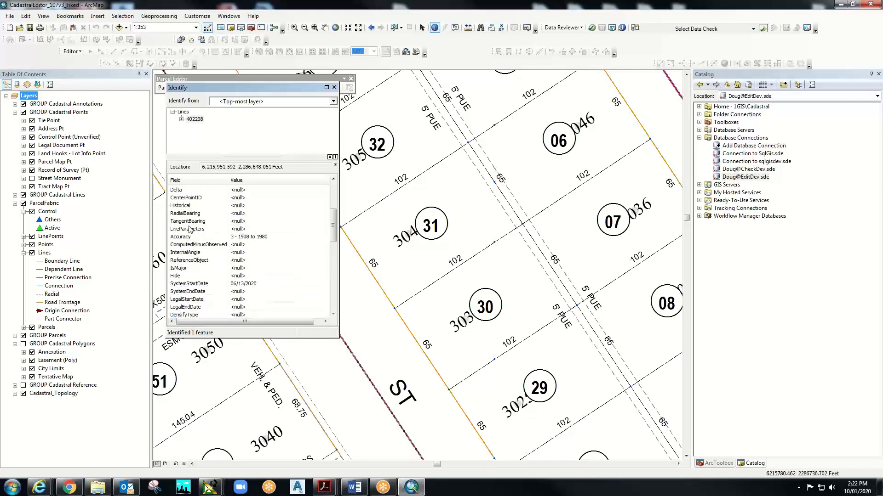
pyautogui.scroll(3, 250, 182)
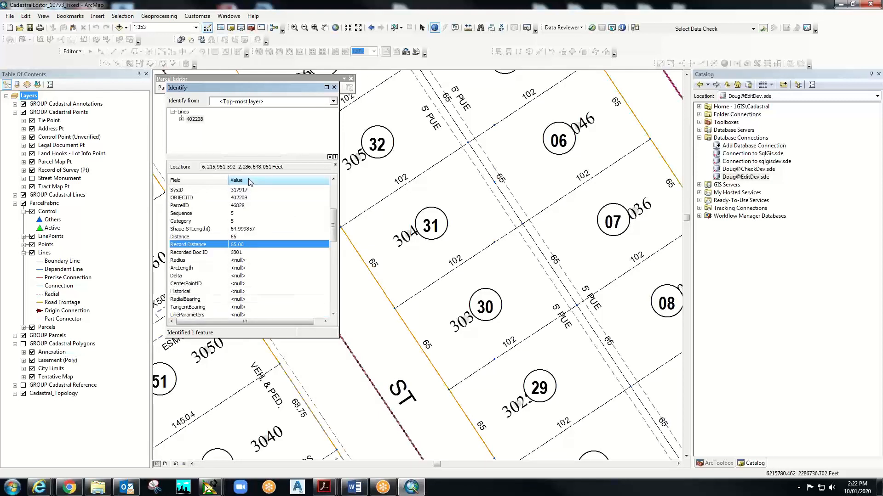
pyautogui.click(207, 238)
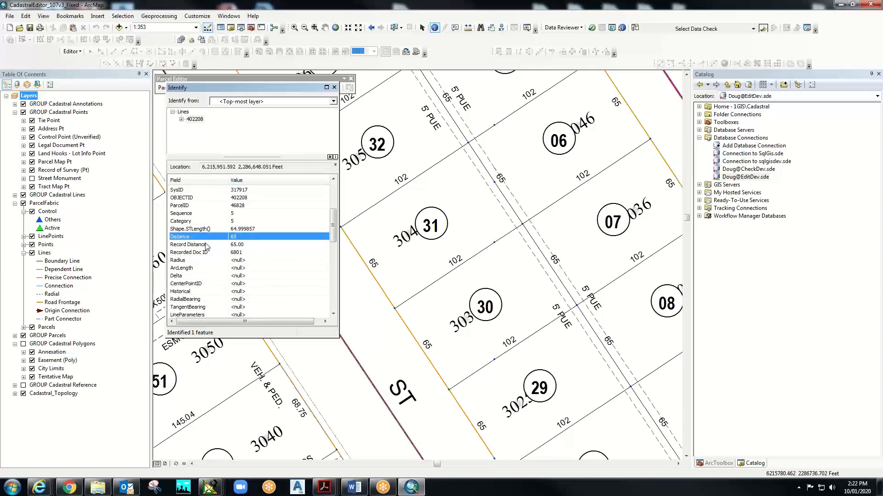
pyautogui.click(206, 245)
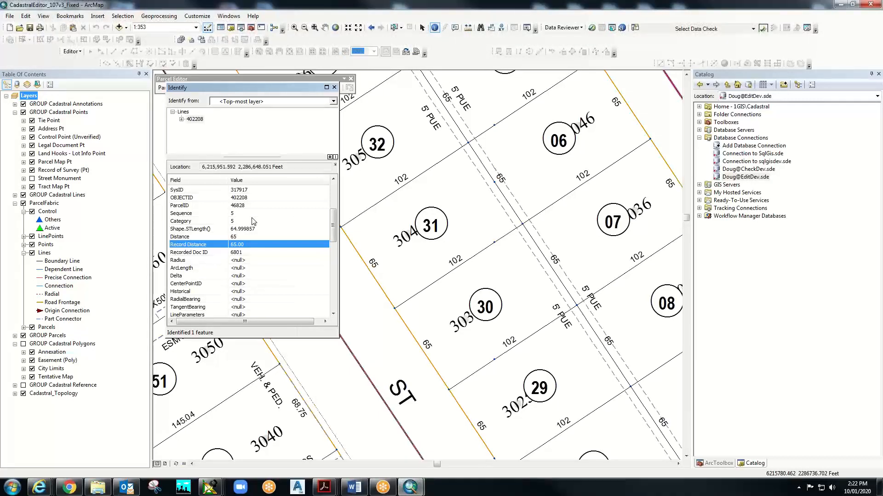
pyautogui.click(201, 238)
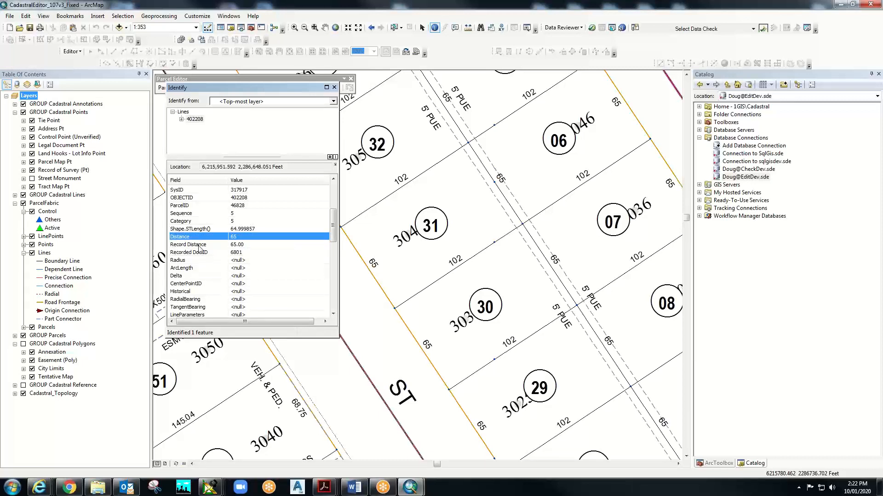
pyautogui.click(199, 245)
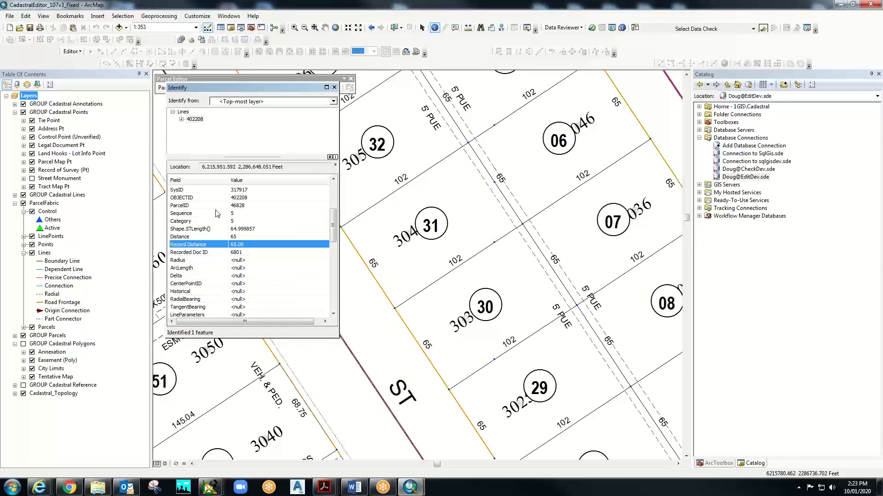
pyautogui.click(199, 238)
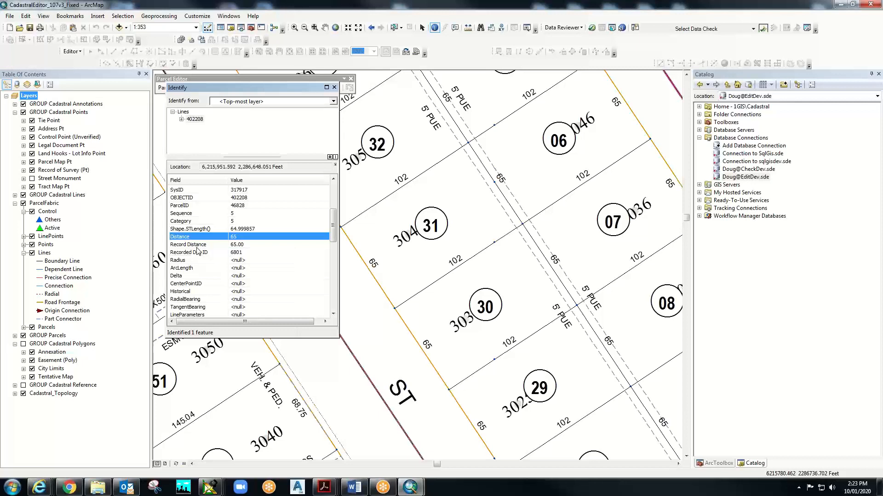
pyautogui.press('Down')
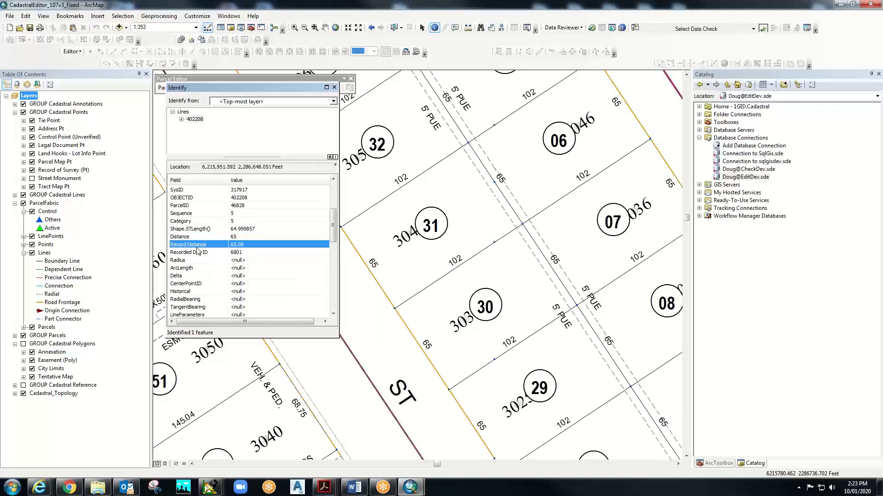
pyautogui.click(335, 88)
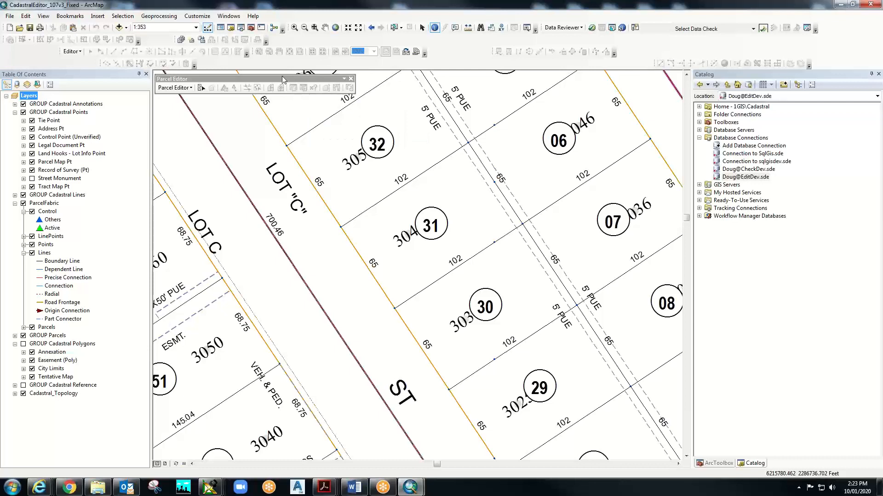
# - Start an edit session from the Editor menu and continue past the unversioned-layer warnings
pyautogui.click(81, 55)
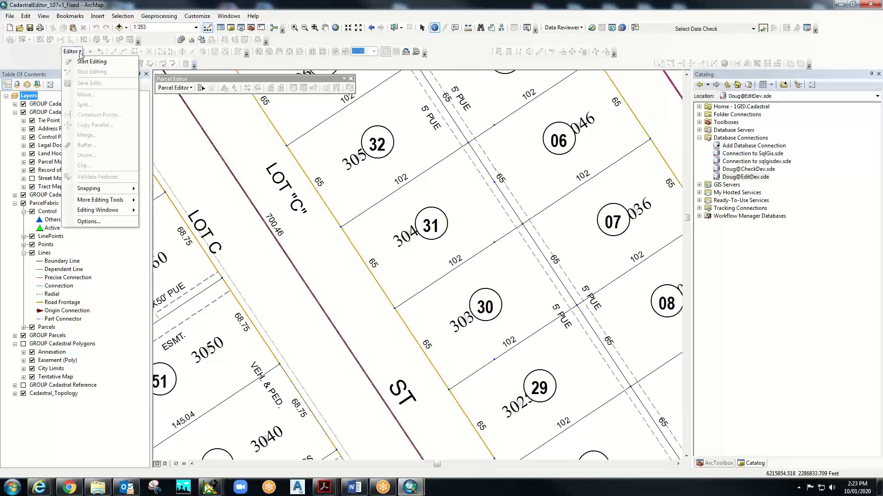
pyautogui.click(86, 62)
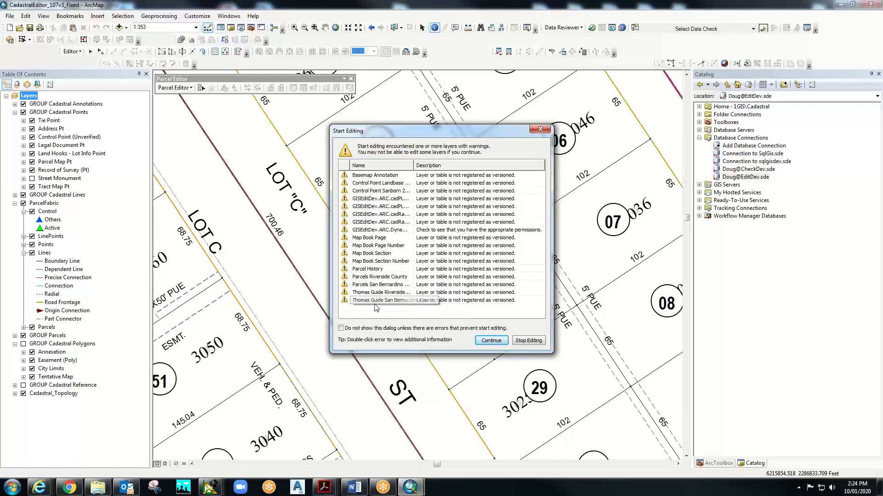
pyautogui.click(491, 340)
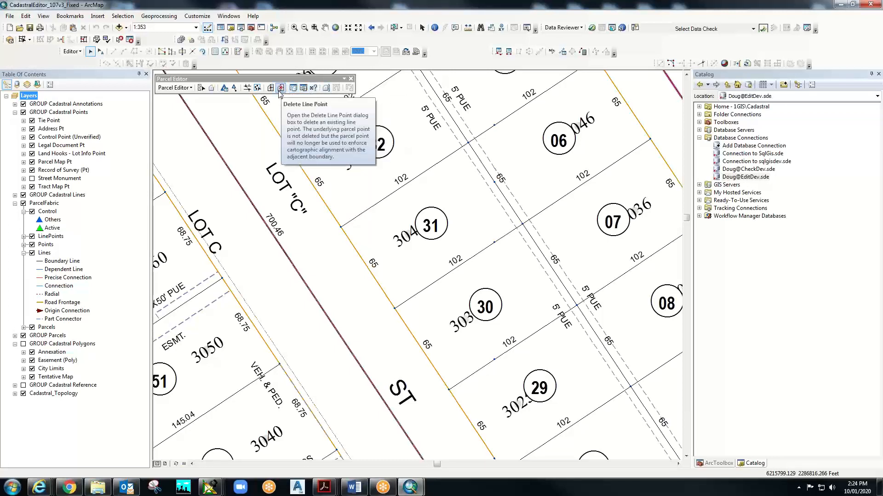
# - Use Select Parcel Features to add parcels 304/31 and 305/32, bringing the selection to 8 features
pyautogui.click(200, 88)
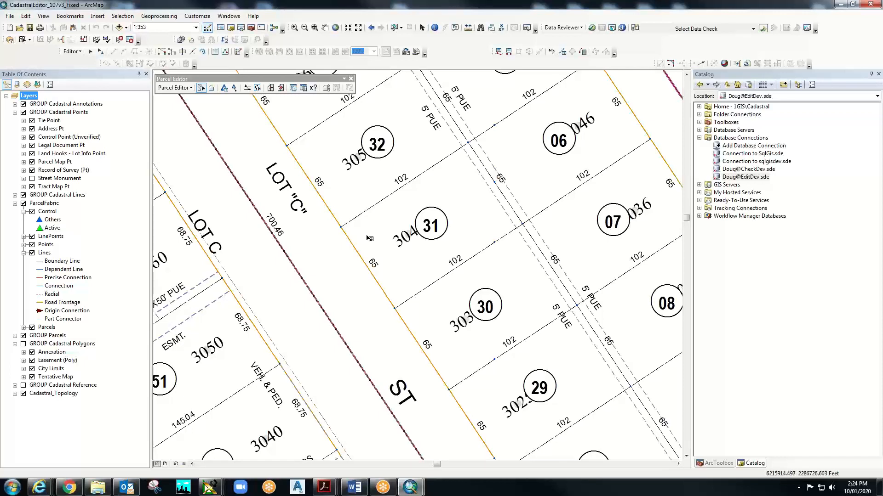
pyautogui.click(400, 219)
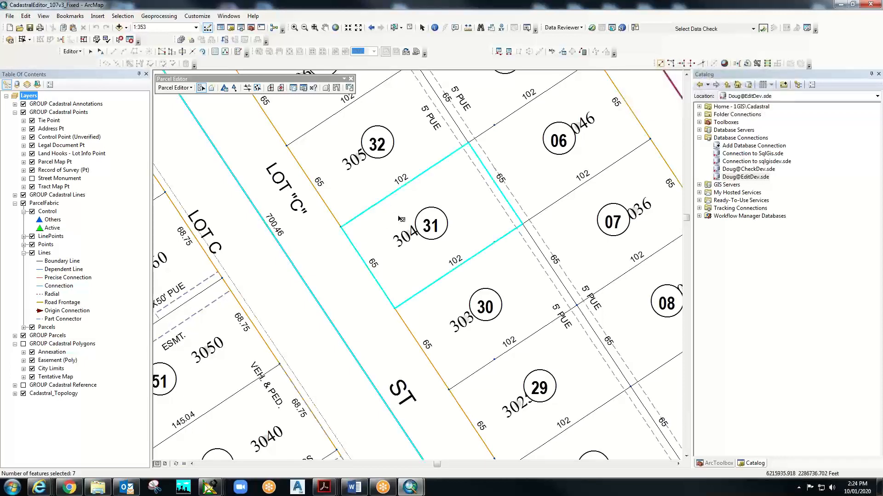
pyautogui.keyDown('shift'); pyautogui.click(363, 177); pyautogui.keyUp('shift')
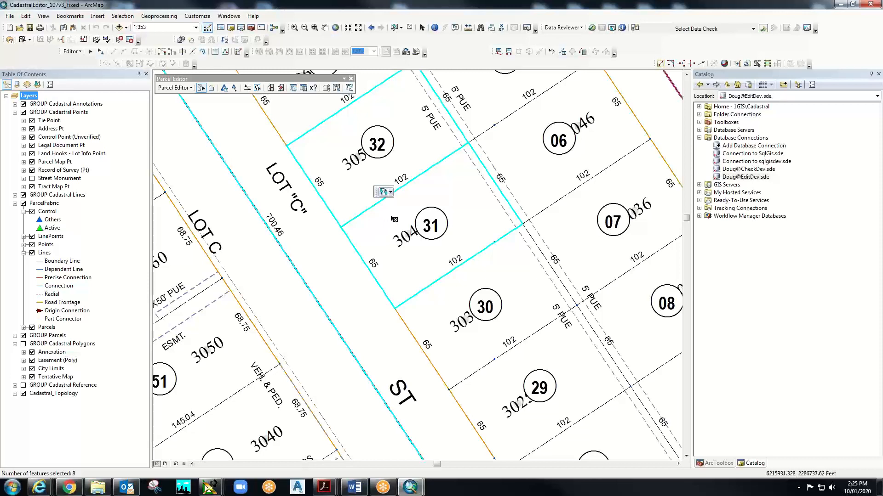
# - Expand the selection chip's list and scroll to the Tract Map plans MB25/20, MB3/25B and MB11/20-21SB
pyautogui.click(391, 193)
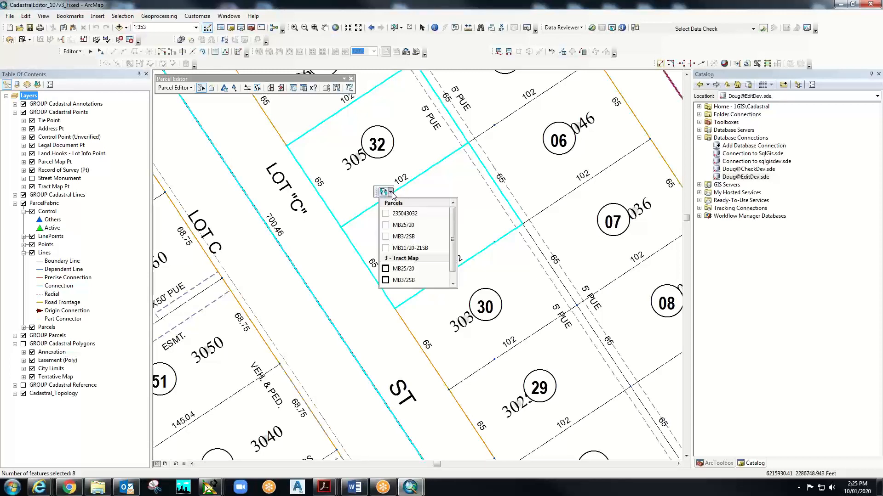
pyautogui.moveTo(453, 230)
pyautogui.mouseDown()
pyautogui.moveTo(452, 252)
pyautogui.moveTo(459, 225)
pyautogui.moveTo(455, 244)
pyautogui.mouseUp()
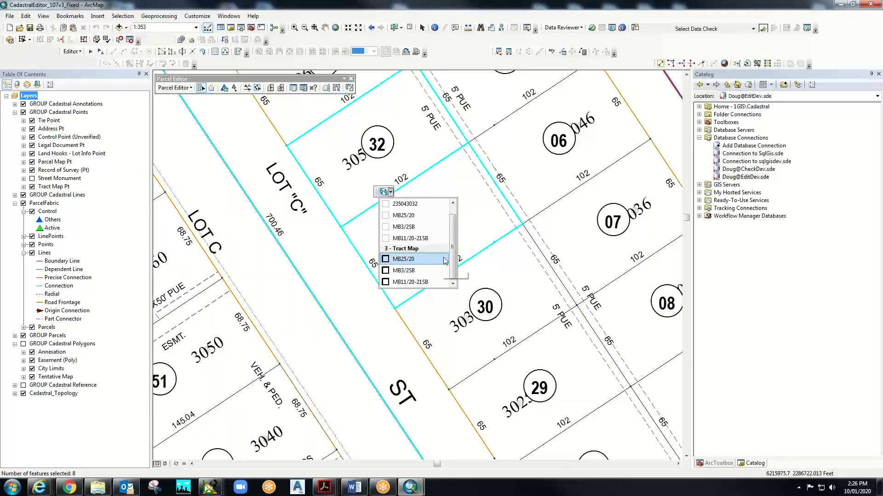
pyautogui.moveTo(452, 250); pyautogui.dragTo(460, 271)
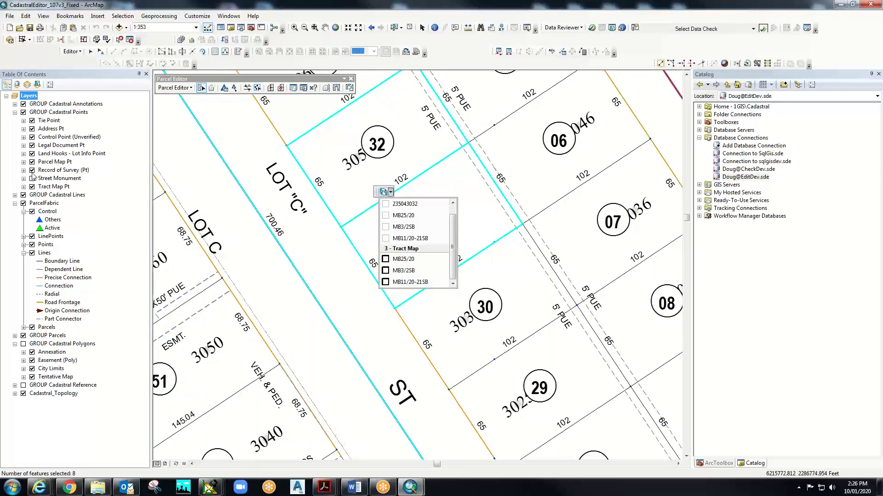
# - List layers by selection, make 3 - Tract Map unselectable, and pick the MB11/20-21SB entry
pyautogui.click(38, 87)
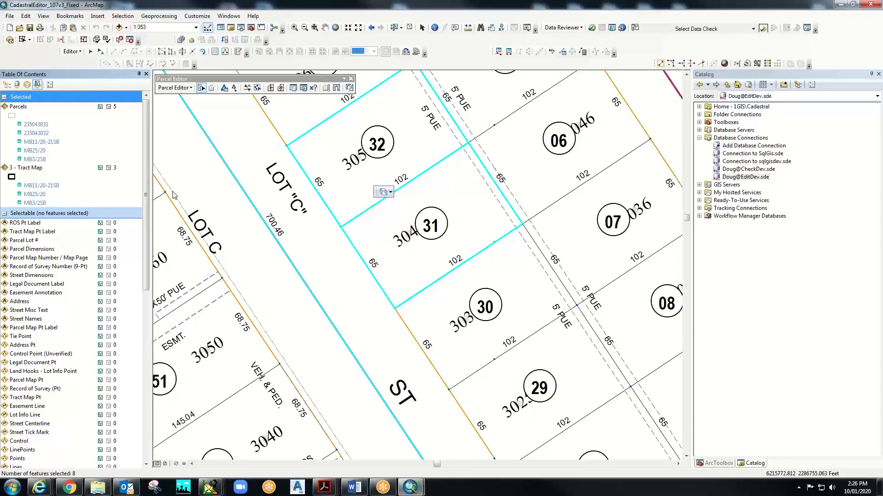
pyautogui.click(108, 168)
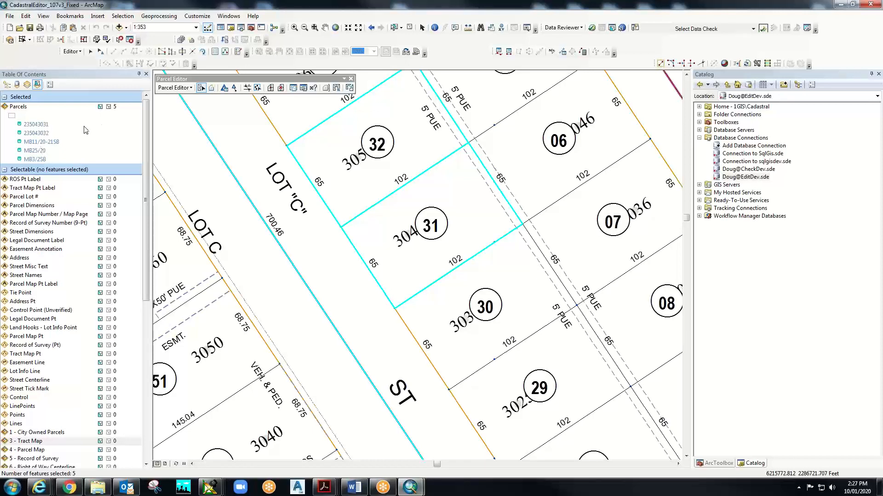
pyautogui.click(54, 143)
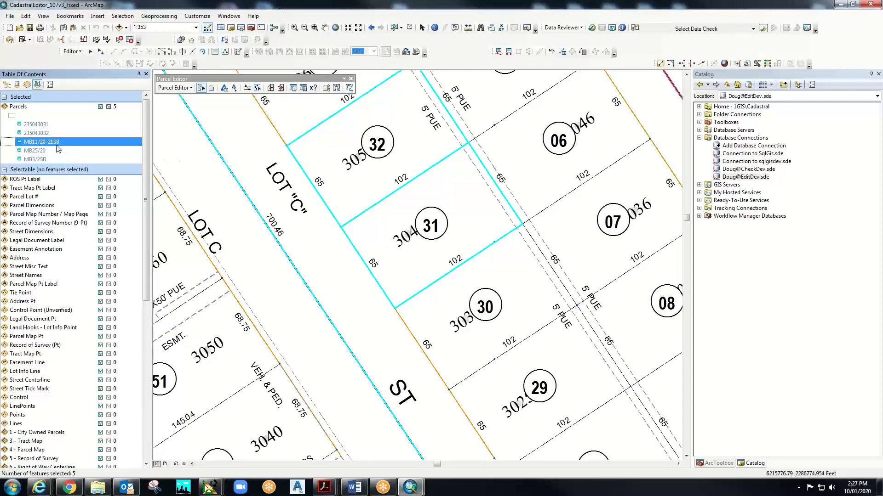
# - Open the Parcels attribute table showing the 5 selected records and highlight Tract Map rows 120491 to 120794
pyautogui.rightClick(22, 109)
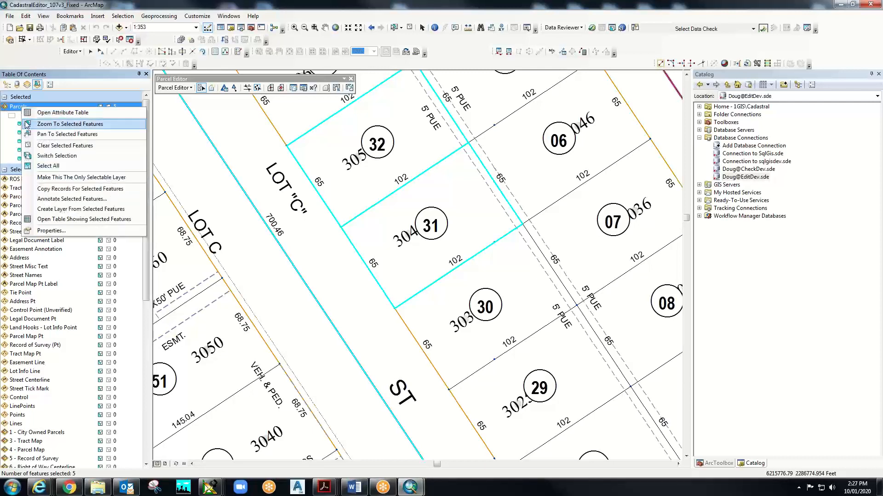
pyautogui.click(39, 113)
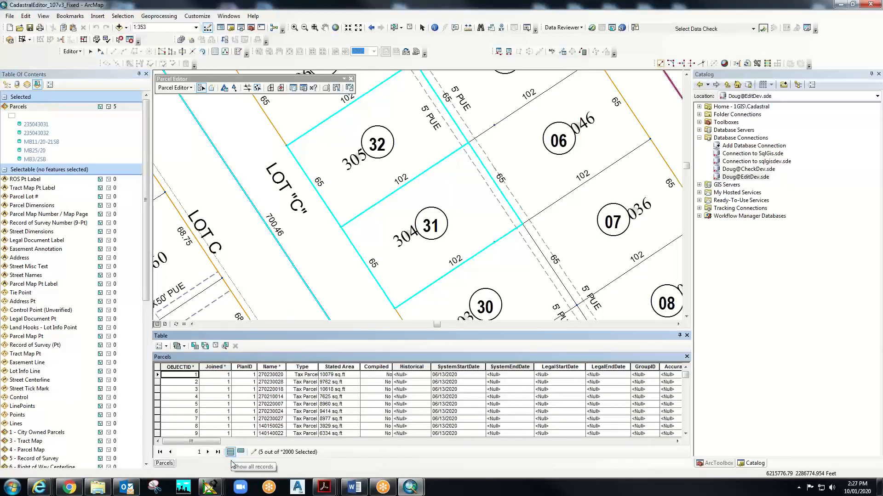
pyautogui.click(241, 453)
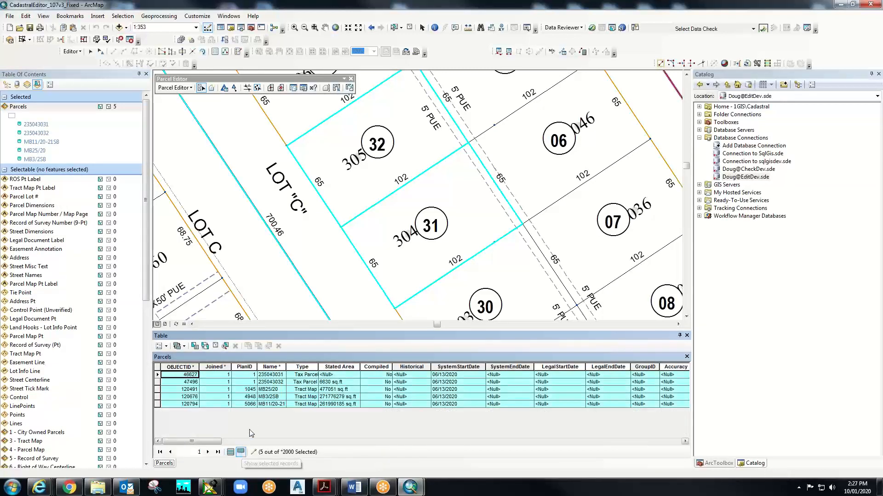
pyautogui.click(158, 389)
pyautogui.moveTo(158, 390); pyautogui.dragTo(160, 406)
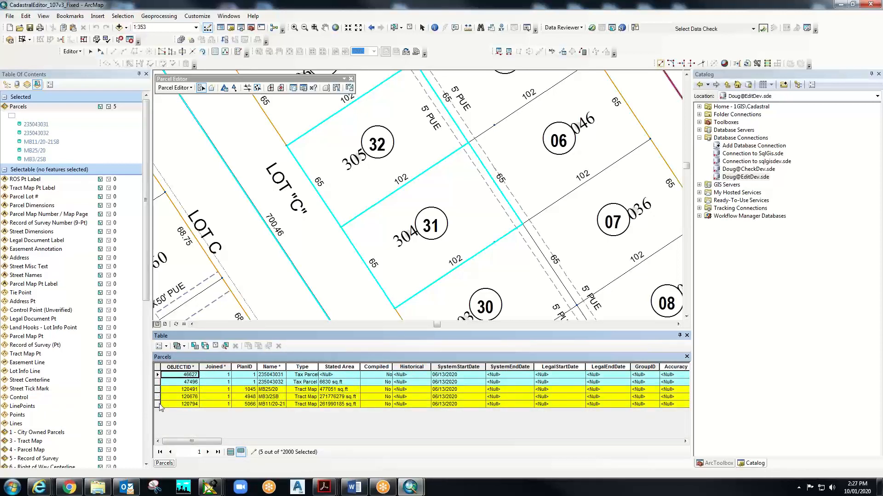
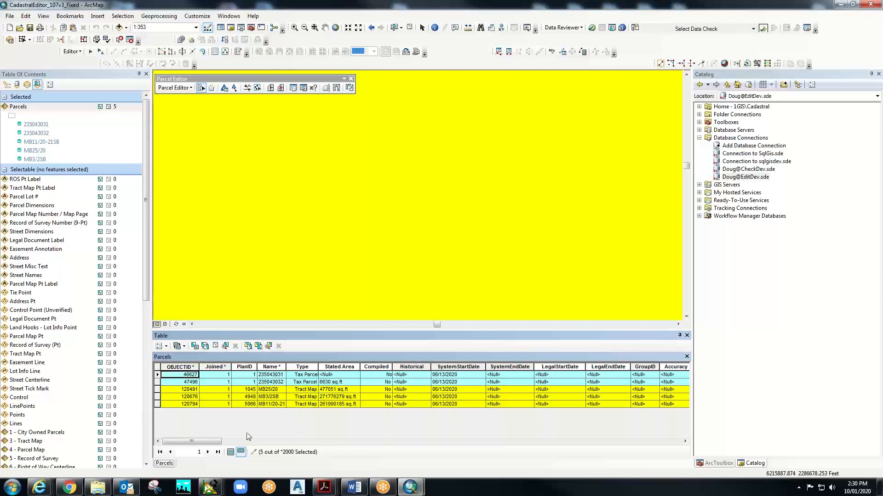
pyautogui.hscroll(5, 249, 437)
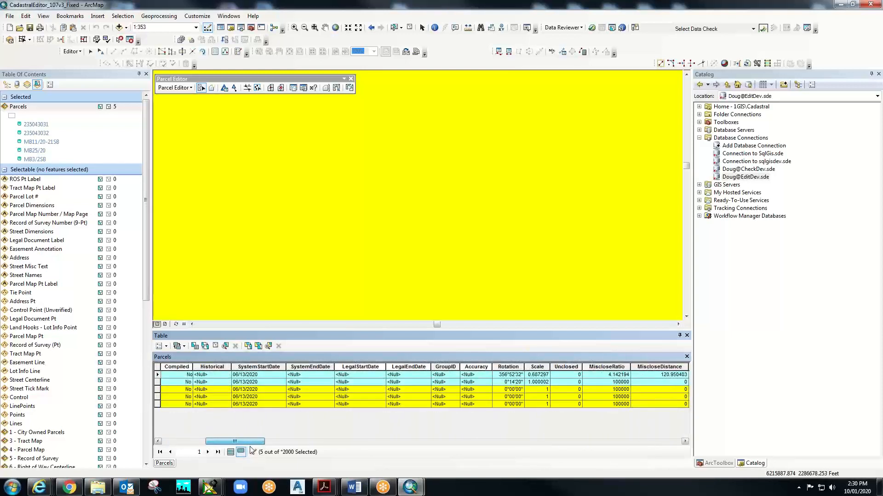
pyautogui.moveTo(252, 450); pyautogui.dragTo(198, 448)
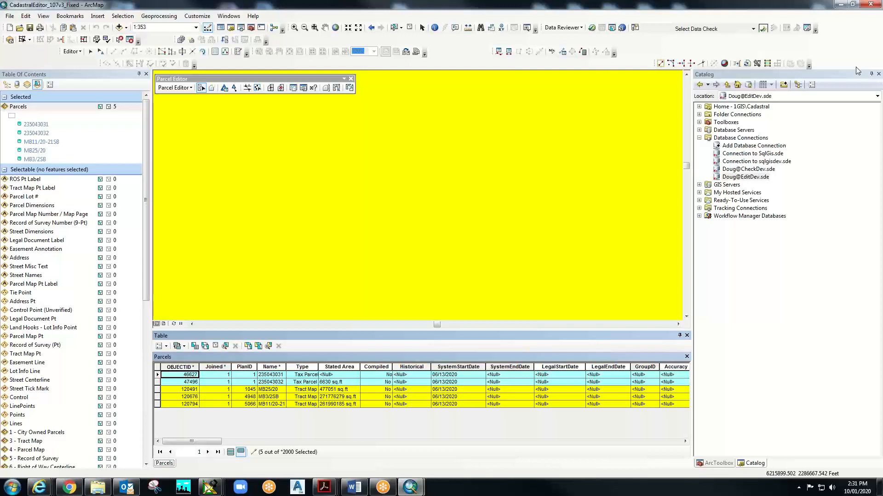
pyautogui.click(409, 28)
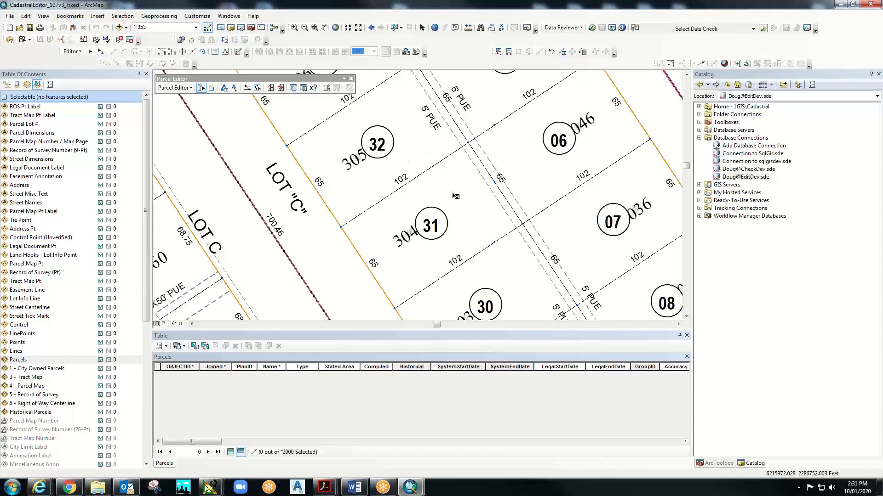
pyautogui.click(417, 162)
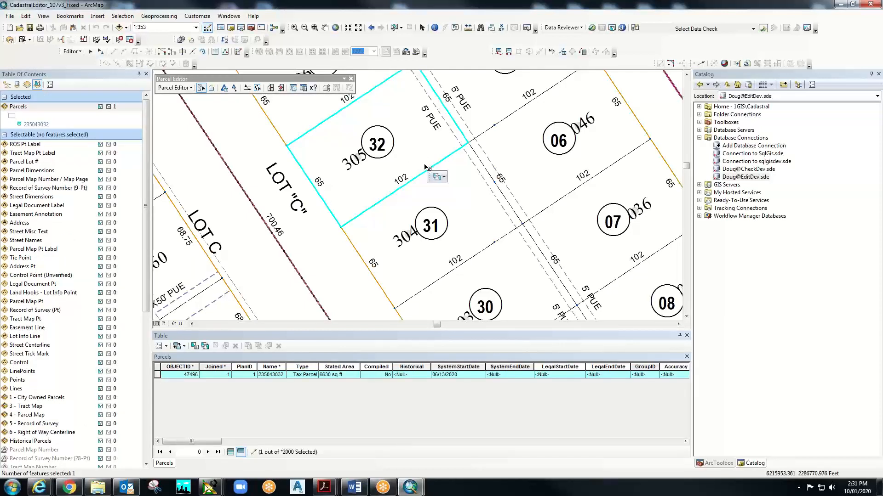
pyautogui.click(444, 177)
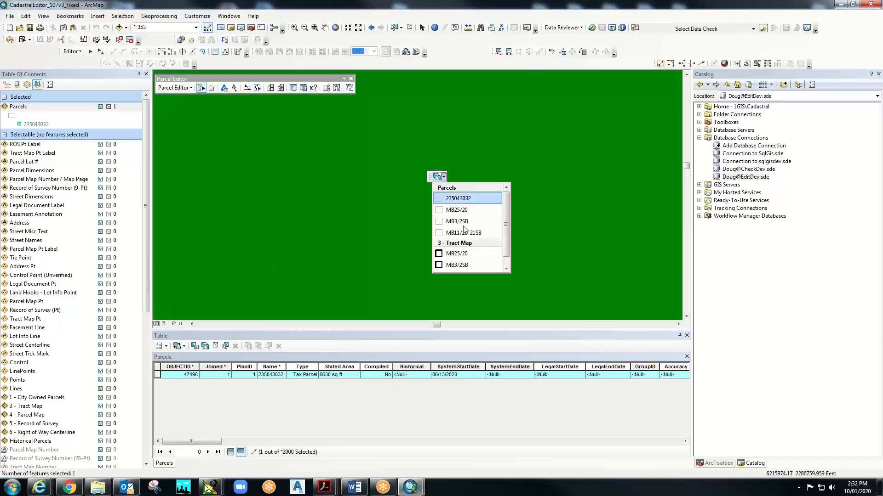
pyautogui.click(457, 199)
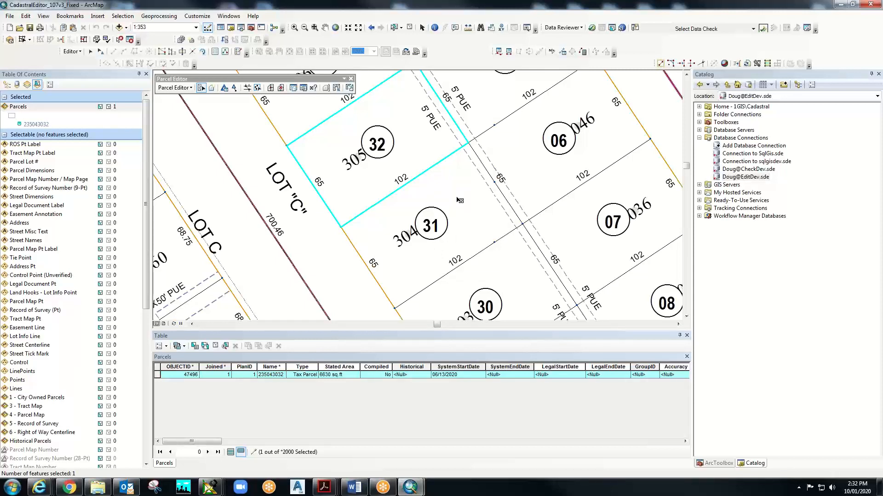
pyautogui.keyDown('shift'); pyautogui.click(461, 206); pyautogui.keyUp('shift')
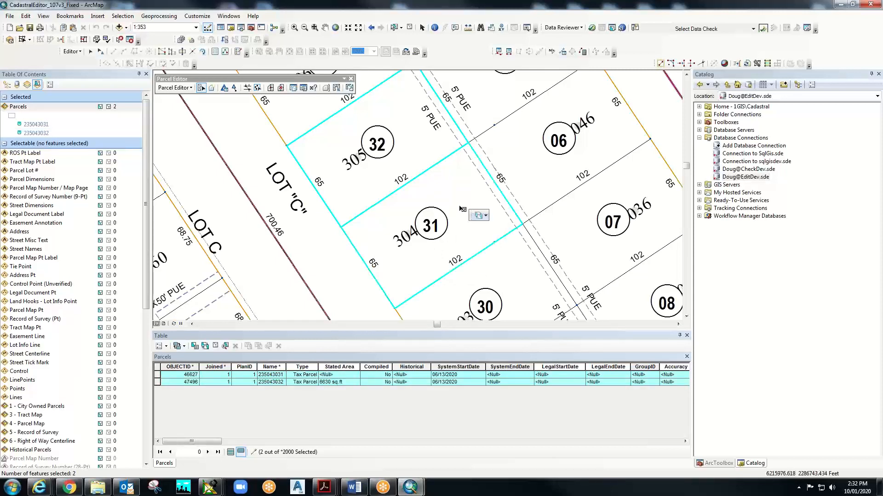
pyautogui.click(485, 216)
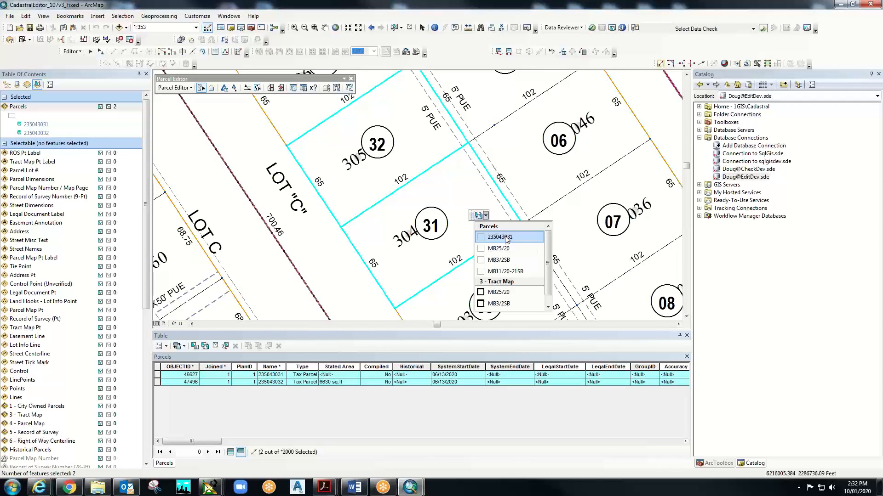
pyautogui.click(549, 305)
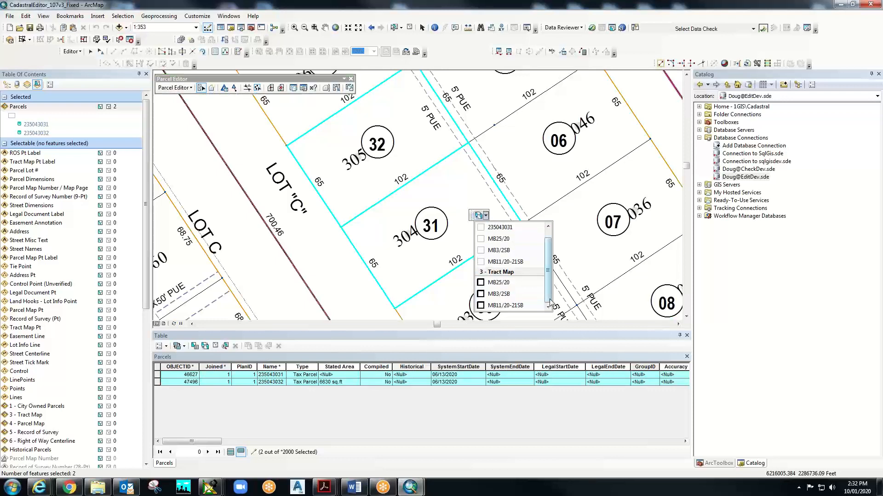
pyautogui.click(550, 236)
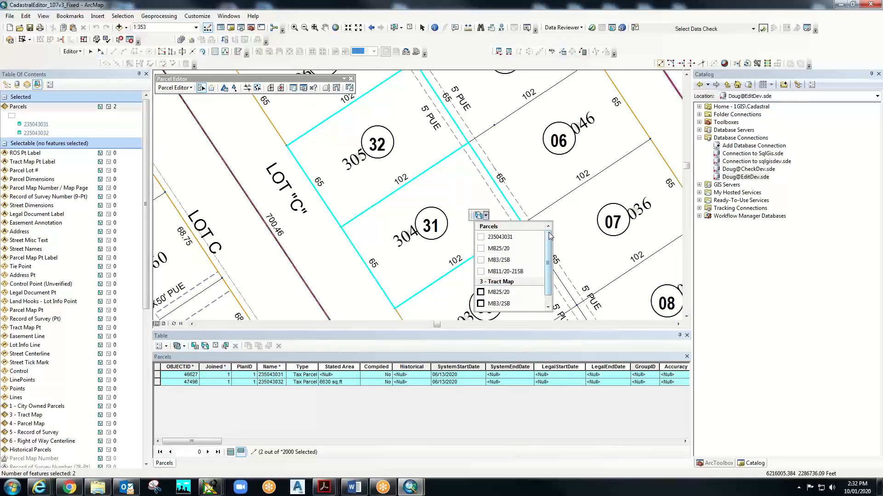
pyautogui.click(506, 237)
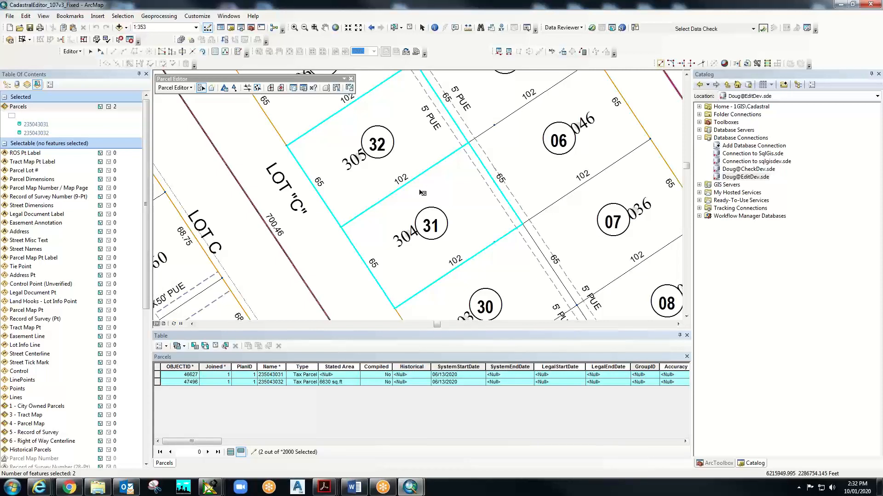
# - Zoom out to 1:500 so lots 31 and 32 and their neighbours are fully visible
pyautogui.scroll(1, 404, 194)
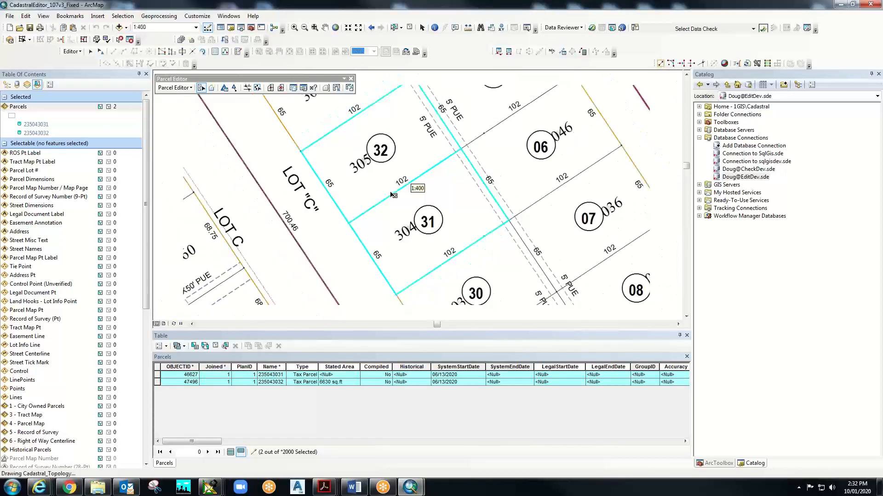
pyautogui.scroll(1, 395, 195)
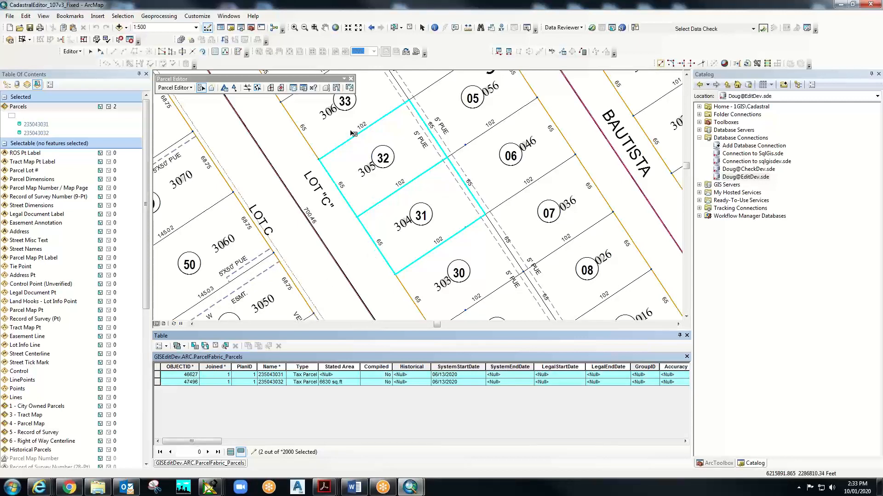
# - Begin merging lots 31 and 32, preserving 235043032's attributes, and bring up the Plan Directory
pyautogui.rightClick(412, 166)
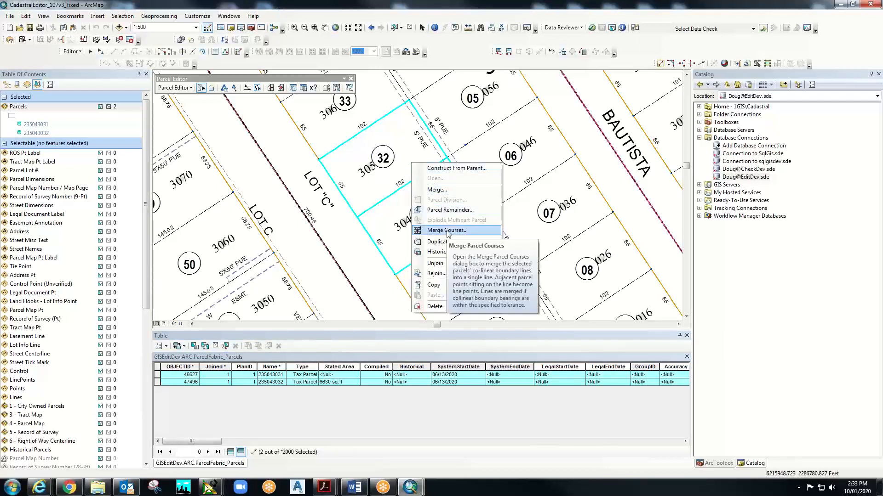
pyautogui.click(437, 190)
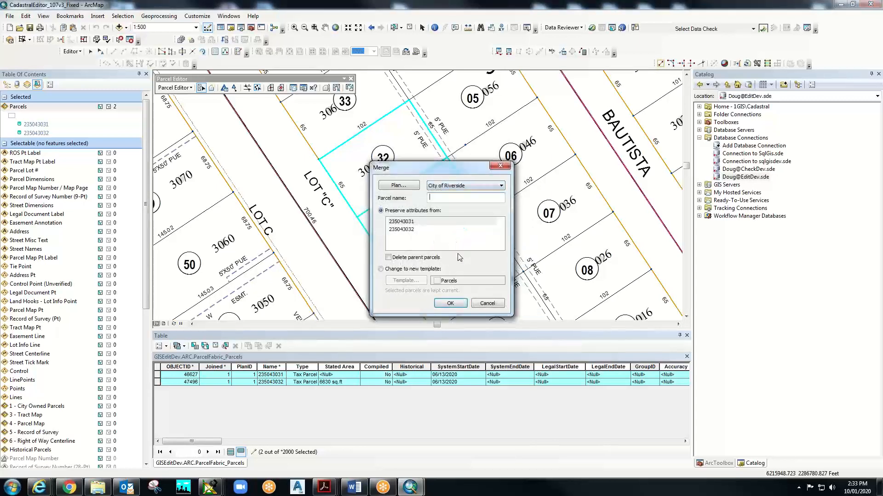
pyautogui.click(407, 231)
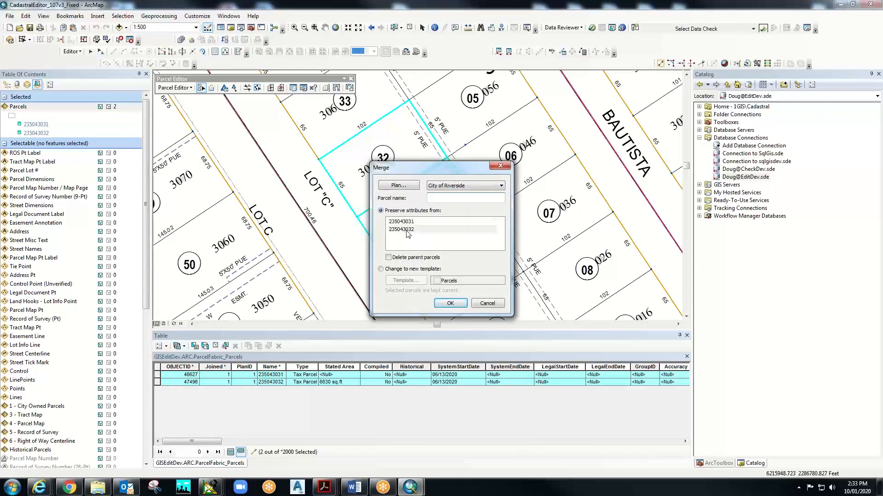
pyautogui.click(407, 231)
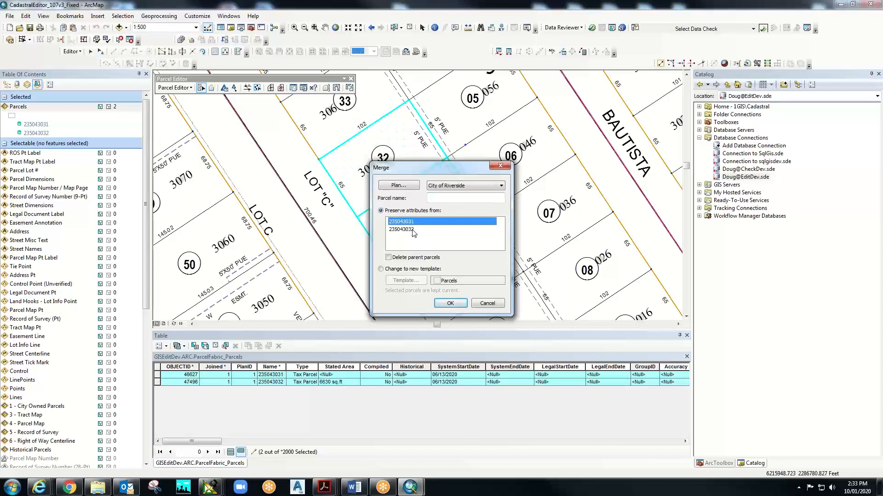
pyautogui.click(407, 186)
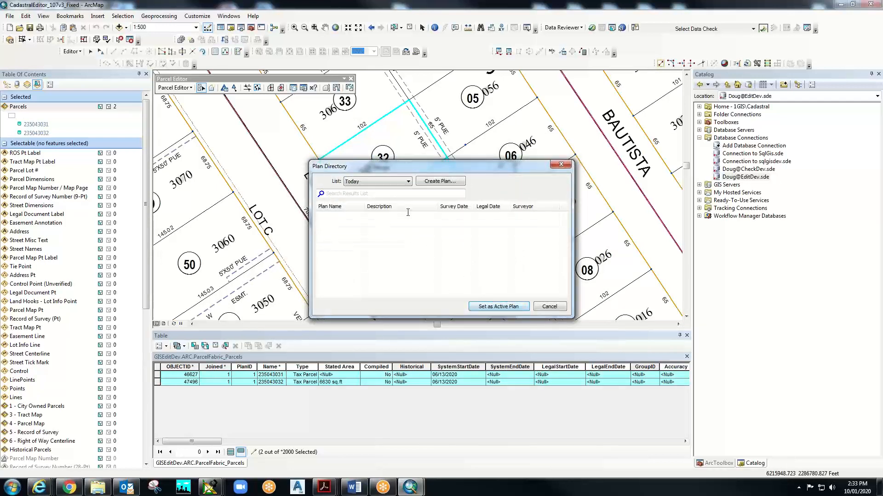
# - Create plan LL-P20-1000 and set it as the active plan for the merge
pyautogui.click(439, 181)
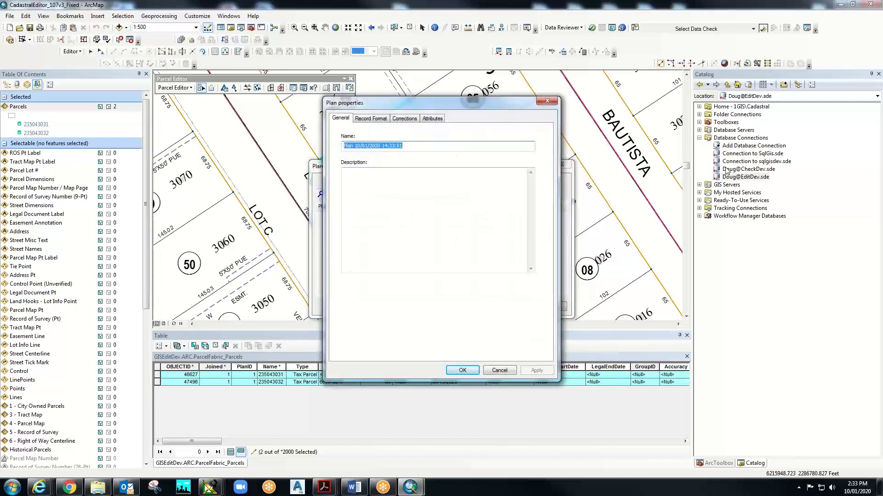
pyautogui.write('LL')
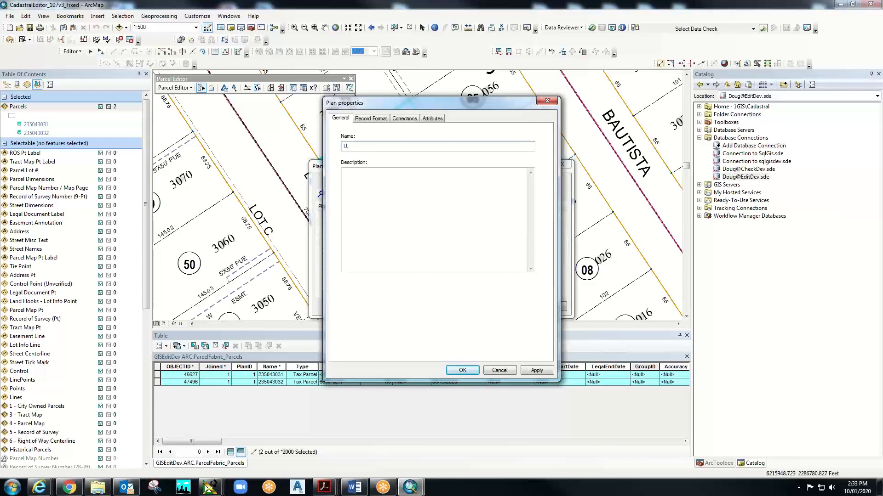
pyautogui.press('BackSpace')
pyautogui.write('P')
pyautogui.press('BackSpace')
pyautogui.press('BackSpace')
pyautogui.write('-P20-100')
pyautogui.click(463, 370)
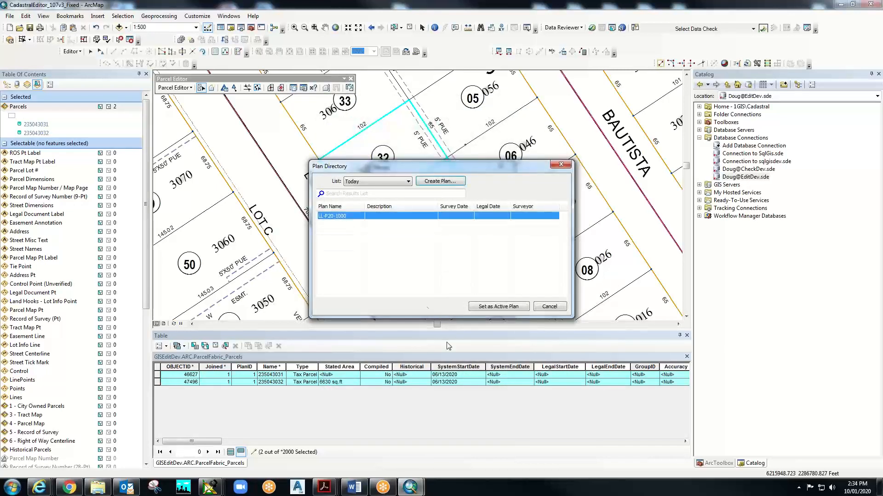
pyautogui.click(497, 307)
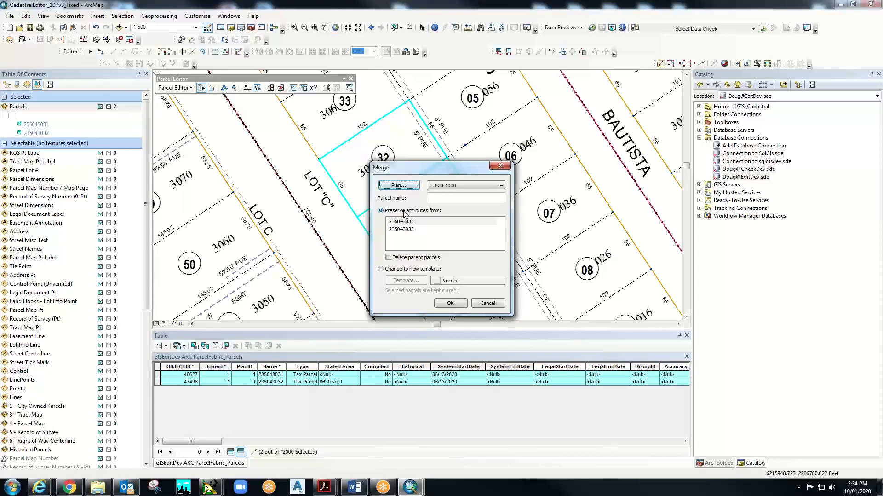
# - Name the merged parcel 'Parcel A' and preserve attributes from parcel 235043032
pyautogui.click(438, 198)
pyautogui.write('P')
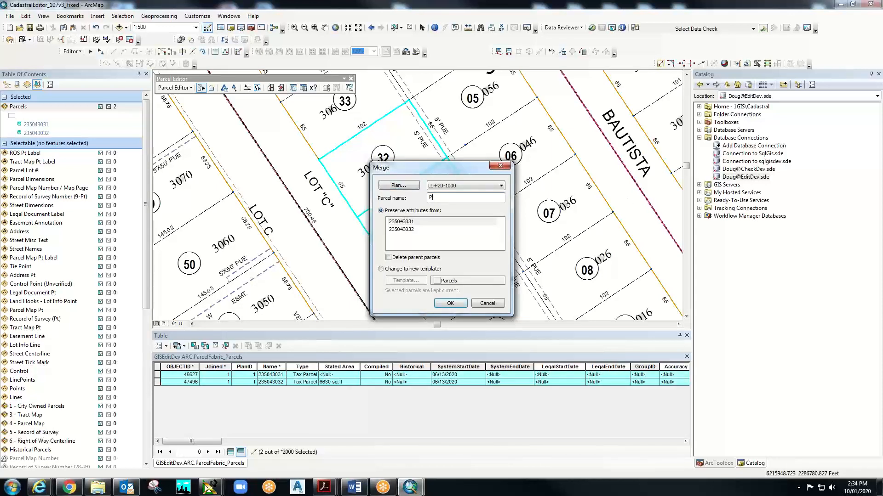
pyautogui.write('Arce')
pyautogui.press('BackSpace')
pyautogui.press('BackSpace')
pyautogui.press('BackSpace')
pyautogui.press('BackSpace')
pyautogui.press('BackSpace')
pyautogui.write('arcel A')
pyautogui.click(412, 232)
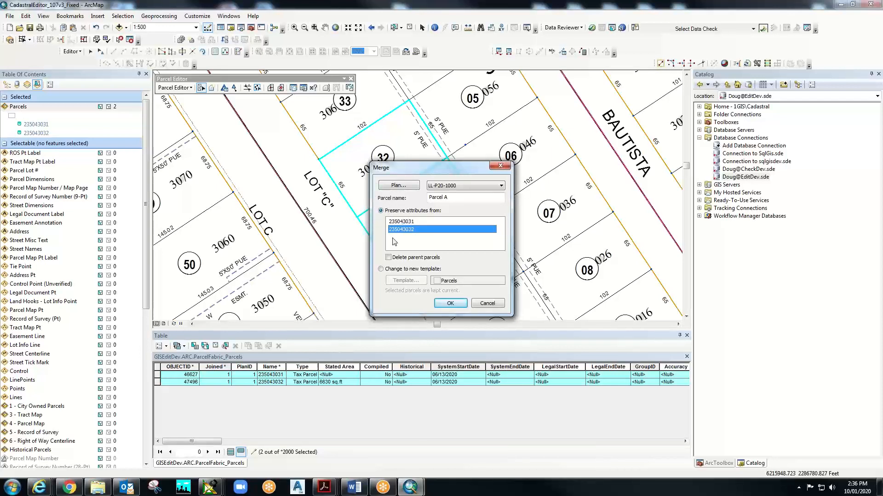
# - Carry out the merge, then widen, heighten and raise the Attributes window
pyautogui.click(445, 305)
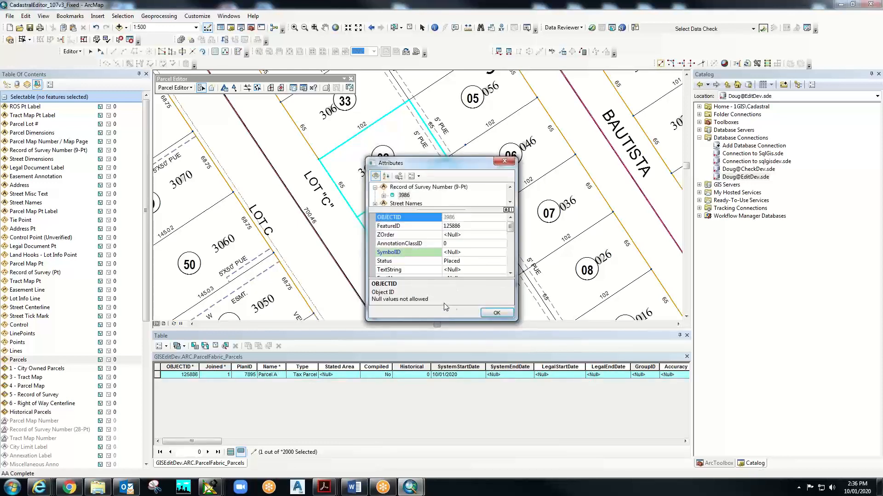
pyautogui.moveTo(517, 251); pyautogui.dragTo(640, 262)
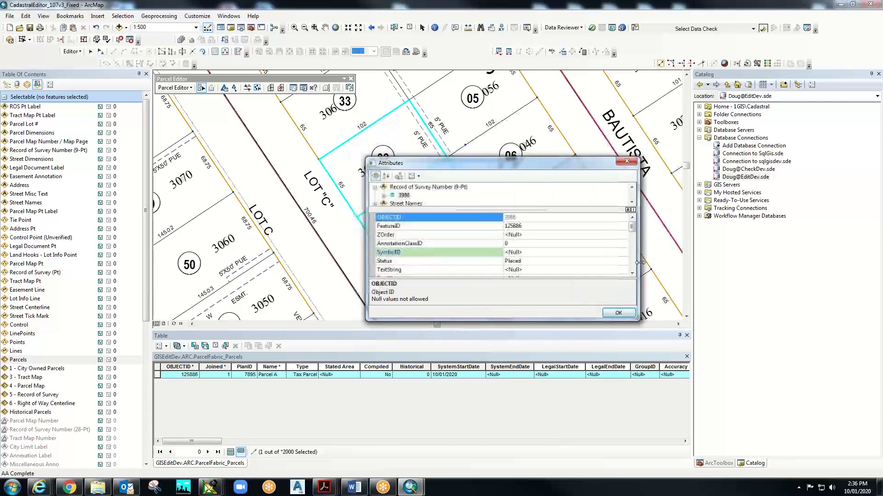
pyautogui.moveTo(518, 320); pyautogui.dragTo(512, 464)
pyautogui.moveTo(480, 166); pyautogui.dragTo(478, 70)
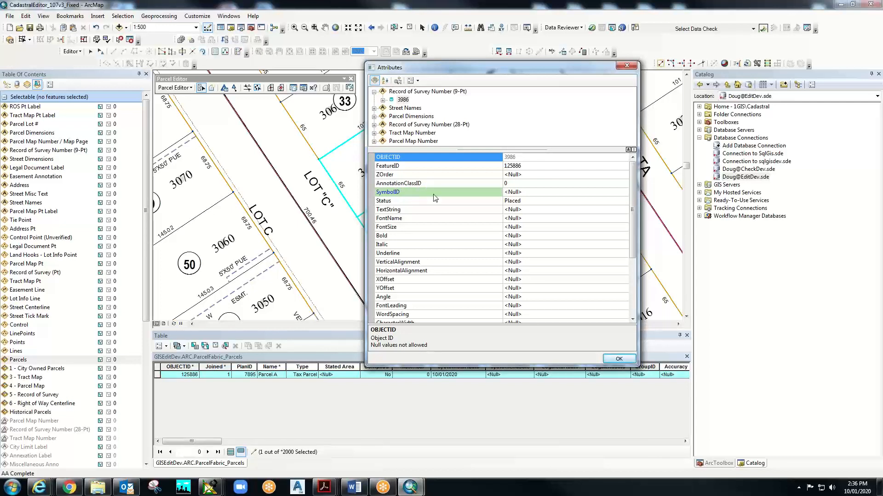
# - Review Parcel A's attributes from SymbolID downward and accept them to finish the merge
pyautogui.click(533, 192)
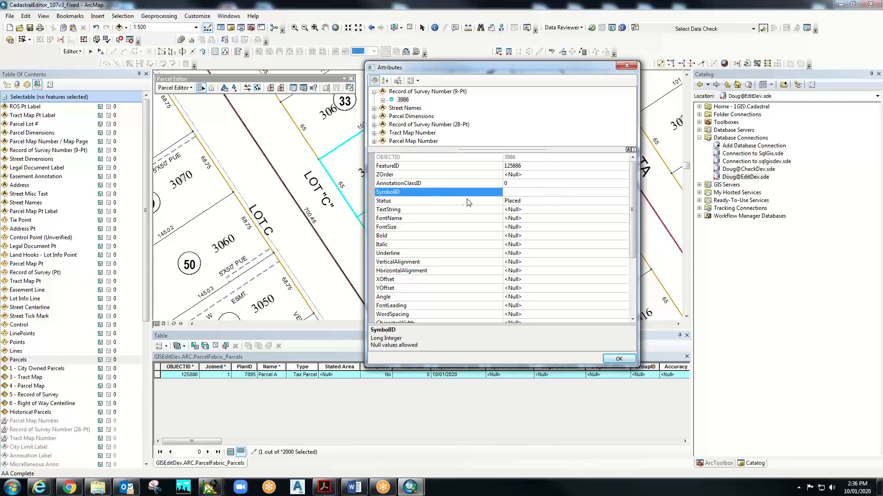
pyautogui.moveTo(635, 186)
pyautogui.mouseDown()
pyautogui.moveTo(633, 252)
pyautogui.moveTo(633, 186)
pyautogui.moveTo(632, 213)
pyautogui.mouseUp()
pyautogui.scroll(-1, 631, 213)
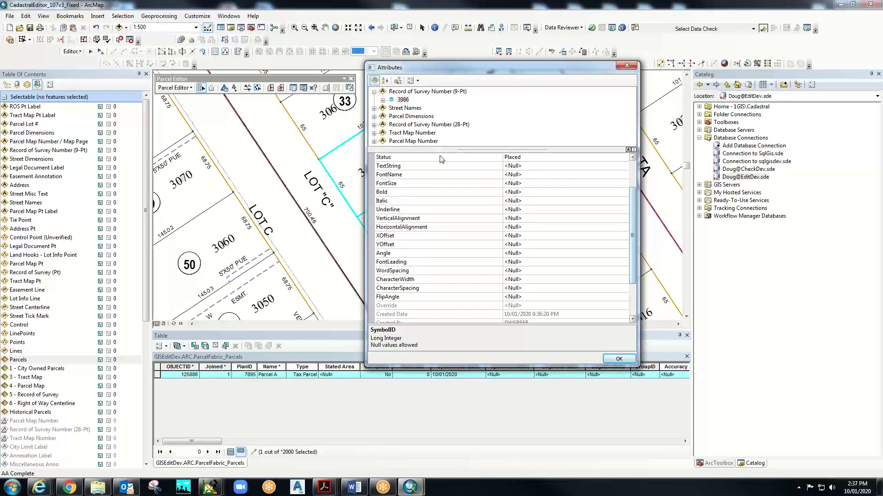
pyautogui.click(619, 361)
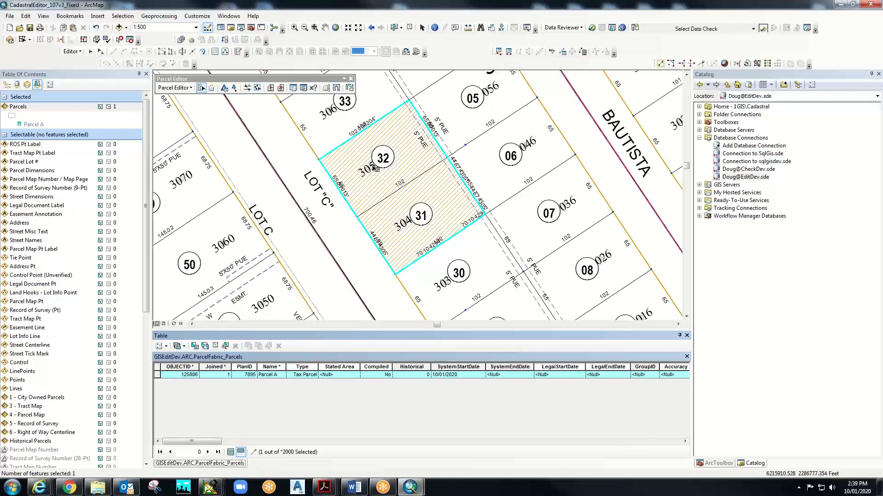
# - Select Parcel A's record so it highlights yellow, then scroll right to its APN cell for editing
pyautogui.click(172, 375)
pyautogui.click(157, 375)
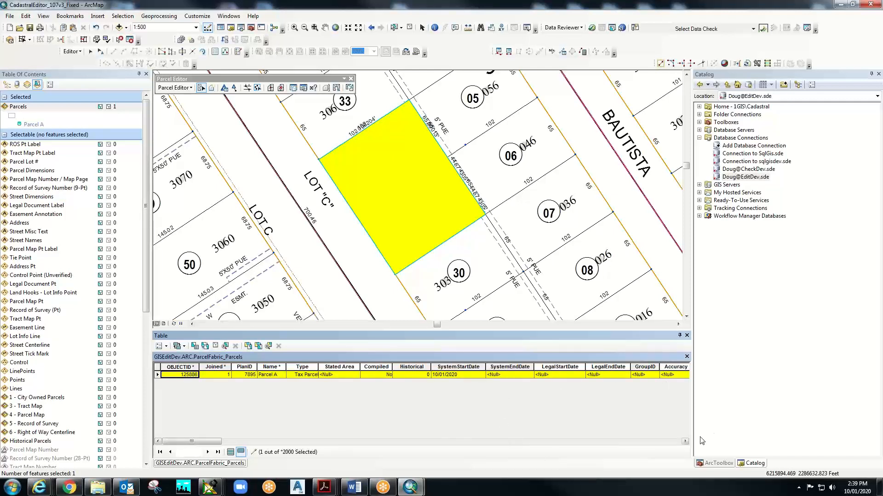
pyautogui.click(685, 441)
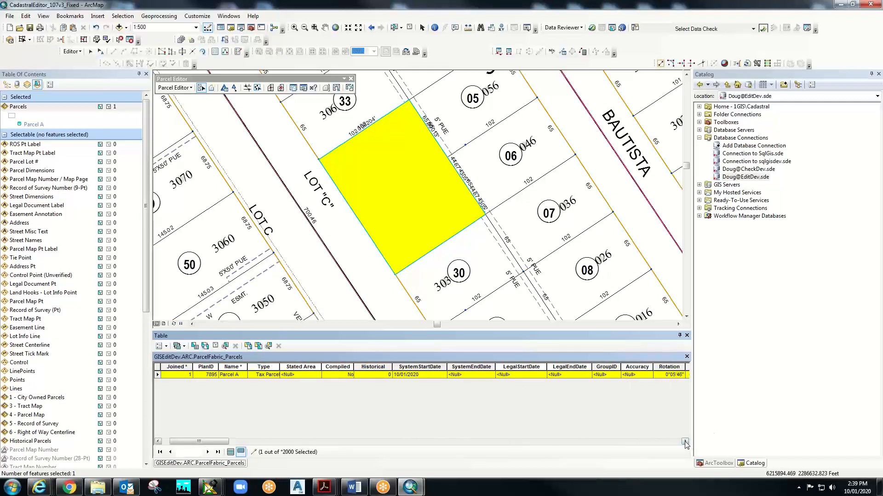
pyautogui.click(685, 442)
pyautogui.click(685, 442)
pyautogui.click(685, 442)
pyautogui.click(685, 441)
pyautogui.click(685, 442)
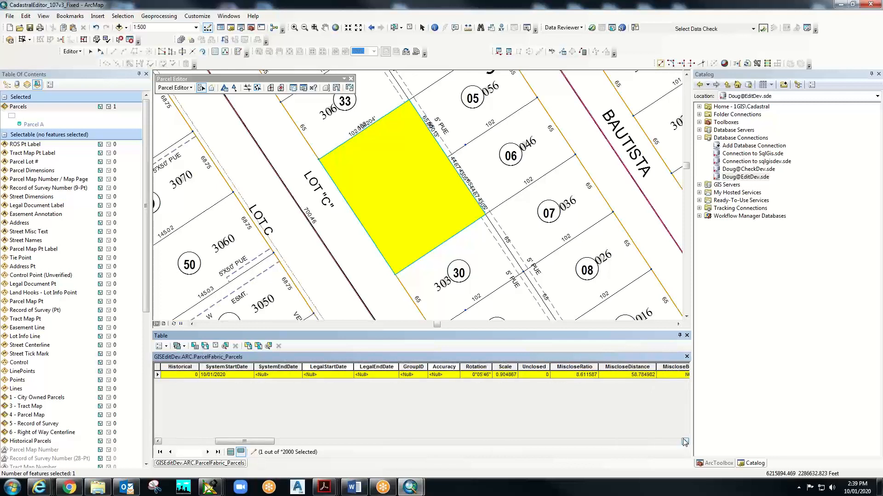
pyautogui.click(685, 442)
pyautogui.click(684, 442)
pyautogui.click(685, 442)
pyautogui.click(685, 442)
pyautogui.click(685, 441)
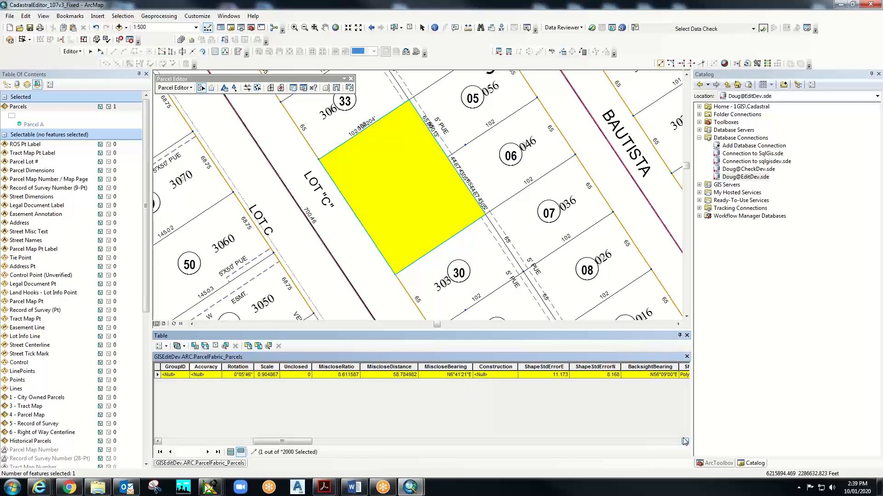
pyautogui.click(684, 441)
pyautogui.click(685, 442)
pyautogui.click(685, 441)
pyautogui.click(685, 442)
pyautogui.click(685, 442)
pyautogui.click(685, 442)
pyautogui.click(685, 442)
pyautogui.click(685, 442)
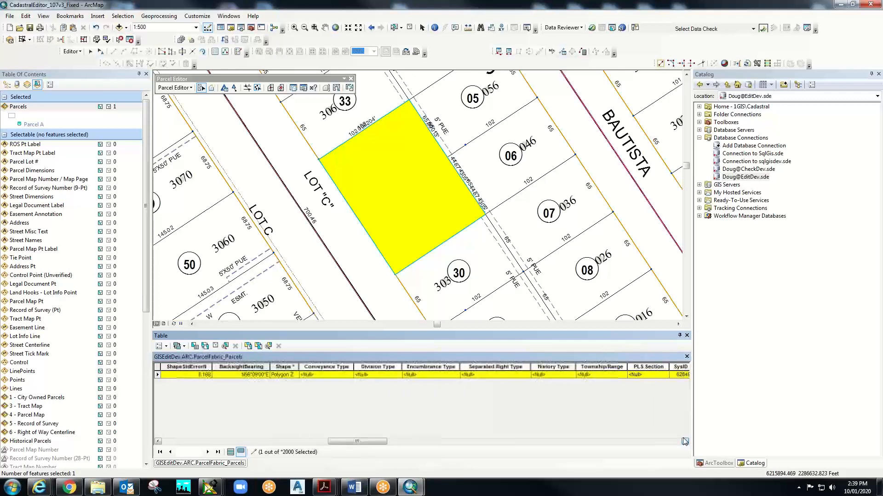
pyautogui.click(684, 442)
pyautogui.click(684, 442)
pyautogui.click(685, 442)
pyautogui.click(685, 442)
pyautogui.click(685, 442)
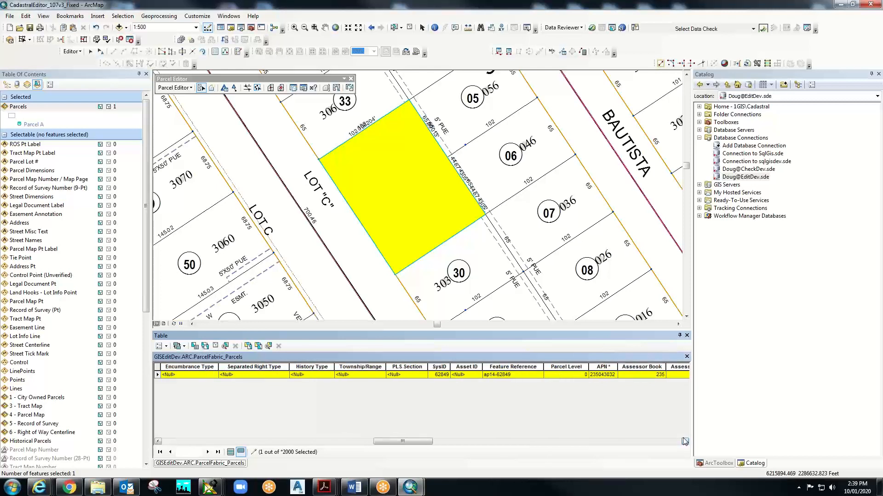
pyautogui.click(685, 441)
pyautogui.click(685, 442)
pyautogui.click(685, 442)
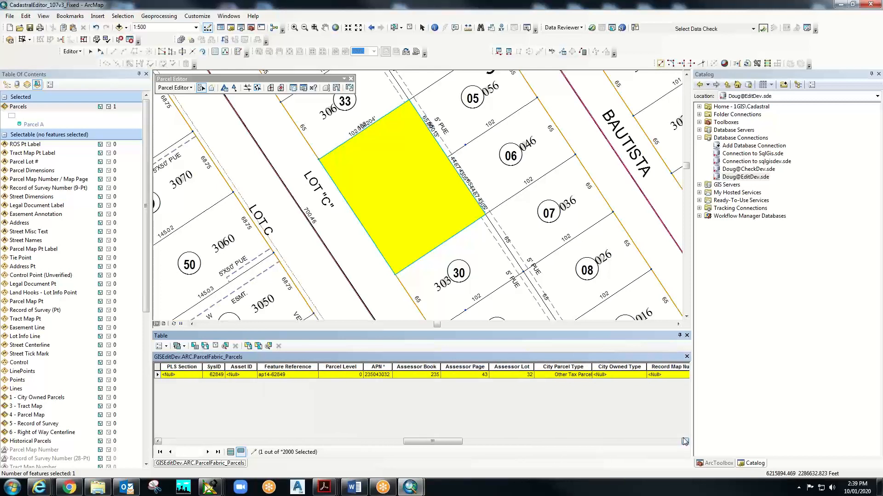
pyautogui.click(685, 442)
pyautogui.click(685, 441)
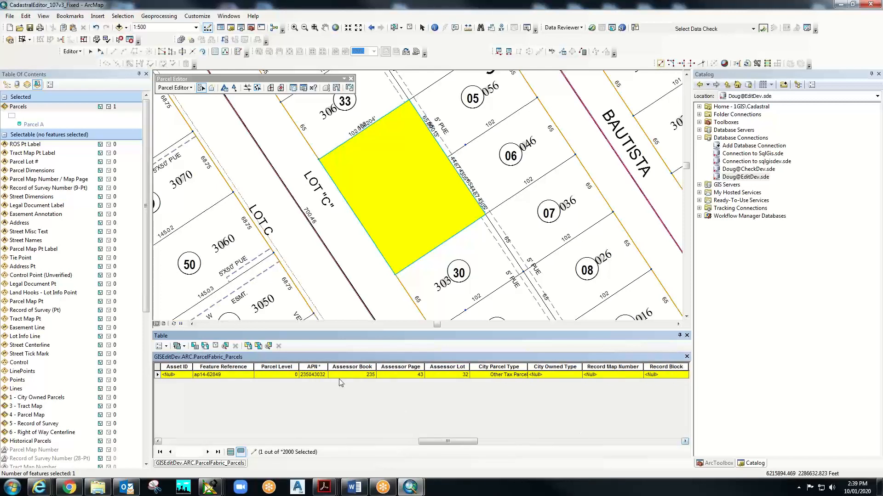
pyautogui.click(322, 374)
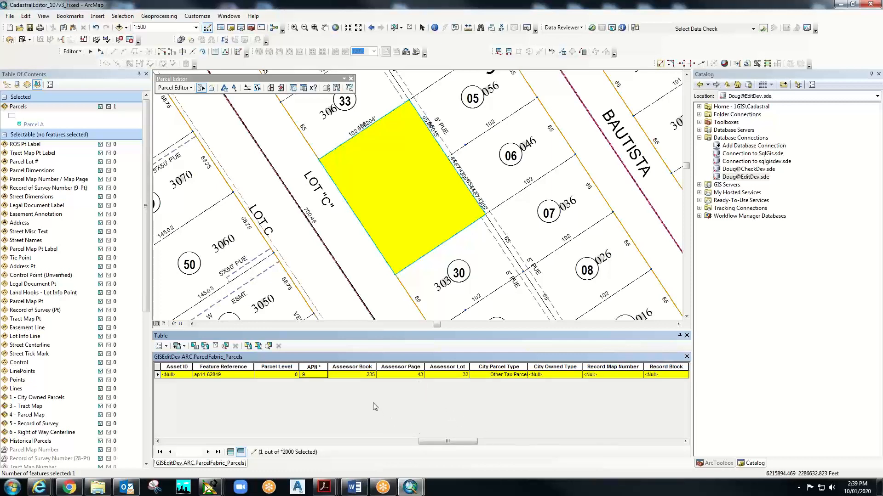
# - Commit -9 as Parcel A's APN so its map label and Assessor Lot read -9
pyautogui.click(482, 374)
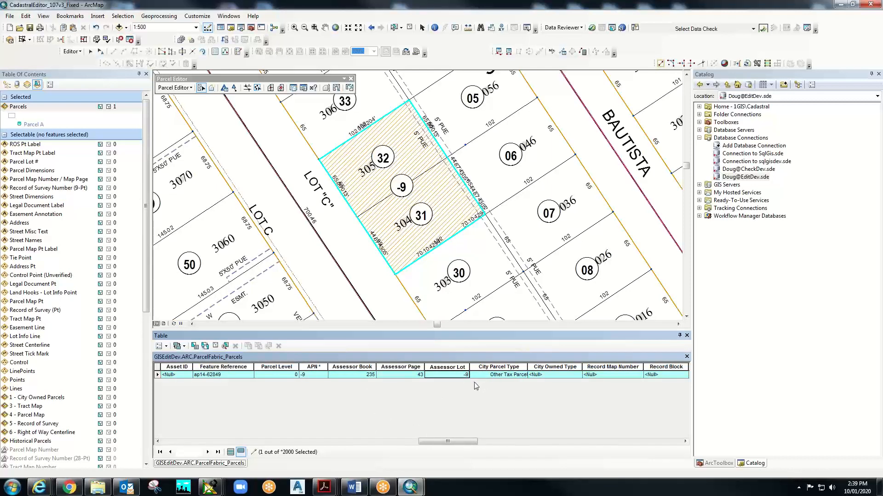
# - Page right through the merged parcel's remaining fields, then drag the table scrollbar back left
pyautogui.click(685, 441)
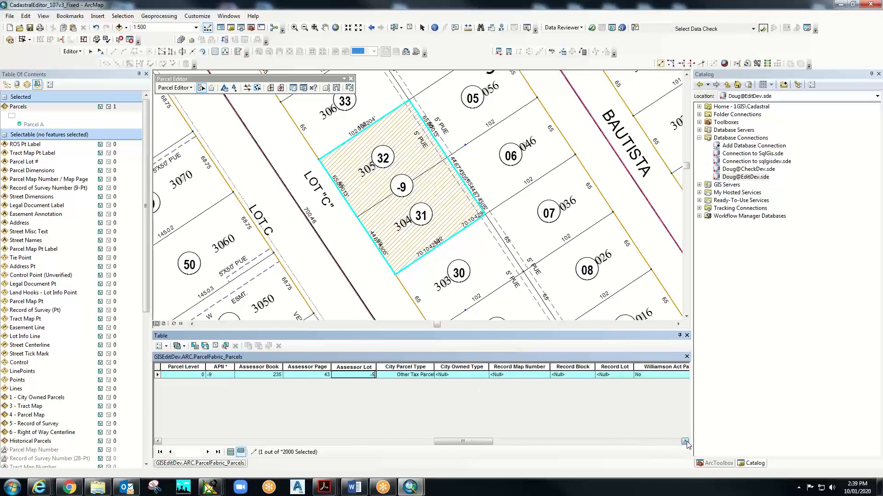
pyautogui.click(685, 441)
pyautogui.click(685, 442)
pyautogui.click(685, 441)
pyautogui.click(685, 441)
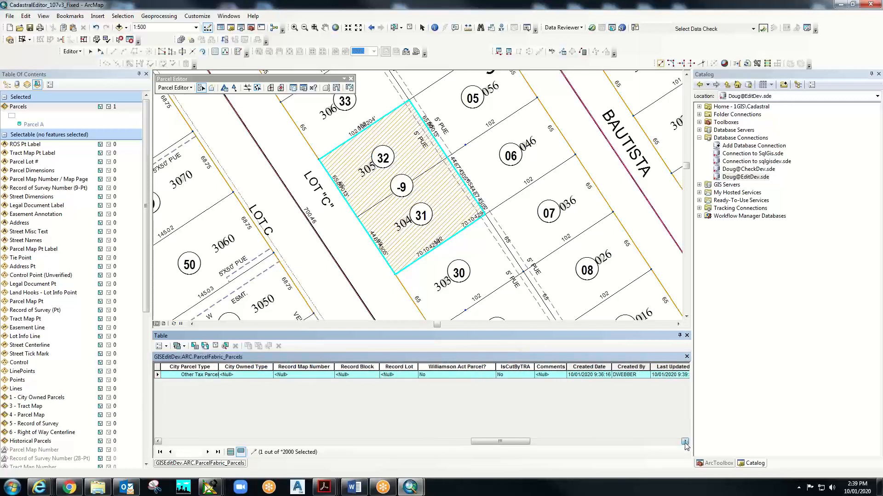
pyautogui.click(685, 442)
pyautogui.click(685, 442)
pyautogui.click(685, 441)
pyautogui.click(685, 441)
pyautogui.click(685, 441)
pyautogui.click(685, 441)
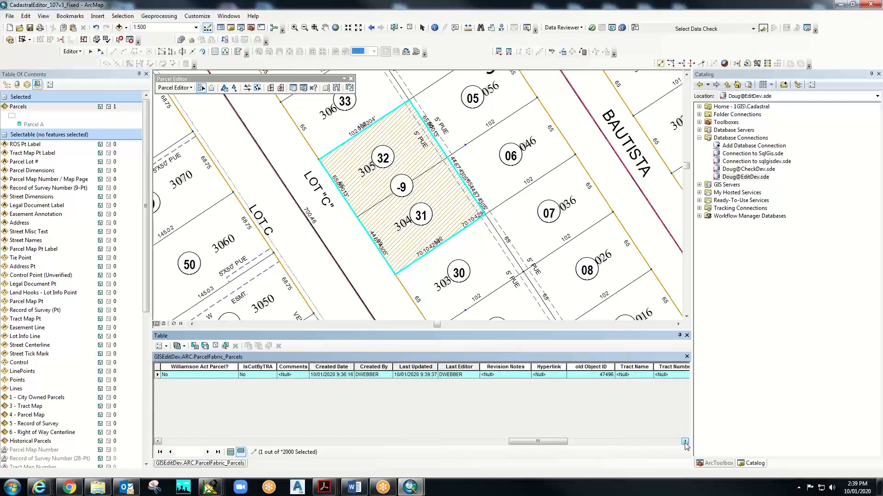
pyautogui.click(685, 441)
pyautogui.click(685, 441)
pyautogui.click(685, 441)
pyautogui.click(685, 441)
pyautogui.click(685, 442)
pyautogui.click(685, 441)
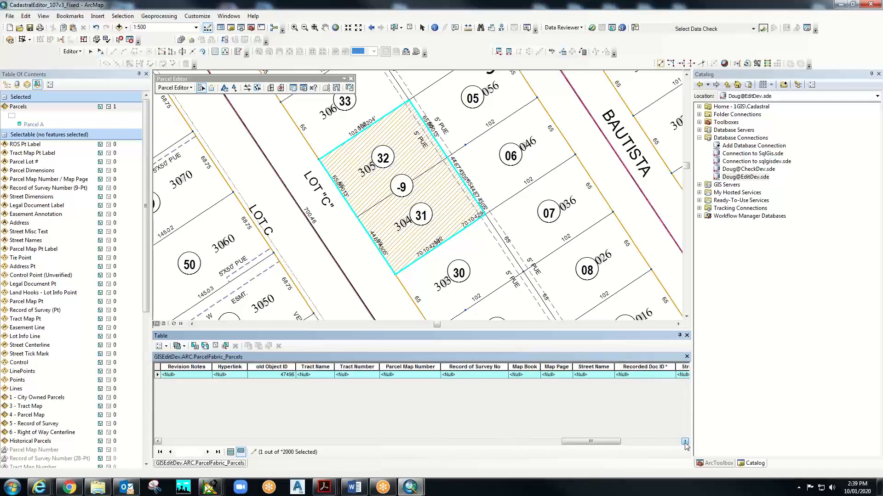
pyautogui.click(685, 442)
pyautogui.click(685, 442)
pyautogui.click(685, 442)
pyautogui.click(685, 441)
pyautogui.click(685, 441)
pyautogui.click(685, 442)
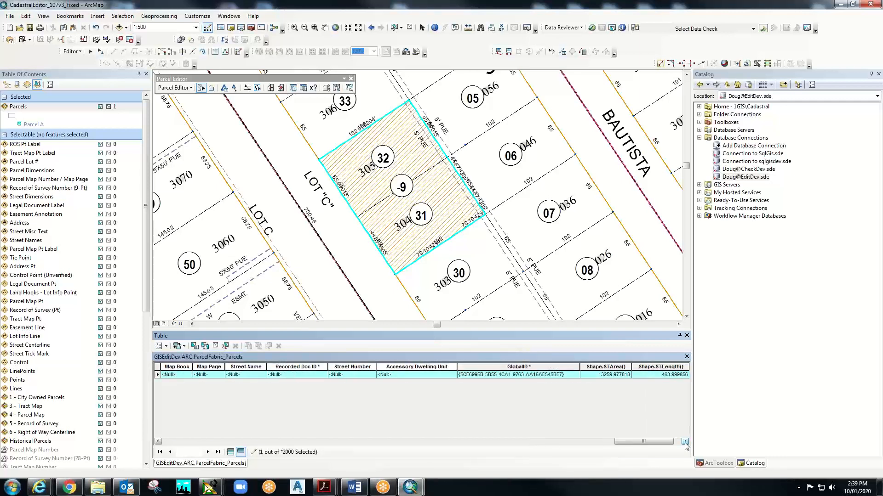
pyautogui.click(685, 442)
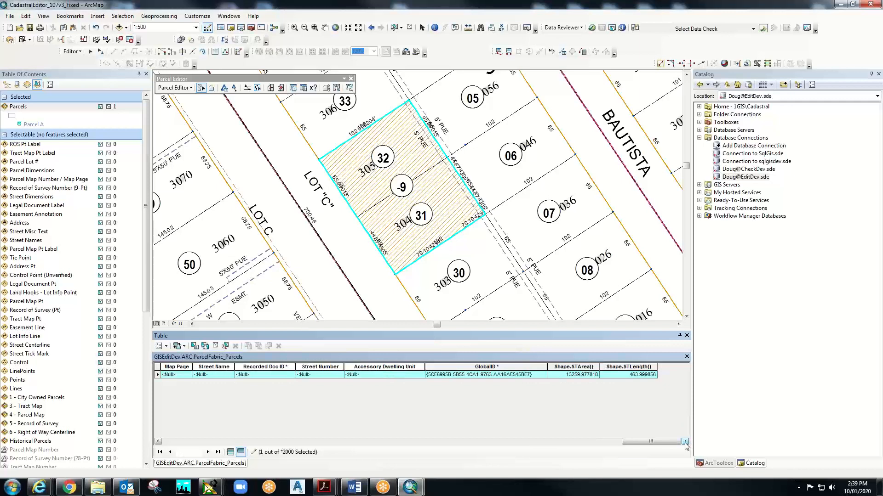
pyautogui.moveTo(675, 442); pyautogui.dragTo(478, 443)
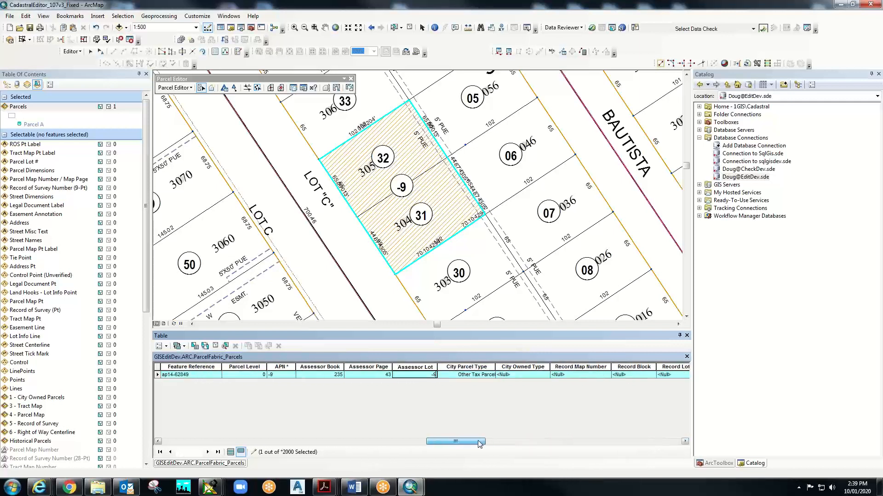
# - Step back through the record's columns to SystemEndDate, checking misclose ratio 8.611587 and distance 58.784982
pyautogui.click(158, 441)
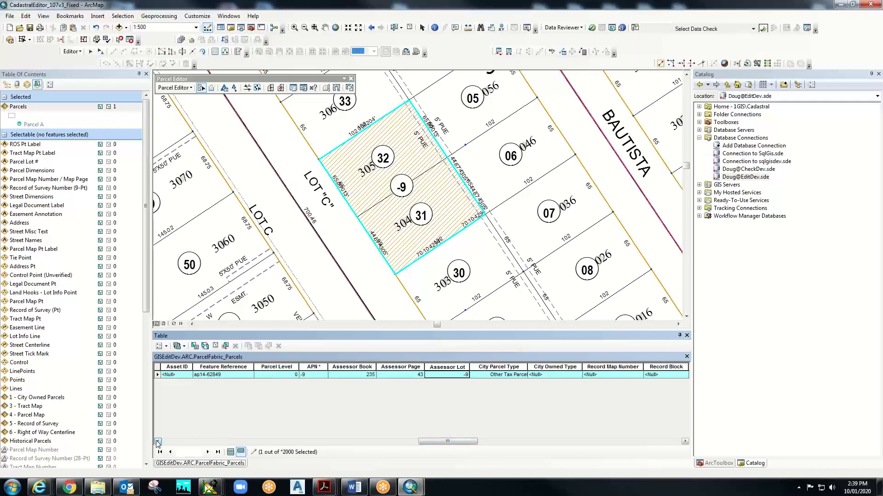
pyautogui.click(158, 441)
pyautogui.click(157, 441)
pyautogui.click(158, 441)
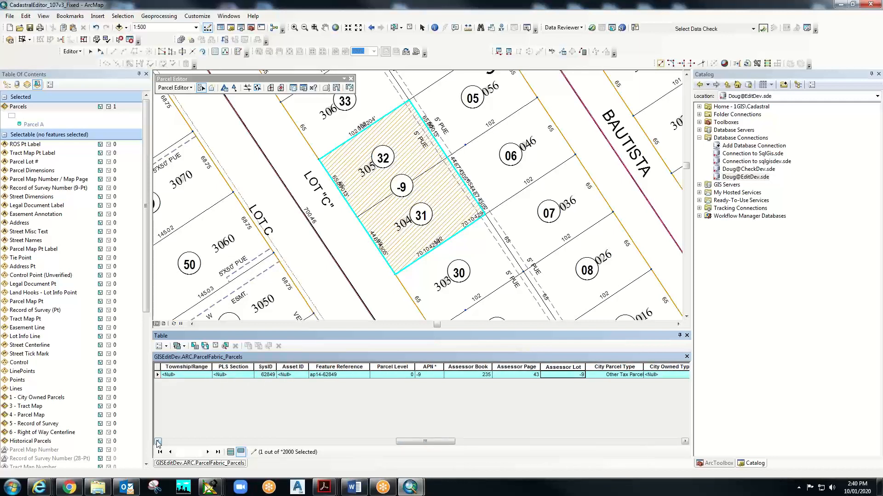
pyautogui.click(158, 442)
pyautogui.click(158, 442)
pyautogui.click(158, 442)
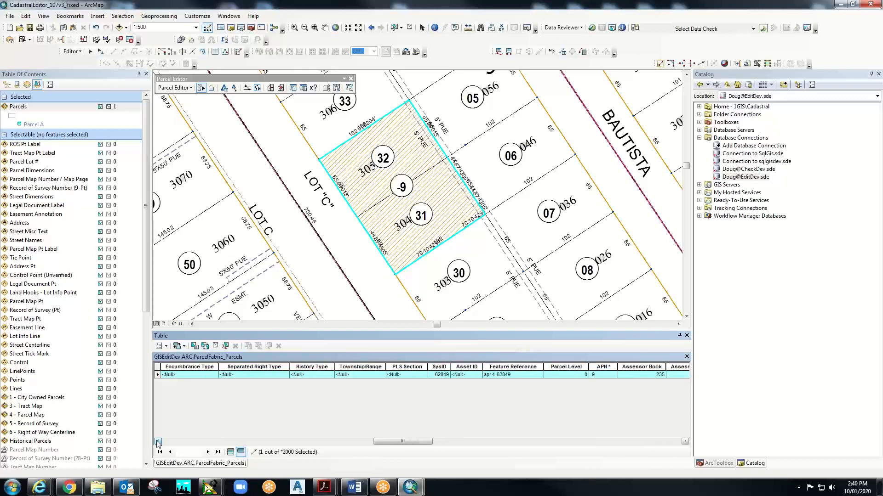
pyautogui.click(158, 441)
pyautogui.click(158, 442)
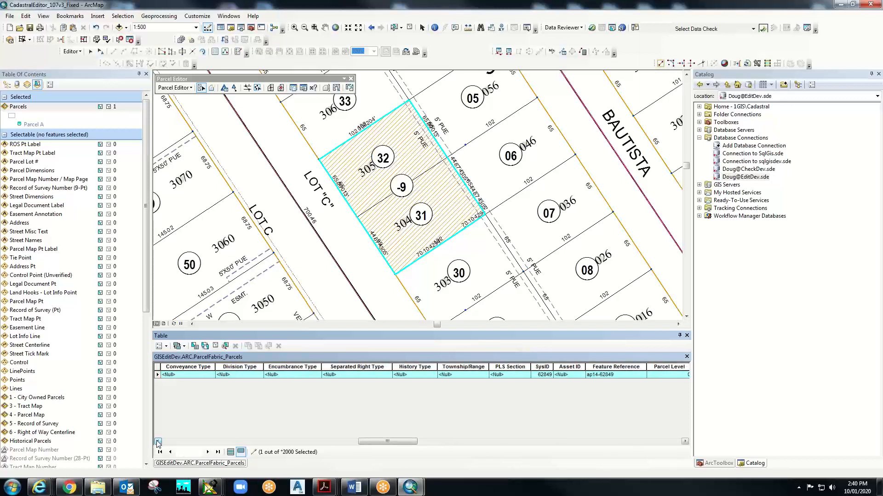
pyautogui.click(157, 442)
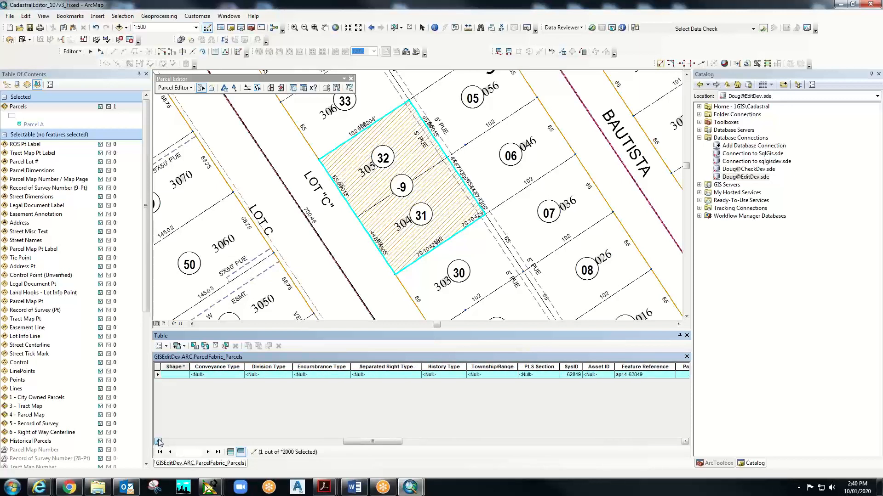
pyautogui.click(157, 442)
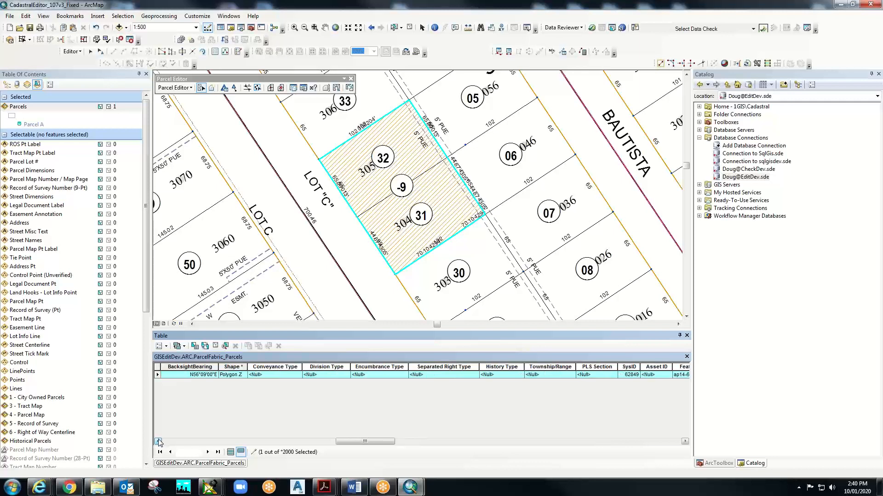
pyautogui.click(158, 442)
pyautogui.click(158, 441)
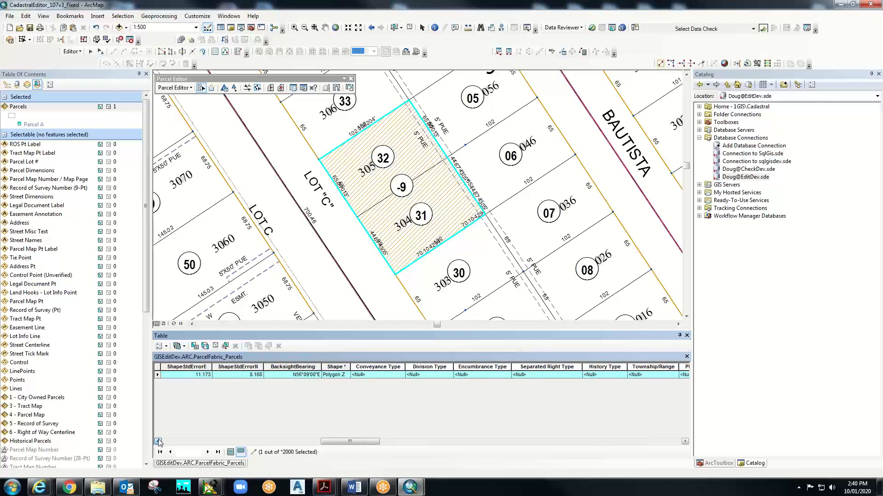
pyautogui.click(158, 442)
pyautogui.click(158, 441)
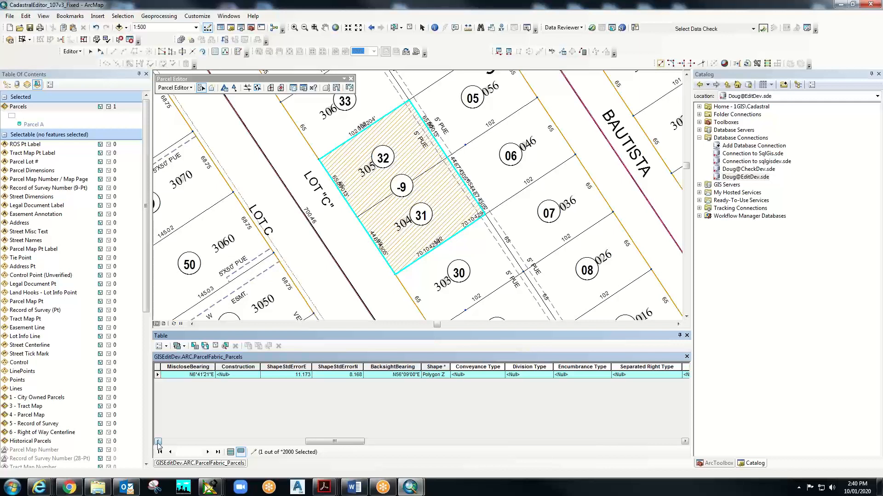
pyautogui.click(158, 442)
pyautogui.click(158, 442)
pyautogui.click(158, 442)
pyautogui.click(158, 441)
pyautogui.click(158, 442)
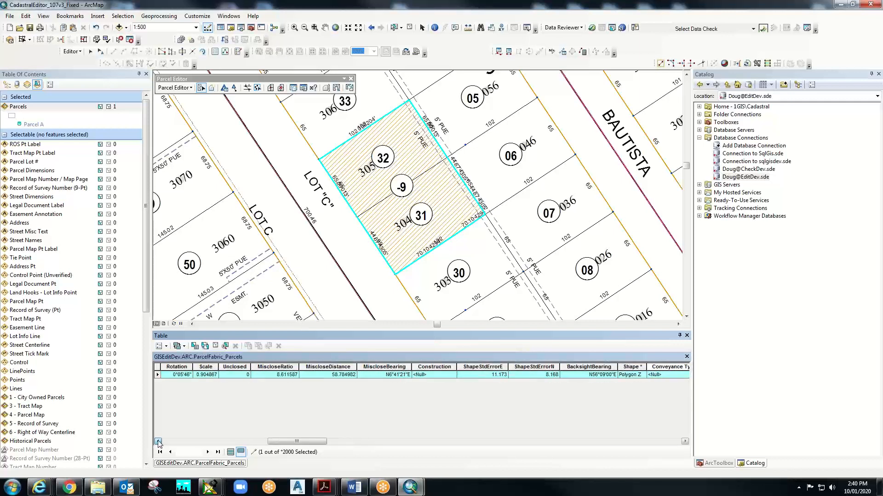
pyautogui.click(158, 441)
pyautogui.click(158, 442)
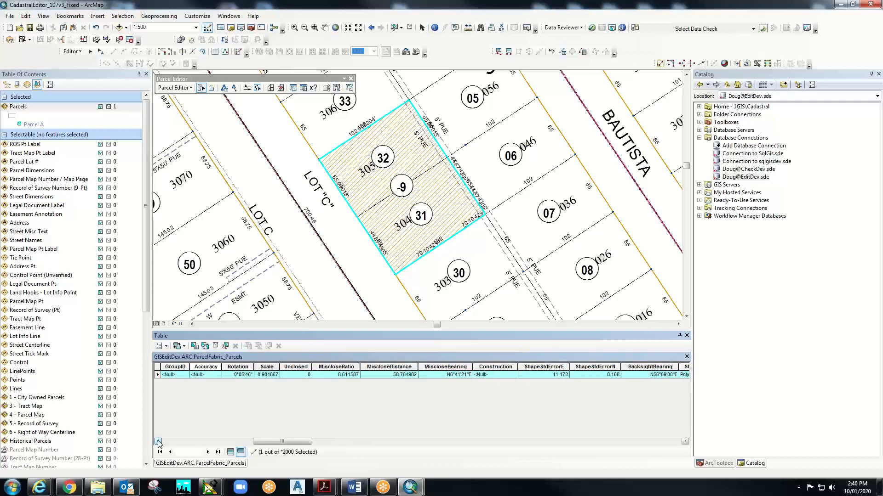
pyautogui.click(158, 442)
pyautogui.click(158, 442)
pyautogui.click(158, 442)
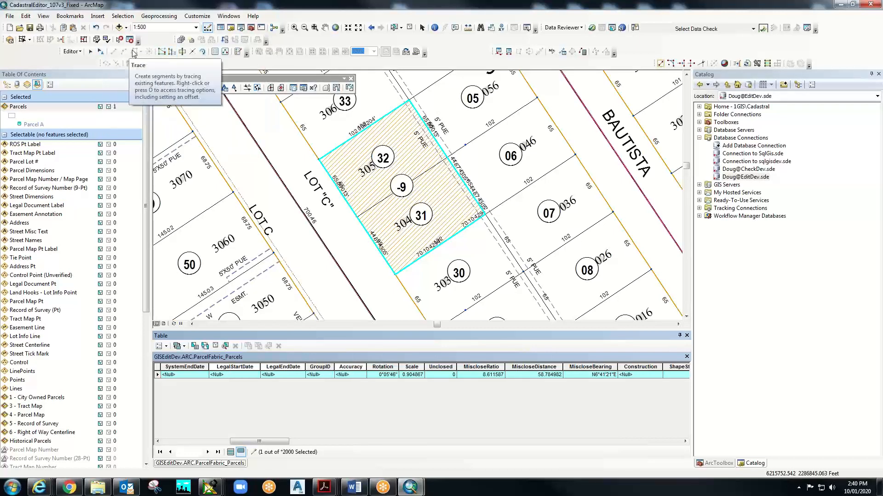
# - Show Parcel A's attributes (APN -9, SysID 62849) and close the Catalog panel
pyautogui.click(215, 52)
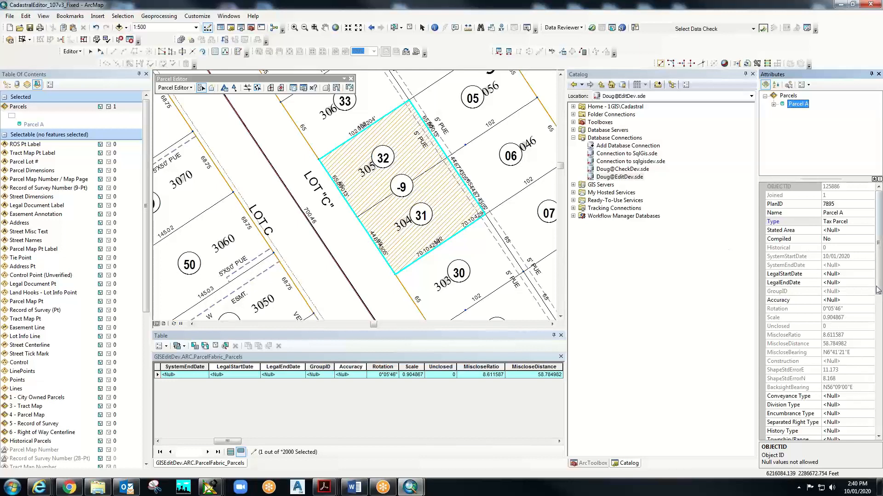
pyautogui.moveTo(879, 285); pyautogui.dragTo(881, 312)
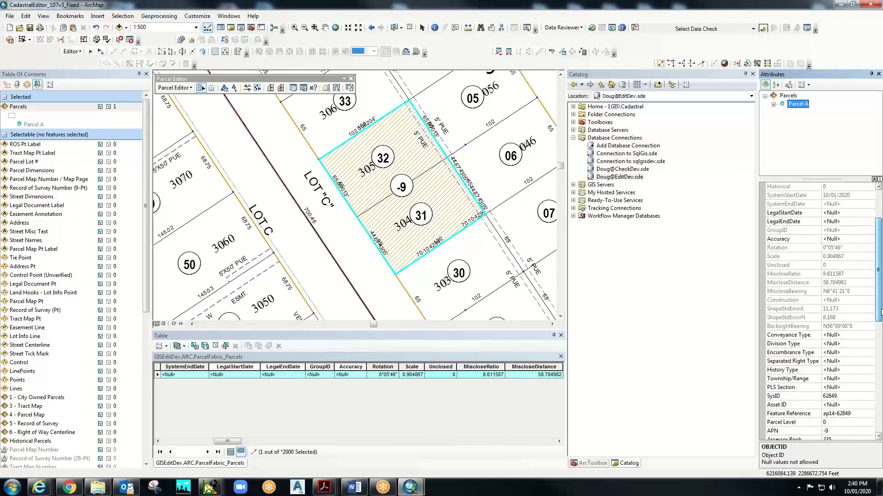
pyautogui.click(754, 76)
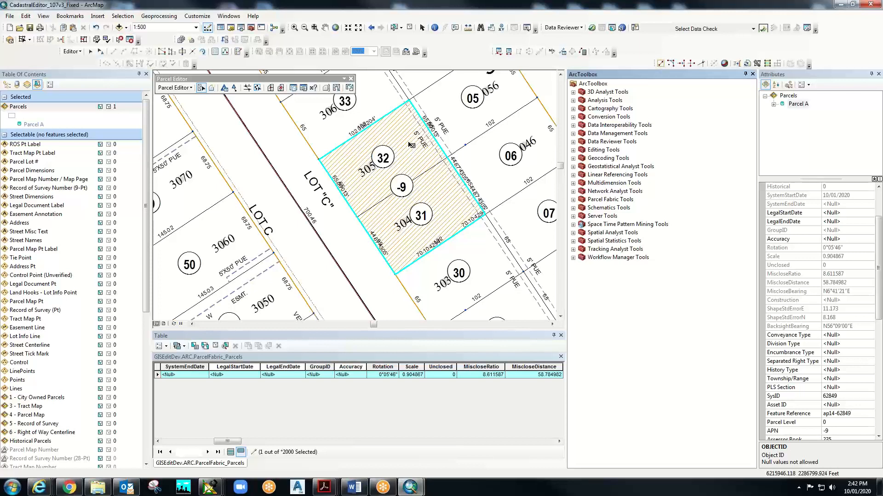
# - Close ArcToolbox and identify the merged parcel, returning five Parcels features including Parcel A
pyautogui.click(753, 74)
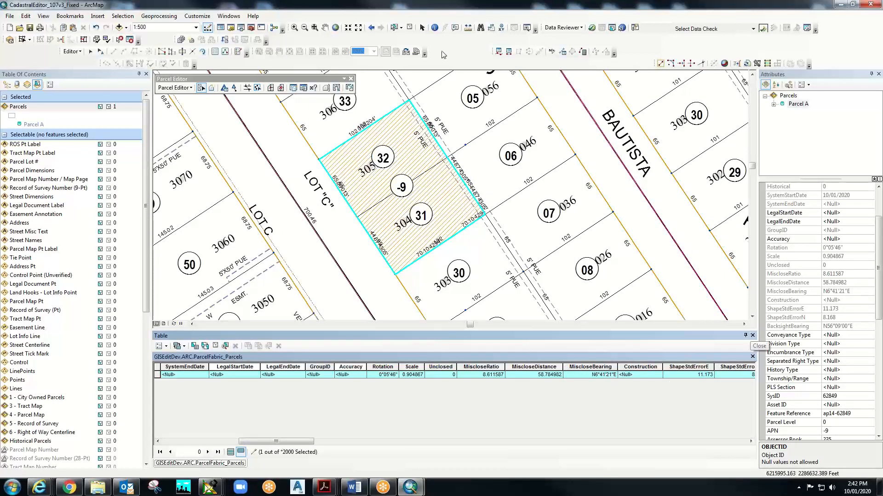
pyautogui.click(435, 28)
pyautogui.click(400, 136)
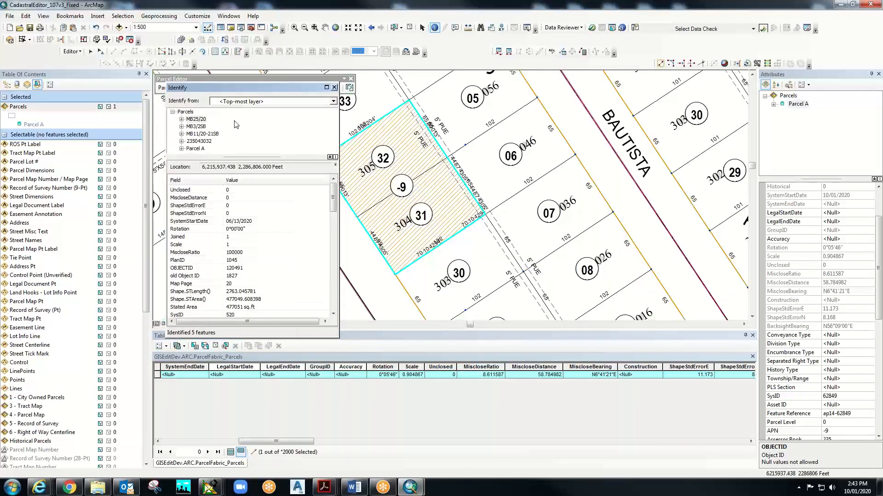
# - Set Identify to use all visible layers and re-identify the merged parcel
pyautogui.click(173, 112)
pyautogui.click(172, 112)
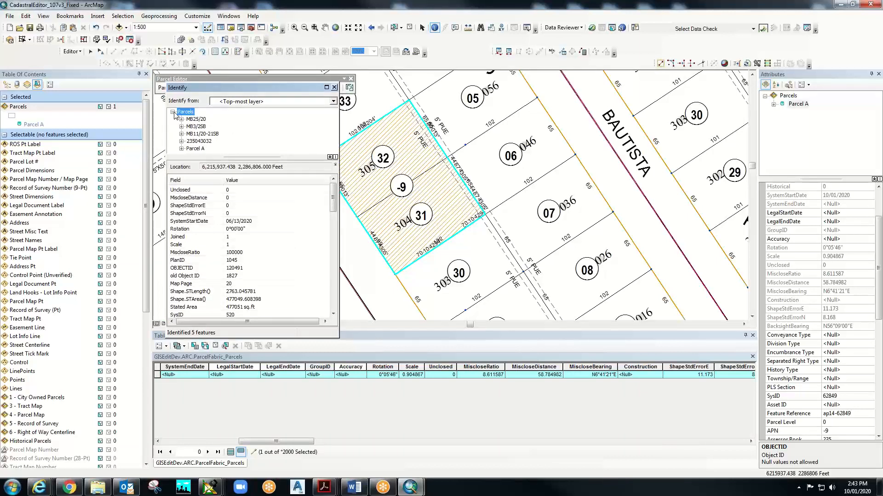
pyautogui.click(233, 105)
pyautogui.click(240, 122)
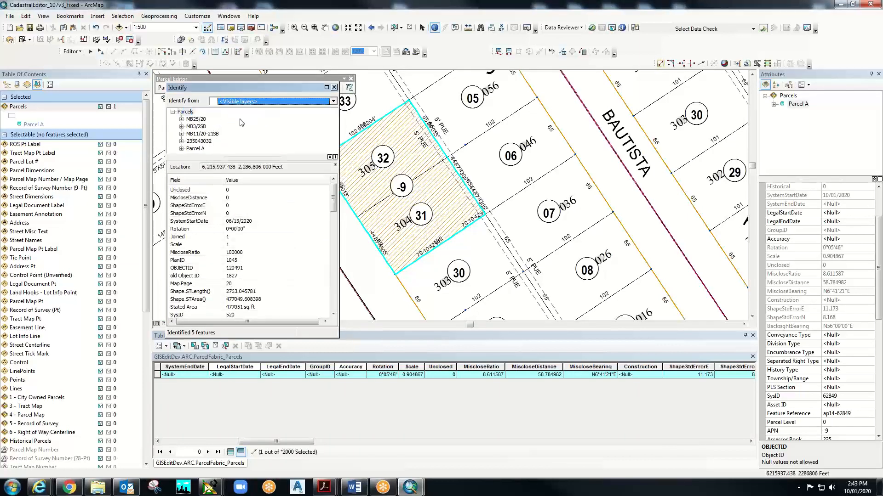
pyautogui.click(397, 138)
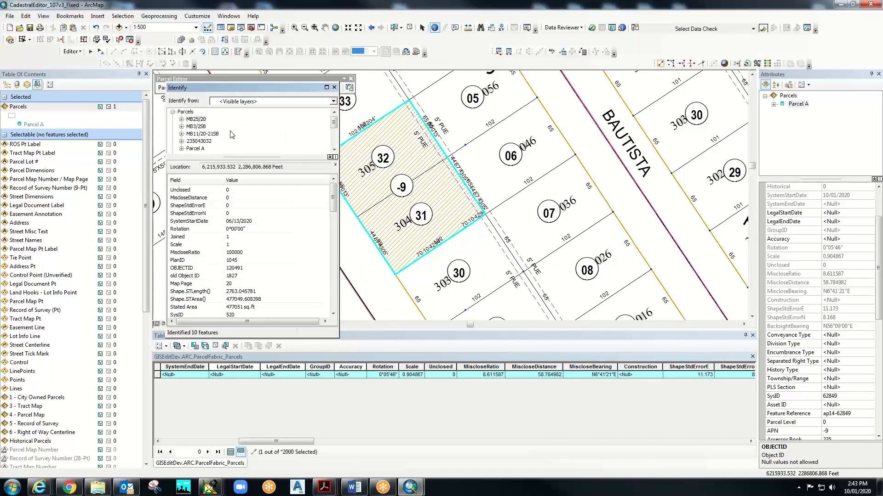
# - Browse the identify results down to Historical Parcels record 235043032 and review its attributes
pyautogui.click(184, 112)
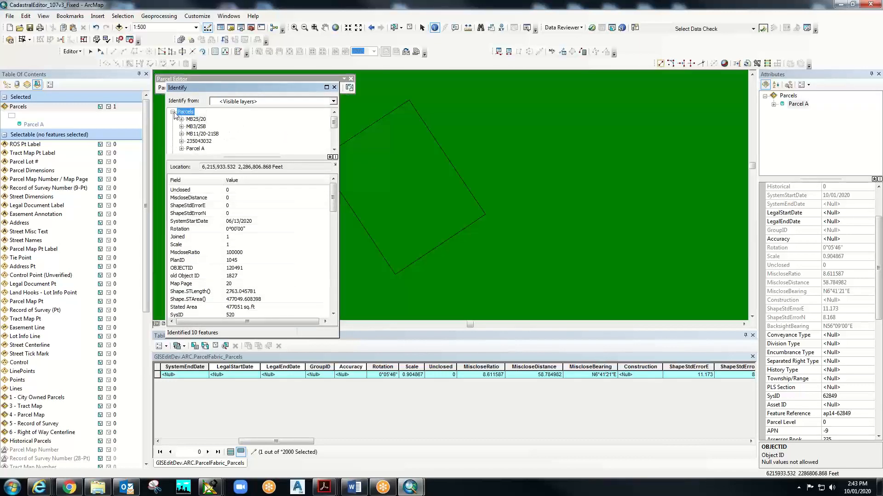
pyautogui.click(173, 112)
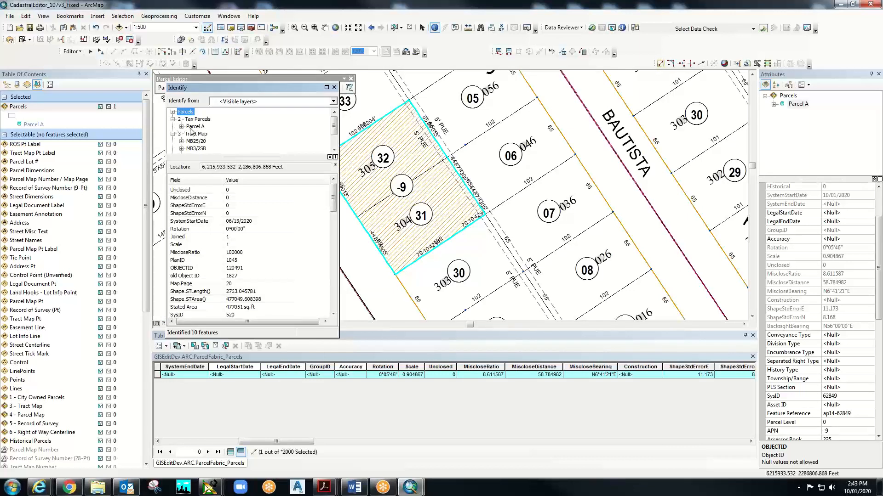
pyautogui.click(193, 120)
pyautogui.click(173, 120)
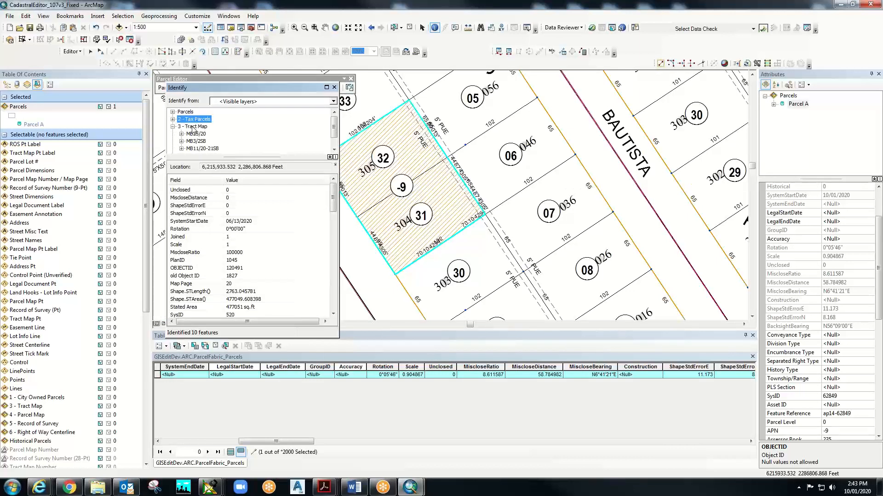
pyautogui.click(192, 127)
pyautogui.click(173, 126)
pyautogui.click(191, 134)
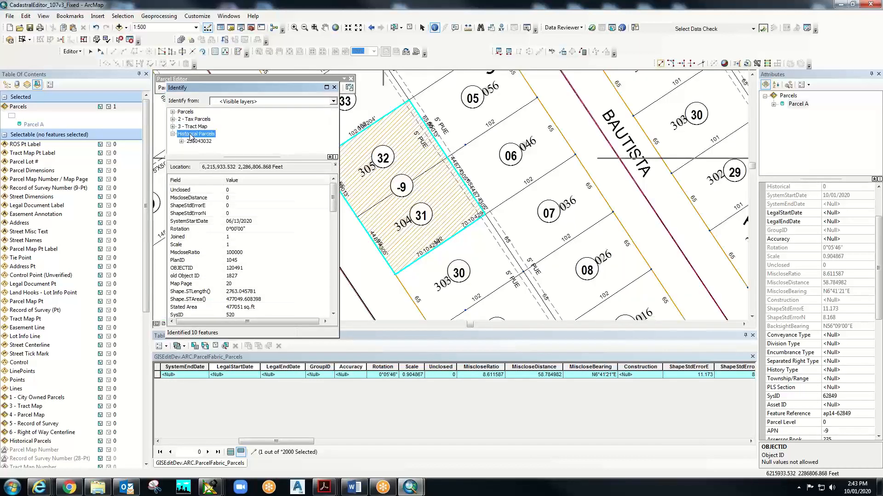
pyautogui.click(191, 142)
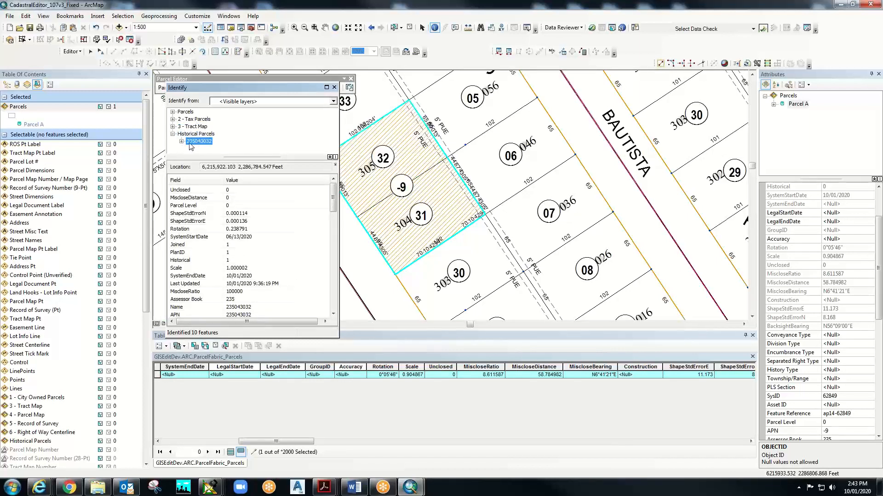
pyautogui.scroll(-3, 203, 261)
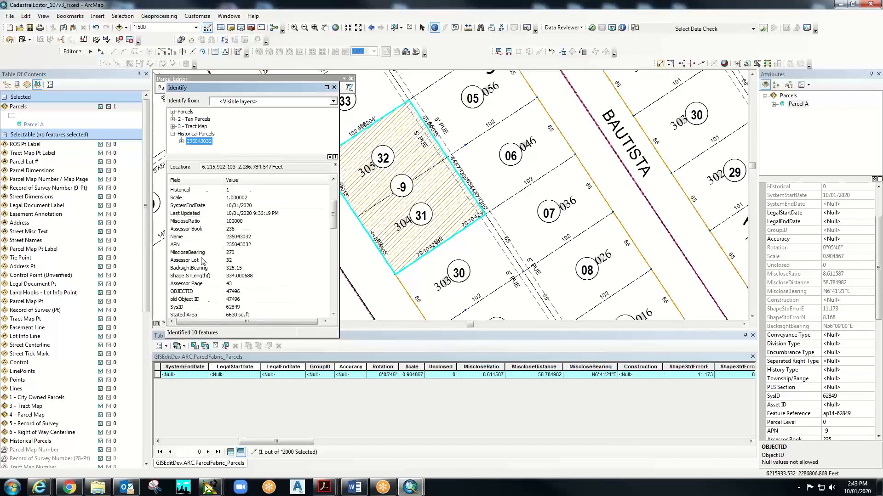
pyautogui.scroll(-3, 202, 262)
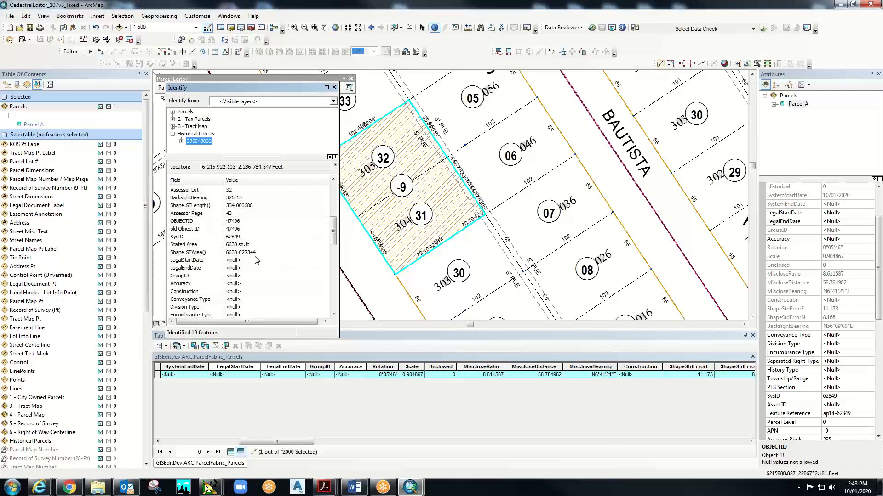
pyautogui.scroll(-5, 255, 262)
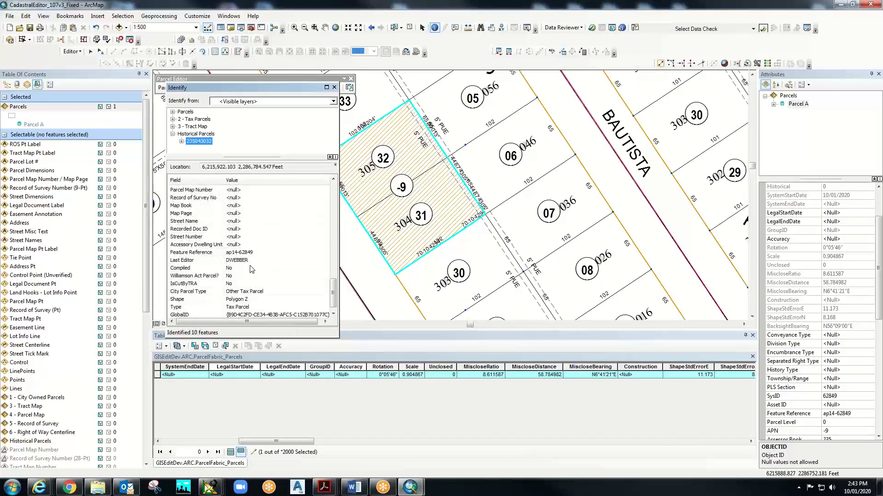
pyautogui.click(198, 141)
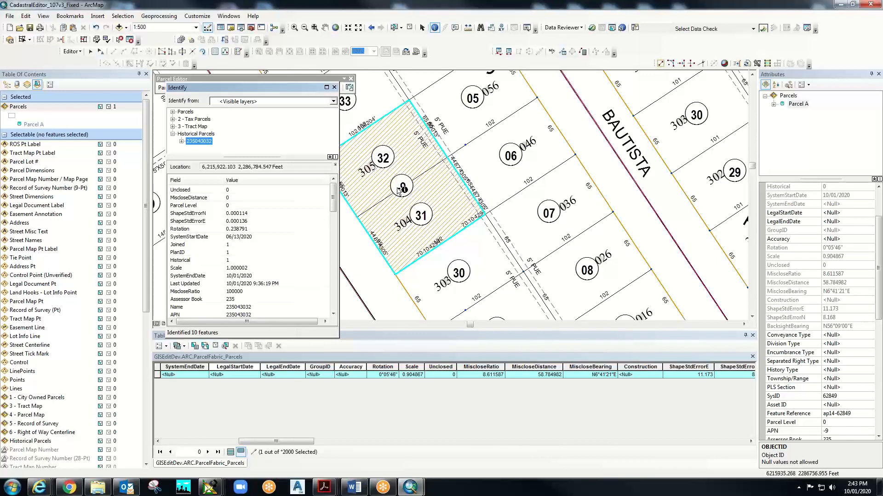
# - Identify parcel 32 again, check record 235043032, and close the Identify window
pyautogui.click(400, 133)
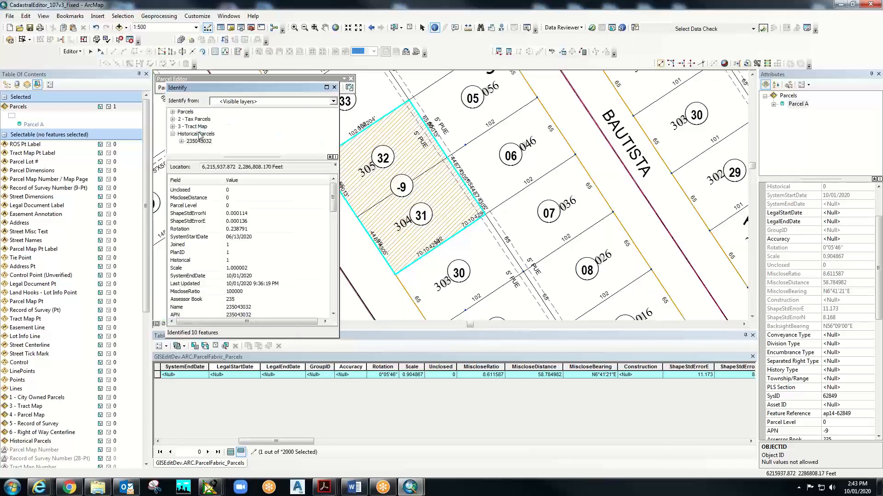
pyautogui.click(201, 141)
pyautogui.click(334, 87)
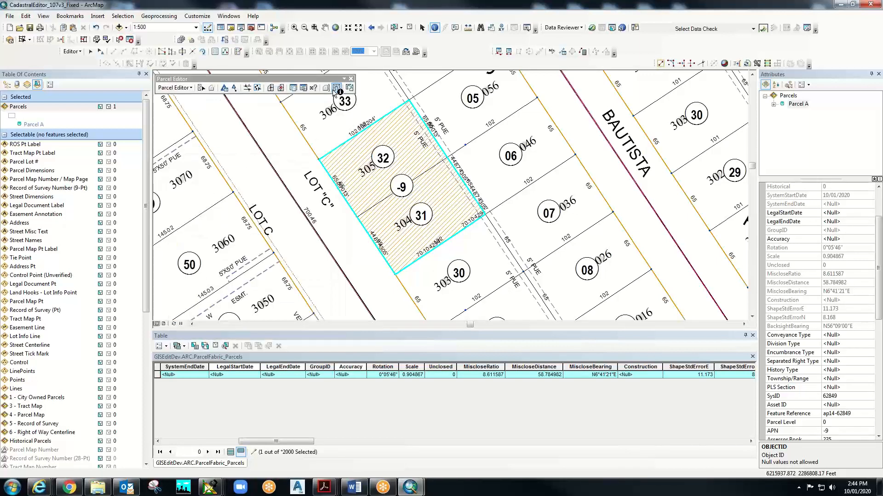
# - List layers by drawing order, expand the Parcels layer and open its Layer Properties
pyautogui.click(6, 85)
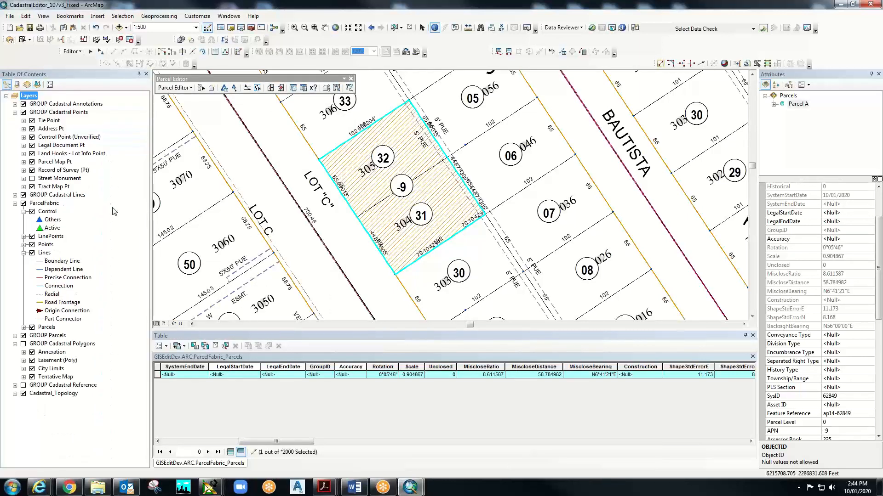
pyautogui.click(45, 328)
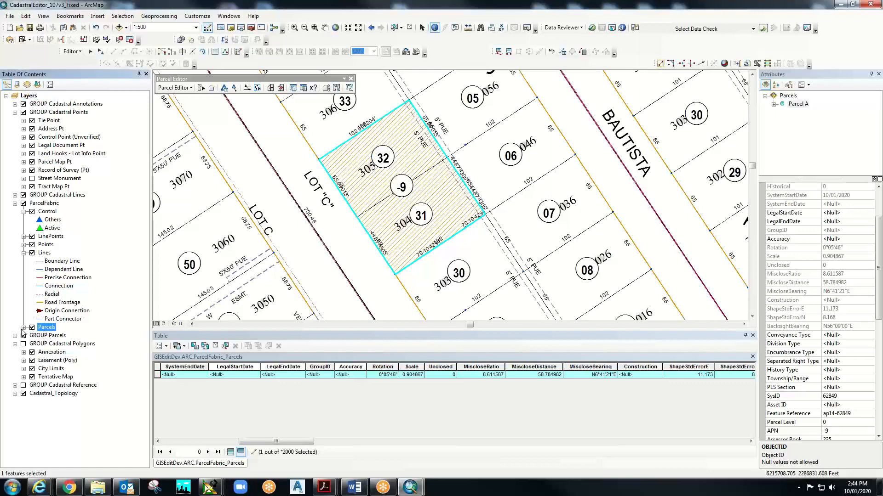
pyautogui.click(24, 327)
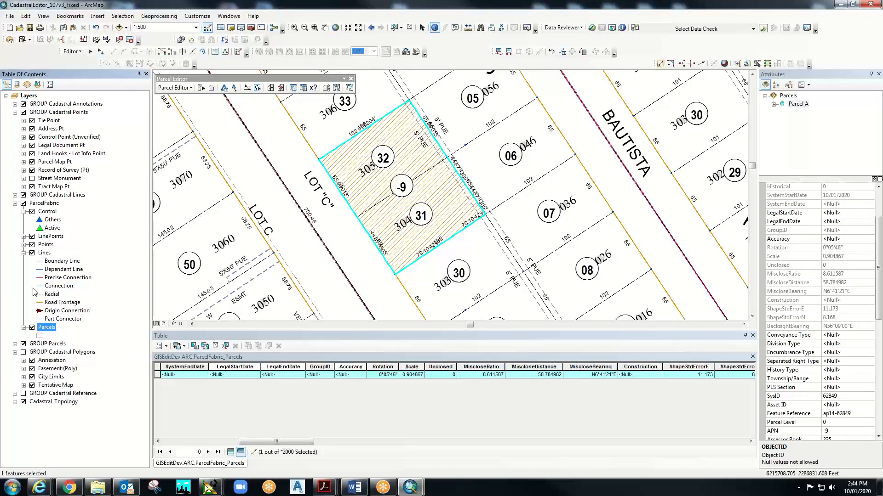
pyautogui.rightClick(51, 327)
pyautogui.click(80, 320)
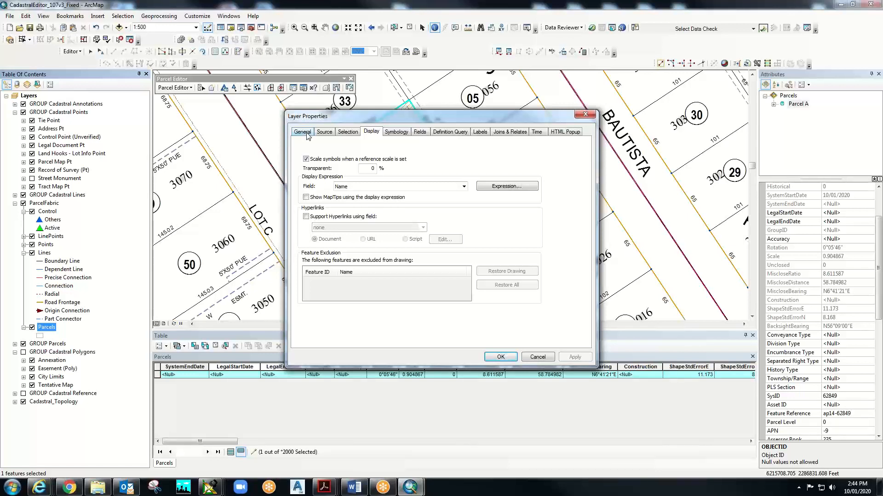
# - Confirm the Parcels source is feature class GISEditDev.ARC.ParcelFabric_Parcels, then cancel out unchanged
pyautogui.click(324, 132)
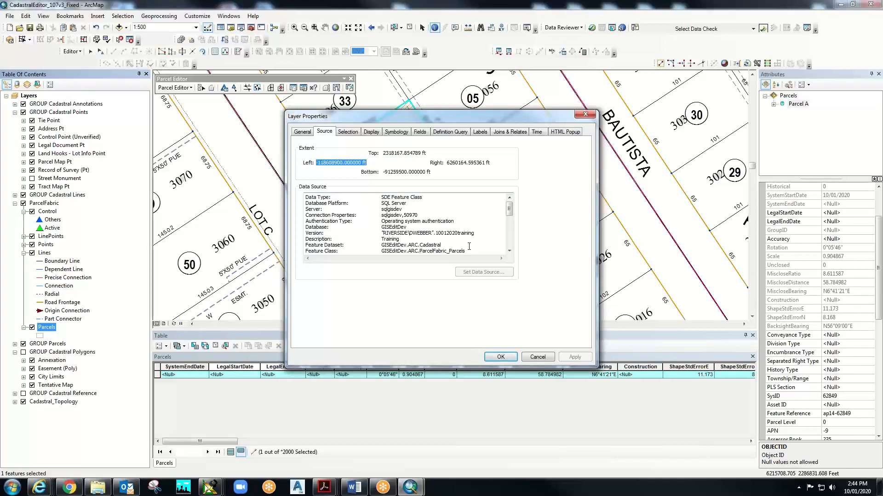
pyautogui.moveTo(469, 251); pyautogui.dragTo(425, 252)
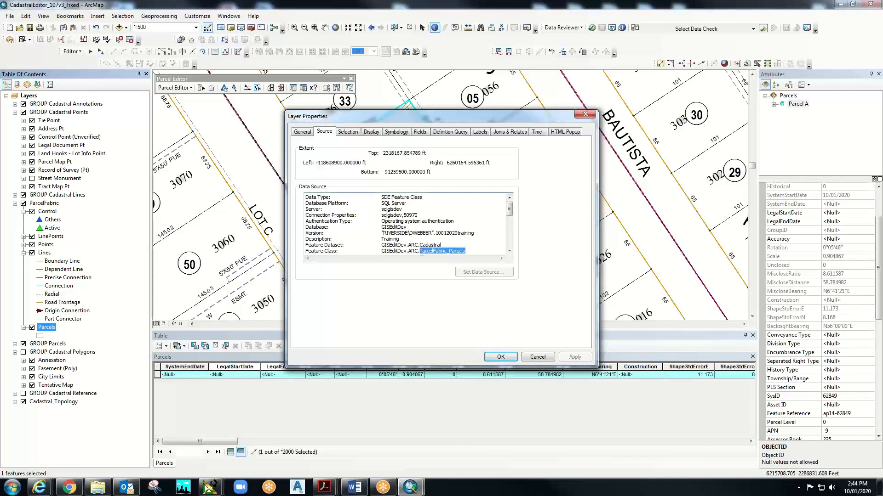
pyautogui.click(468, 233)
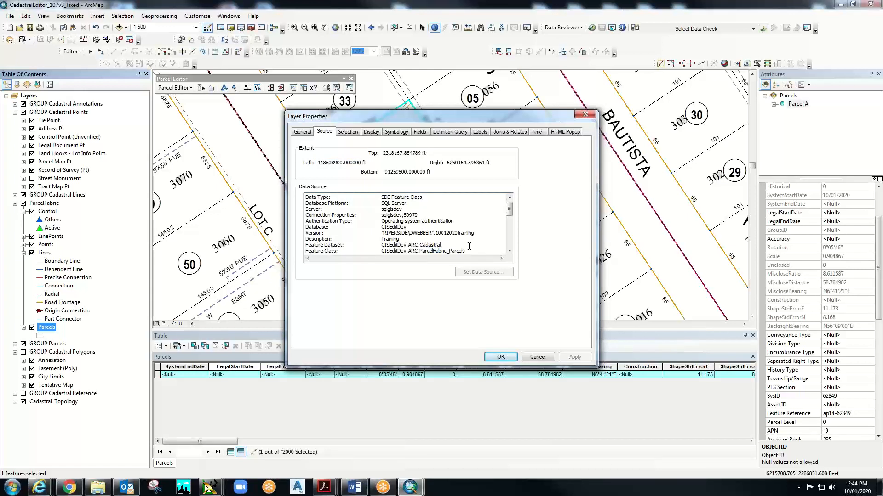
pyautogui.click(537, 357)
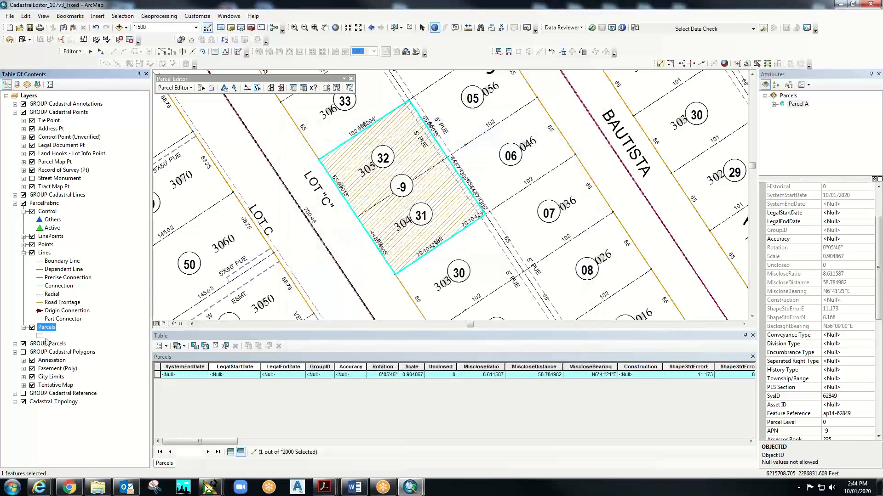
# - Expand GROUP Parcels, 6 - Right of Way Centerline and Historical Parcels legends, then pick the Edit tool
pyautogui.click(15, 344)
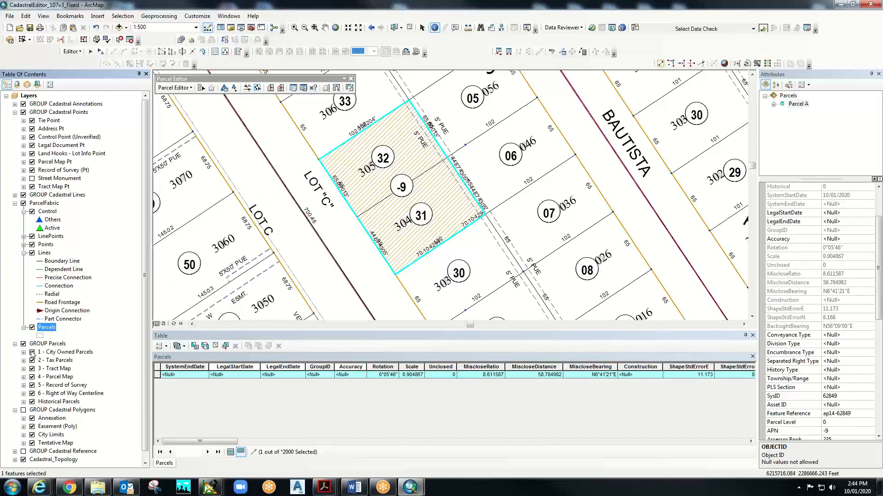
pyautogui.click(23, 394)
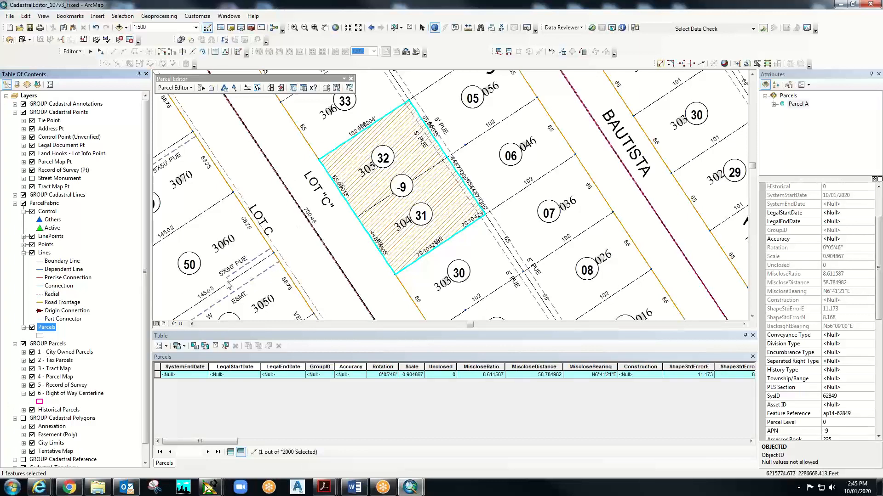
pyautogui.click(54, 345)
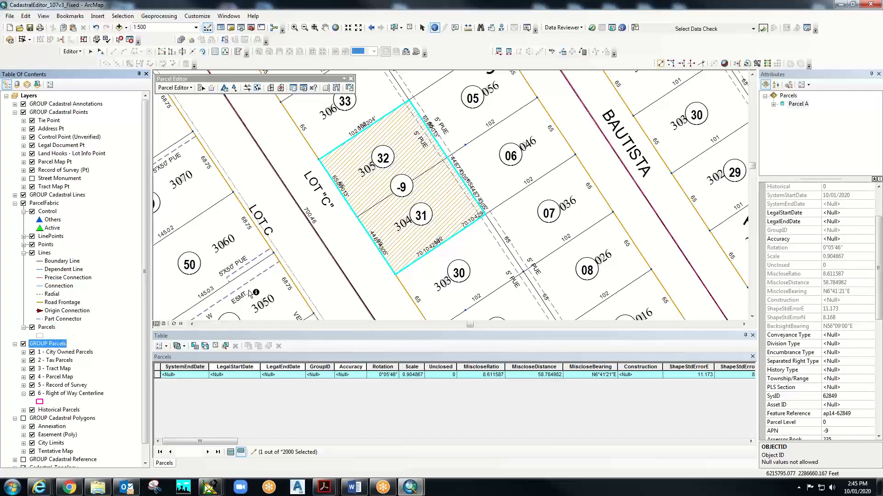
pyautogui.click(23, 344)
pyautogui.click(24, 410)
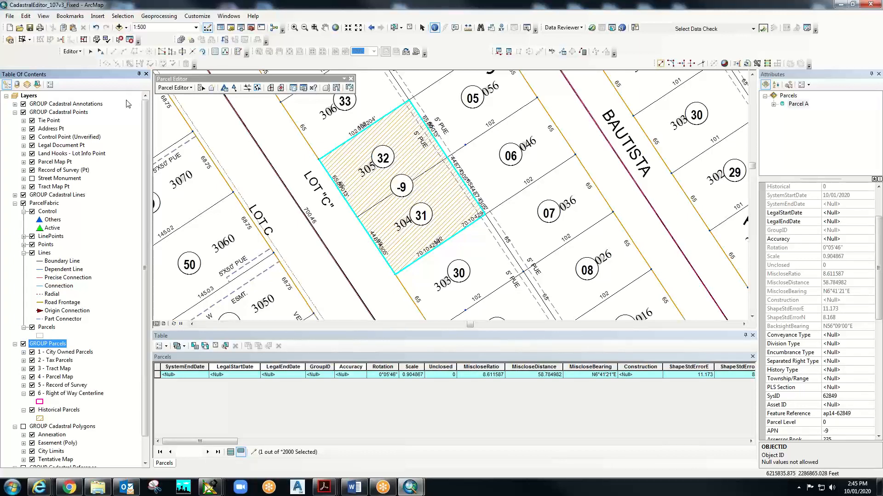
pyautogui.click(100, 51)
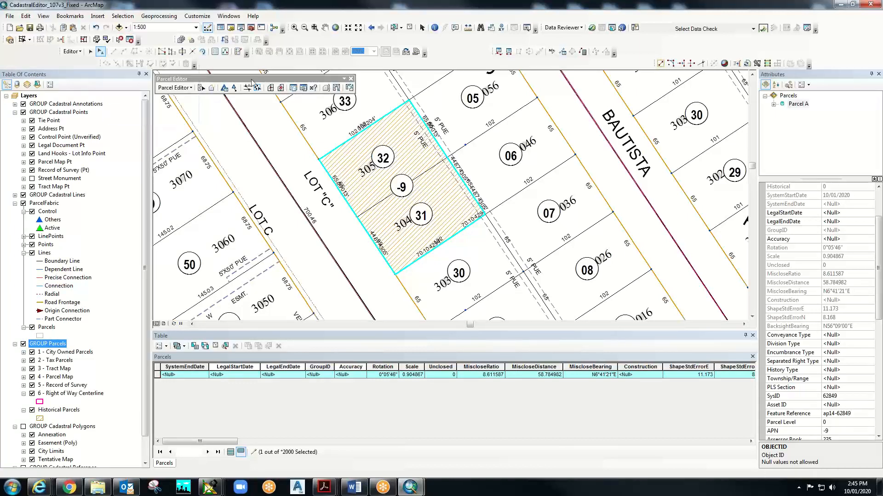
# - Select lot annotations 32 and 31, check their attributes, and delete them
pyautogui.click(390, 158)
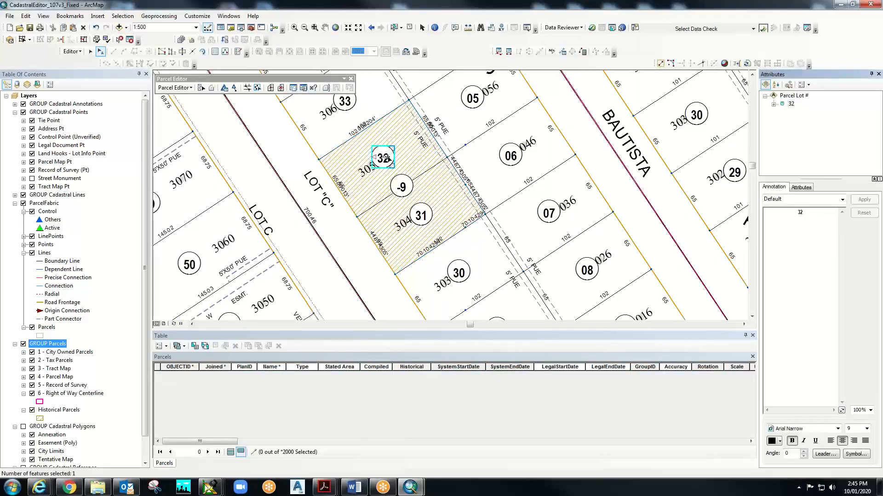
pyautogui.keyDown('shift'); pyautogui.click(420, 215); pyautogui.keyUp('shift')
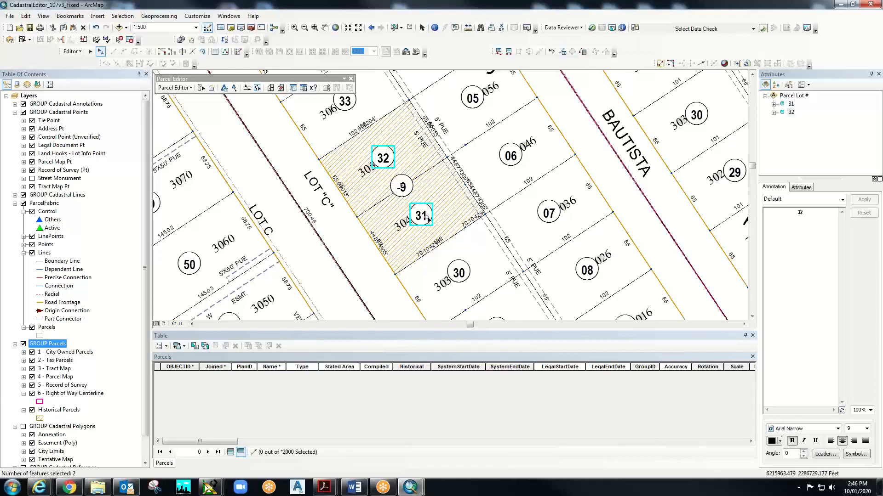
pyautogui.click(790, 105)
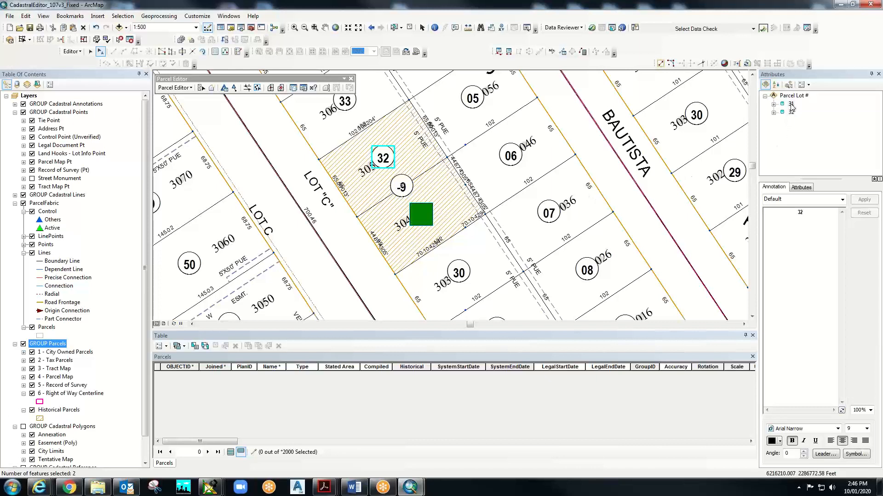
pyautogui.click(802, 187)
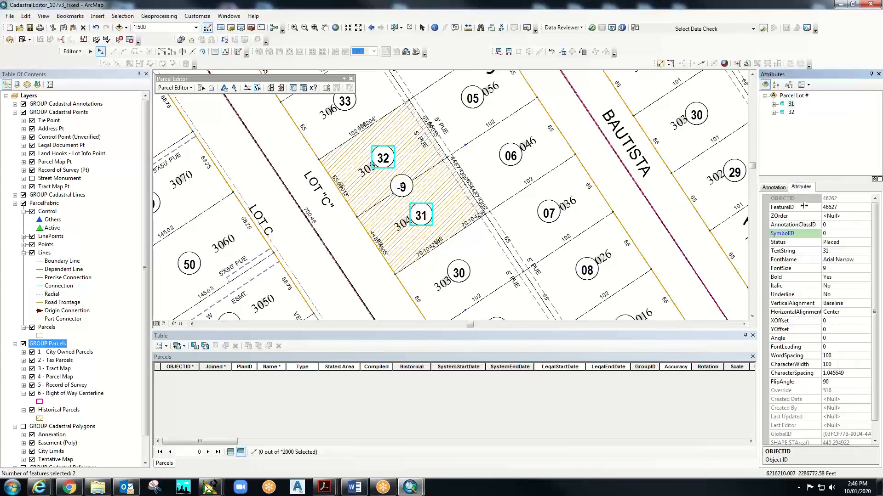
pyautogui.click(790, 113)
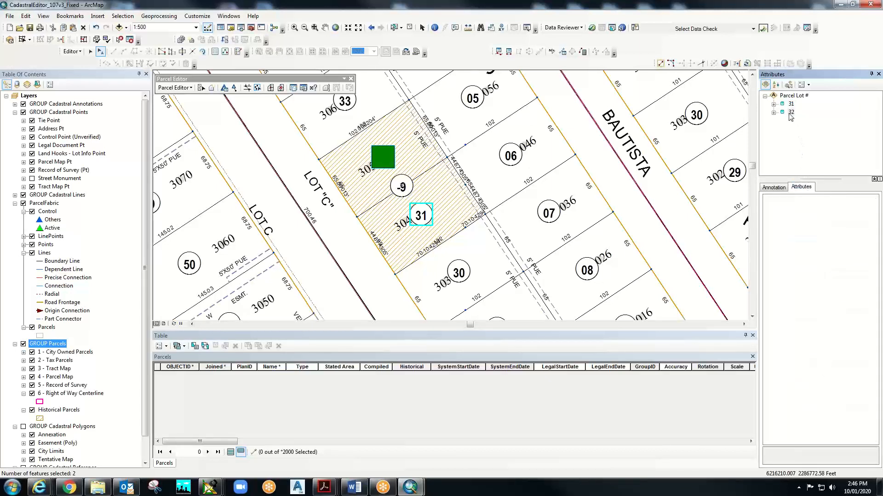
pyautogui.rightClick(418, 218)
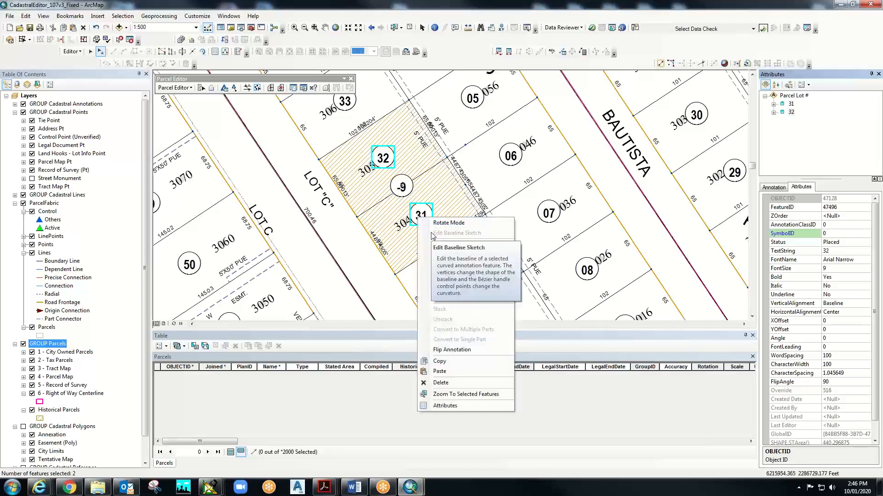
pyautogui.click(441, 384)
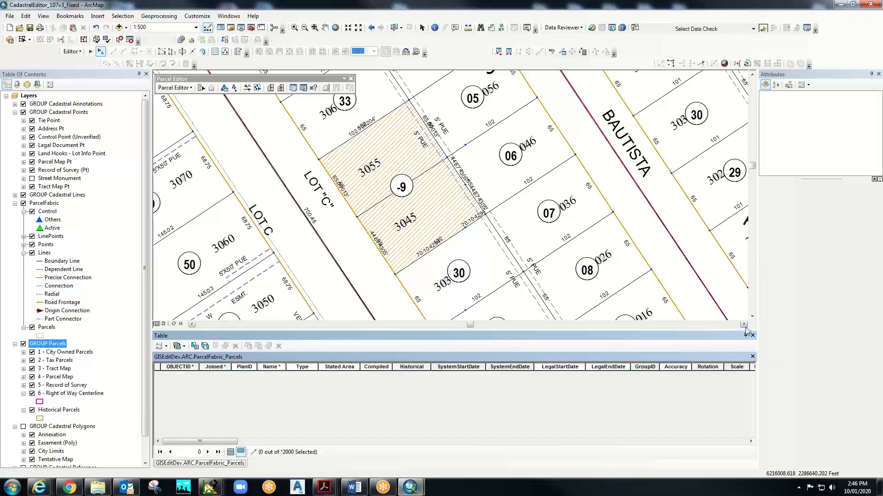
# - Zoom in on parcel -9 and drag the 102 label clear of the 70.104294' label
pyautogui.click(754, 339)
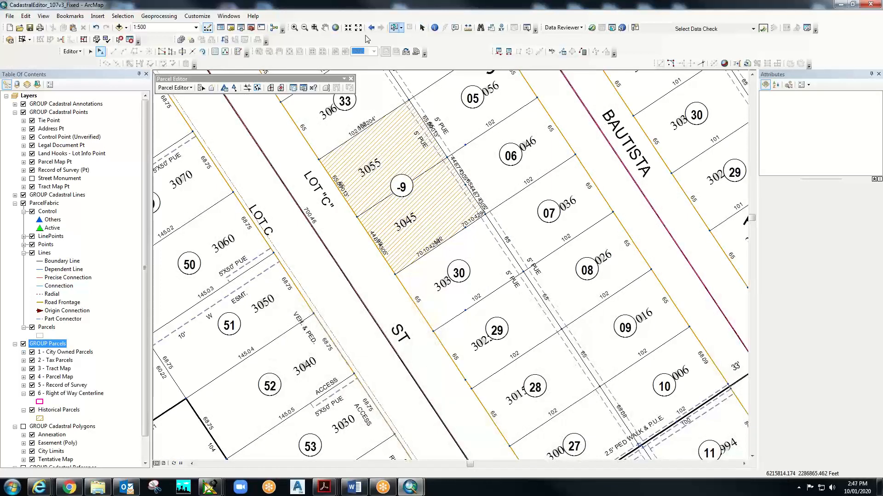
pyautogui.click(294, 27)
pyautogui.moveTo(302, 107); pyautogui.dragTo(516, 284)
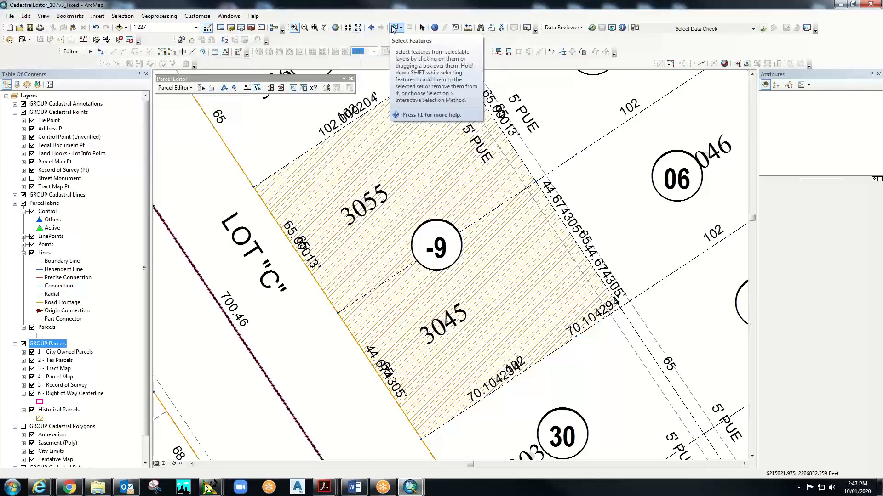
pyautogui.click(423, 28)
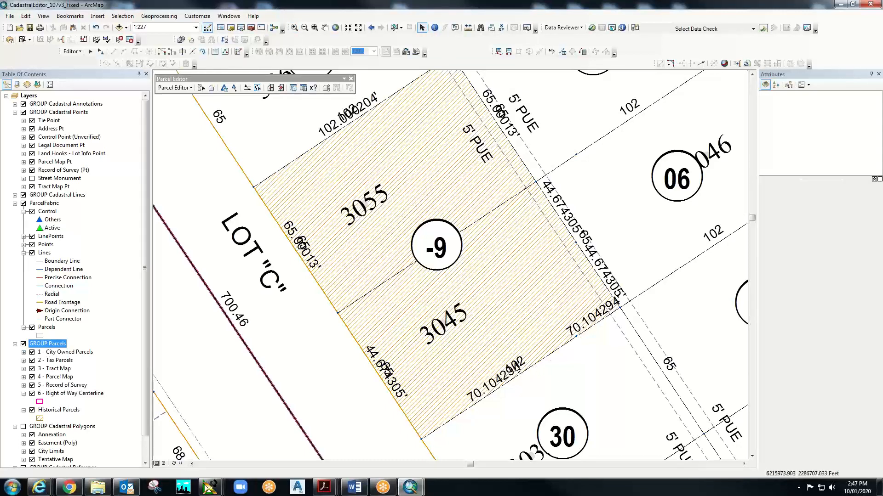
pyautogui.moveTo(522, 366); pyautogui.dragTo(542, 355)
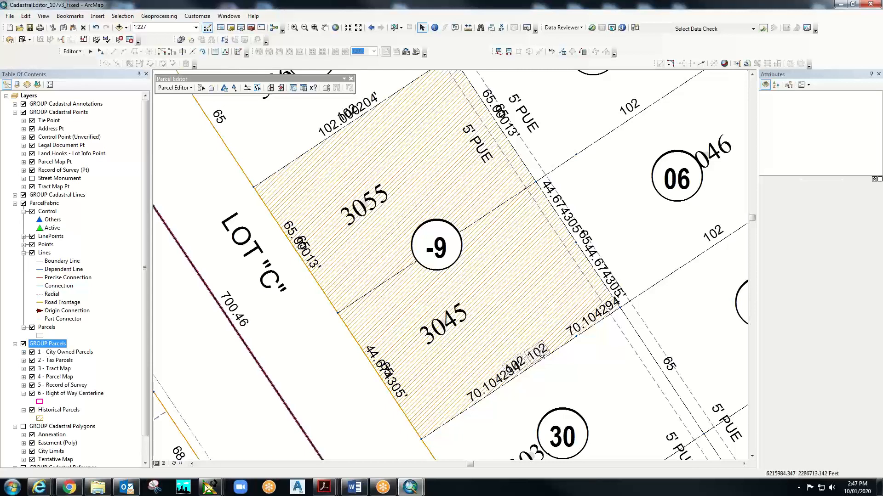
pyautogui.click(580, 381)
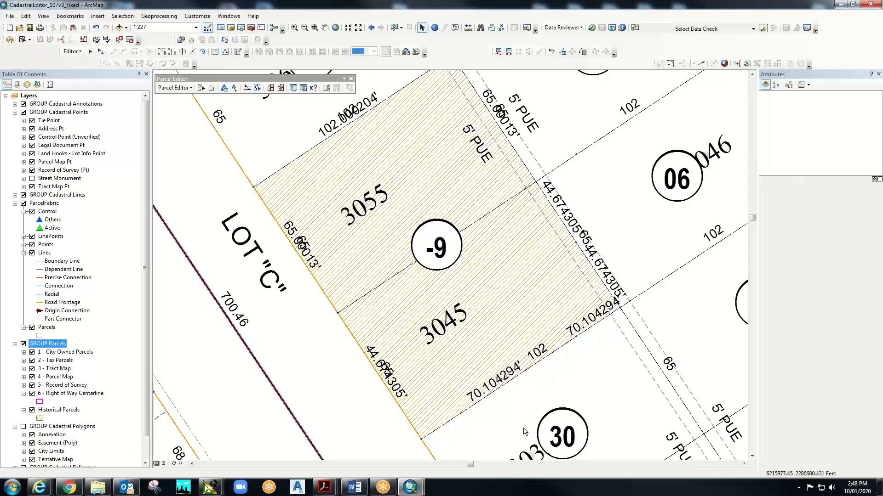
# - Select the parcel under -9 with its boundary lines and 70.104294' label, 18 features
pyautogui.rightClick(504, 258)
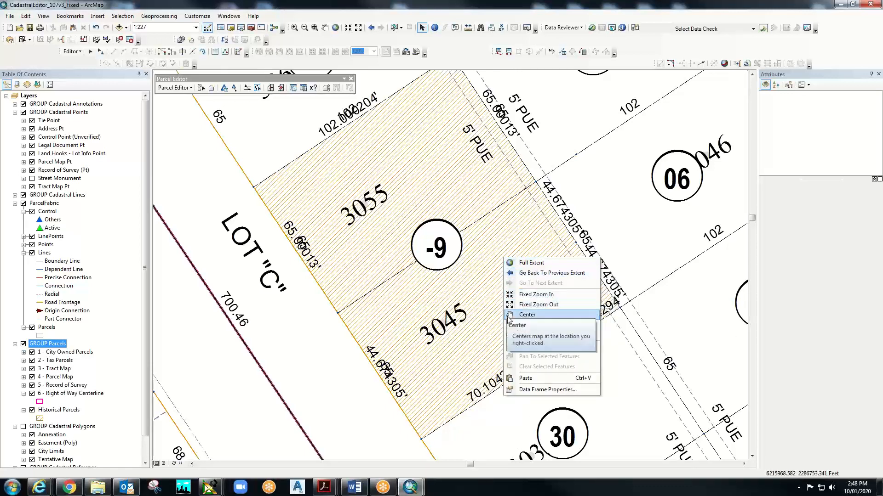
pyautogui.click(606, 348)
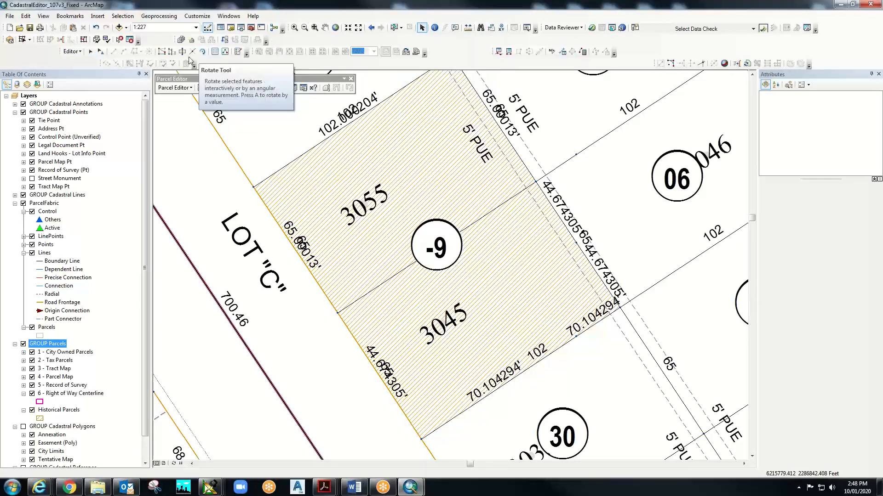
pyautogui.click(90, 51)
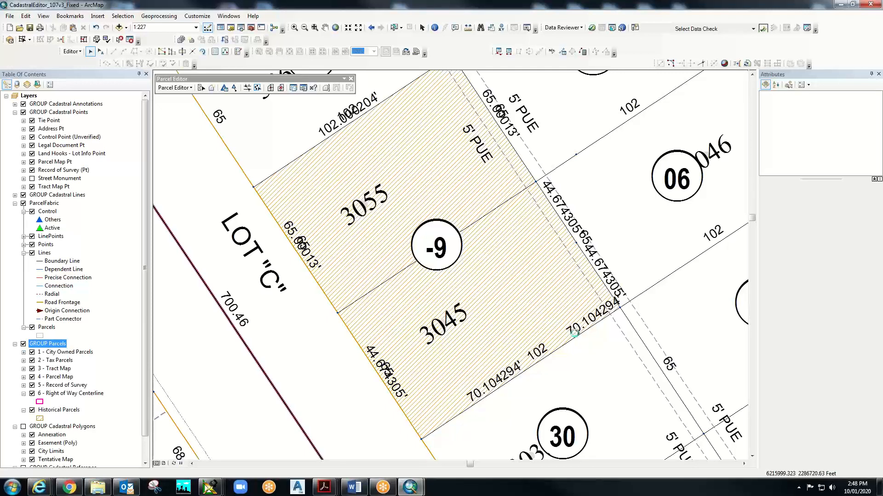
pyautogui.click(581, 339)
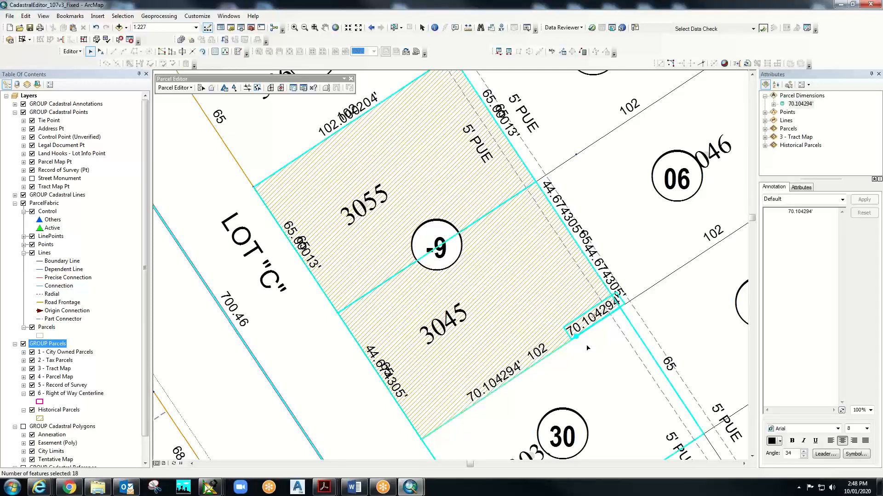
# - List by selection and clear the Parcels and 3 - Tract Map selections, leaving 9 features
pyautogui.click(37, 85)
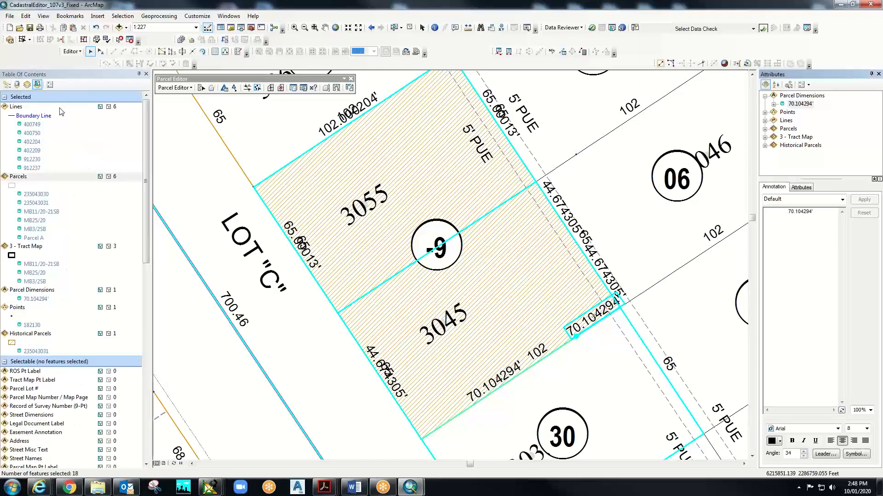
pyautogui.click(109, 177)
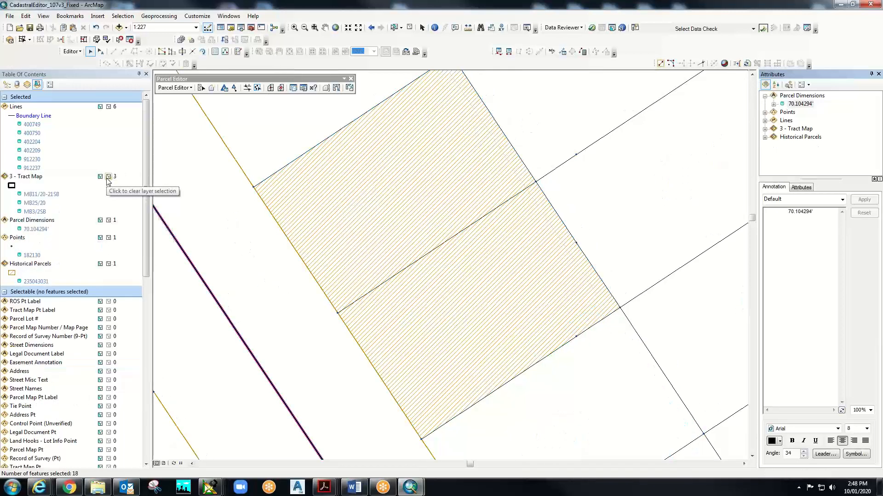
pyautogui.click(109, 177)
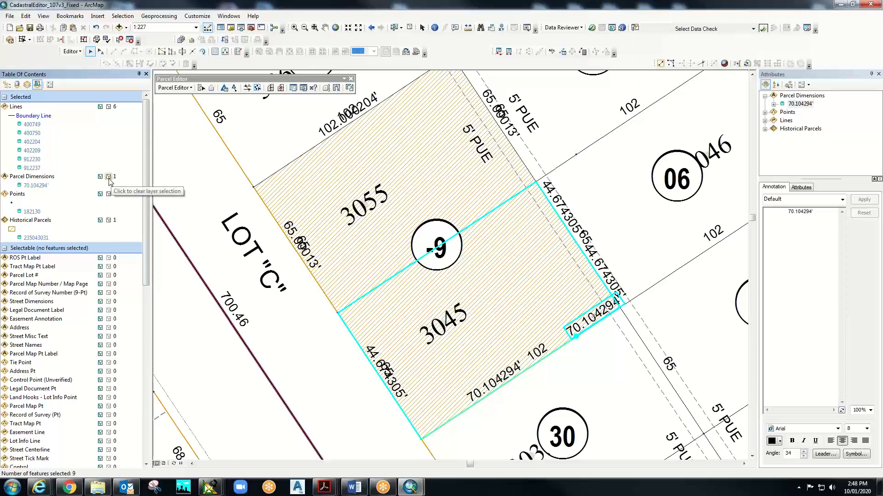
# - Open the selection's attributes and inspect Right of Way Line 912237 behind the 70.104294' label
pyautogui.rightClick(596, 316)
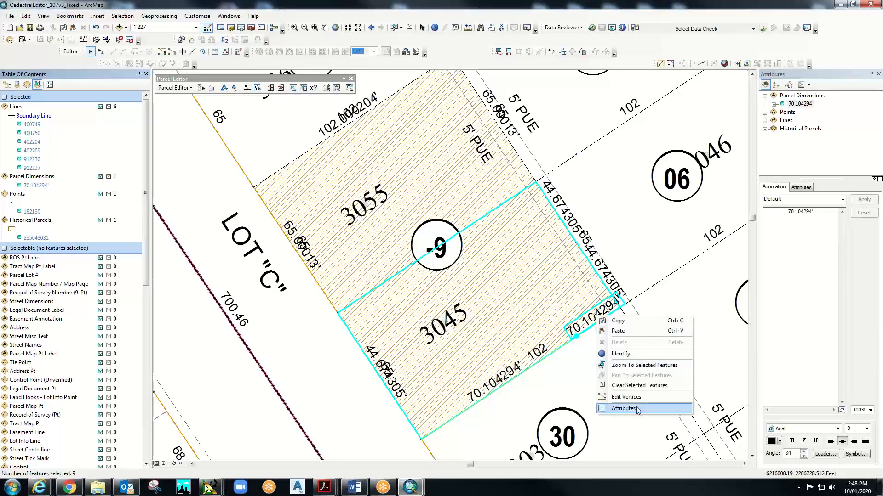
pyautogui.click(637, 409)
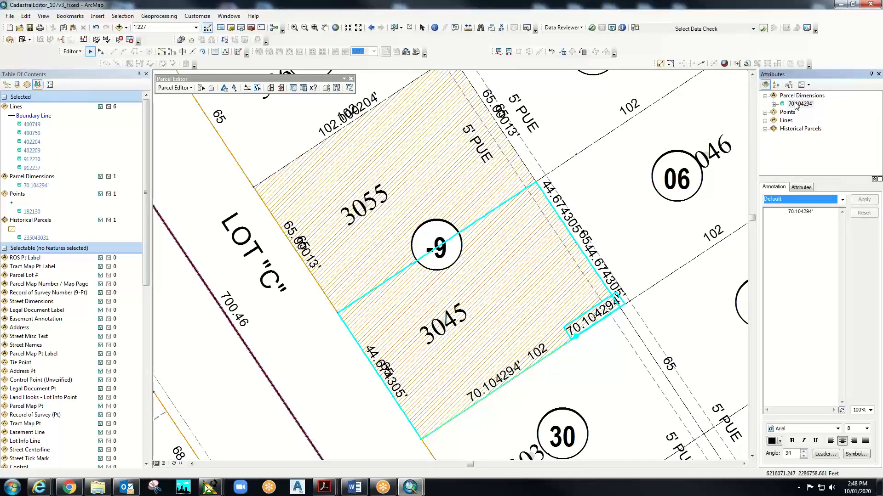
pyautogui.click(774, 104)
pyautogui.click(805, 113)
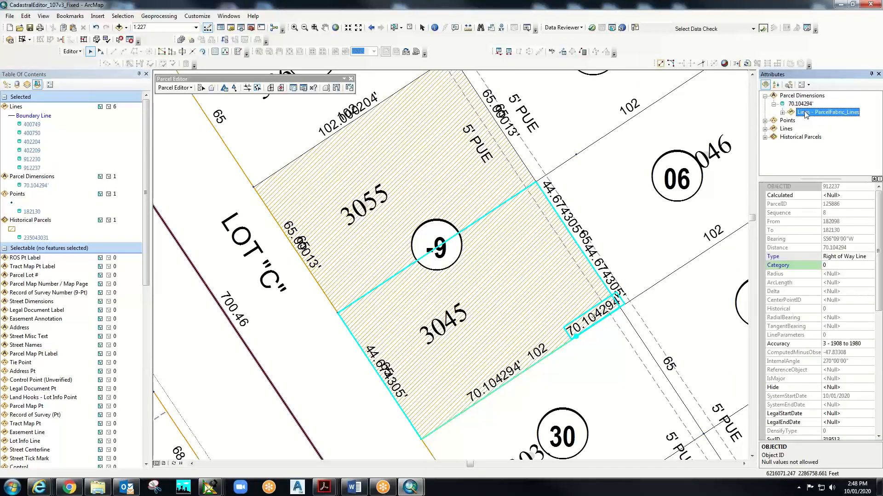
pyautogui.click(782, 113)
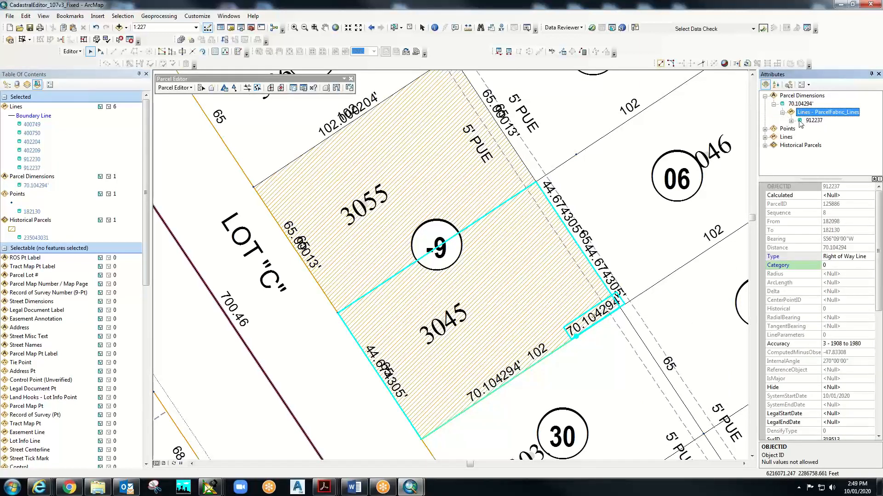
pyautogui.click(800, 103)
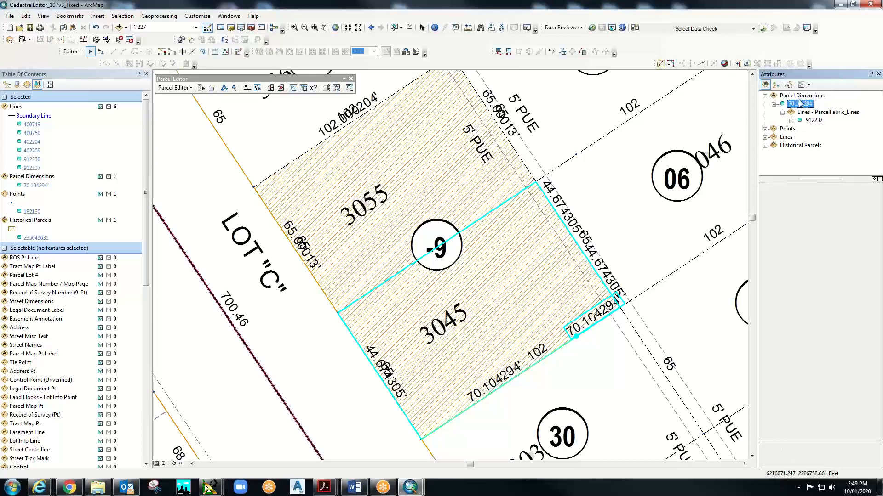
pyautogui.click(803, 113)
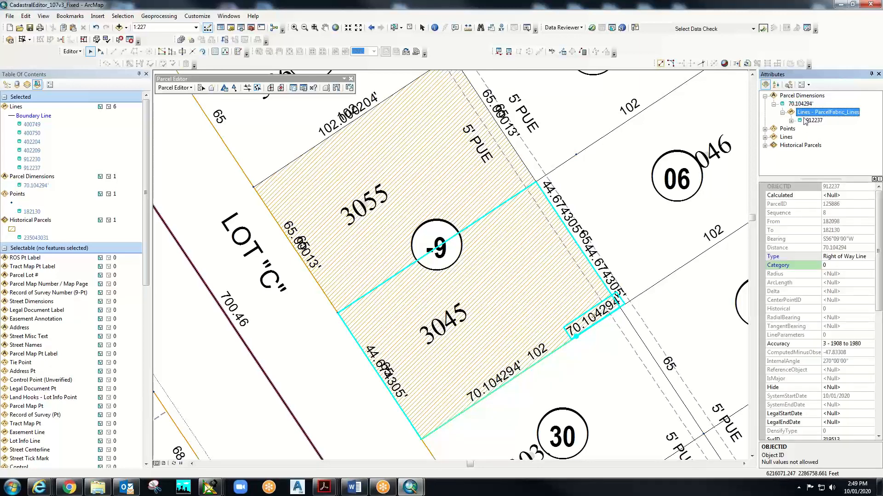
pyautogui.click(806, 120)
pyautogui.click(806, 119)
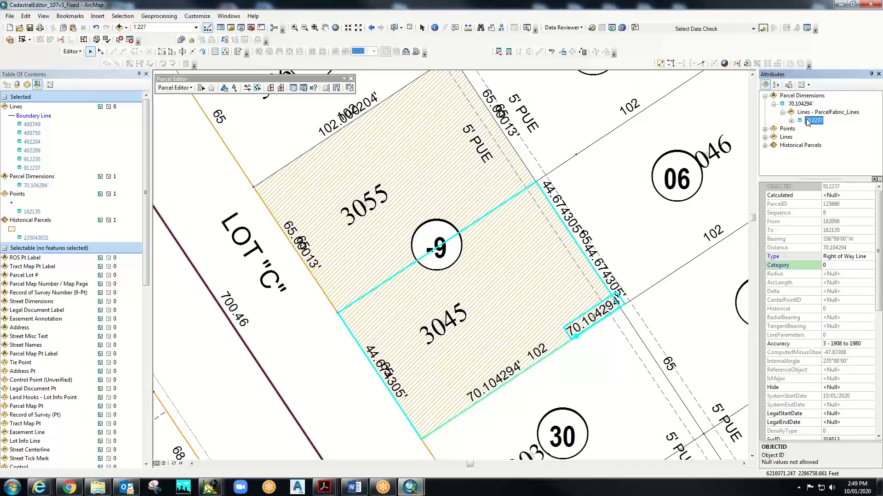
pyautogui.click(807, 120)
pyautogui.click(806, 121)
pyautogui.click(807, 121)
pyautogui.click(806, 120)
pyautogui.click(765, 137)
pyautogui.click(796, 129)
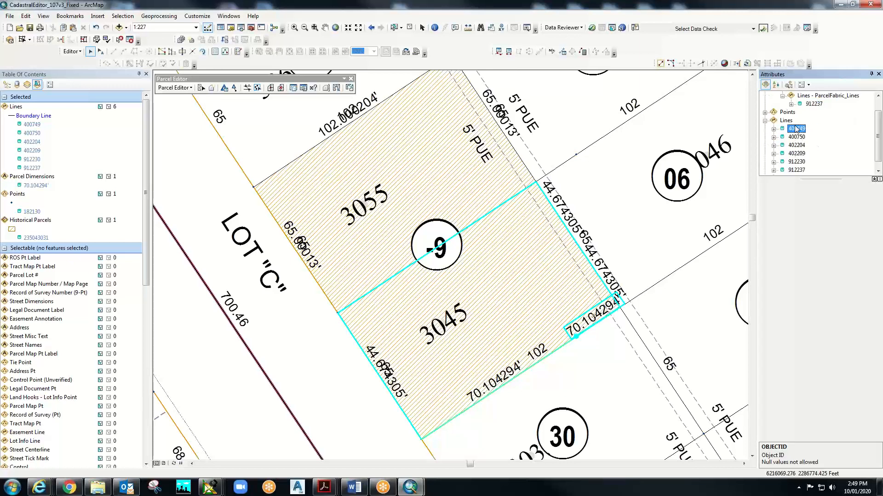
pyautogui.click(797, 137)
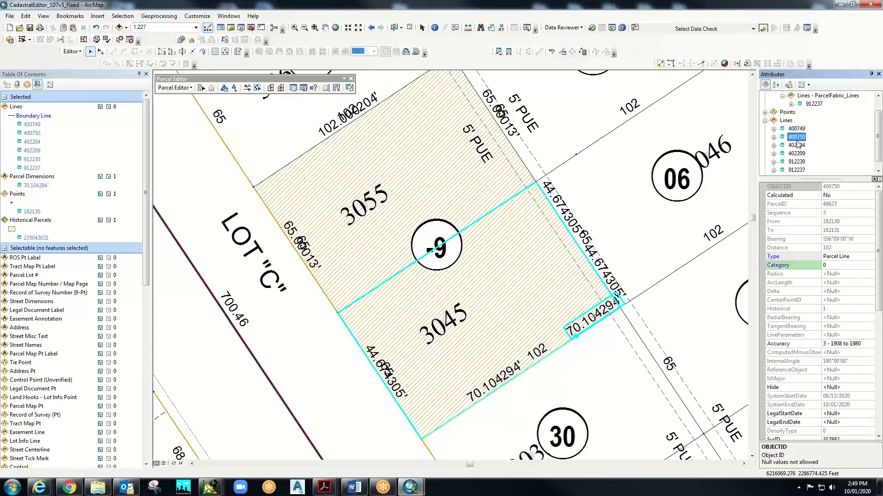
pyautogui.click(798, 147)
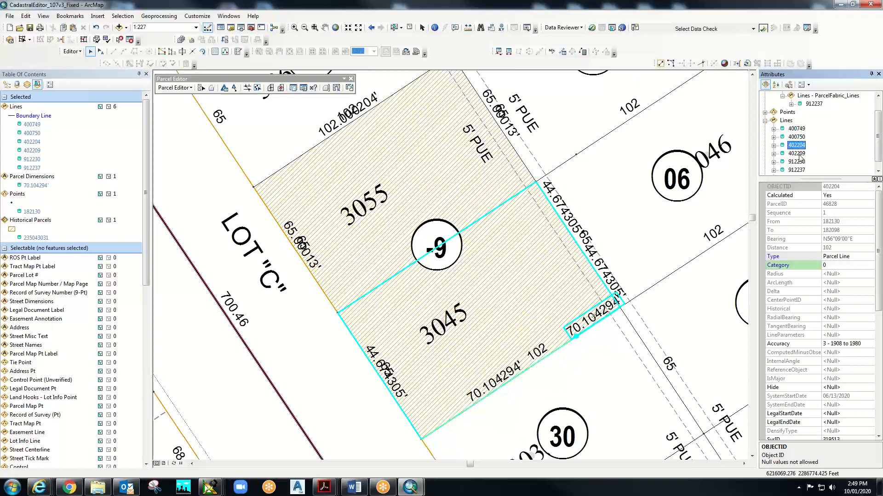
pyautogui.click(798, 154)
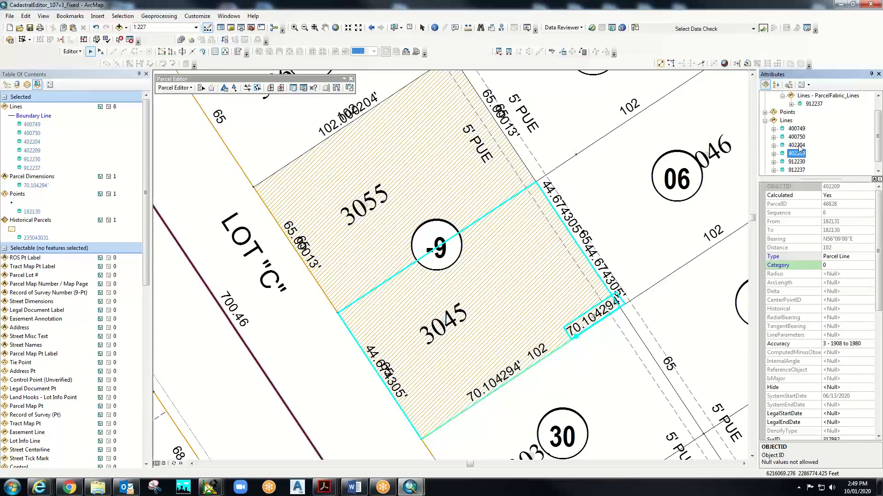
pyautogui.click(796, 162)
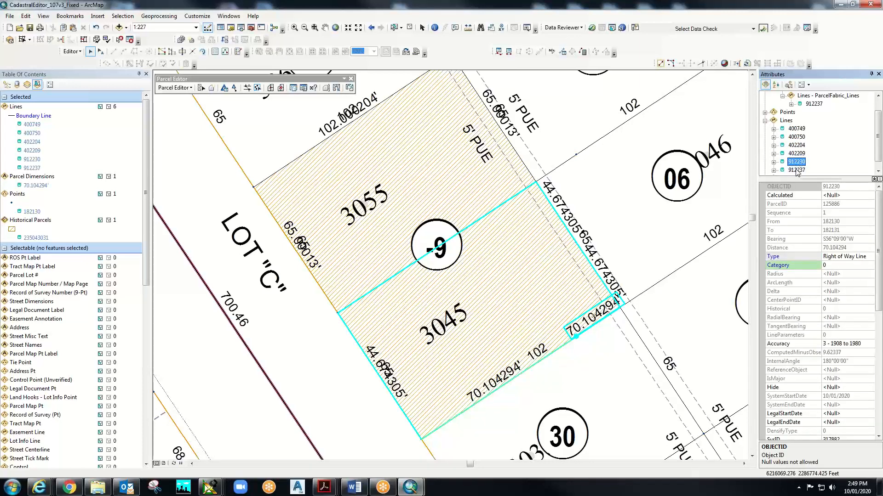
pyautogui.click(796, 170)
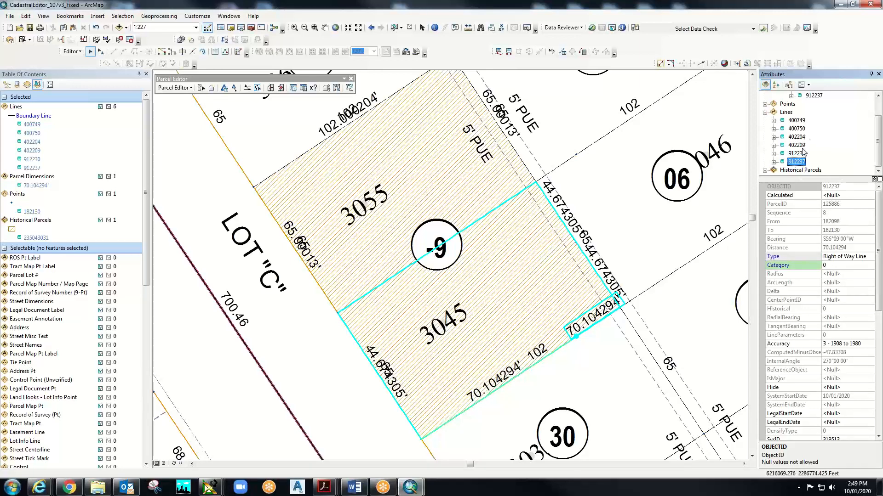
pyautogui.click(797, 154)
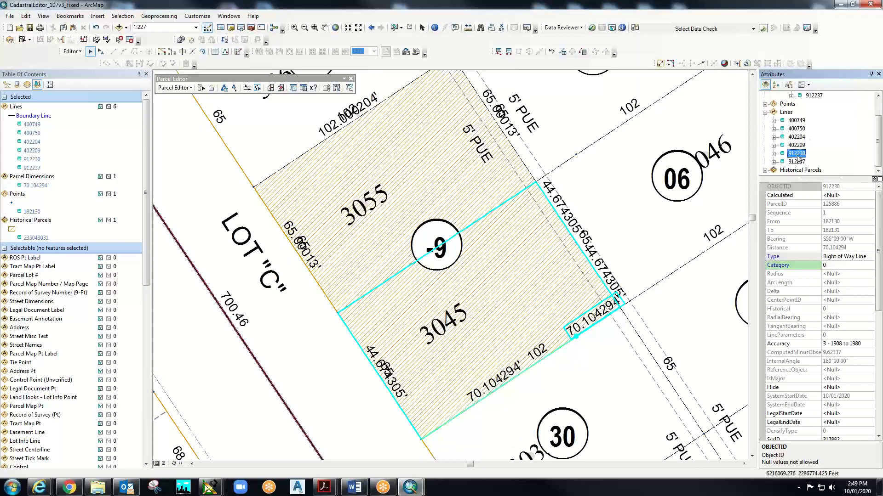
pyautogui.click(796, 163)
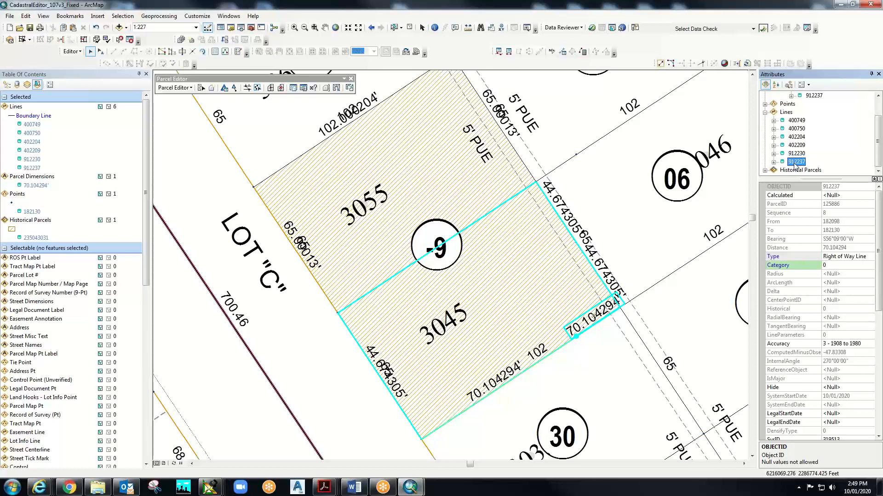
pyautogui.click(794, 120)
pyautogui.click(796, 129)
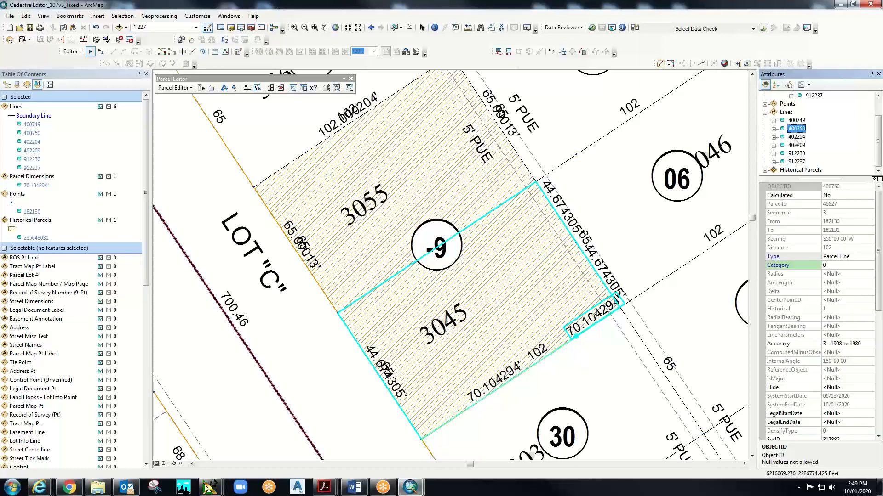
pyautogui.click(795, 140)
pyautogui.click(794, 152)
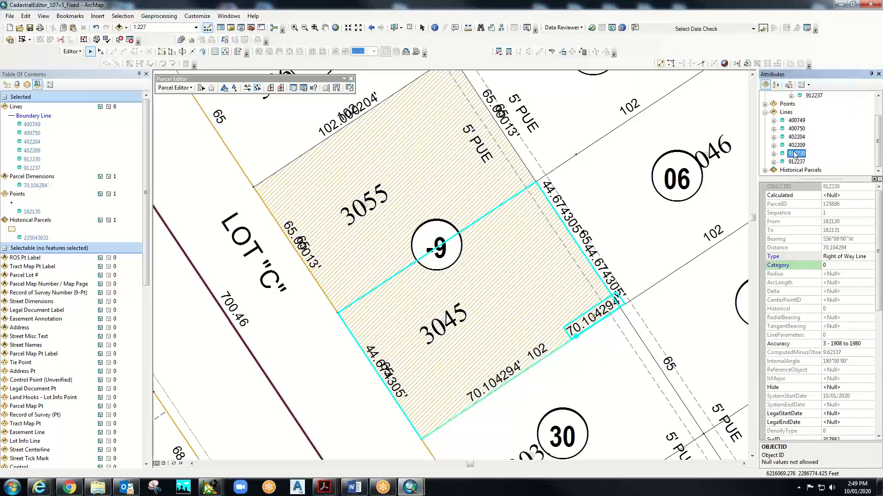
pyautogui.click(795, 162)
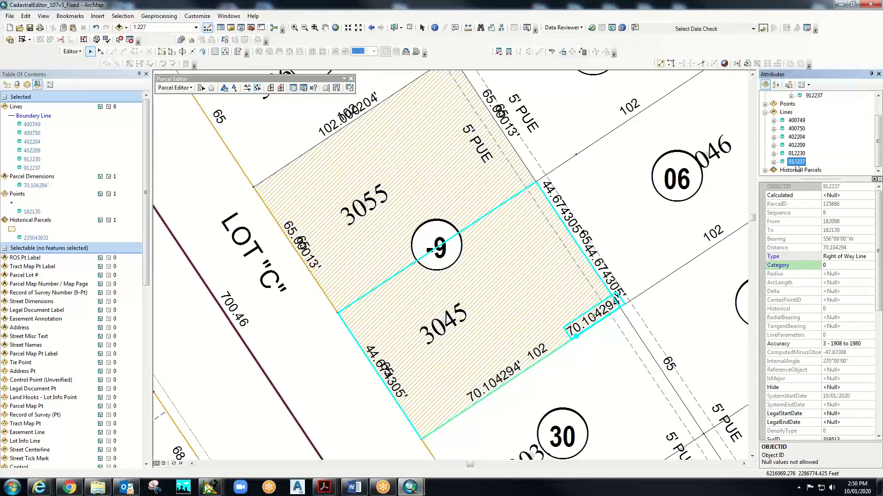
# - Clear the historical parcel from the selection in the Attributes window
pyautogui.click(798, 170)
pyautogui.rightClick(798, 170)
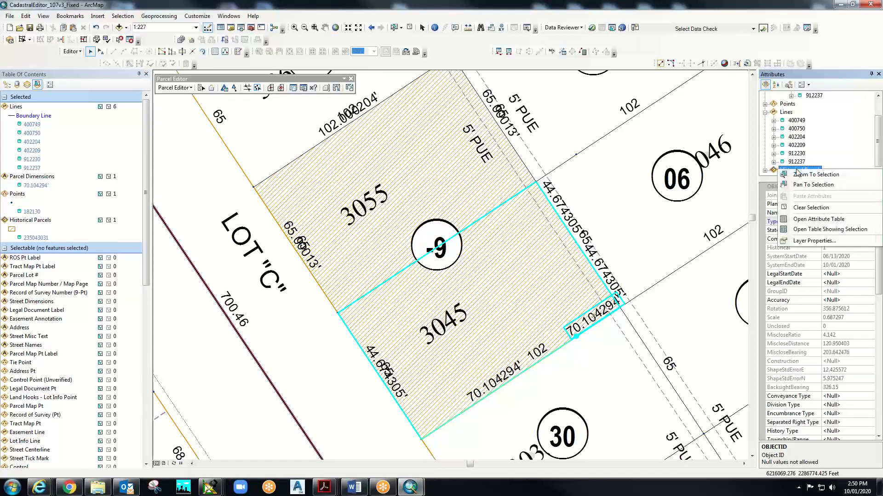
pyautogui.click(798, 207)
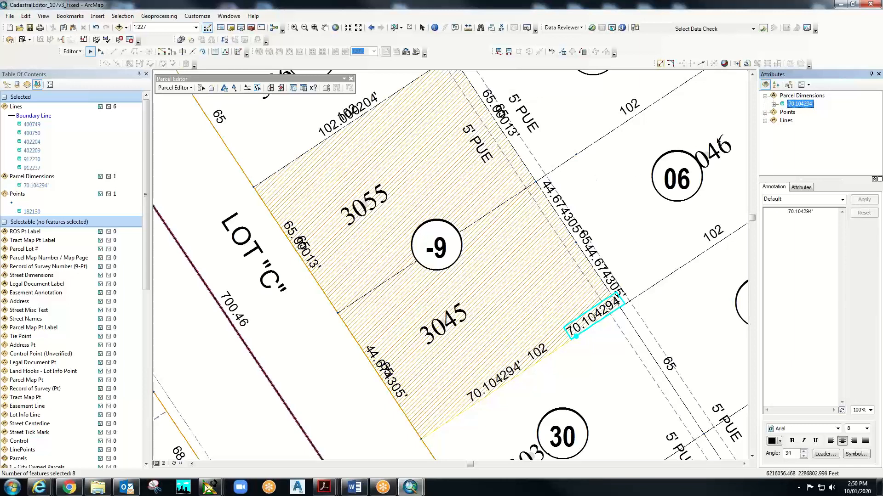
# - Unselect the 70.104294' dimension annotation, leaving six boundary lines and point 182130
pyautogui.click(806, 104)
pyautogui.rightClick(803, 104)
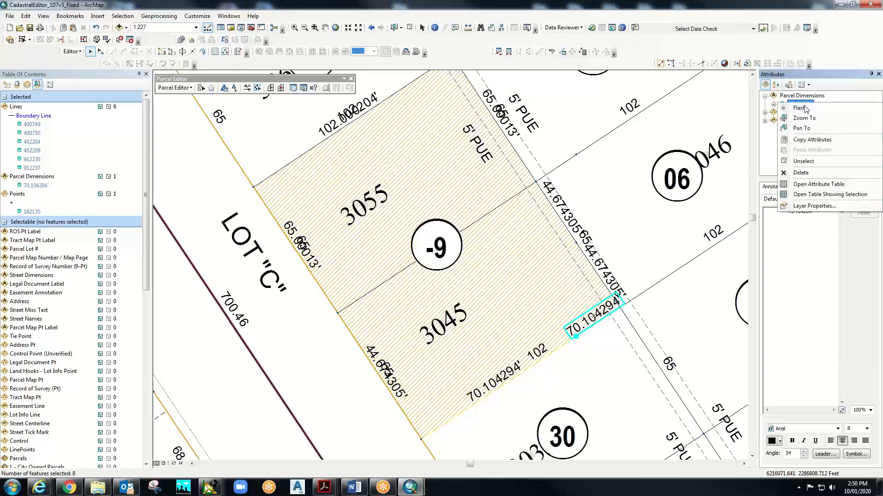
pyautogui.click(803, 162)
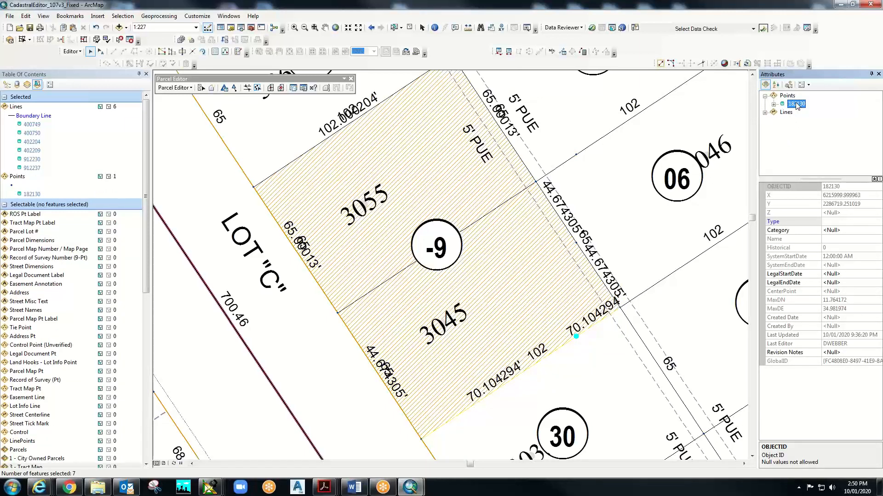
# - Review attributes of lines 400749, 400750, 402204, 402209, 912230, 912237, then point 182130
pyautogui.click(778, 113)
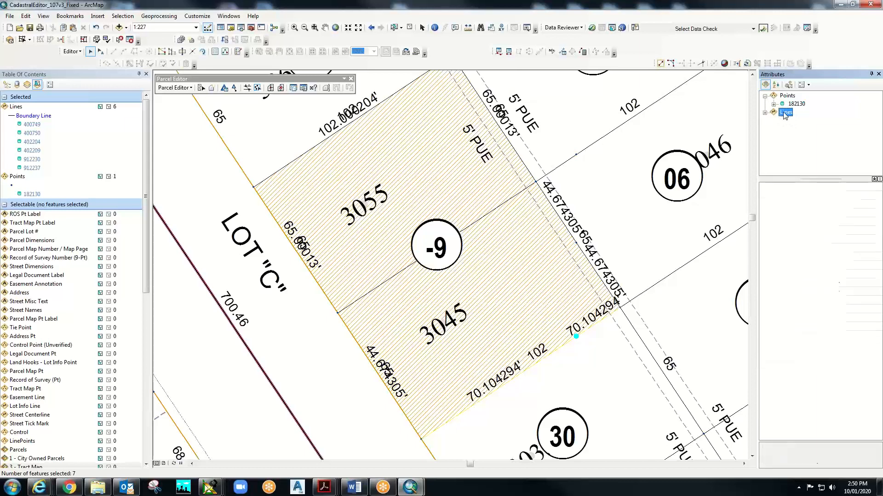
pyautogui.click(766, 113)
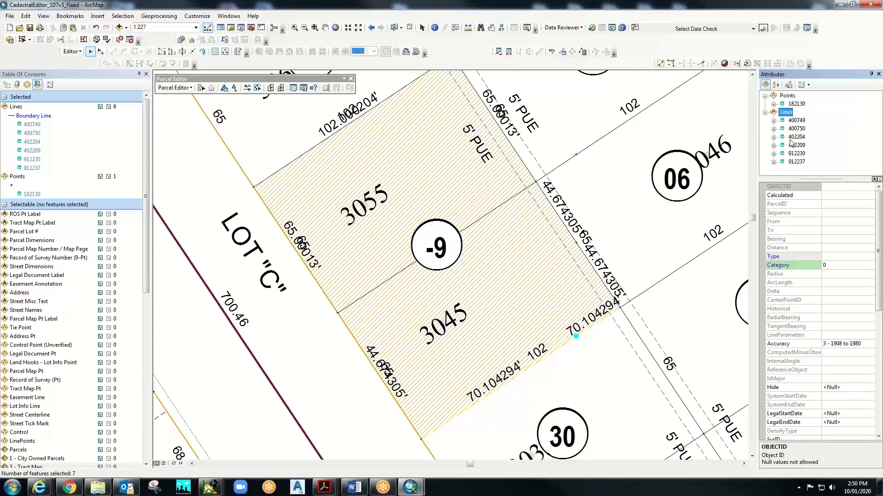
pyautogui.click(797, 121)
pyautogui.click(794, 130)
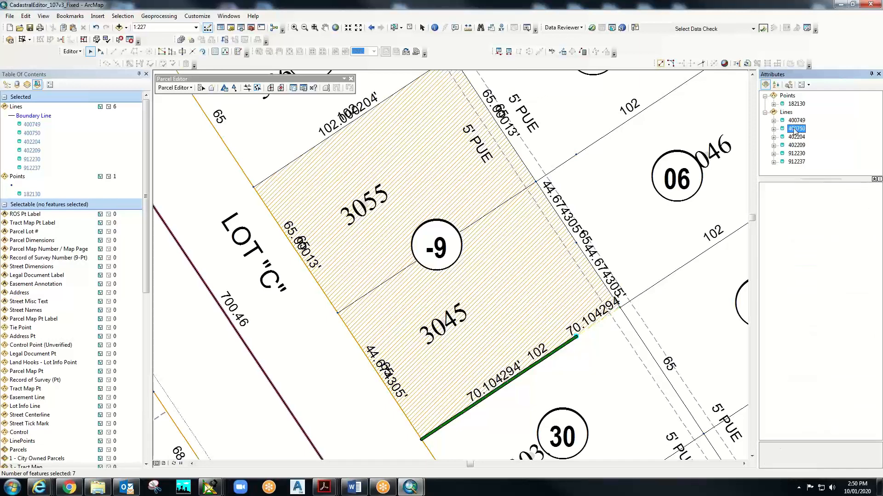
pyautogui.click(795, 137)
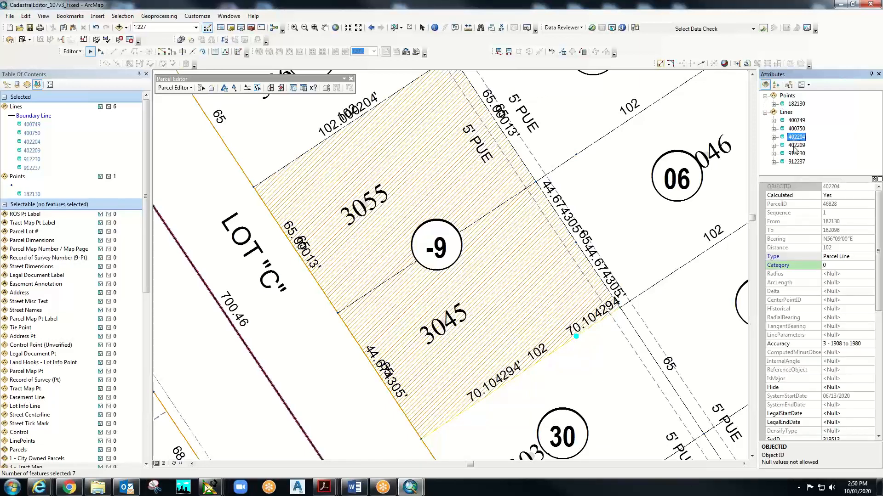
pyautogui.click(794, 146)
pyautogui.click(795, 155)
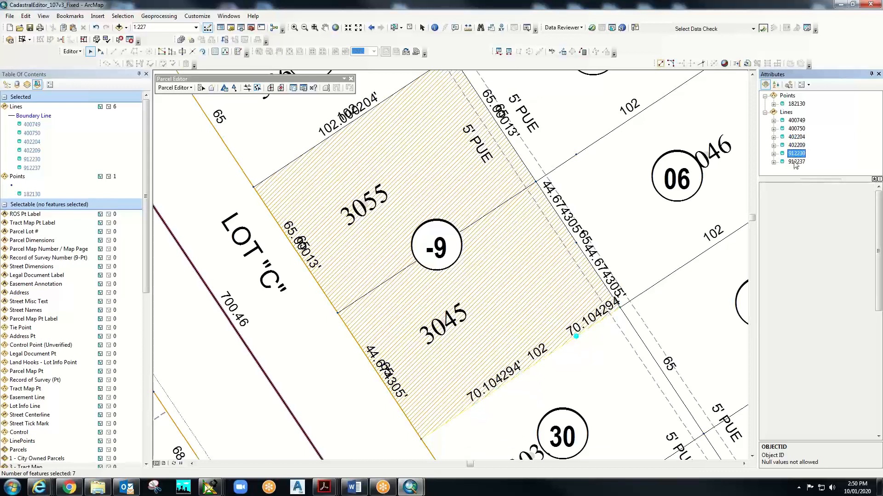
pyautogui.click(794, 163)
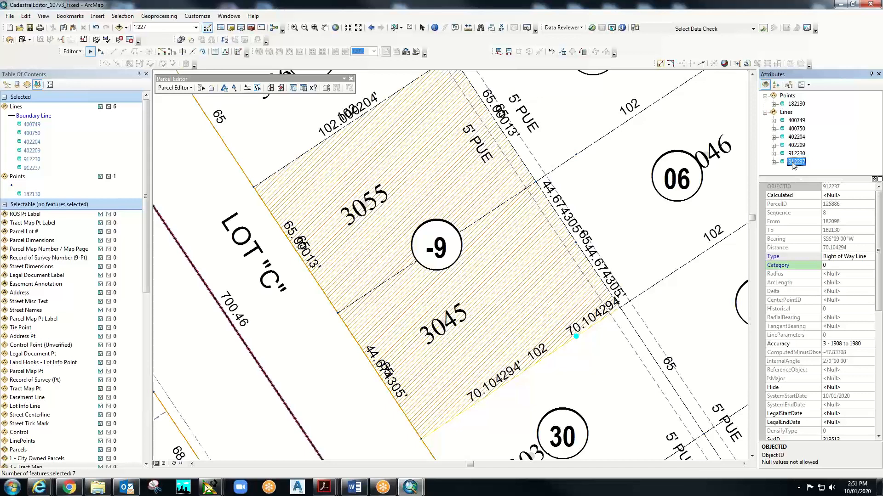
pyautogui.click(796, 129)
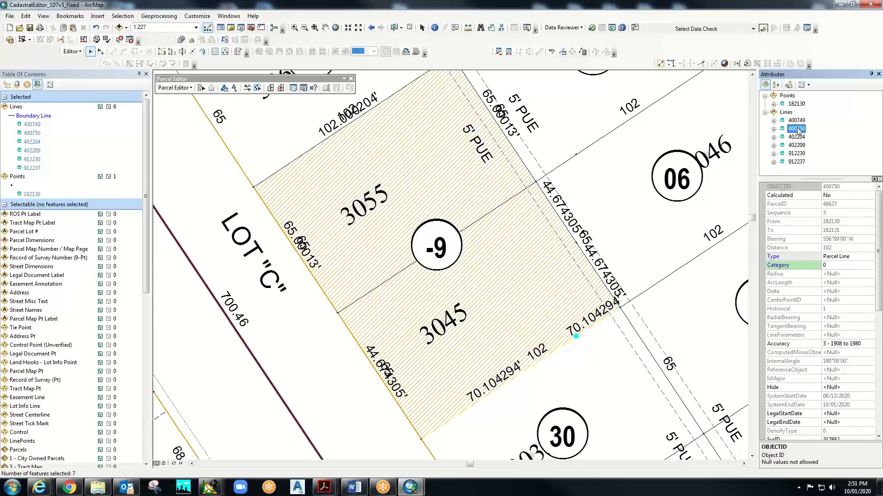
pyautogui.click(798, 104)
pyautogui.rightClick(798, 104)
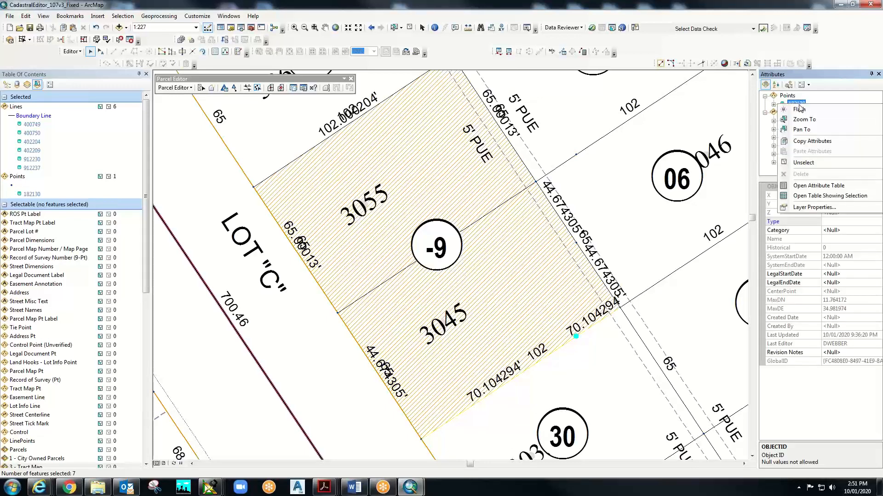
pyautogui.click(800, 162)
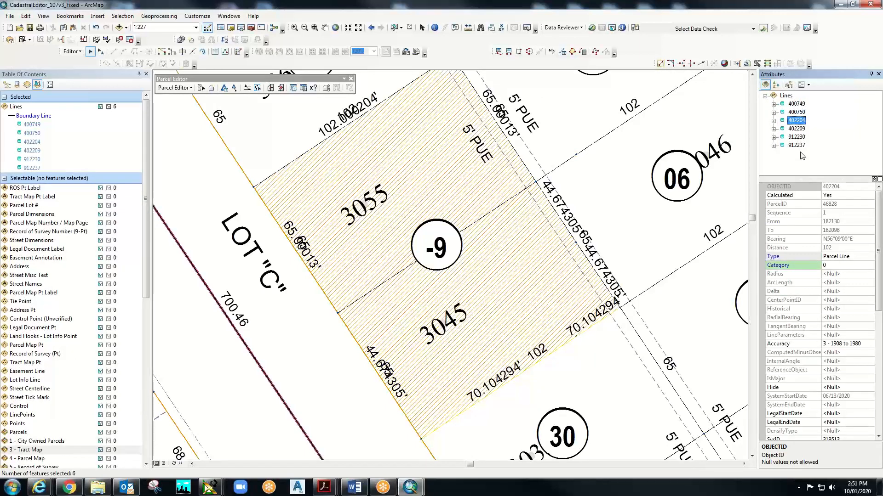
pyautogui.keyDown('shift'); pyautogui.click(798, 145); pyautogui.keyUp('shift')
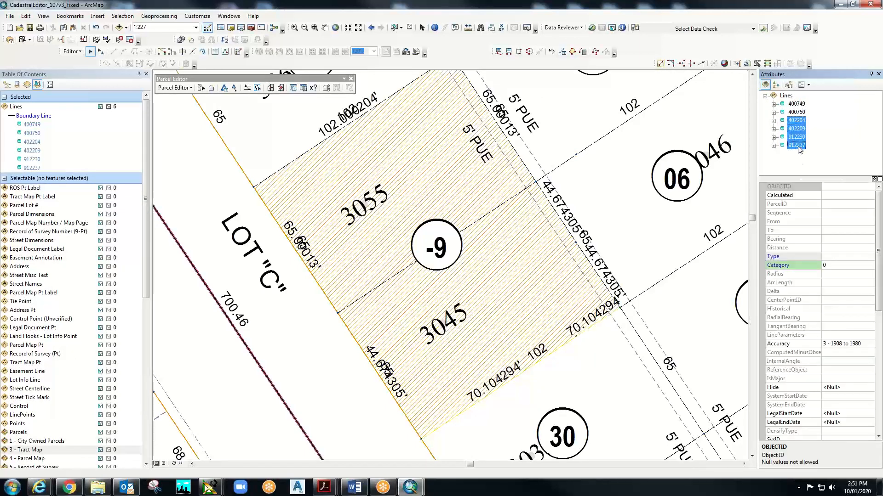
pyautogui.rightClick(798, 128)
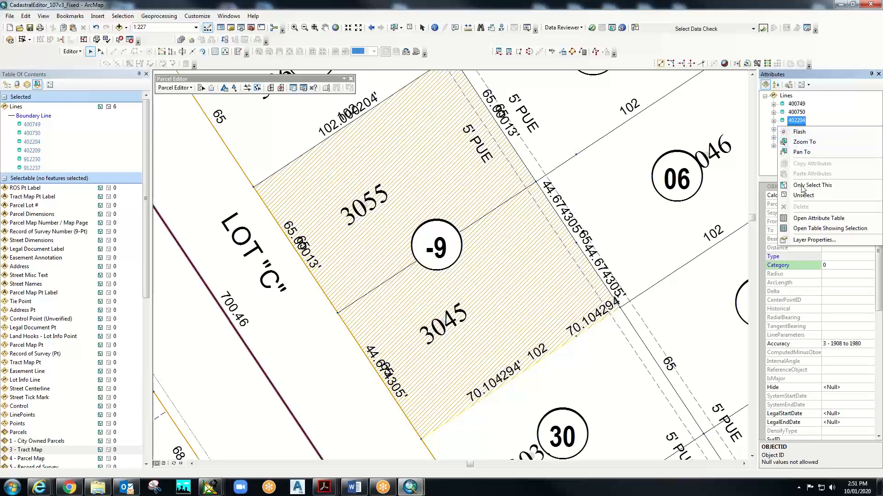
pyautogui.click(801, 195)
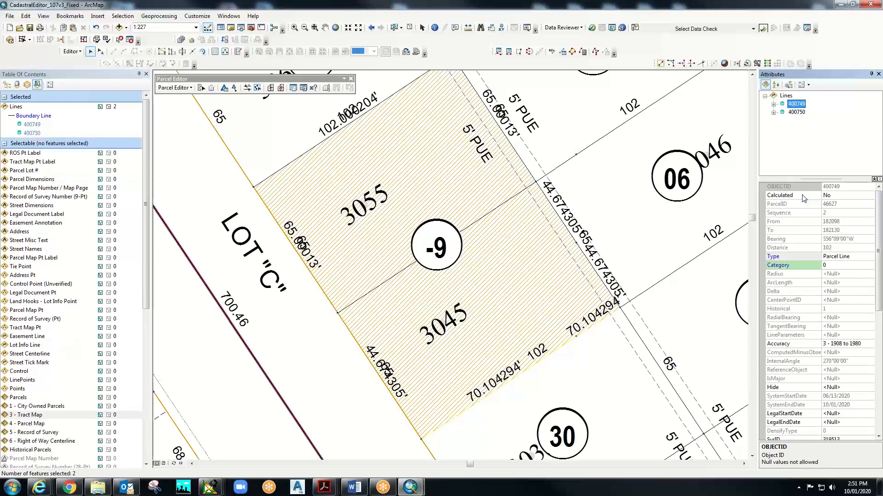
pyautogui.click(797, 112)
pyautogui.click(796, 105)
pyautogui.keyDown('shift'); pyautogui.click(796, 112); pyautogui.keyUp('shift')
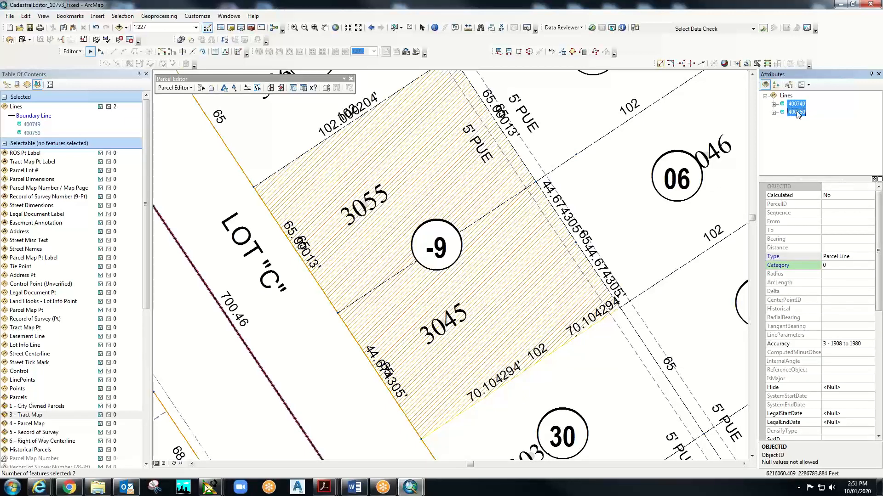
pyautogui.rightClick(797, 114)
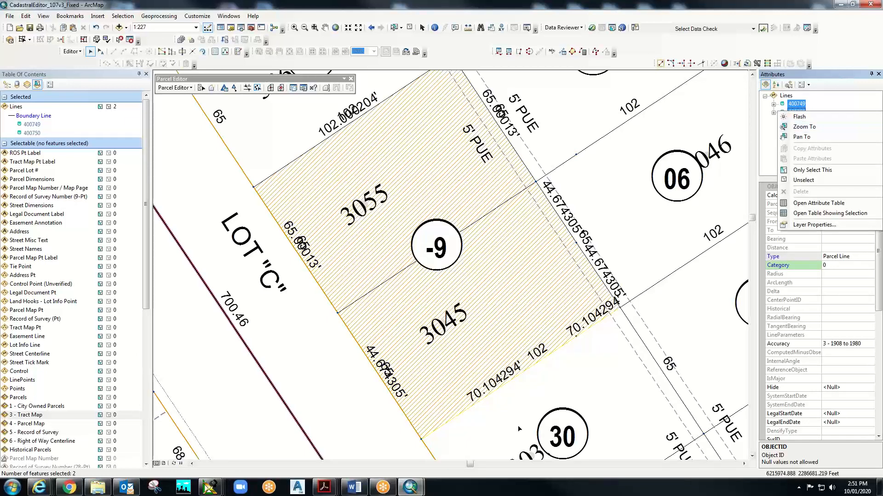
pyautogui.click(635, 19)
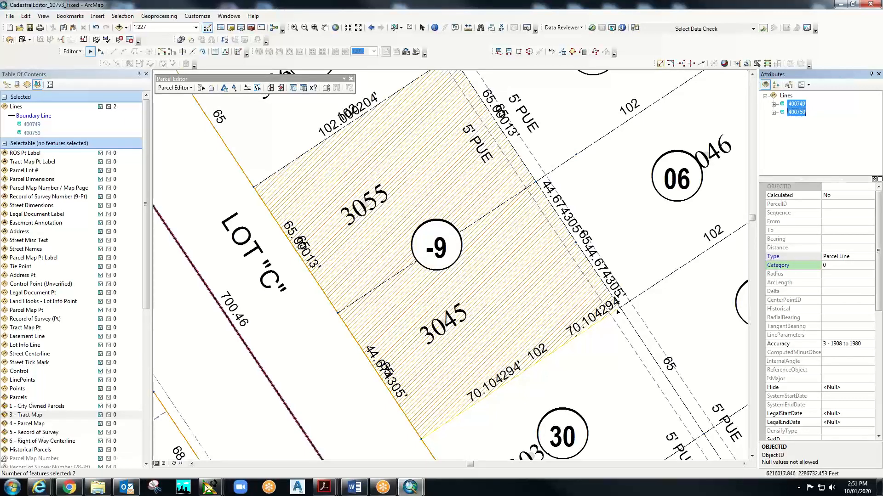
pyautogui.rightClick(577, 318)
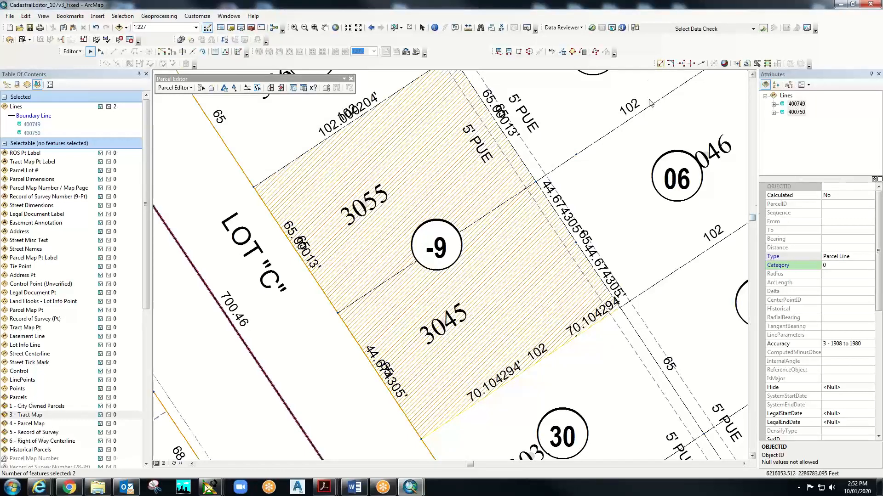
pyautogui.click(797, 110)
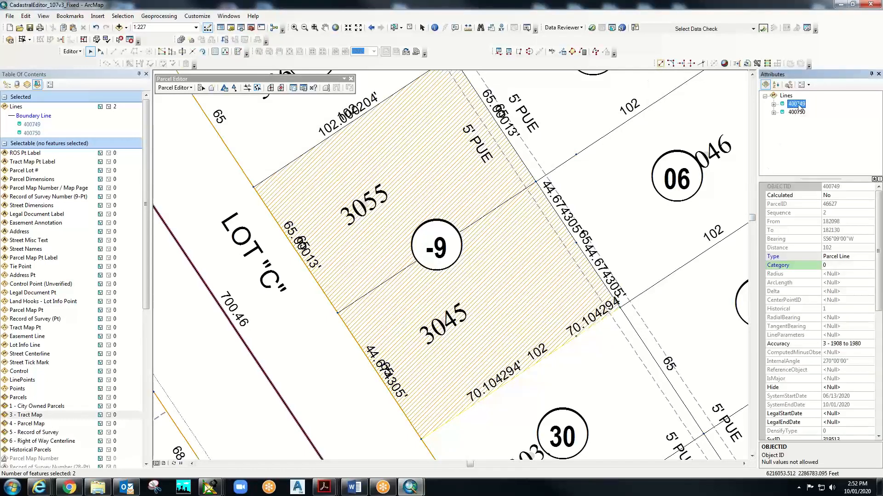
pyautogui.click(797, 114)
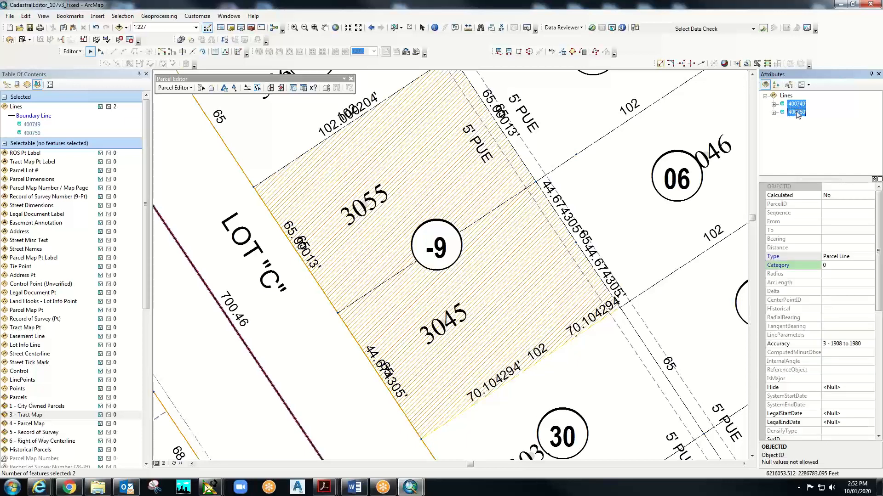
pyautogui.rightClick(798, 113)
pyautogui.click(826, 171)
pyautogui.click(774, 113)
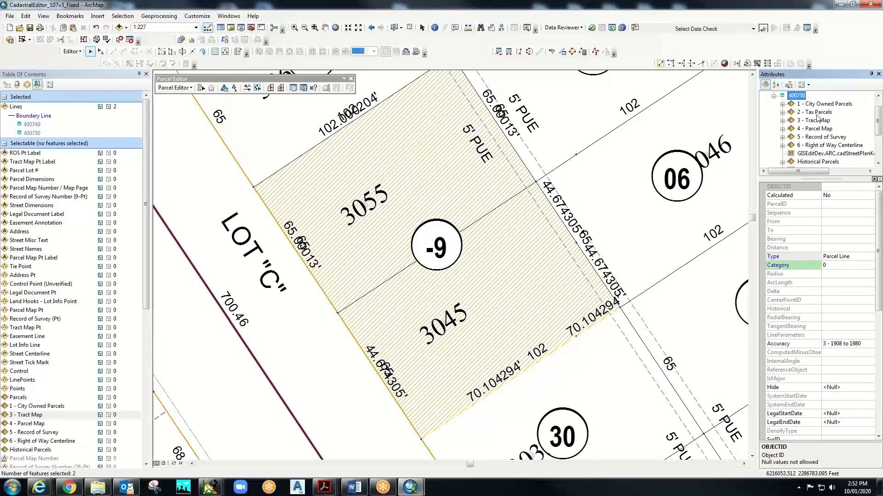
pyautogui.scroll(-3, 809, 134)
pyautogui.scroll(3, 809, 138)
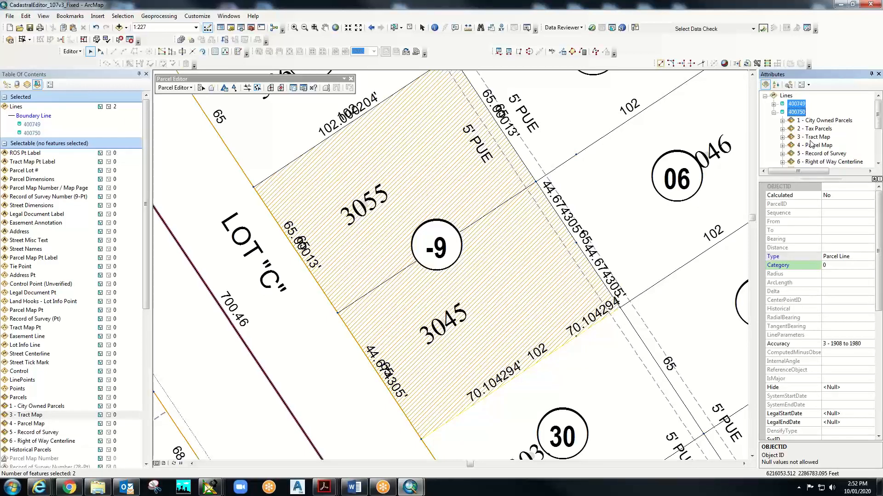
pyautogui.scroll(-1, 778, 115)
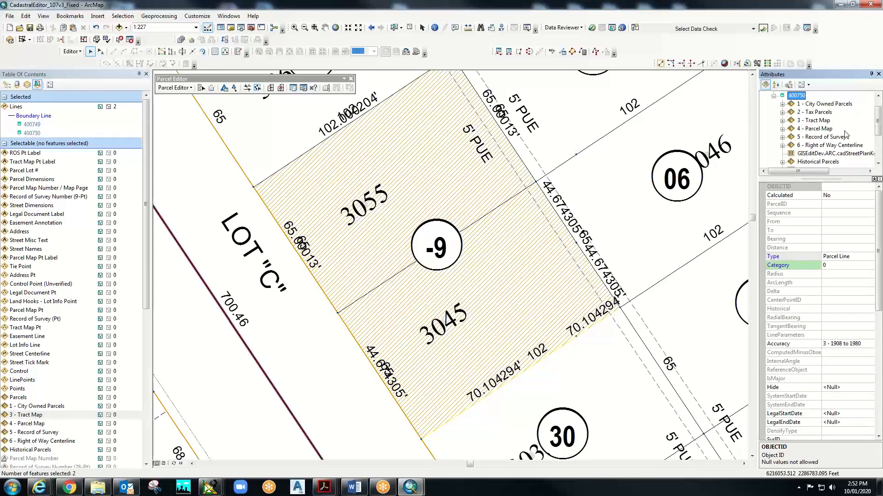
pyautogui.scroll(-1, 845, 135)
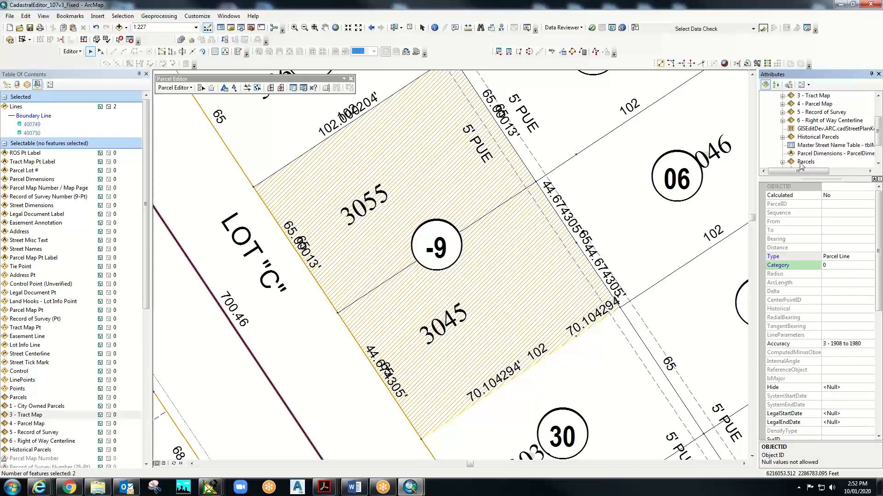
pyautogui.scroll(-2, 821, 138)
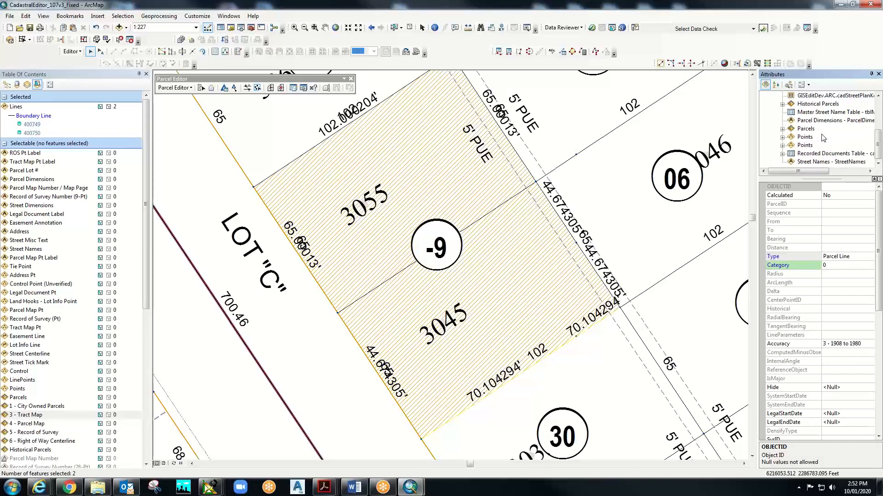
pyautogui.scroll(3, 823, 138)
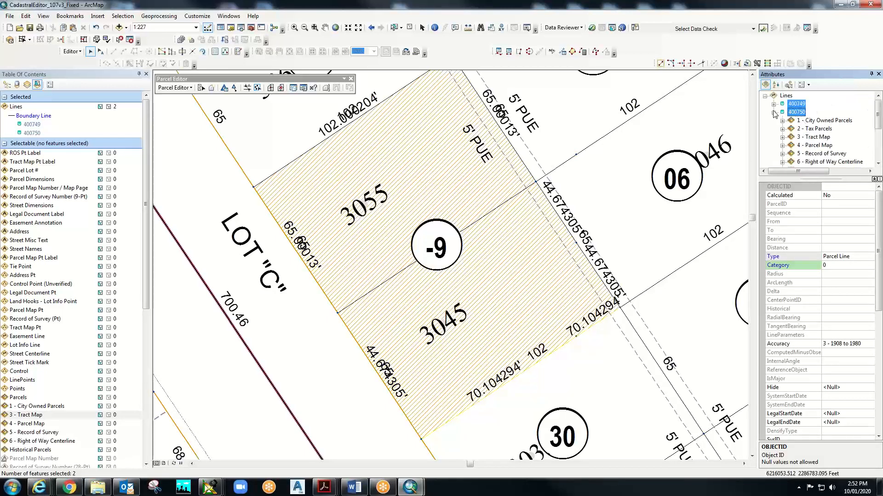
pyautogui.click(773, 112)
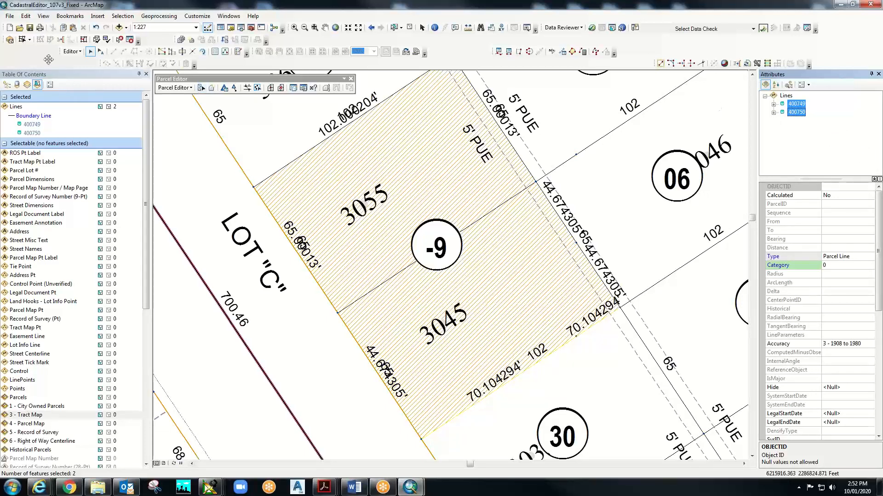
# - Dock the floating Parcel Editor toolbar so it no longer covers the map
pyautogui.click(70, 52)
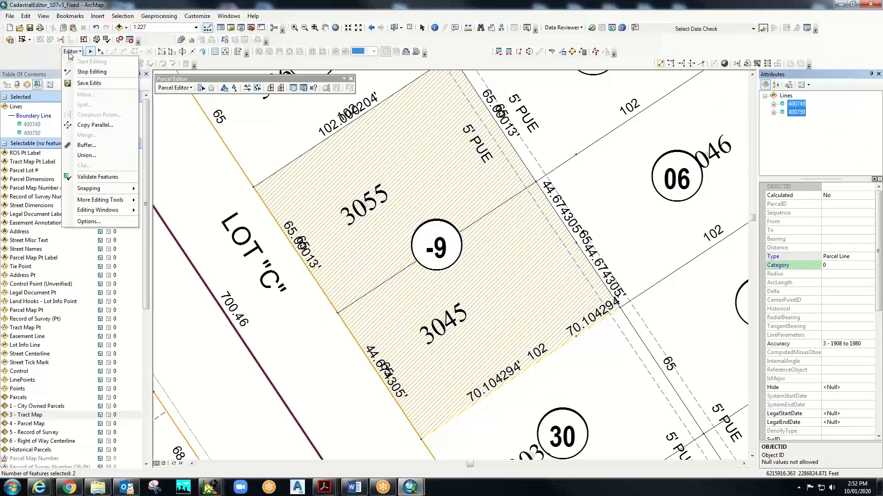
pyautogui.click(112, 53)
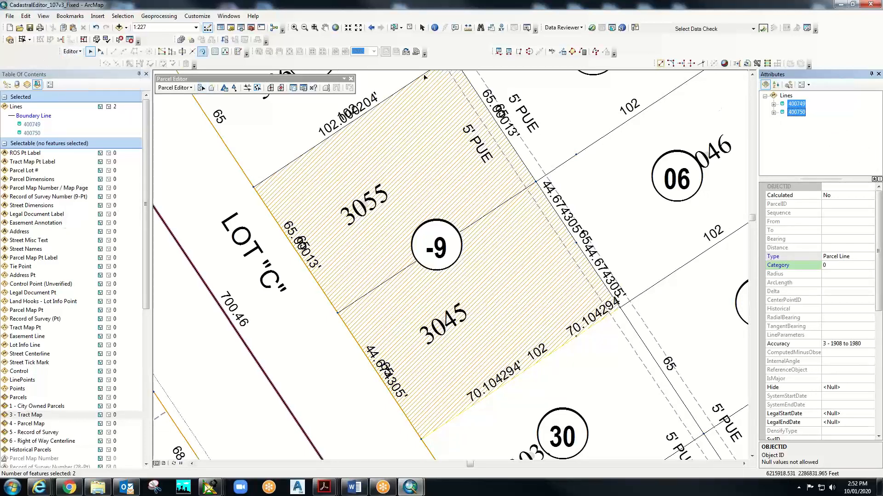
pyautogui.click(186, 89)
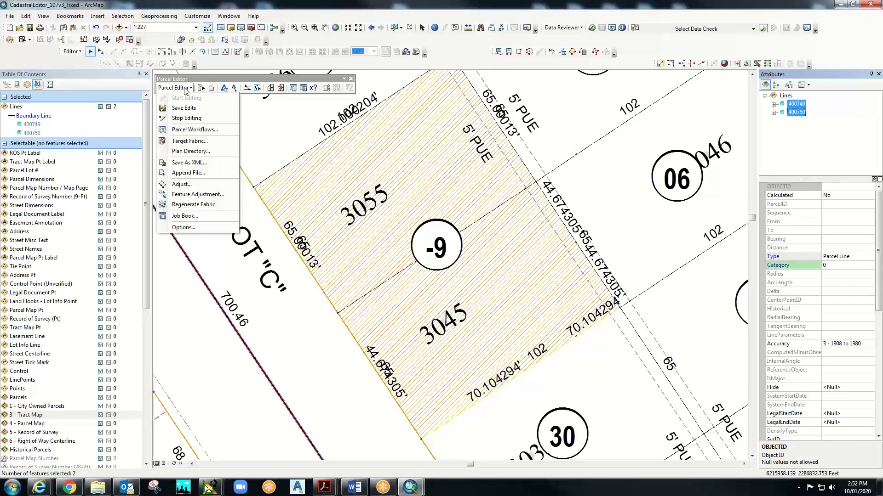
pyautogui.doubleClick(185, 79)
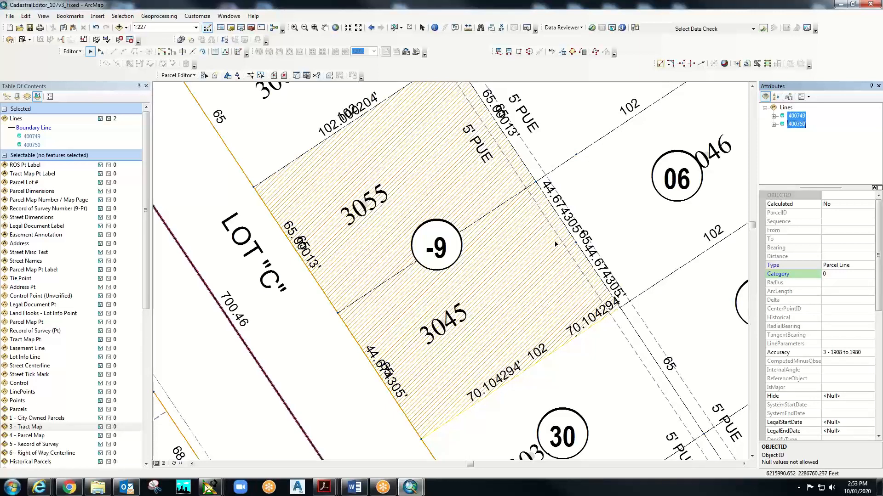
pyautogui.click(178, 75)
# - Run Merge Courses on parcel 3045, accepting the default tolerances in Merge Parcel Courses
pyautogui.click(204, 75)
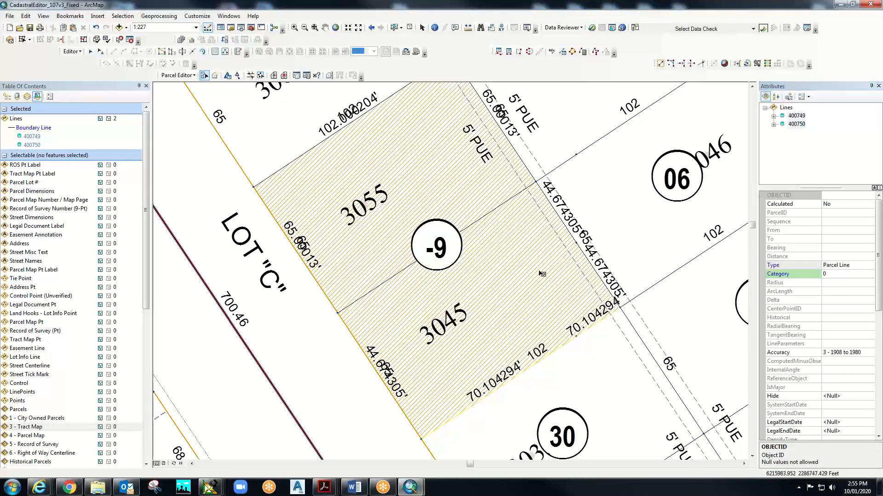
pyautogui.rightClick(582, 330)
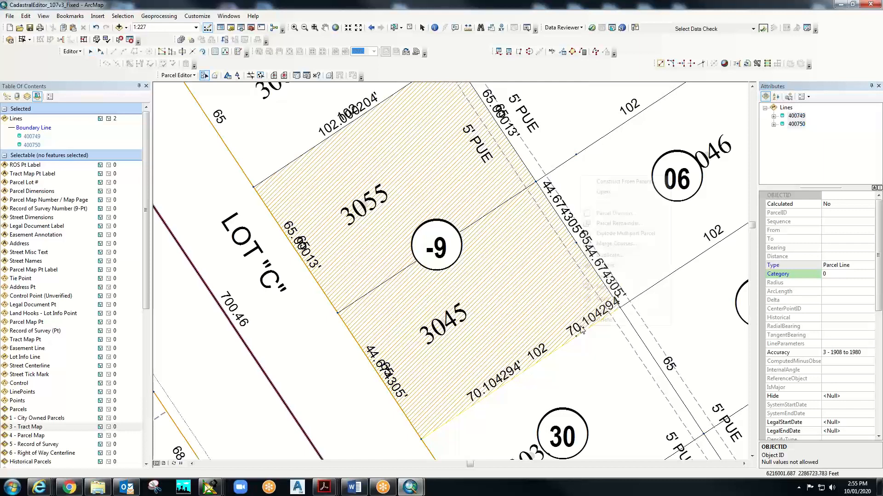
pyautogui.click(656, 245)
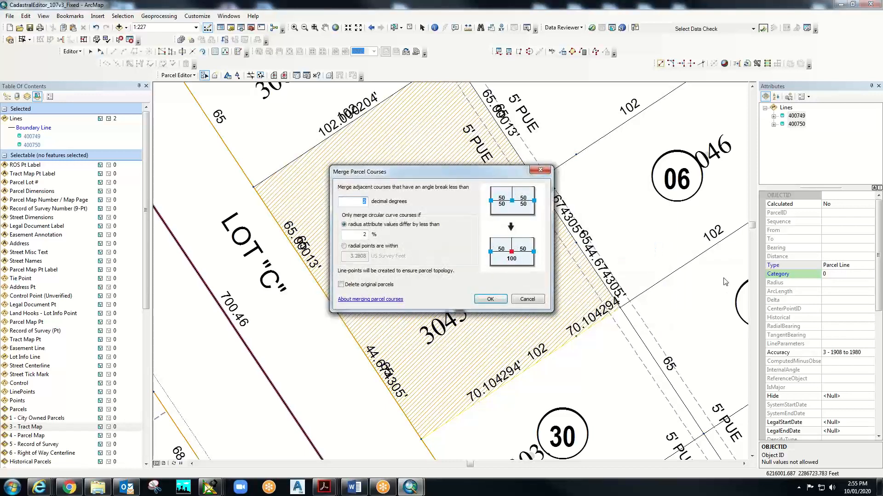
pyautogui.click(491, 299)
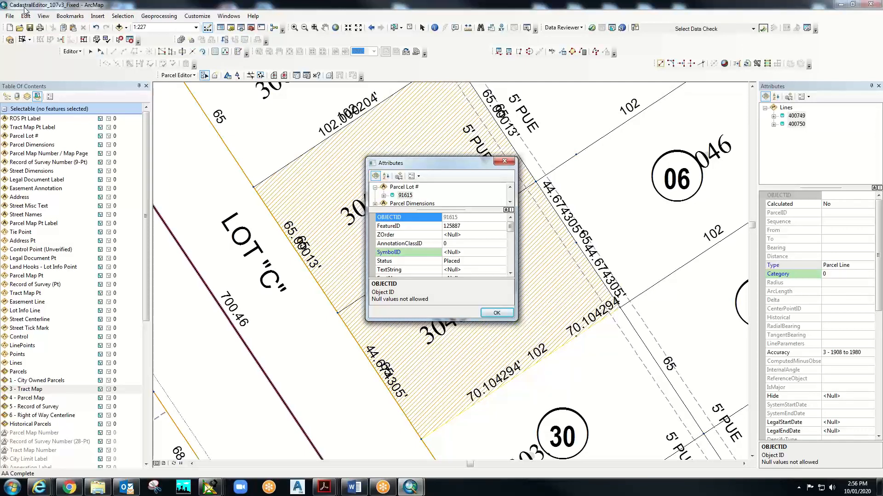
# - Close the Attributes window for Parcel Lot # annotation 91615
pyautogui.click(497, 312)
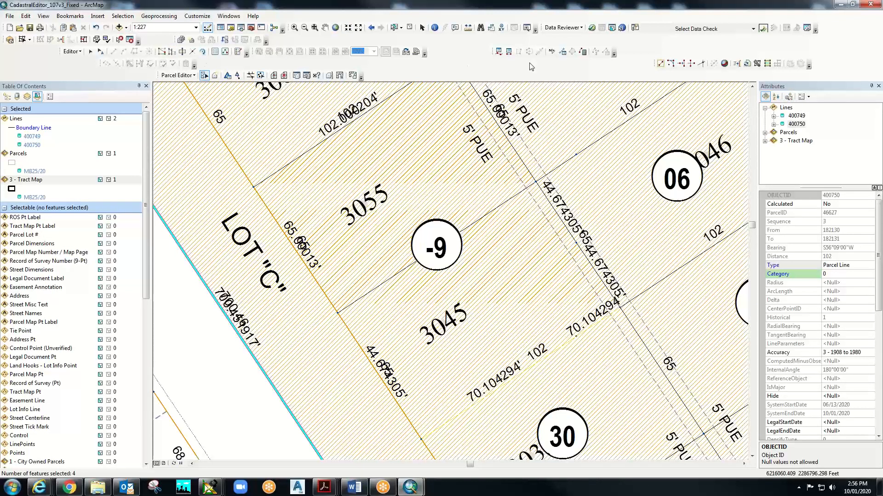
# - Clear all currently selected features
pyautogui.click(395, 29)
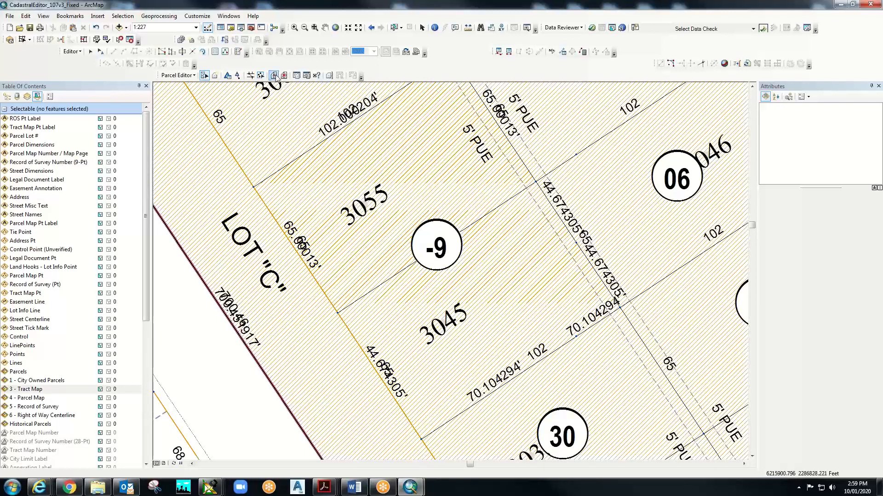
# - Open the attributes of parcel 235043005 with the Select Parcel Features tool
pyautogui.click(204, 76)
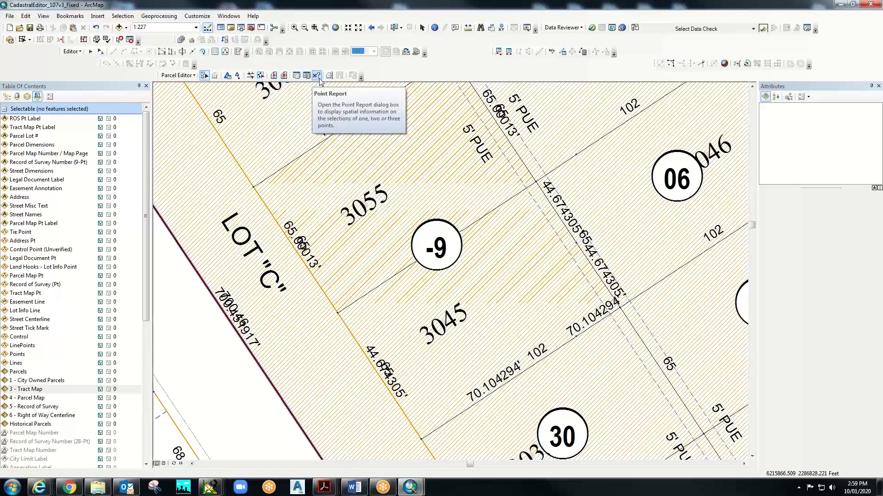
pyautogui.rightClick(571, 163)
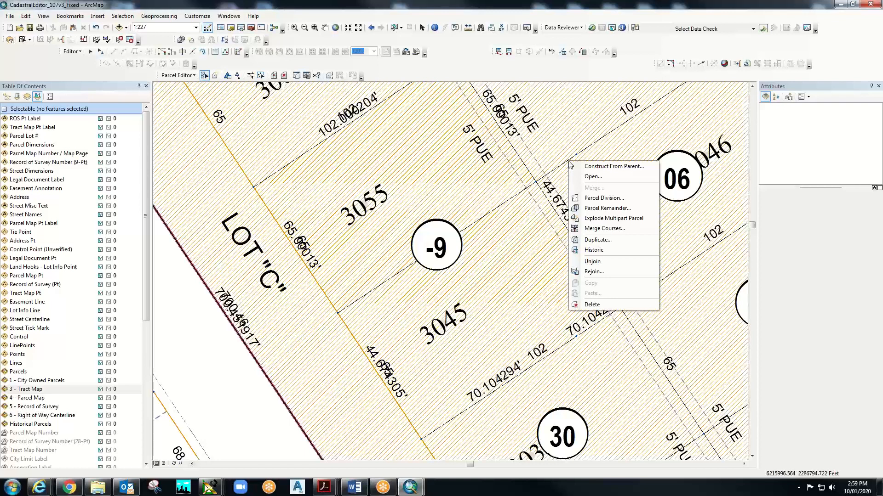
pyautogui.click(571, 163)
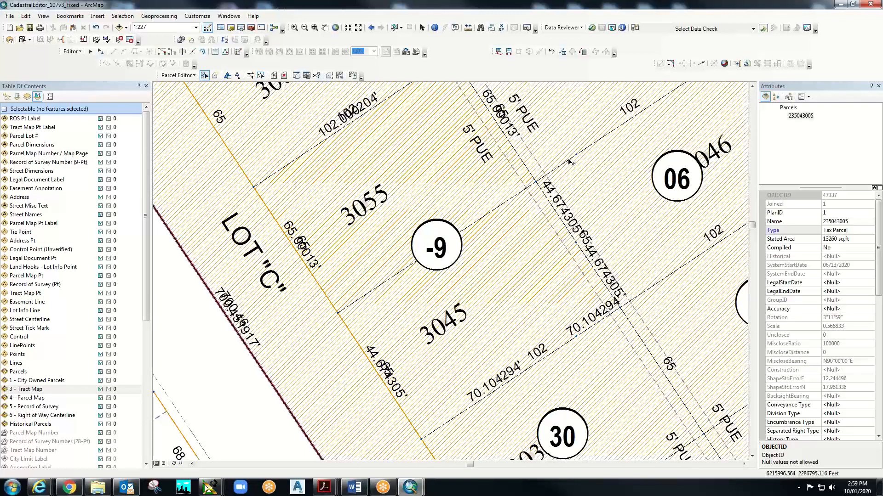
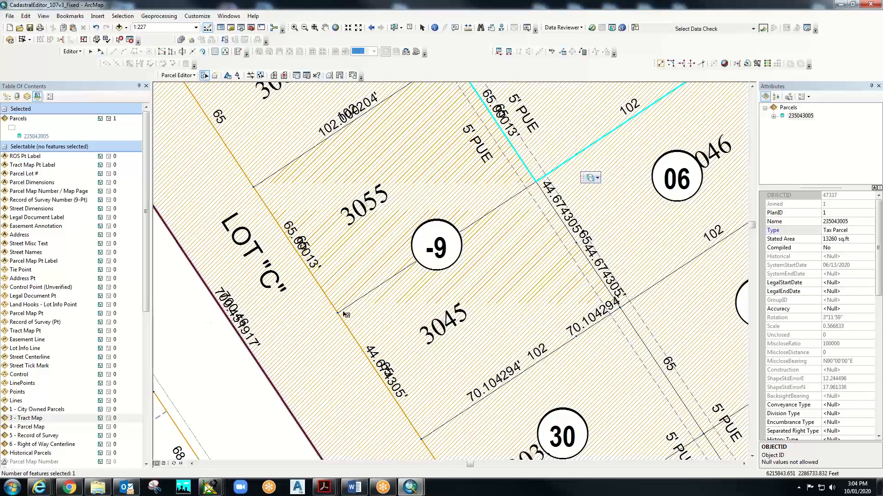
# - Zoom out around parcel -9 to bring lots 05–09 and the 3050 label into view
pyautogui.click(304, 27)
pyautogui.moveTo(183, 138); pyautogui.dragTo(391, 317)
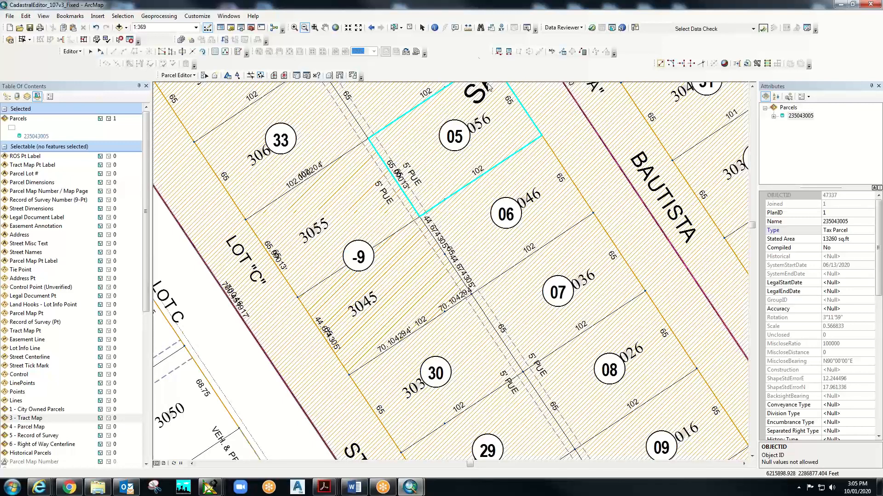
pyautogui.click(422, 28)
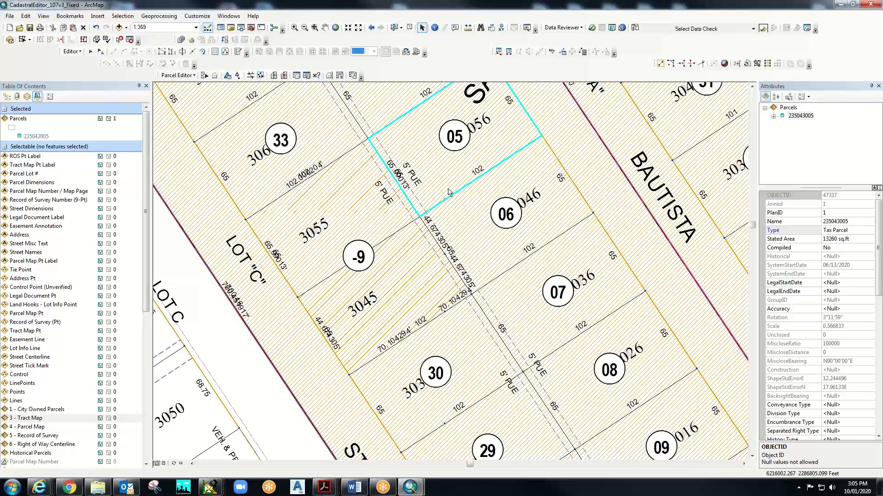
# - Identify the 70.104294' boundary line below 3045 and view lines 402209, 400750 and 912230
pyautogui.click(435, 28)
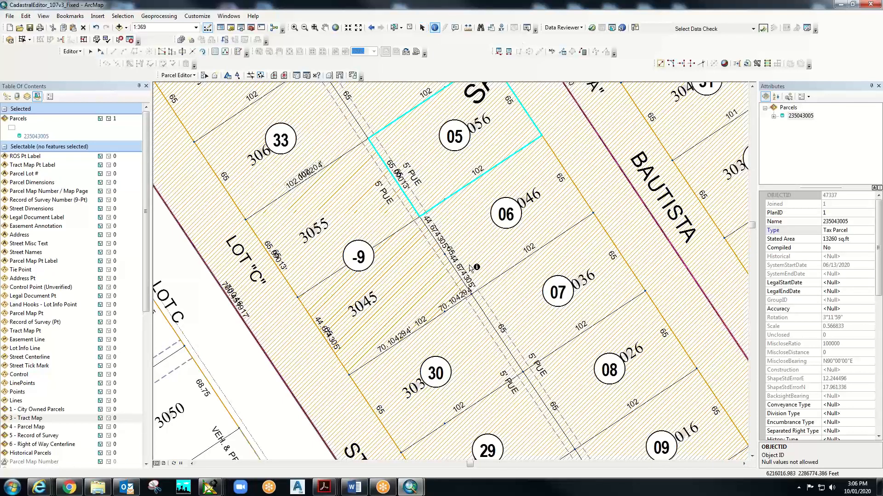
pyautogui.click(444, 317)
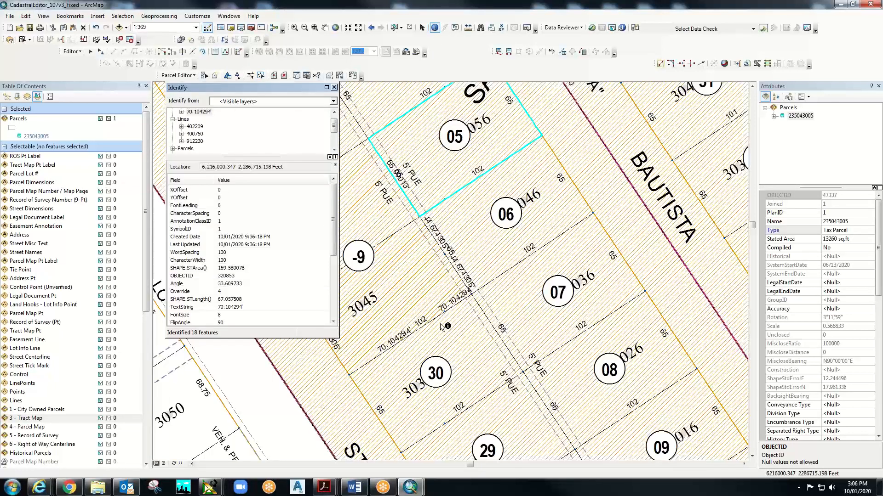
pyautogui.click(196, 127)
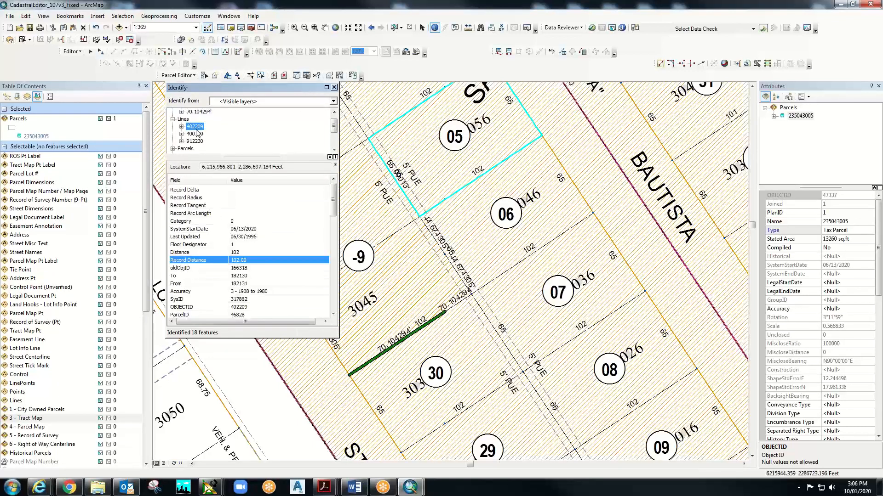
pyautogui.click(196, 134)
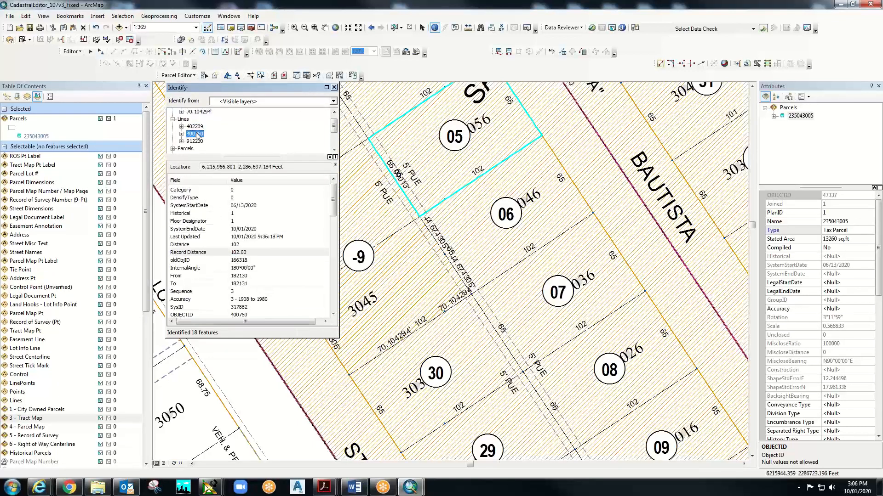
pyautogui.click(195, 141)
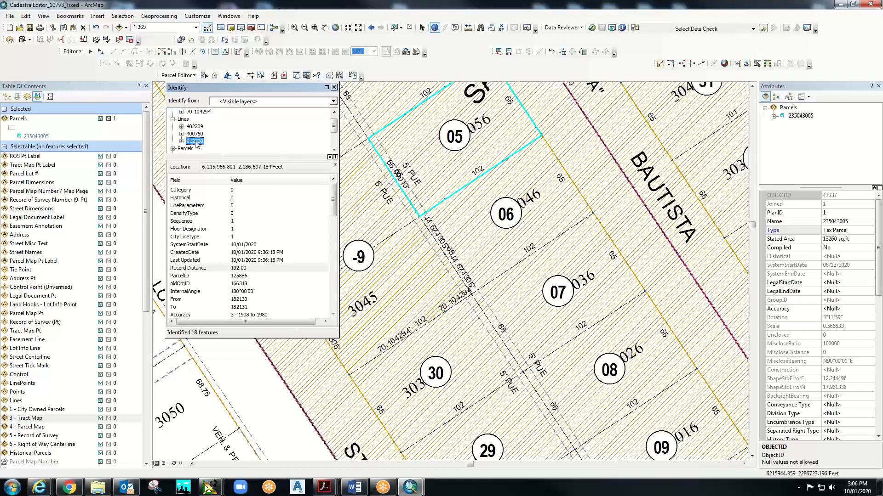
pyautogui.click(201, 113)
pyautogui.scroll(1, 223, 128)
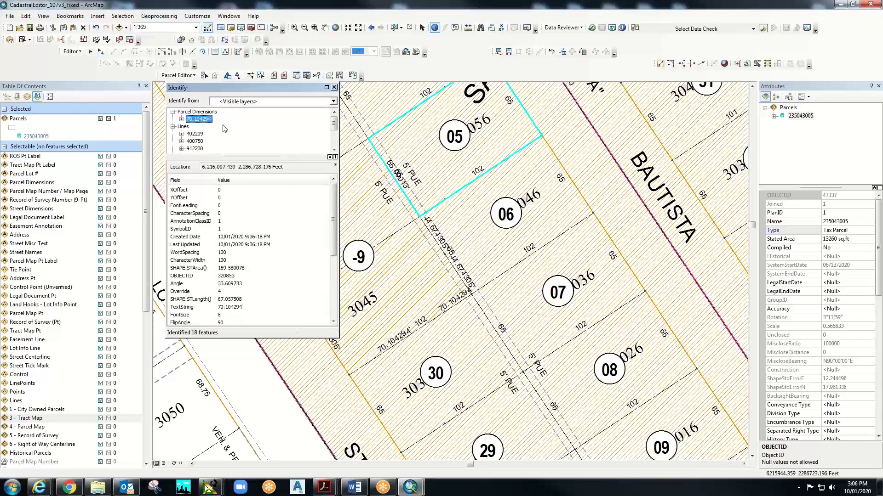
# - Re-identify the line, expand each line's related records, and flash 912230's Parcel Dimensions record
pyautogui.click(441, 319)
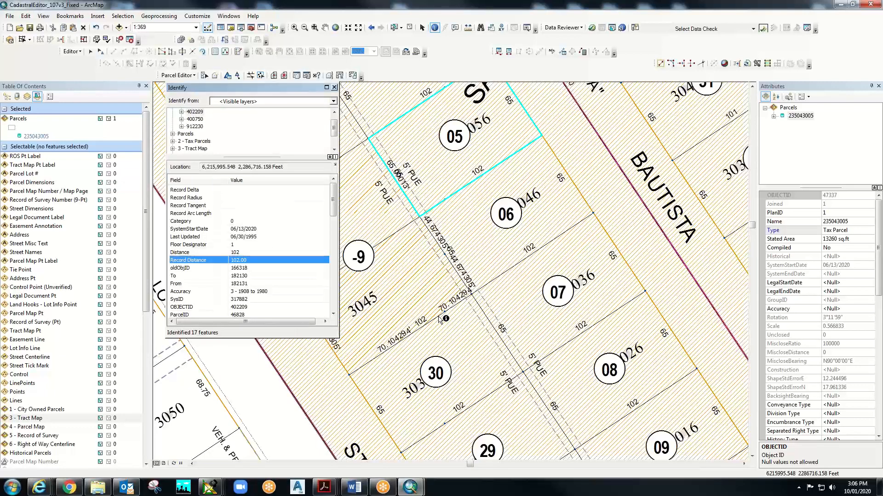
pyautogui.click(194, 127)
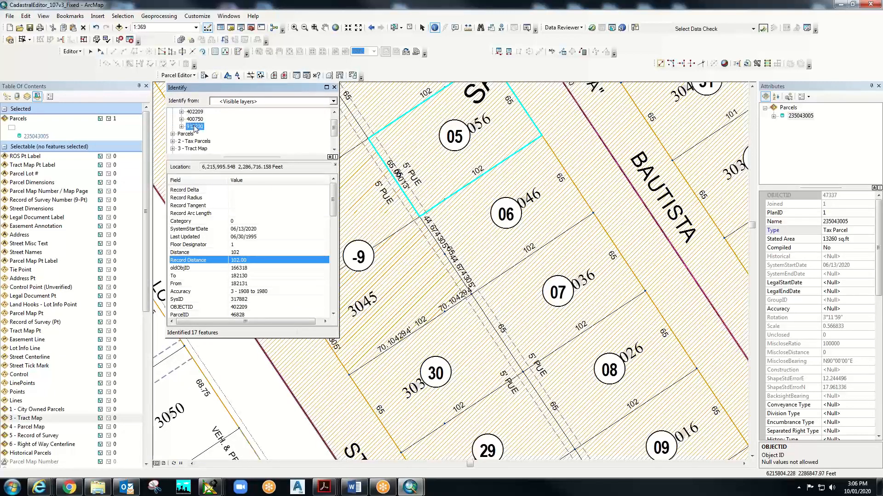
pyautogui.click(194, 119)
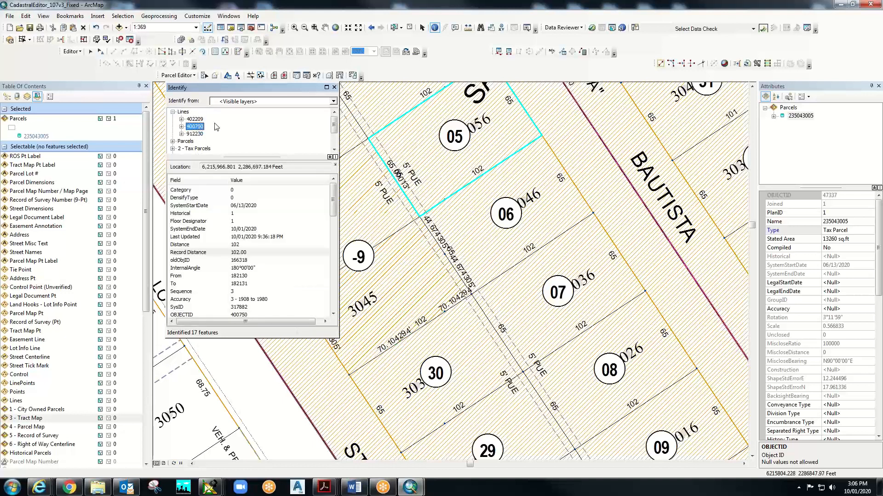
pyautogui.click(195, 119)
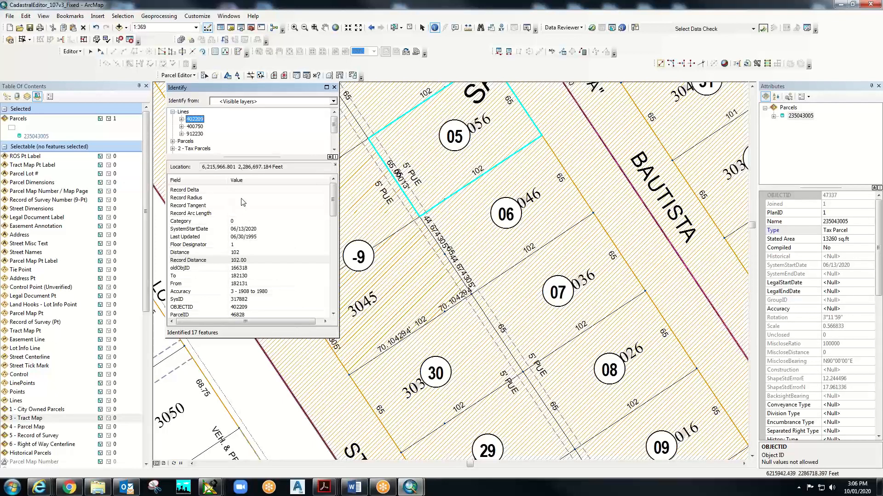
pyautogui.click(182, 119)
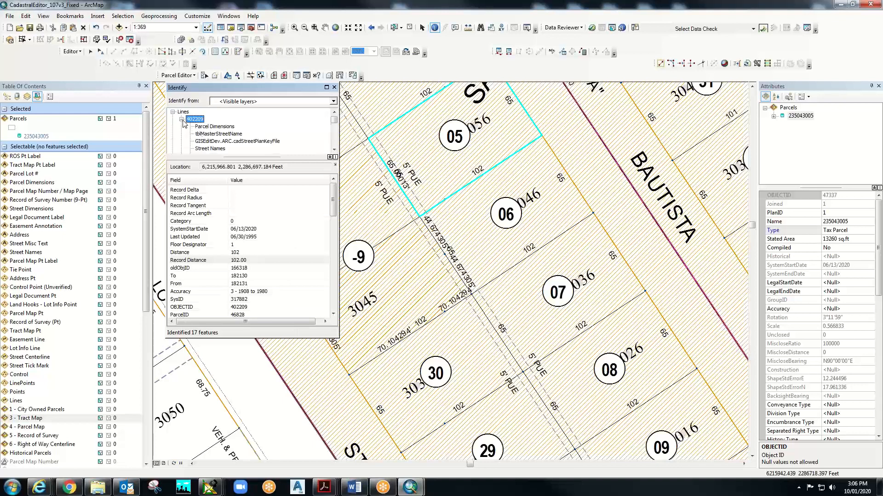
pyautogui.click(182, 119)
pyautogui.click(182, 126)
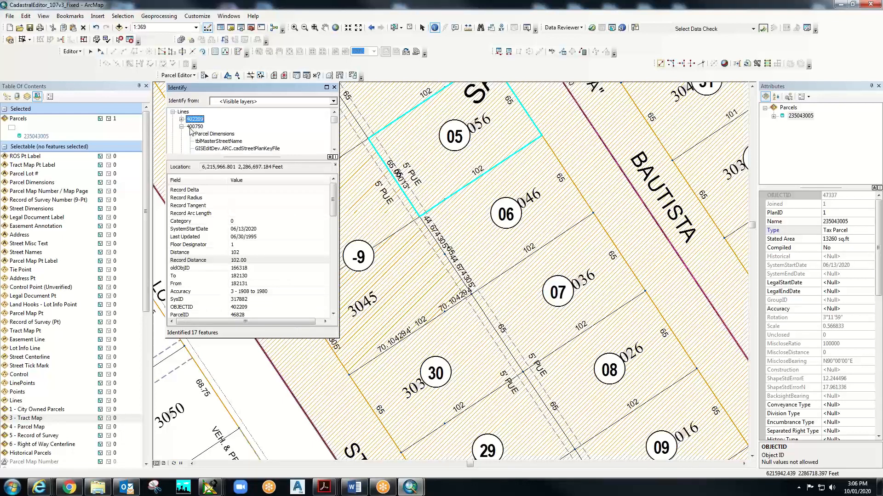
pyautogui.click(182, 127)
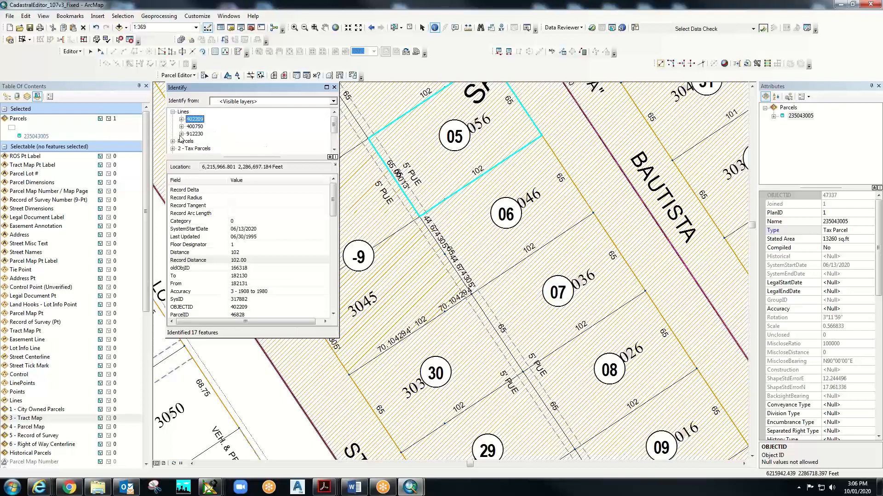
pyautogui.click(182, 133)
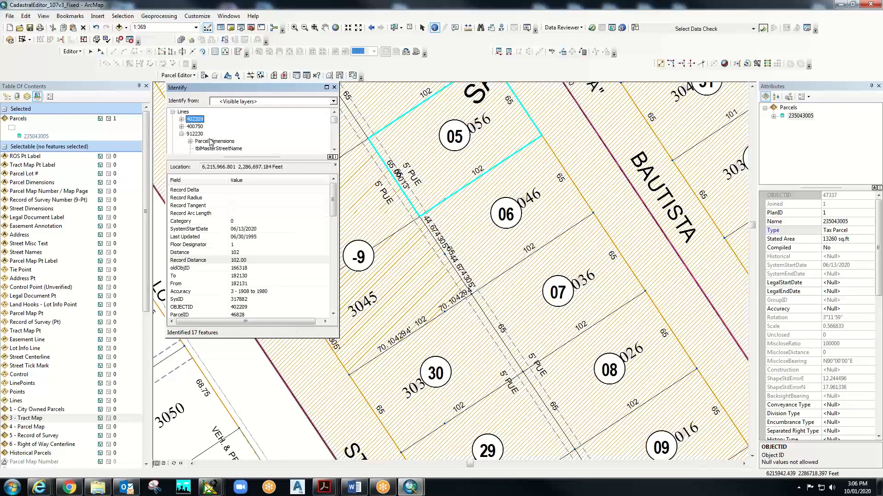
pyautogui.click(210, 141)
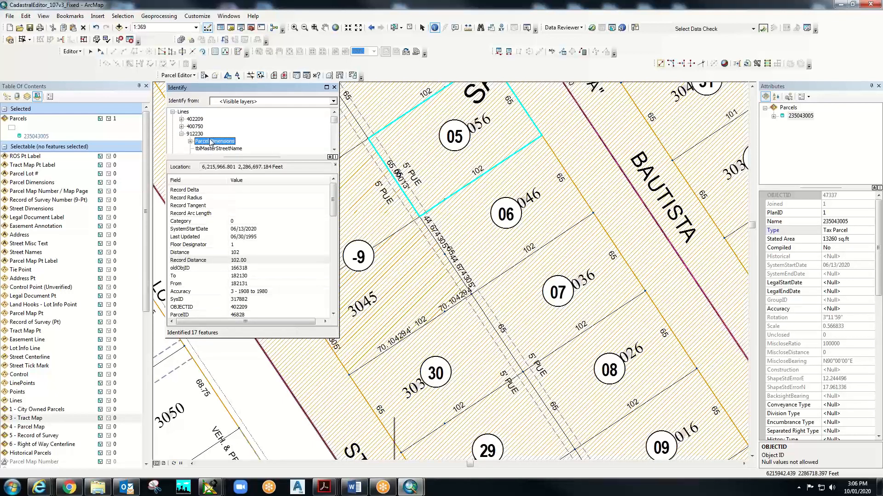
pyautogui.click(210, 141)
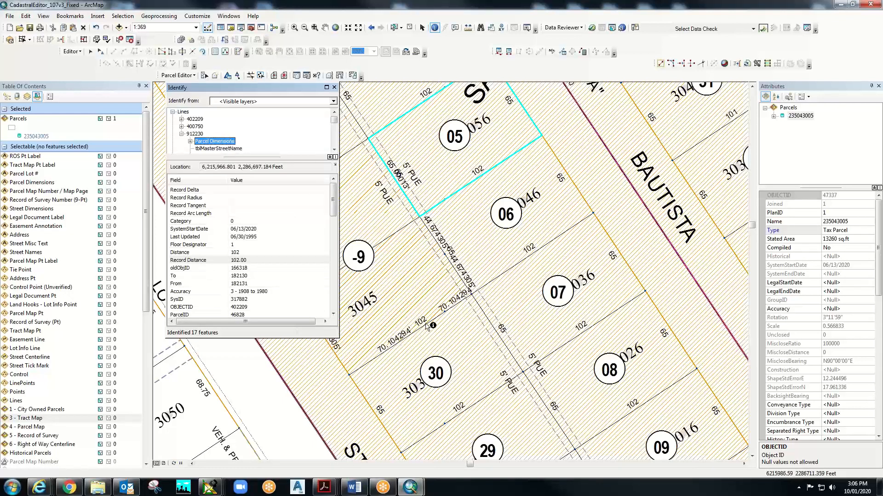
# - Show the 70.104294' dimension annotation's attributes and its TextString value under line 912230
pyautogui.click(190, 142)
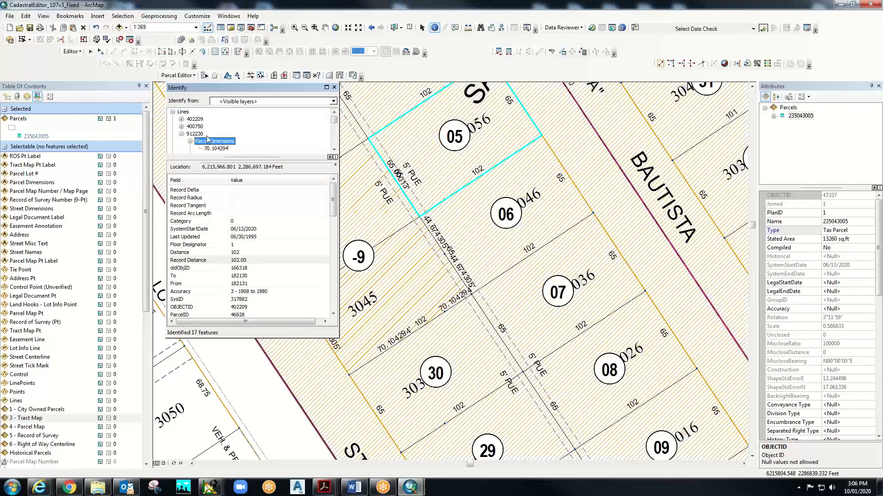
pyautogui.click(214, 148)
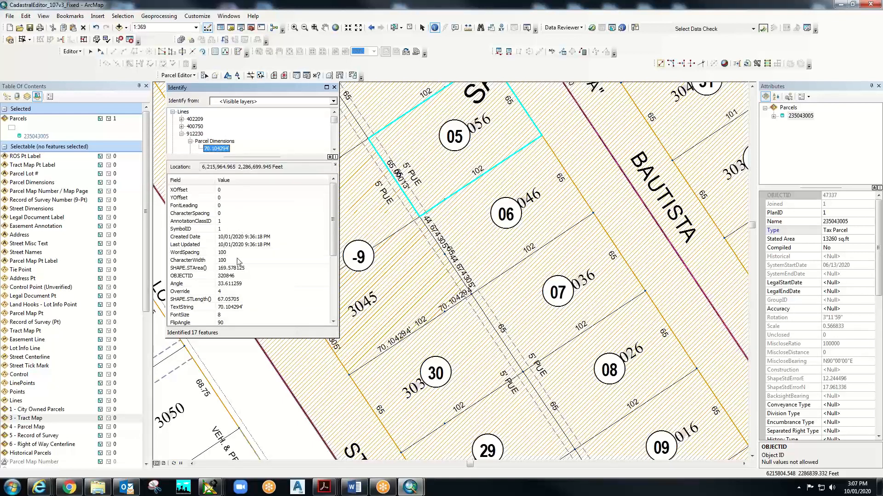
pyautogui.click(208, 307)
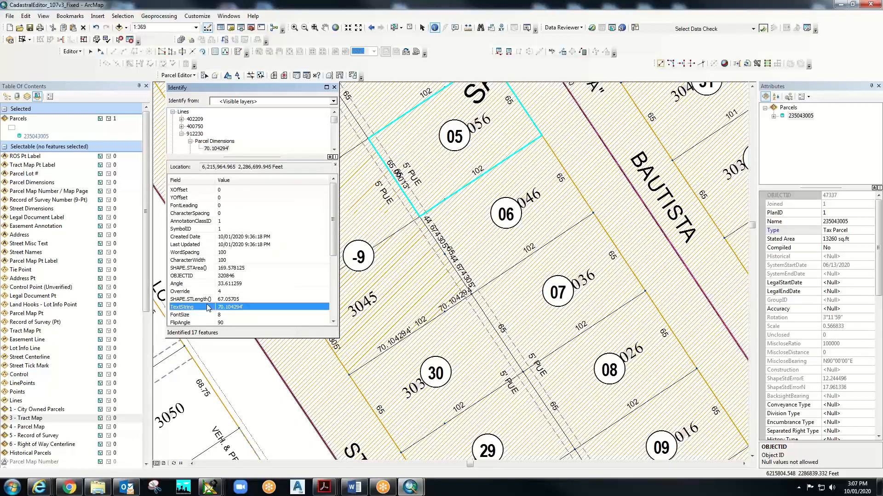
pyautogui.click(200, 140)
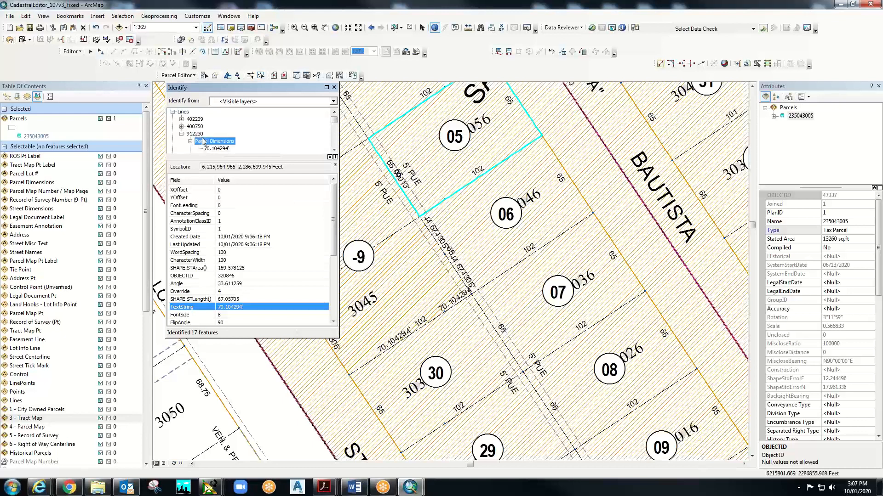
# - Compare line 912230's Distance and Shape length values against the annotation's text
pyautogui.click(194, 134)
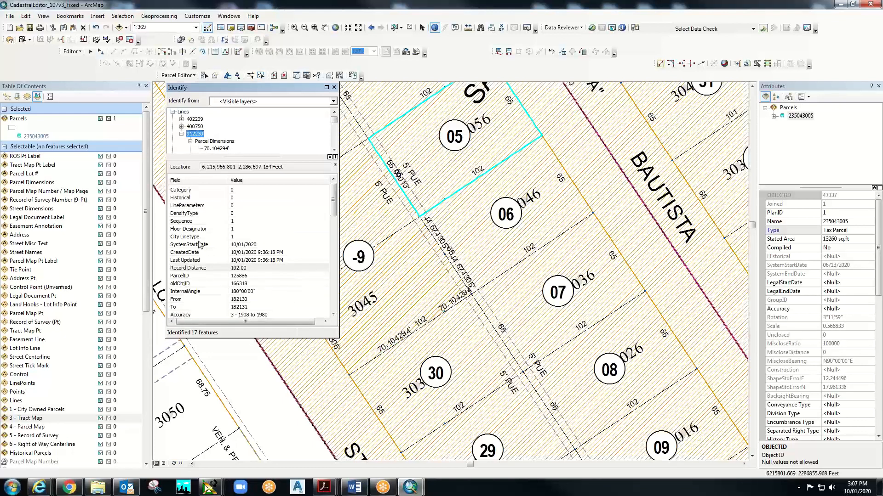
pyautogui.scroll(-2, 198, 248)
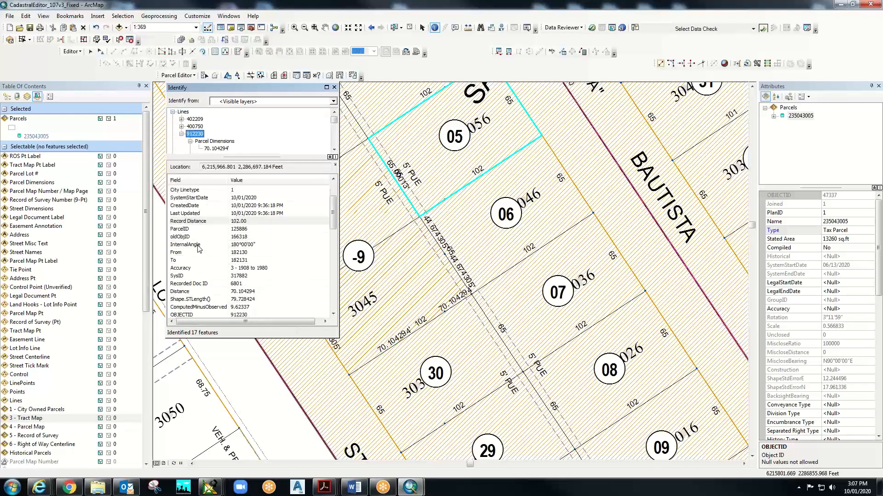
pyautogui.click(195, 292)
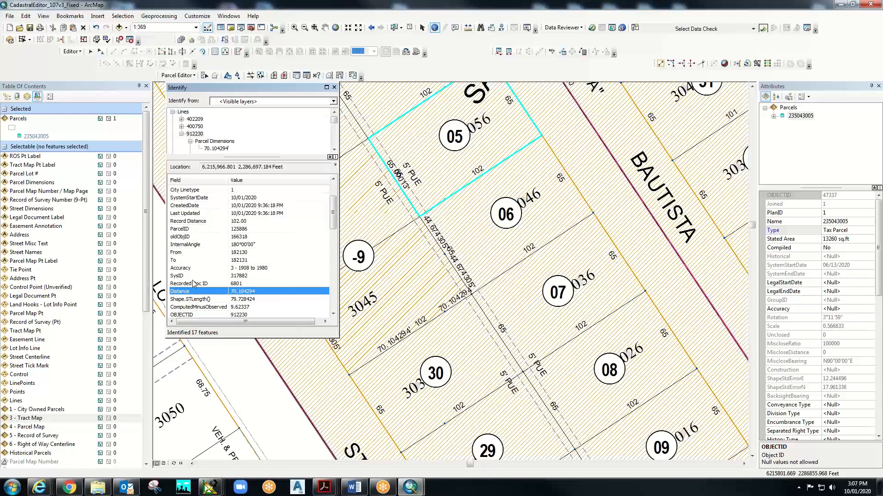
pyautogui.scroll(-2, 222, 283)
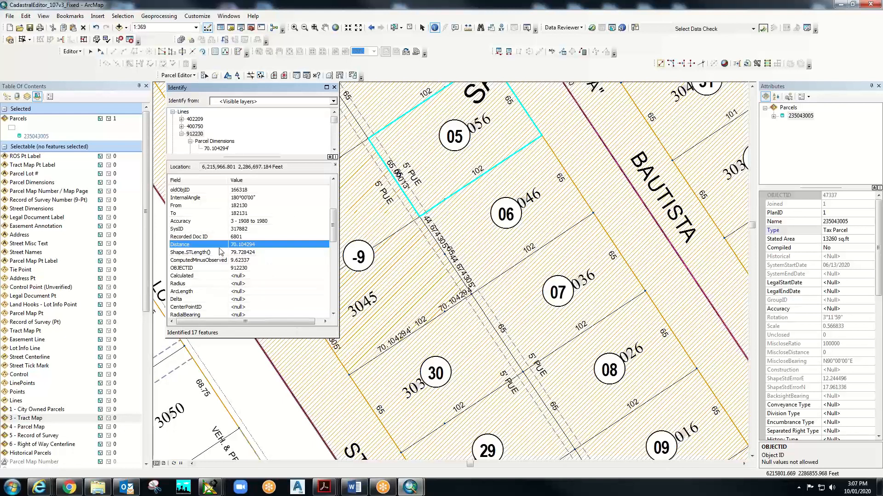
pyautogui.click(211, 255)
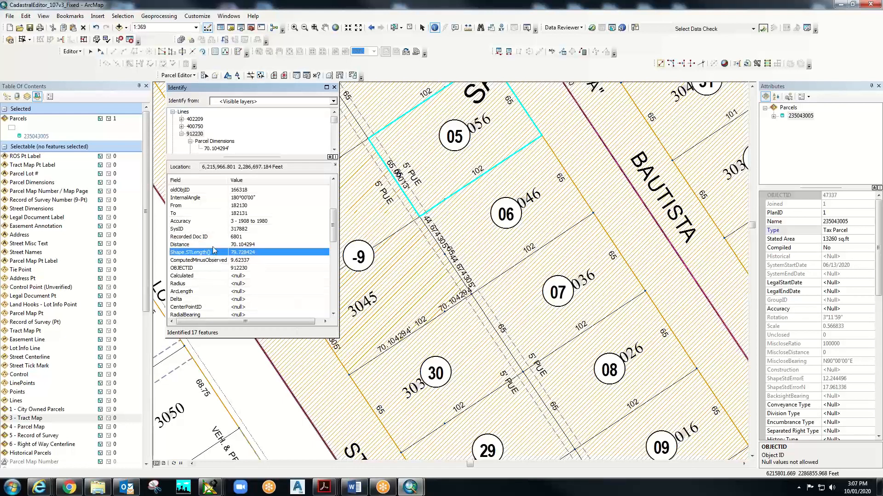
pyautogui.click(205, 246)
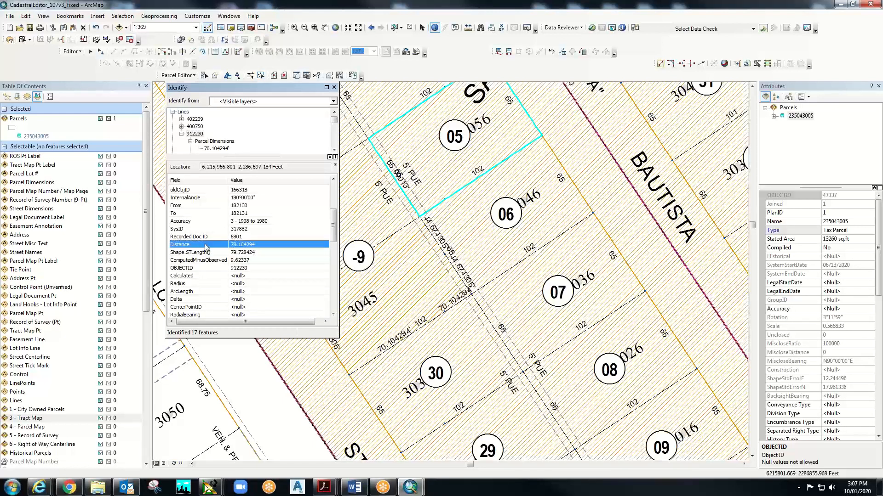
pyautogui.click(213, 148)
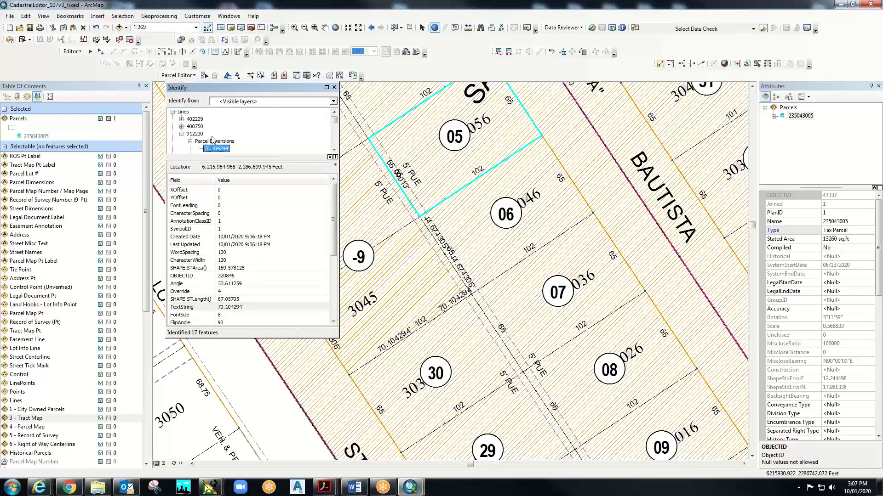
pyautogui.scroll(-1, 220, 141)
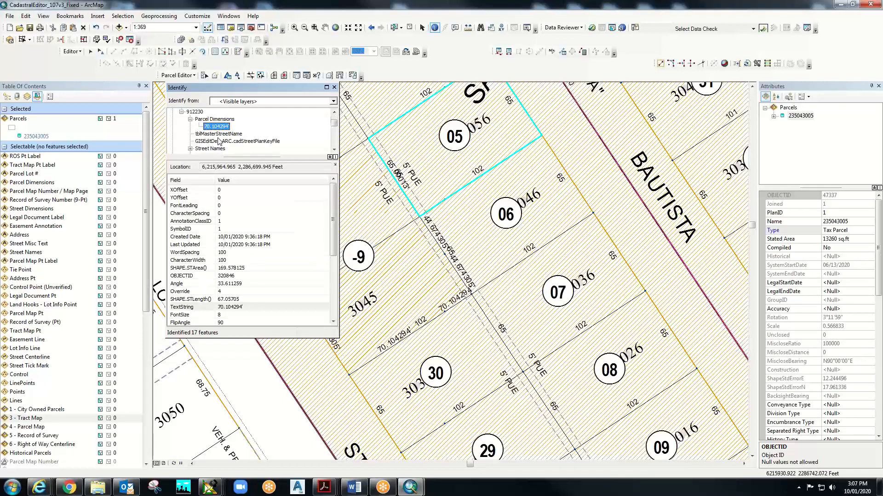
# - Change the 70.104294' dimension annotation's text to 102, then select the duplicate dimension labels
pyautogui.click(334, 87)
pyautogui.click(100, 51)
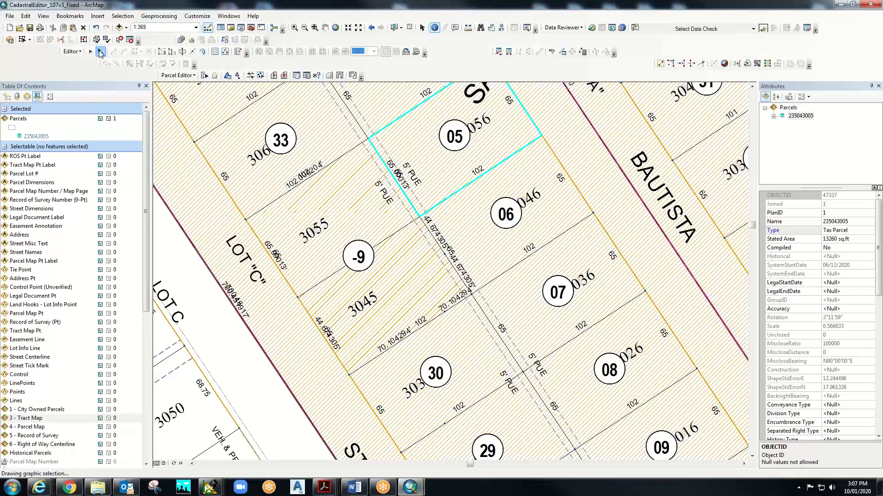
pyautogui.click(404, 336)
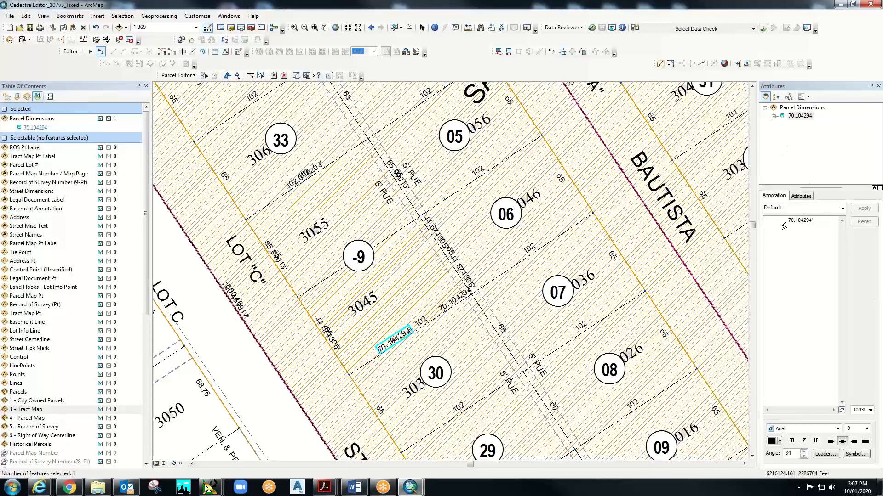
pyautogui.click(789, 221)
pyautogui.moveTo(788, 222); pyautogui.dragTo(827, 221)
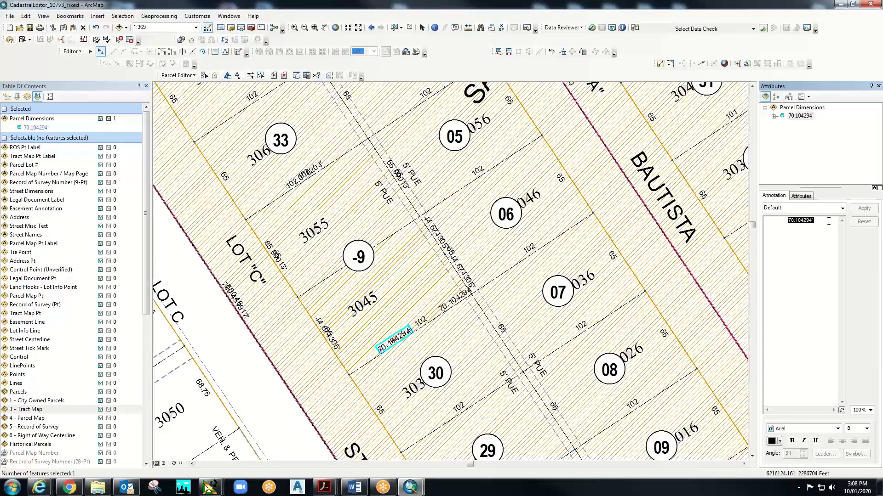
pyautogui.write('10')
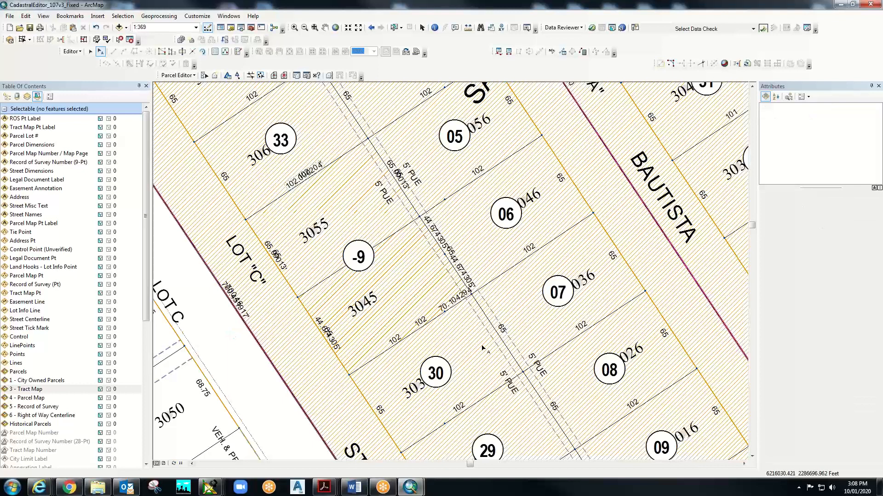
pyautogui.click(395, 342)
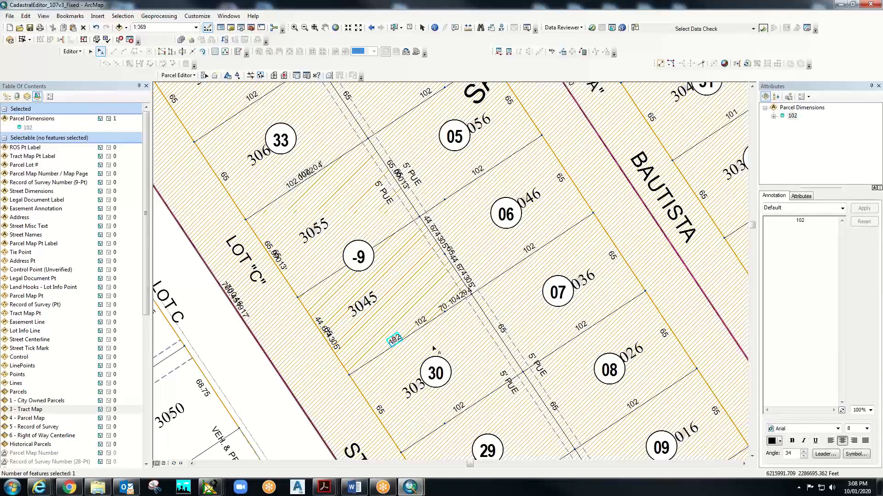
pyautogui.click(452, 306)
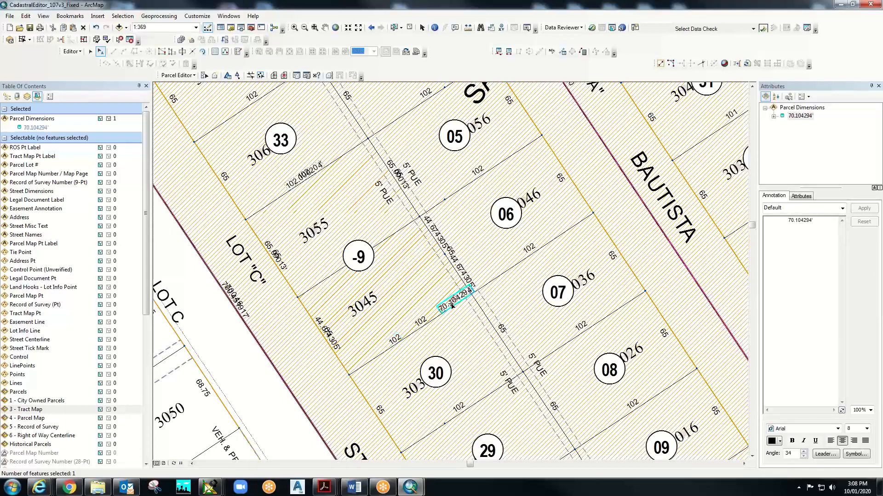
# - Delete the leftover 70.104294' dimension and the extra 102 label, keeping one 102
pyautogui.rightClick(453, 304)
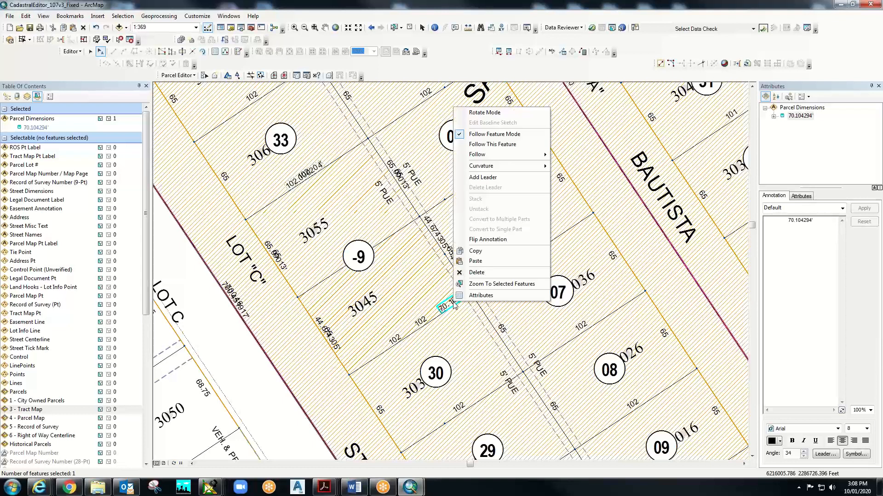
pyautogui.click(476, 272)
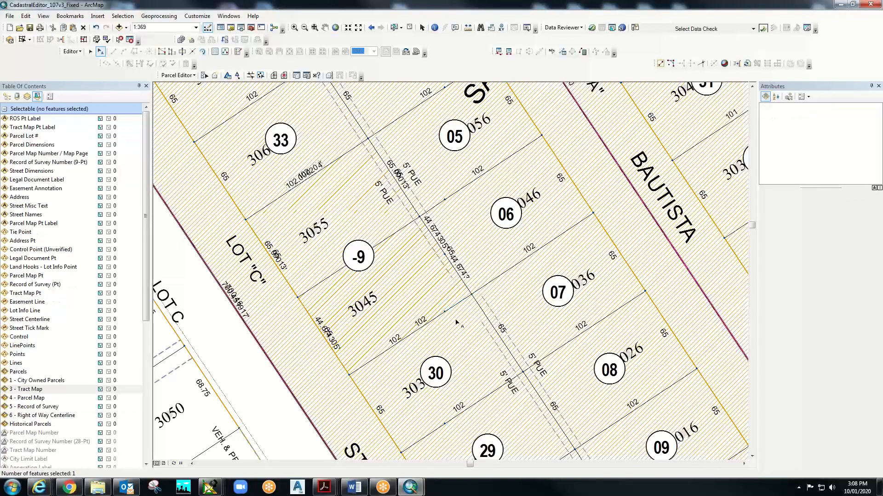
pyautogui.click(421, 322)
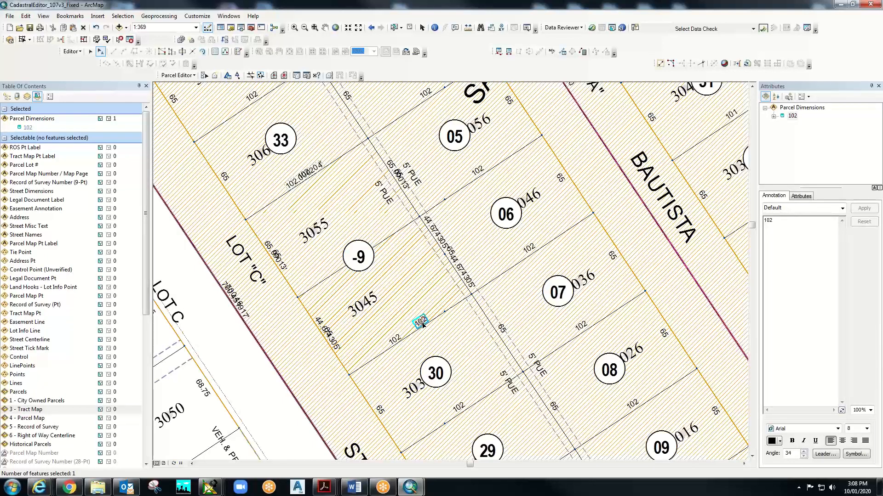
pyautogui.rightClick(422, 323)
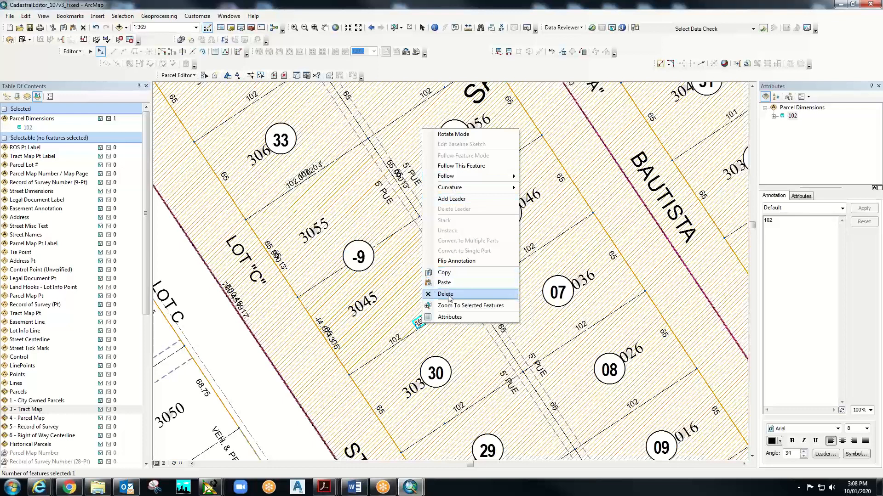
pyautogui.click(449, 299)
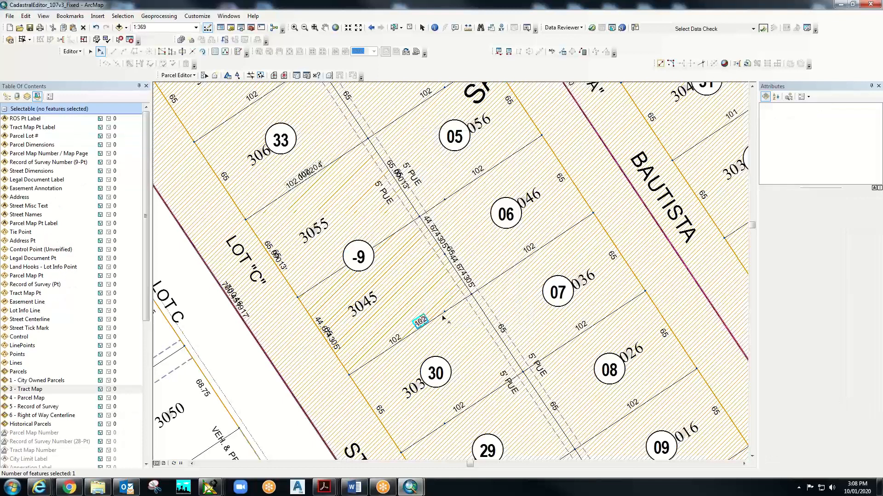
pyautogui.click(400, 341)
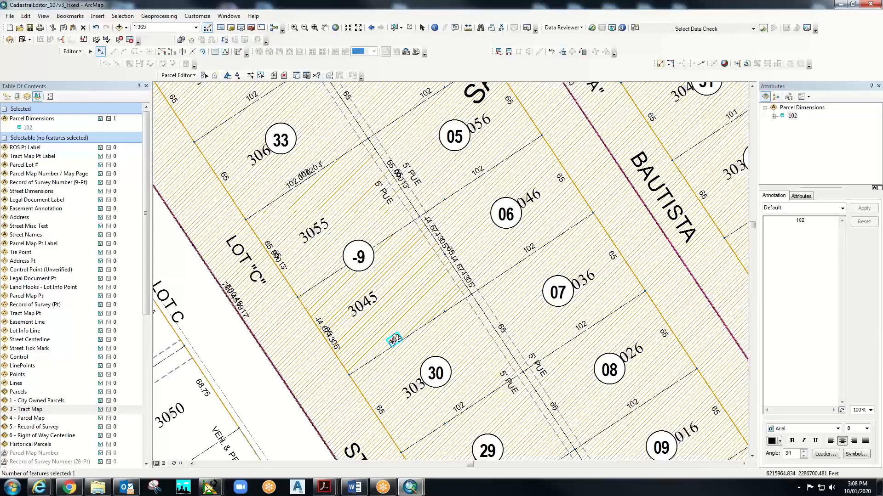
# - Copy the 102 annotation and paste it into the Parcel Dimensions target layer
pyautogui.click(22, 15)
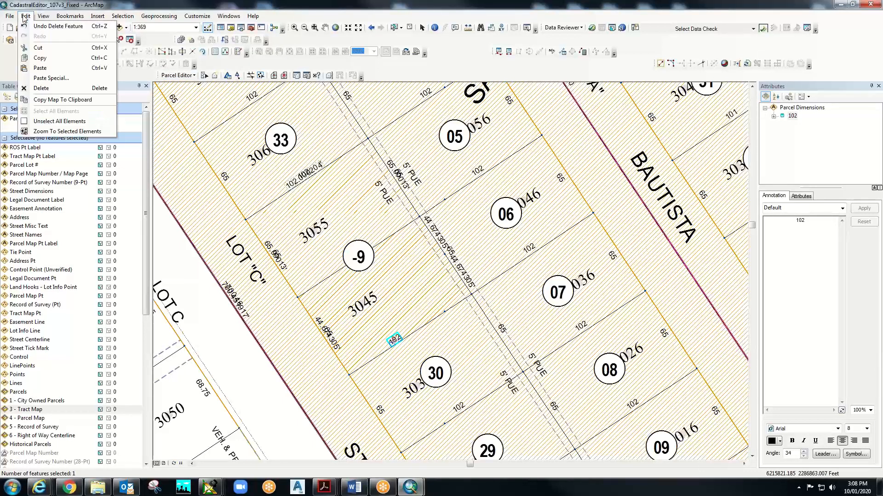
pyautogui.click(35, 58)
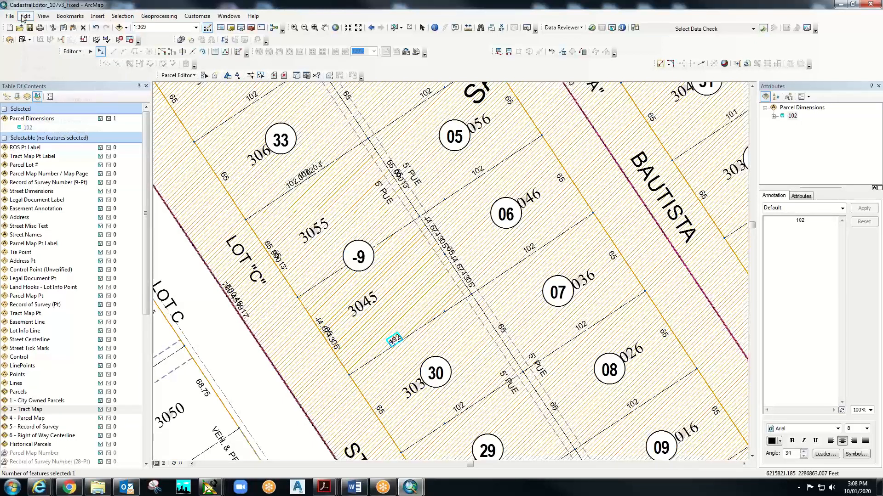
pyautogui.click(23, 16)
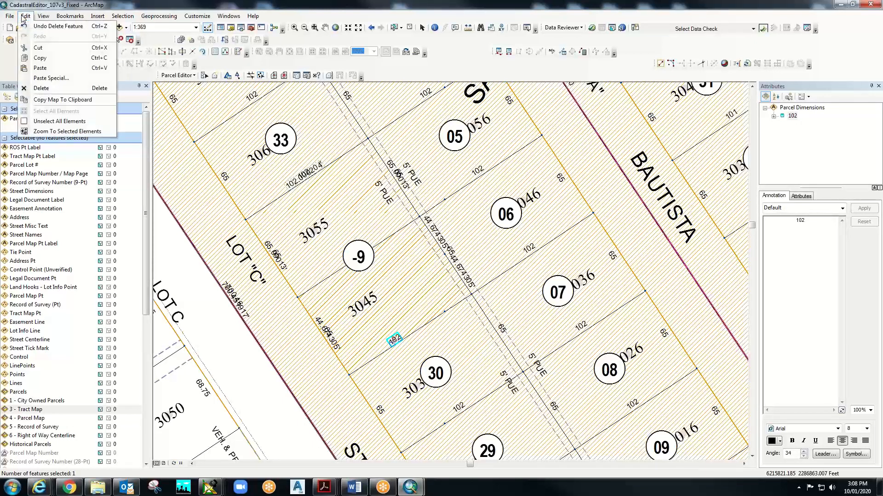
pyautogui.click(40, 68)
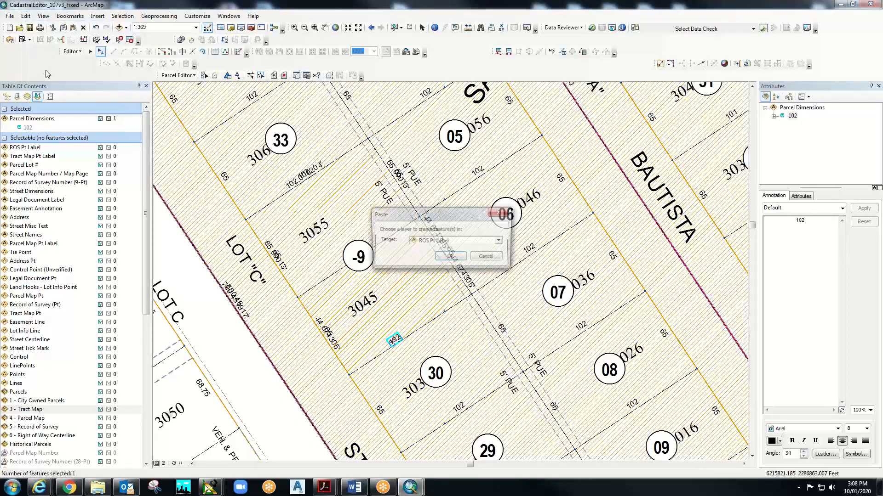
pyautogui.click(431, 242)
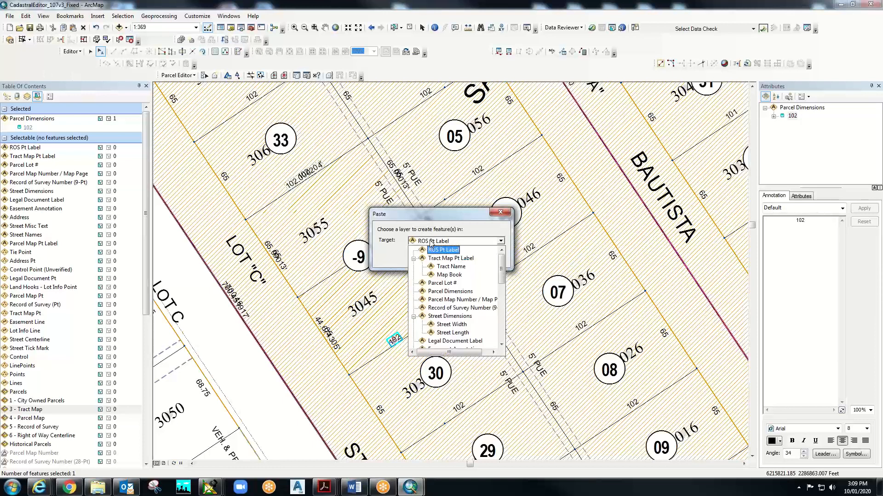
pyautogui.click(443, 292)
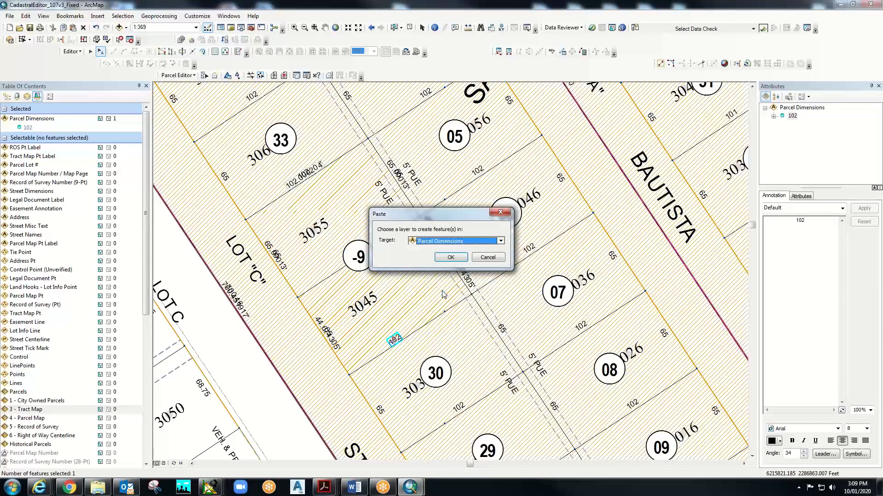
pyautogui.click(449, 258)
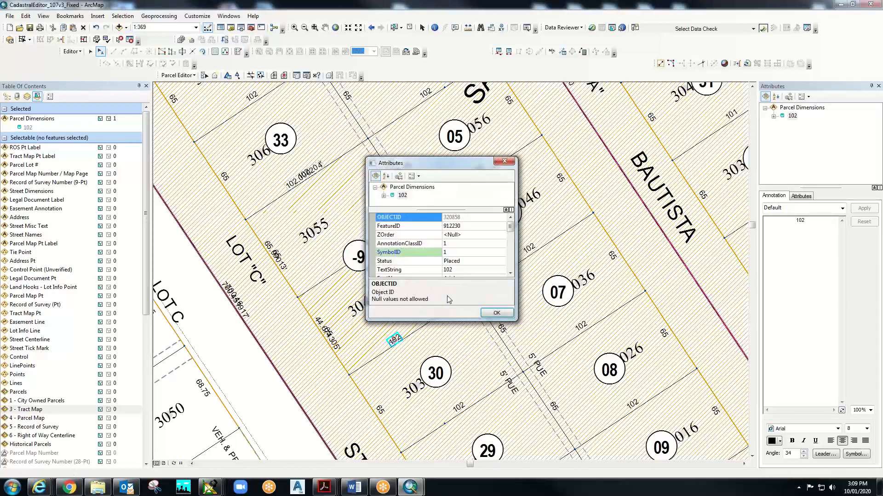
pyautogui.click(496, 314)
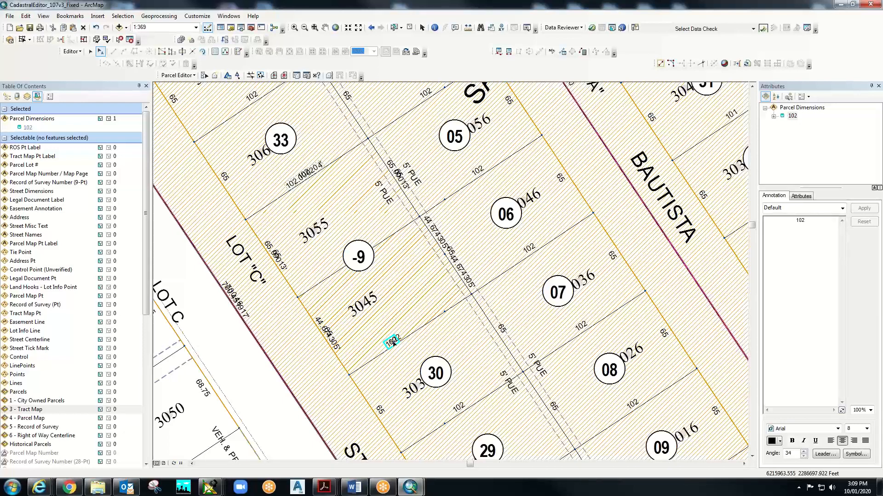
pyautogui.press('Delete')
# - Place the copied 102 lower-left on the lot line and view its linked parcel line 912230
pyautogui.click(355, 328)
pyautogui.rightClick(377, 353)
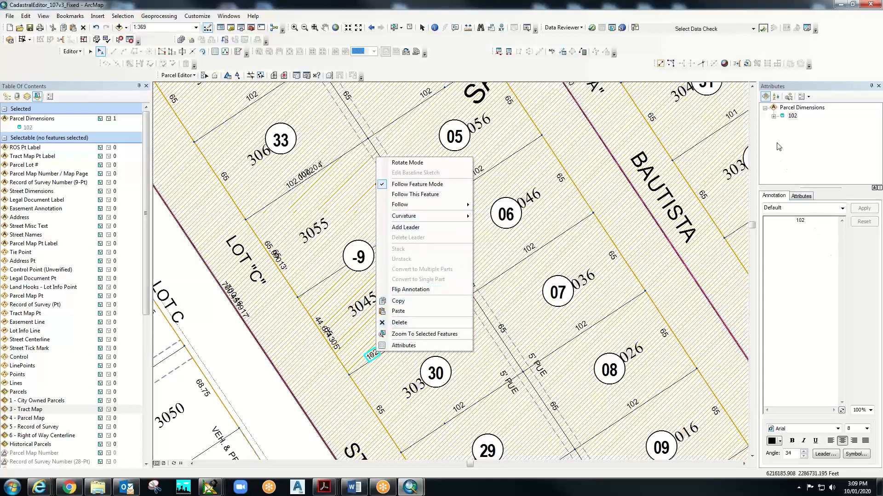
pyautogui.click(800, 196)
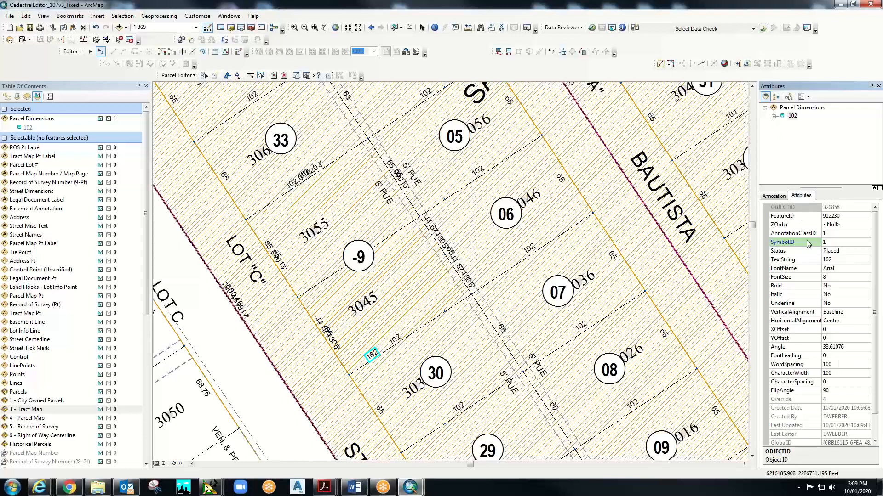
pyautogui.click(801, 218)
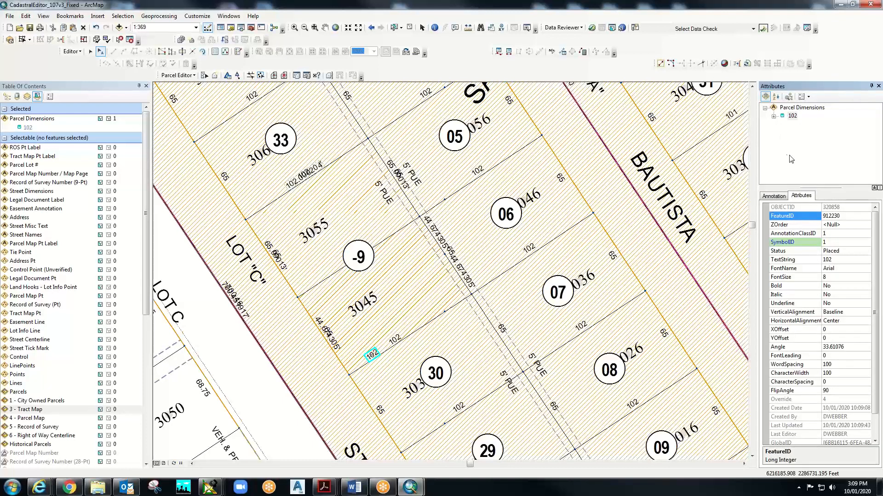
pyautogui.click(780, 116)
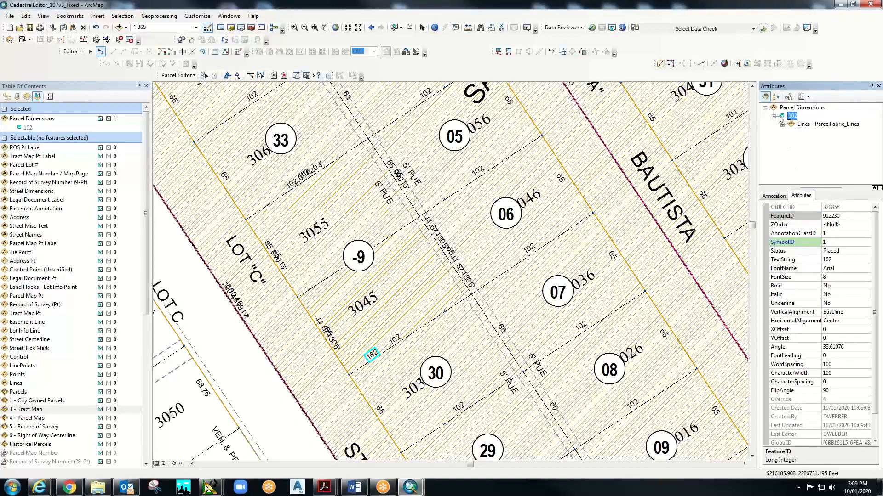
pyautogui.click(804, 124)
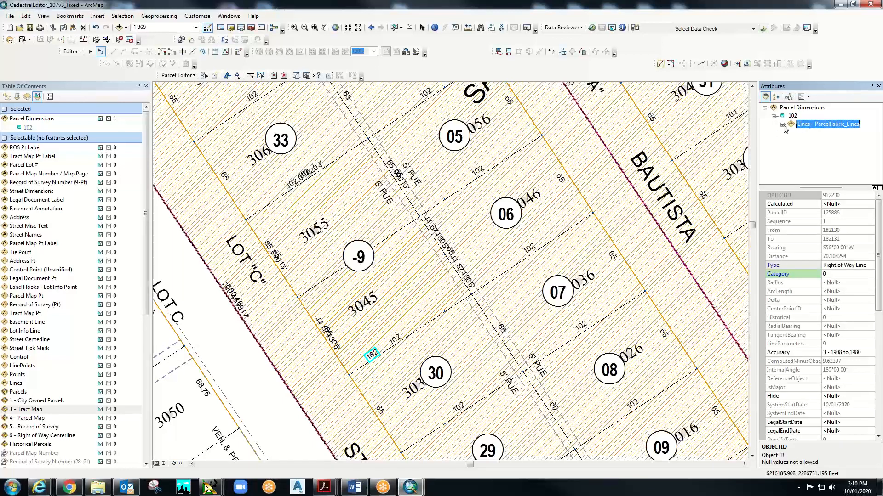
pyautogui.click(783, 124)
pyautogui.click(811, 135)
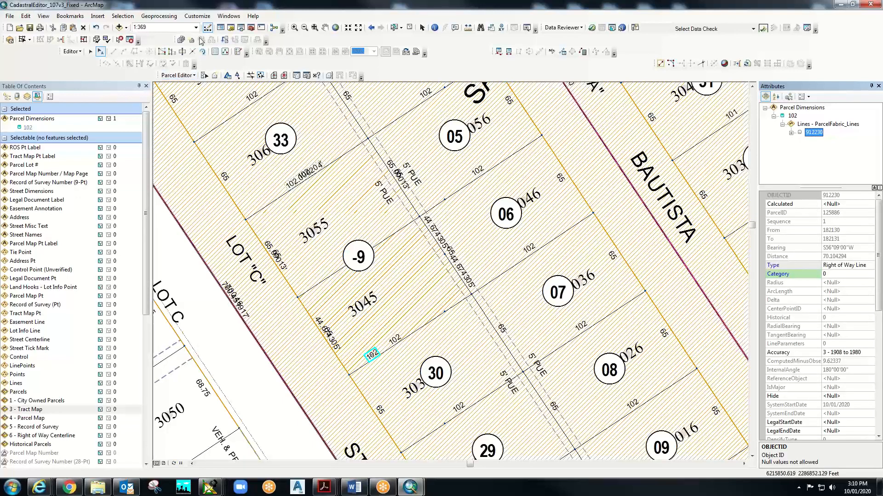
pyautogui.click(434, 28)
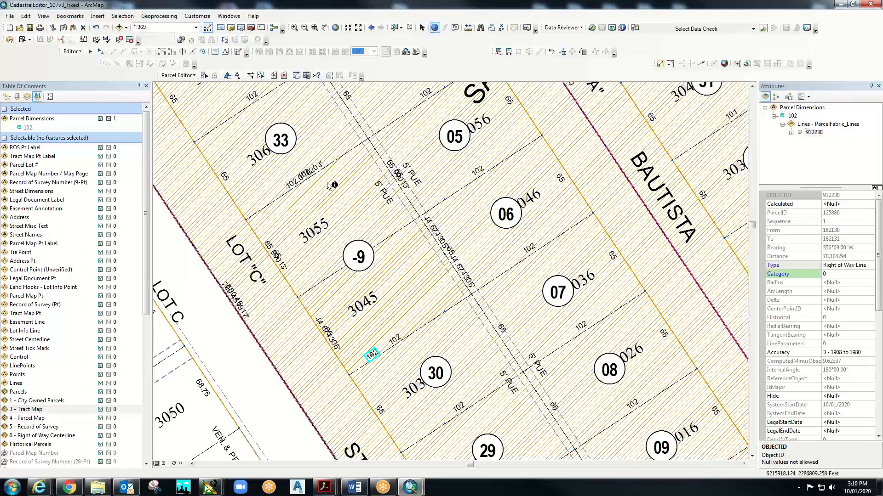
# - Identify line 912233 near parcel 33, move the results aside, then close them
pyautogui.click(274, 201)
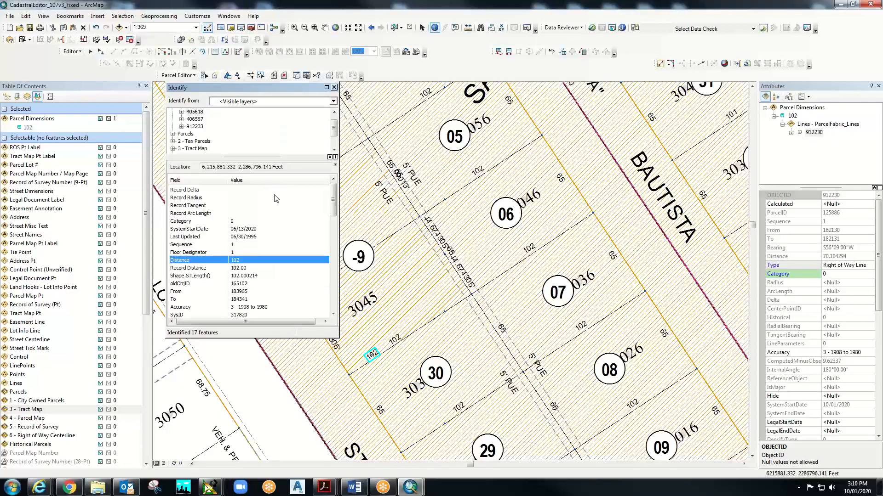
pyautogui.click(198, 127)
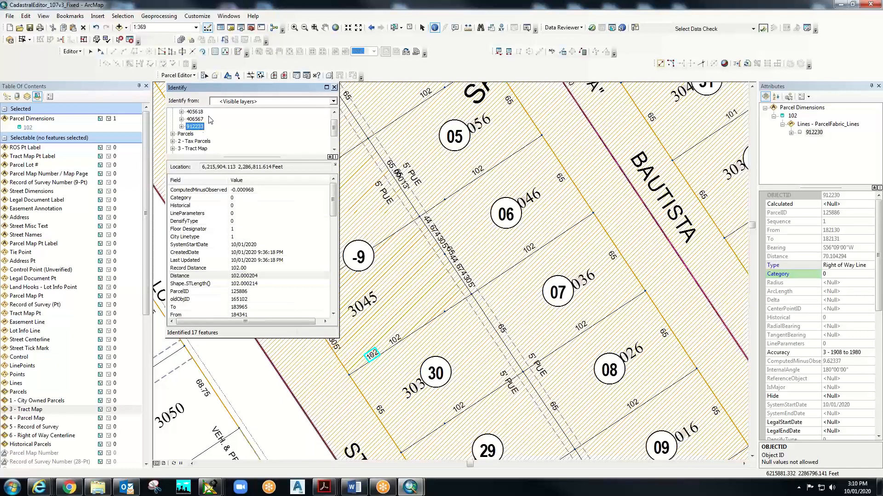
pyautogui.moveTo(178, 91); pyautogui.dragTo(126, 91)
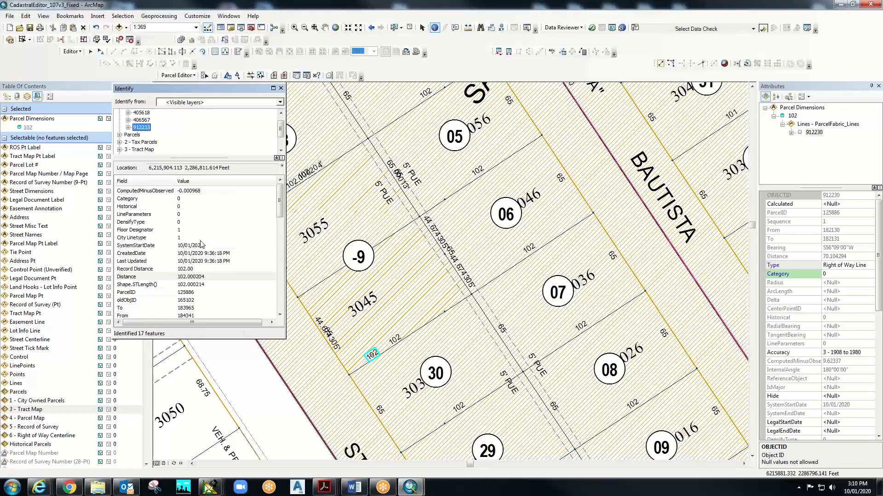
pyautogui.scroll(-3, 200, 244)
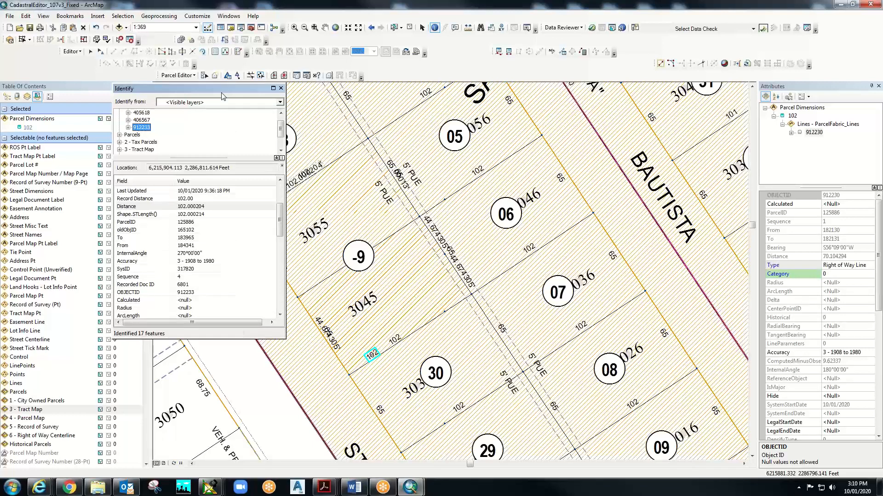
pyautogui.moveTo(222, 88); pyautogui.dragTo(153, 97)
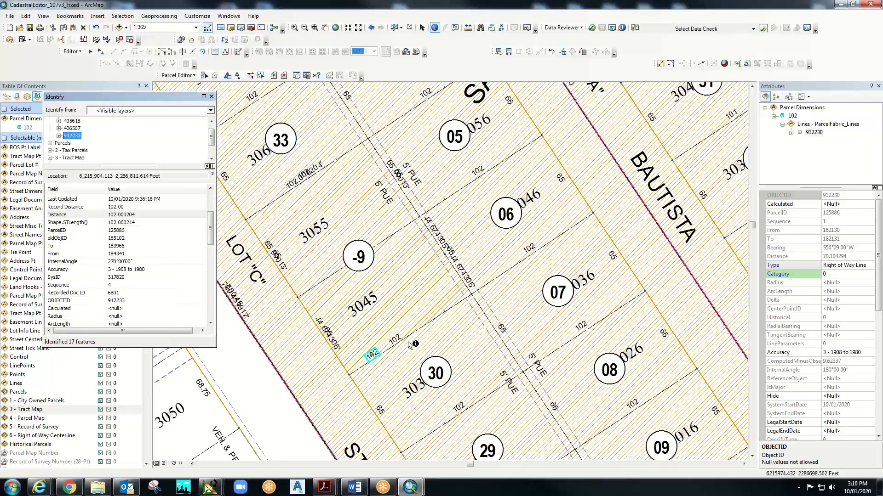
pyautogui.click(211, 96)
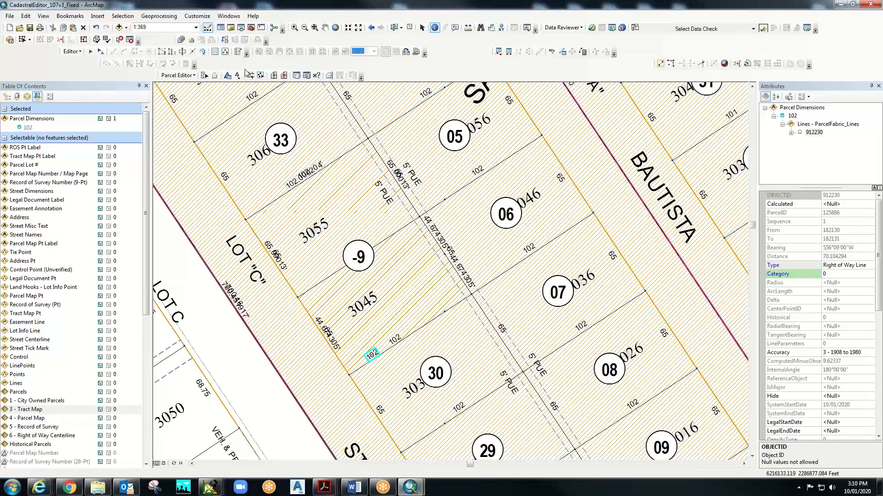
# - Put the 102 label in Follow Feature Mode and slide it along its line below 3045
pyautogui.click(100, 51)
pyautogui.rightClick(376, 354)
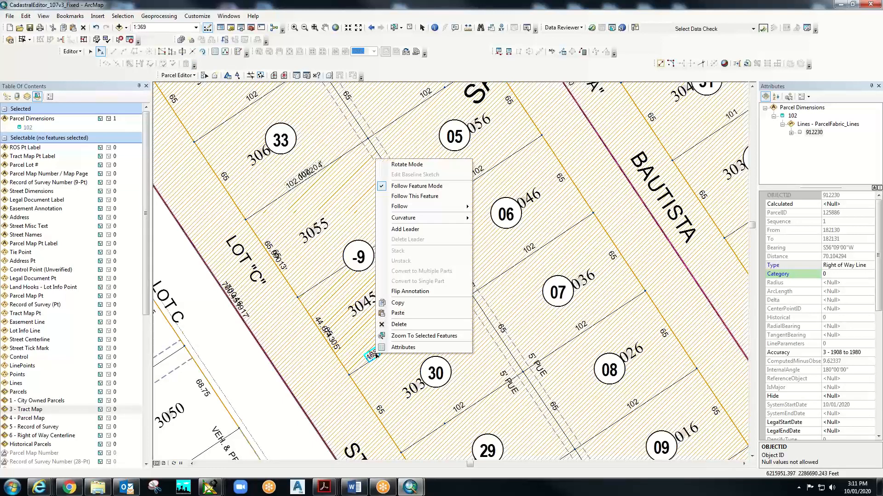
pyautogui.click(420, 188)
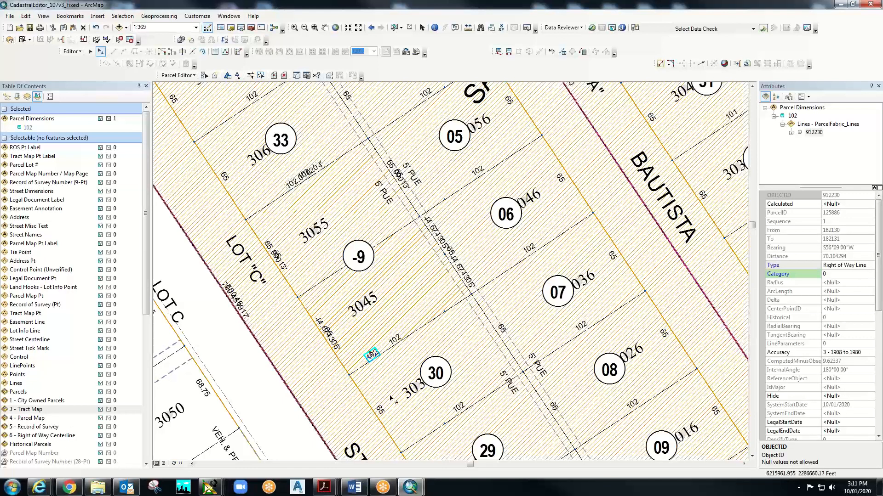
pyautogui.moveTo(373, 356); pyautogui.dragTo(406, 349)
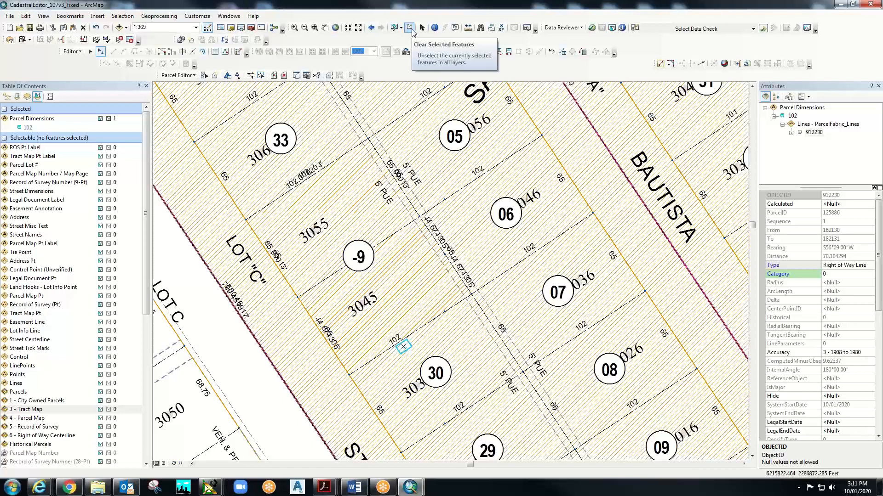
# - Clear the feature selection, then identify the lot line's boundary features and close the results
pyautogui.click(416, 52)
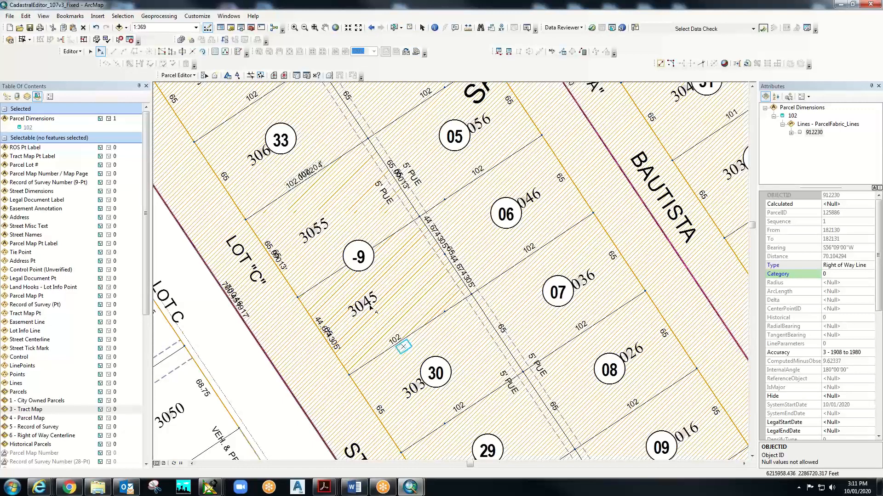
pyautogui.click(408, 29)
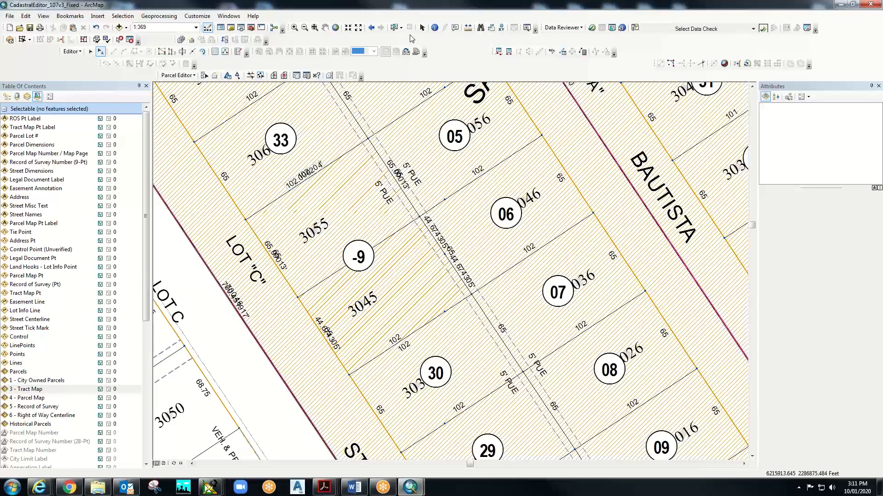
pyautogui.click(434, 28)
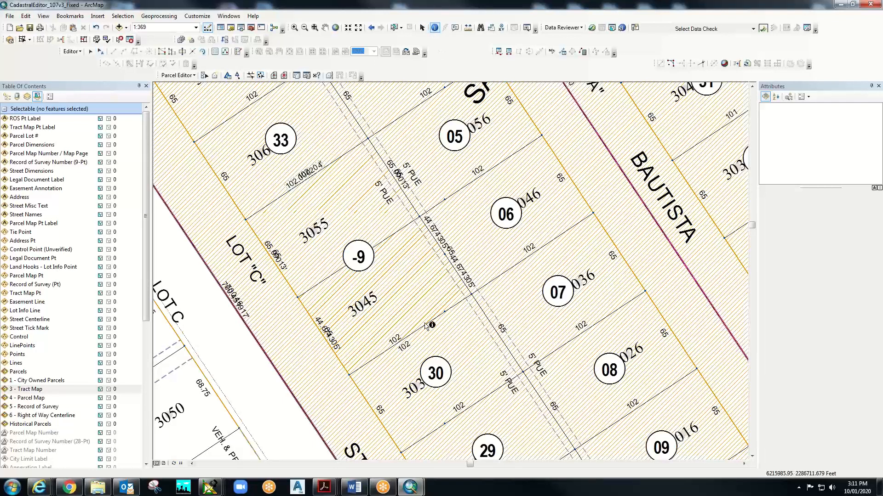
pyautogui.click(427, 326)
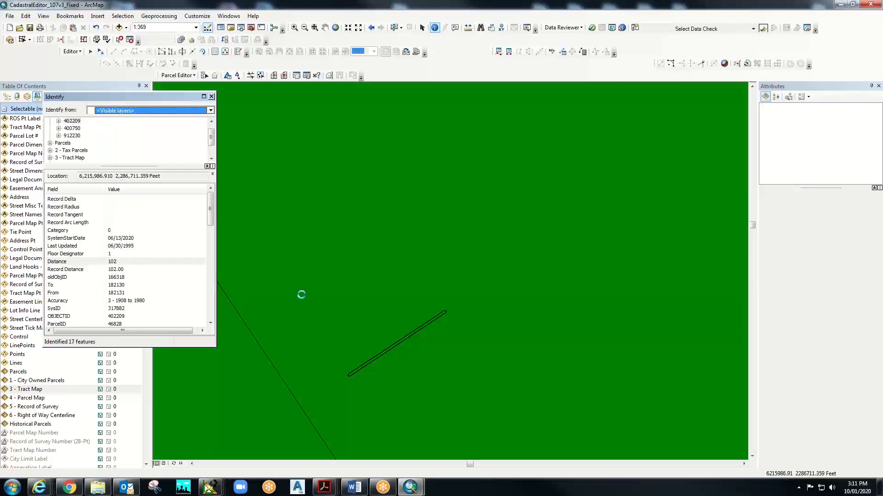
pyautogui.click(129, 260)
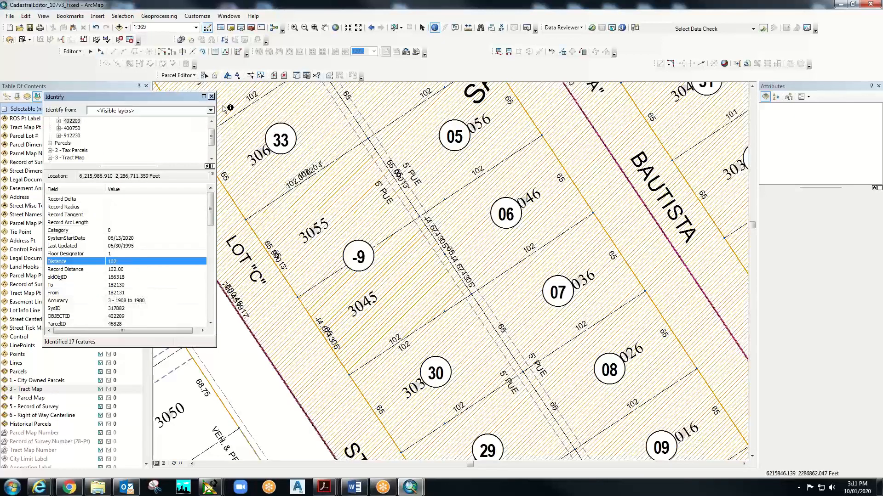
pyautogui.click(211, 96)
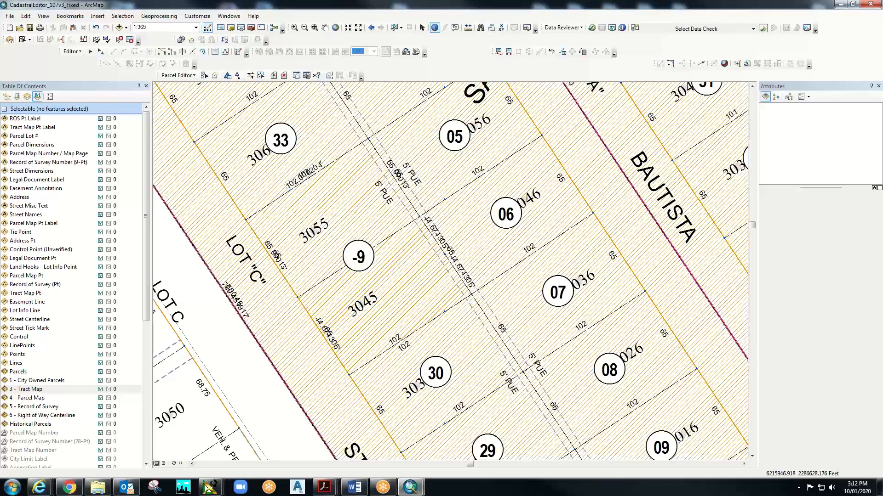
# - Select the Parcel Map Number / Map Page layer and zoom to 1:300 around parcel -9's lots
pyautogui.moveTo(376, 494)
pyautogui.click(25, 154)
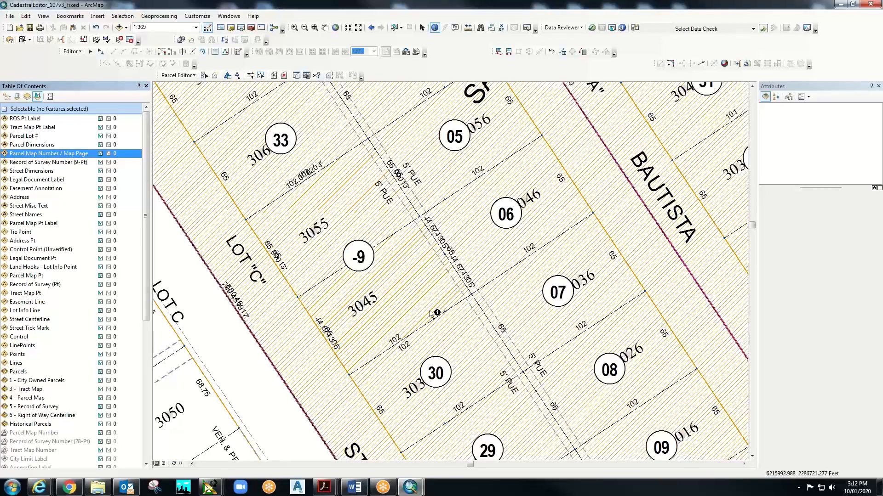
pyautogui.scroll(-1, 435, 310)
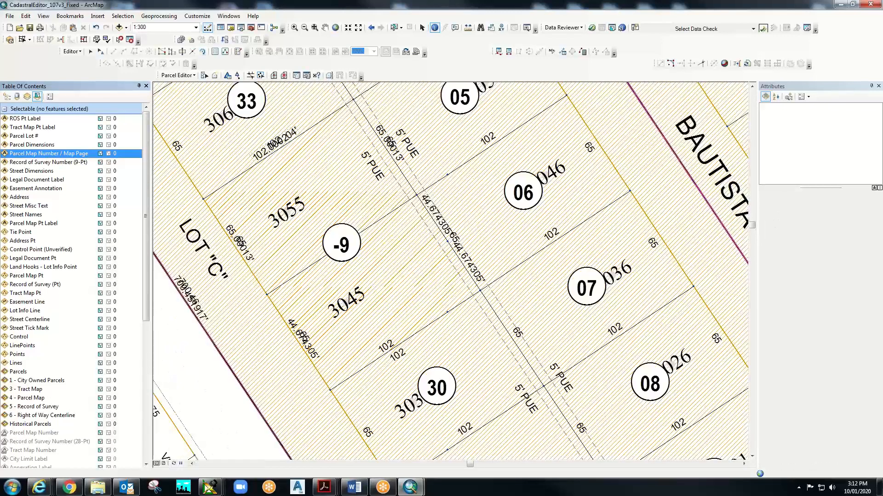
pyautogui.click(211, 489)
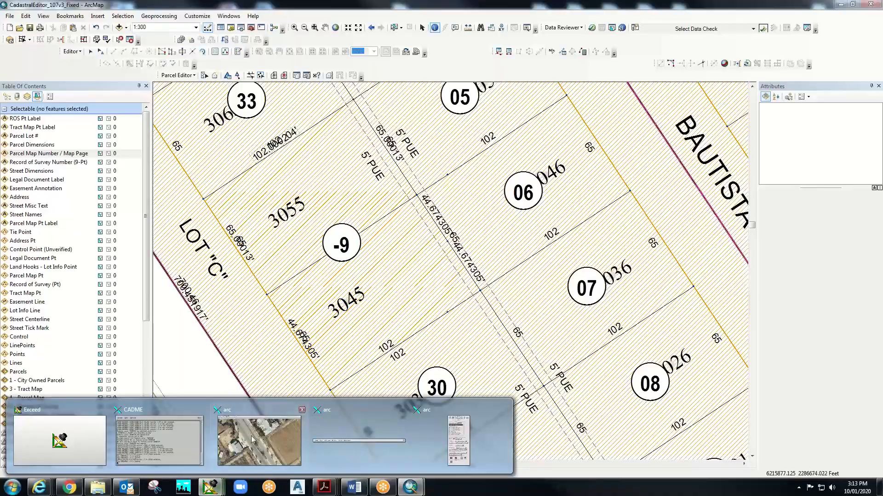
pyautogui.moveTo(249, 435)
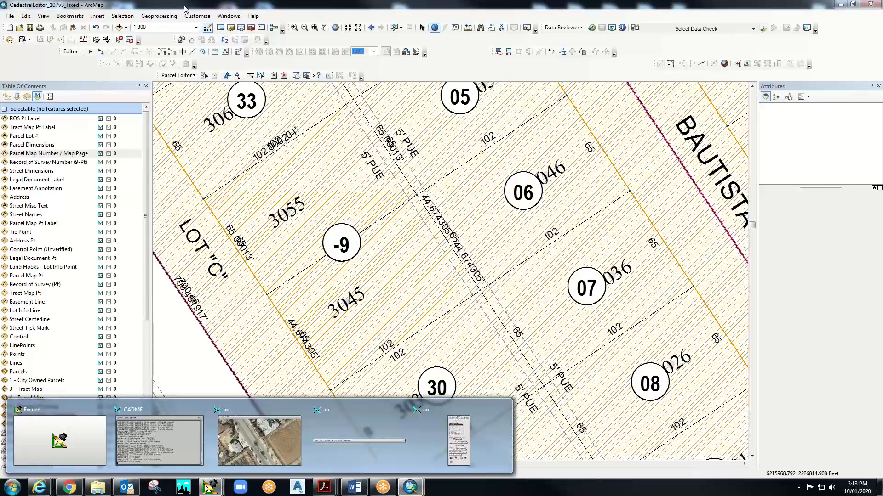
# - Save the current parcel -9 view as a bookmark named 'Merge Sample'
pyautogui.click(77, 18)
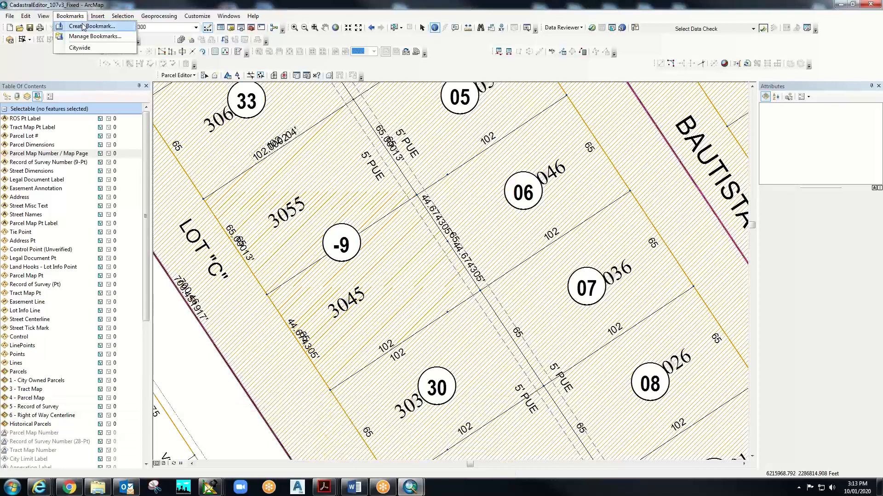
pyautogui.click(83, 26)
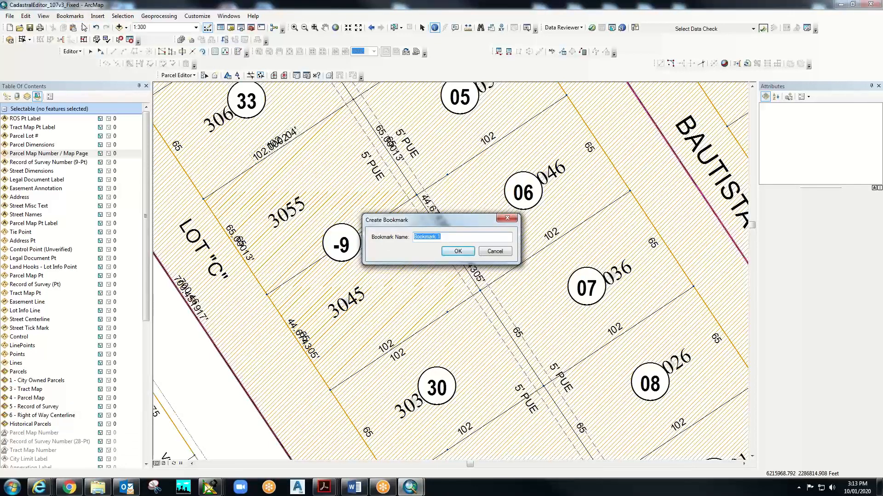
pyautogui.write('M')
pyautogui.write('erge SAm')
pyautogui.write('ample')
pyautogui.click(458, 252)
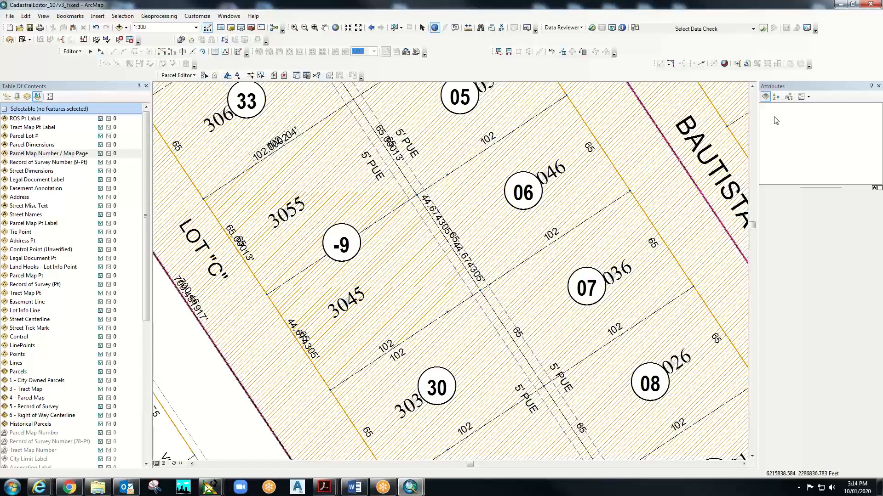
# - Search Find's Locations tab for the Riverside and Elizabeth intersection and pick the best match
pyautogui.hotkey('ctrl', 'f')
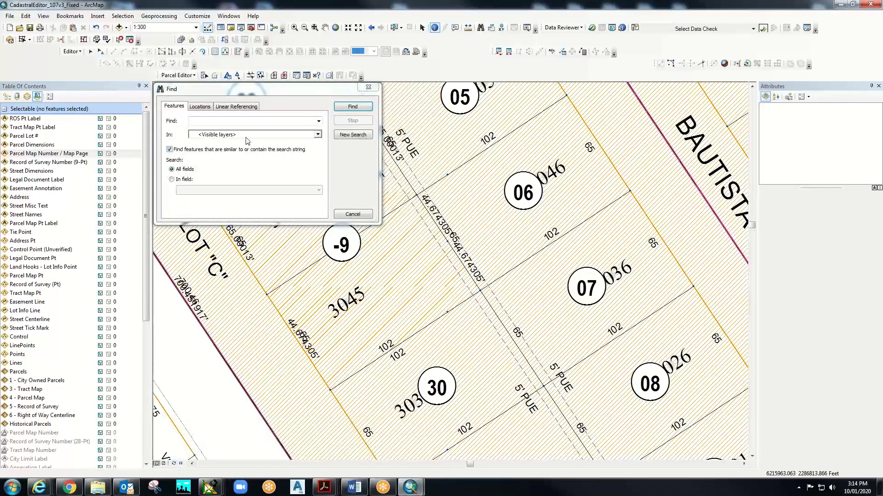
pyautogui.click(207, 109)
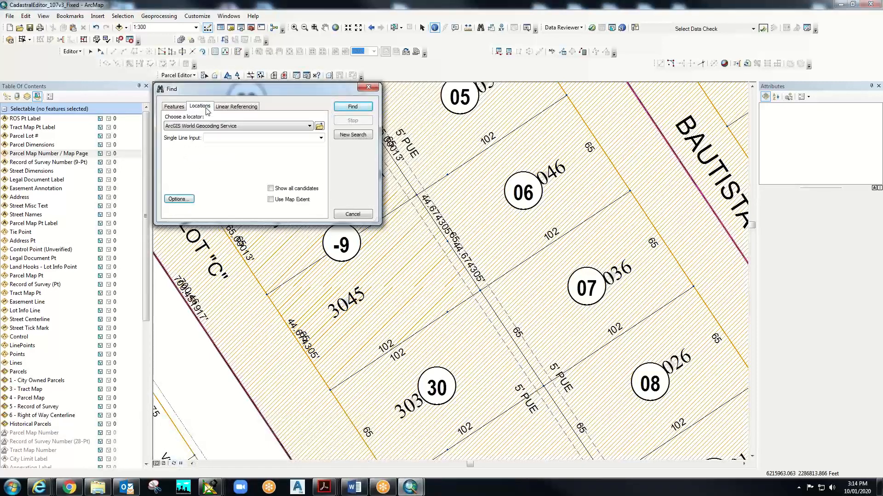
pyautogui.click(220, 136)
pyautogui.click(352, 107)
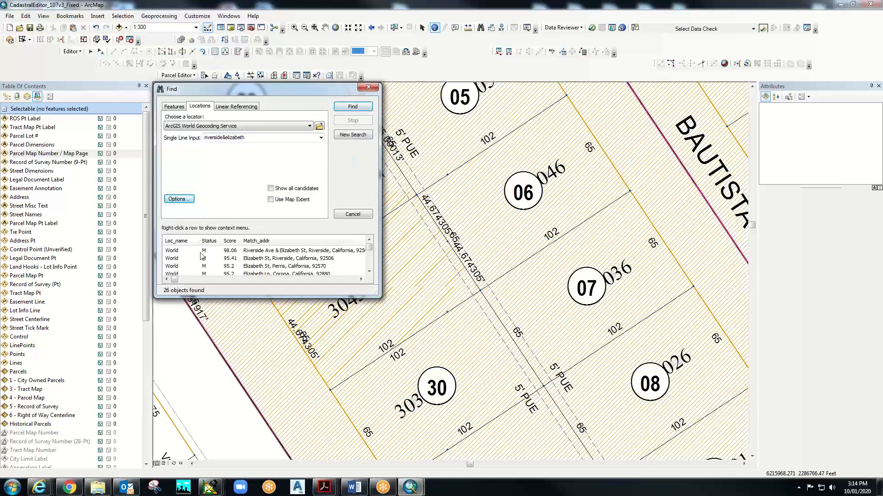
pyautogui.click(174, 251)
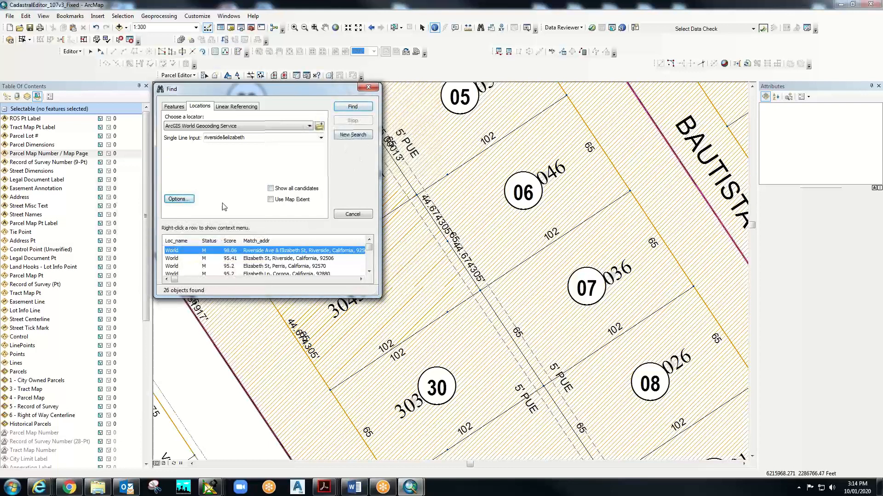
# - Zoom to the top intersection result, then box-zoom onto the lots beside the cul-de-sac
pyautogui.rightClick(232, 253)
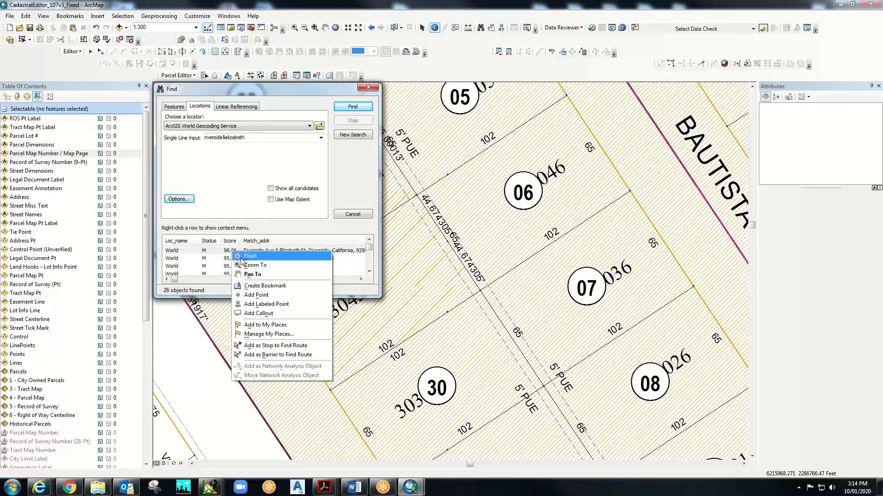
pyautogui.click(255, 265)
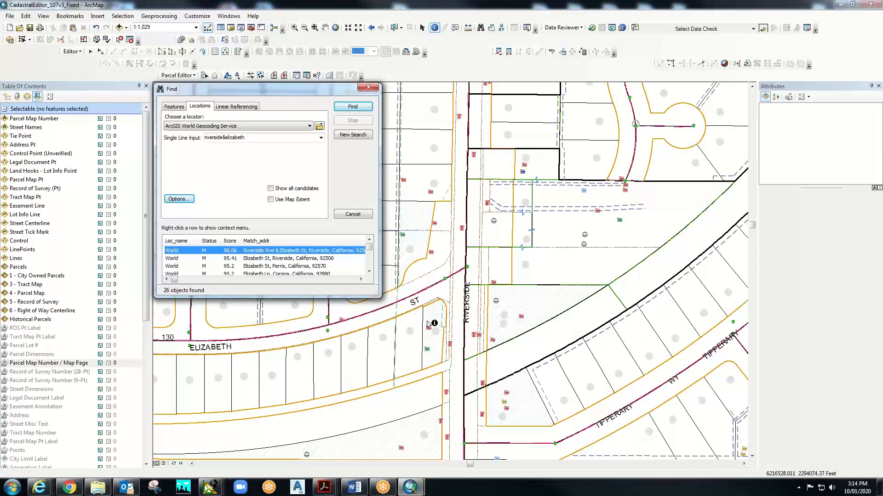
pyautogui.click(368, 88)
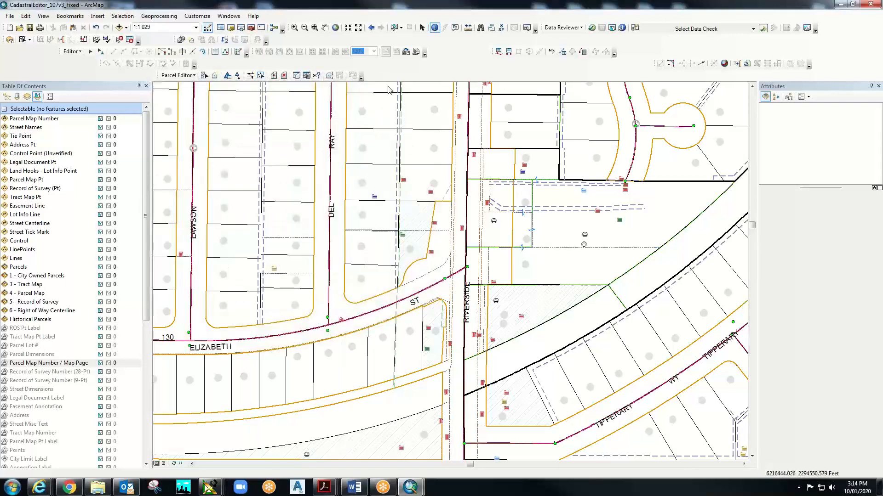
pyautogui.click(295, 28)
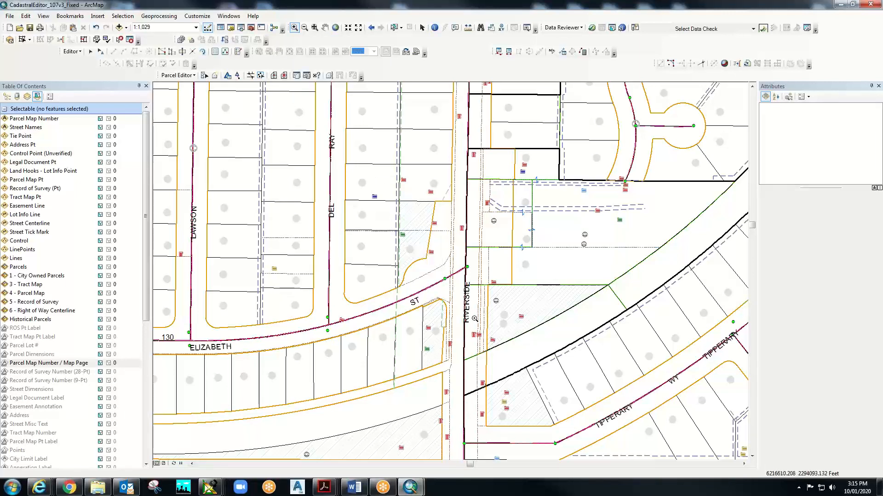
pyautogui.moveTo(371, 172); pyautogui.dragTo(480, 326)
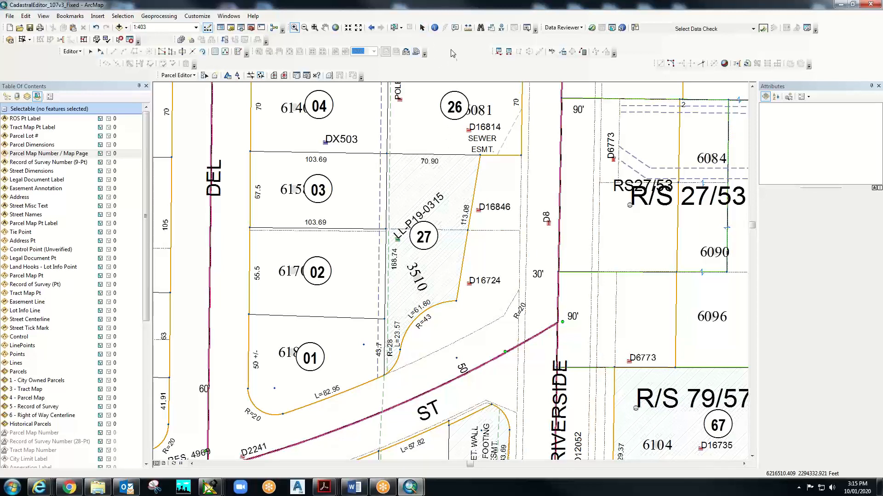
# - Identify the features at parcel 27's LL-P19-0315 lot line adjustment label
pyautogui.click(434, 28)
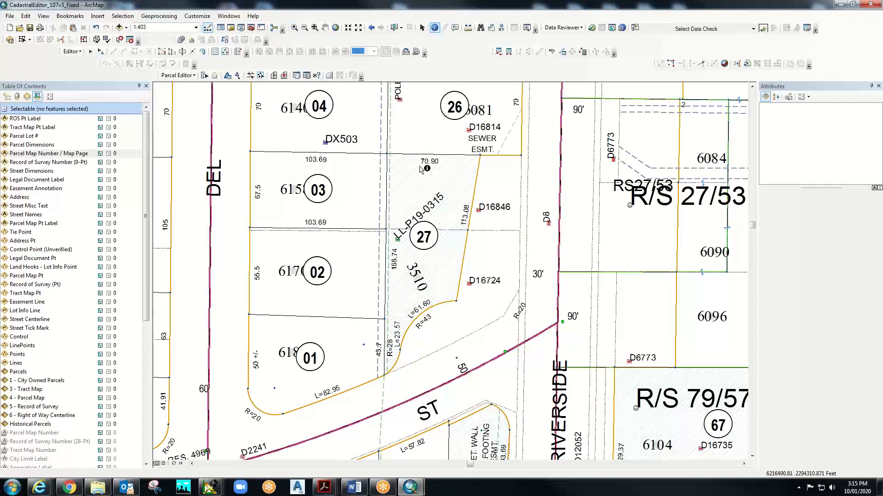
pyautogui.click(434, 208)
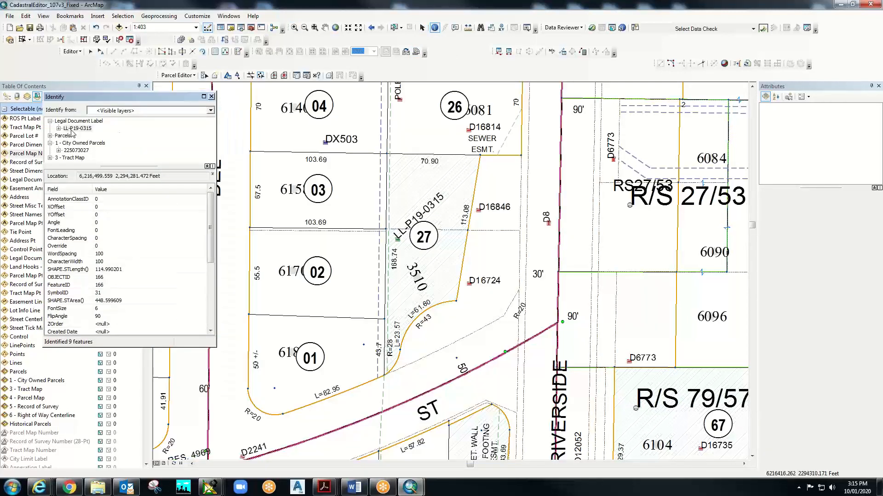
pyautogui.click(74, 128)
pyautogui.click(397, 239)
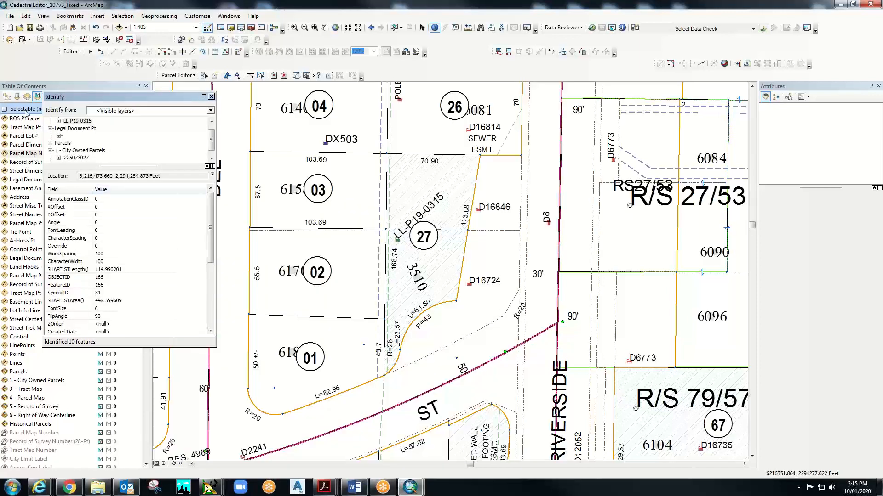
# - Expand LL-P19-0315 to inspect its related Legal Document Pt's Document No and Sub-Type
pyautogui.click(65, 136)
pyautogui.click(69, 121)
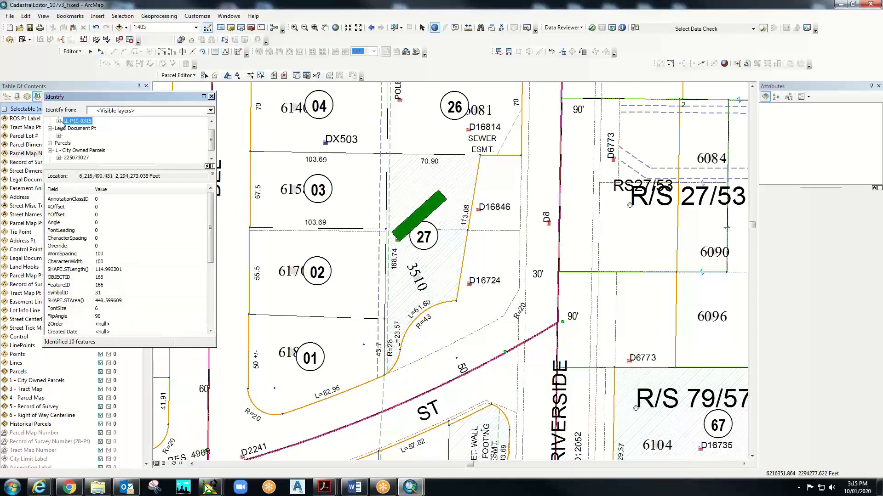
pyautogui.click(58, 121)
pyautogui.click(71, 129)
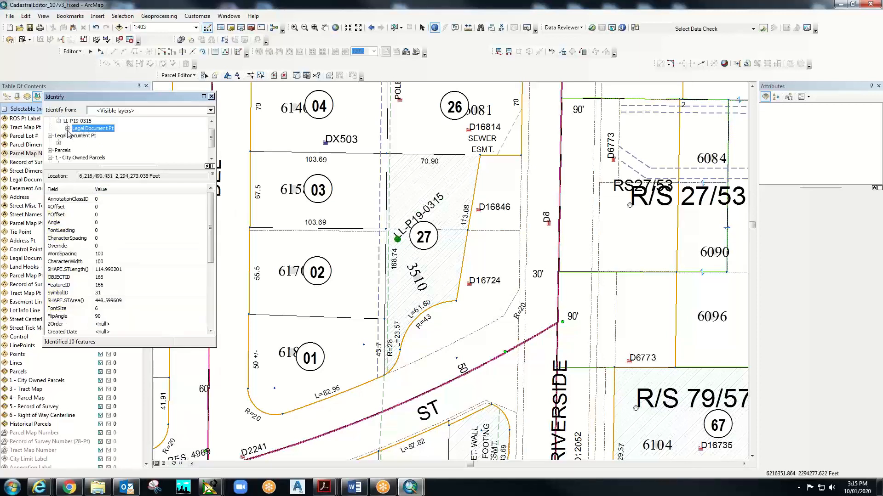
pyautogui.click(67, 128)
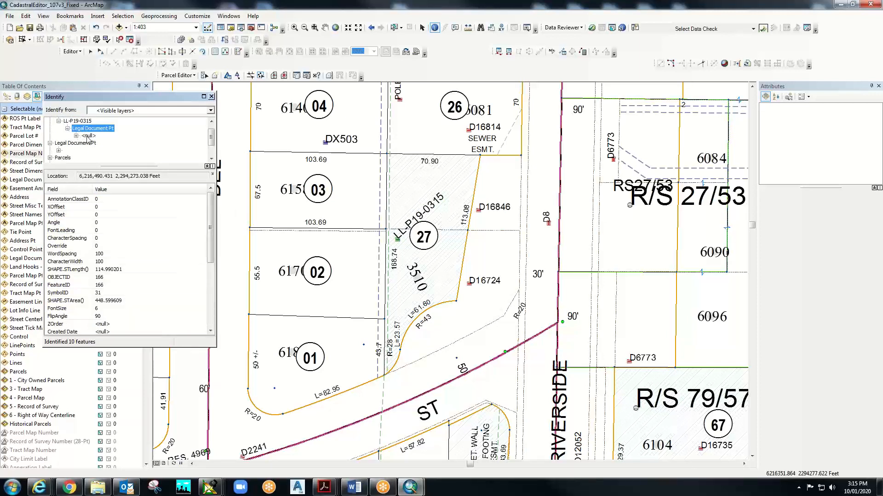
pyautogui.click(88, 136)
pyautogui.click(87, 129)
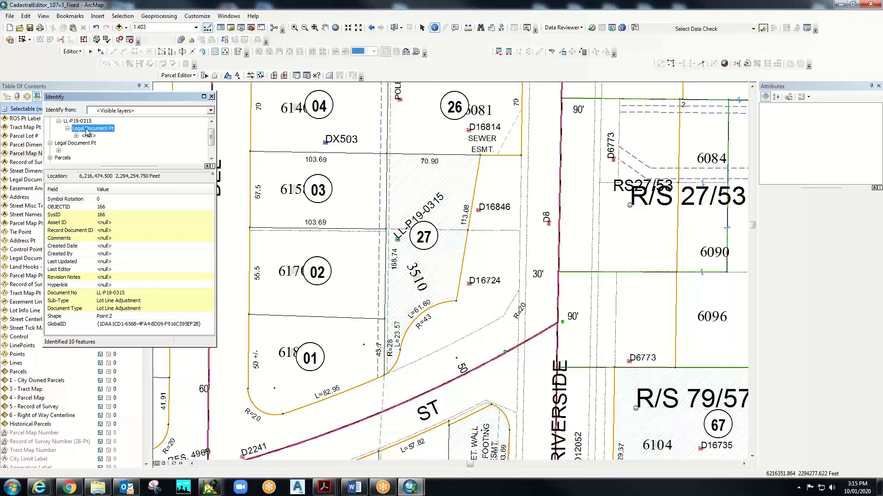
pyautogui.click(88, 135)
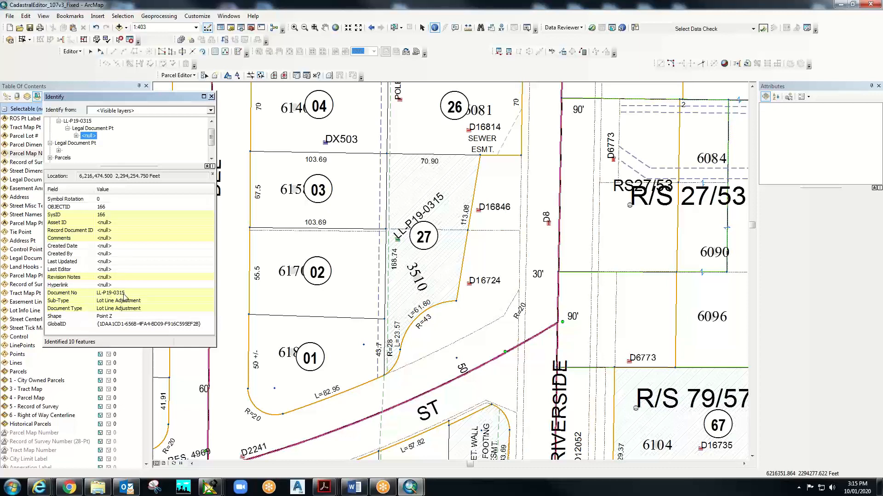
pyautogui.click(85, 122)
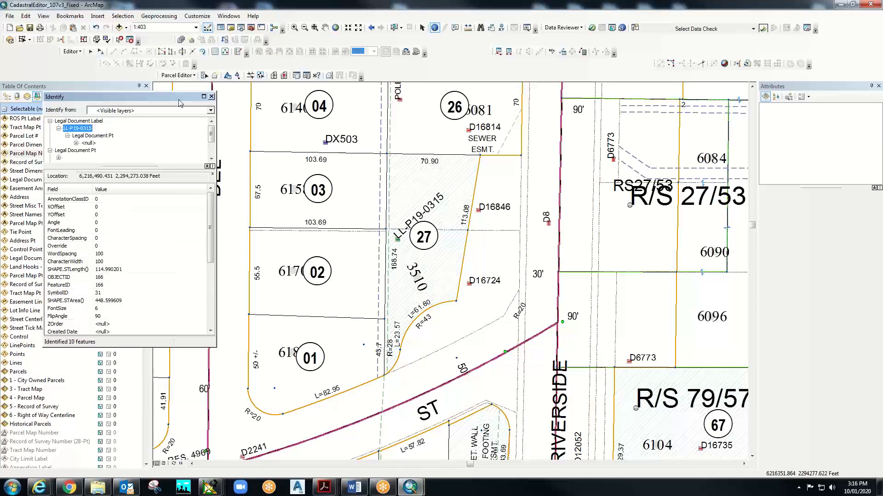
# - Jump to the Merge Sample bookmark around parcel -9 and close the Identify results
pyautogui.click(69, 17)
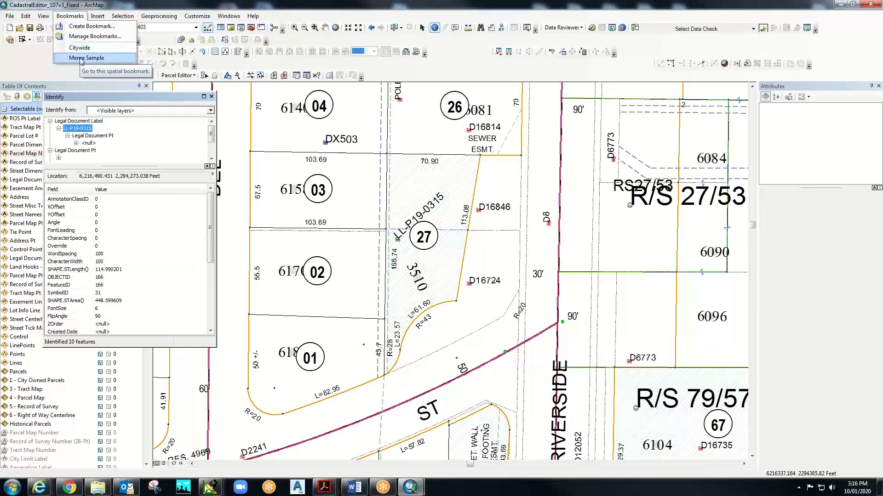
pyautogui.click(79, 57)
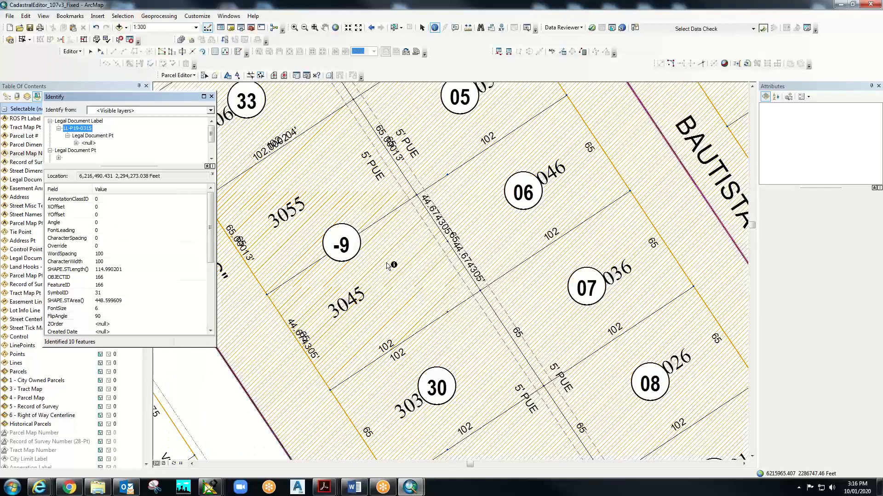
pyautogui.click(212, 97)
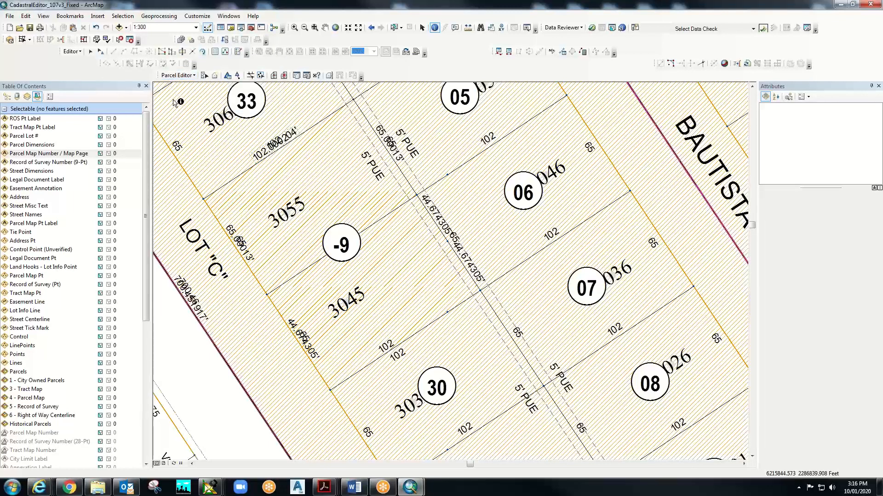
# - Open Create Features and choose the Legal Document Pt Lot Line Adjustment template
pyautogui.rightClick(412, 72)
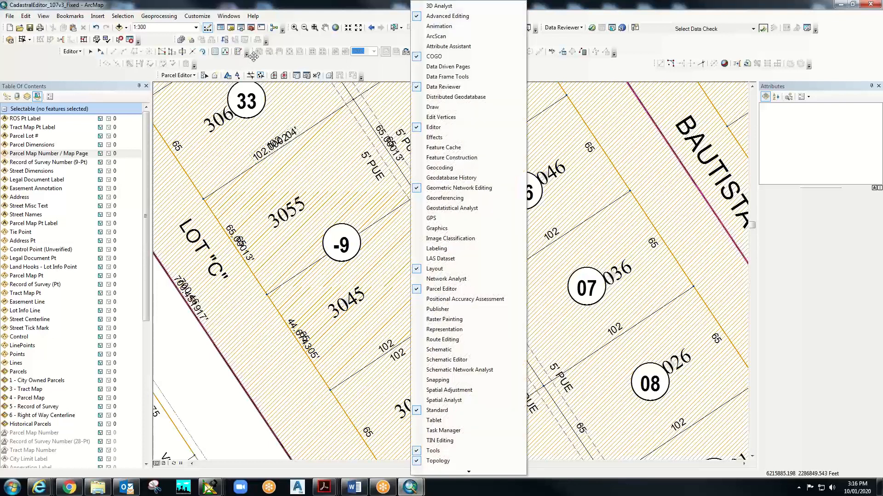
pyautogui.click(385, 71)
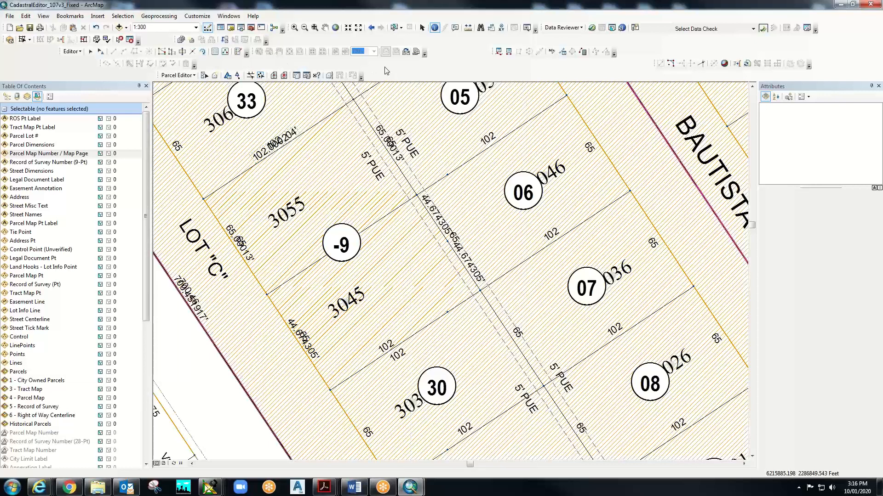
pyautogui.click(240, 55)
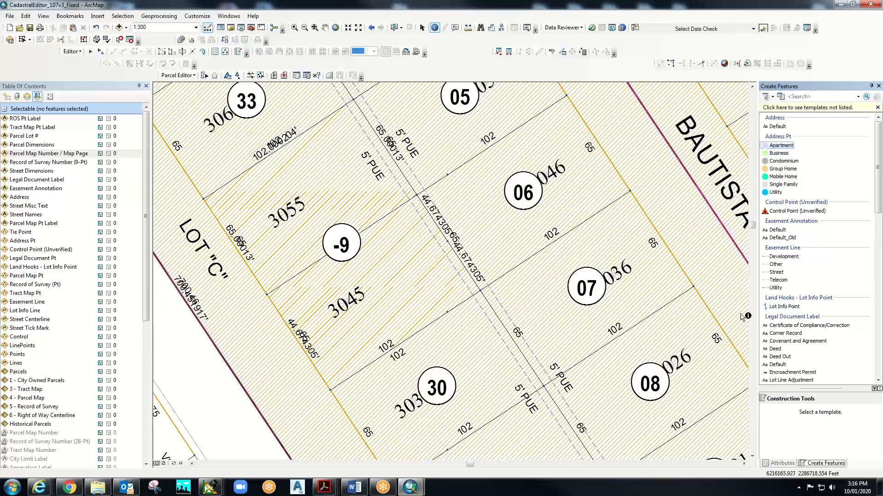
pyautogui.scroll(-3, 784, 306)
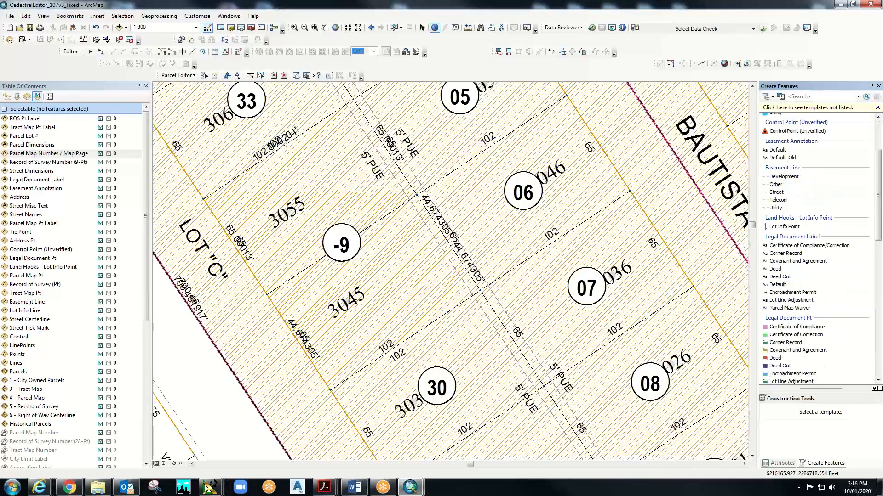
pyautogui.scroll(-2, 794, 367)
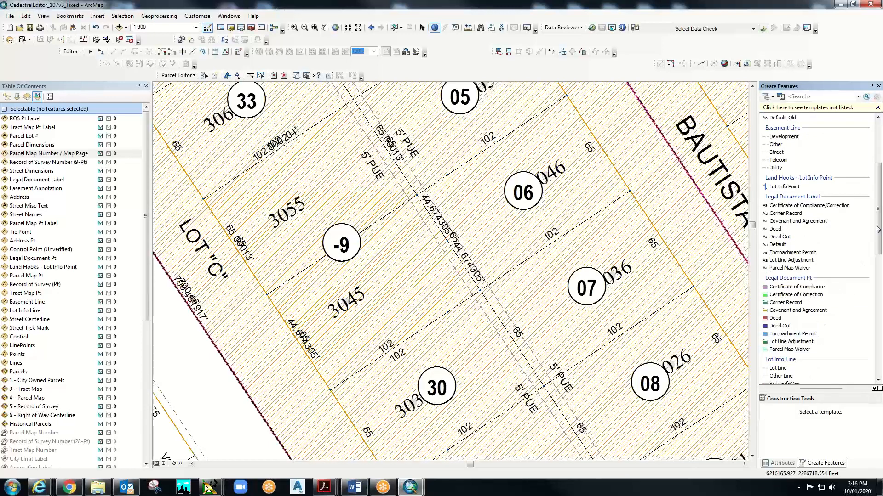
pyautogui.moveTo(878, 228); pyautogui.dragTo(879, 259)
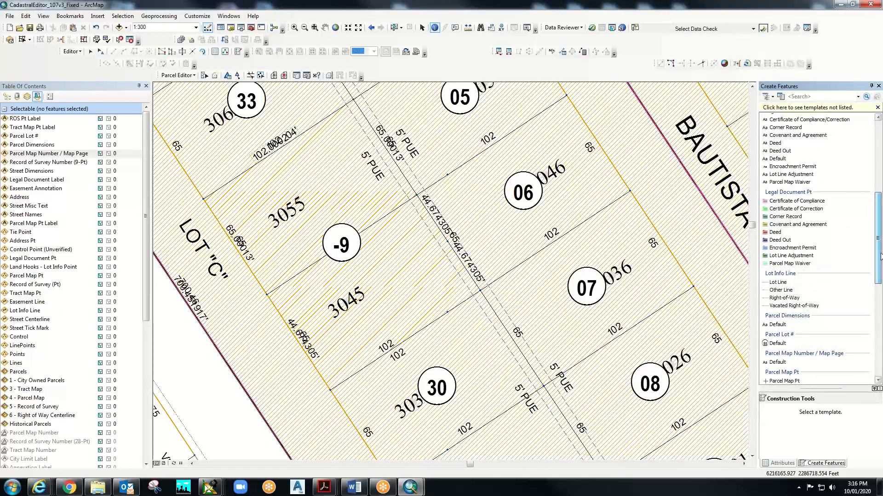
pyautogui.click(767, 257)
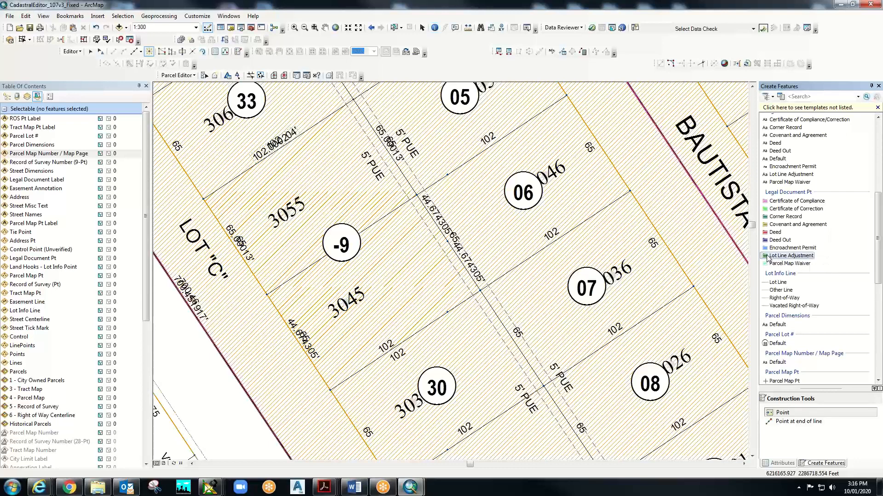
pyautogui.rightClick(767, 258)
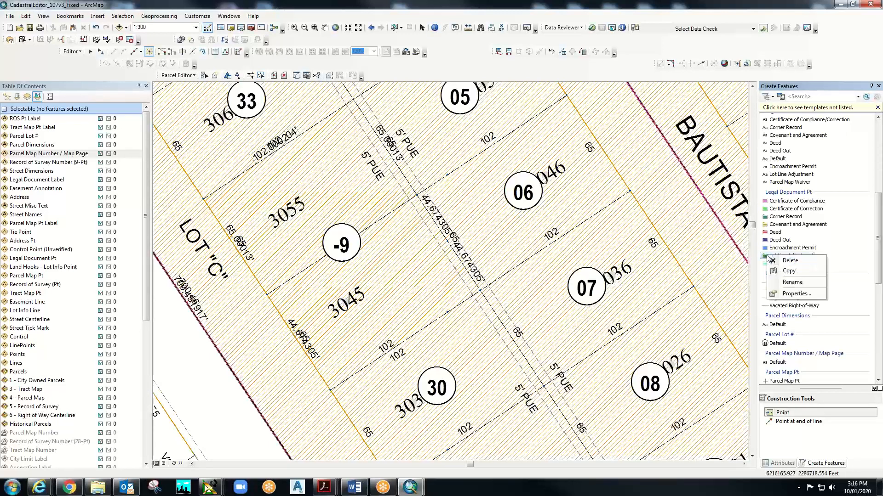
pyautogui.click(814, 249)
pyautogui.click(804, 257)
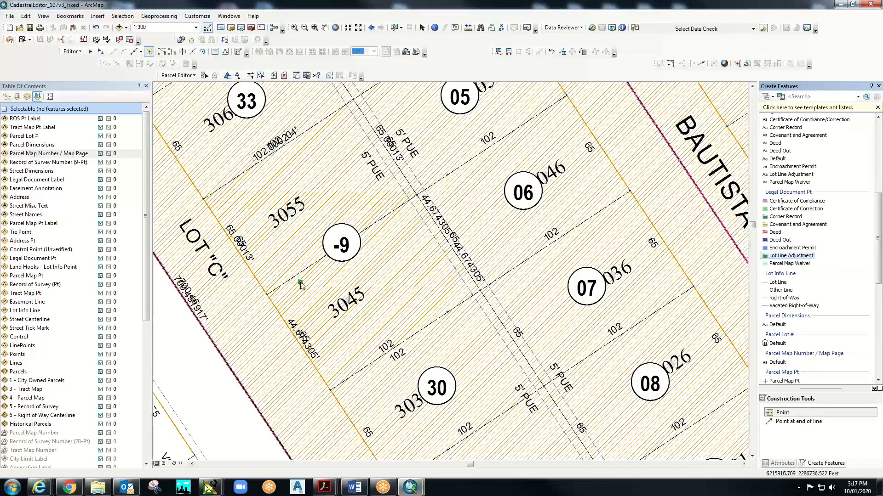
# - Place a new document point in parcel -9; LL-P20- in Record Document ID is rejected
pyautogui.click(300, 283)
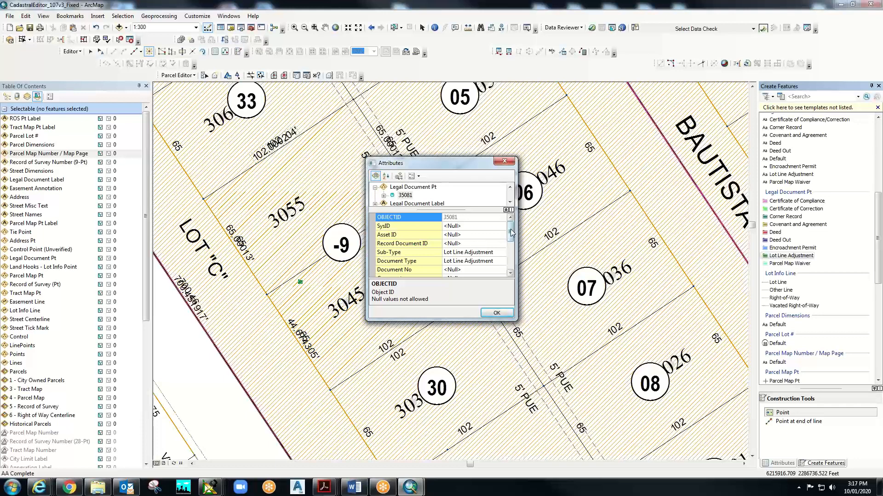
pyautogui.moveTo(448, 321); pyautogui.dragTo(479, 453)
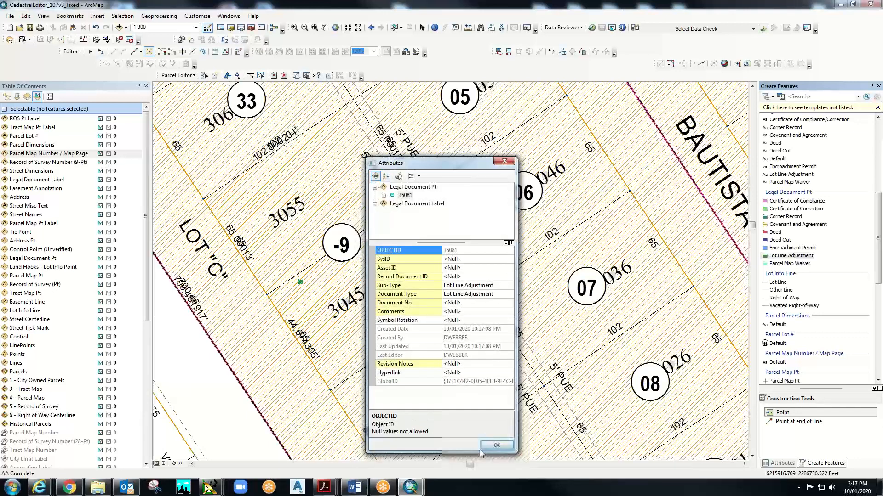
pyautogui.click(462, 276)
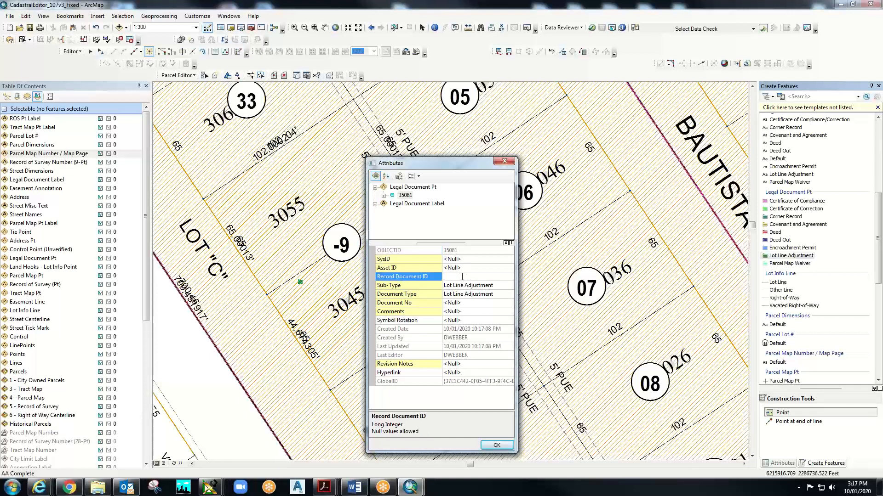
pyautogui.write('LL-P20-1000')
pyautogui.moveTo(482, 275); pyautogui.dragTo(432, 269)
pyautogui.hotkey('ctrl', 'c')
pyautogui.press('Return')
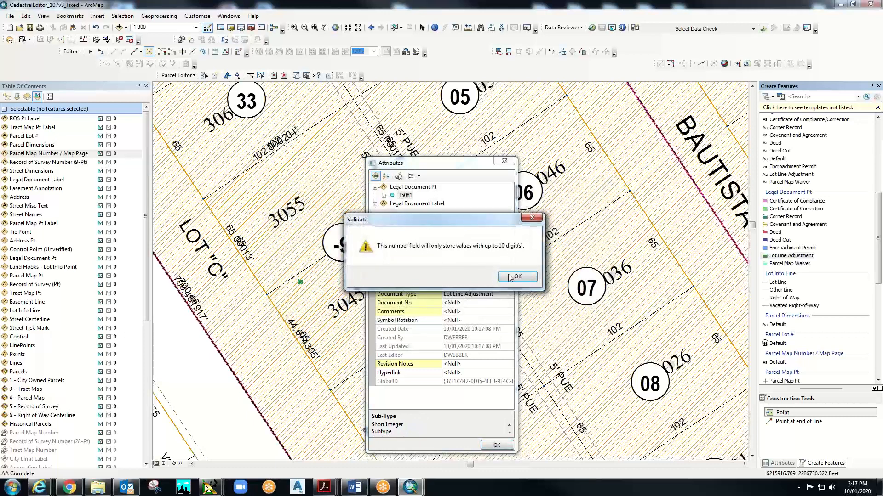
pyautogui.click(509, 275)
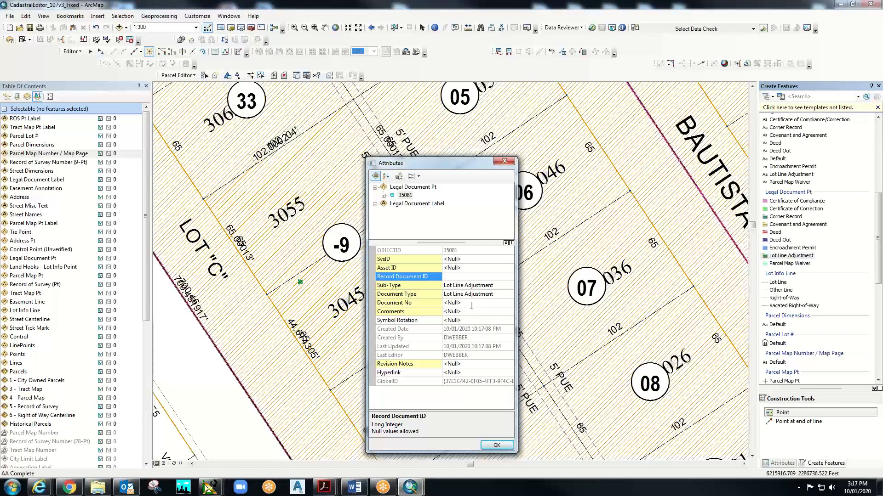
# - Set the point's Document No to LL-P20-1000 and confirm its attributes
pyautogui.click(472, 303)
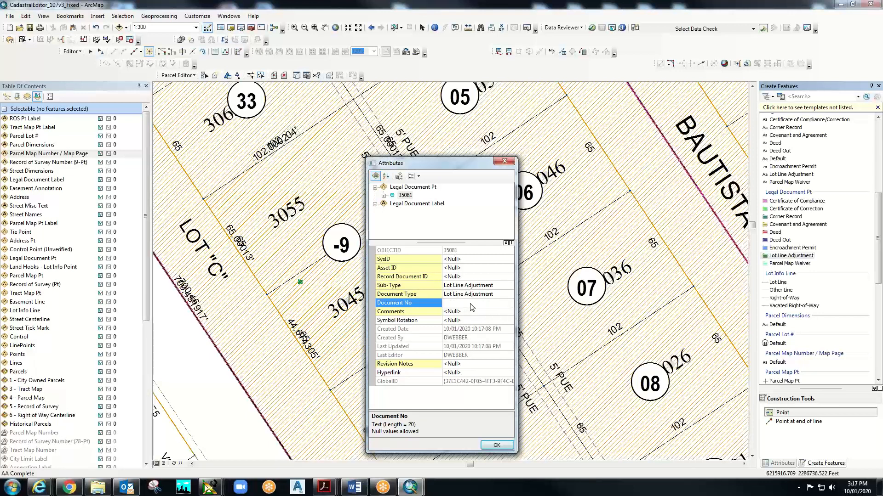
pyautogui.hotkey('ctrl', 'v')
pyautogui.press('Return')
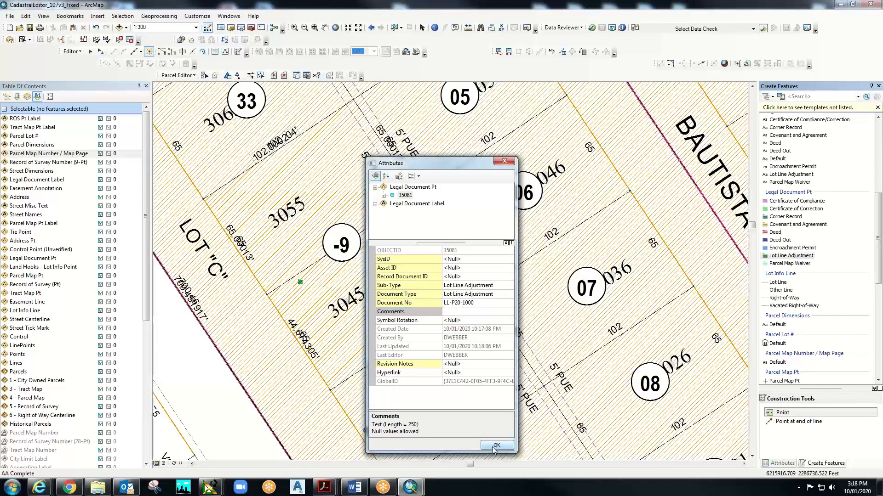
pyautogui.click(495, 447)
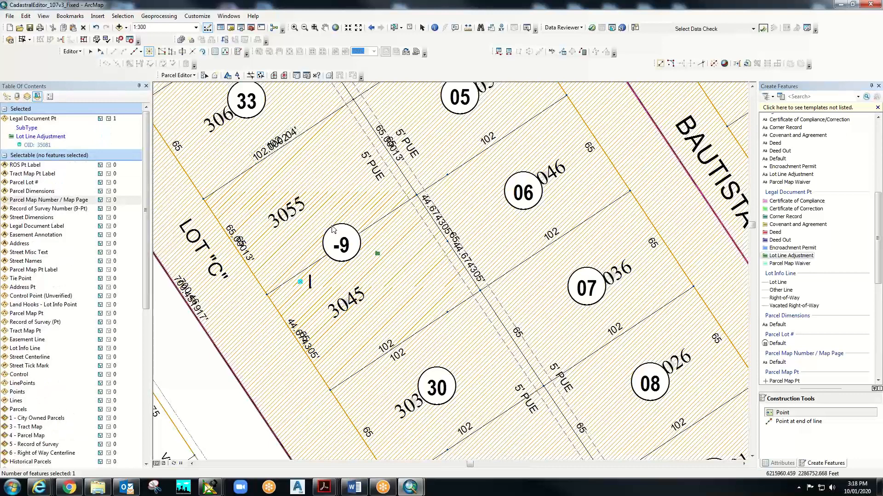
# - Refresh to show the LL-P20-1000 label, clear selection, and expand the Legal Document Pt legend
pyautogui.click(173, 464)
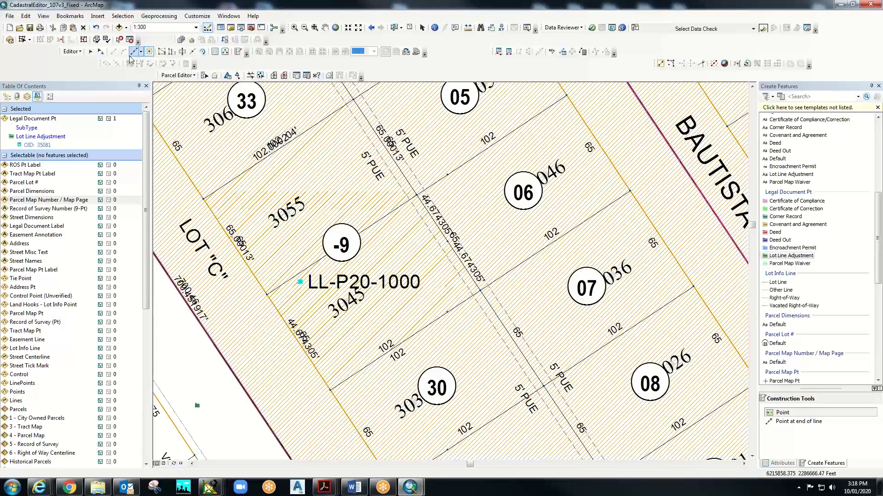
pyautogui.click(410, 28)
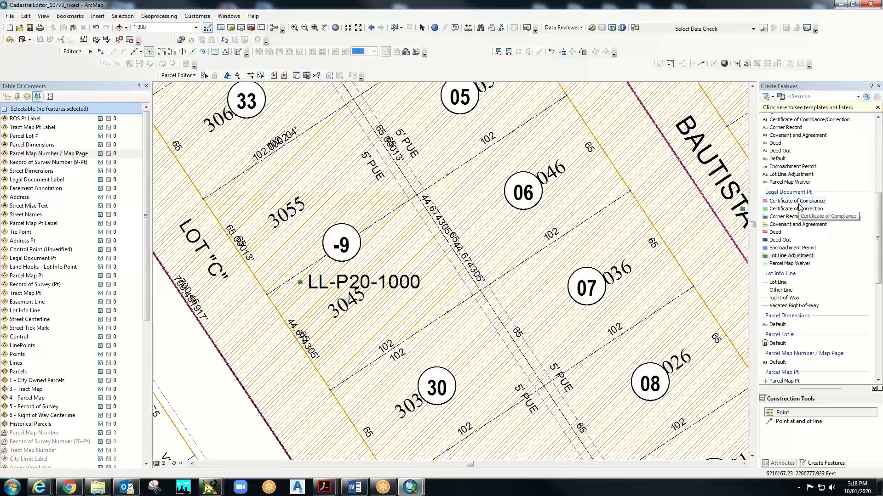
pyautogui.click(6, 96)
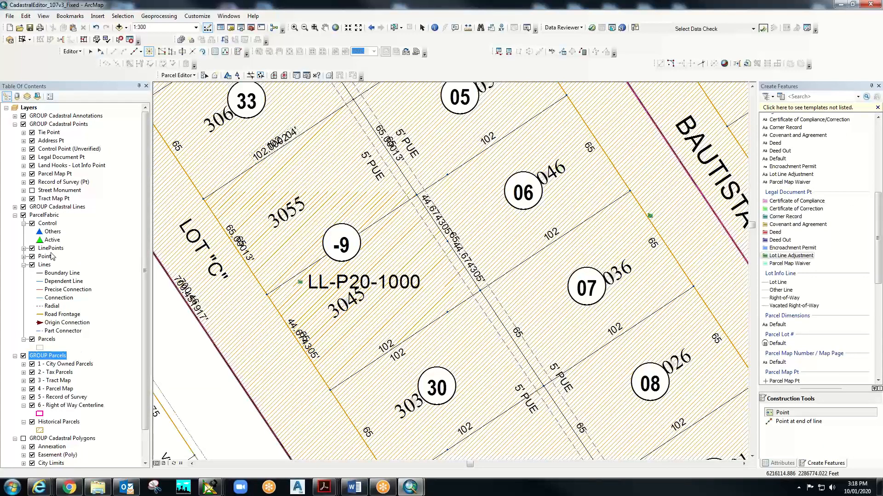
pyautogui.click(63, 166)
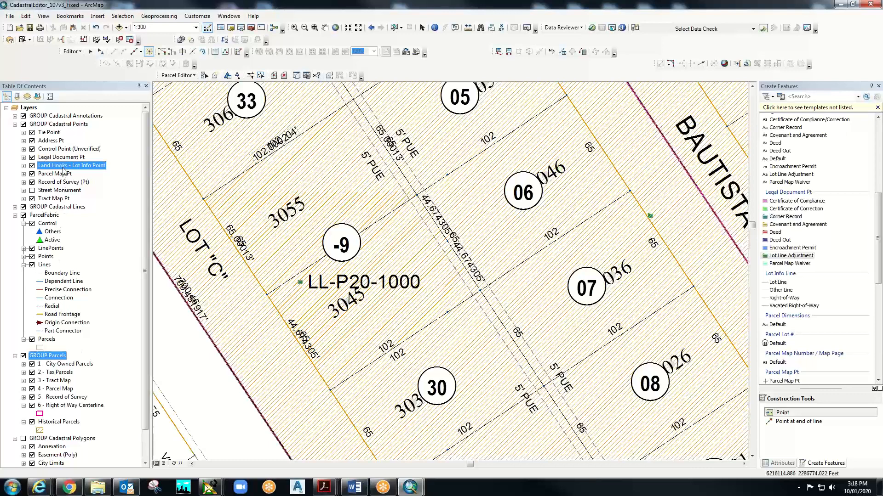
pyautogui.click(41, 159)
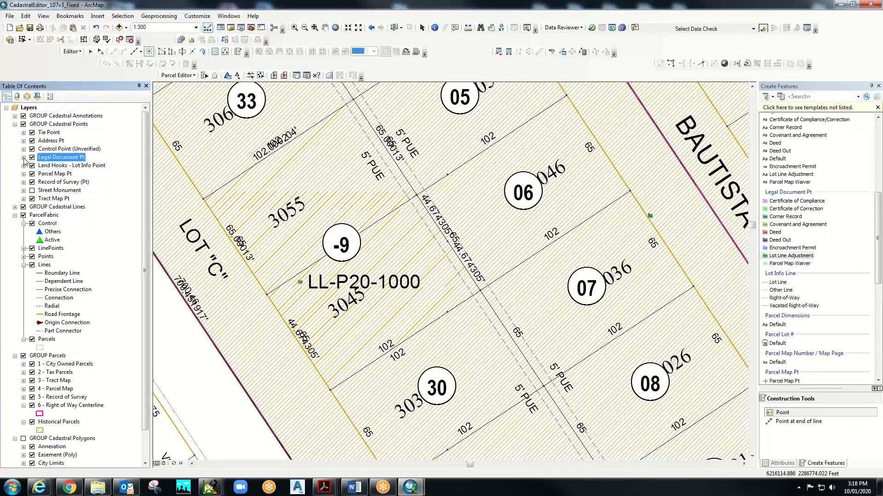
pyautogui.click(23, 158)
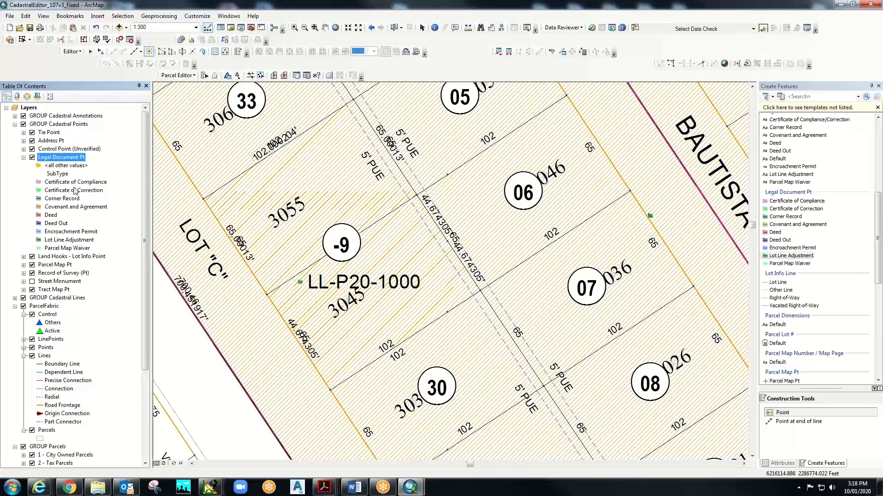
pyautogui.rightClick(75, 157)
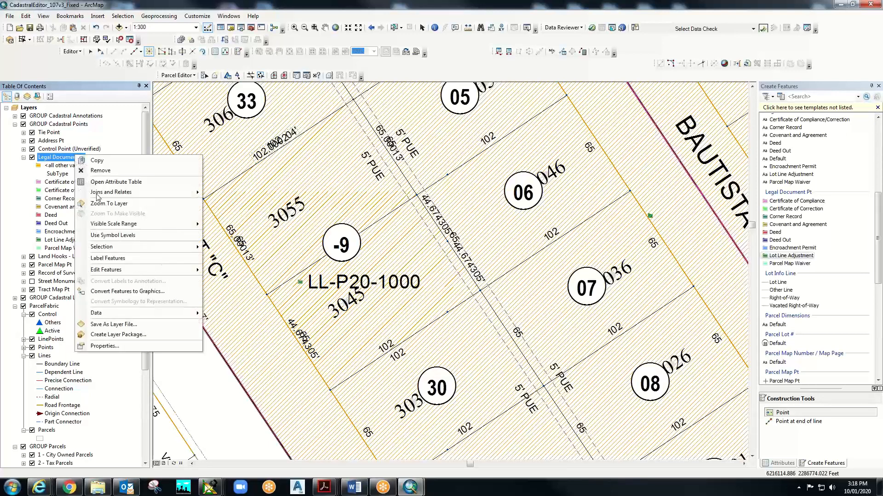
pyautogui.click(119, 346)
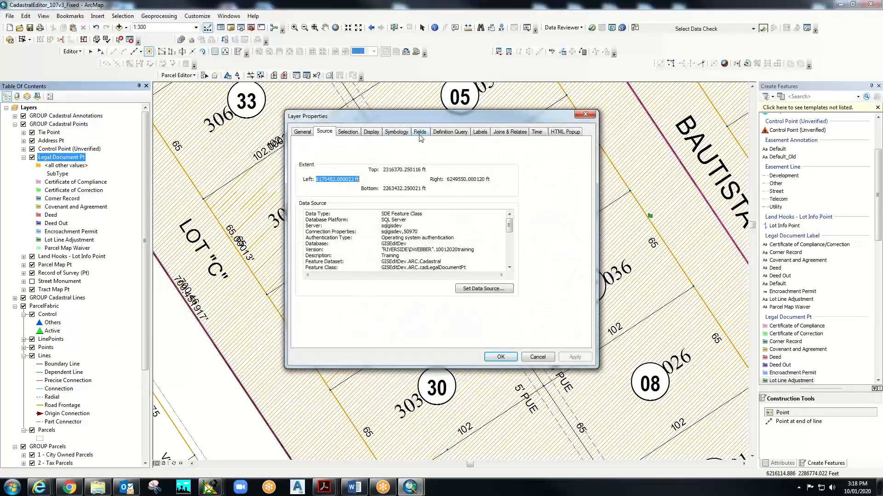
pyautogui.click(402, 133)
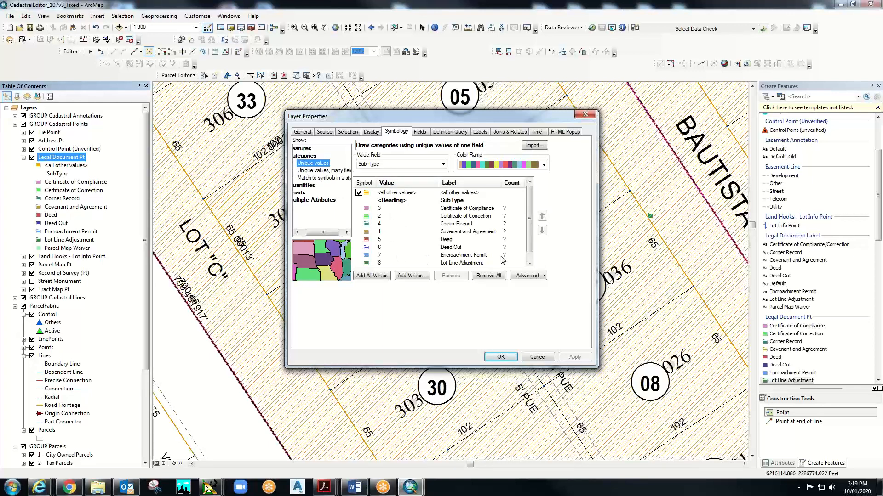
pyautogui.click(529, 263)
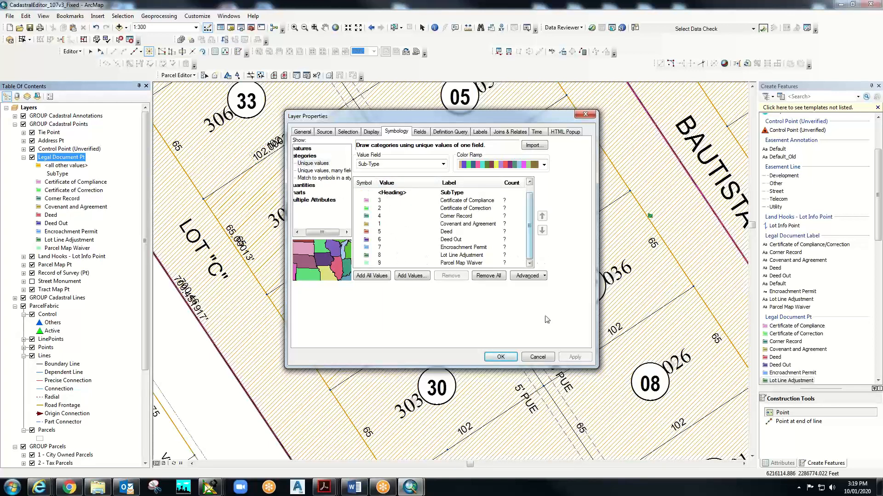
pyautogui.click(537, 357)
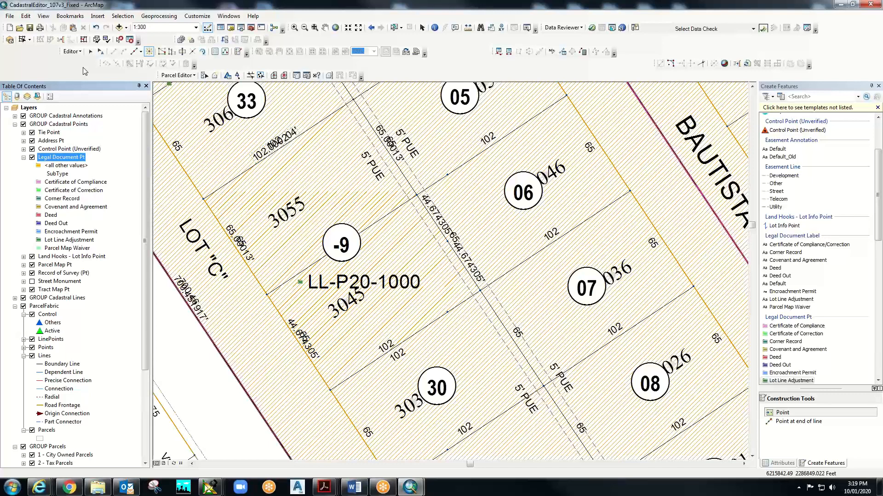
pyautogui.rightClick(76, 160)
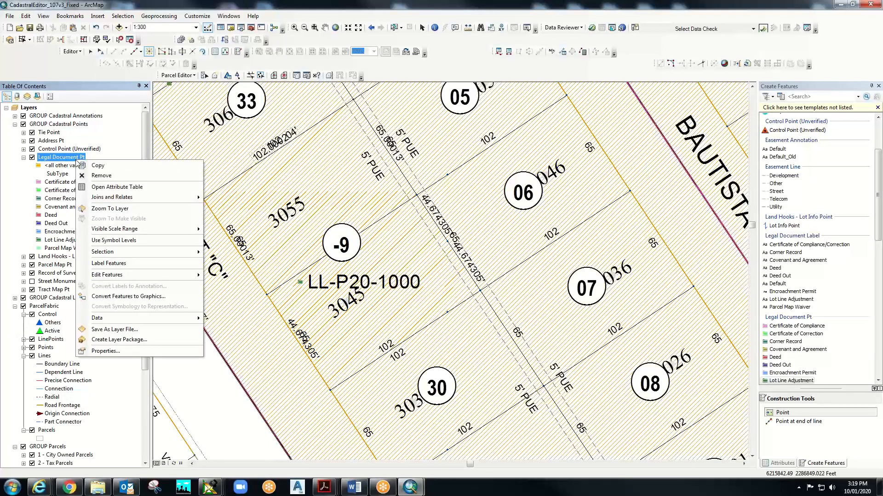
pyautogui.click(97, 188)
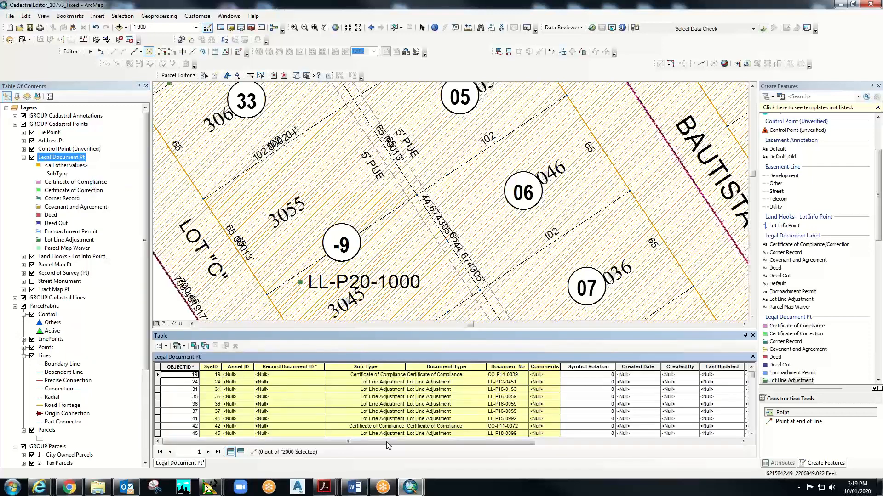
pyautogui.click(559, 441)
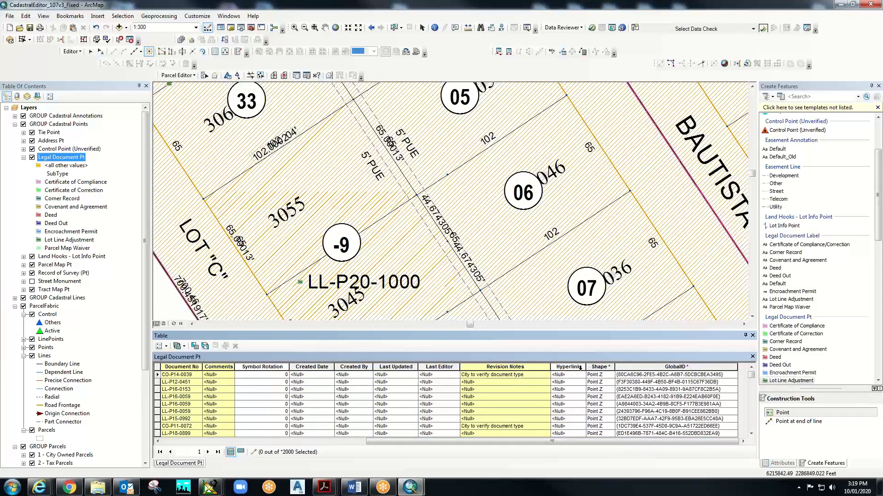
pyautogui.moveTo(584, 368); pyautogui.dragTo(655, 370)
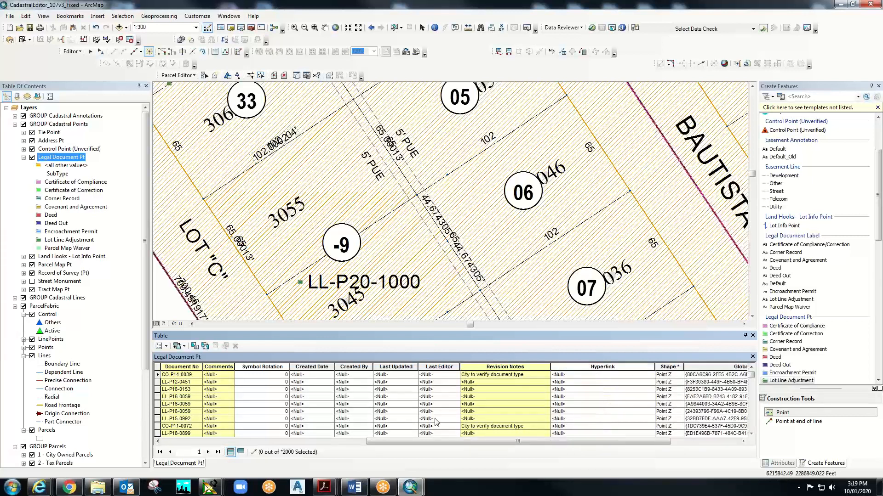
pyautogui.click(209, 441)
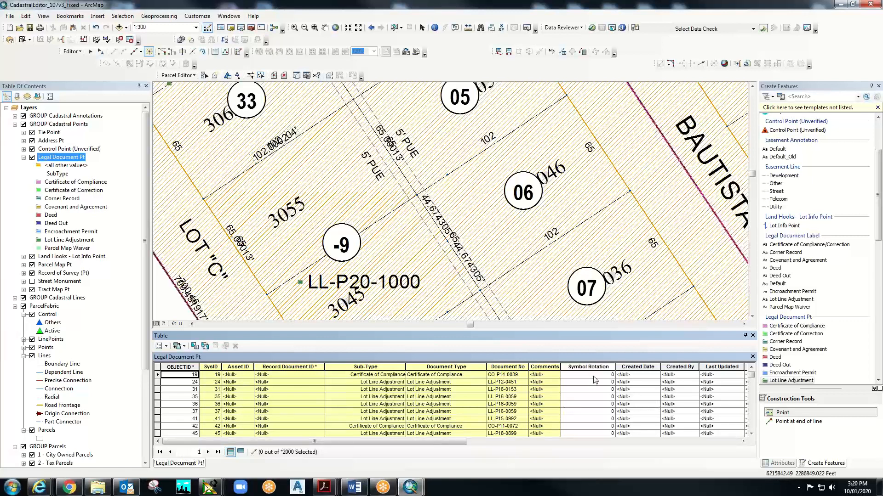
pyautogui.click(661, 445)
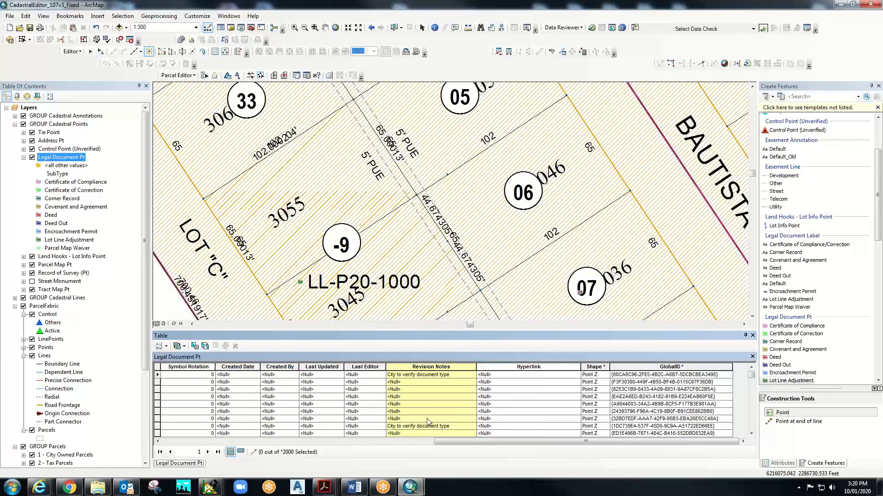
pyautogui.click(398, 442)
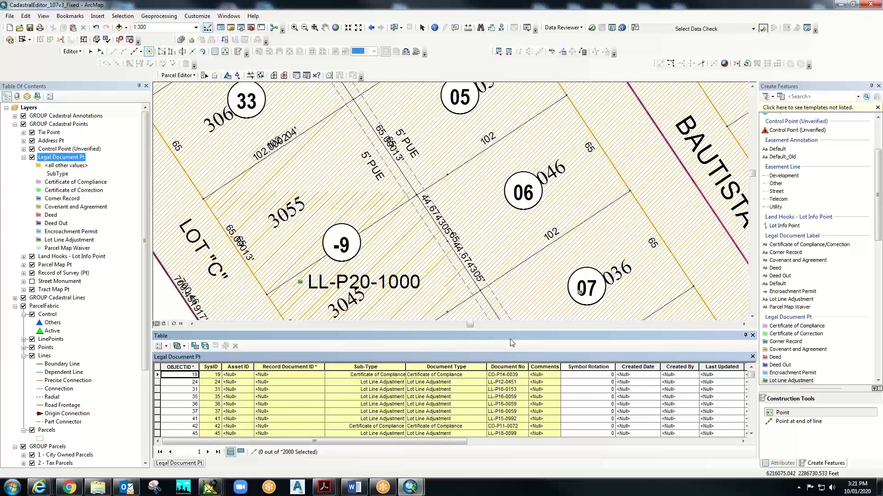
pyautogui.click(752, 337)
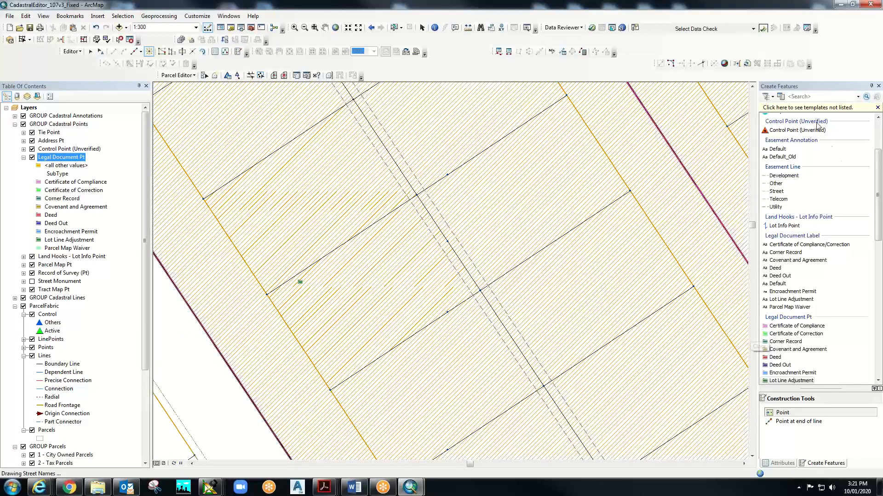
pyautogui.scroll(3, 880, 130)
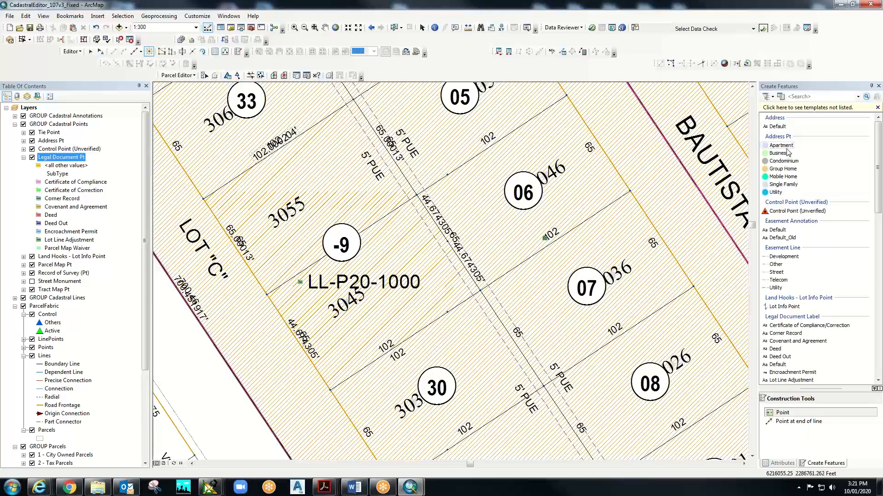
# - Place a Single Family address point (FeatureID 92398) inside parcel -9
pyautogui.click(784, 185)
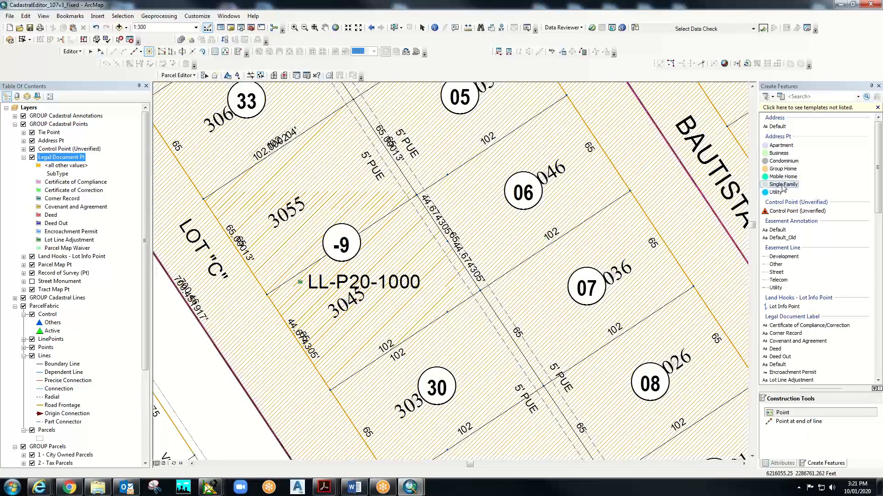
pyautogui.click(386, 233)
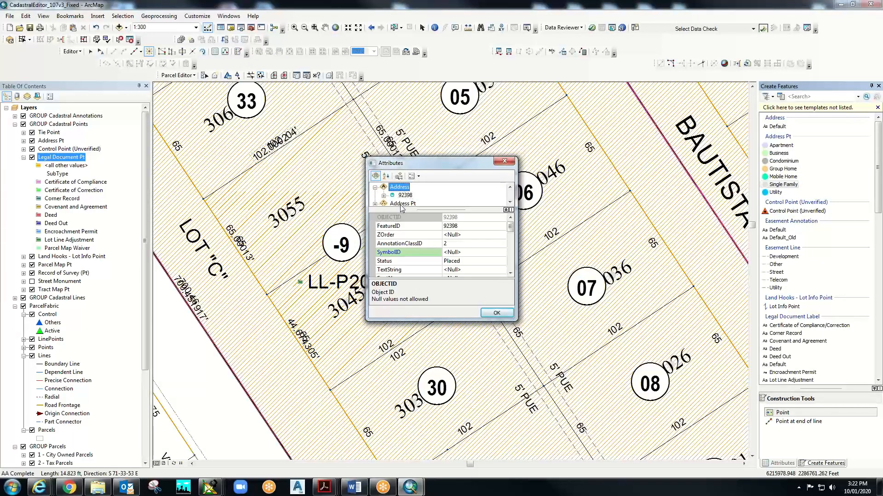
# - Give address point 92398 Street No 9999 and move the Attributes window off parcel -9
pyautogui.click(400, 203)
pyautogui.click(375, 195)
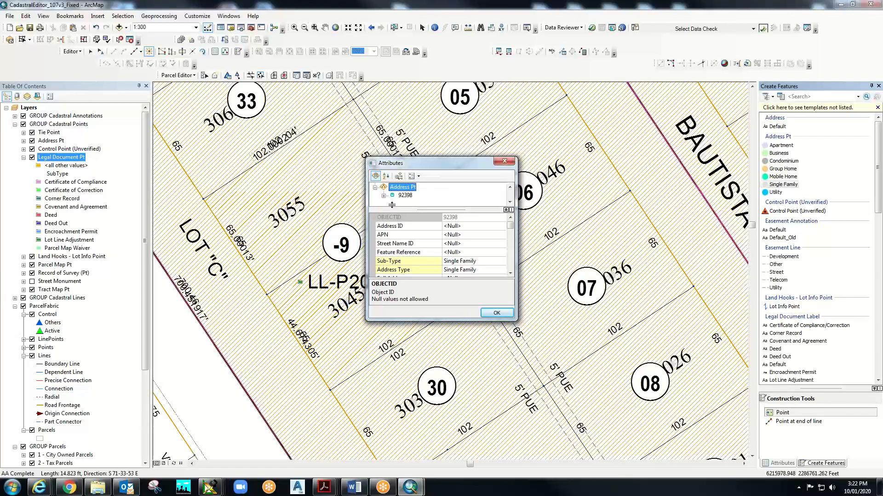
pyautogui.click(406, 195)
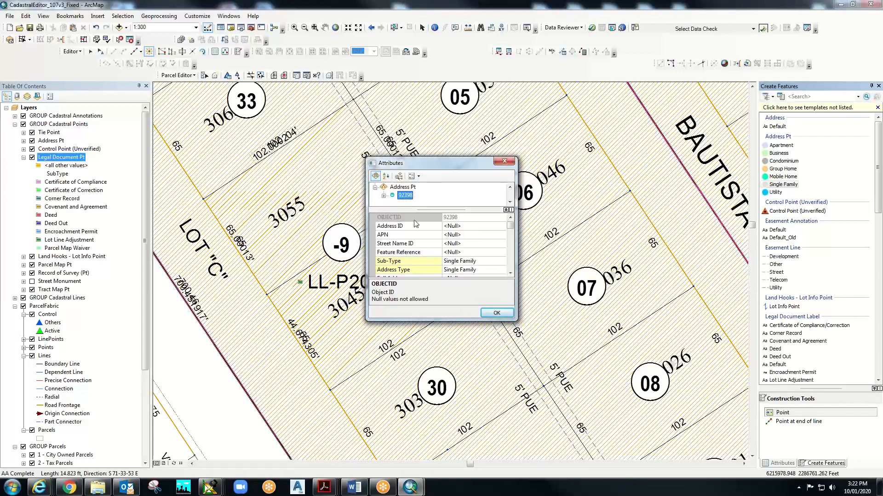
pyautogui.click(424, 244)
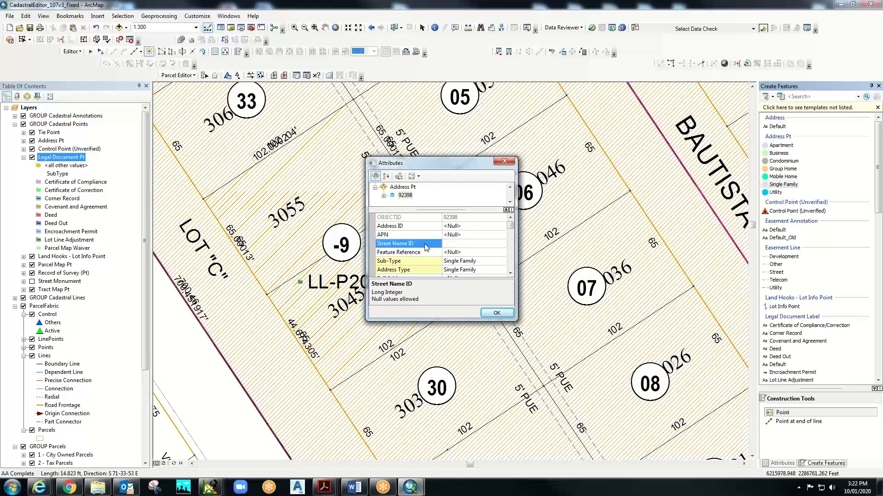
pyautogui.click(510, 273)
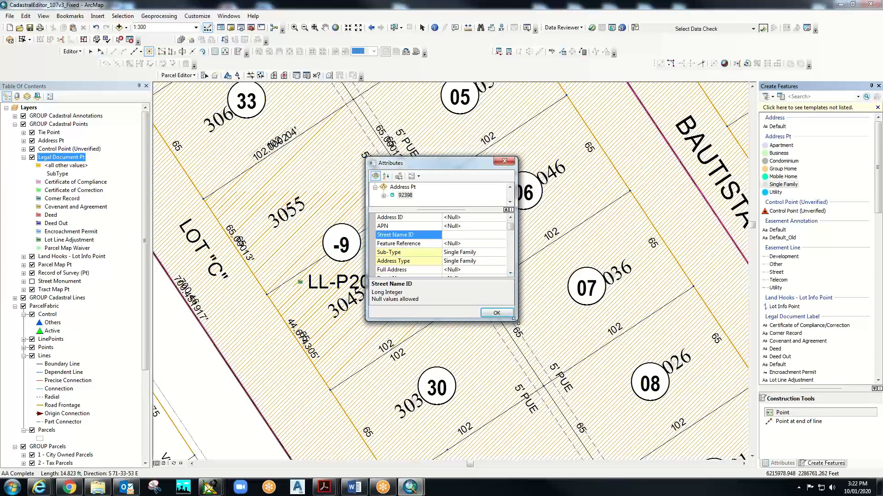
pyautogui.moveTo(514, 319); pyautogui.dragTo(534, 413)
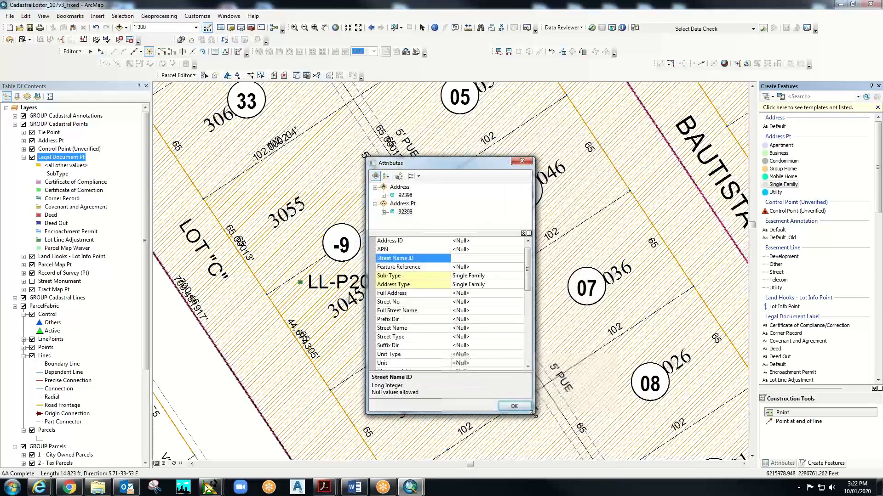
pyautogui.click(416, 302)
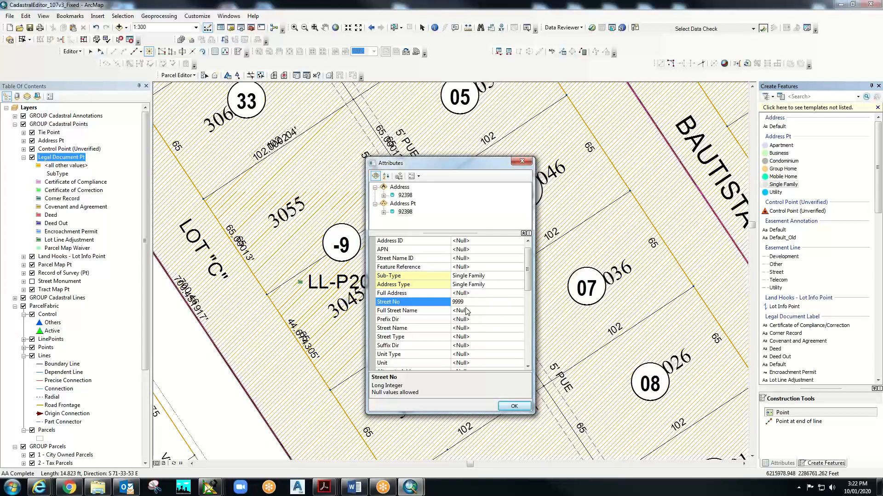
pyautogui.click(414, 311)
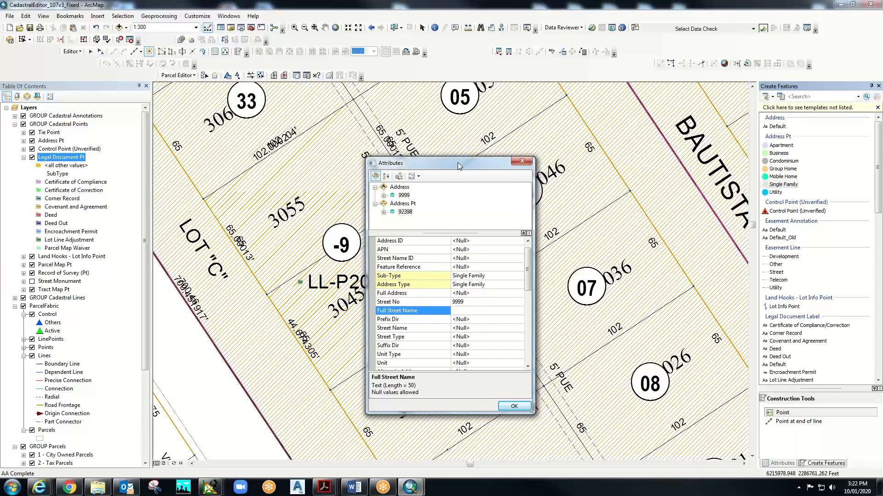
pyautogui.moveTo(457, 162); pyautogui.dragTo(558, 150)
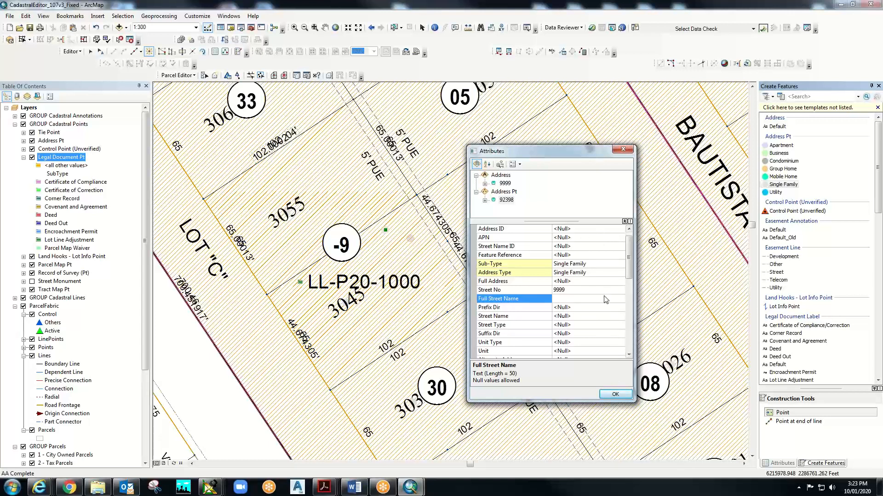
# - Confirm the new point's attributes, then select the MARY ST address point under the 3055 label
pyautogui.click(614, 395)
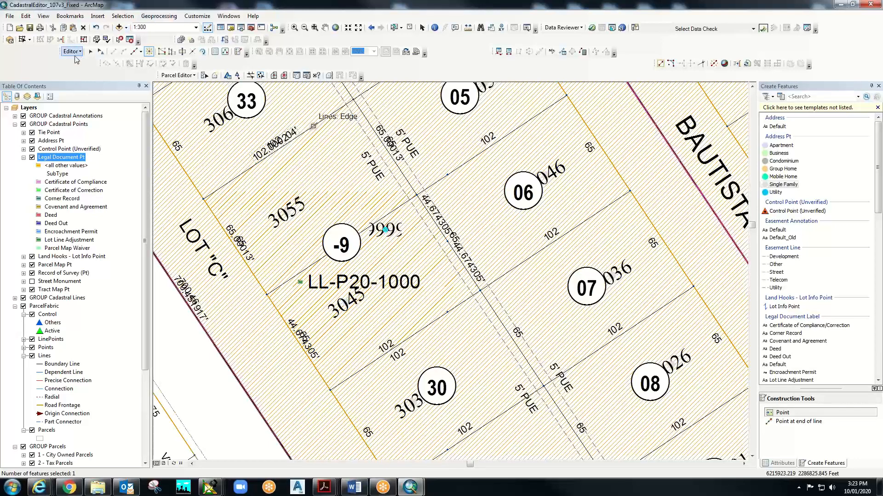
pyautogui.click(90, 51)
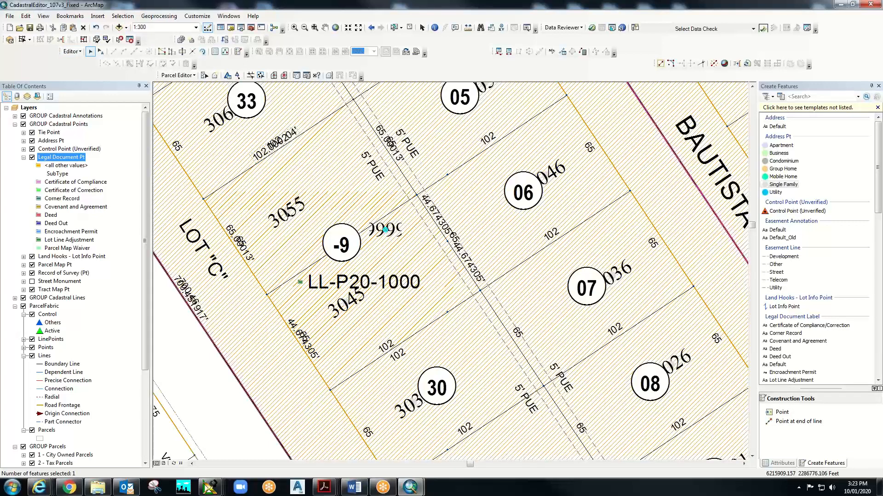
pyautogui.click(287, 211)
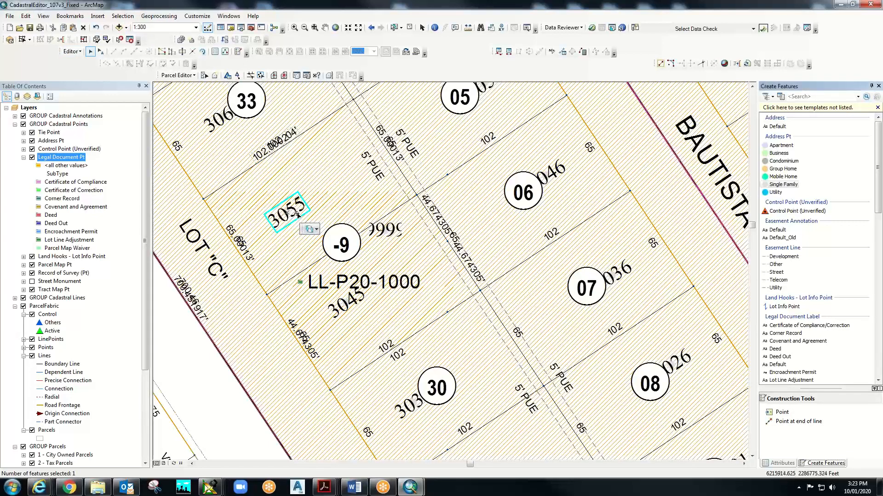
pyautogui.click(316, 230)
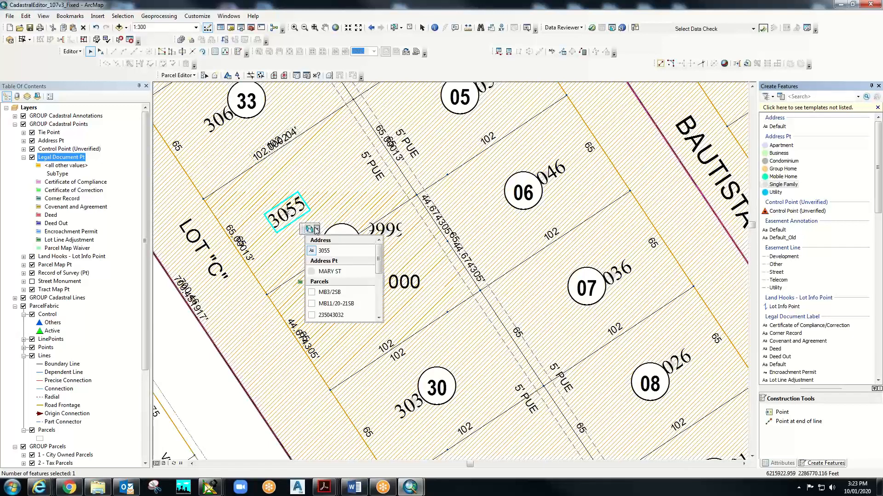
pyautogui.click(319, 275)
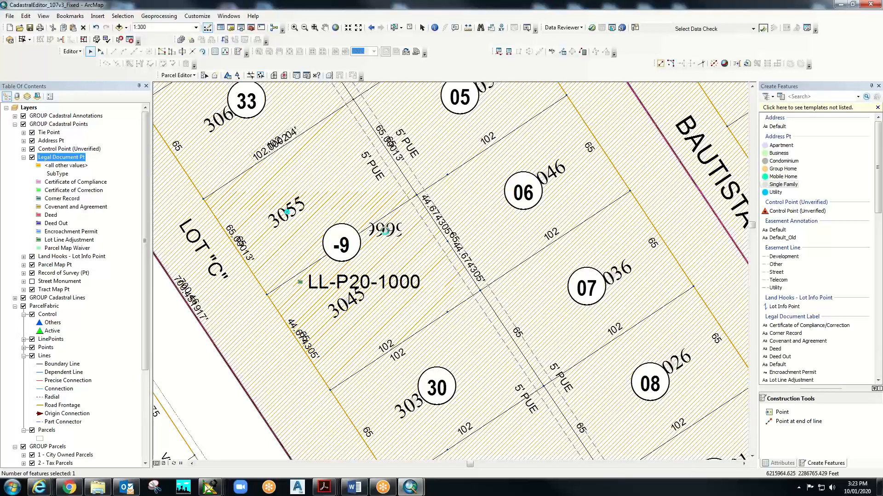
# - Select the new address point 92398 from the features under the 9999 label
pyautogui.click(385, 232)
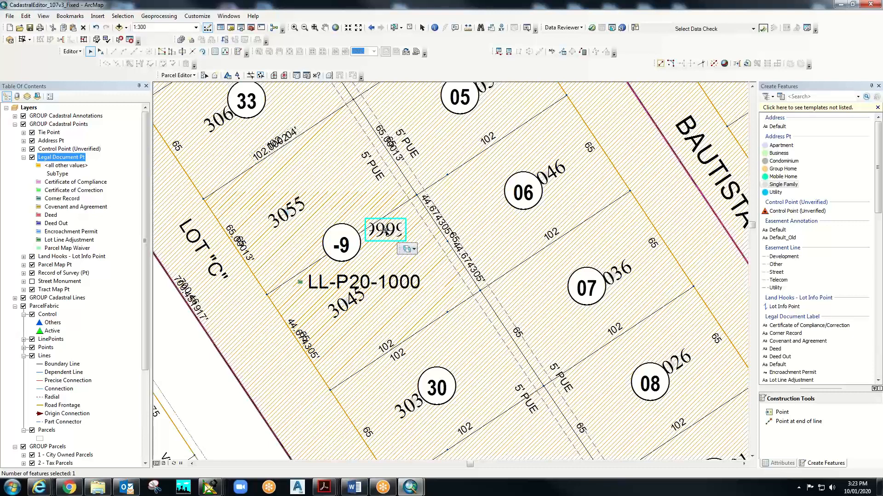
pyautogui.click(415, 250)
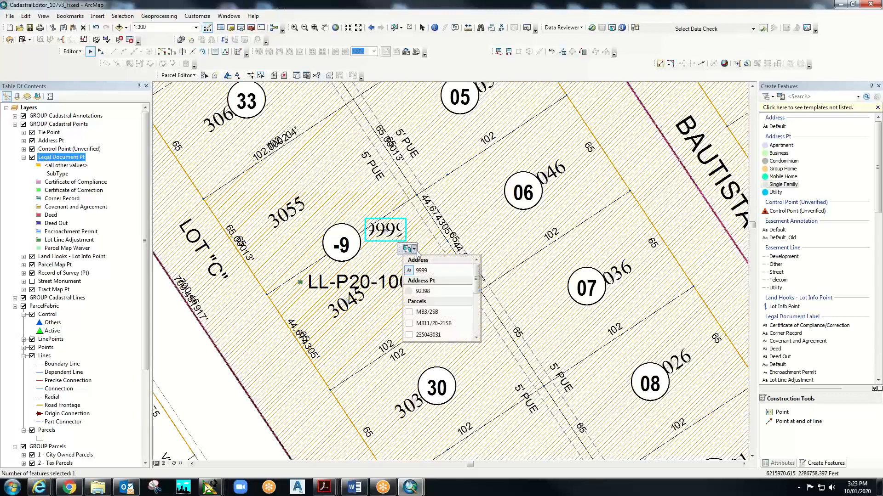
pyautogui.click(416, 292)
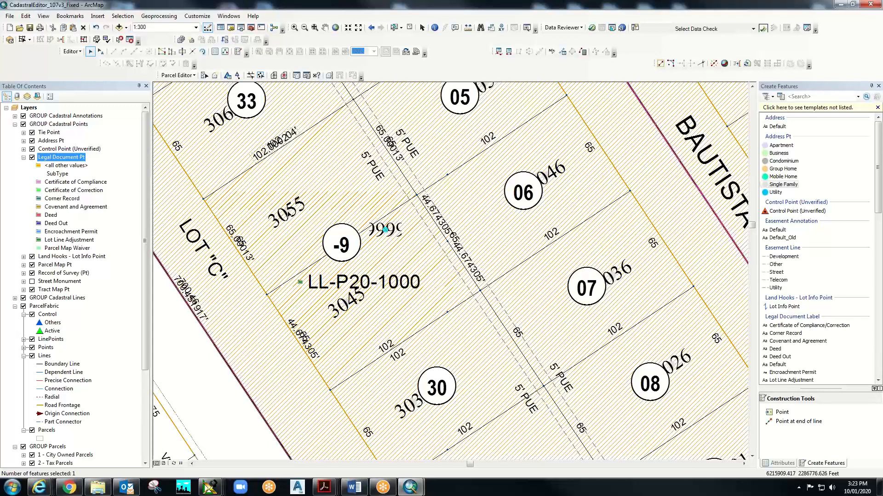
# - Add the MARY ST address point under the 3055 label to the selection
pyautogui.click(288, 210)
pyautogui.click(316, 228)
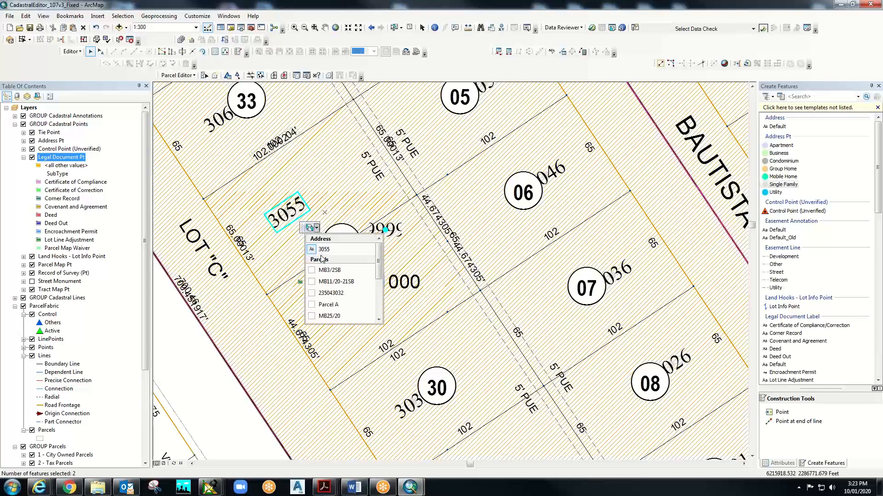
pyautogui.scroll(-4, 379, 304)
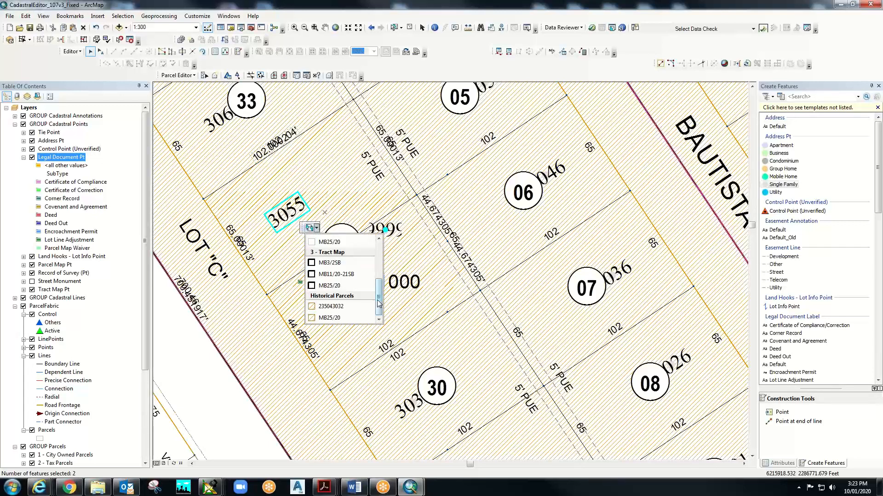
pyautogui.scroll(4, 379, 304)
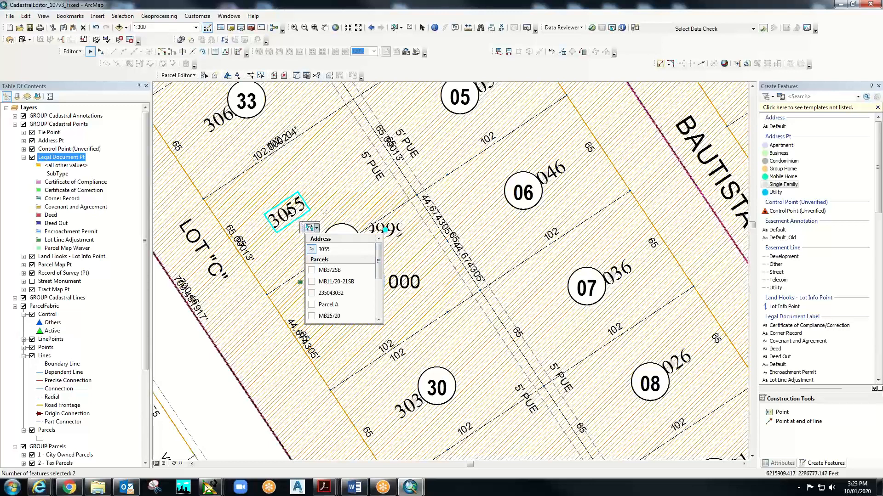
pyautogui.keyDown('shift'); pyautogui.click(289, 212); pyautogui.keyUp('shift')
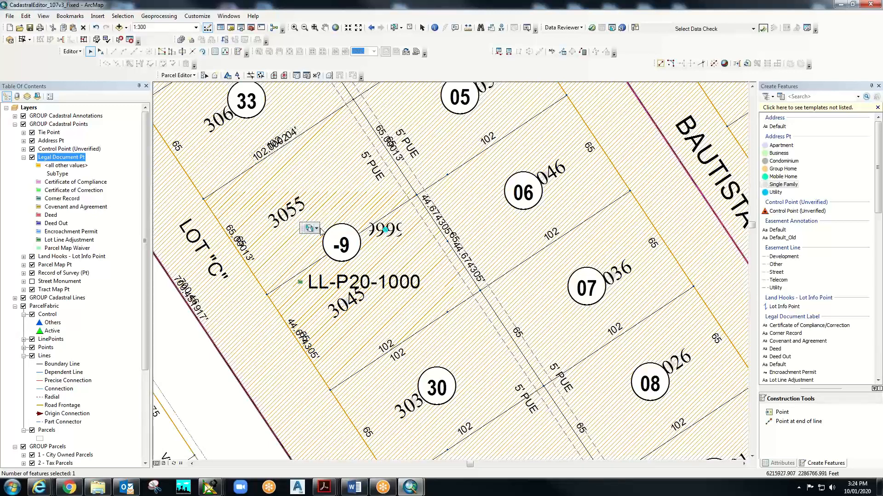
pyautogui.click(316, 229)
pyautogui.keyDown('shift'); pyautogui.click(287, 210); pyautogui.keyUp('shift')
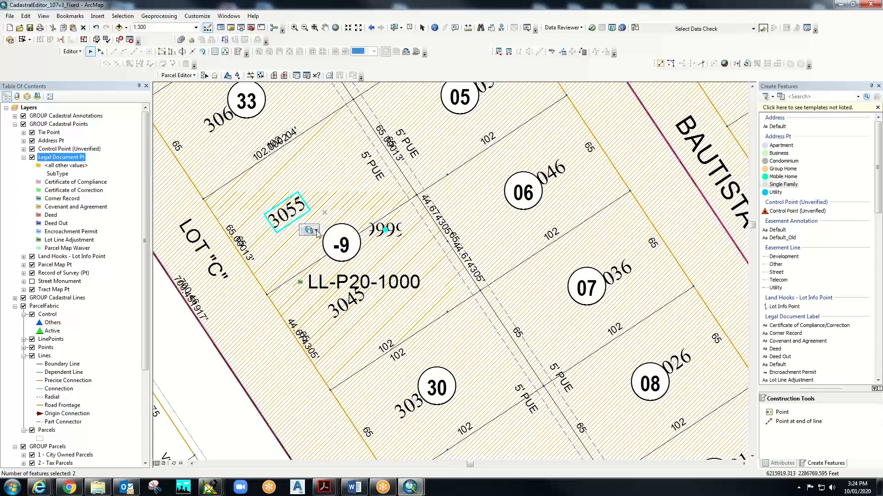
pyautogui.click(317, 231)
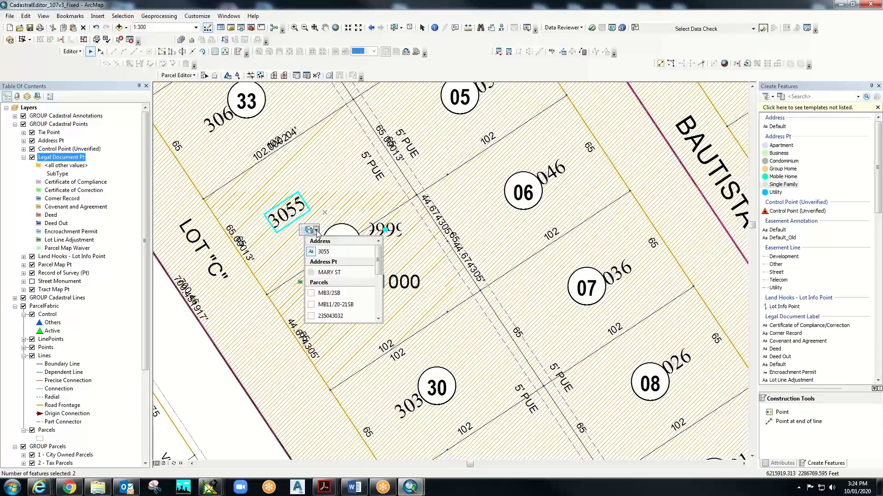
pyautogui.click(326, 273)
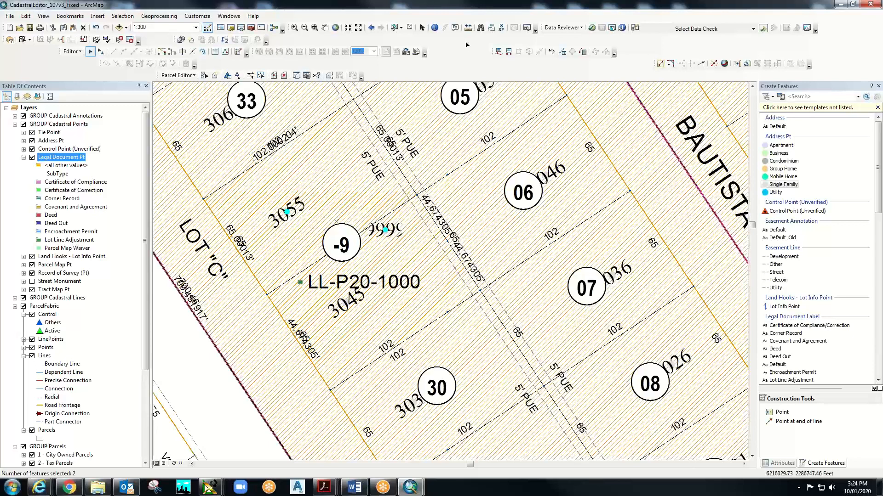
# - Copy the MARY ST point's attributes and paste them onto new point 92398
pyautogui.click(782, 463)
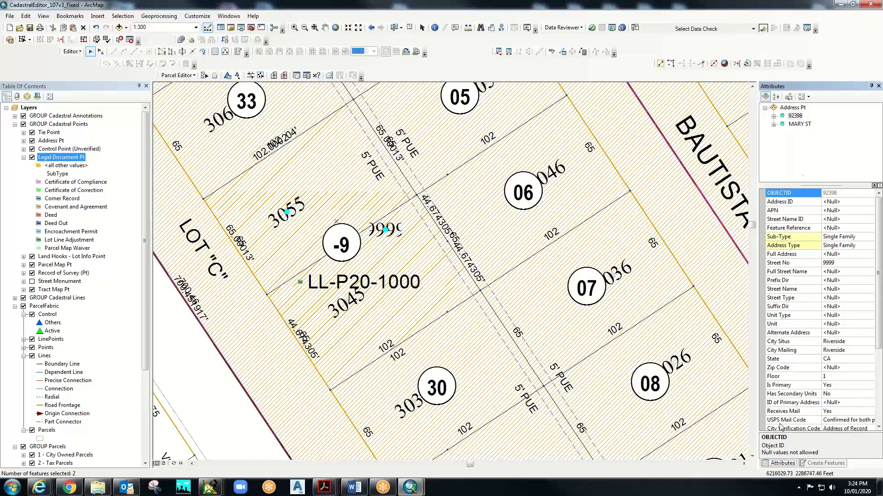
pyautogui.click(796, 129)
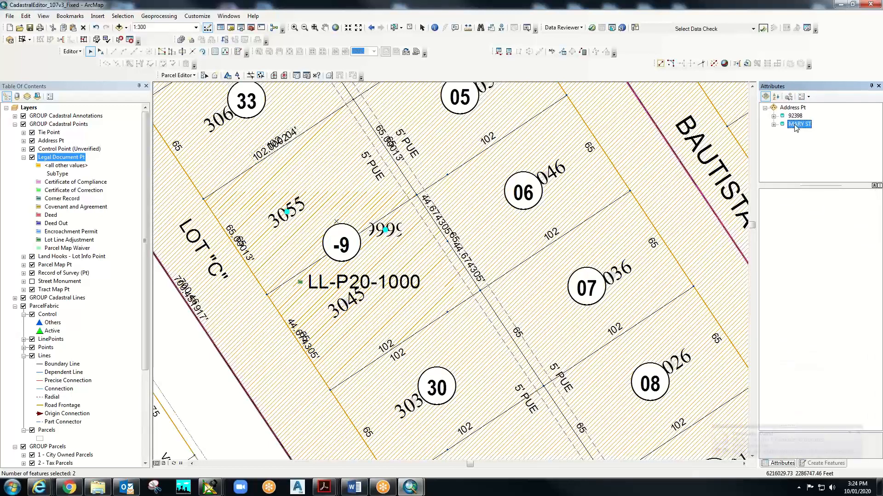
pyautogui.rightClick(796, 129)
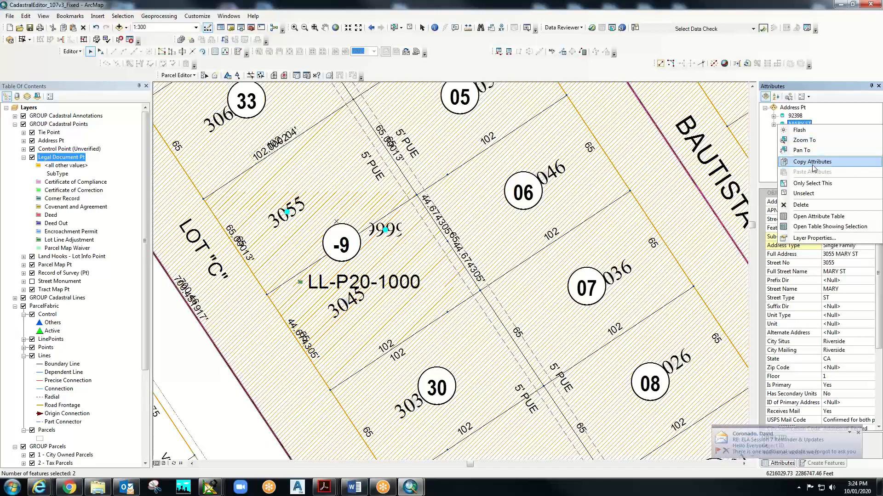
pyautogui.click(812, 165)
pyautogui.click(795, 116)
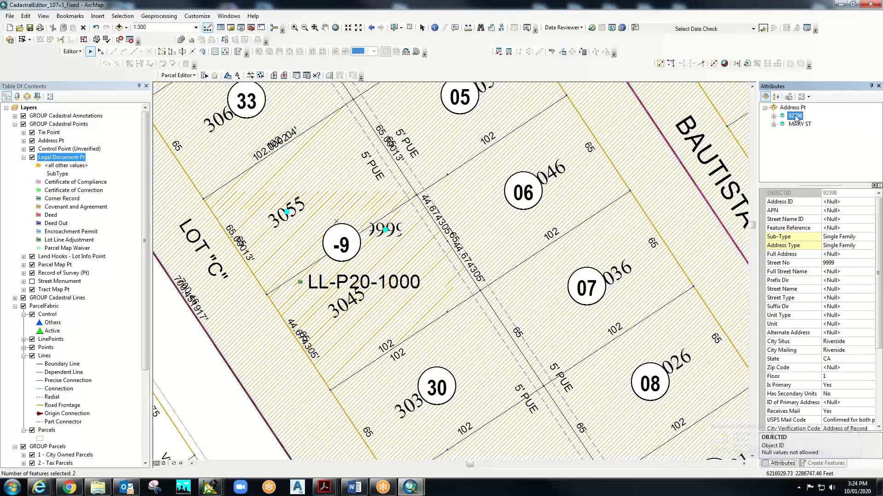
pyautogui.rightClick(795, 117)
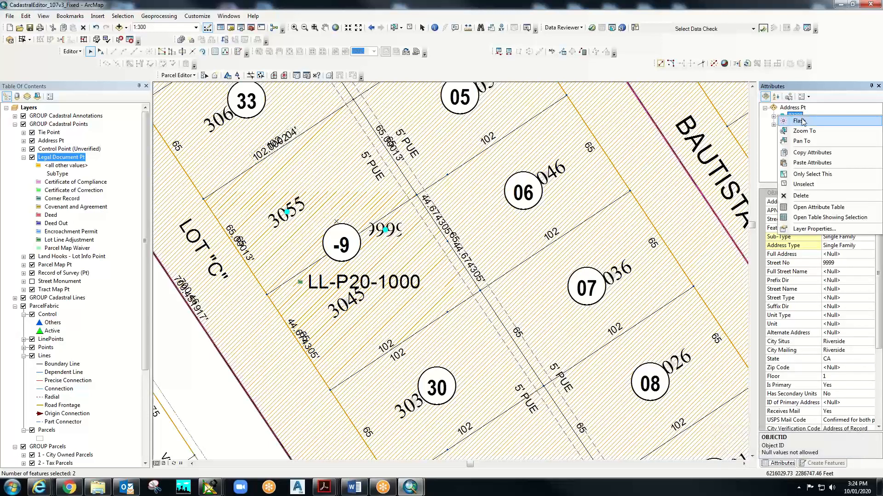
pyautogui.click(812, 162)
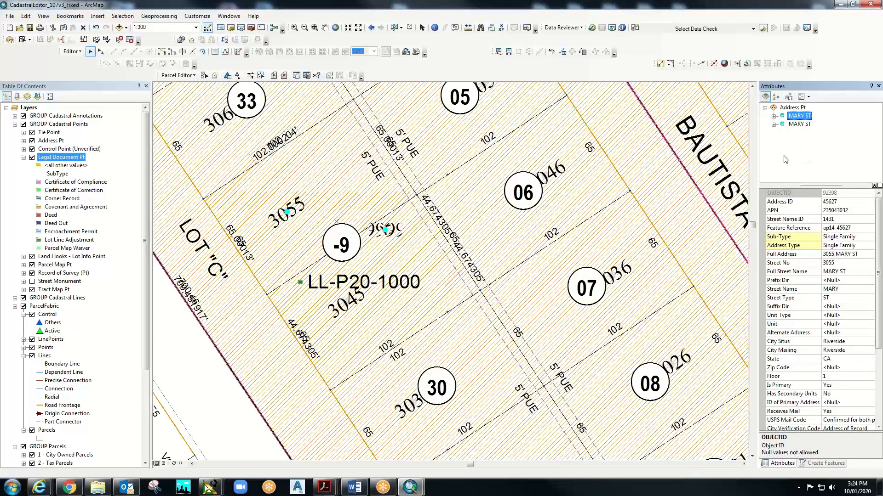
# - Compare the two MARY ST records and the 3055 label linked to the first
pyautogui.click(773, 116)
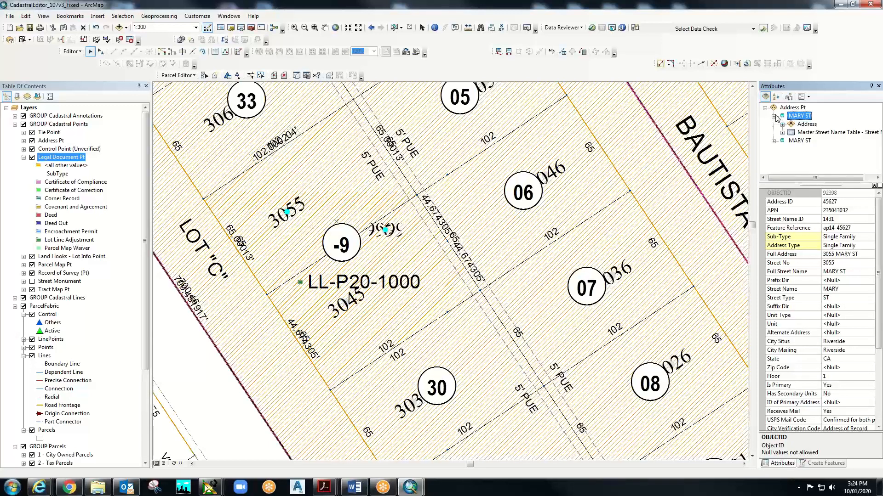
pyautogui.click(799, 117)
pyautogui.click(803, 125)
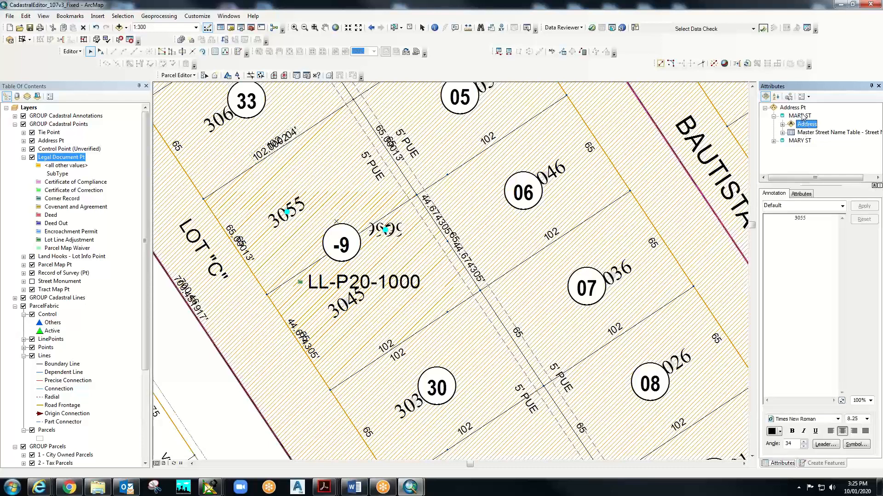
pyautogui.click(802, 116)
pyautogui.click(800, 141)
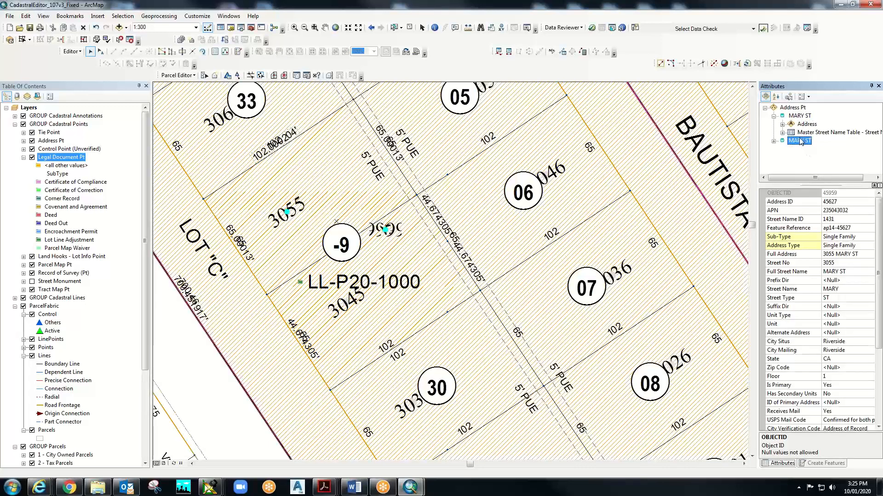
pyautogui.click(774, 142)
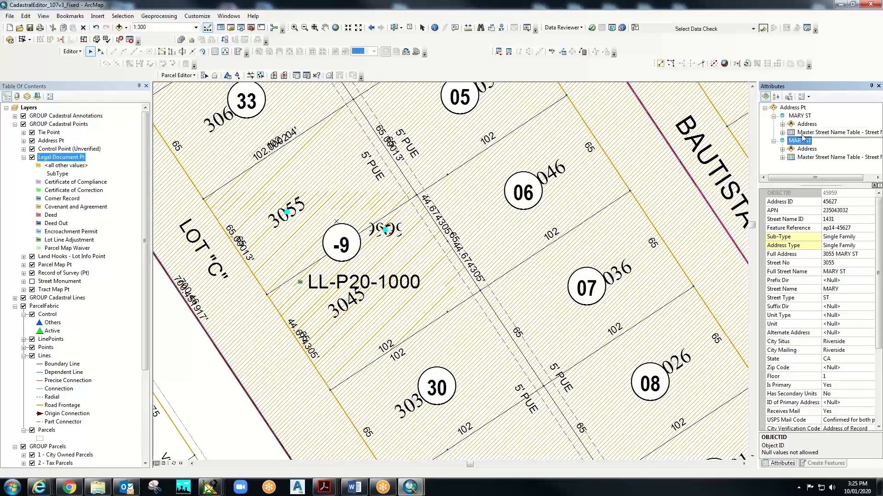
pyautogui.click(802, 116)
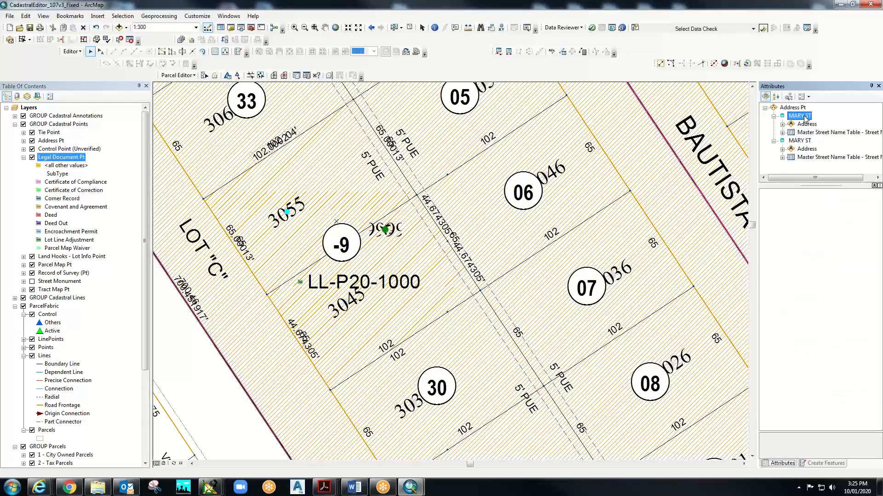
pyautogui.click(805, 140)
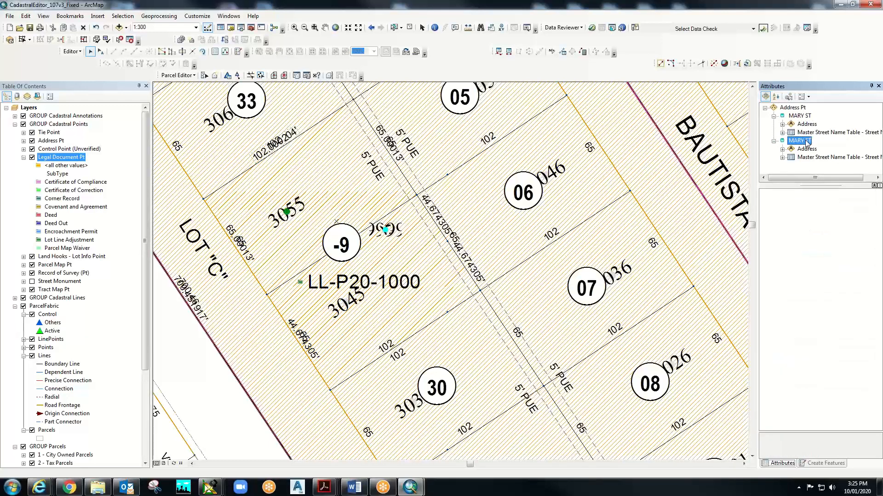
pyautogui.click(802, 116)
pyautogui.click(802, 116)
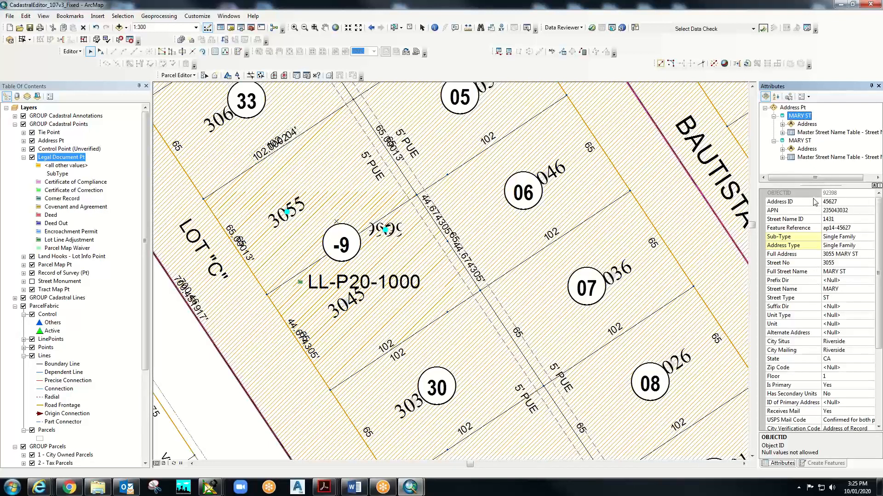
# - Unselect the second MARY ST record so only feature 92398 stays selected
pyautogui.click(799, 141)
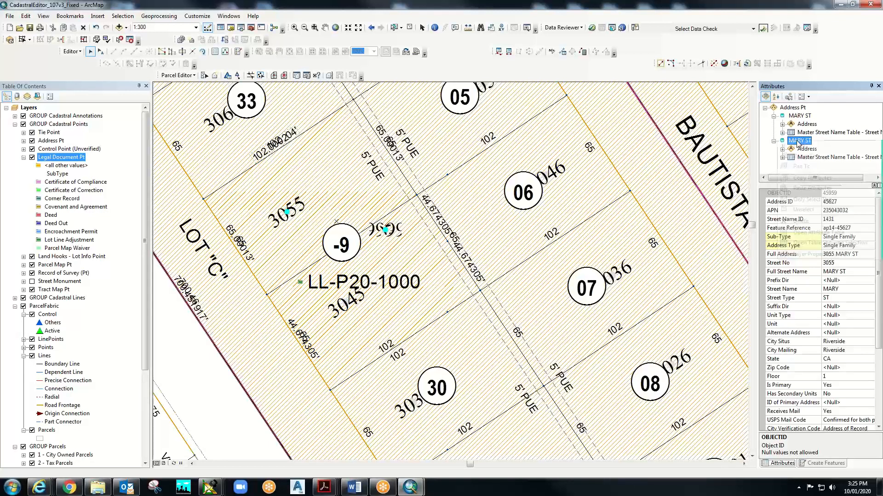
pyautogui.rightClick(799, 141)
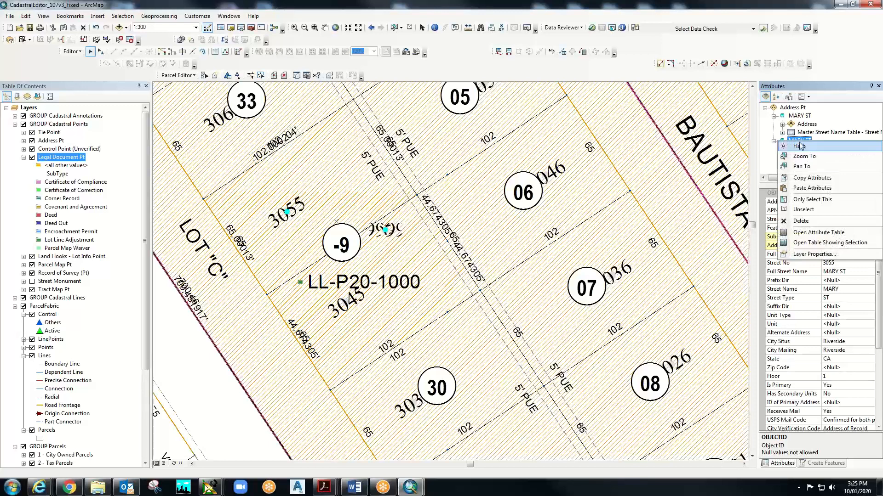
pyautogui.click(815, 210)
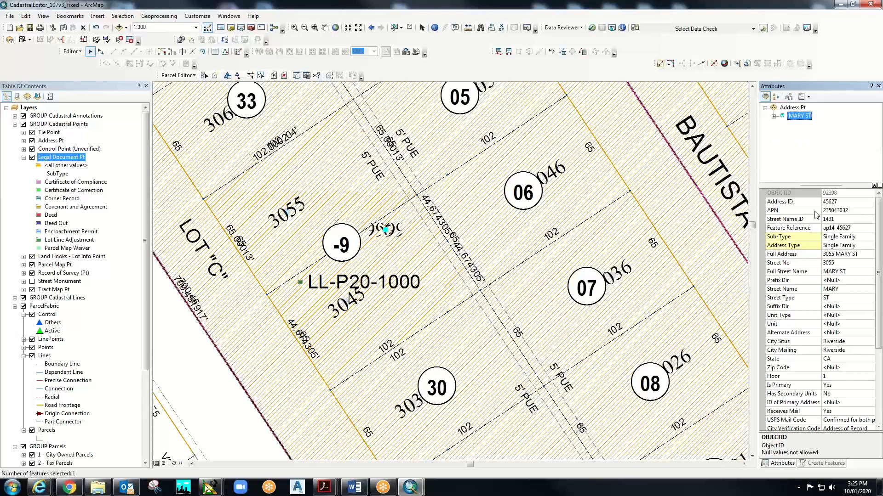
pyautogui.click(795, 119)
pyautogui.click(828, 263)
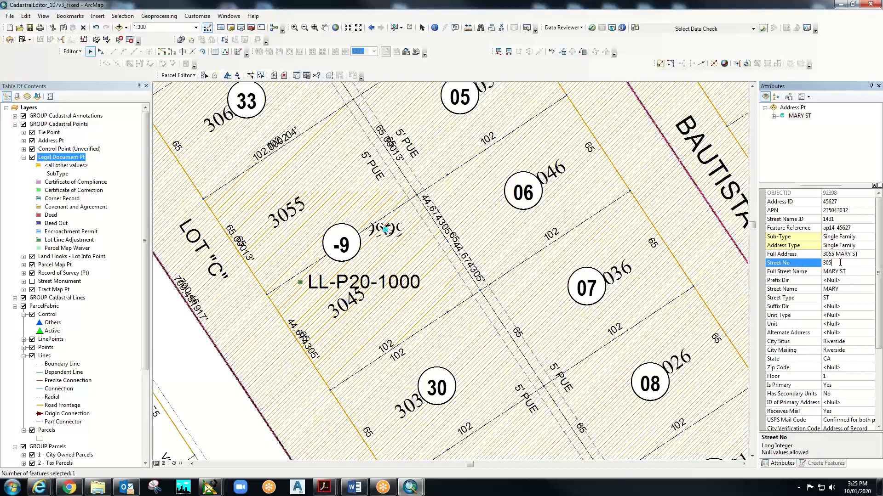
pyautogui.click(791, 271)
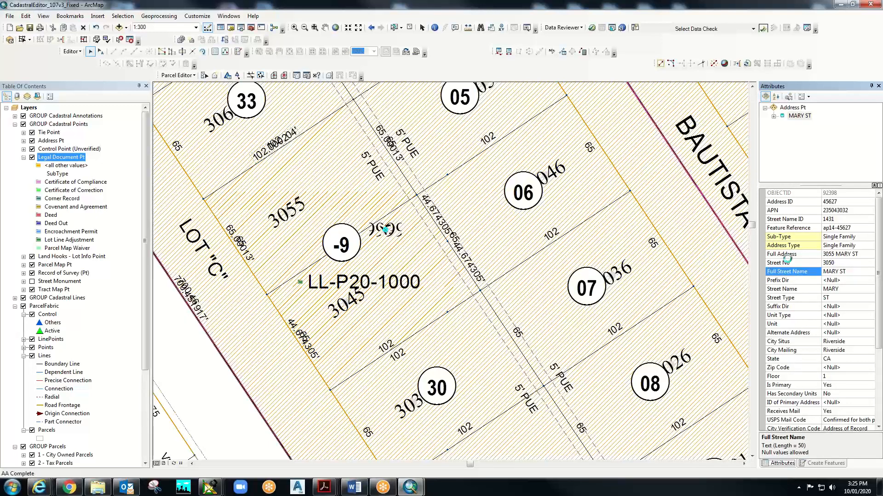
pyautogui.click(791, 254)
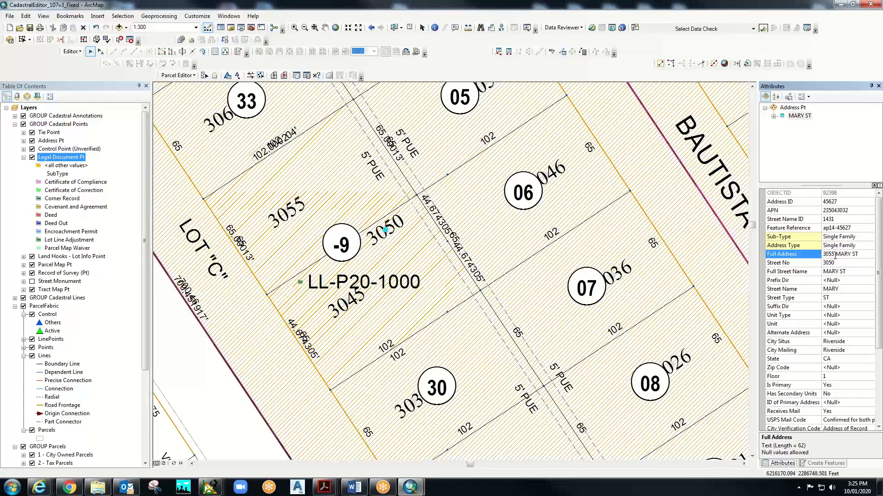
pyautogui.moveTo(836, 255); pyautogui.dragTo(836, 254)
pyautogui.press('BackSpace')
pyautogui.write('0')
pyautogui.press('Return')
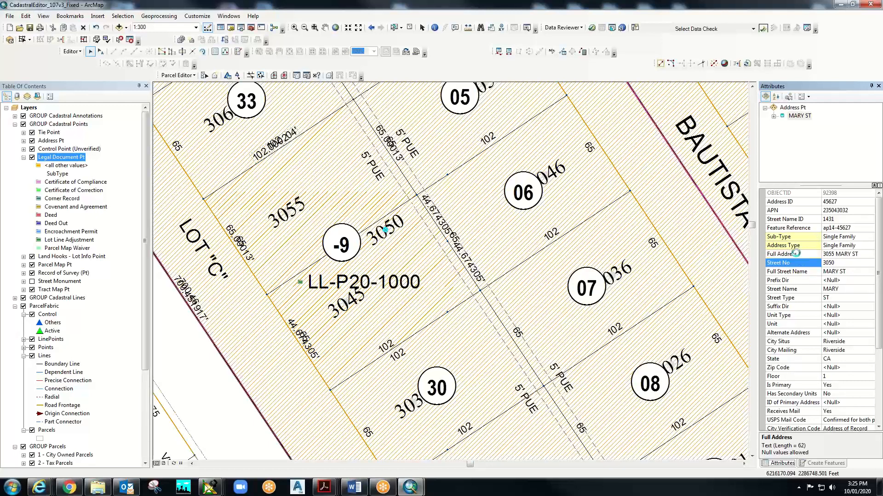
pyautogui.click(796, 254)
pyautogui.click(796, 272)
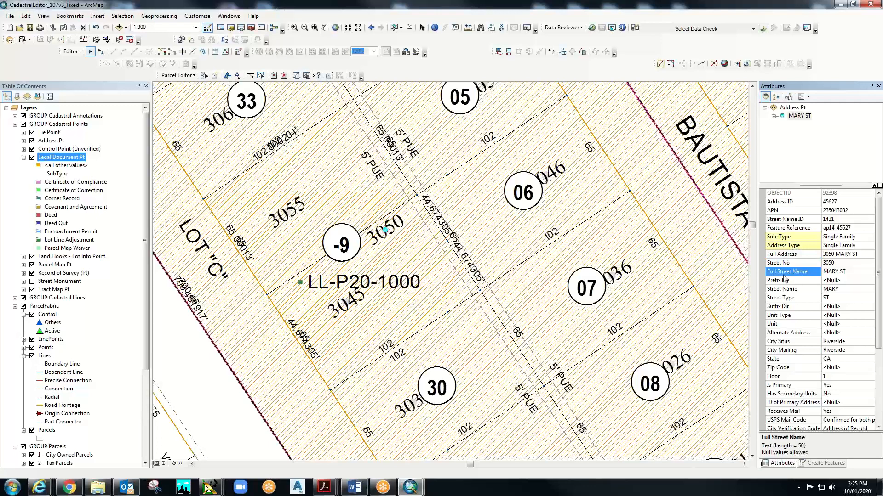
# - Widen the attributes panel and keep Source Doc Type as Counter Book
pyautogui.scroll(-3, 783, 367)
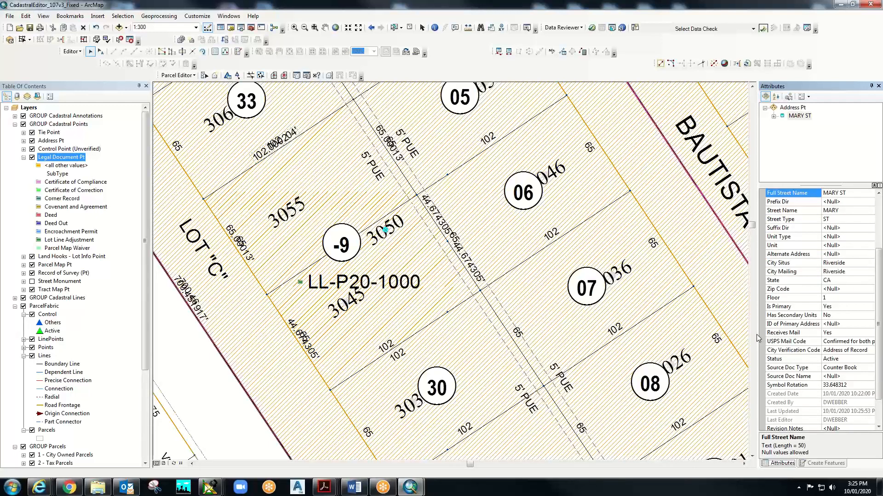
pyautogui.moveTo(756, 336); pyautogui.dragTo(685, 336)
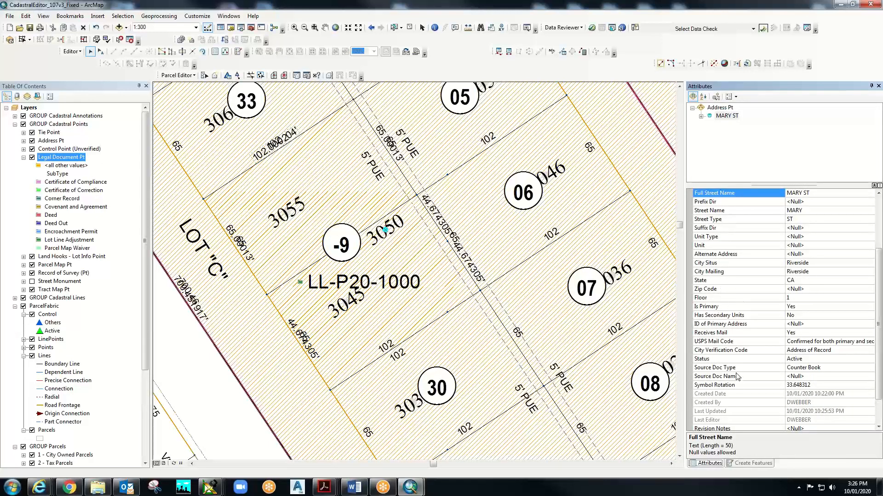
pyautogui.scroll(-2, 736, 369)
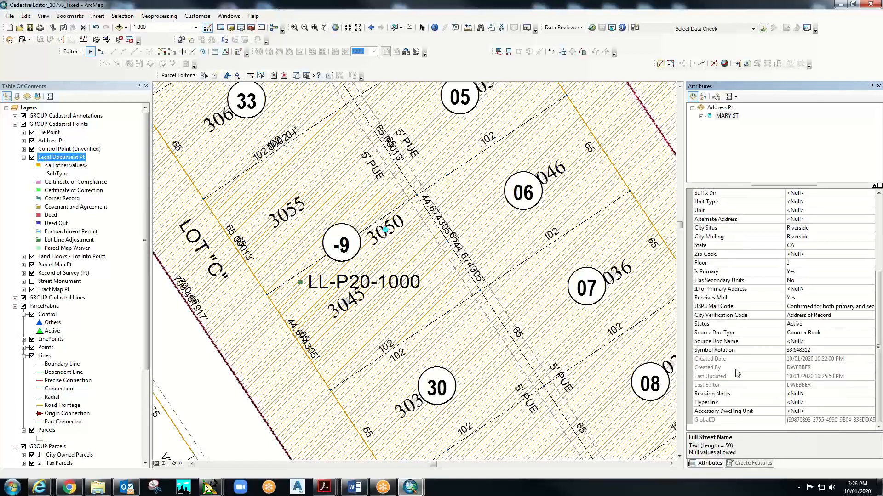
pyautogui.click(732, 336)
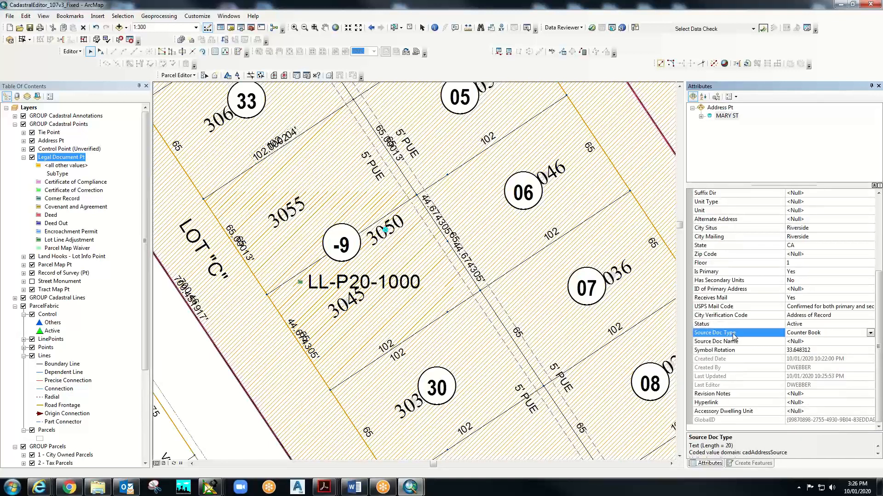
pyautogui.click(870, 333)
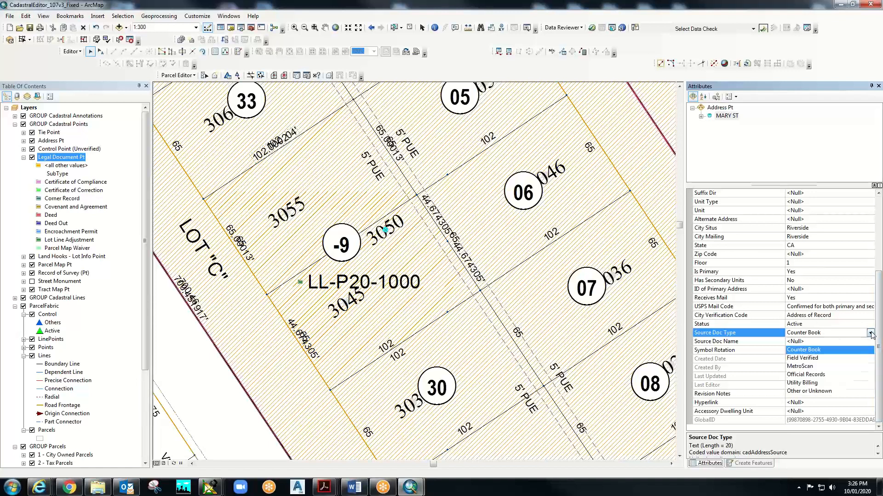
pyautogui.click(871, 334)
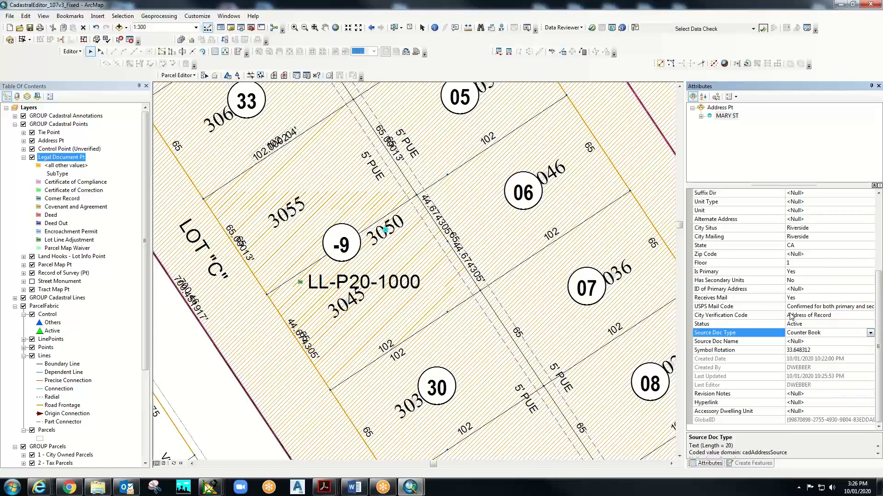
pyautogui.scroll(5, 780, 320)
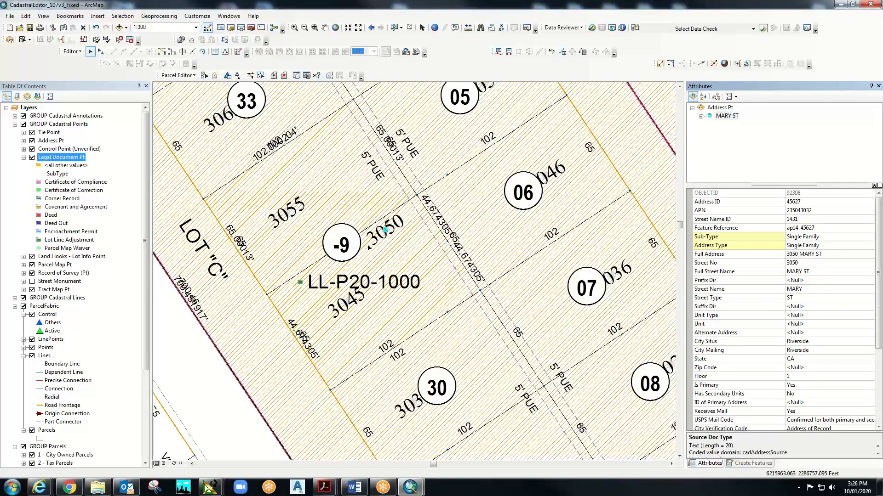
# - Select the 3055 annotation label in parcel -9 and zoom in close on it
pyautogui.click(287, 211)
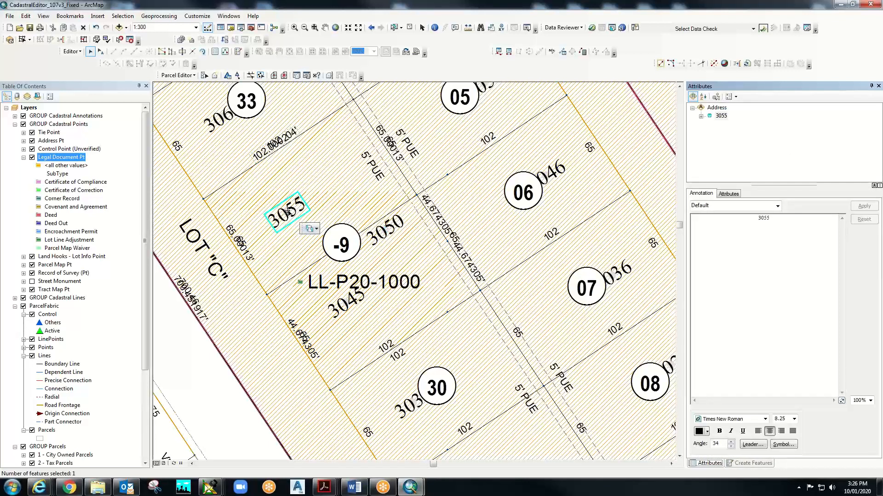
pyautogui.click(316, 230)
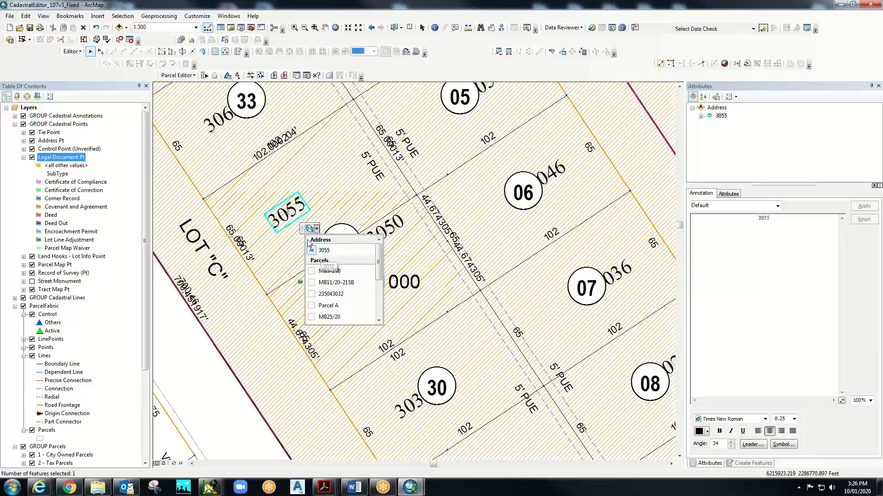
pyautogui.click(286, 211)
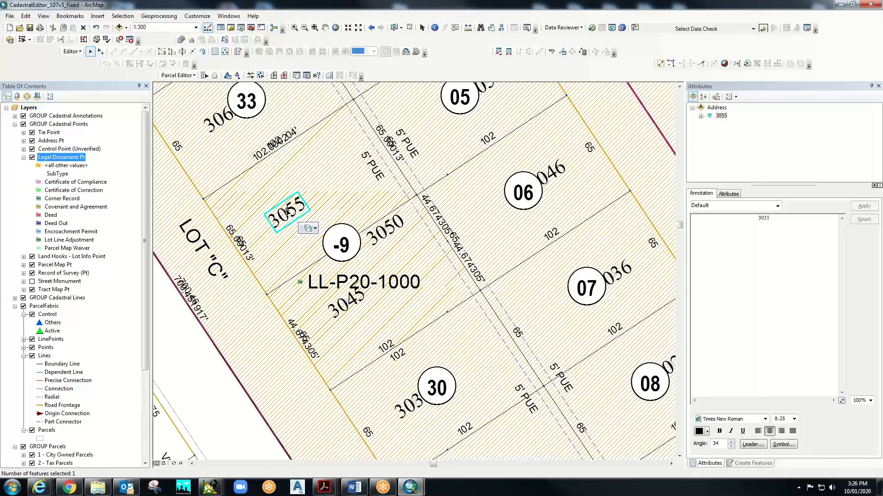
pyautogui.click(318, 230)
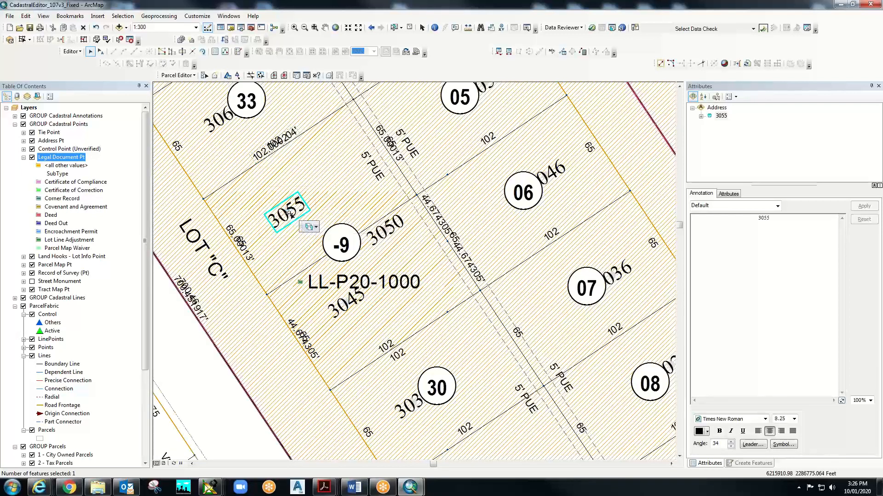
pyautogui.click(289, 214)
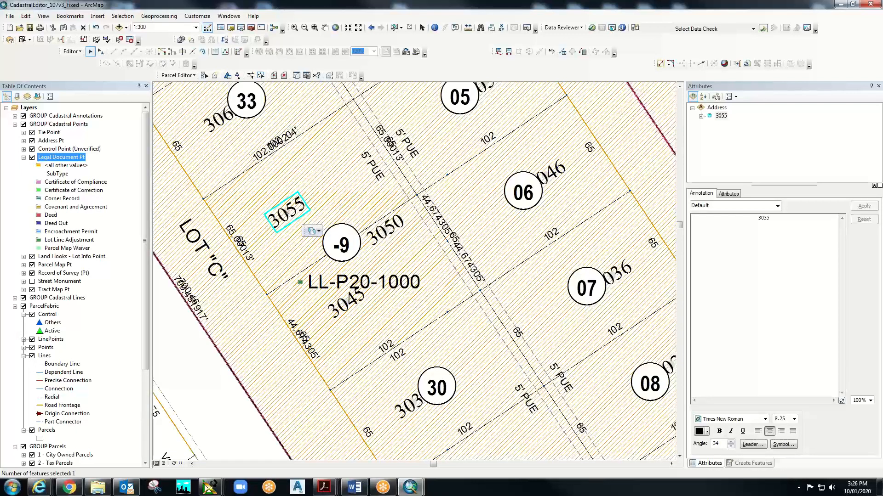
pyautogui.click(319, 232)
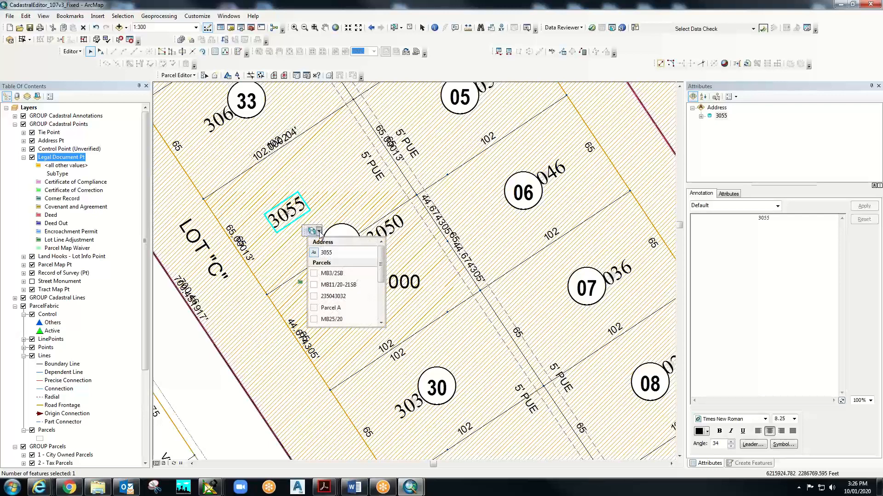
pyautogui.click(313, 230)
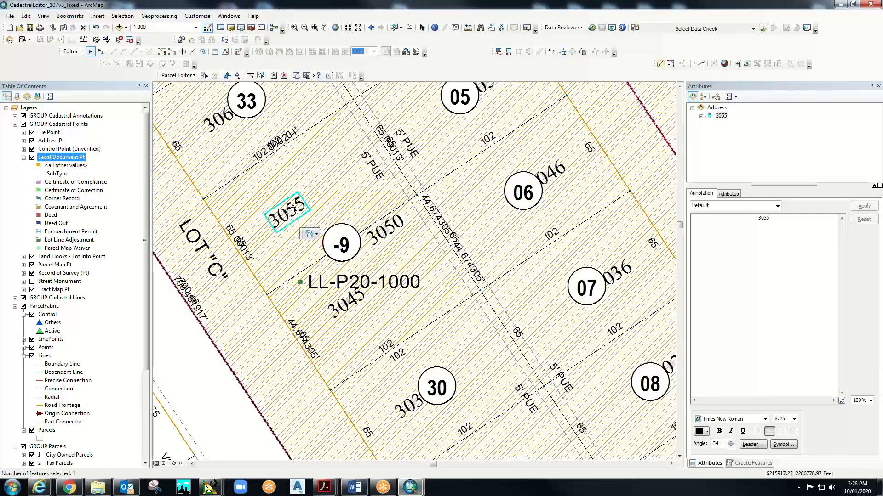
pyautogui.scroll(1, 281, 207)
pyautogui.scroll(-4, 281, 207)
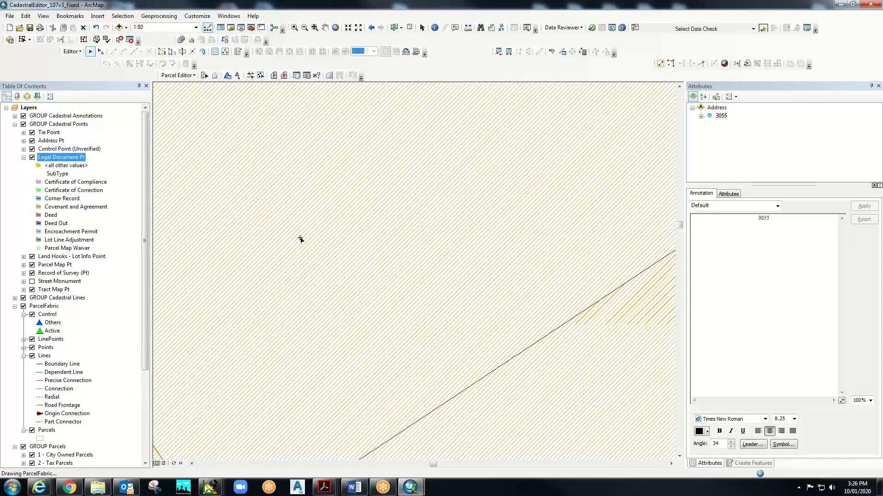
# - Reselect the 3055 annotation and its overlapping features on the map
pyautogui.click(301, 242)
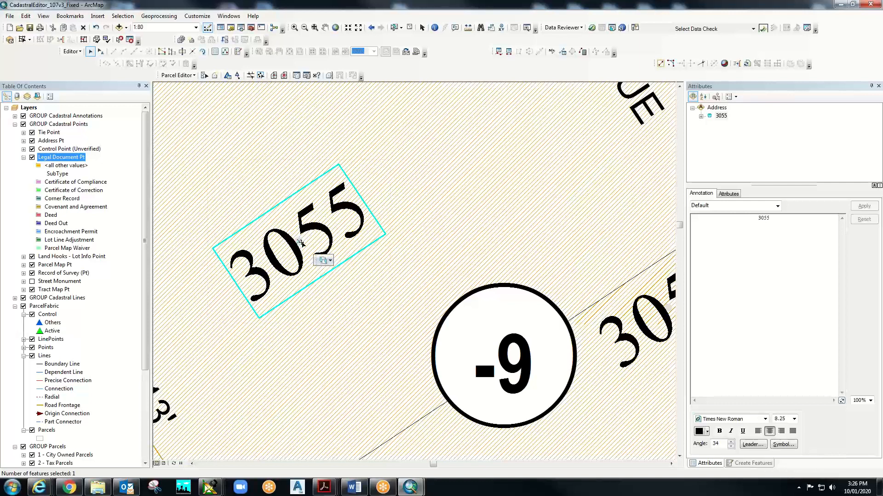
pyautogui.click(329, 260)
pyautogui.click(329, 260)
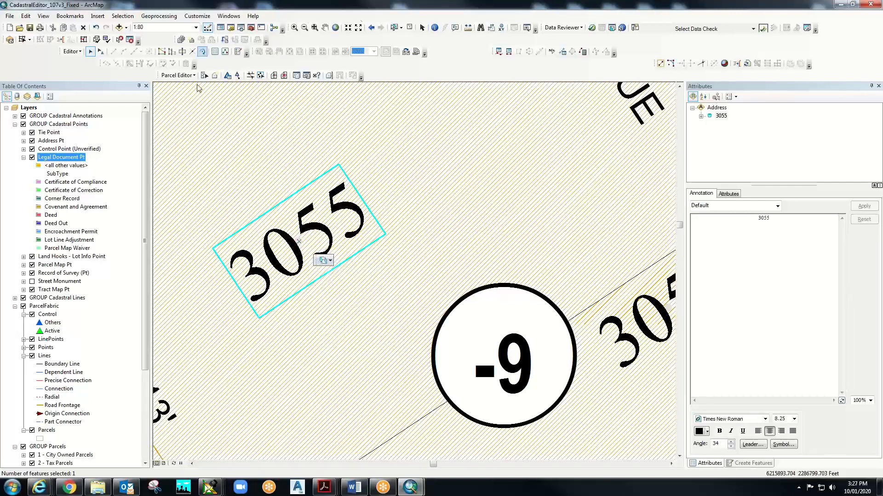
pyautogui.click(394, 28)
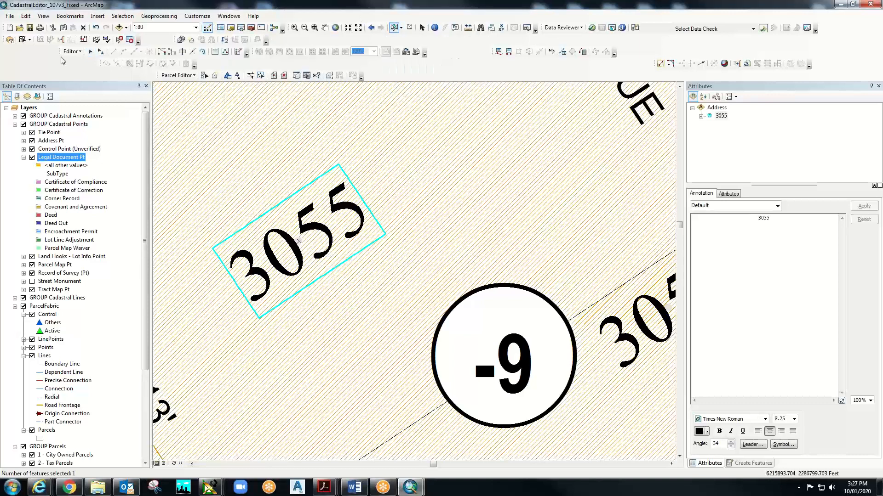
pyautogui.click(89, 52)
pyautogui.click(297, 239)
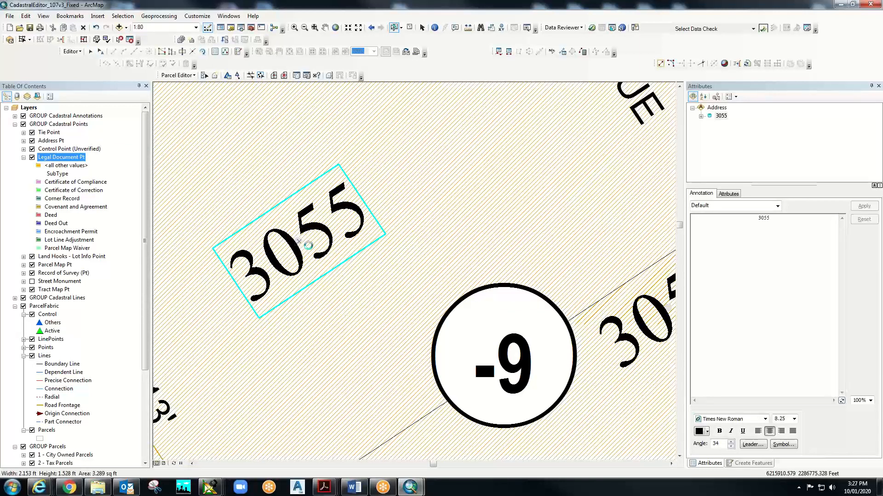
pyautogui.click(395, 28)
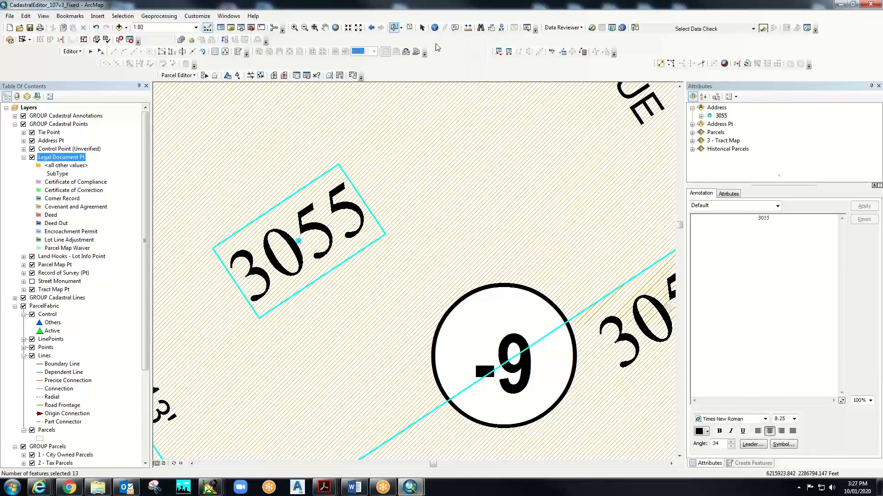
# - Unselect the 3055 annotation and clear Parcels, Tract Map and Historical Parcels selections
pyautogui.rightClick(720, 117)
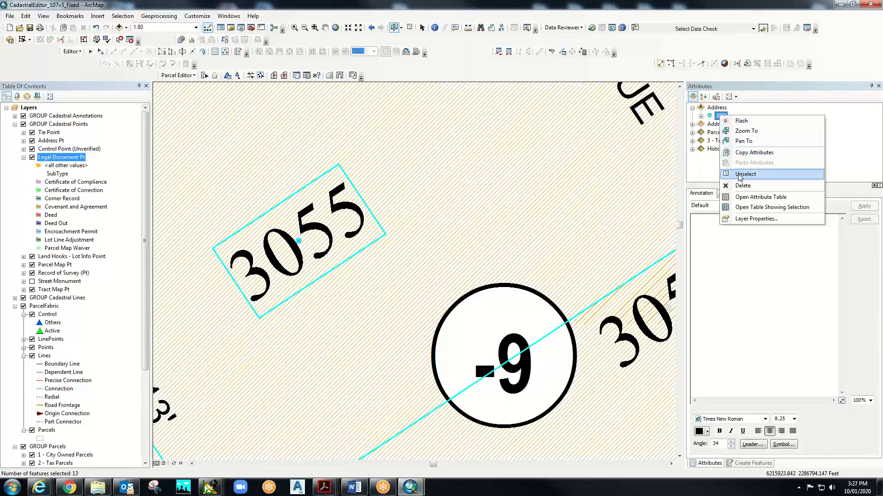
pyautogui.click(739, 174)
pyautogui.click(716, 125)
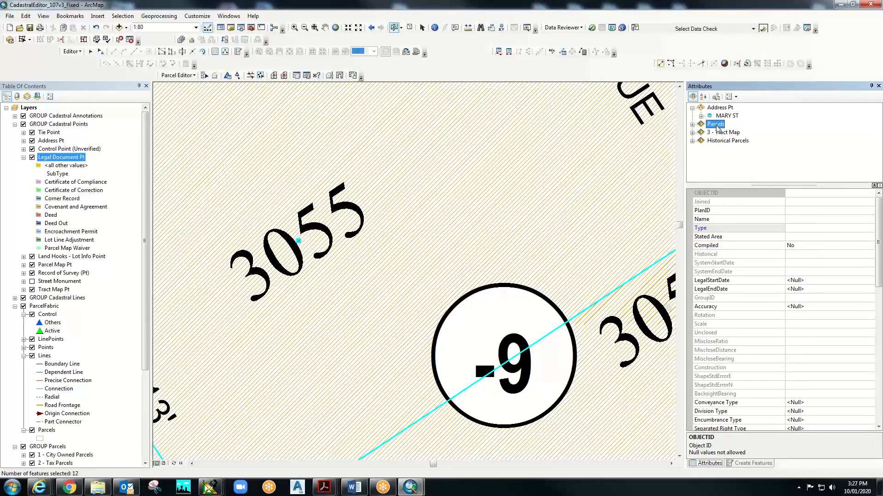
pyautogui.keyDown('shift'); pyautogui.click(725, 142); pyautogui.keyUp('shift')
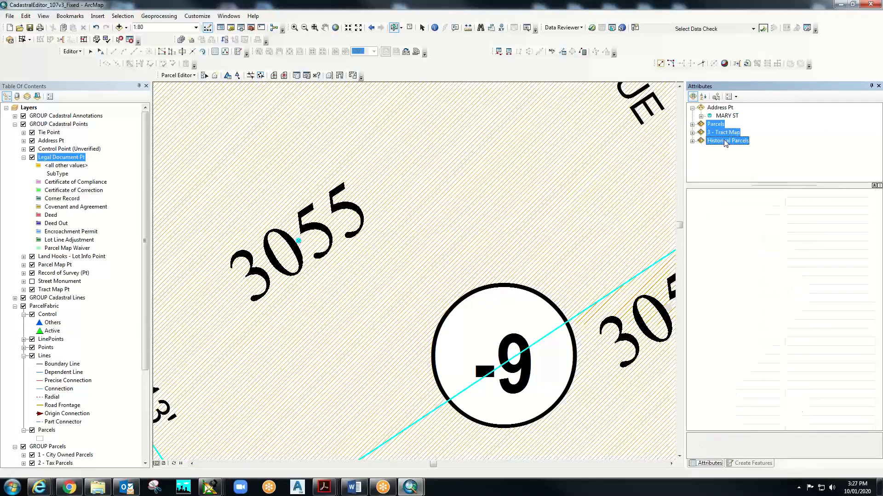
pyautogui.rightClick(725, 142)
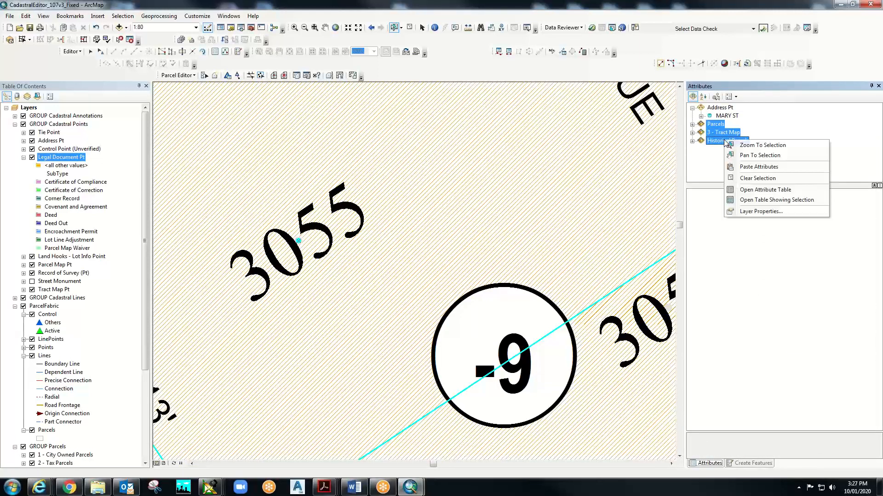
pyautogui.click(749, 179)
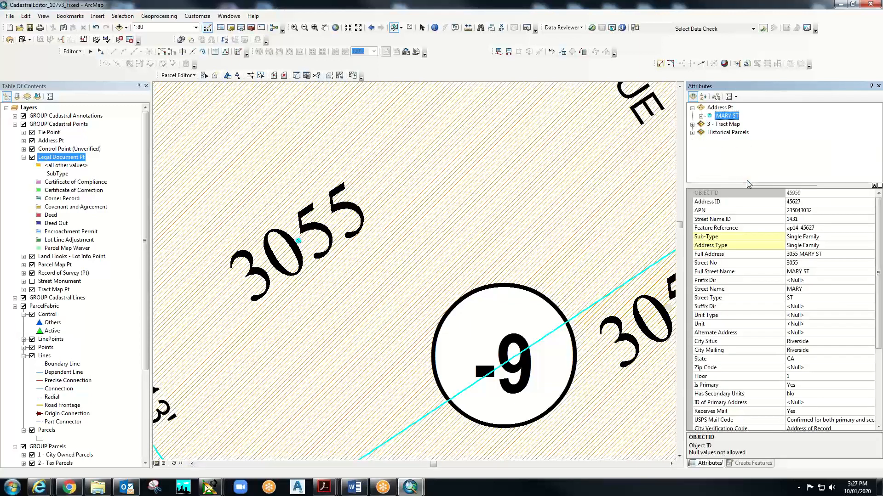
pyautogui.rightClick(719, 125)
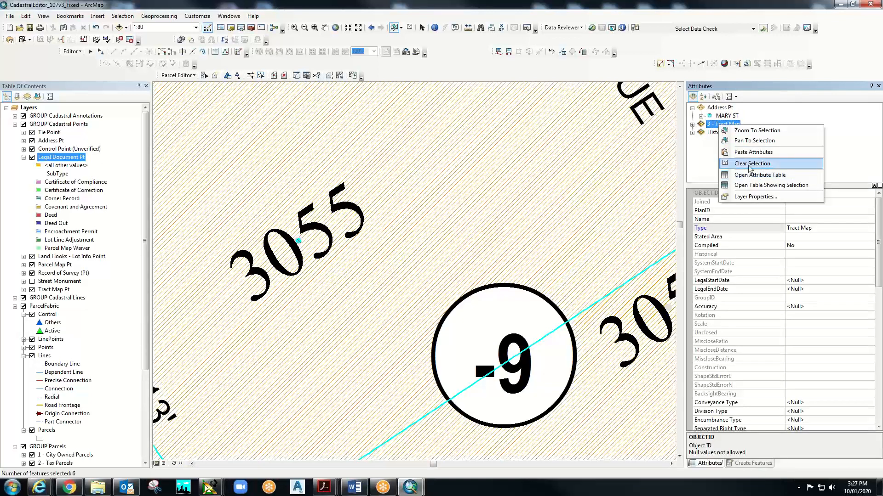
pyautogui.click(750, 164)
pyautogui.rightClick(731, 126)
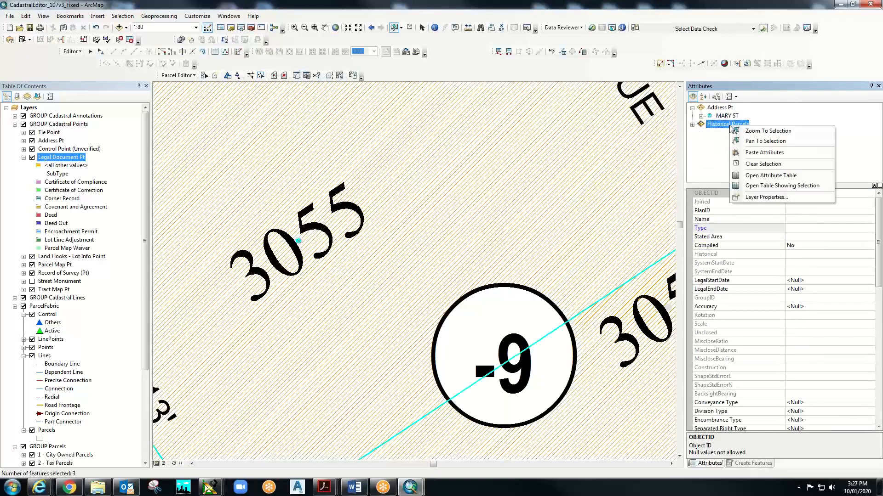
pyautogui.click(751, 164)
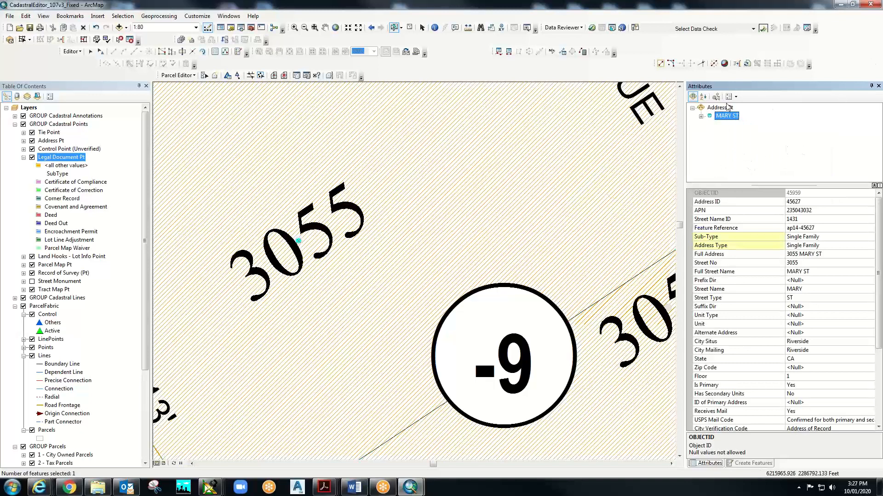
pyautogui.click(91, 54)
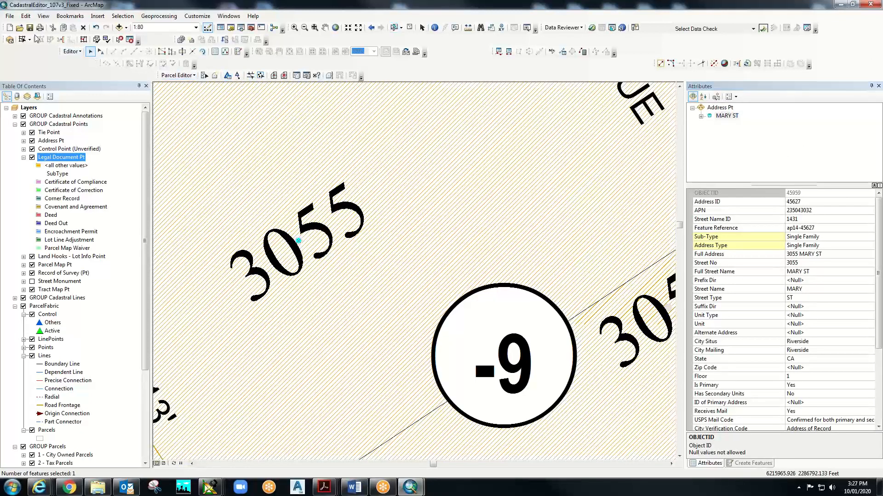
pyautogui.click(26, 16)
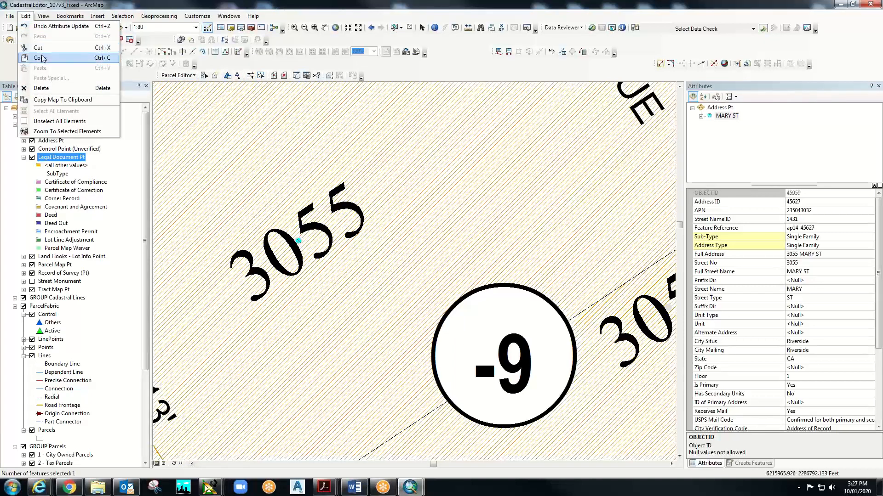
pyautogui.click(27, 18)
pyautogui.click(28, 19)
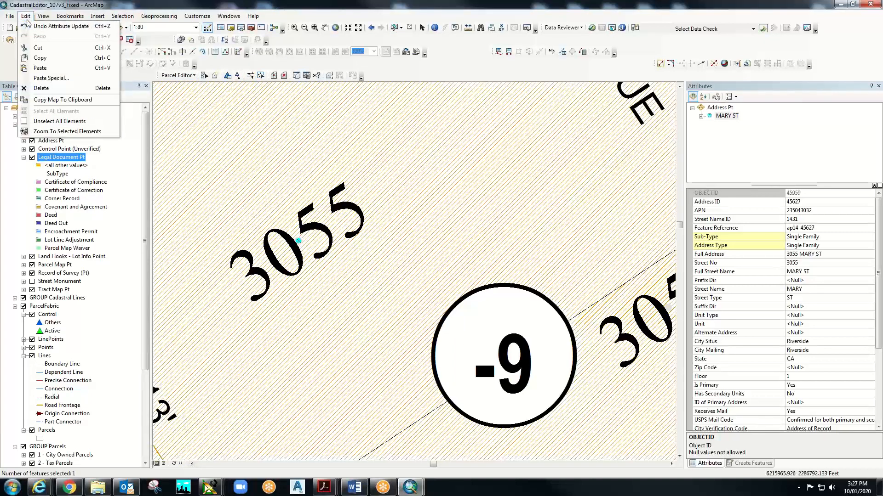
pyautogui.click(44, 68)
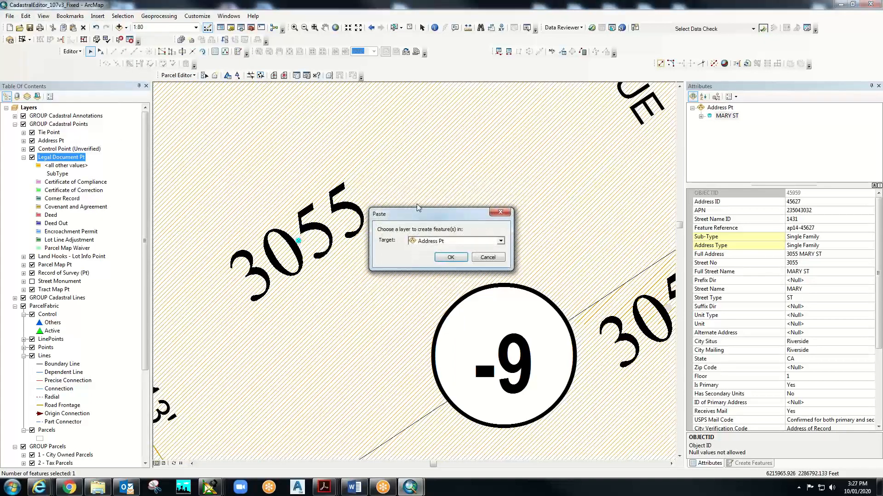
pyautogui.click(473, 241)
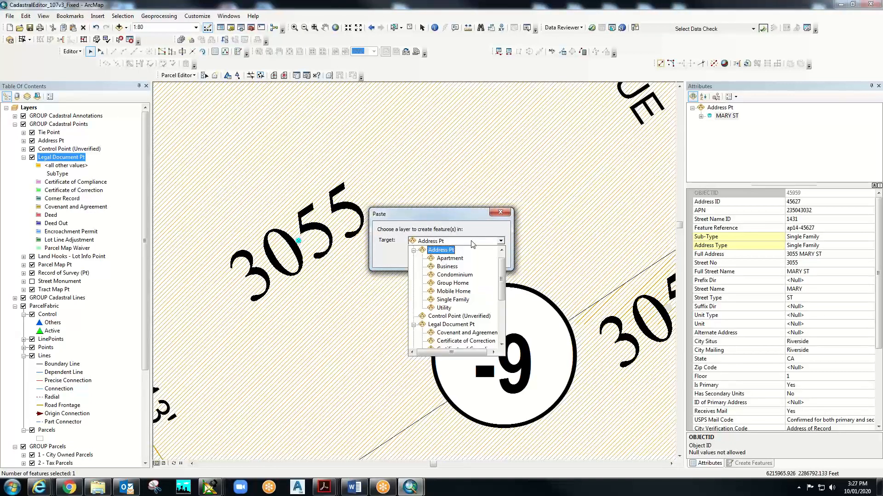
pyautogui.click(472, 241)
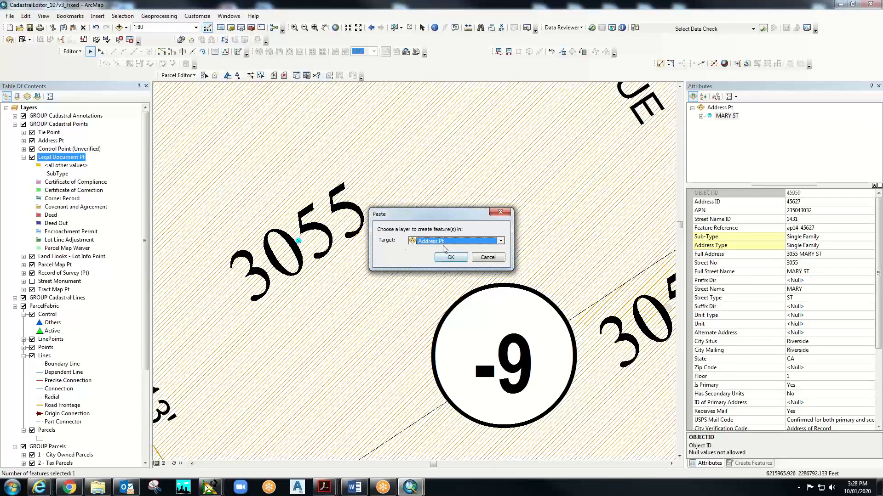
pyautogui.click(451, 256)
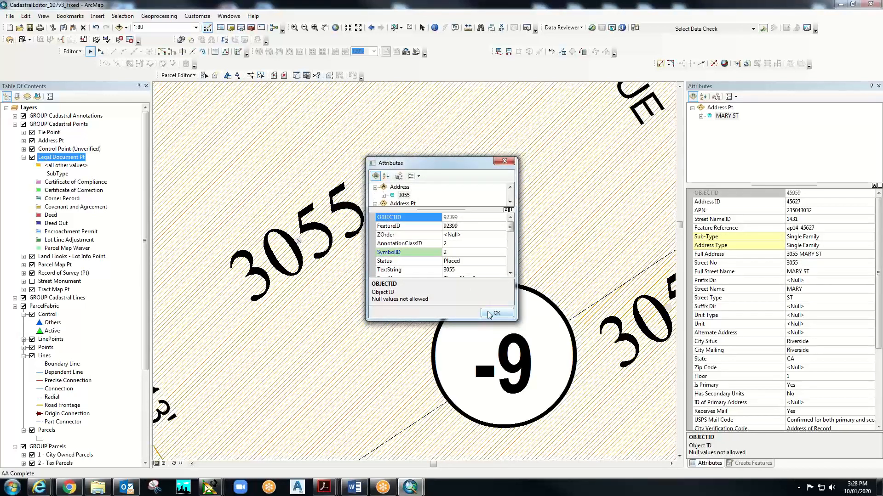
pyautogui.click(489, 314)
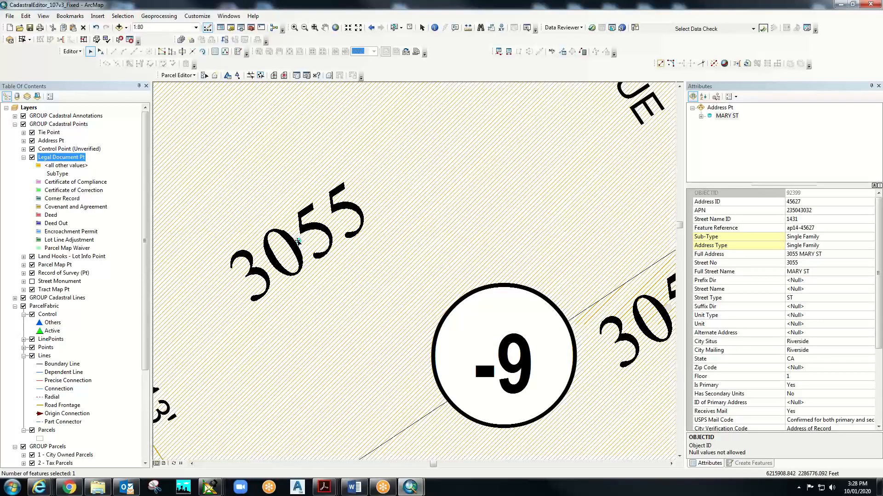
# - Drag the duplicated 3055 point up and right of the original, then zoom out to neighbouring lots
pyautogui.moveTo(298, 242); pyautogui.dragTo(522, 198)
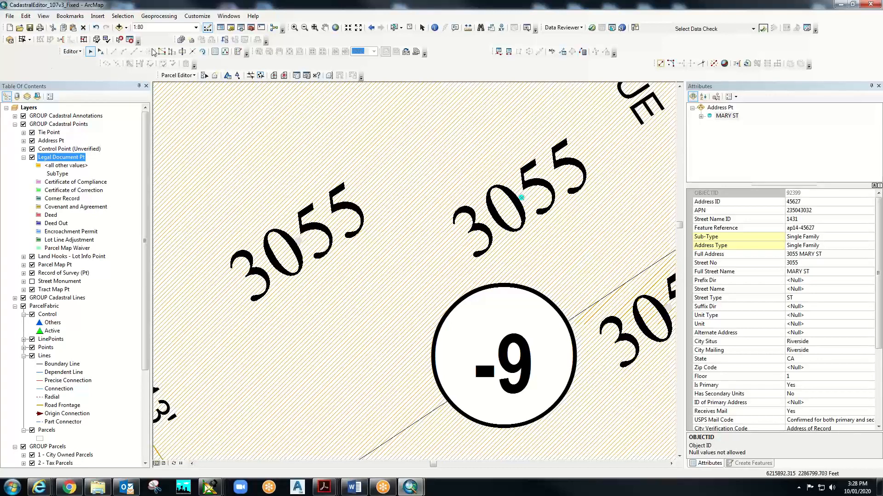
pyautogui.scroll(1, 320, 239)
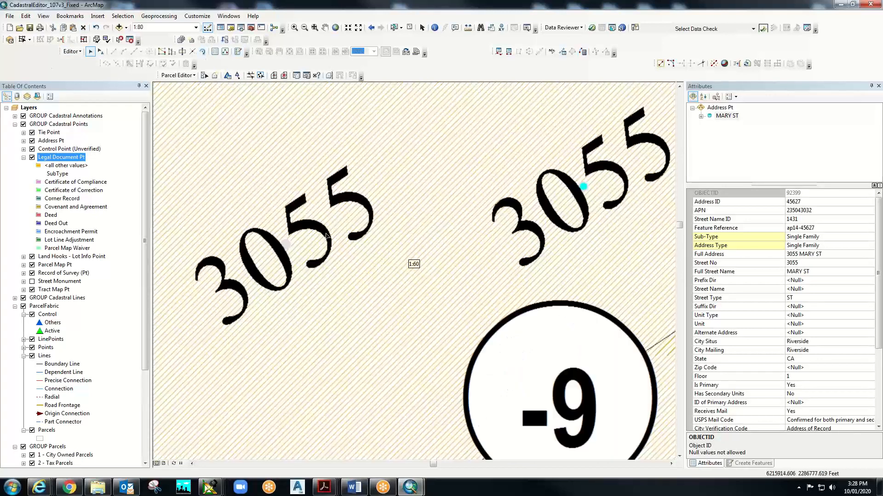
pyautogui.scroll(-2, 293, 232)
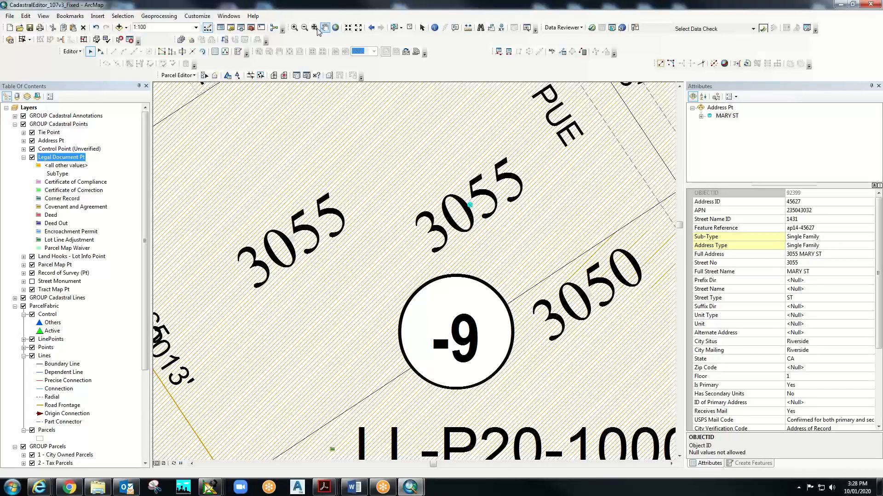
pyautogui.click(304, 27)
pyautogui.moveTo(384, 199); pyautogui.dragTo(573, 345)
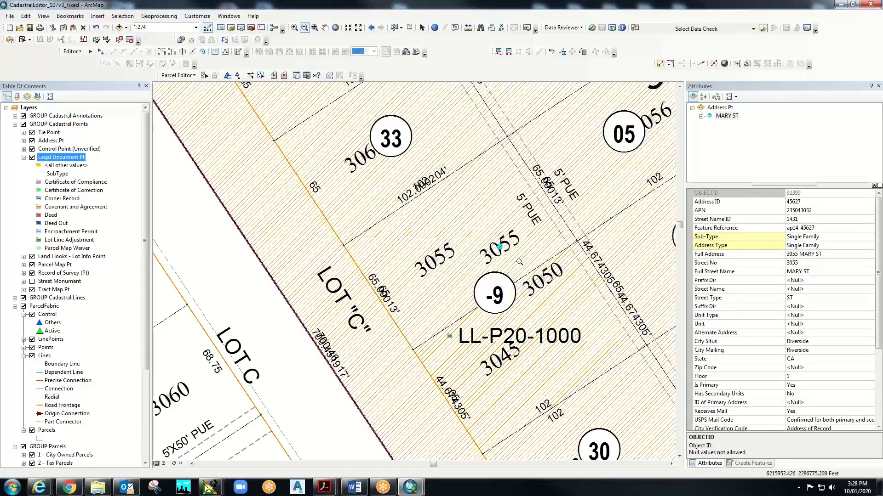
pyautogui.click(519, 262)
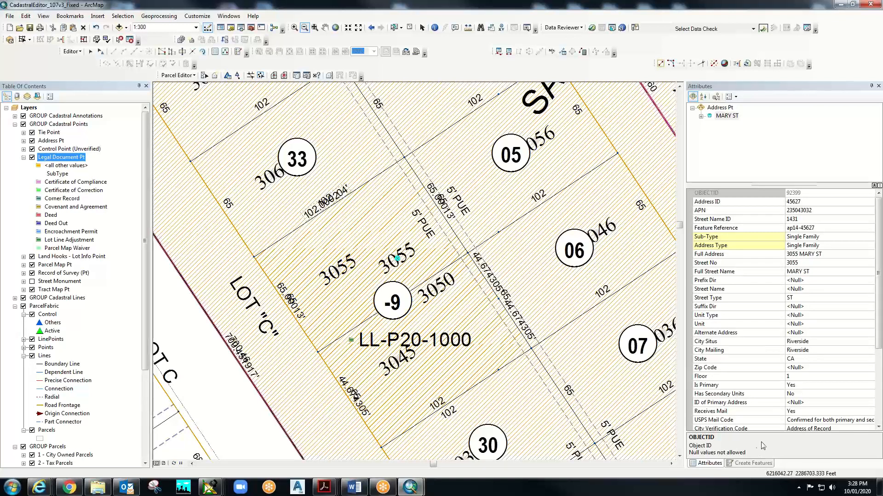
# - Show the Create Features templates and pick the Development easement line template
pyautogui.click(754, 463)
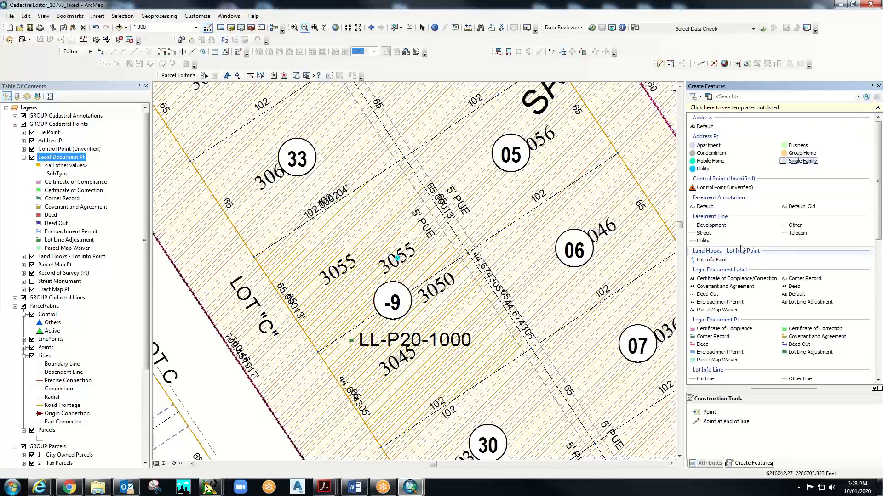
pyautogui.click(725, 225)
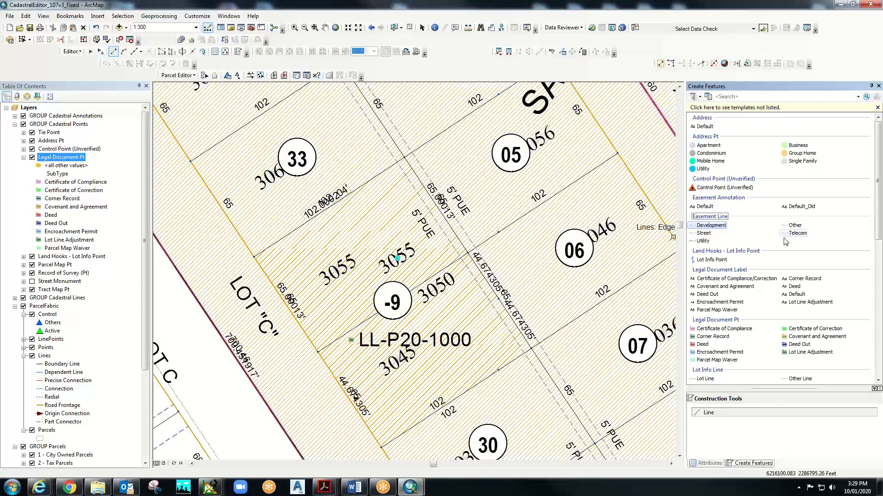
pyautogui.scroll(-5, 735, 260)
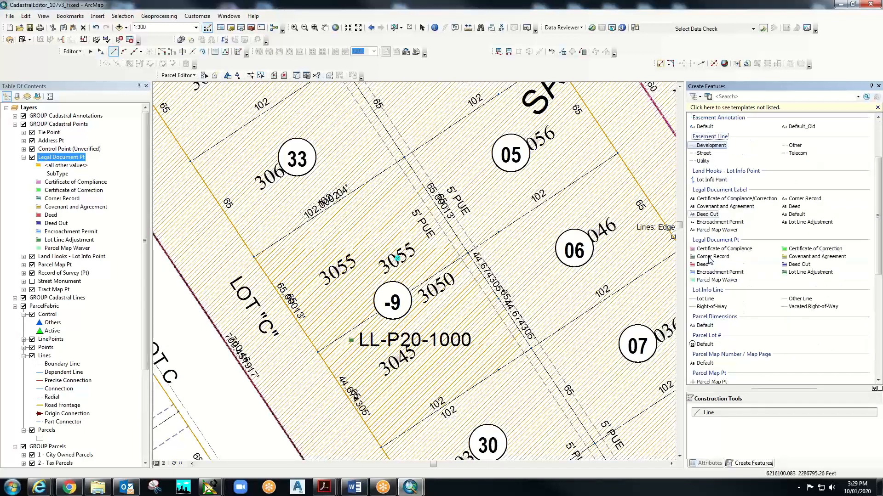
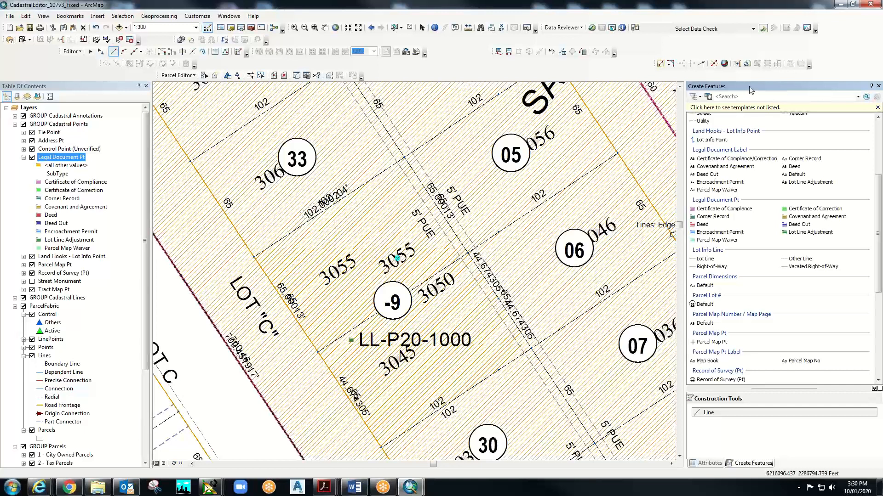
# - Close the Create Features and Attributes panels so the map view widens
pyautogui.click(879, 86)
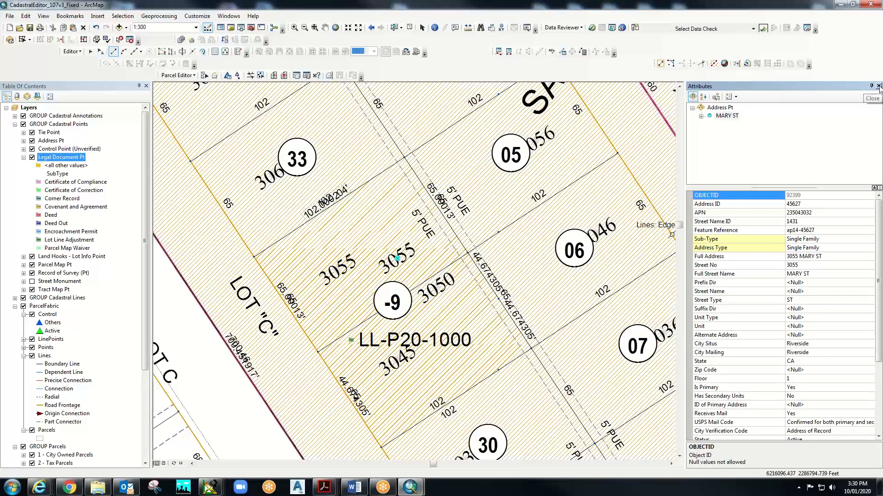
pyautogui.click(878, 87)
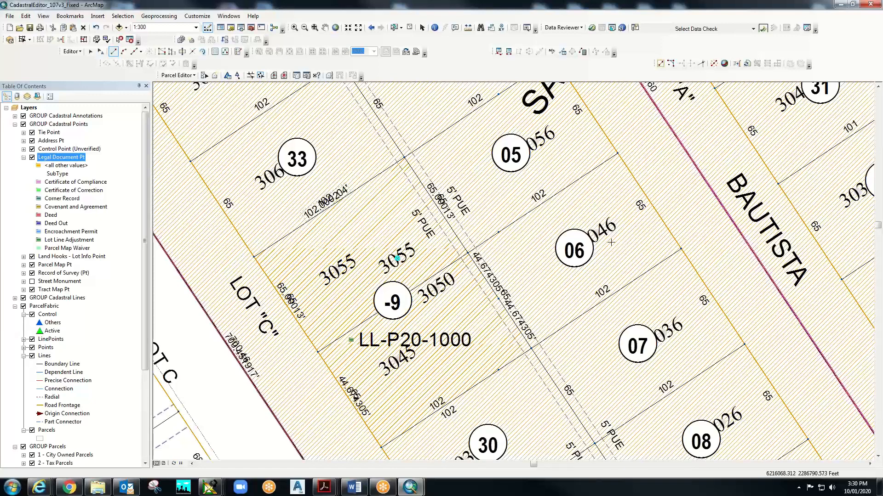
# - Zoom out with a box, then pan the map to show the surrounding blocks and the large open parcel
pyautogui.click(304, 27)
pyautogui.moveTo(358, 142); pyautogui.dragTo(416, 187)
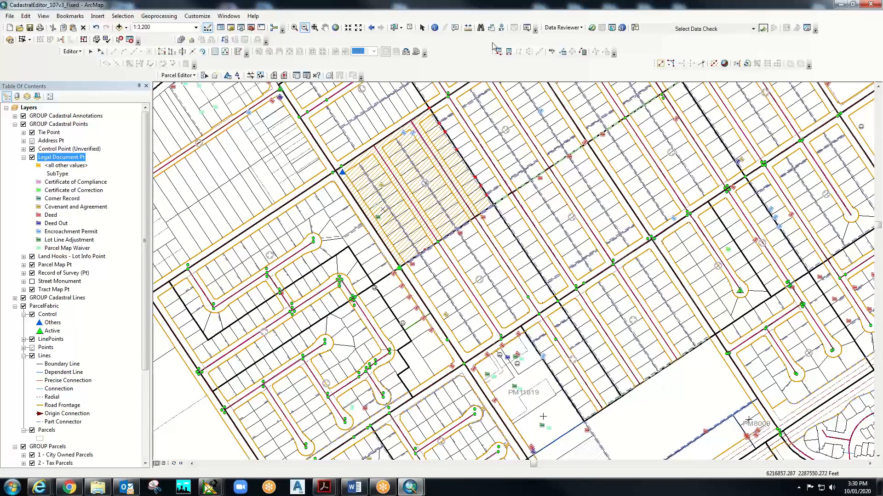
pyautogui.click(325, 28)
pyautogui.moveTo(212, 397); pyautogui.dragTo(480, 259)
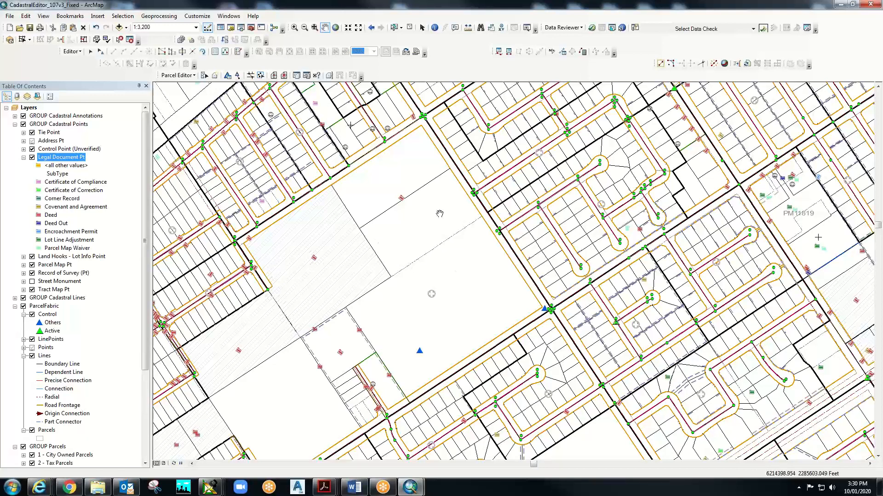
pyautogui.click(481, 28)
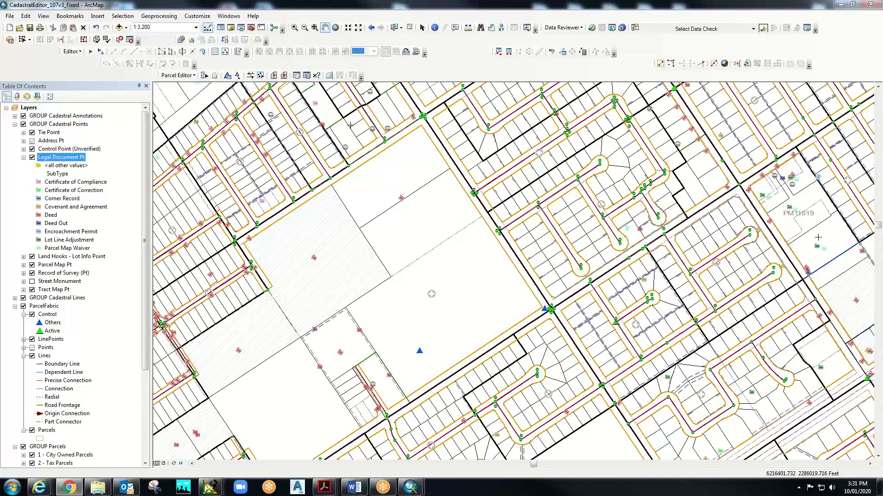
# - Bring Chrome over ArcMap and open ll-p19-0191 from the City of Riverside Lot Line Adjustments list
pyautogui.moveTo(882, 91); pyautogui.dragTo(482, 97)
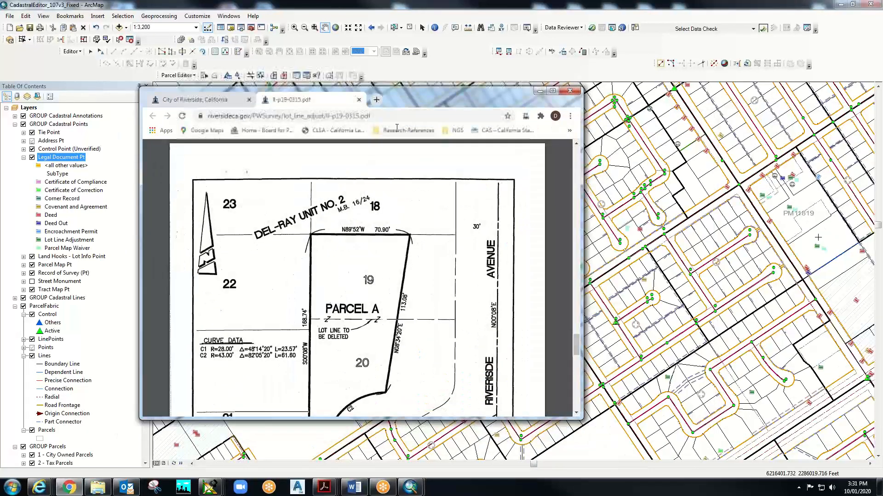
pyautogui.click(197, 99)
pyautogui.moveTo(576, 366); pyautogui.dragTo(570, 172)
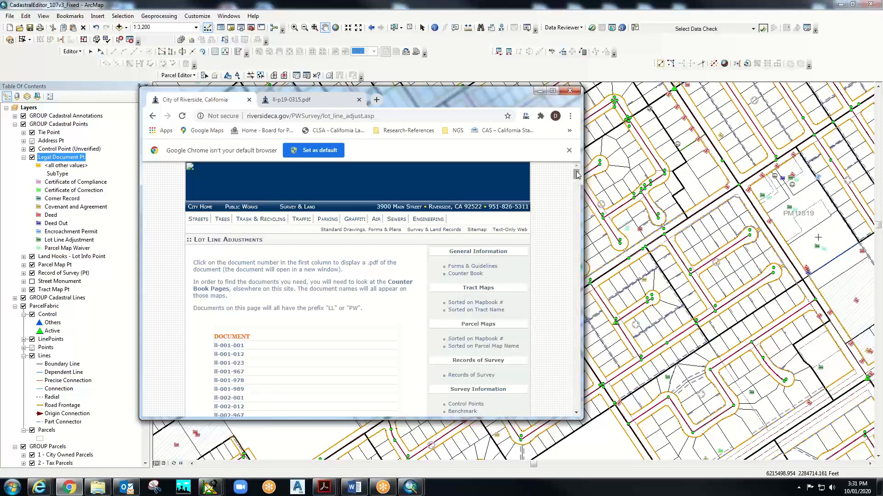
pyautogui.moveTo(577, 174); pyautogui.dragTo(577, 209)
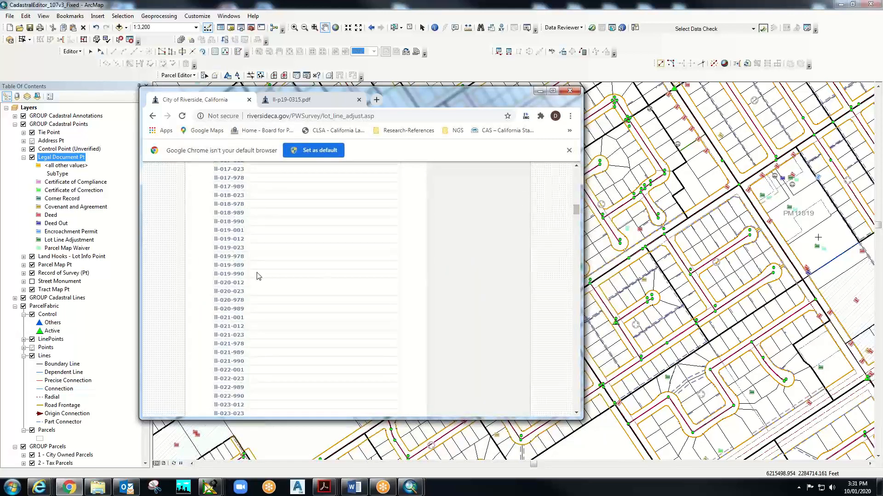
pyautogui.click(235, 259)
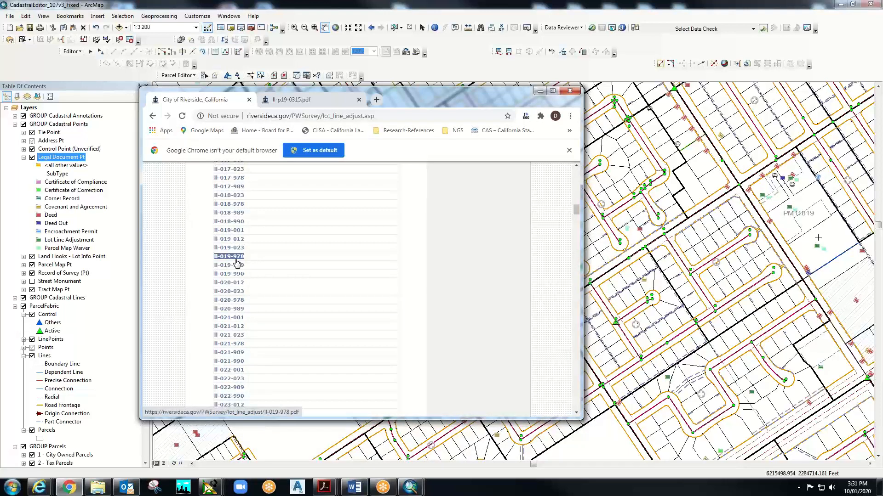
pyautogui.moveTo(576, 211); pyautogui.dragTo(531, 375)
pyautogui.scroll(3, 342, 346)
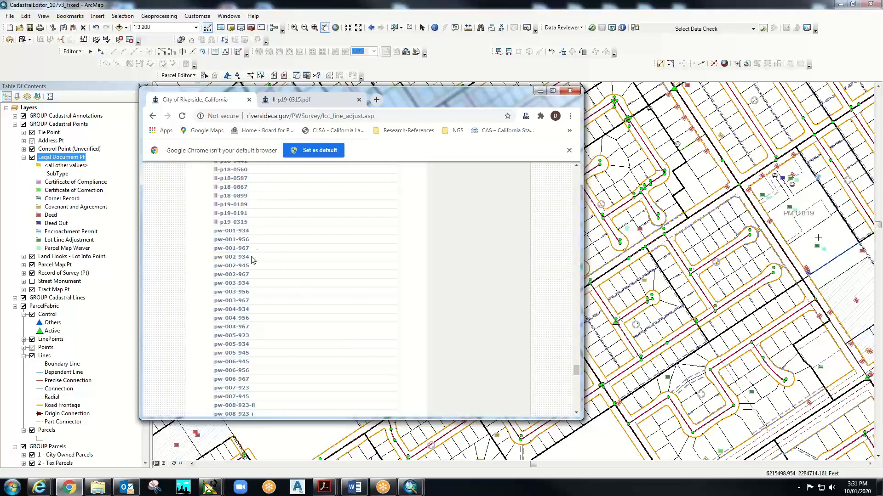
pyautogui.click(230, 214)
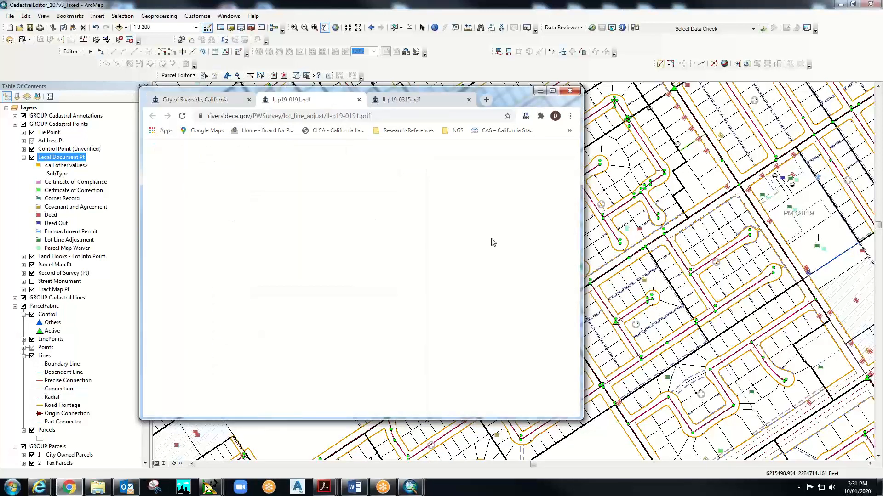
# - Read the ll-p19-0191 Parcel A description and plat on pages 3–4, then go back to the lot line list
pyautogui.scroll(-15, 424, 332)
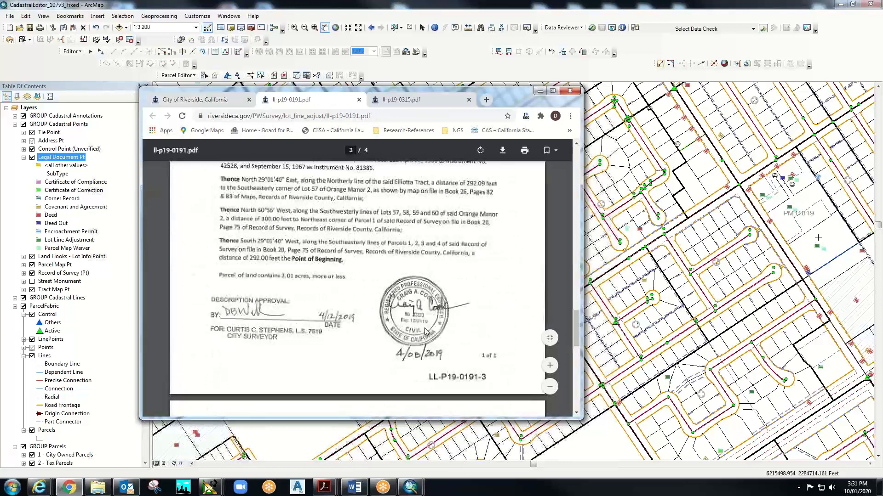
pyautogui.scroll(-5, 425, 332)
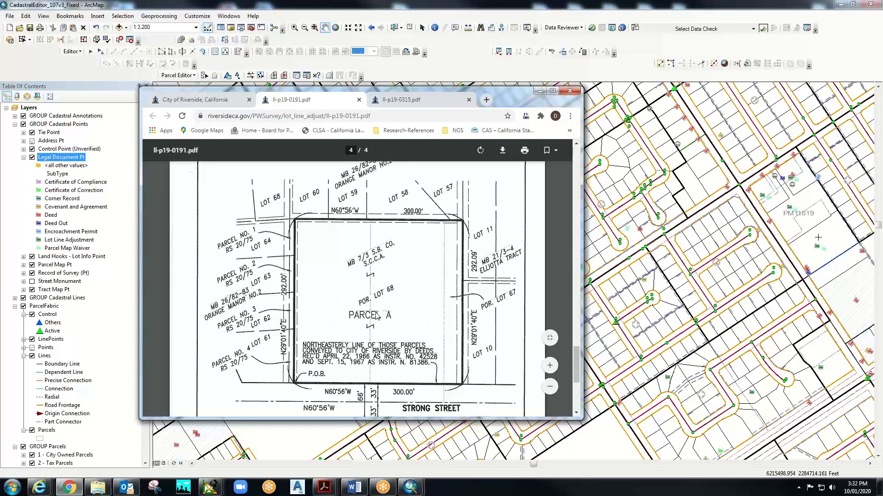
pyautogui.scroll(-4, 376, 316)
pyautogui.scroll(3, 349, 324)
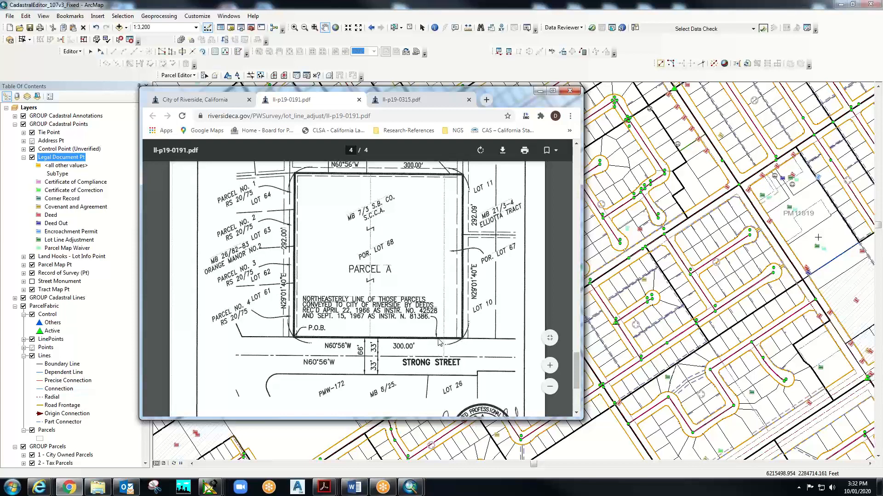
pyautogui.scroll(-2, 439, 342)
pyautogui.scroll(10, 437, 342)
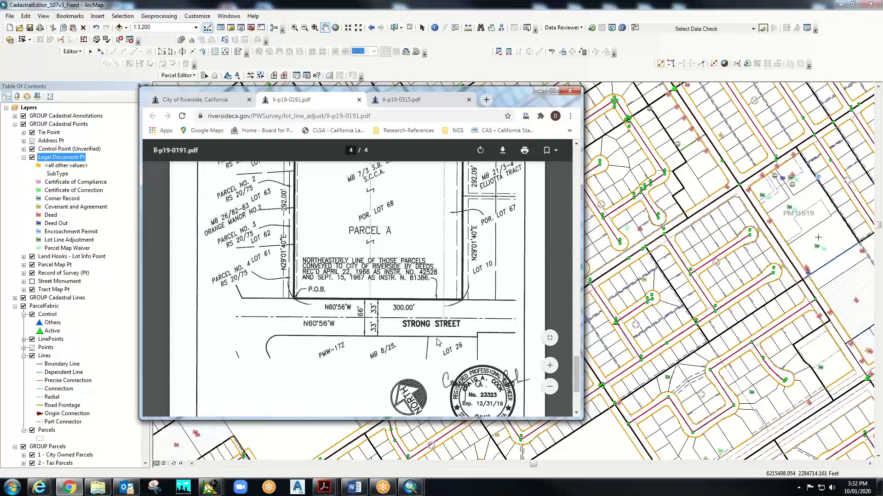
pyautogui.scroll(5, 436, 343)
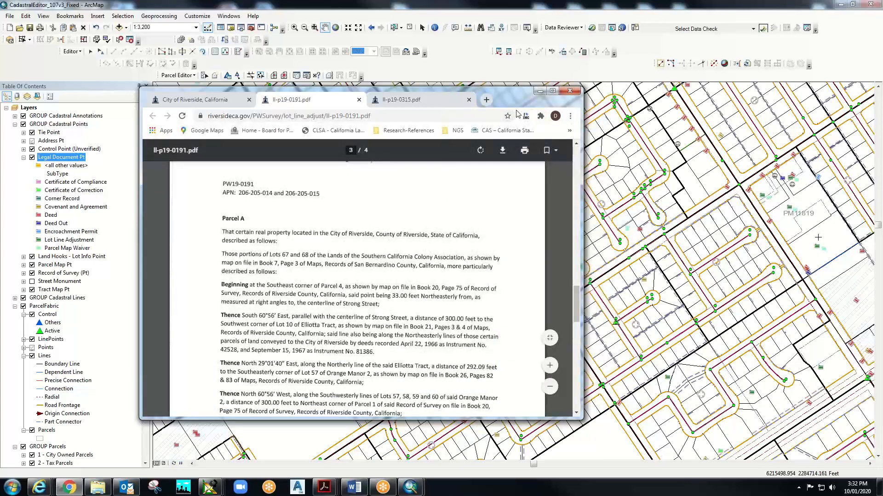
pyautogui.click(202, 99)
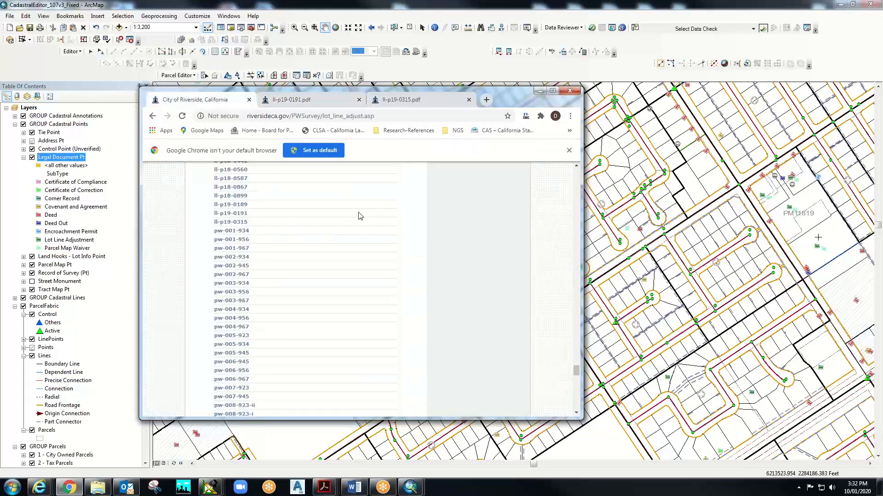
pyautogui.moveTo(576, 370); pyautogui.dragTo(576, 172)
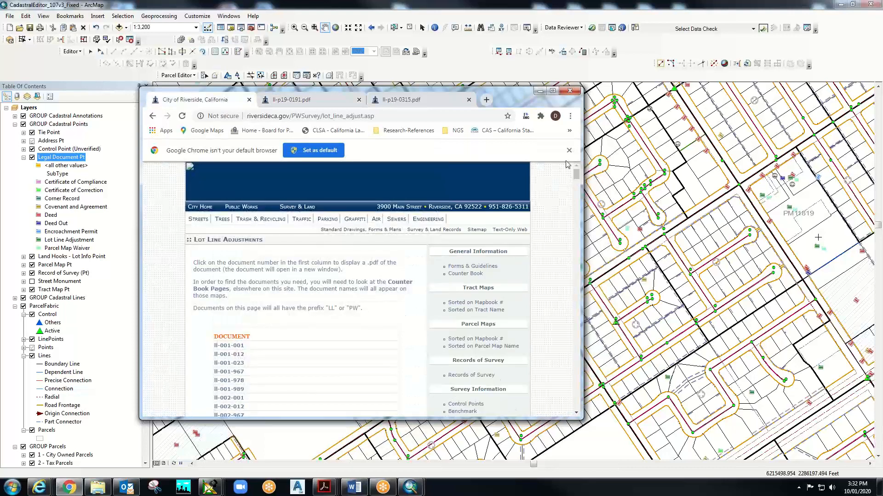
# - Open parcel map PMB246p100-101 from the list sorted by Mapbook #
pyautogui.click(476, 348)
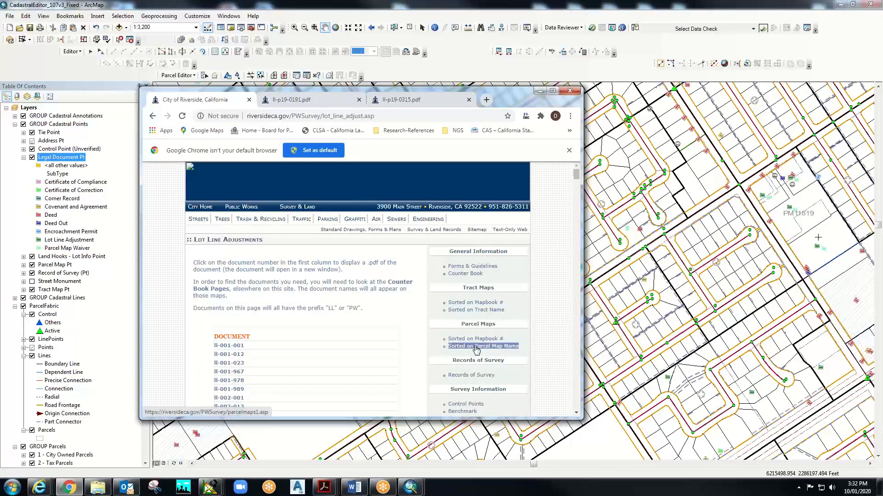
pyautogui.click(475, 339)
pyautogui.moveTo(576, 152); pyautogui.dragTo(576, 238)
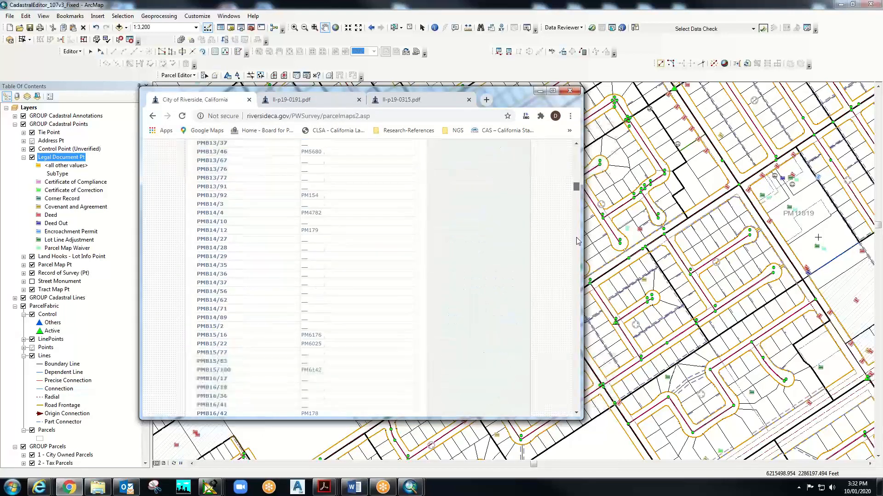
pyautogui.scroll(-1, 257, 322)
pyautogui.click(251, 376)
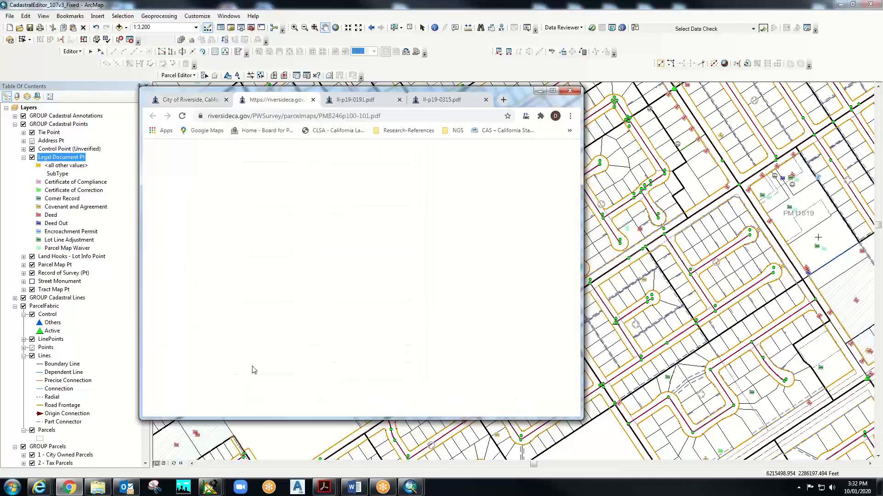
# - Show the page 2 plat of Parcels 1–3 and move Chrome right, beside ArcMap
pyautogui.scroll(-15, 343, 330)
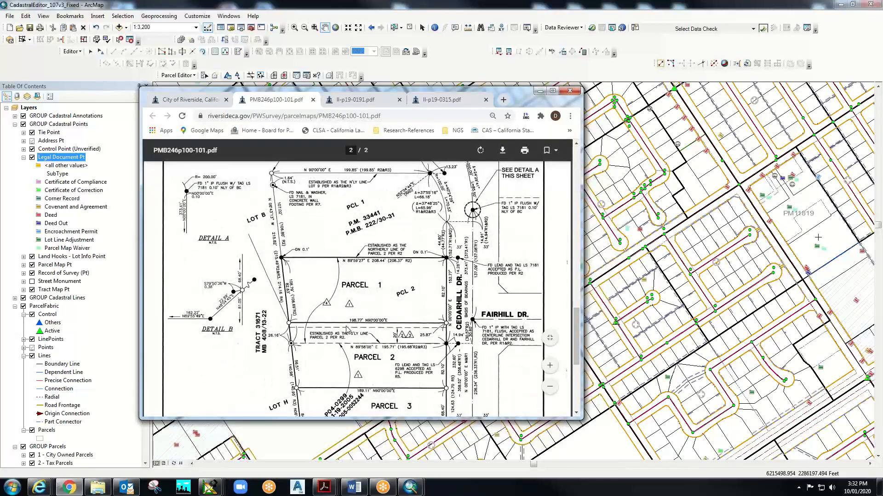
pyautogui.scroll(-1, 345, 329)
pyautogui.scroll(2, 345, 328)
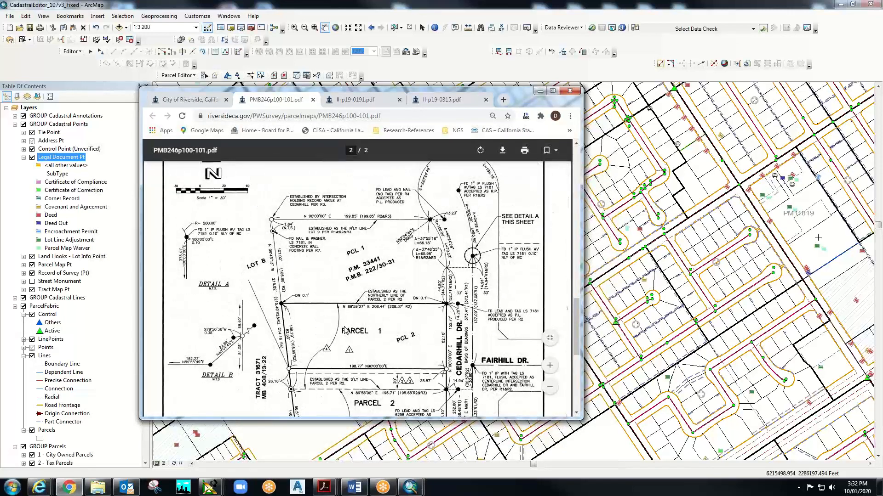
pyautogui.scroll(-1, 344, 328)
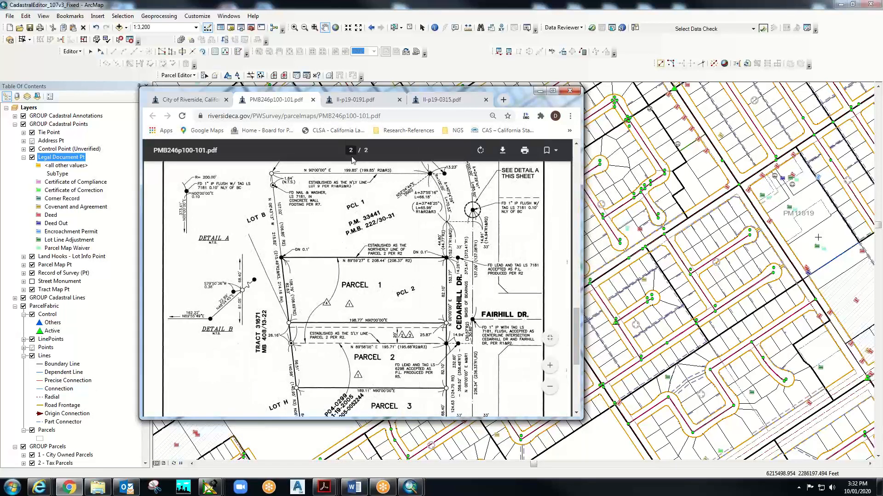
pyautogui.moveTo(523, 103); pyautogui.dragTo(882, 125)
# - Search Find's locations for the Cedarhill Pl and Fairhill Dr intersection
pyautogui.click(481, 28)
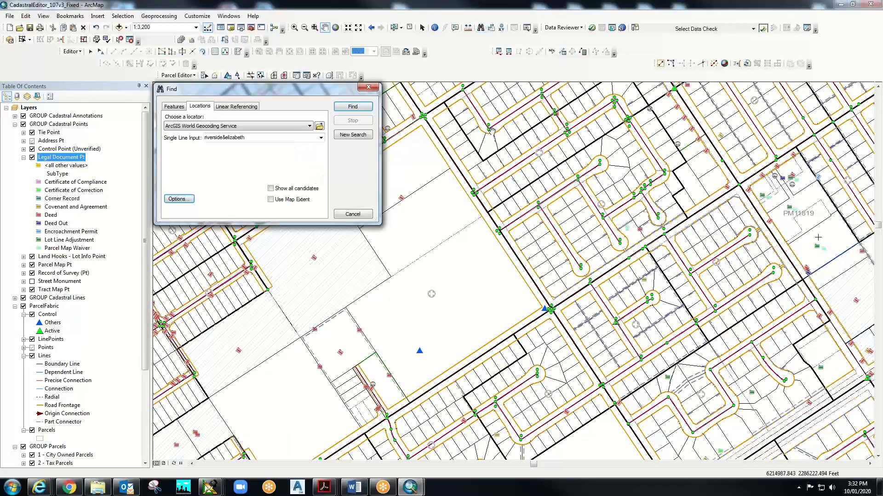
pyautogui.doubleClick(241, 138)
pyautogui.write('de')
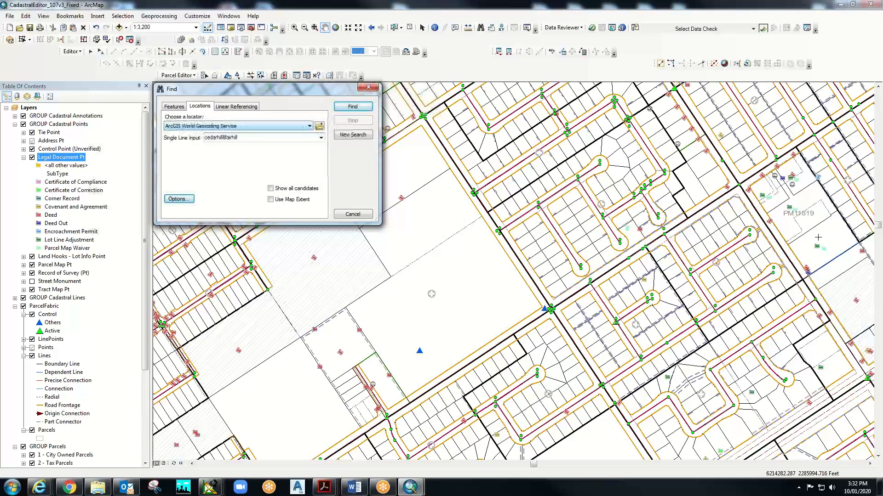
pyautogui.click(358, 108)
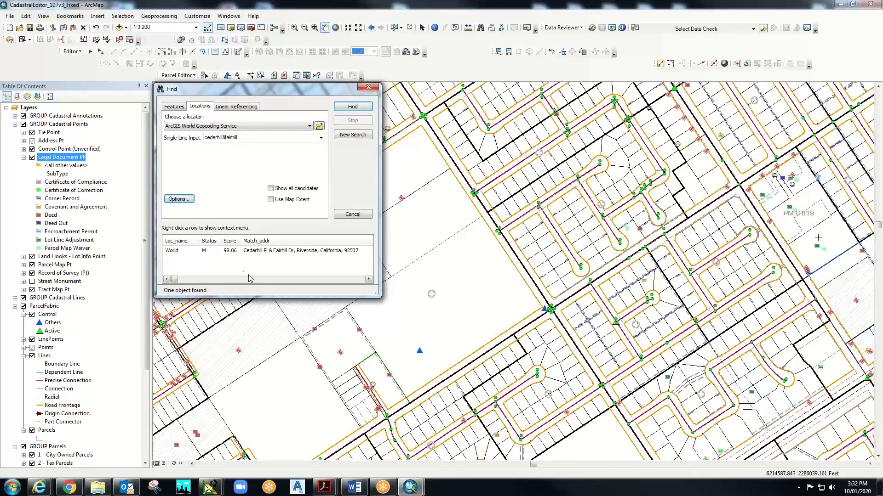
# - Zoom the map to the Cedarhill Pl & Fairhill Dr match and close Find
pyautogui.click(237, 252)
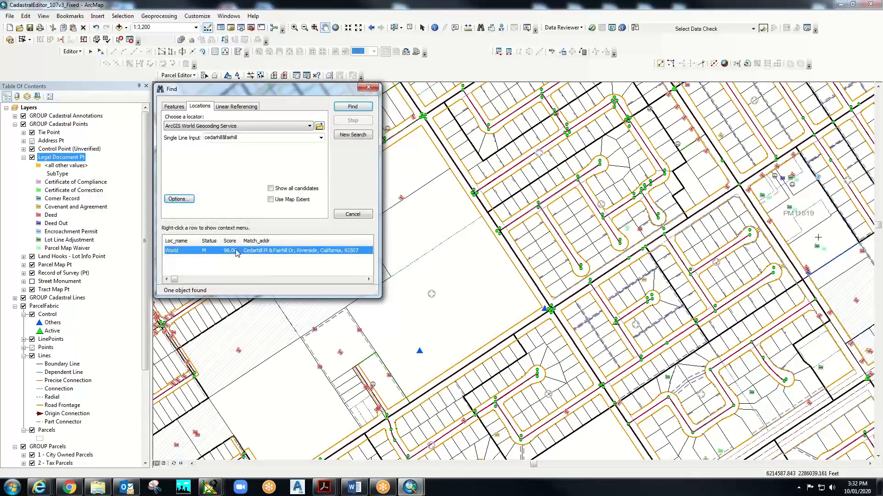
pyautogui.rightClick(277, 251)
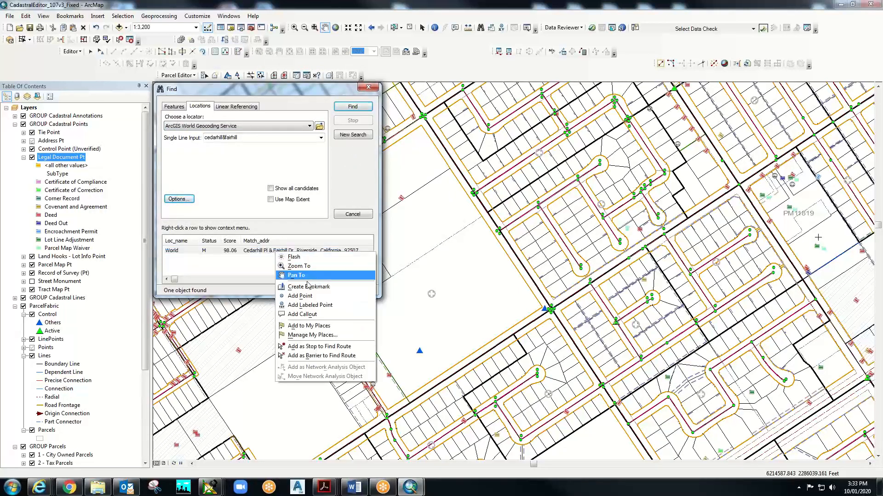
pyautogui.click(299, 269)
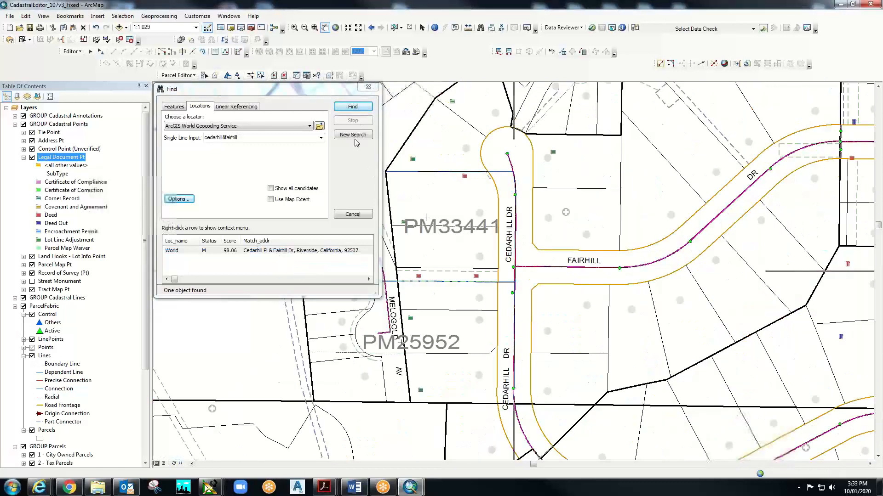
pyautogui.click(369, 89)
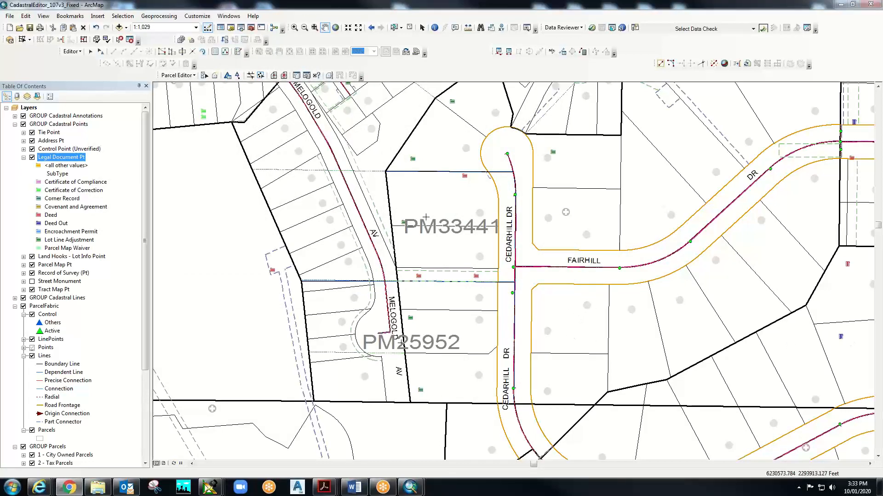
# - Place the narrowed parcel map PDF at the upper right, showing the Parcels 1–3 plat along Cedarhill Dr
pyautogui.hotkey('alt', 'Tab')
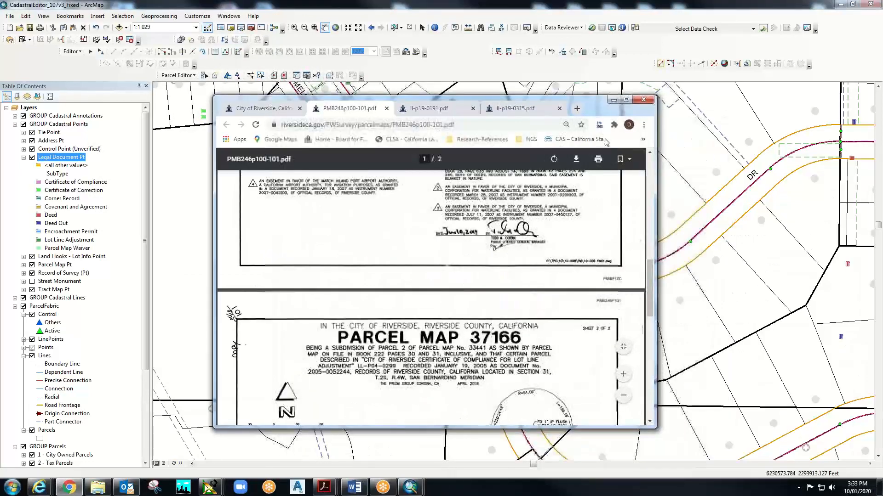
pyautogui.scroll(-5, 546, 193)
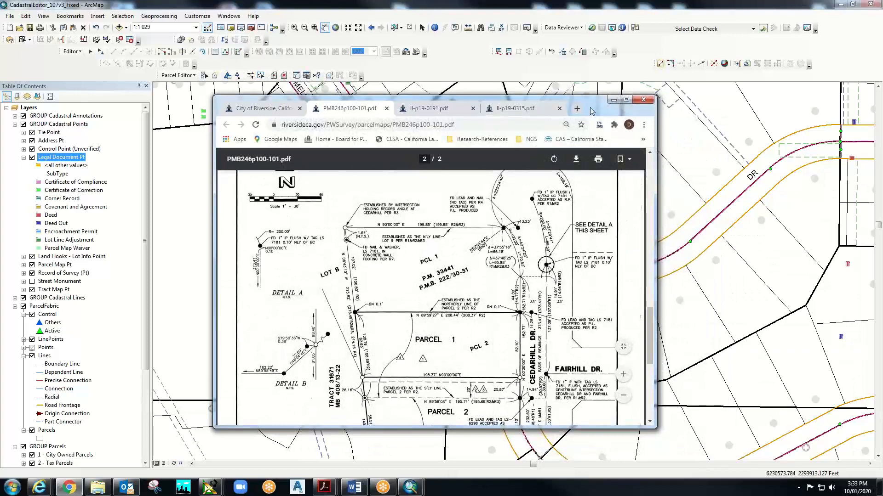
pyautogui.moveTo(592, 110); pyautogui.dragTo(814, 55)
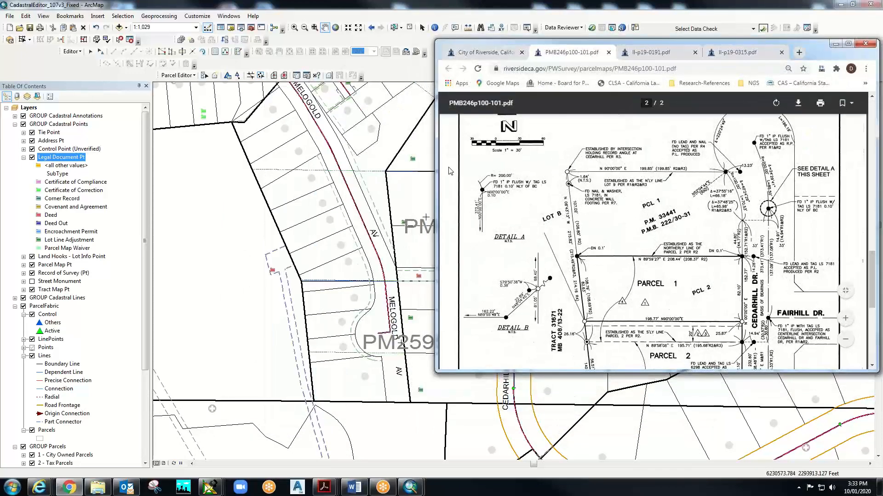
pyautogui.moveTo(436, 175); pyautogui.dragTo(609, 174)
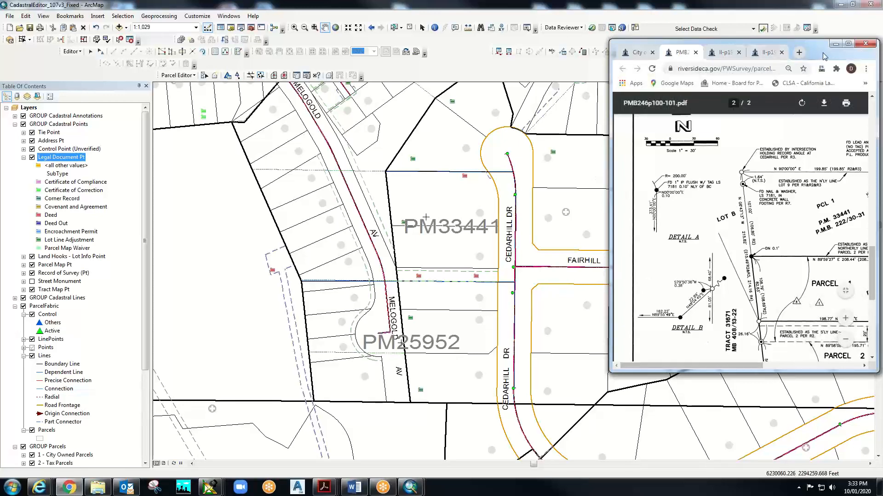
pyautogui.moveTo(824, 55); pyautogui.dragTo(771, 44)
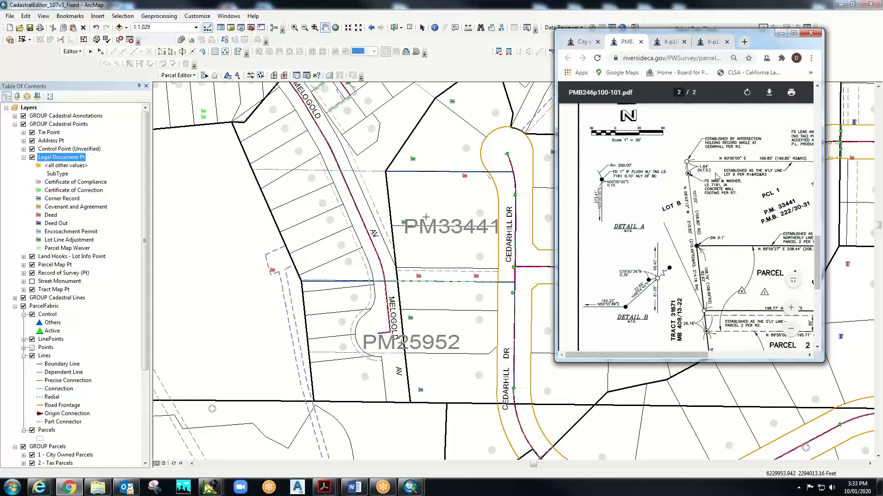
pyautogui.scroll(3, 710, 261)
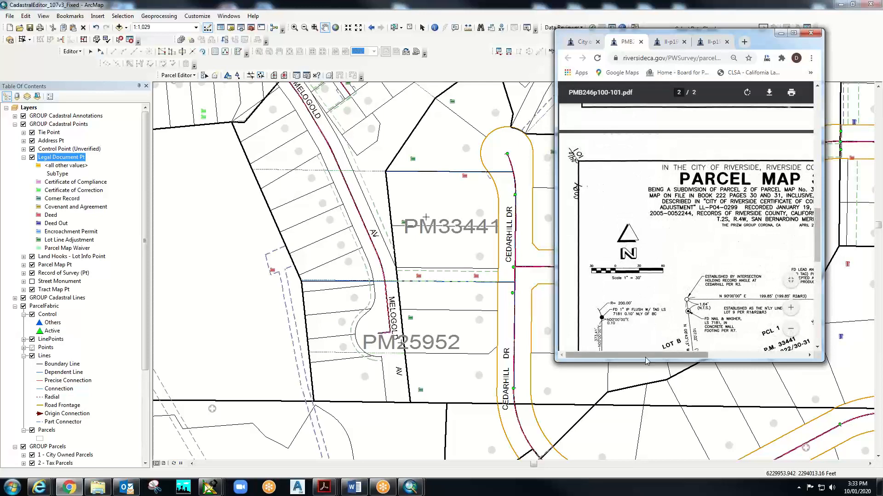
pyautogui.moveTo(644, 354)
pyautogui.mouseDown()
pyautogui.moveTo(691, 355)
pyautogui.moveTo(644, 355)
pyautogui.mouseUp()
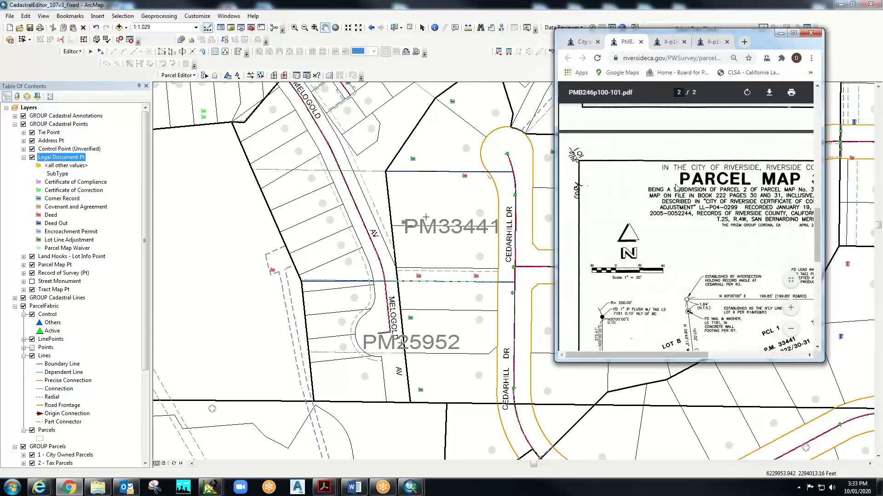
pyautogui.moveTo(761, 39); pyautogui.dragTo(799, 66)
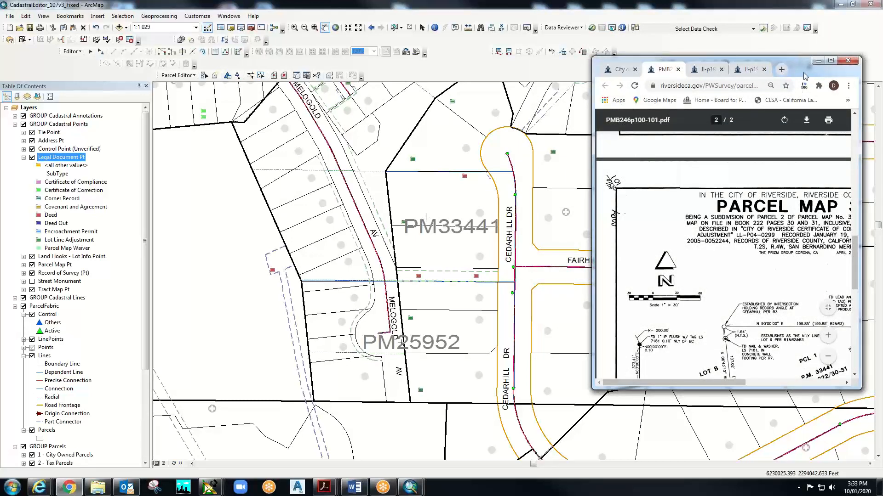
pyautogui.moveTo(806, 75); pyautogui.dragTo(803, 48)
pyautogui.scroll(-3, 714, 322)
pyautogui.moveTo(714, 354); pyautogui.dragTo(756, 358)
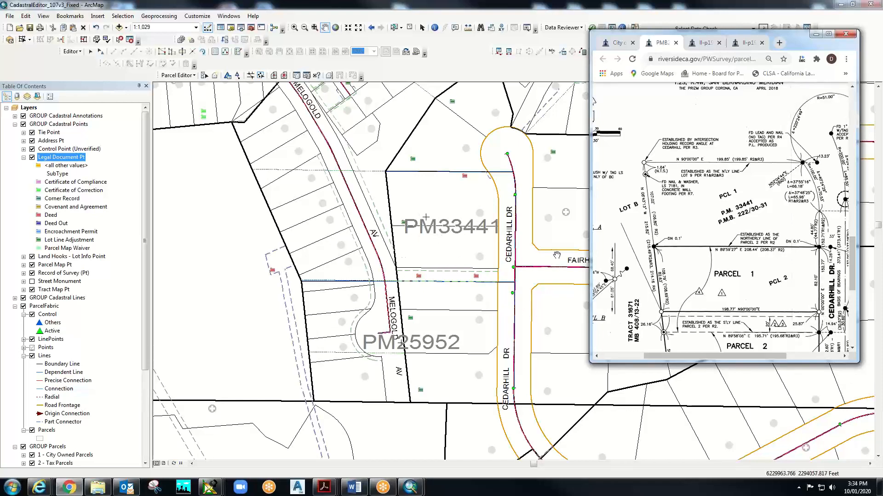
pyautogui.scroll(-3, 772, 312)
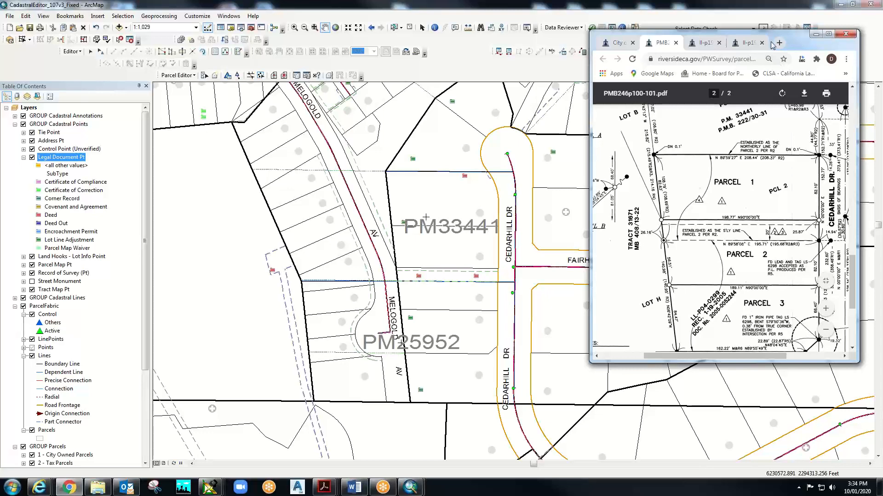
# - Check and dismiss parcel maps PMB246/89-91 and PMB246/77-78 from the City's PMB list
pyautogui.click(618, 43)
pyautogui.click(632, 311)
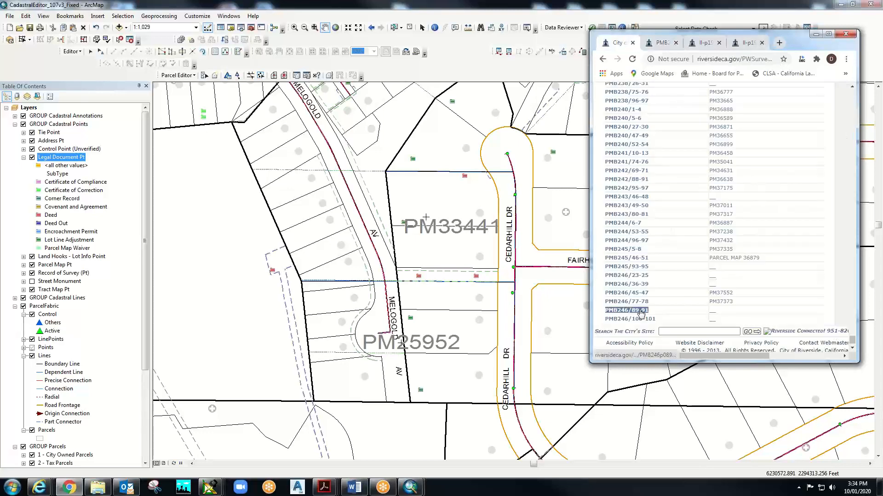
pyautogui.scroll(-5, 667, 301)
pyautogui.scroll(-10, 668, 299)
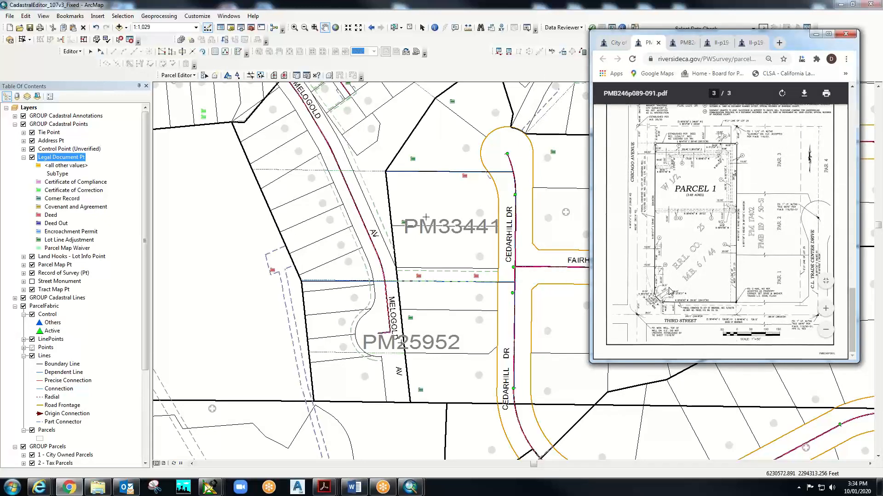
pyautogui.scroll(4, 670, 290)
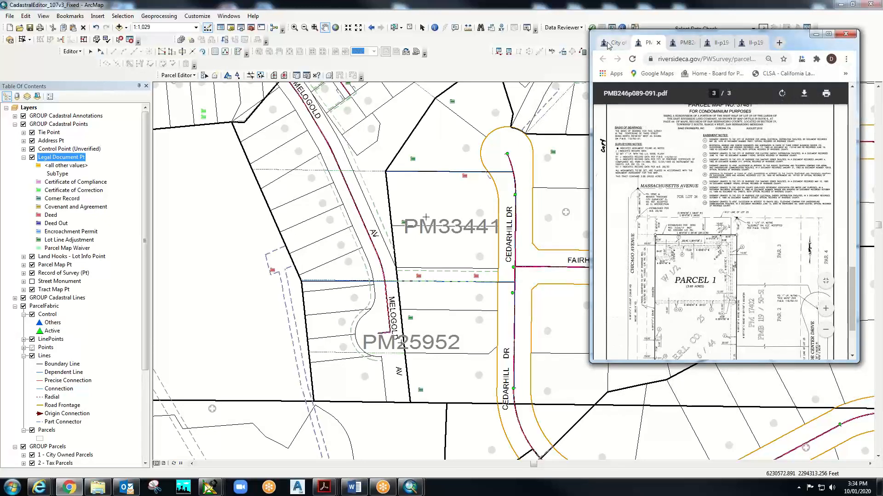
pyautogui.hotkey('ctrl', 'w')
pyautogui.click(635, 302)
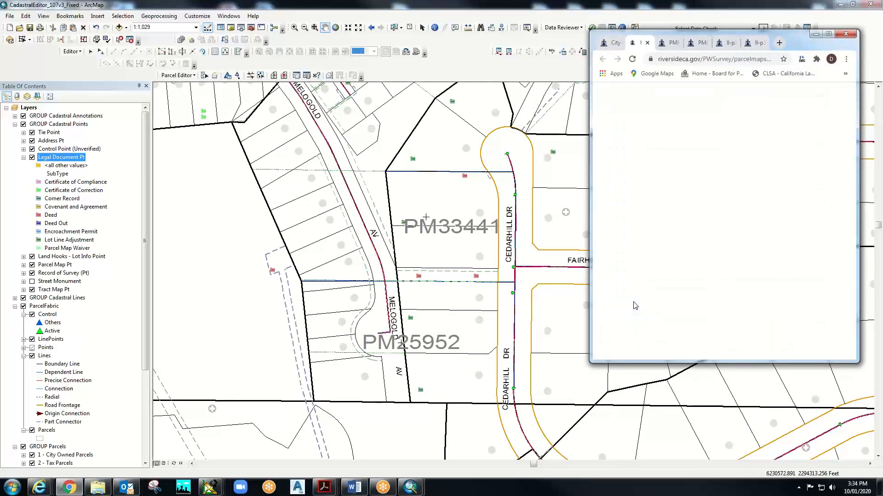
pyautogui.scroll(-10, 634, 304)
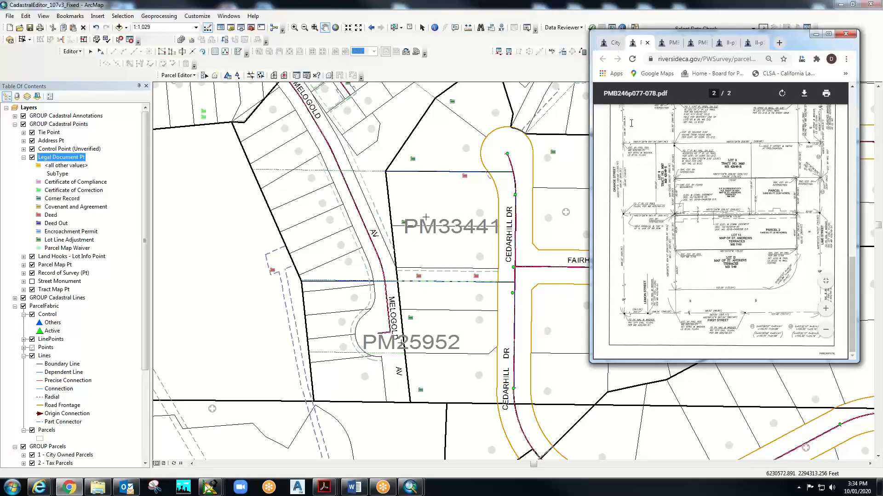
pyautogui.click(604, 46)
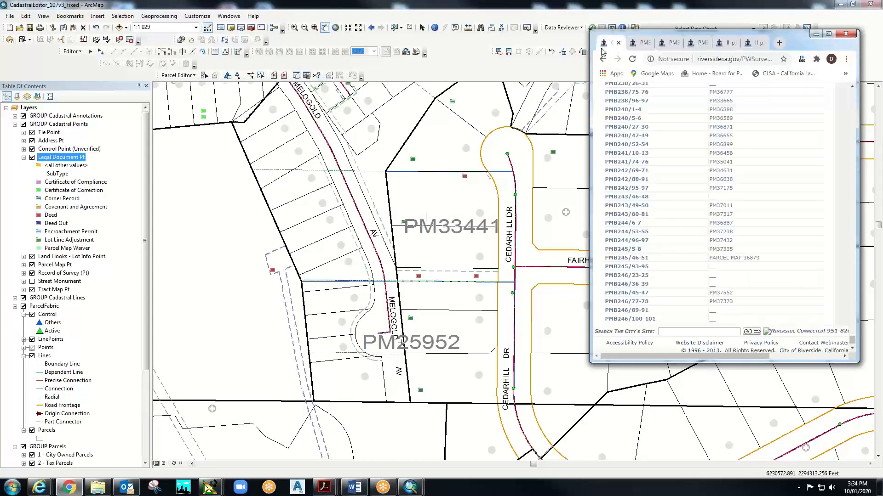
# - Check PMB246/36-39, then open PMB246/45-47 (Parcel Map 37552) at its page 3 sheet
pyautogui.click(626, 284)
pyautogui.scroll(-12, 757, 290)
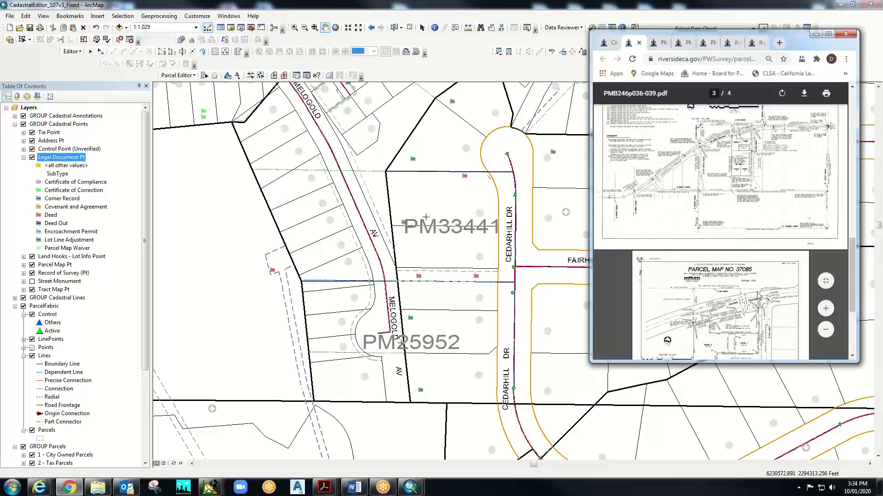
pyautogui.click(638, 42)
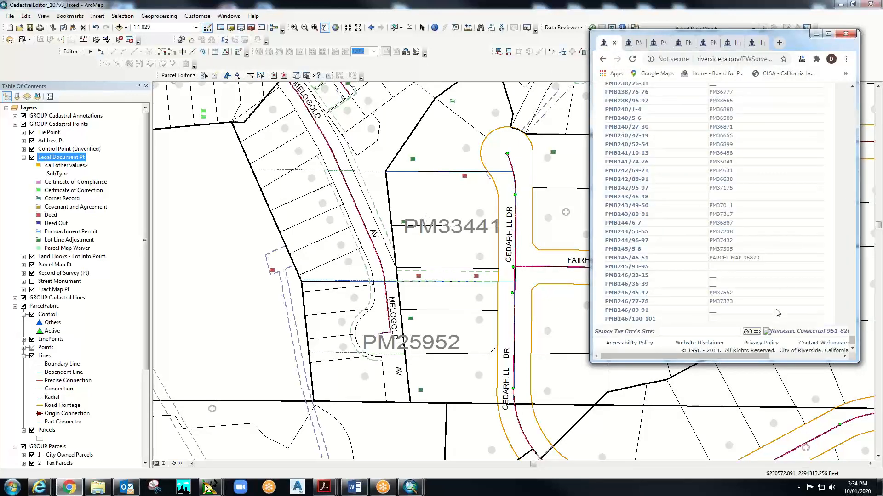
pyautogui.click(637, 294)
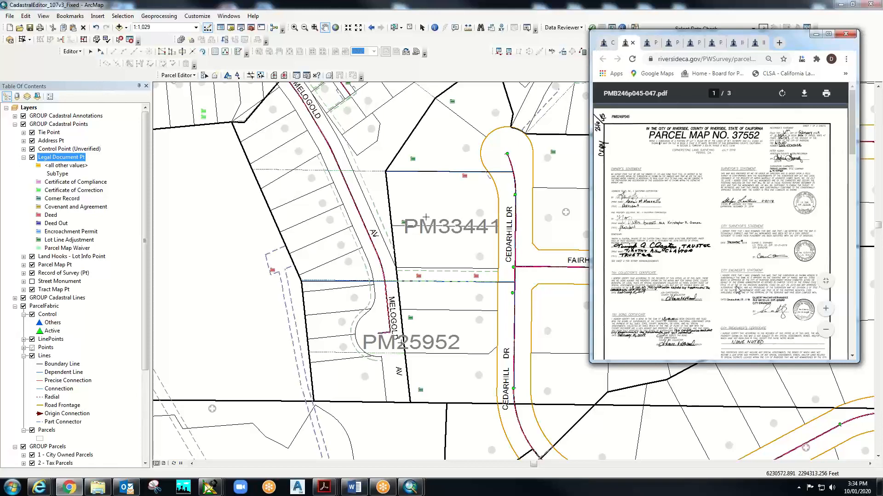
pyautogui.scroll(-10, 736, 294)
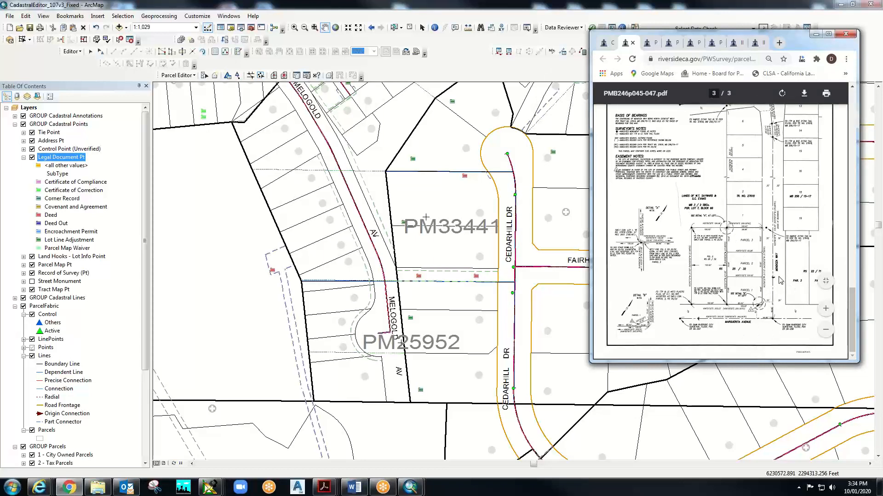
# - Search Find > Locations for 'marguerita&mendoza'
pyautogui.click(480, 28)
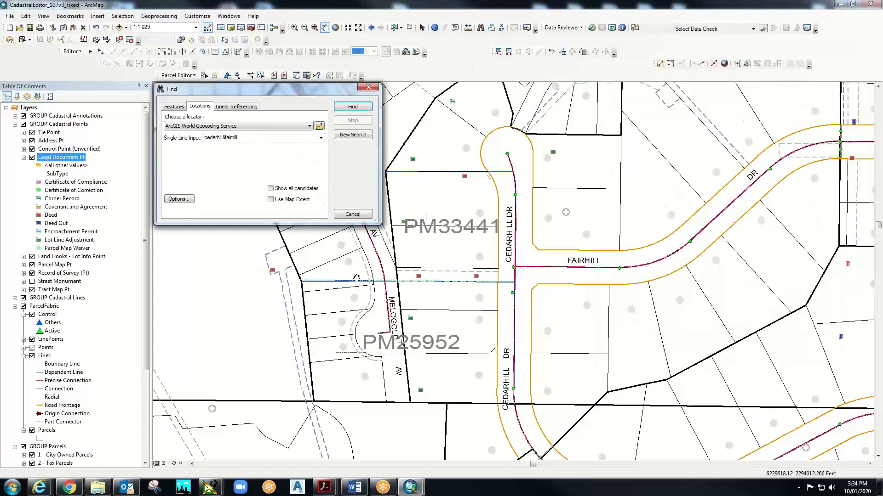
pyautogui.doubleClick(227, 137)
pyautogui.write('ma')
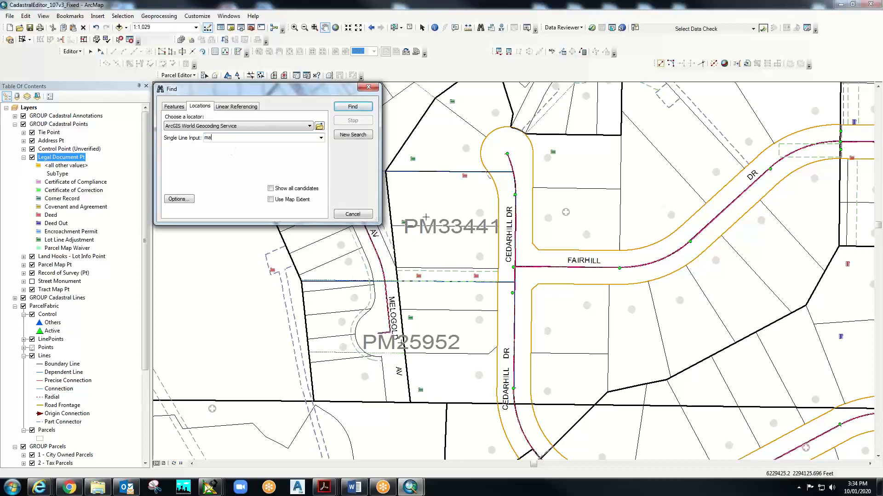
pyautogui.write('rgarita')
pyautogui.click(69, 487)
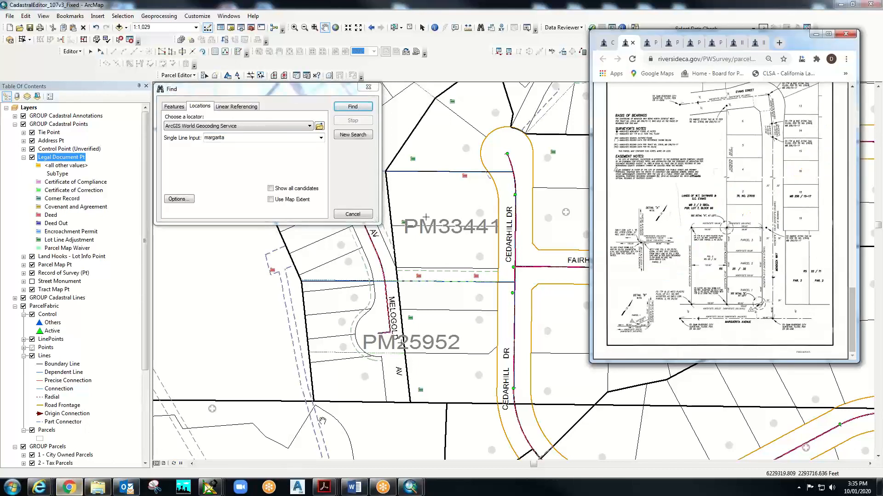
pyautogui.click(815, 33)
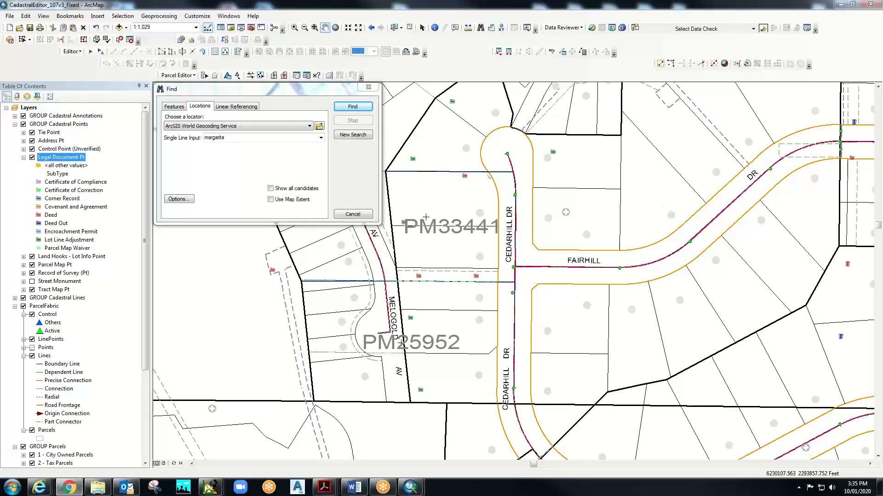
pyautogui.click(234, 138)
pyautogui.write('ma')
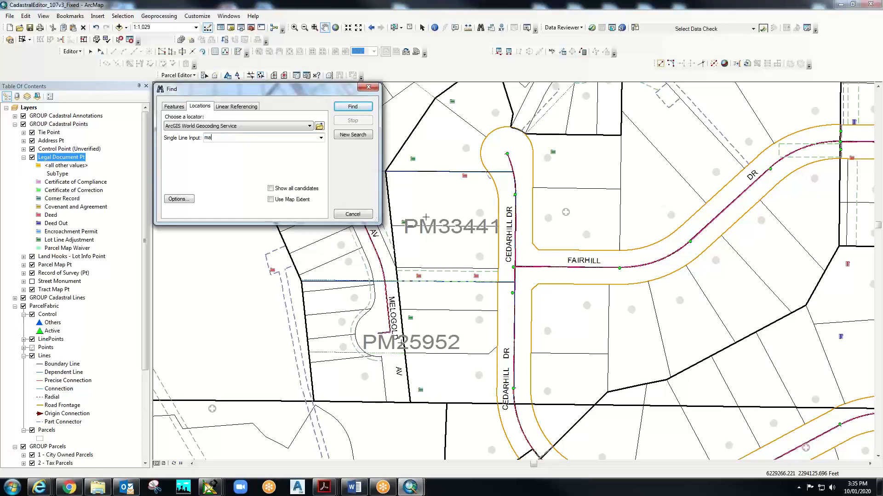
pyautogui.write('rguerita&mendoza')
pyautogui.click(350, 108)
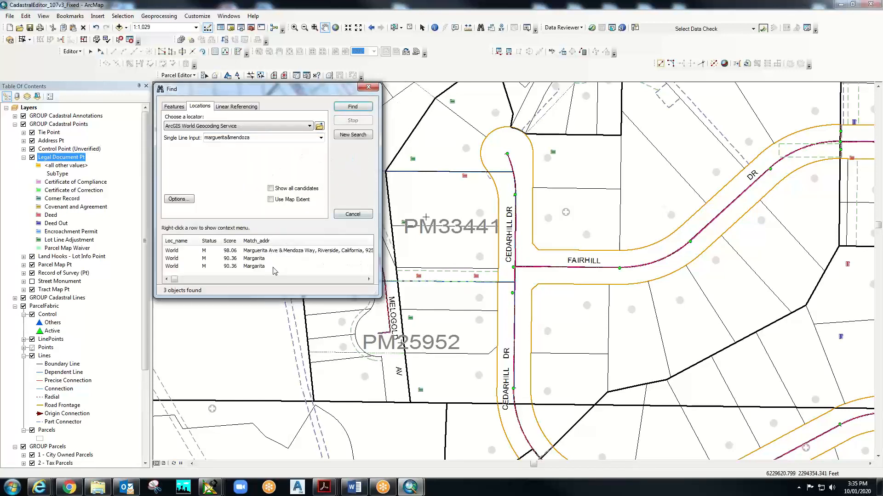
# - Pan the map to the Marguerita Ave & Mendoza Way match and close Find
pyautogui.click(260, 251)
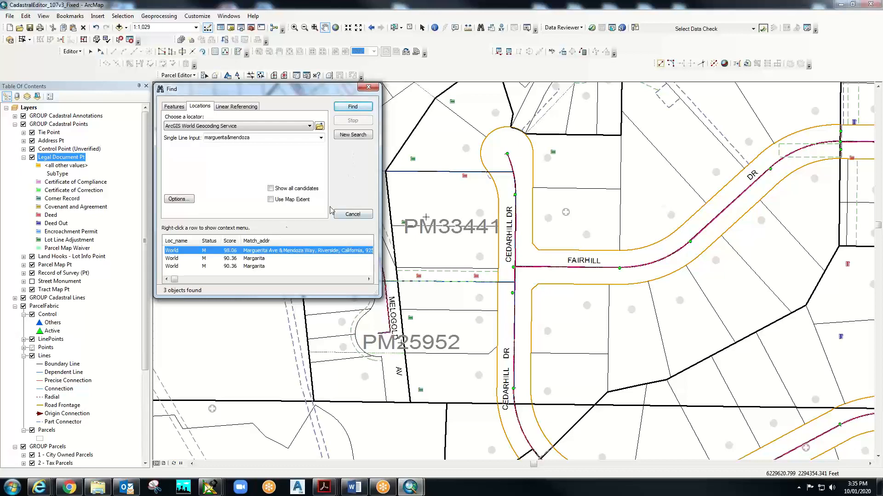
pyautogui.rightClick(345, 252)
pyautogui.click(363, 278)
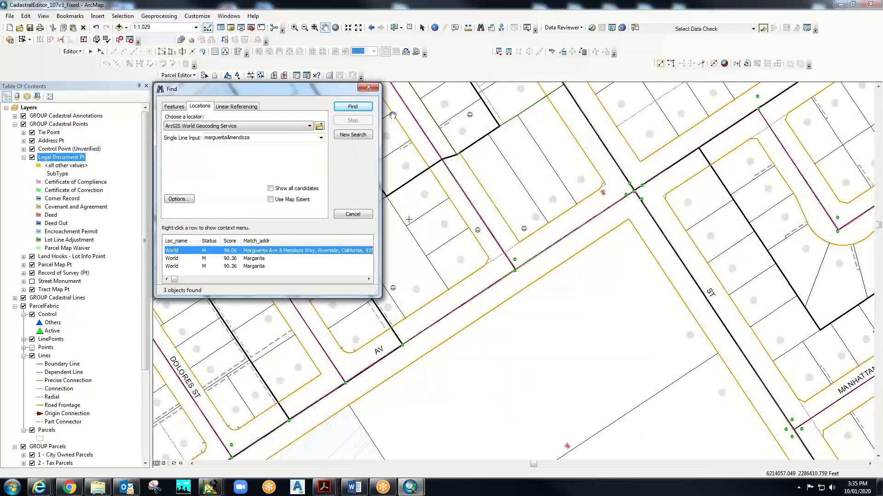
pyautogui.moveTo(327, 92); pyautogui.dragTo(477, 156)
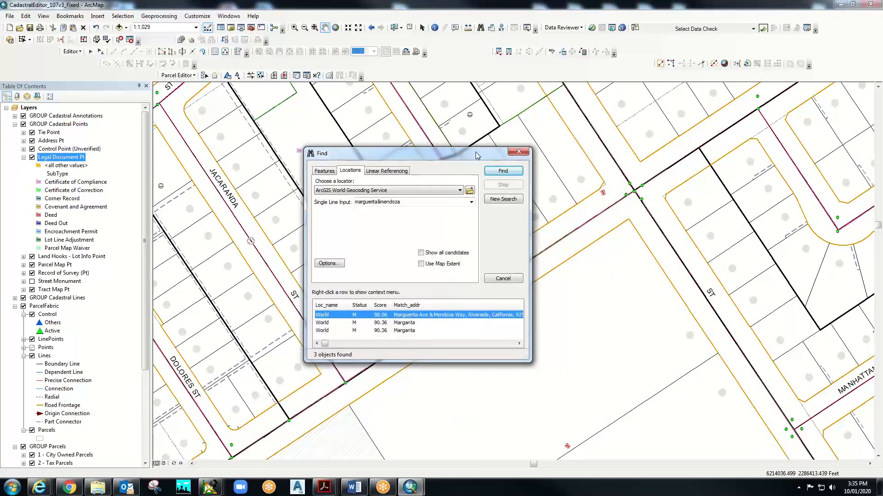
pyautogui.click(518, 152)
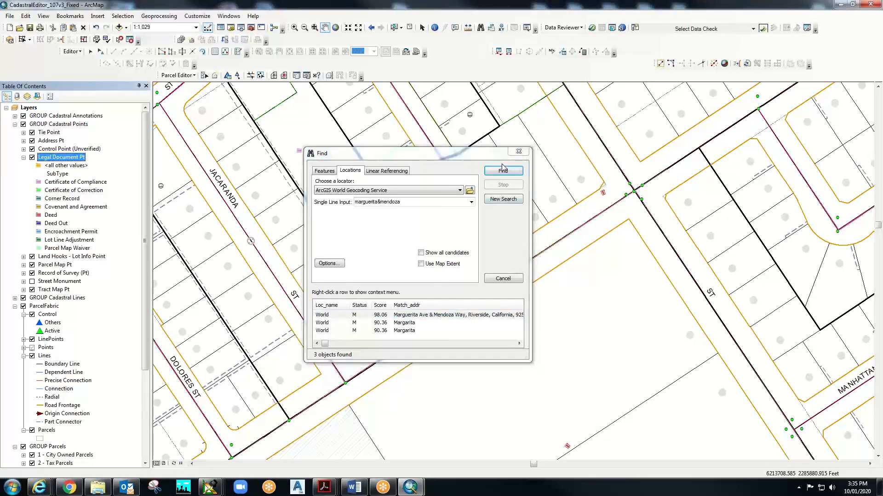
pyautogui.click(518, 153)
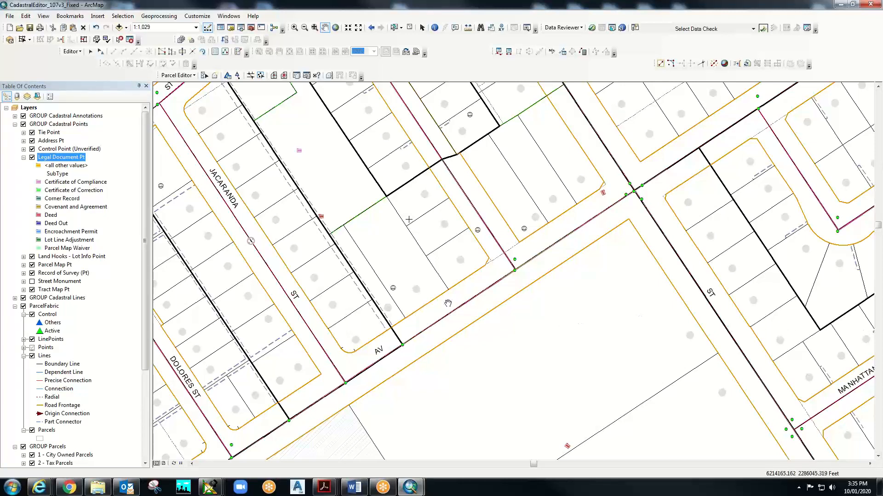
# - Pan and zoom to 1:500 to frame lot 43 beside P.M. 37552 and Mendoza Way
pyautogui.moveTo(394, 255); pyautogui.dragTo(505, 263)
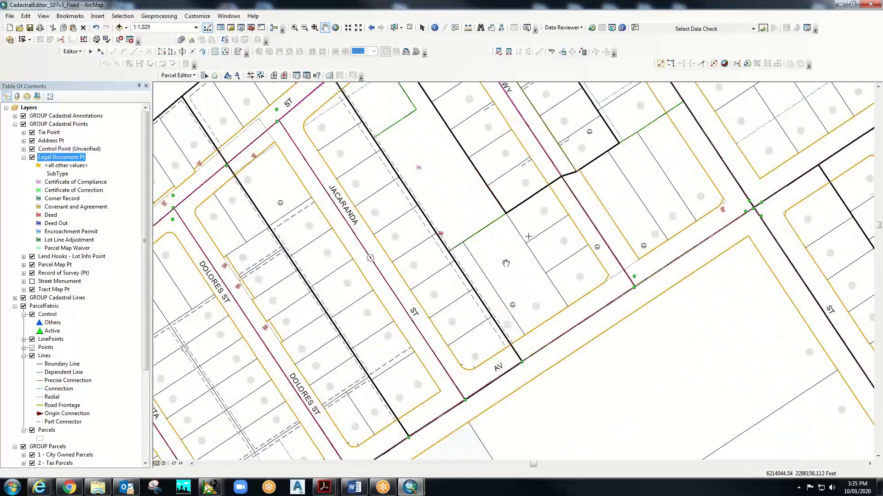
pyautogui.scroll(3, 506, 263)
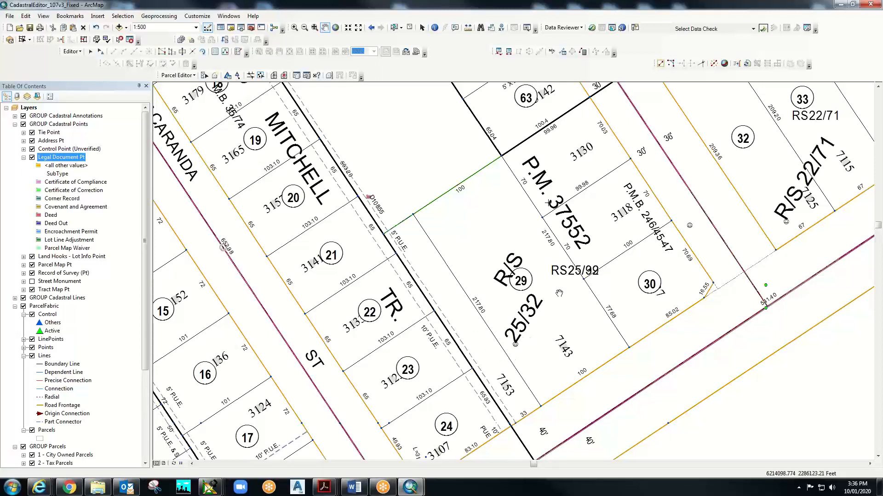
pyautogui.moveTo(669, 244); pyautogui.dragTo(432, 361)
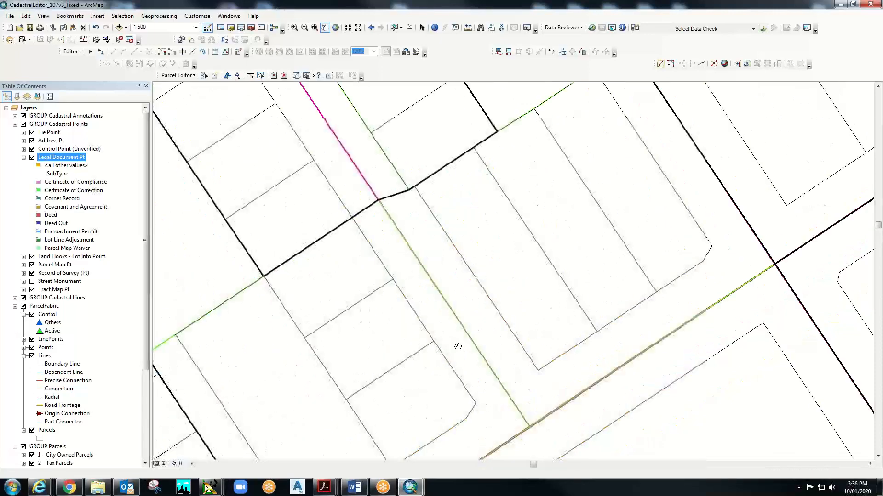
pyautogui.moveTo(383, 333); pyautogui.dragTo(728, 227)
pyautogui.moveTo(470, 102); pyautogui.dragTo(509, 262)
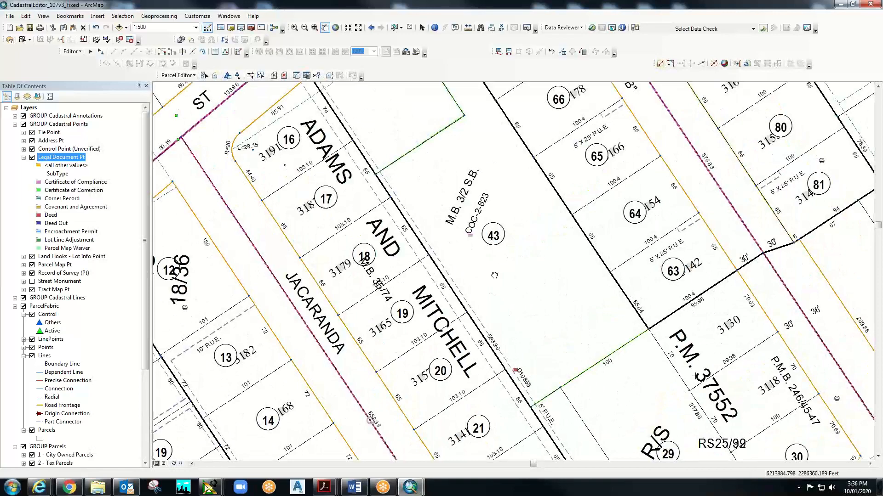
pyautogui.moveTo(481, 217); pyautogui.dragTo(480, 279)
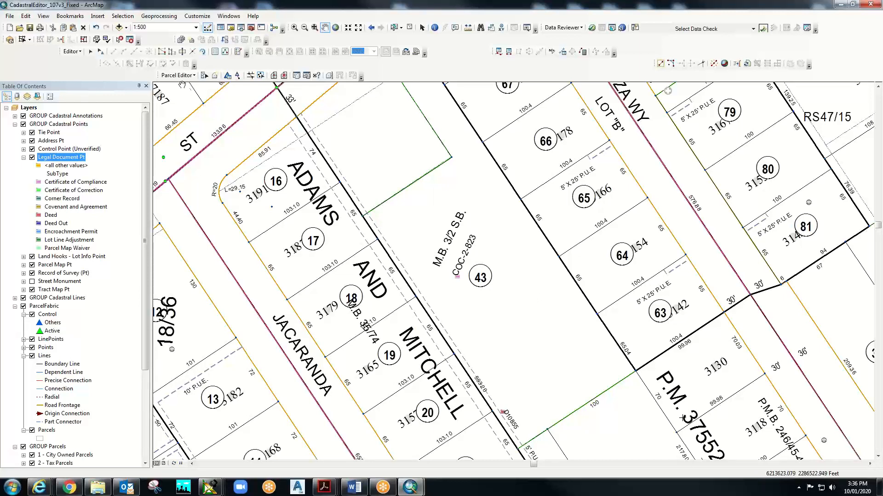
pyautogui.click(74, 52)
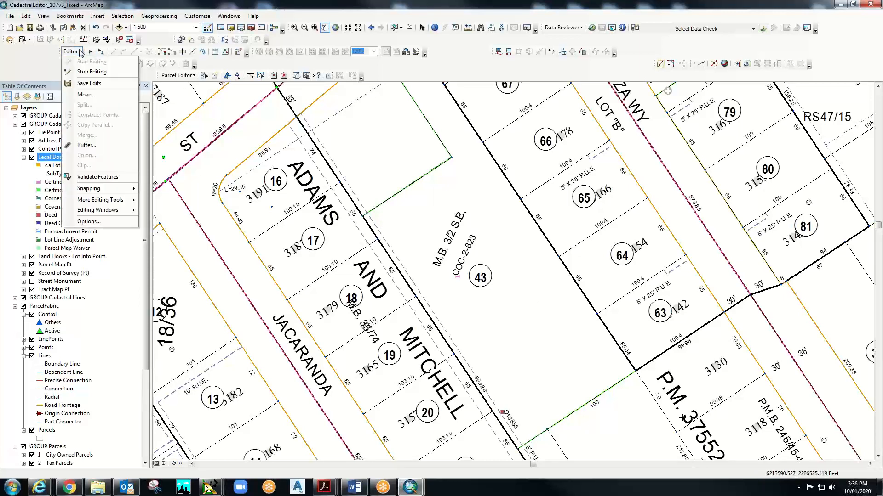
pyautogui.click(25, 54)
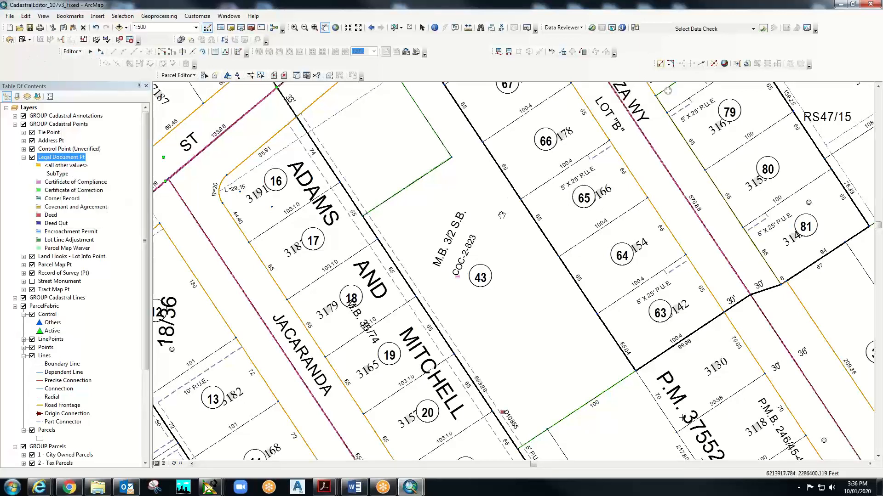
pyautogui.rightClick(423, 183)
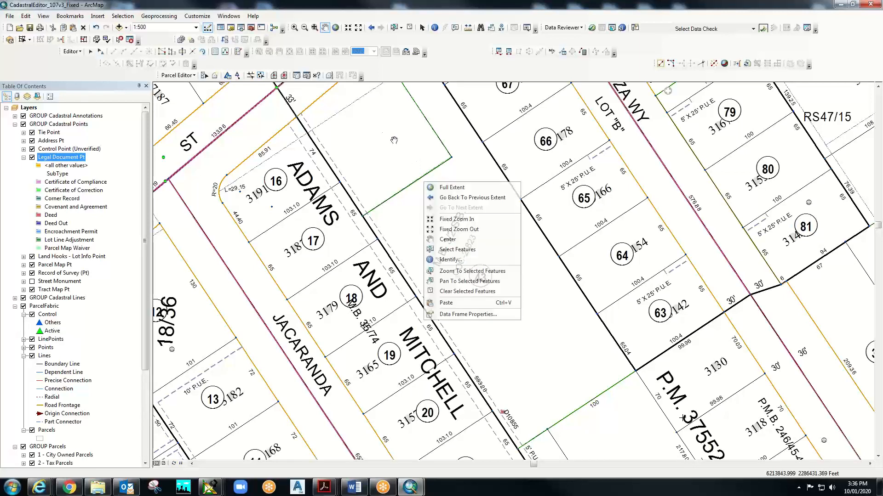
pyautogui.click(71, 52)
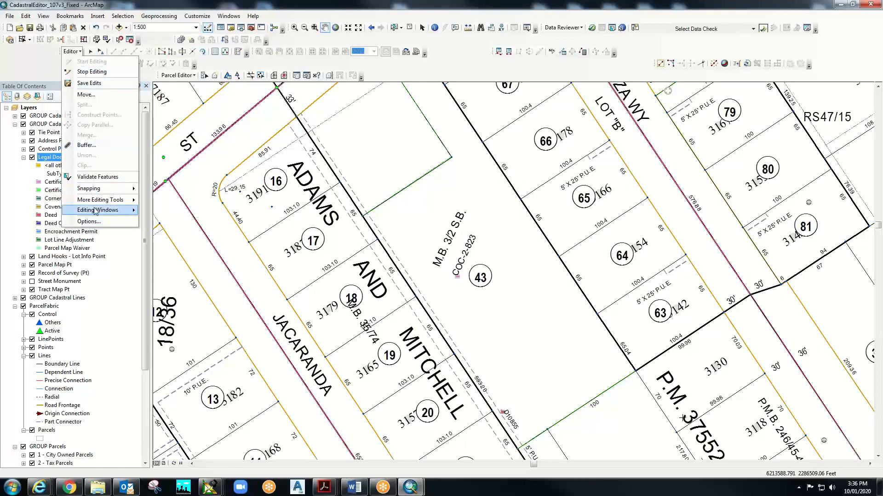
pyautogui.click(45, 53)
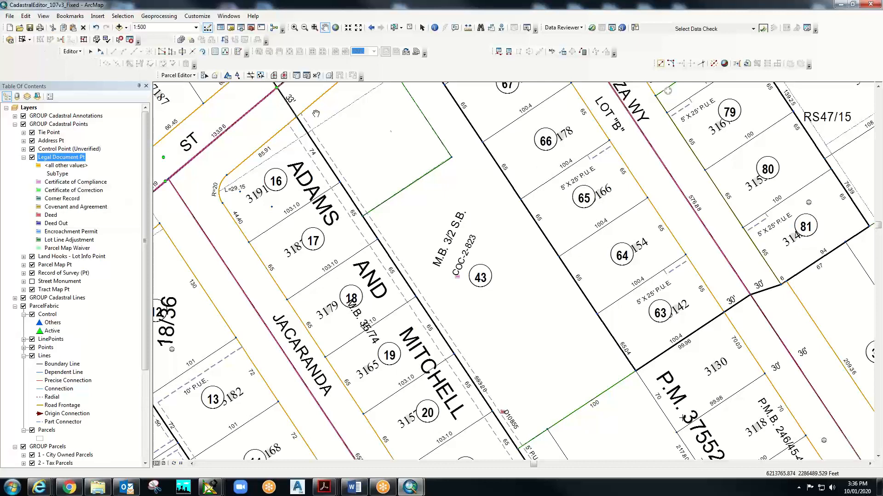
pyautogui.click(193, 75)
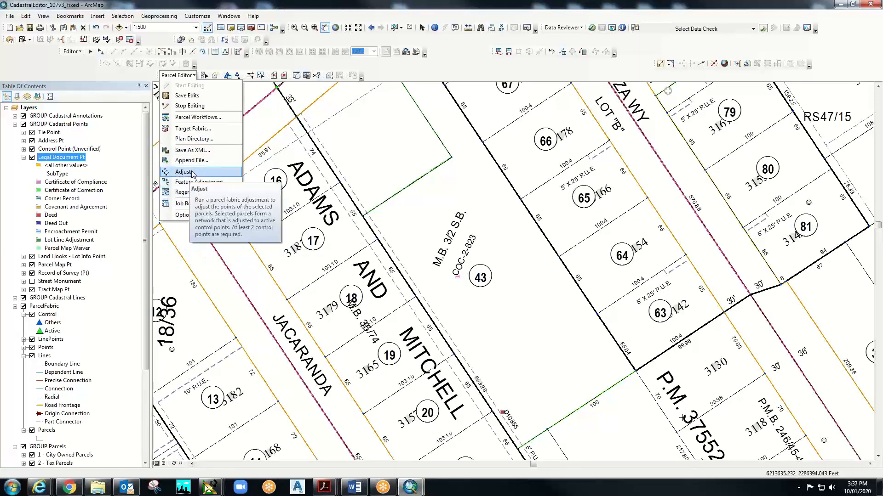
pyautogui.click(197, 138)
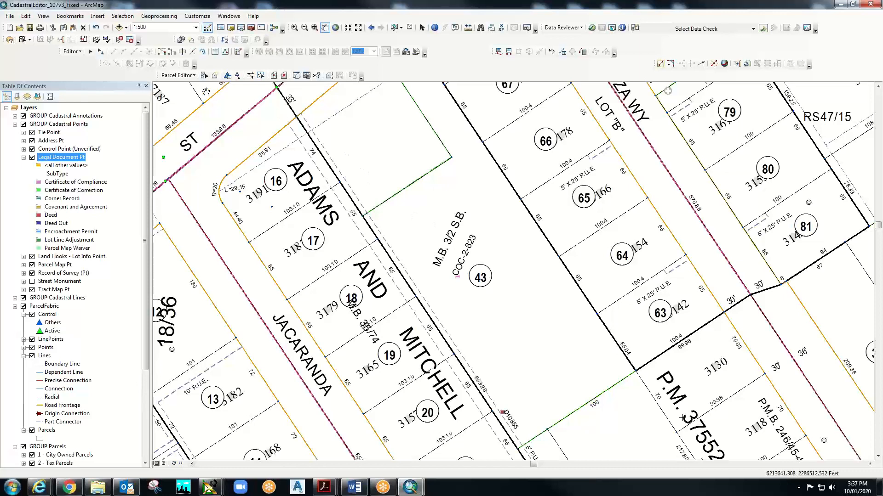
pyautogui.click(194, 76)
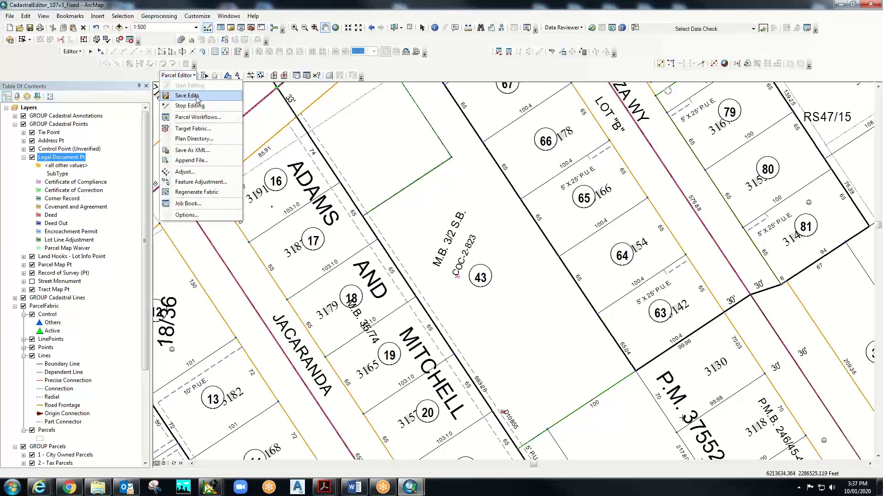
pyautogui.click(192, 139)
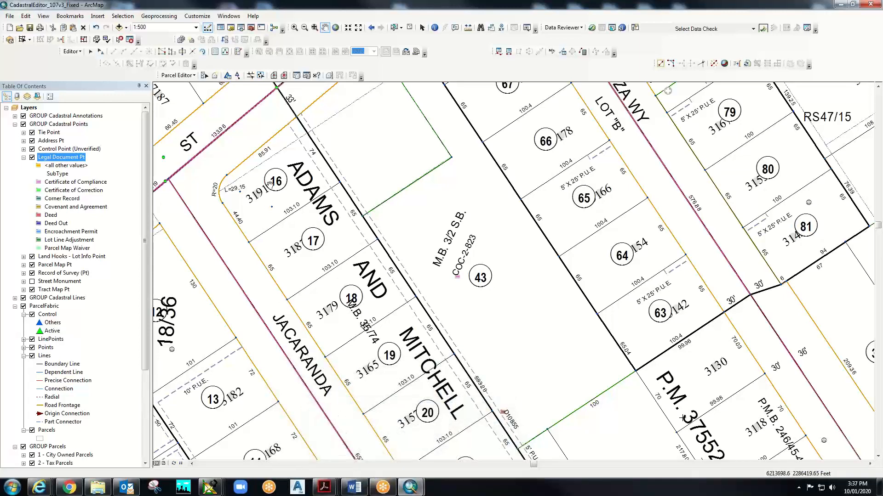
# - Start a new Tax Parcel and widen the Parcel Details pane beside the map
pyautogui.click(214, 76)
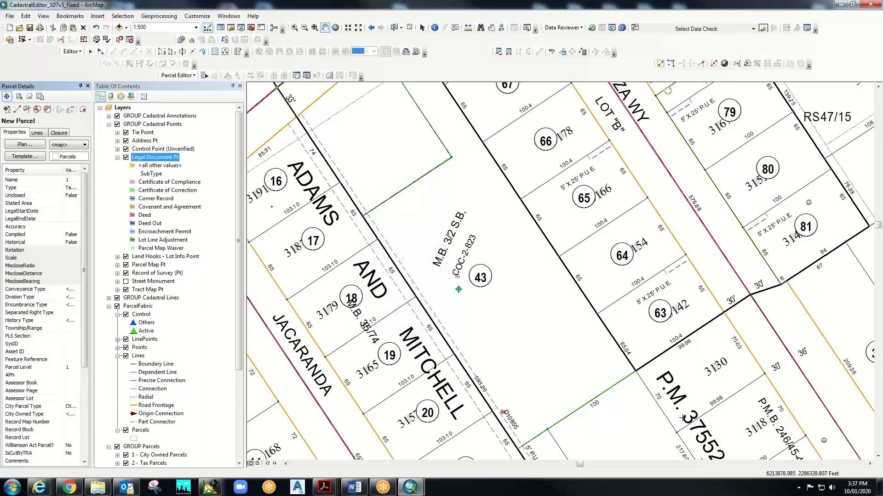
pyautogui.click(457, 291)
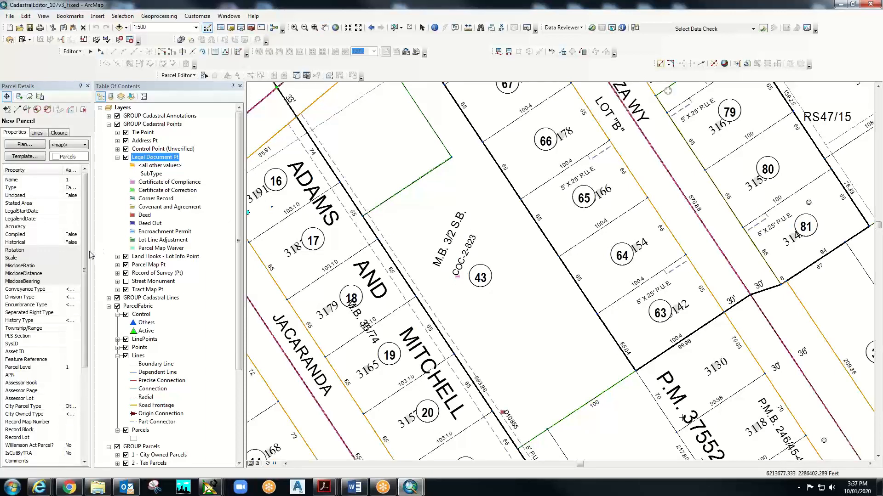
pyautogui.moveTo(96, 241); pyautogui.dragTo(162, 237)
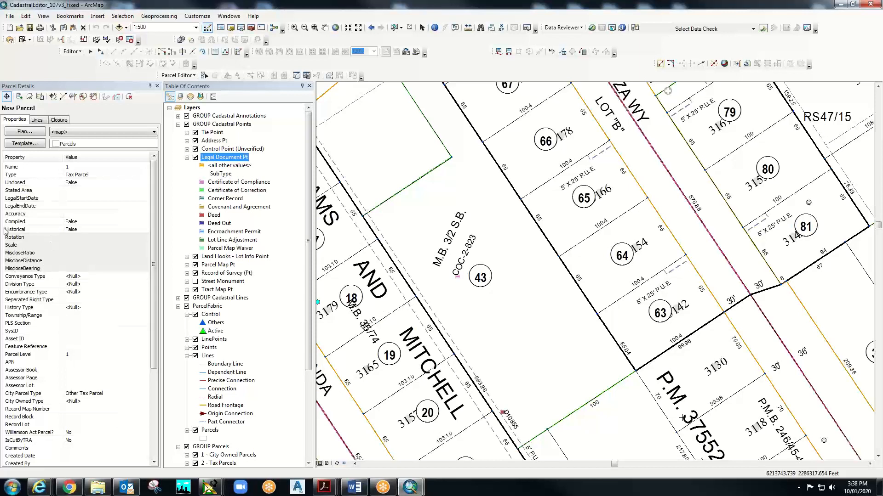
# - Create a new plan from the plan directory and name it New Tract
pyautogui.click(25, 133)
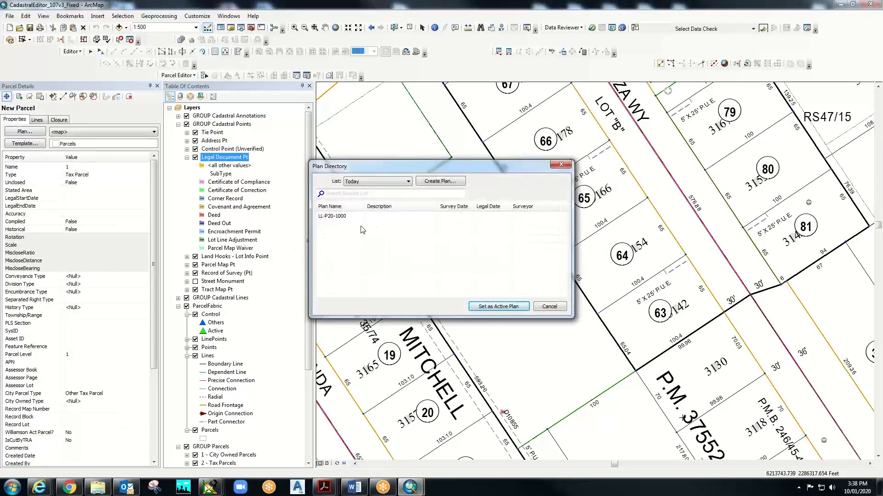
pyautogui.click(448, 181)
pyautogui.click(449, 181)
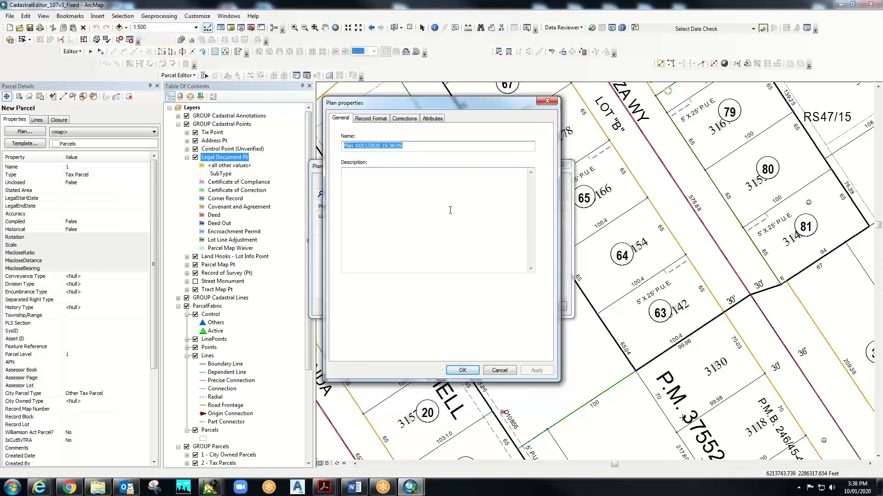
pyautogui.write('New Tract')
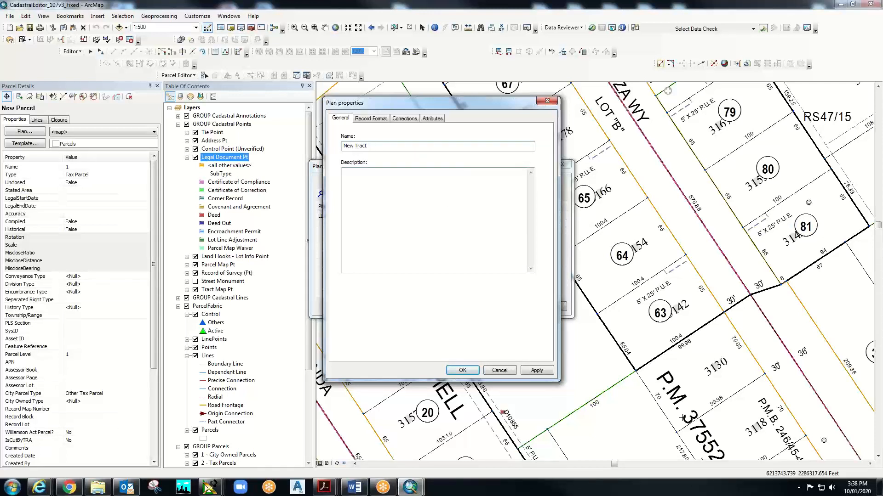
# - Set the plan's area units to Square US Feet and curves to Radius and Central Angle, then save
pyautogui.click(371, 120)
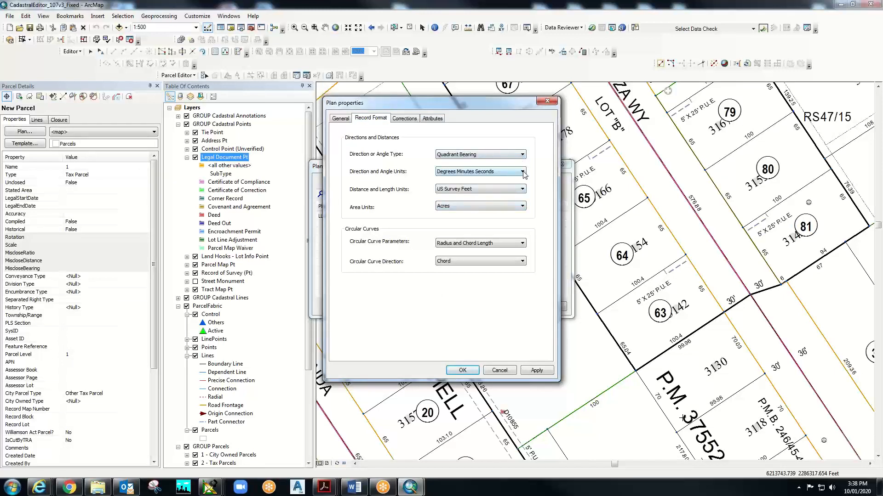
pyautogui.click(523, 207)
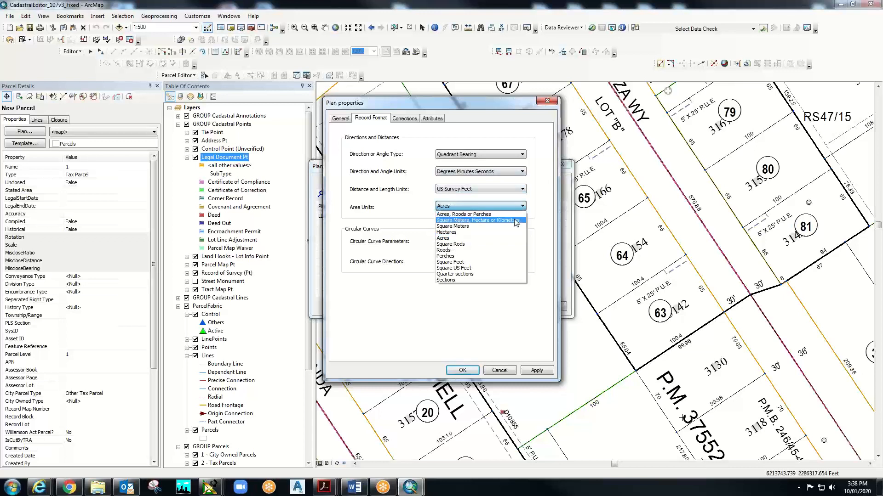
pyautogui.click(493, 270)
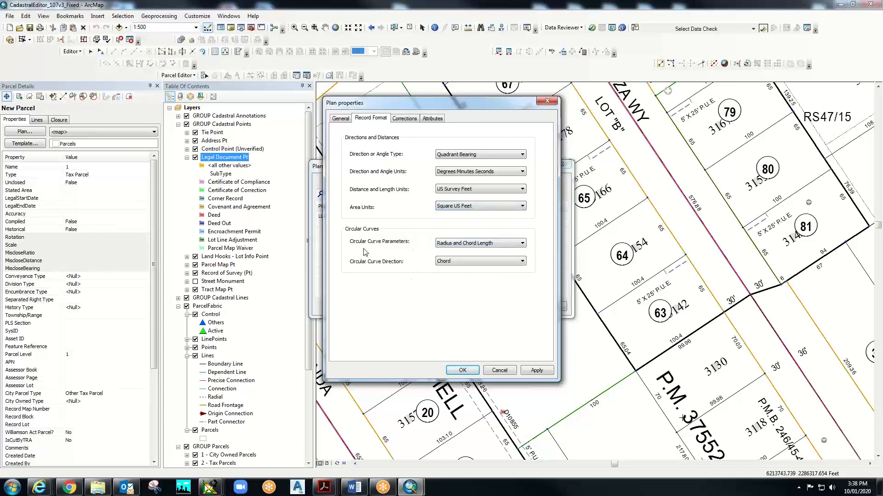
pyautogui.click(522, 244)
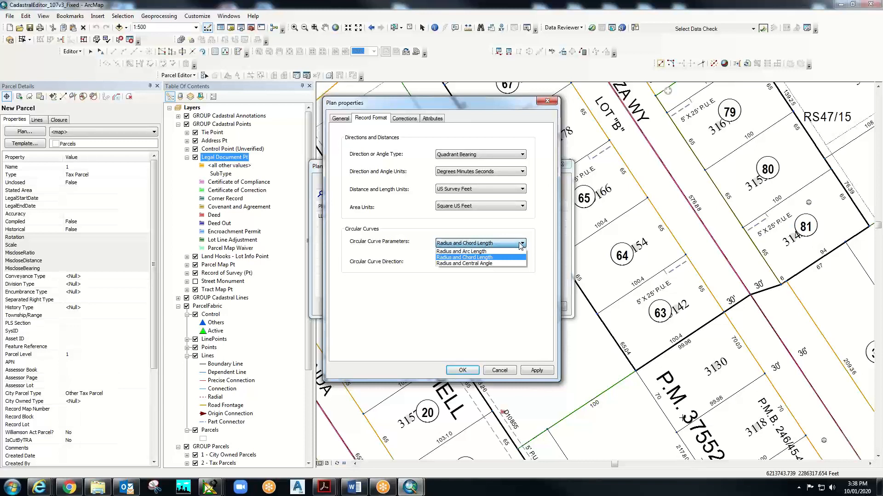
pyautogui.click(502, 263)
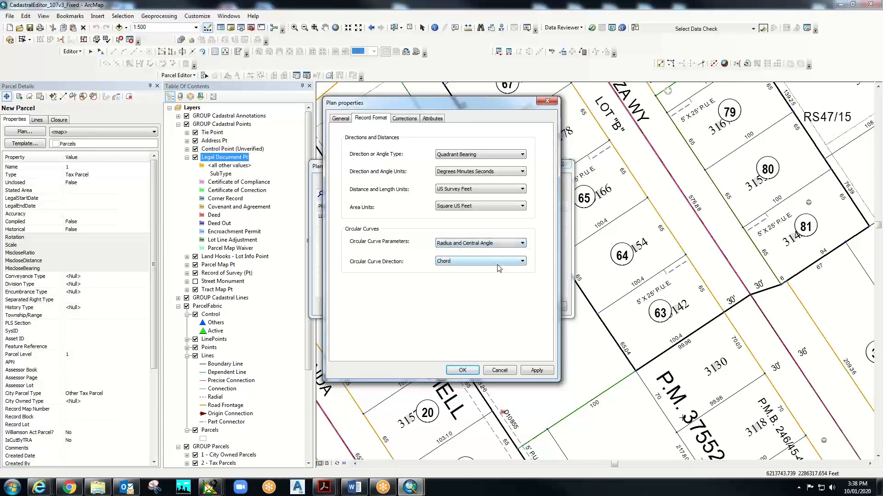
pyautogui.click(522, 262)
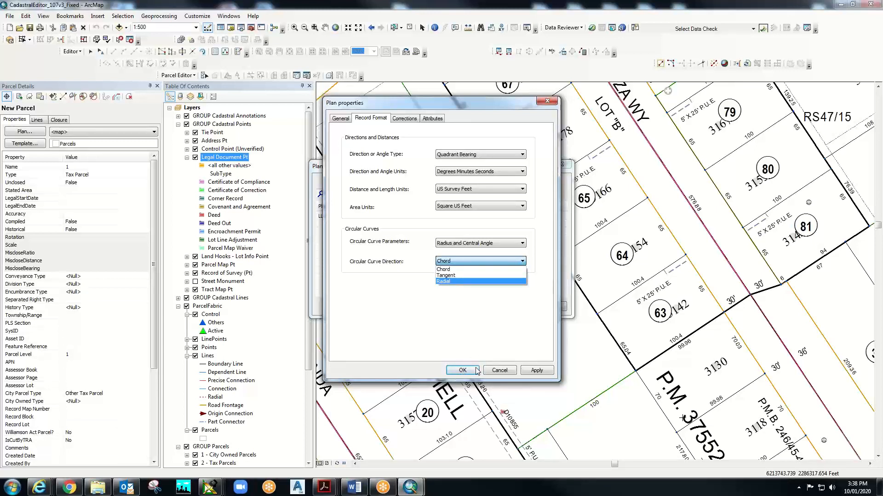
pyautogui.click(394, 121)
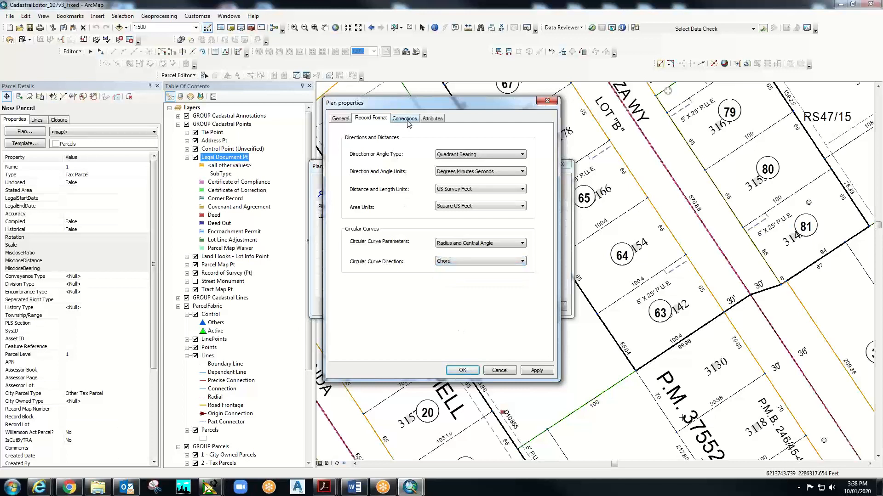
pyautogui.click(410, 122)
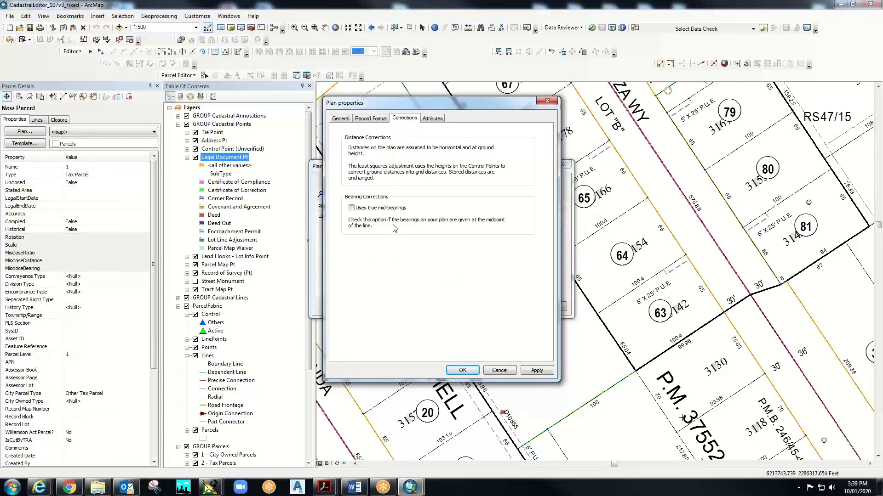
pyautogui.click(434, 120)
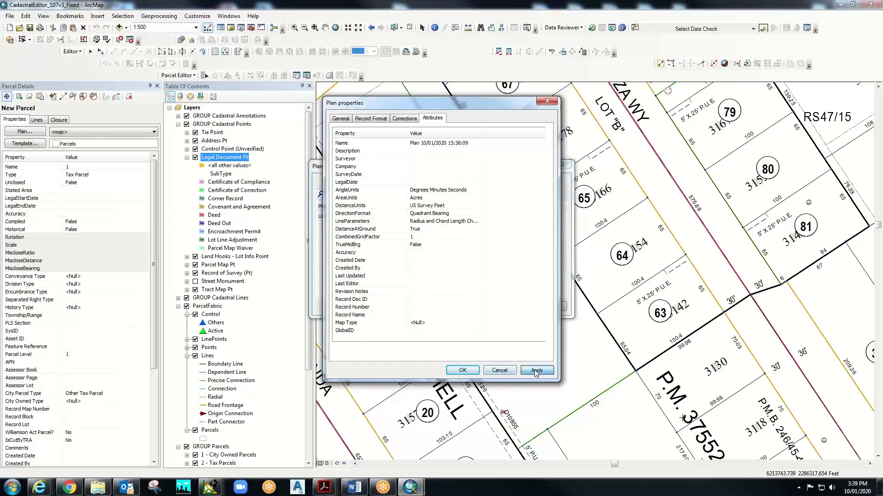
pyautogui.click(463, 371)
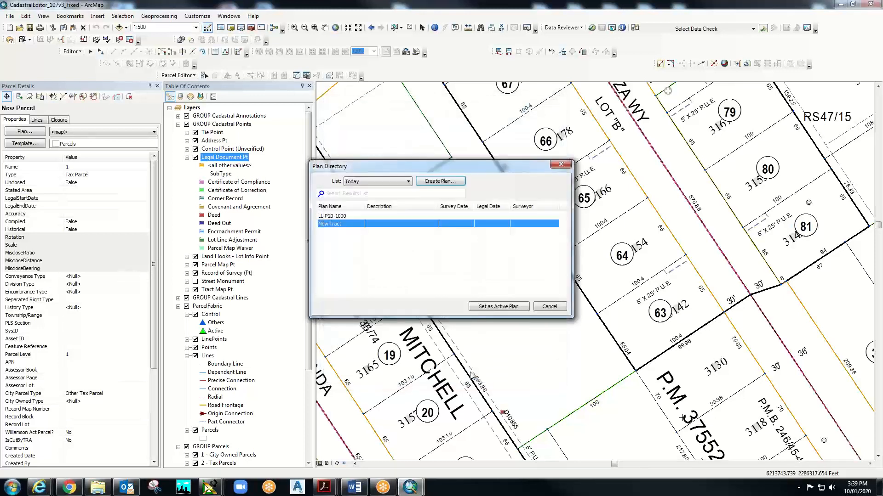
# - Make New Tract the active plan and switch the parcel form to its Lines grid
pyautogui.click(495, 307)
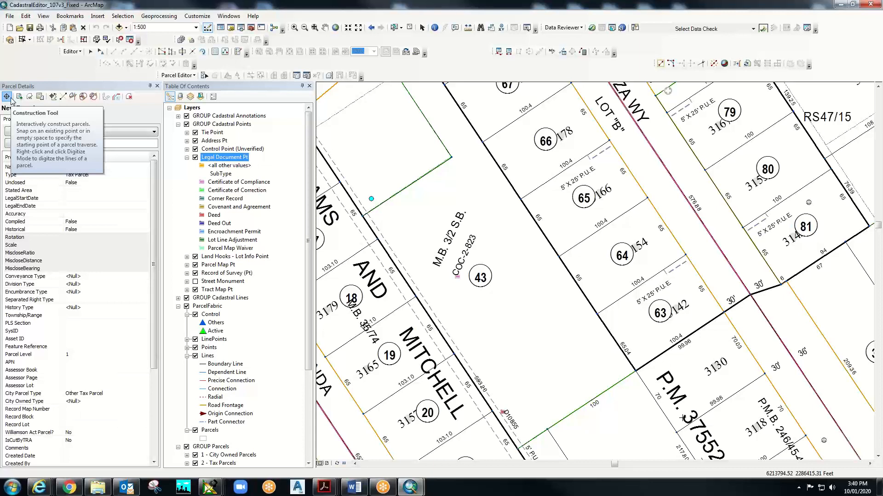
pyautogui.click(451, 158)
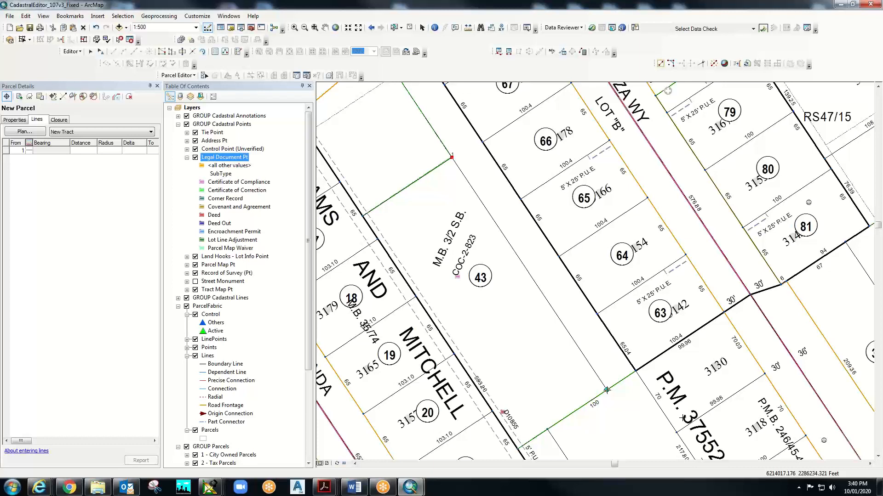
# - Add the first course by bearing and distance: S10°00'00"E for 150 feet
pyautogui.rightClick(607, 390)
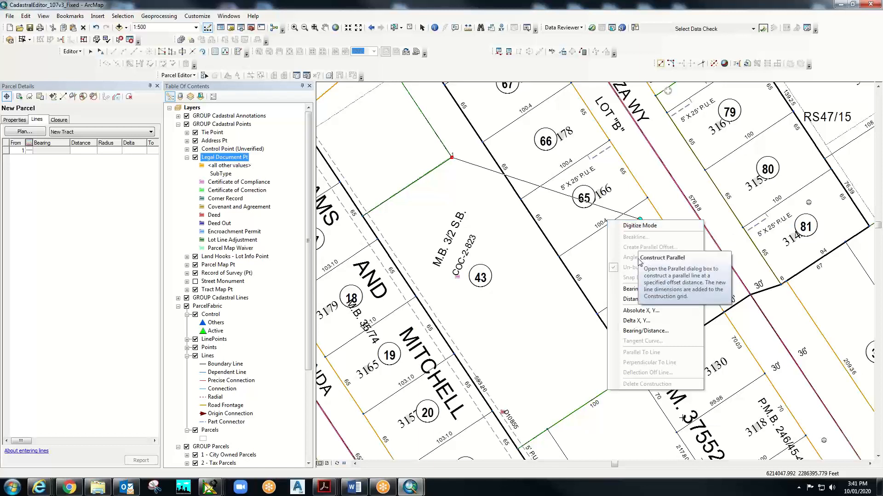
pyautogui.click(633, 331)
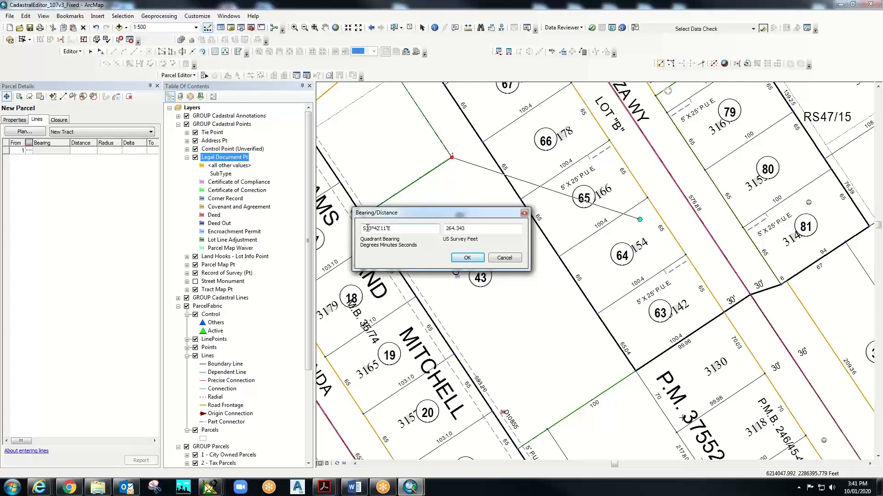
pyautogui.press('BackSpace')
pyautogui.press('BackSpace')
pyautogui.write('10')
pyautogui.click(375, 227)
pyautogui.press('Delete')
pyautogui.press('Delete')
pyautogui.write('00')
pyautogui.click(380, 229)
pyautogui.press('Delete')
pyautogui.press('Delete')
pyautogui.write('00')
pyautogui.doubleClick(469, 228)
pyautogui.write('150.')
pyautogui.click(467, 257)
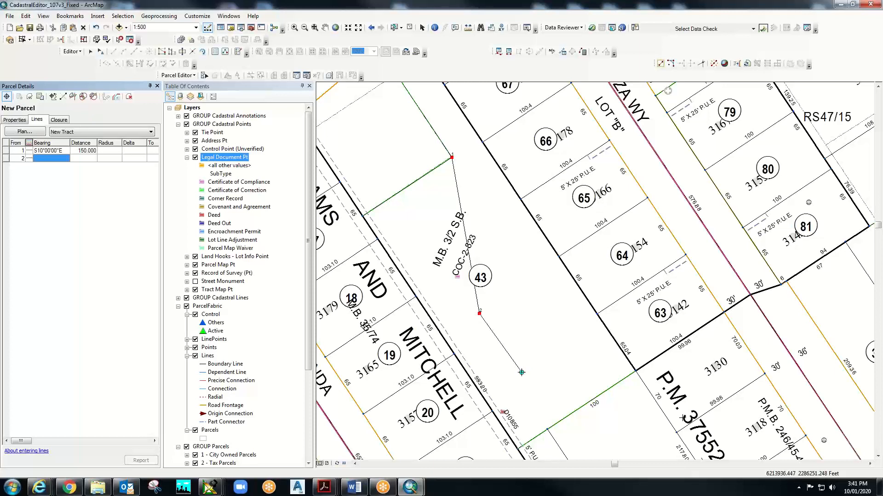
# - Add the second course by bearing and distance: N45-00-00E for 25 feet
pyautogui.rightClick(521, 372)
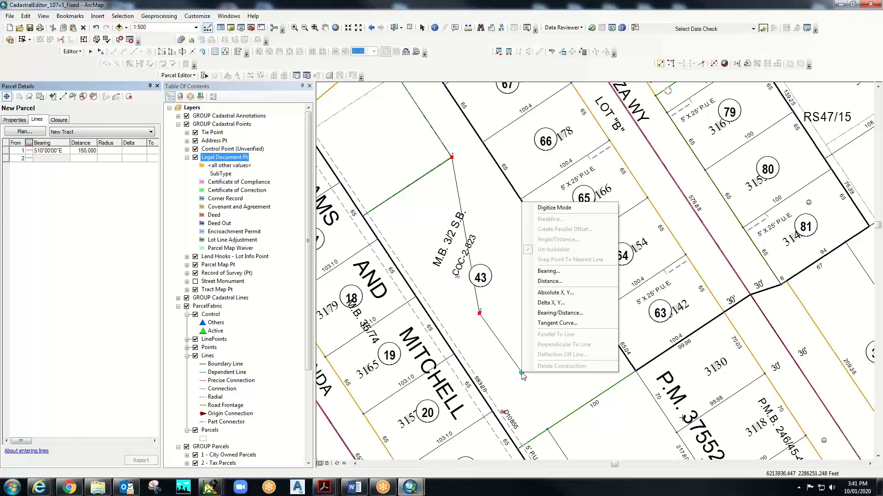
pyautogui.click(558, 313)
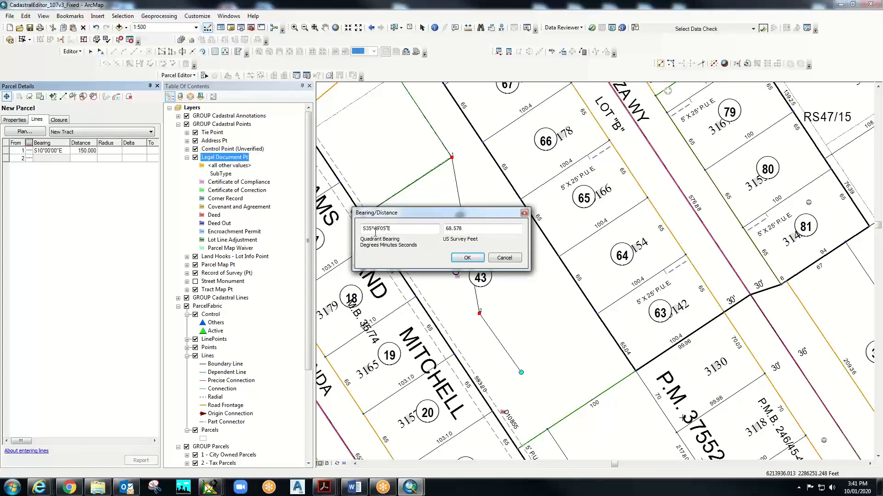
pyautogui.moveTo(363, 229); pyautogui.dragTo(409, 221)
pyautogui.write('n45')
pyautogui.write('00-00e')
pyautogui.press('Tab')
pyautogui.write('1')
pyautogui.press('BackSpace')
pyautogui.write('25')
pyautogui.press('Return')
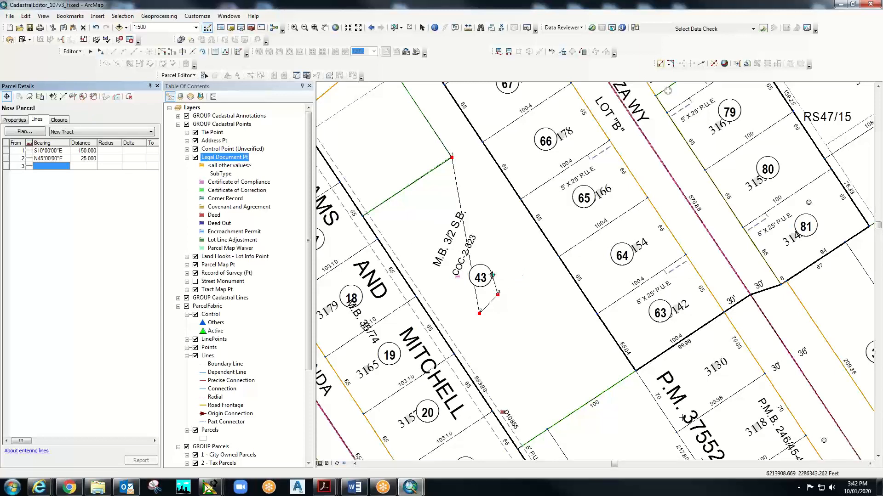
pyautogui.rightClick(506, 294)
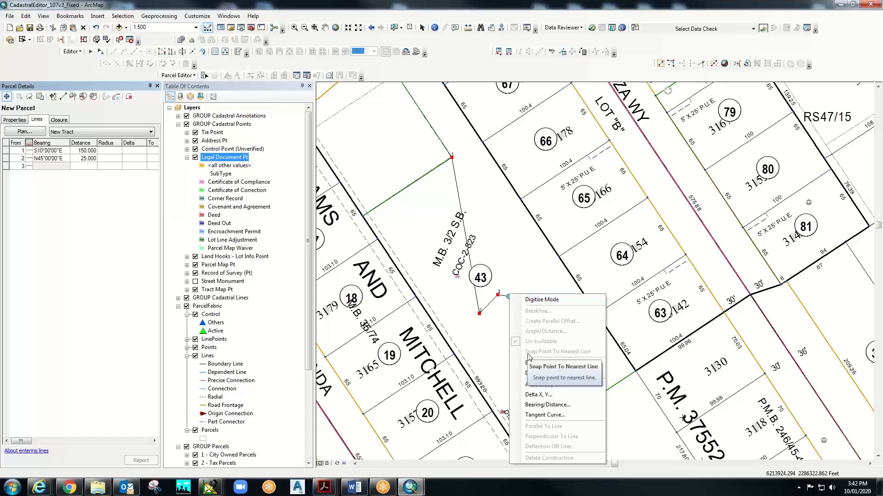
# - Add the third course, S60°25'10"E with a distance of 10.777 feet
pyautogui.click(547, 405)
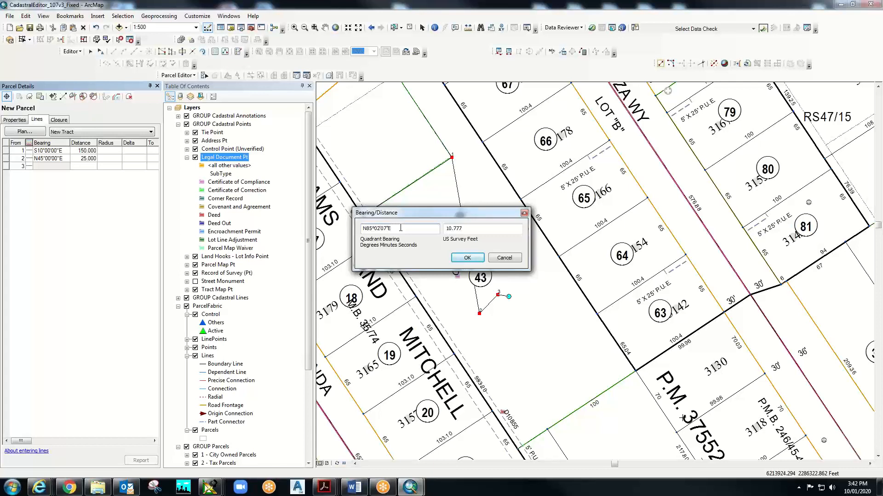
pyautogui.press('BackSpace')
pyautogui.press('BackSpace')
pyautogui.press('BackSpace')
pyautogui.press('BackSpace')
pyautogui.press('BackSpace')
pyautogui.press('BackSpace')
pyautogui.press('BackSpace')
pyautogui.press('BackSpace')
pyautogui.press('BackSpace')
pyautogui.write('25-10')
pyautogui.click(466, 260)
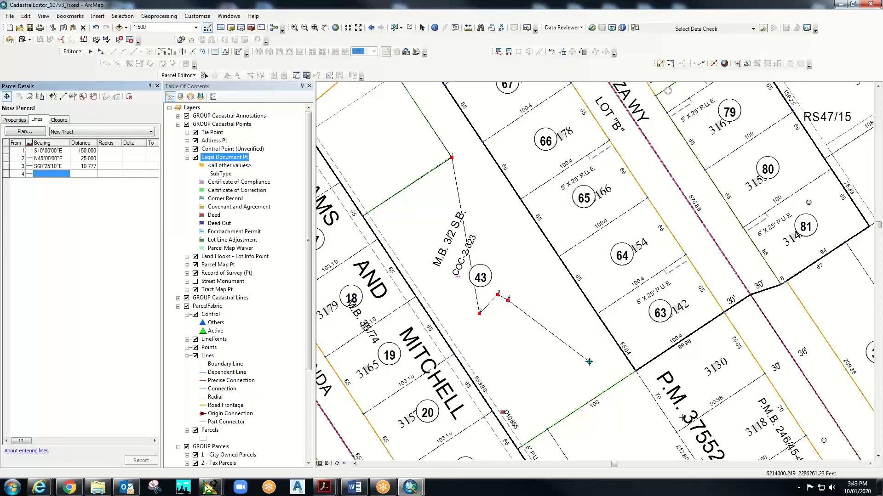
# - Correct the third course's bearing to S50°E in the Lines grid
pyautogui.click(51, 167)
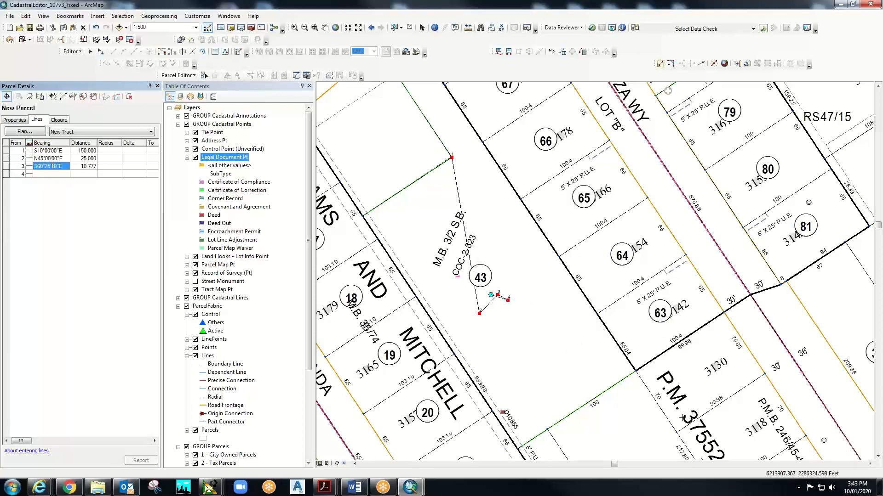
pyautogui.click(64, 166)
pyautogui.write('s50-000-00e')
pyautogui.press('Tab')
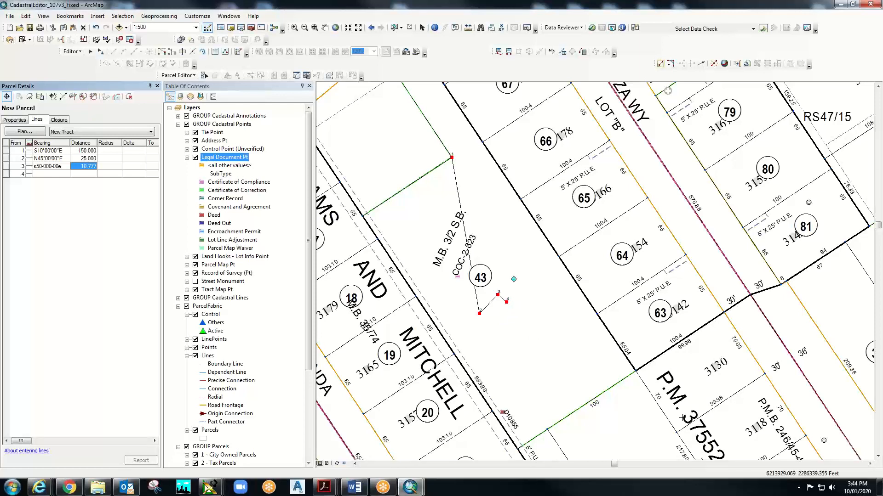
# - Stop editing and discard the unfinished traverse without saving
pyautogui.click(193, 75)
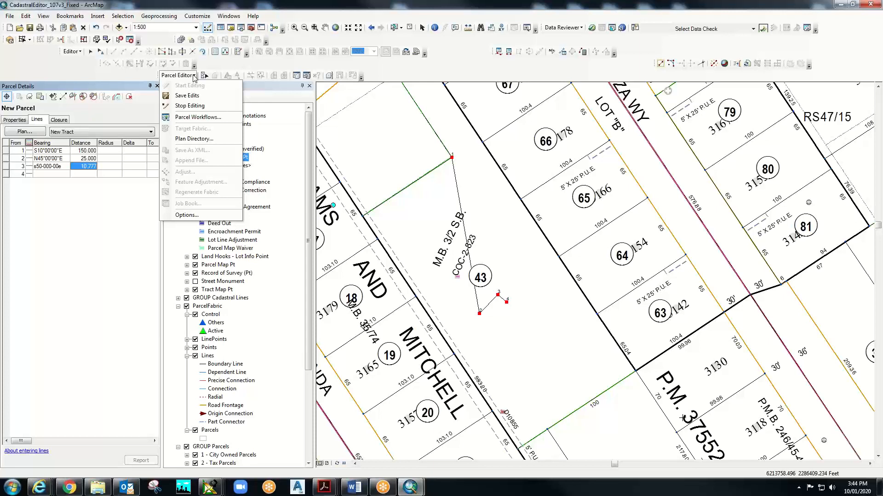
pyautogui.click(197, 106)
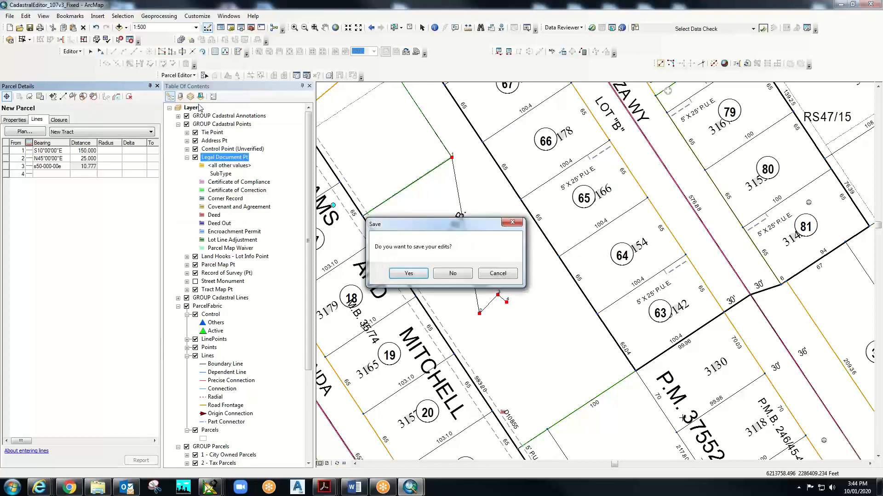
pyautogui.click(453, 274)
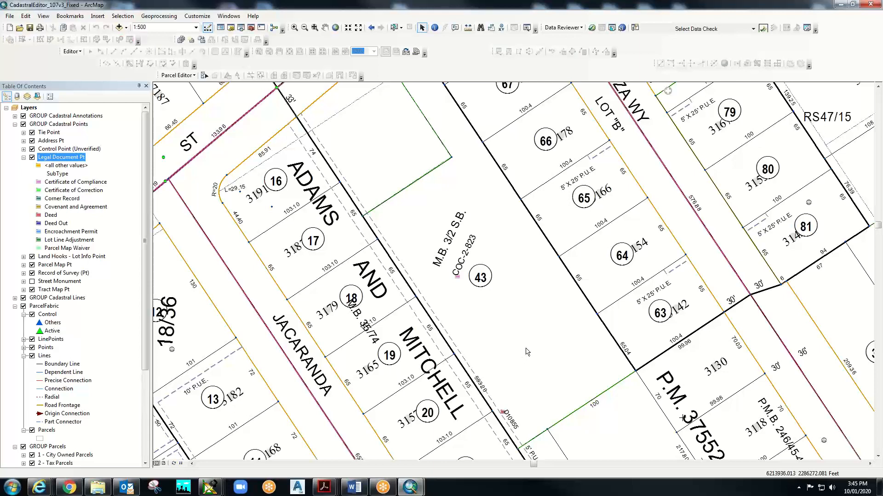
# - Restart editing on the parcel fabric, continuing past the layer warnings
pyautogui.click(202, 77)
pyautogui.click(198, 84)
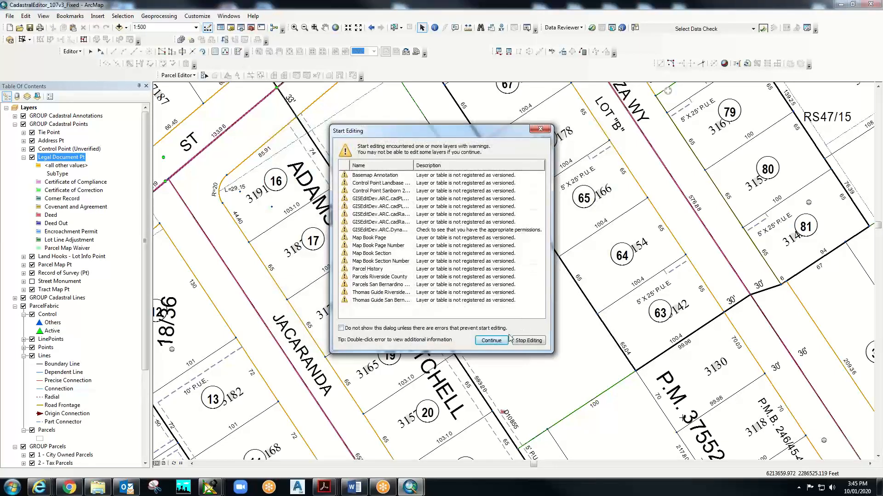
pyautogui.click(489, 341)
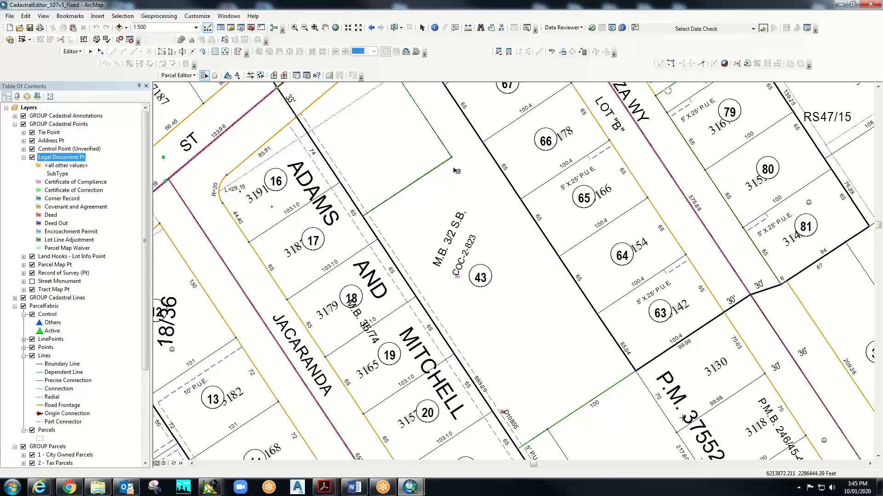
# - Start a new parcel under a newly created plan named Tract, set as the active plan
pyautogui.click(218, 77)
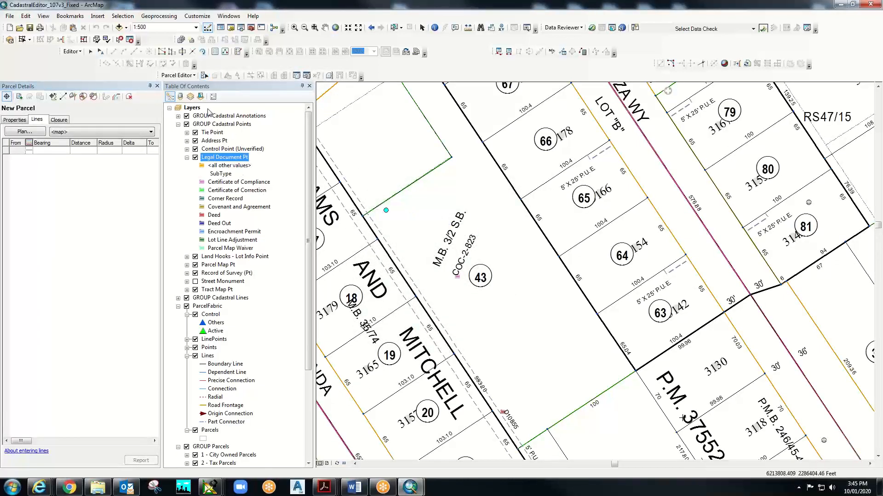
pyautogui.click(25, 132)
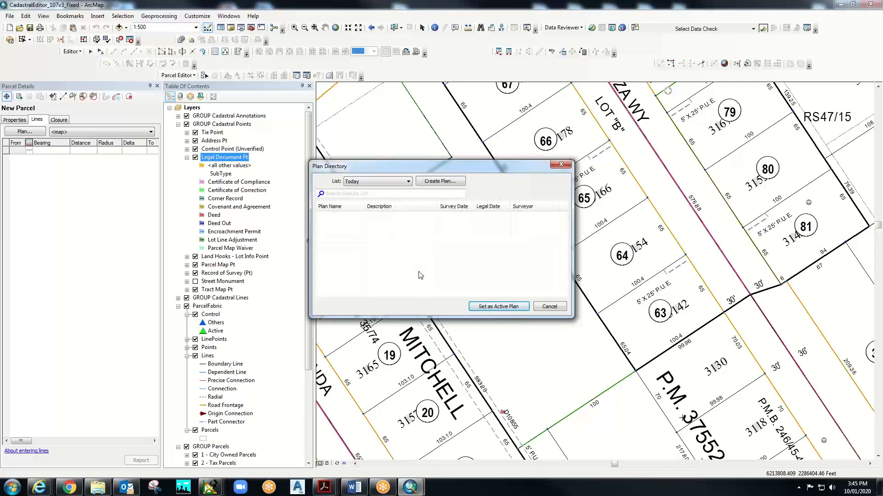
pyautogui.click(448, 181)
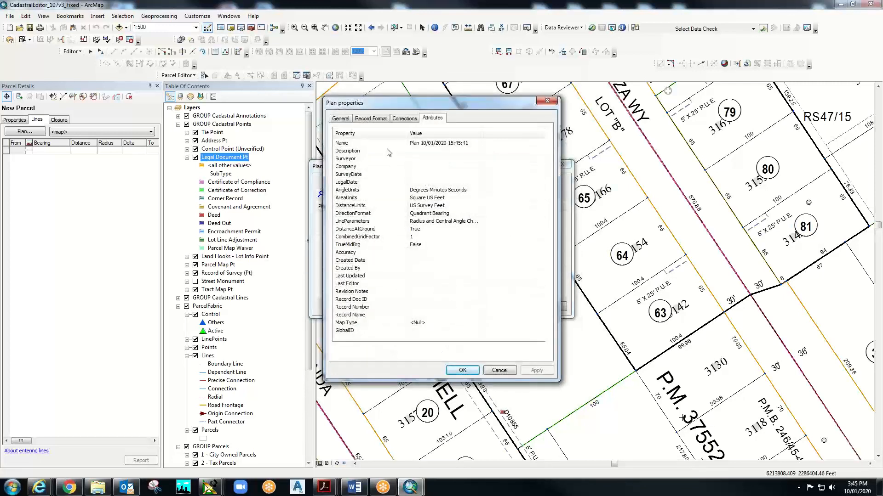
pyautogui.click(420, 151)
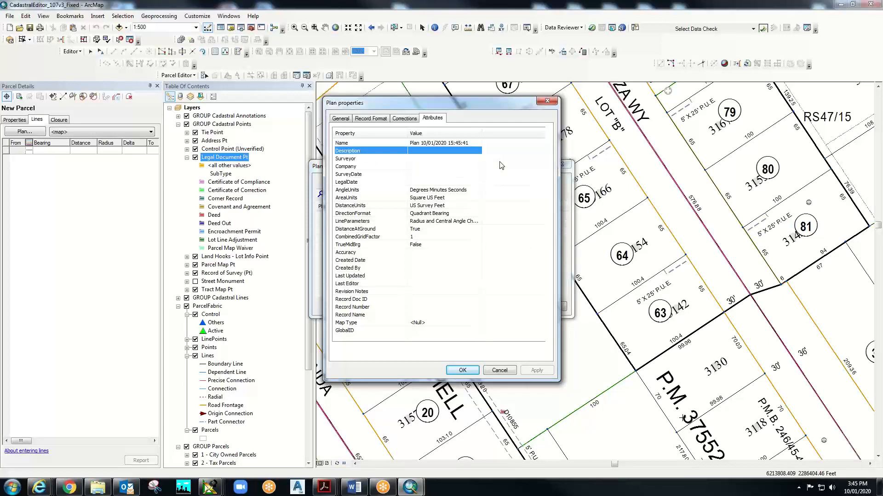
pyautogui.click(341, 118)
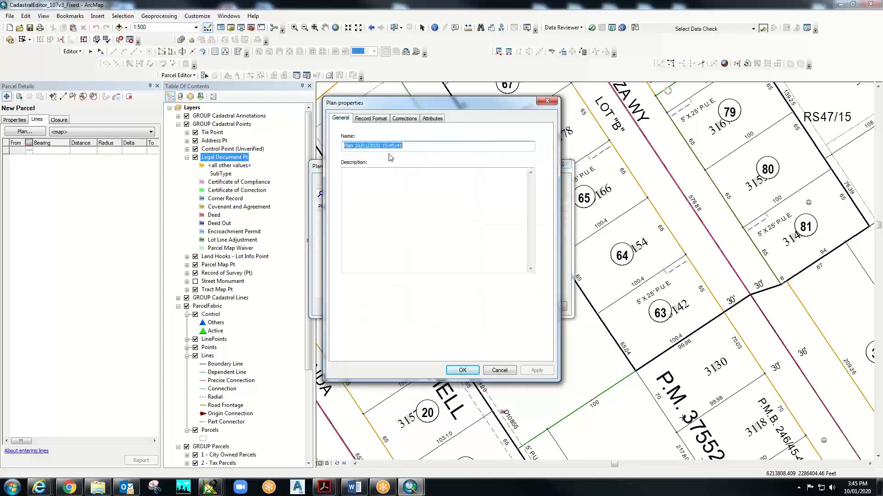
pyautogui.write('Tra')
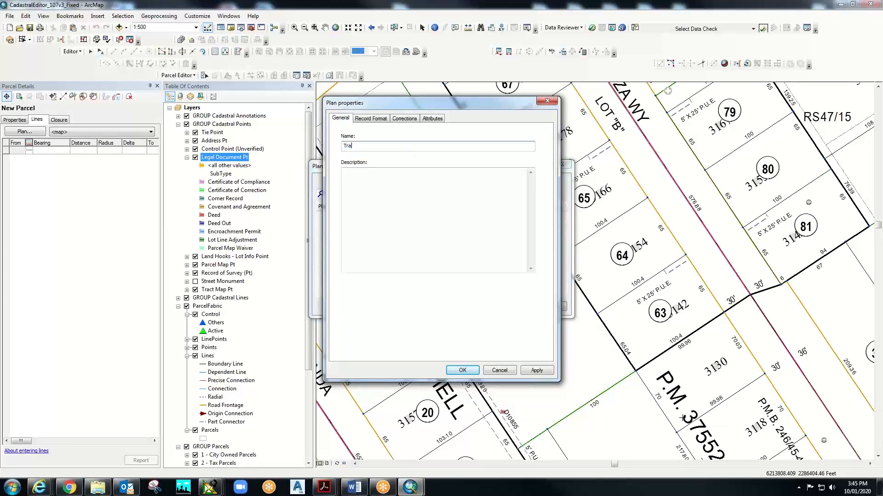
pyautogui.write('ct')
pyautogui.click(537, 370)
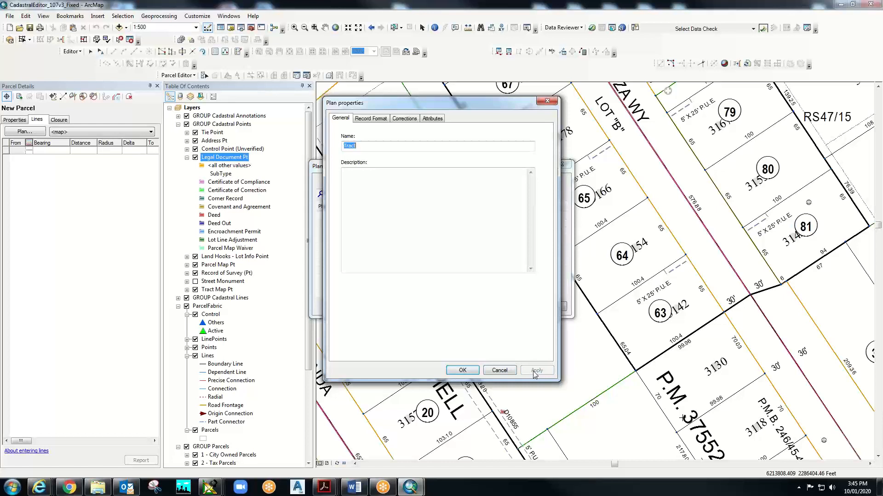
pyautogui.click(462, 370)
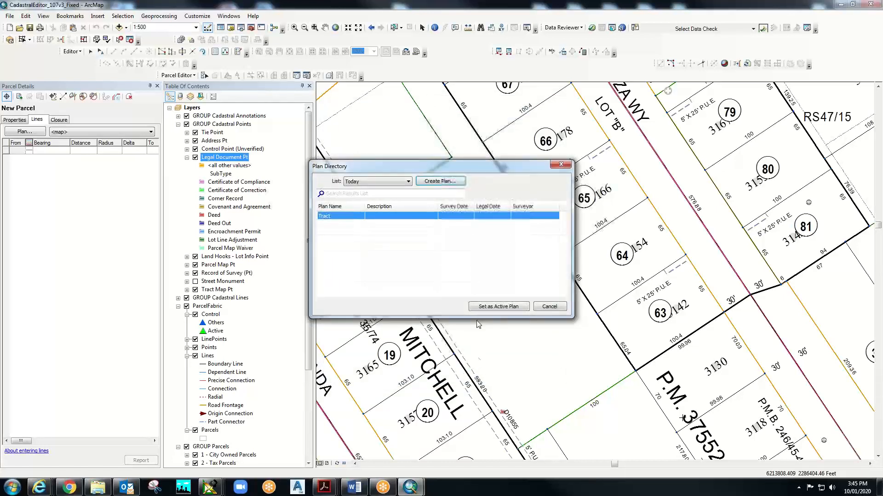
pyautogui.click(500, 307)
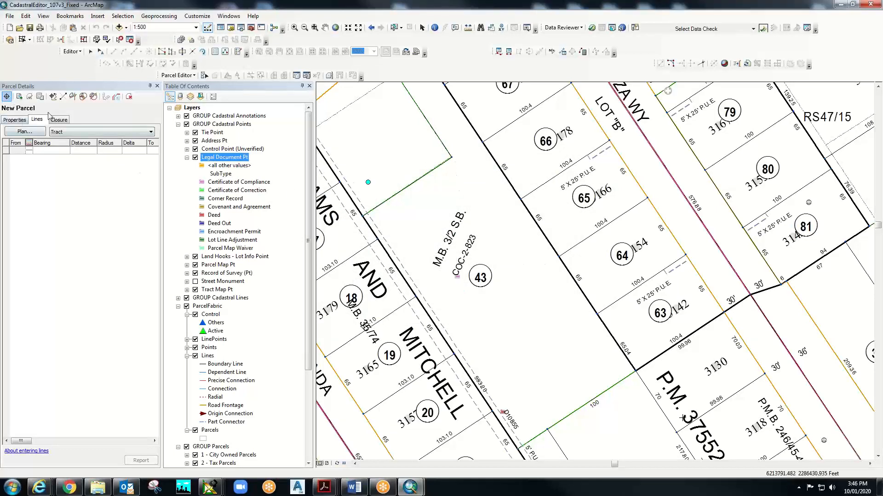
# - Digitize from lot 43's top corner the courses S34°03'25"E 197.227 and S54°53'17"W 67.914
pyautogui.click(452, 159)
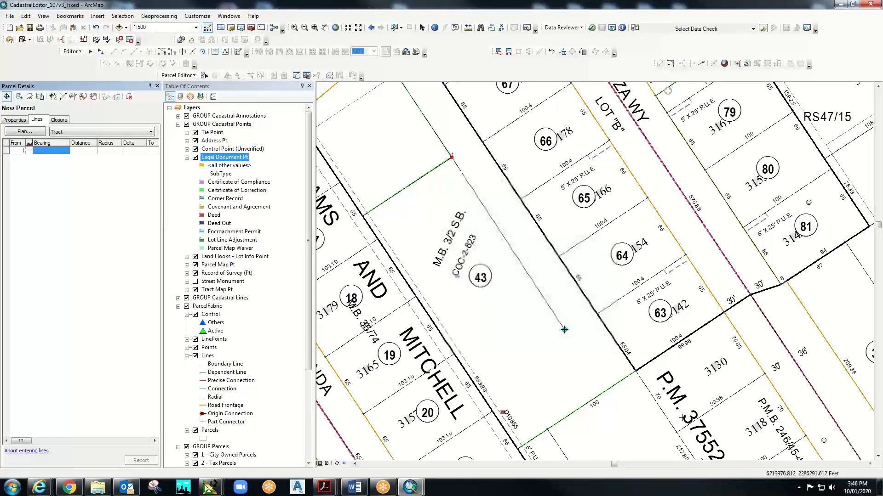
pyautogui.click(564, 330)
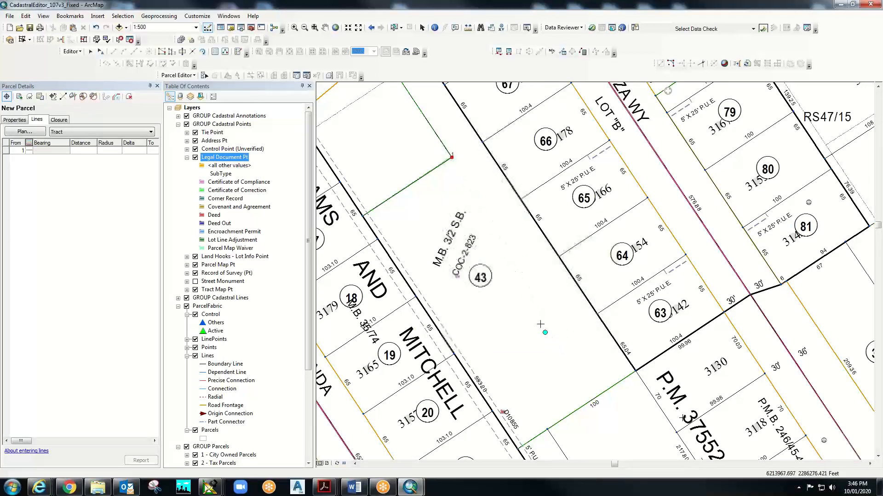
pyautogui.rightClick(521, 276)
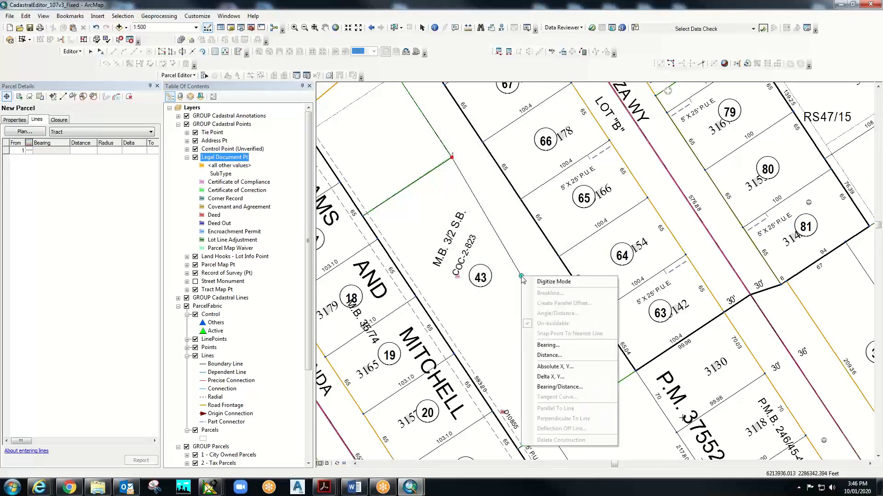
pyautogui.click(552, 282)
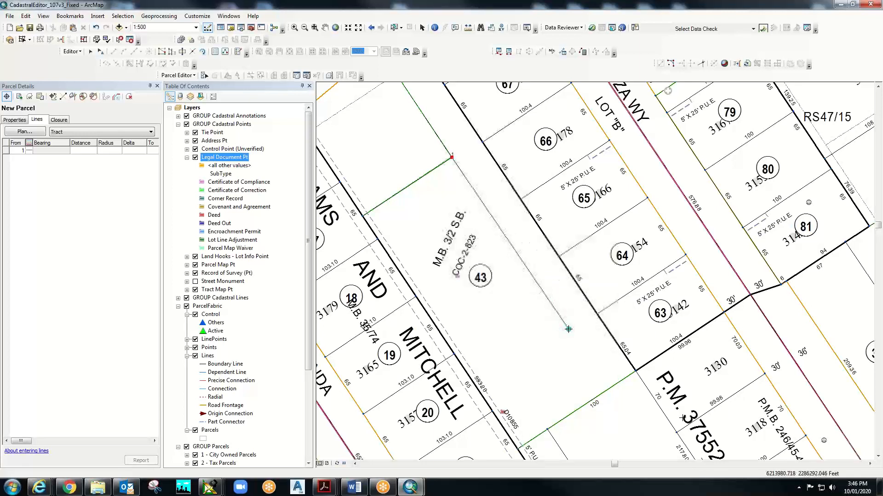
pyautogui.click(568, 329)
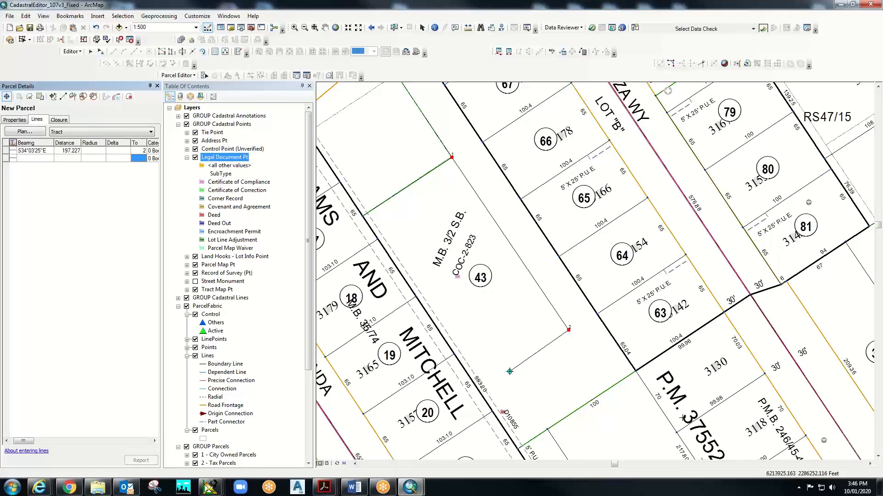
pyautogui.click(510, 372)
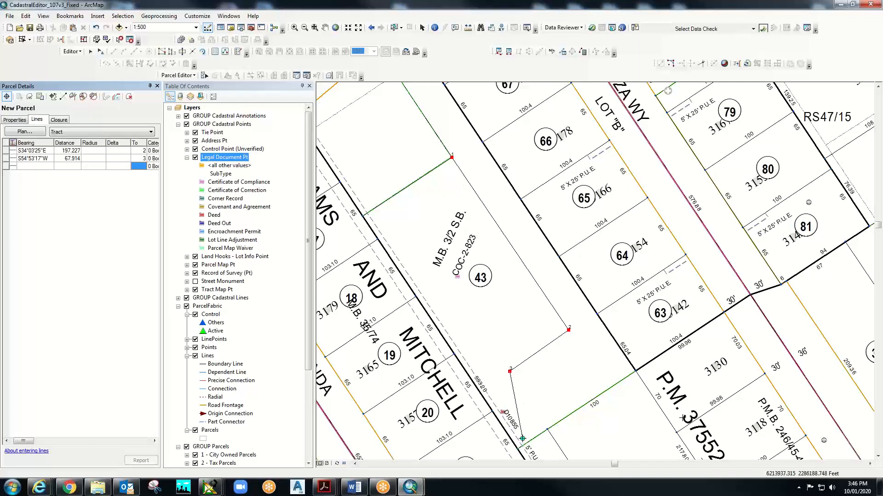
pyautogui.scroll(1, 522, 437)
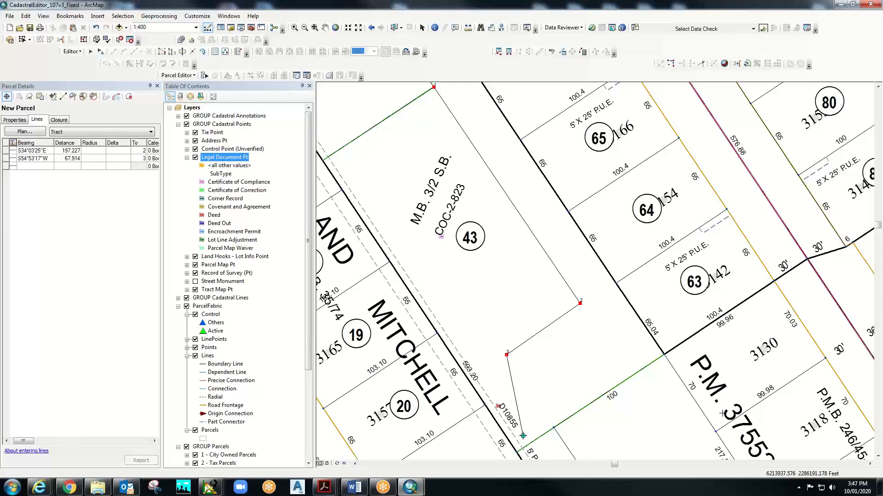
# - Digitize lot 43 corners 4, 5 and 6, then close on point 1 for a 0.000 misclose
pyautogui.click(523, 436)
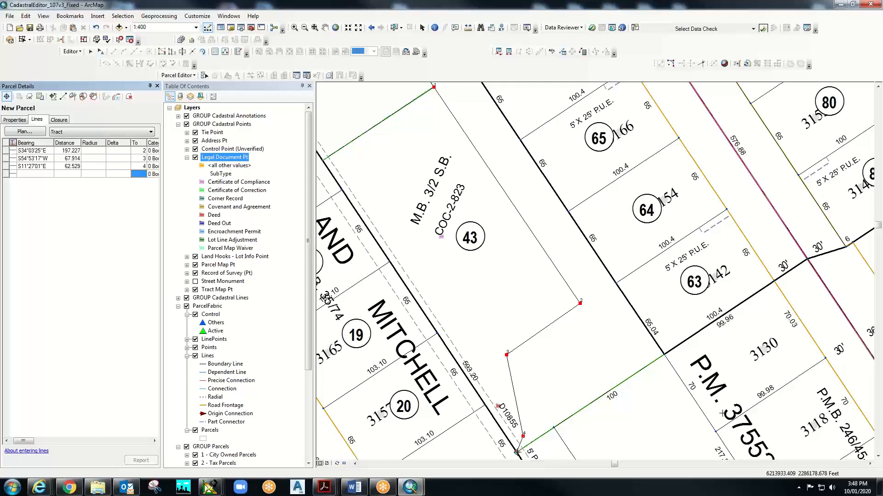
pyautogui.click(516, 452)
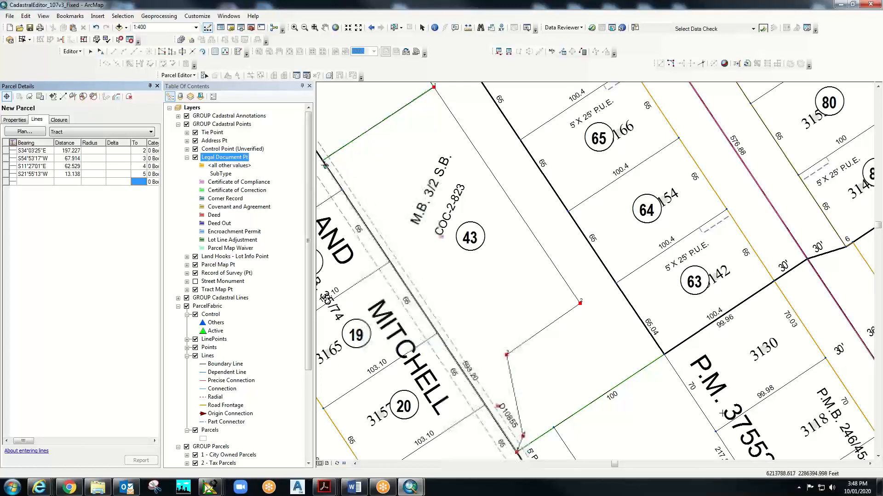
pyautogui.click(323, 159)
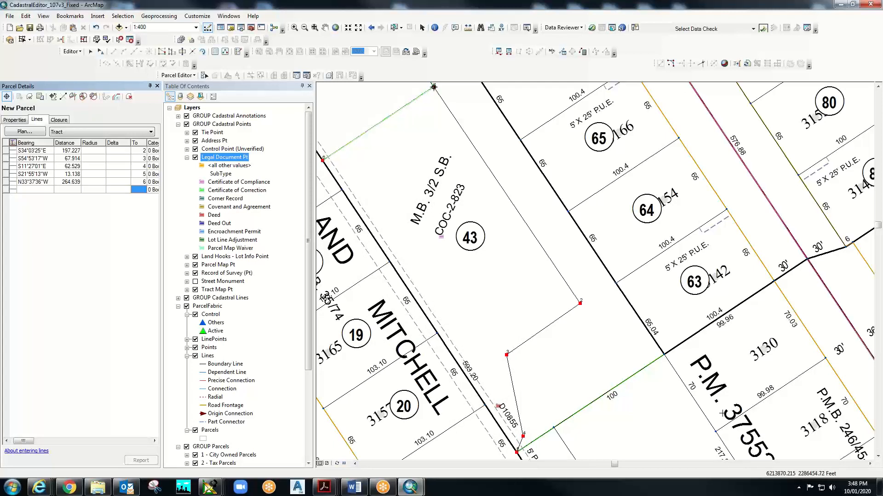
pyautogui.click(433, 86)
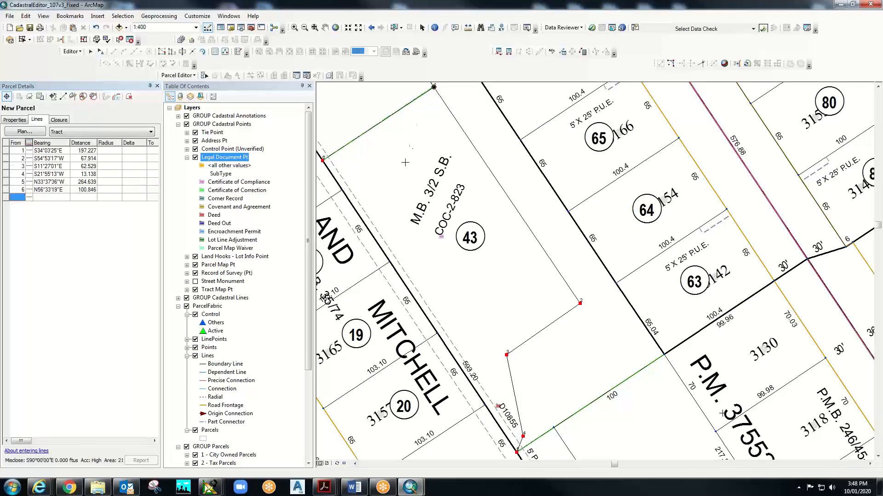
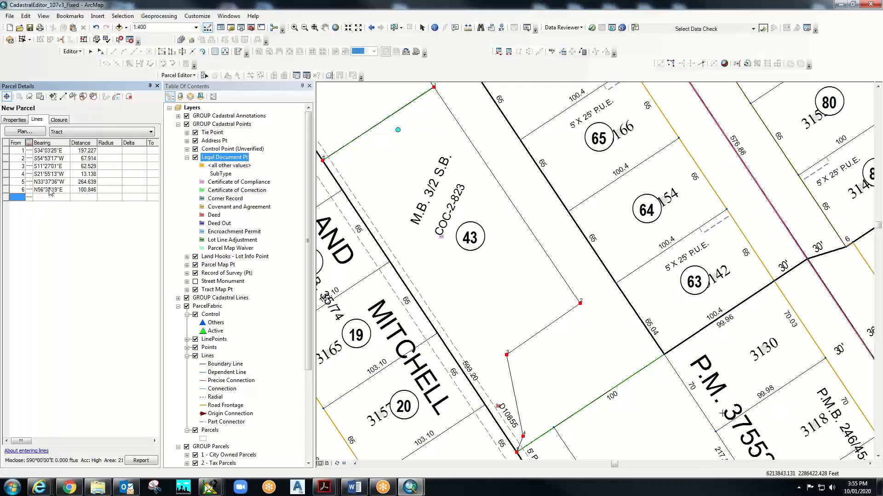
# - Keep the new lot 43 parcel and begin joining it to the fabric
pyautogui.click(40, 97)
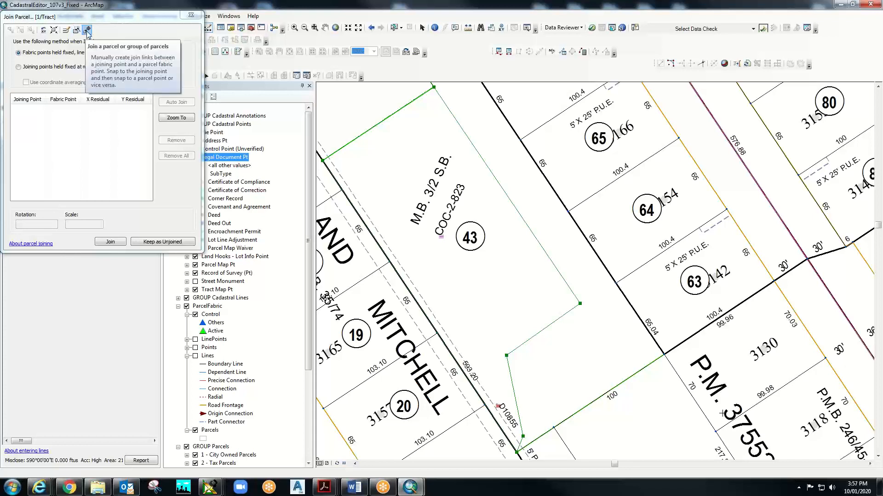
pyautogui.click(87, 30)
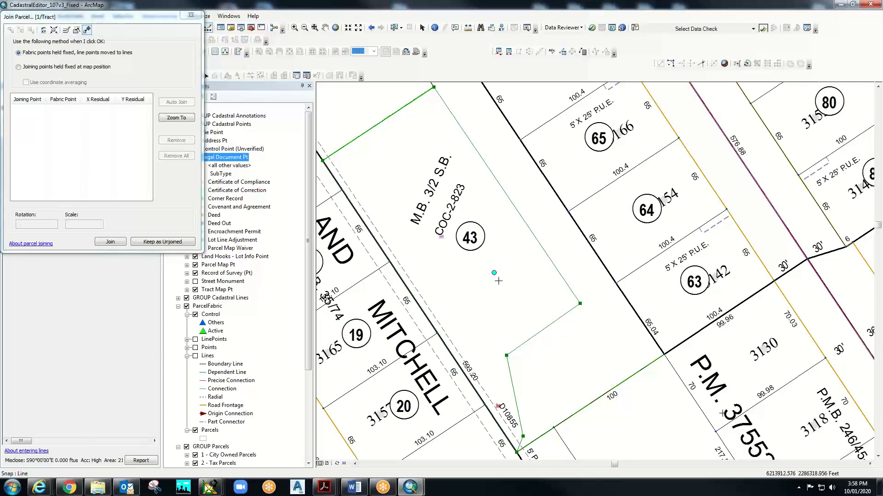
# - Trace lot 43's north-west and Mitchell frontage boundary with a 10-foot buffer, then grab the parcel's top corner
pyautogui.click(65, 32)
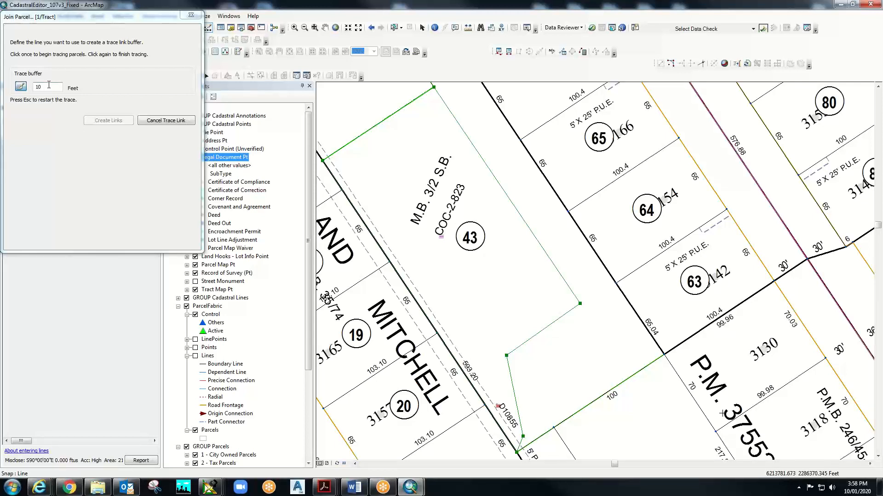
pyautogui.click(46, 86)
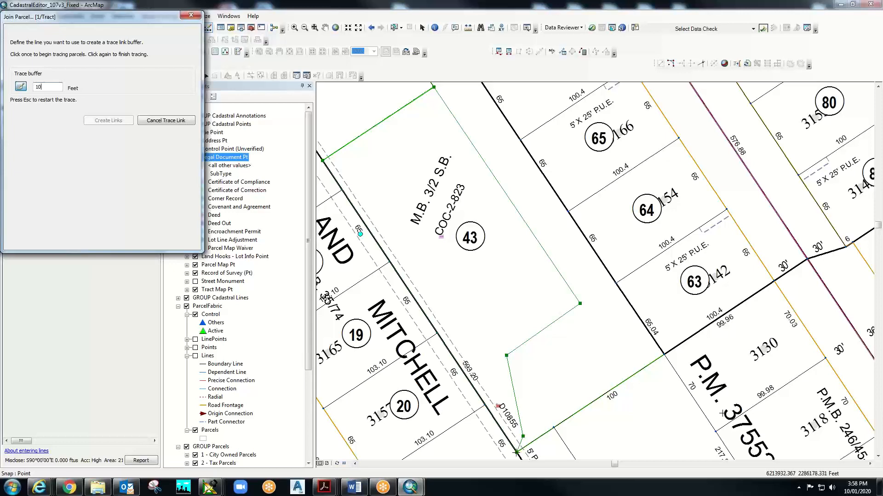
pyautogui.click(517, 452)
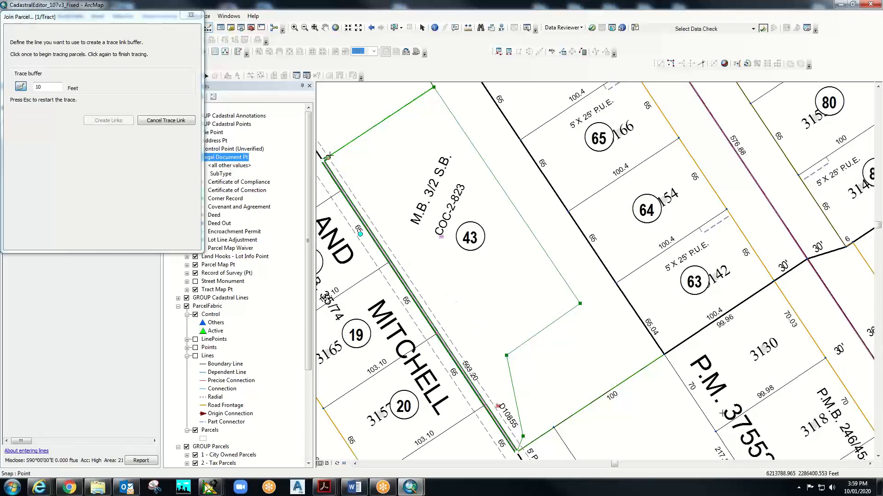
pyautogui.click(433, 87)
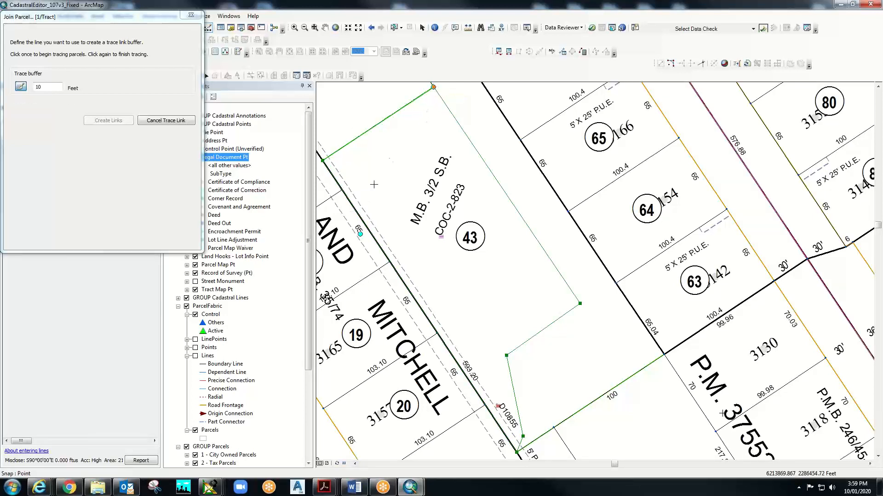
pyautogui.click(433, 87)
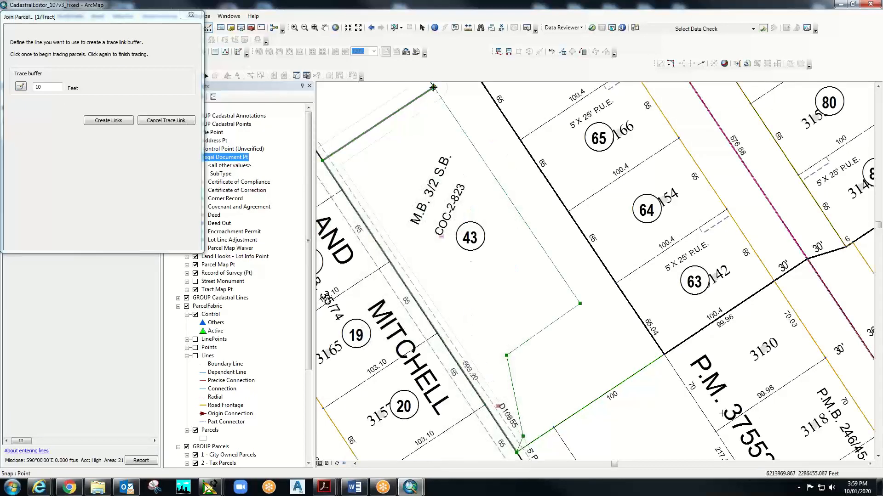
pyautogui.click(433, 87)
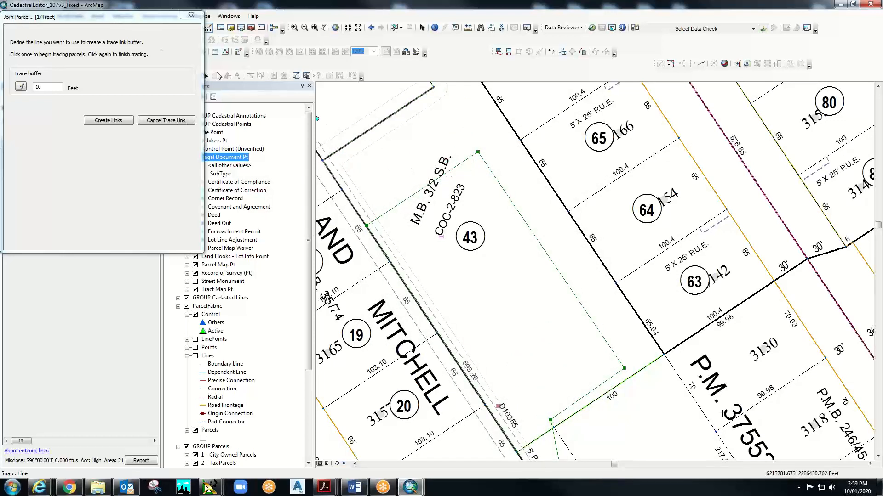
# - Move the Join Parcel dialog aside and drop the parcel outline onto lot 43's traced top corner
pyautogui.moveTo(107, 16); pyautogui.dragTo(138, 103)
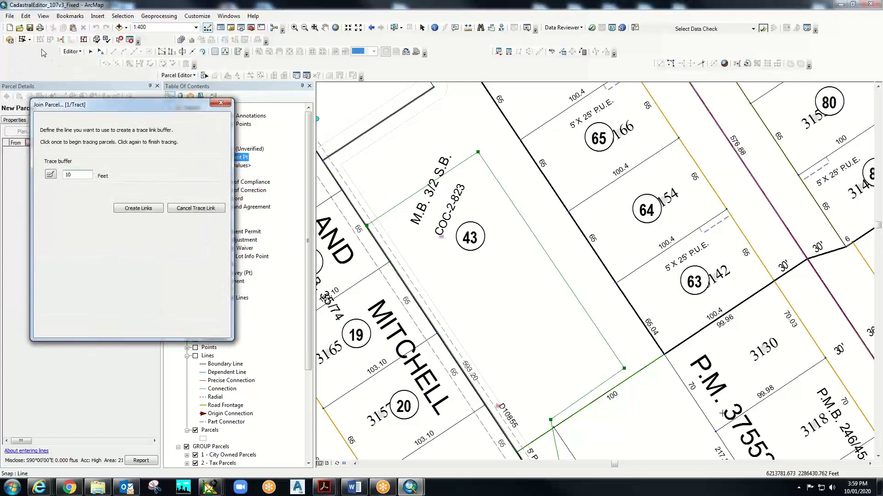
pyautogui.click(26, 16)
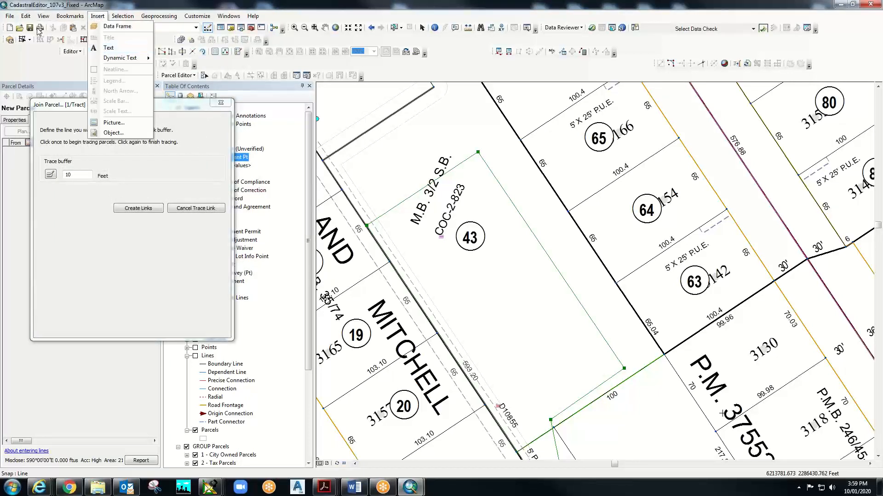
pyautogui.click(9, 15)
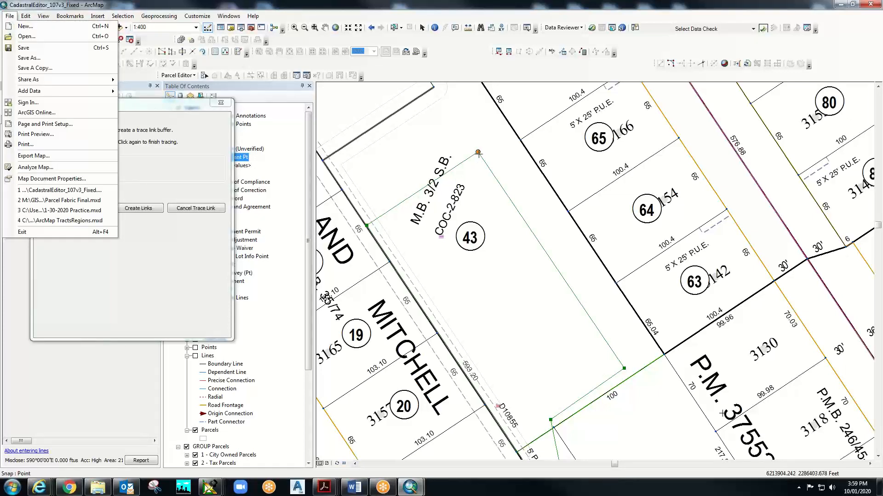
pyautogui.moveTo(478, 152); pyautogui.dragTo(434, 87)
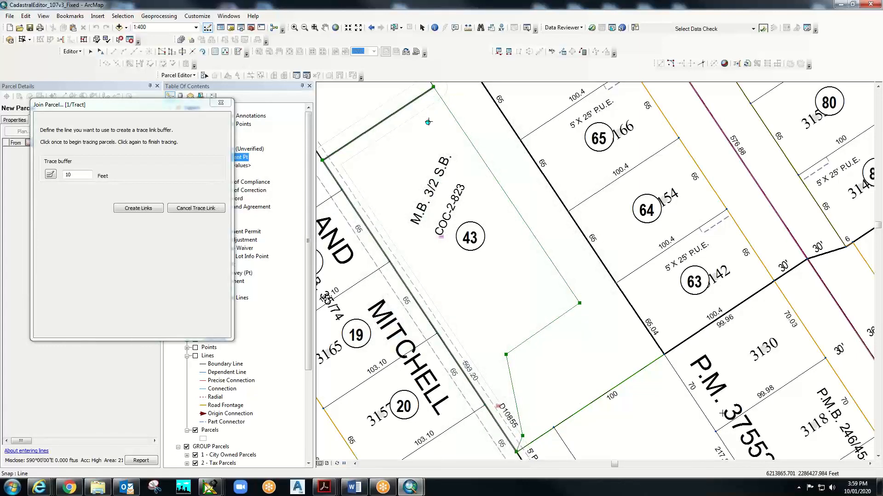
pyautogui.moveTo(431, 85); pyautogui.dragTo(433, 142)
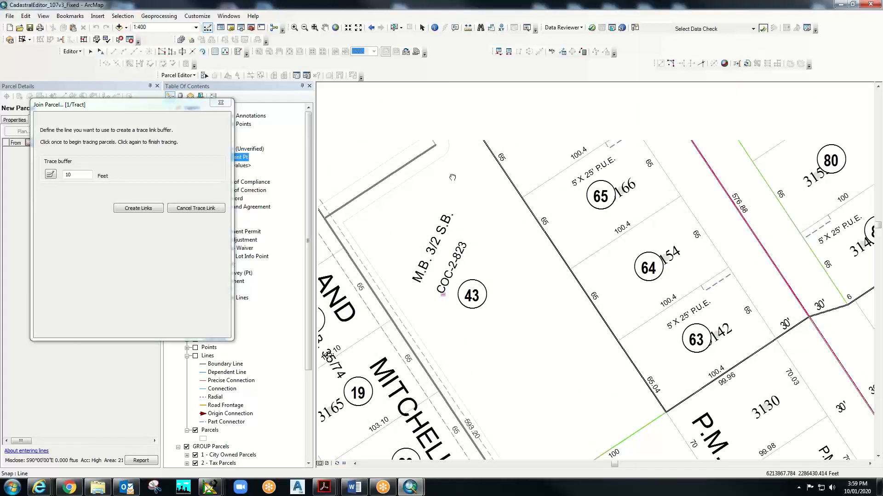
pyautogui.scroll(-1, 450, 187)
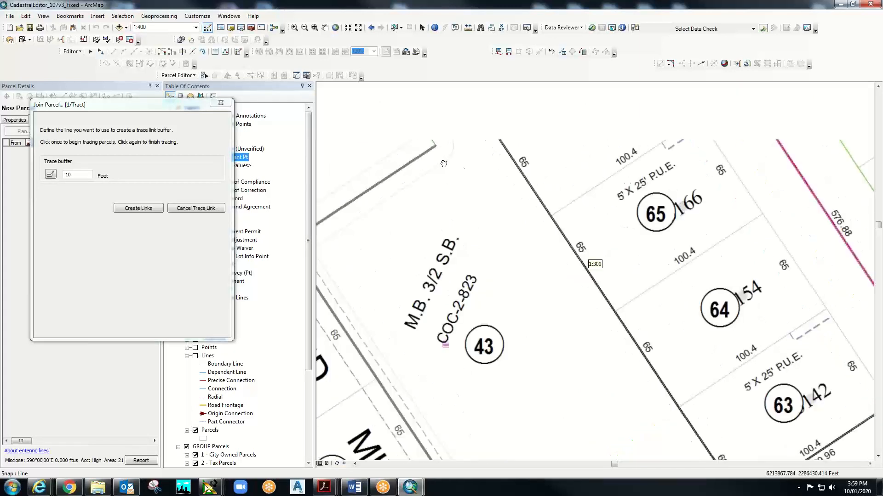
pyautogui.scroll(1, 464, 214)
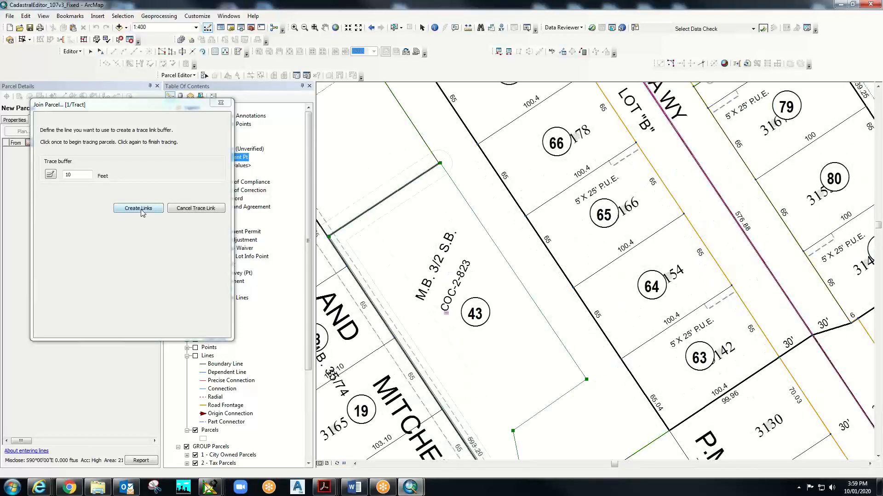
# - Create seven join links (rotation 359°59'50", scale 1.000568451) and zoom in to inspect the top join point
pyautogui.click(141, 210)
pyautogui.click(142, 210)
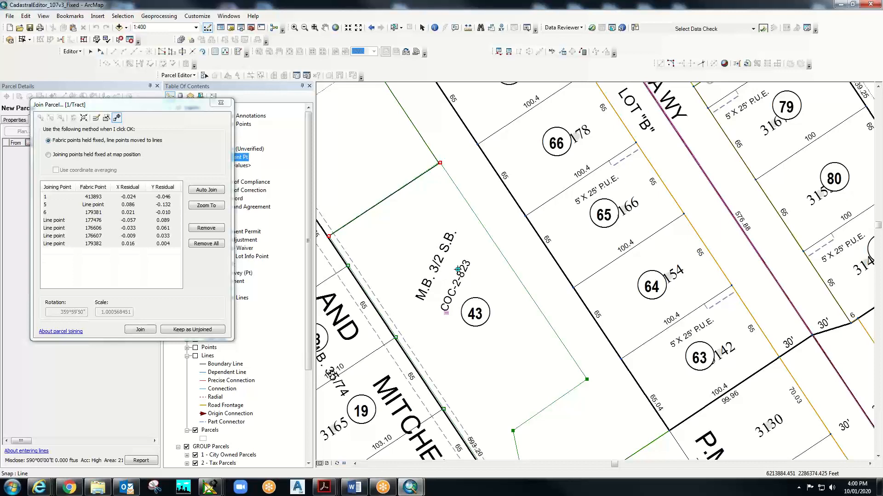
pyautogui.click(294, 29)
pyautogui.moveTo(433, 154); pyautogui.dragTo(445, 171)
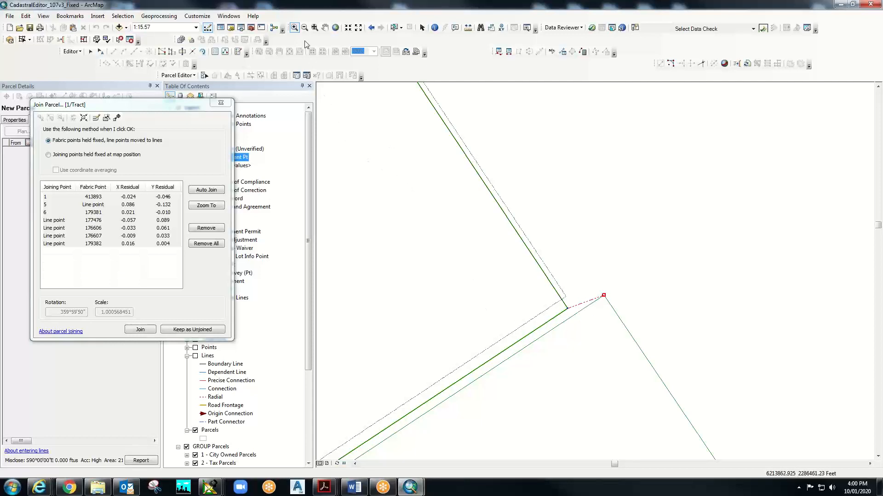
pyautogui.click(305, 27)
pyautogui.click(204, 205)
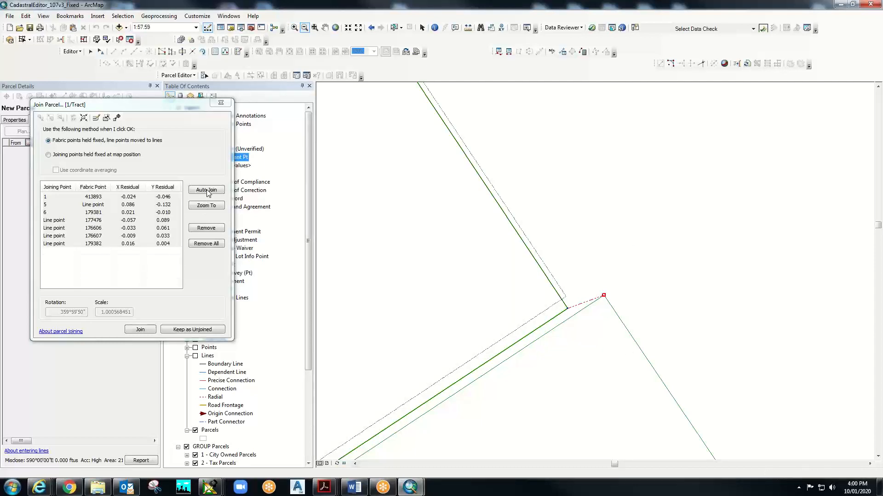
# - Join lot 43 into the parcel fabric and accept its attributes
pyautogui.click(146, 331)
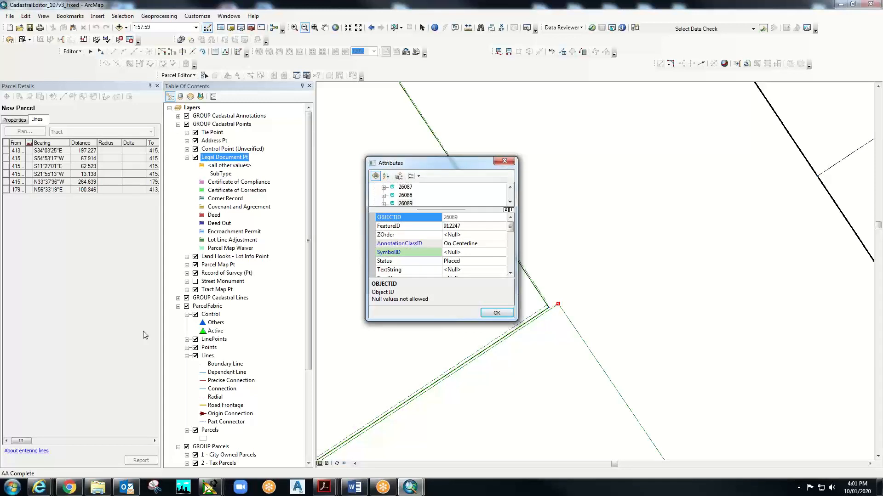
pyautogui.moveTo(445, 163); pyautogui.dragTo(752, 112)
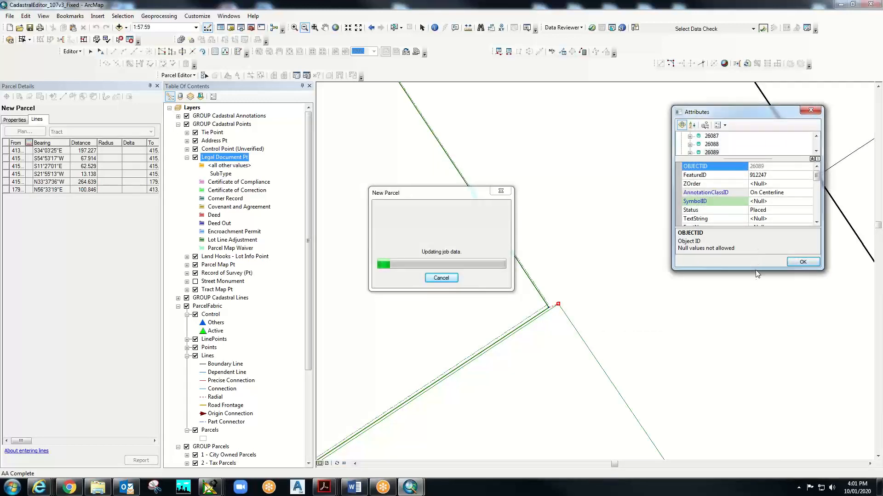
pyautogui.moveTo(756, 268); pyautogui.dragTo(747, 424)
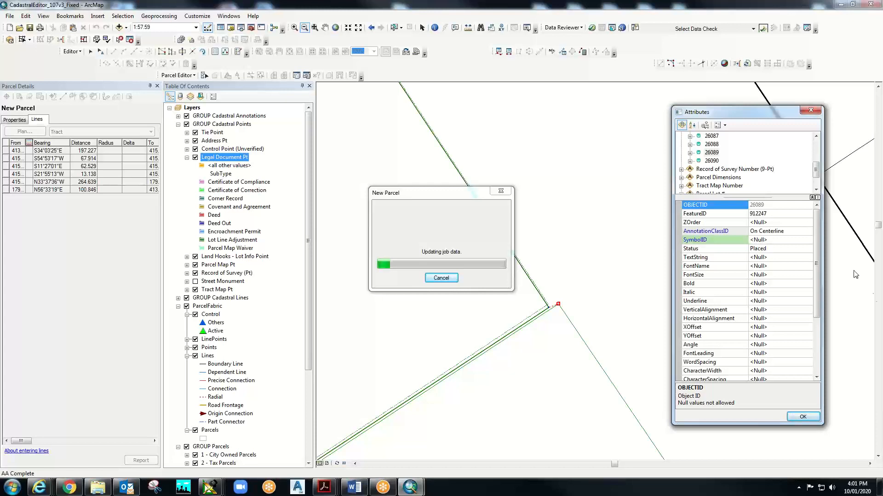
pyautogui.click(795, 418)
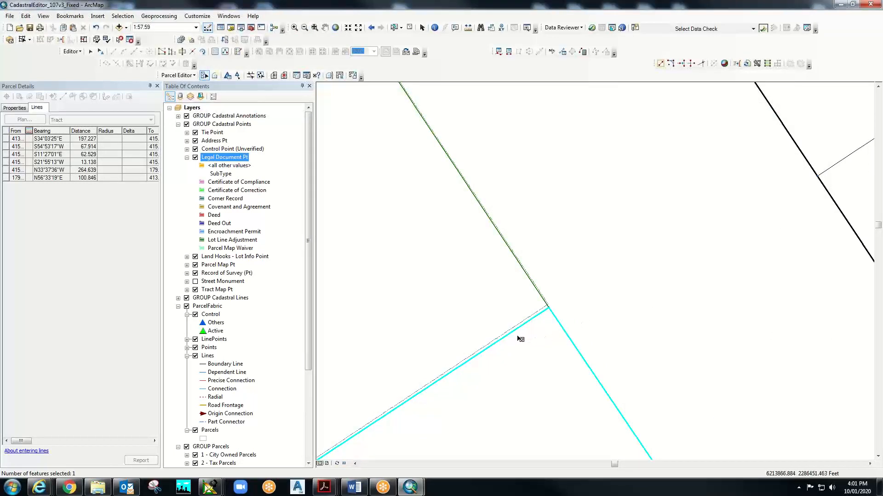
# - Zoom out to 1:600 and select the larger parcel adjoining Lot 43
pyautogui.scroll(3, 517, 303)
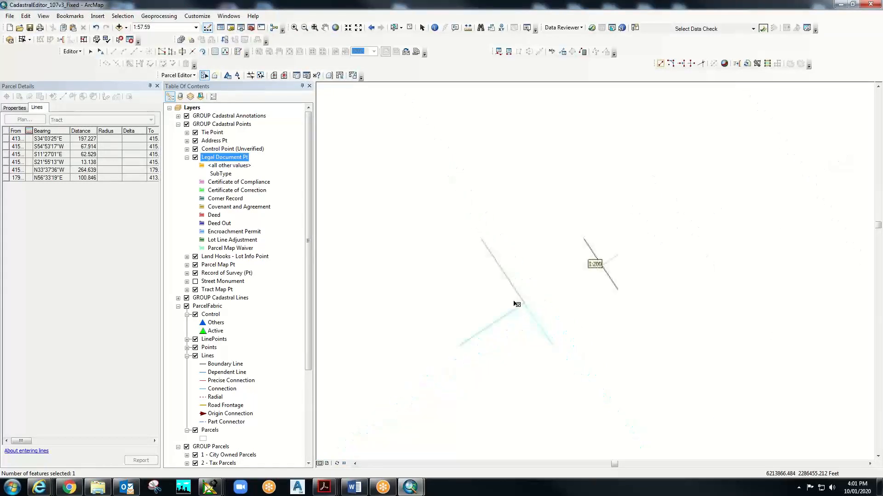
pyautogui.scroll(3, 516, 304)
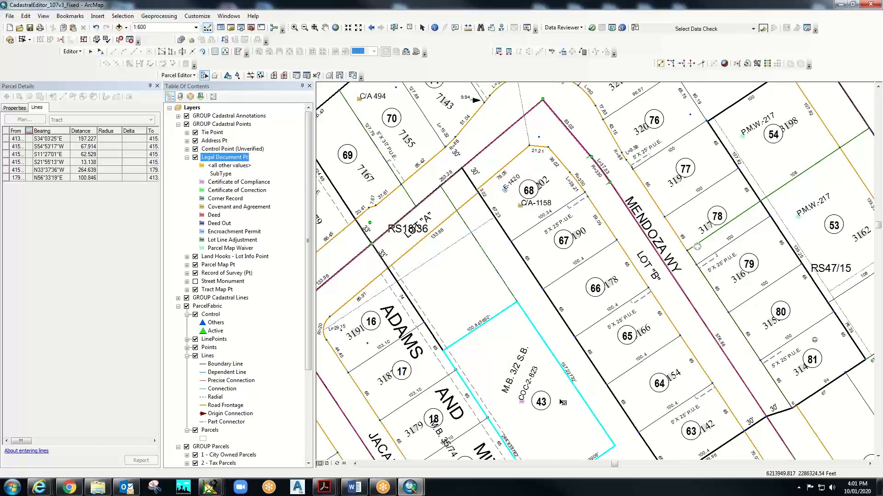
pyautogui.click(531, 389)
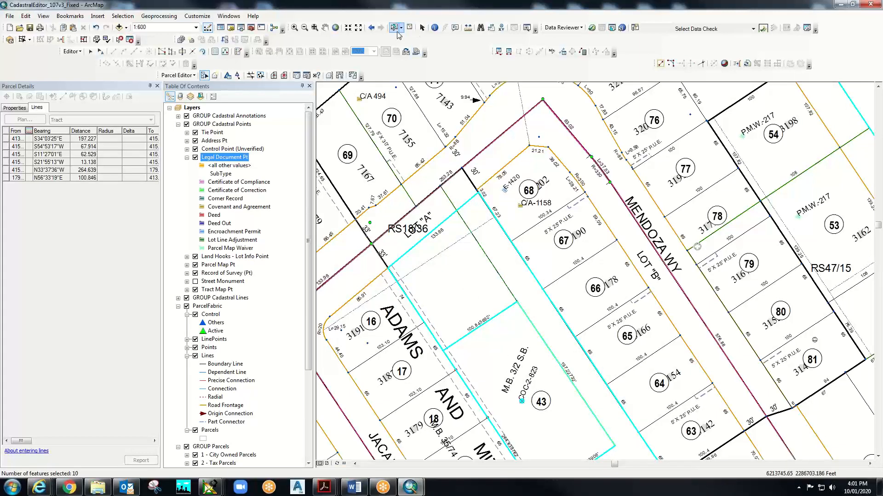
# - Clear the current selection and select lot 43 to list its boundary courses
pyautogui.click(327, 31)
pyautogui.moveTo(486, 368); pyautogui.dragTo(481, 237)
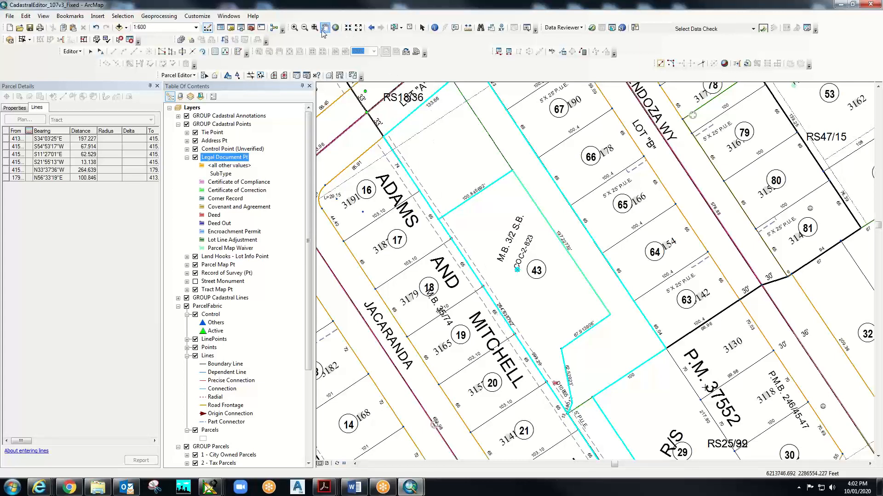
pyautogui.click(409, 28)
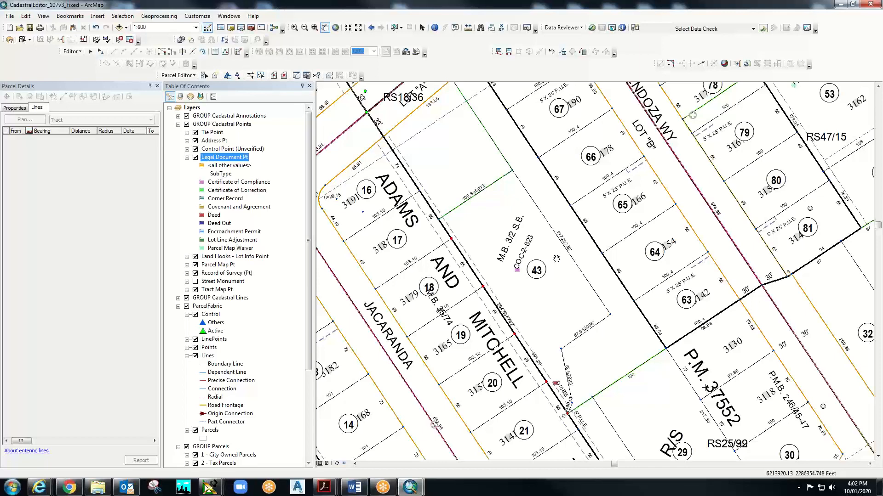
pyautogui.click(394, 27)
pyautogui.click(537, 297)
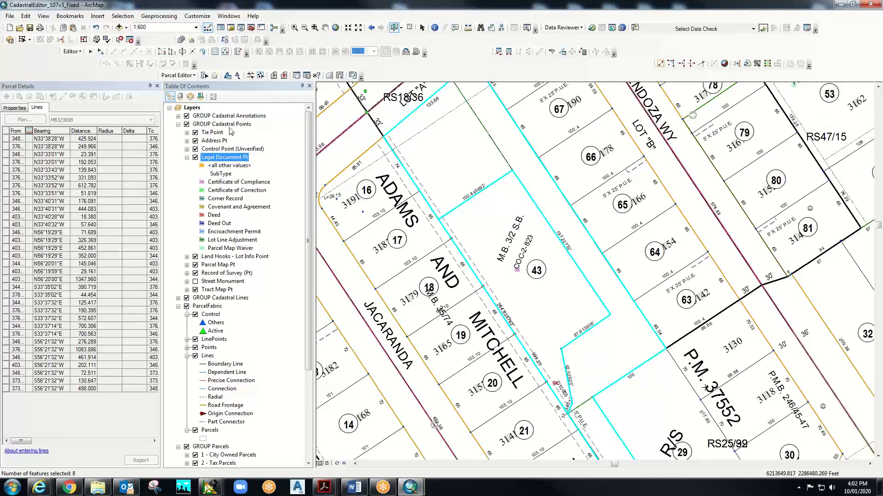
# - List layers by selection, drop the 3 - Tract Map features, and flash parcels 1 and 230320043
pyautogui.click(201, 97)
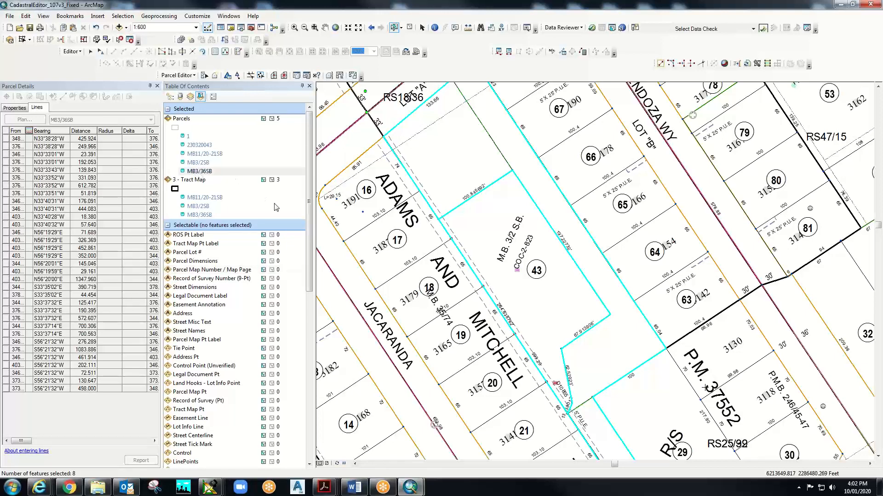
pyautogui.click(272, 180)
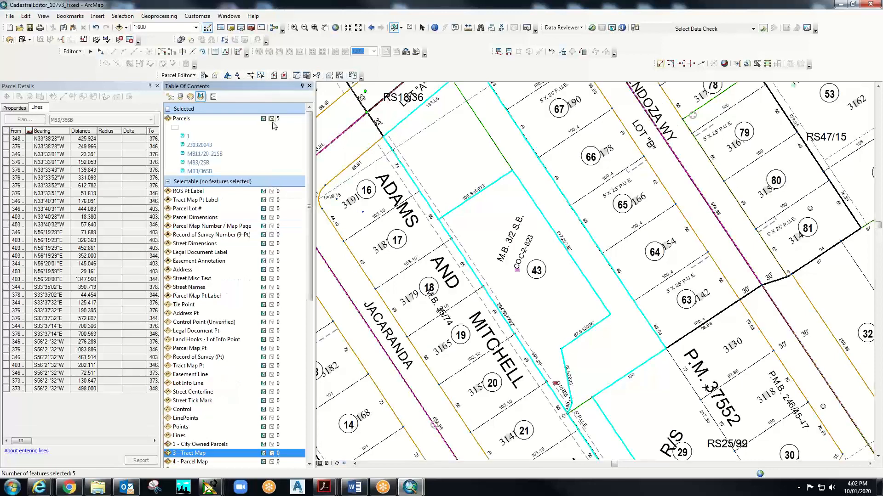
pyautogui.click(189, 137)
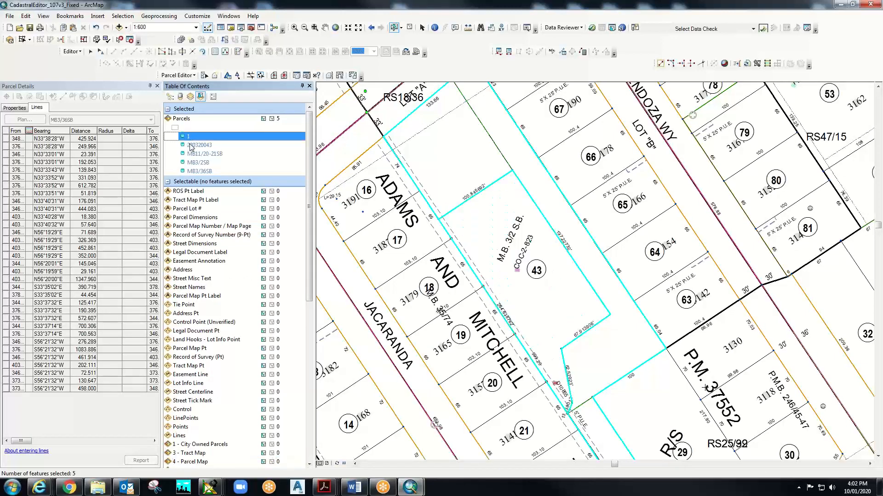
pyautogui.click(195, 145)
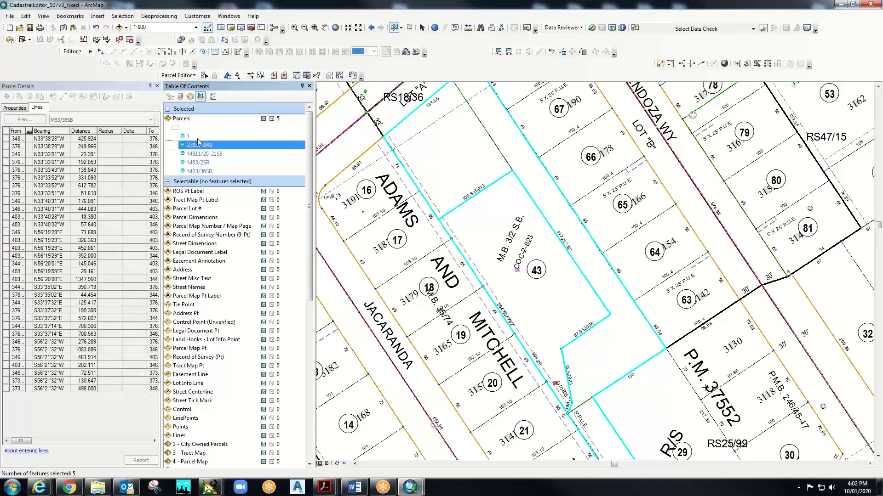
pyautogui.click(190, 137)
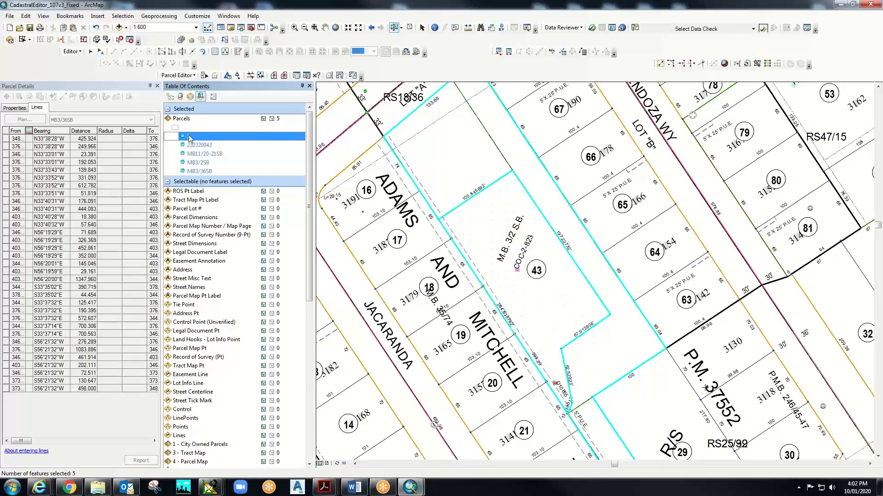
pyautogui.click(189, 136)
pyautogui.click(210, 145)
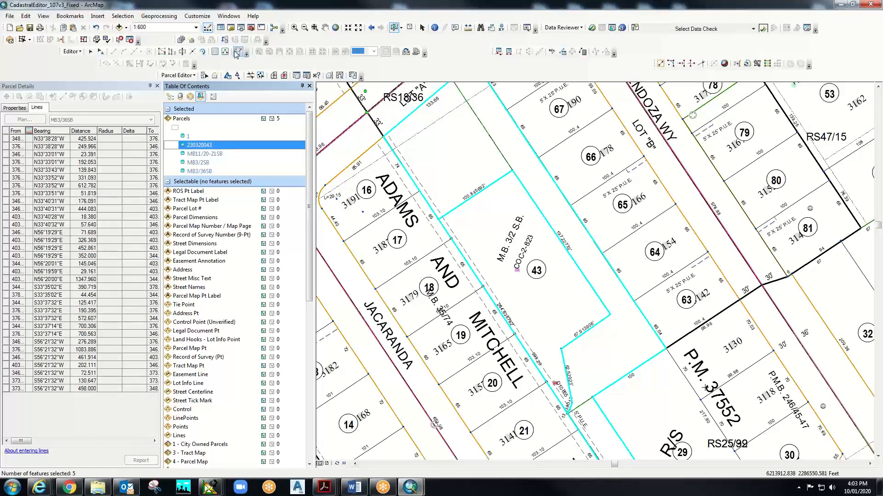
# - Show attributes and keep only parcel 1 selected, a Tax Parcel of 21522 sq.ft
pyautogui.click(215, 51)
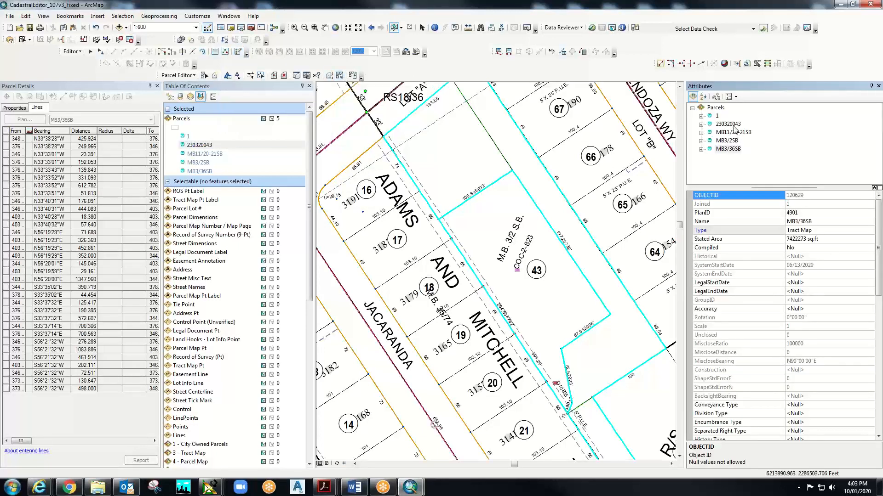
pyautogui.click(731, 124)
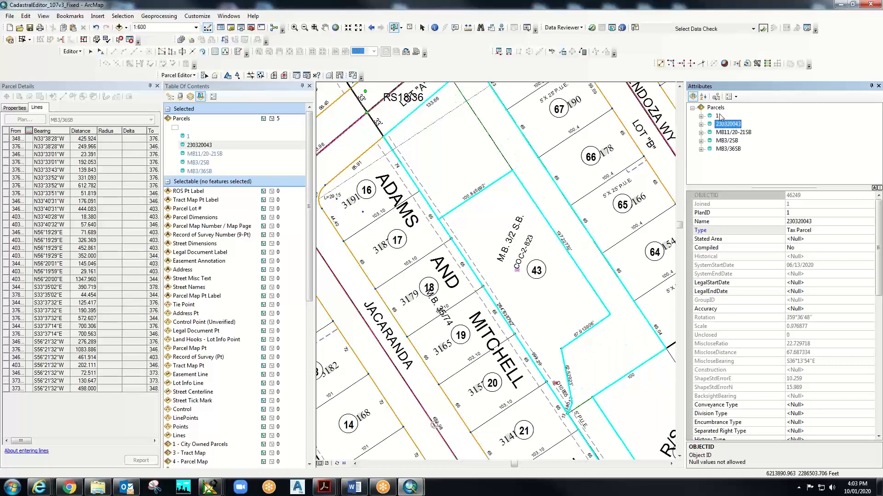
pyautogui.click(718, 116)
pyautogui.rightClick(718, 117)
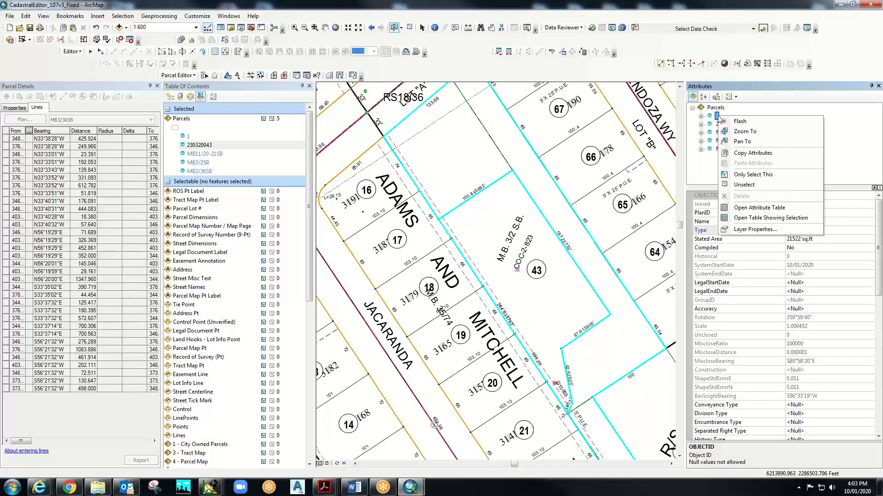
pyautogui.click(762, 176)
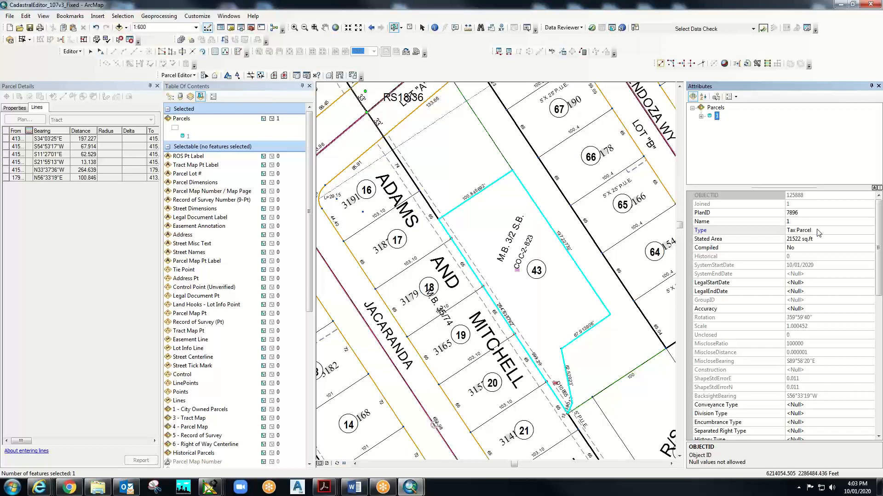
# - Set parcel 1's Type to Tract Map, accept the subtype defaults, and leave Compiled as No
pyautogui.click(769, 230)
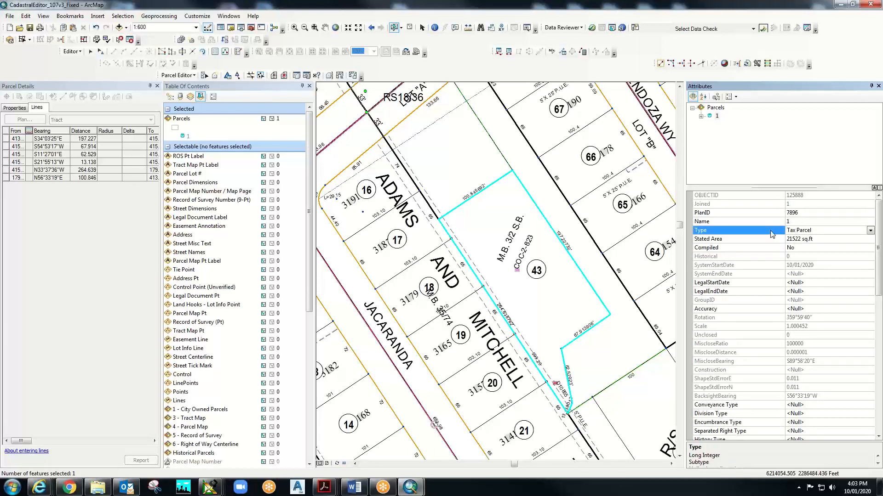
pyautogui.click(870, 230)
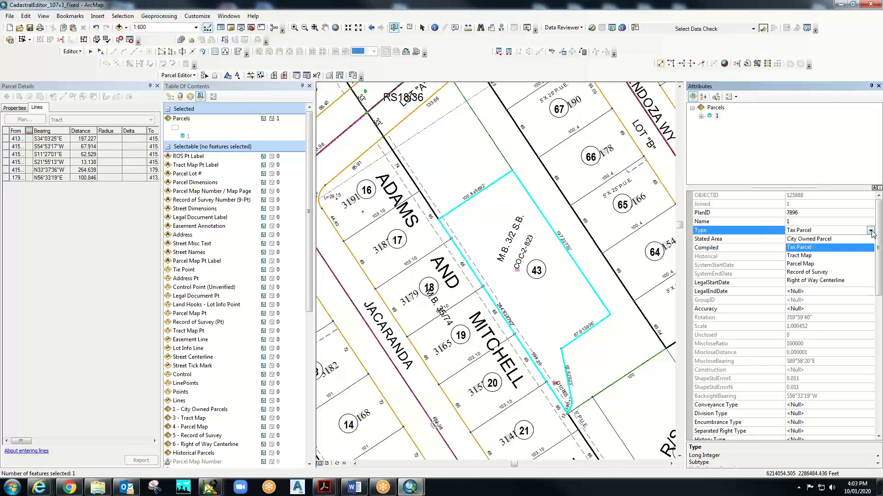
pyautogui.click(825, 257)
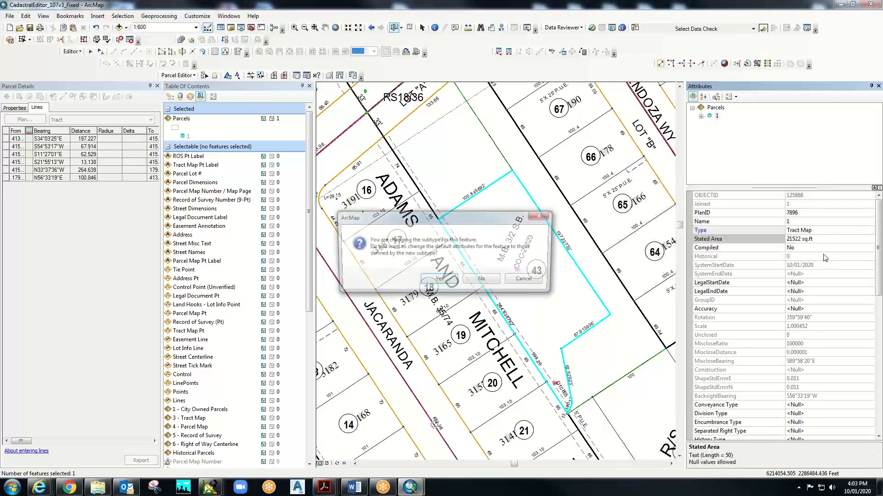
pyautogui.click(439, 281)
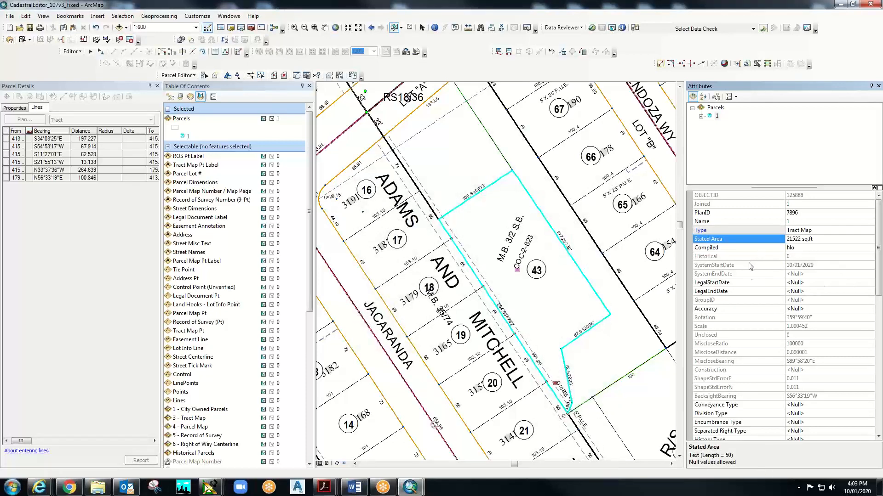
pyautogui.click(856, 251)
pyautogui.click(870, 247)
pyautogui.click(868, 247)
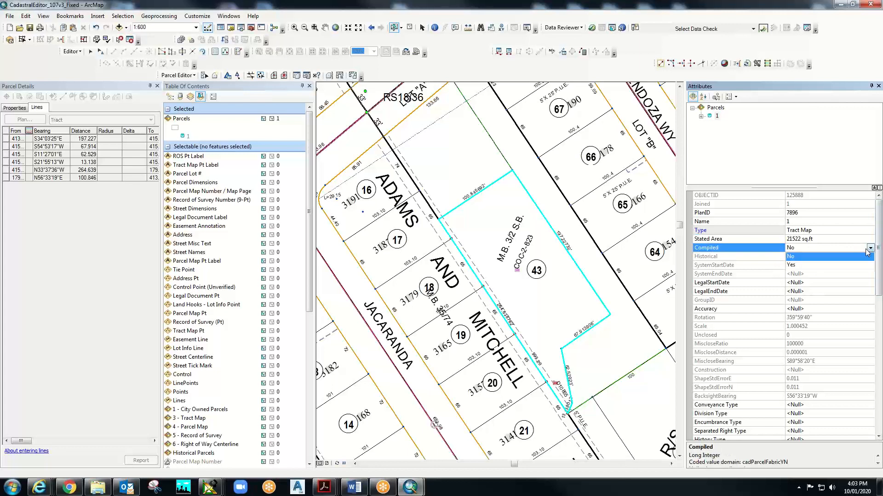
pyautogui.click(869, 249)
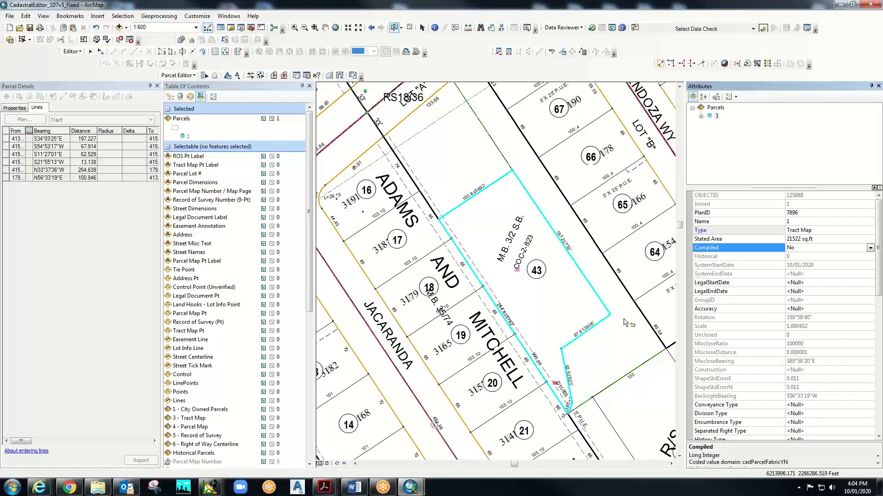
# - Select the 197.22732 ft eastern boundary line 912242, clearing Parcels, Parcel Dimensions and 3 - Tract Map from the selection
pyautogui.click(557, 236)
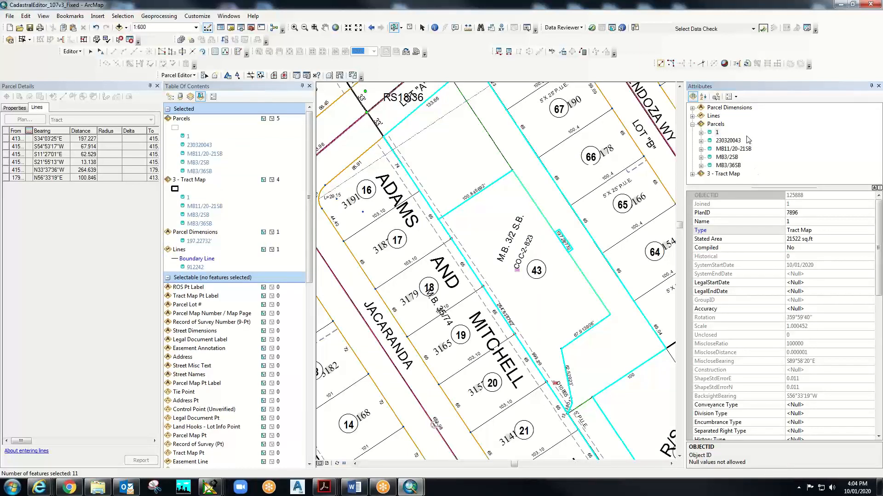
pyautogui.click(716, 123)
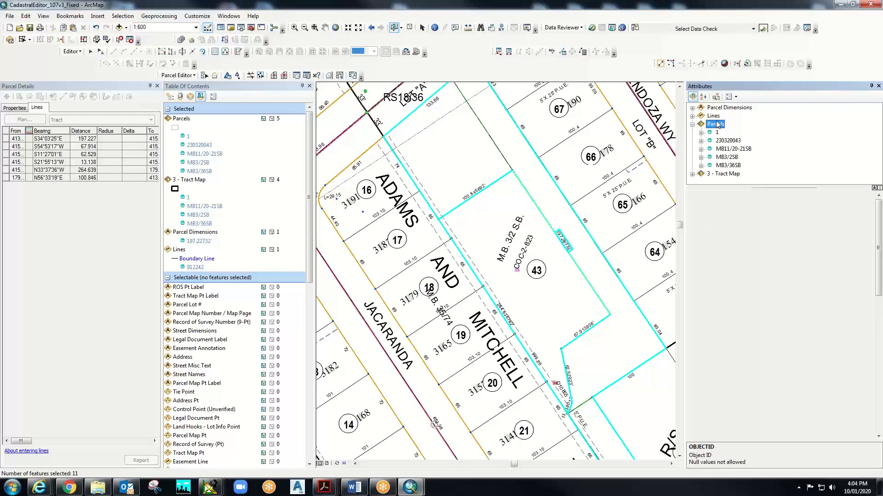
pyautogui.rightClick(716, 123)
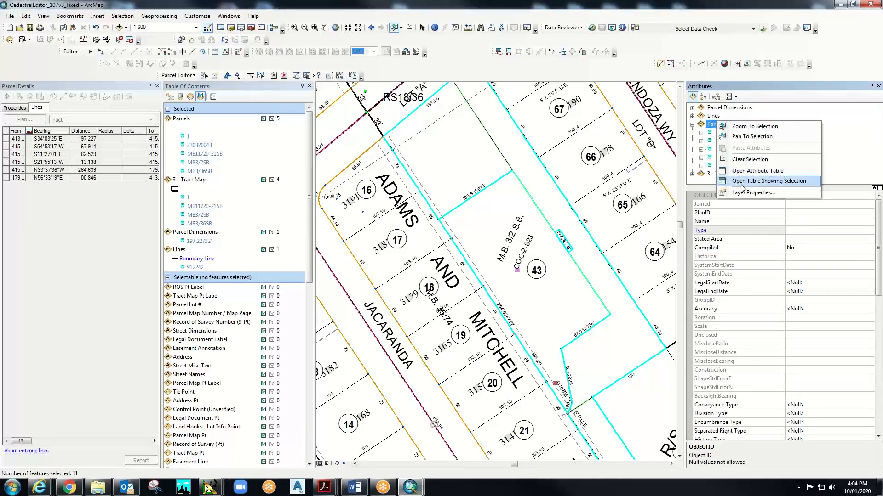
pyautogui.click(748, 160)
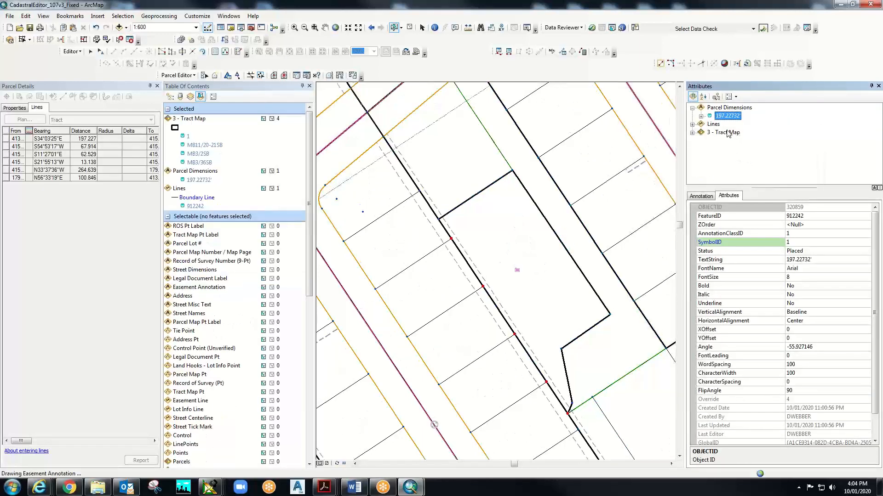
pyautogui.rightClick(731, 108)
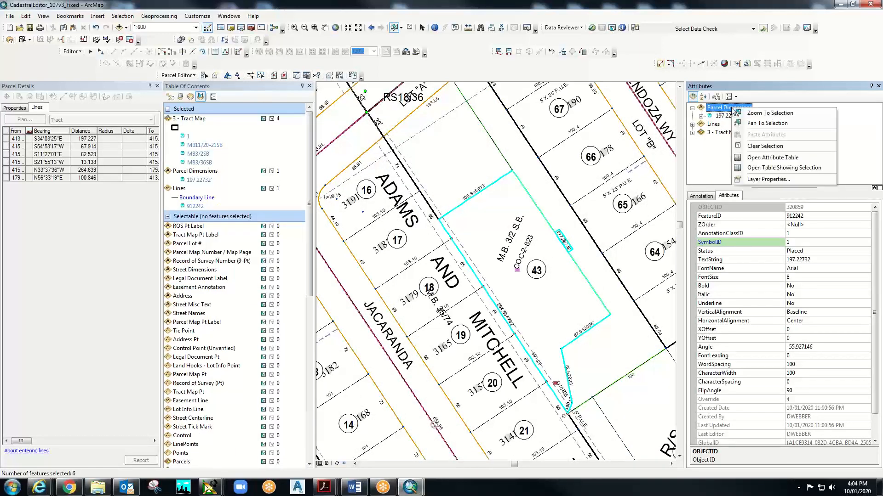
pyautogui.click(749, 146)
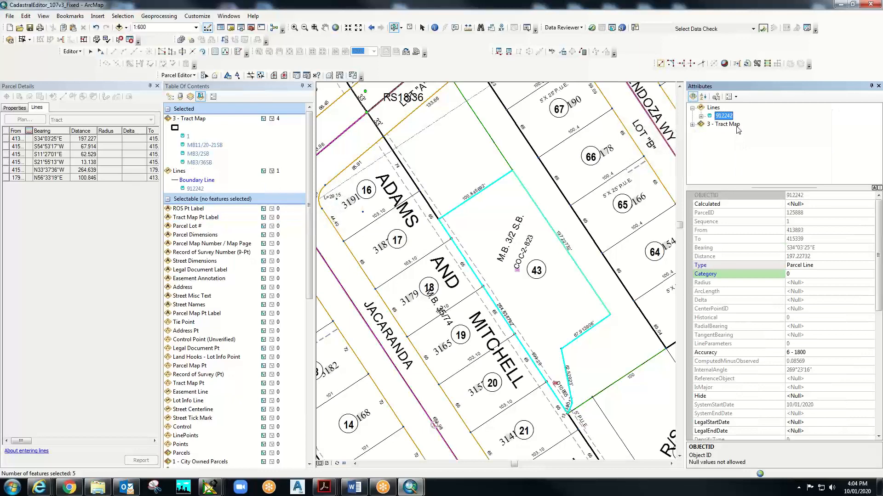
pyautogui.click(736, 125)
pyautogui.rightClick(737, 130)
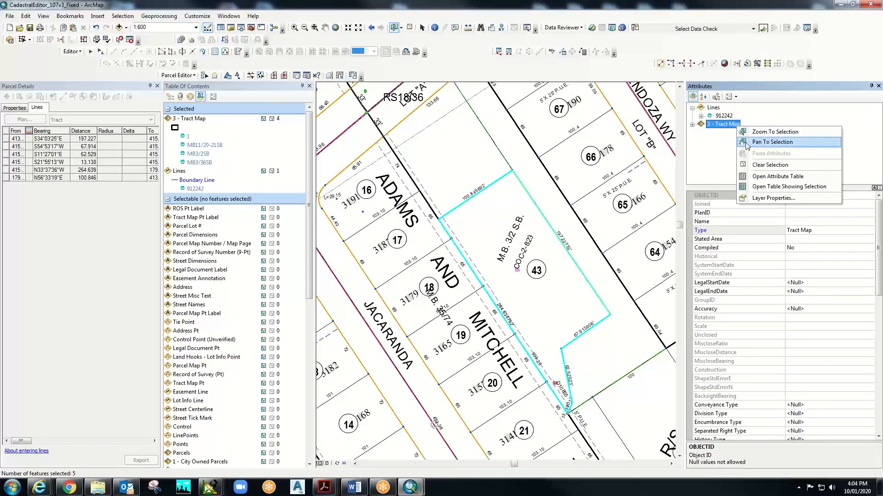
pyautogui.click(745, 166)
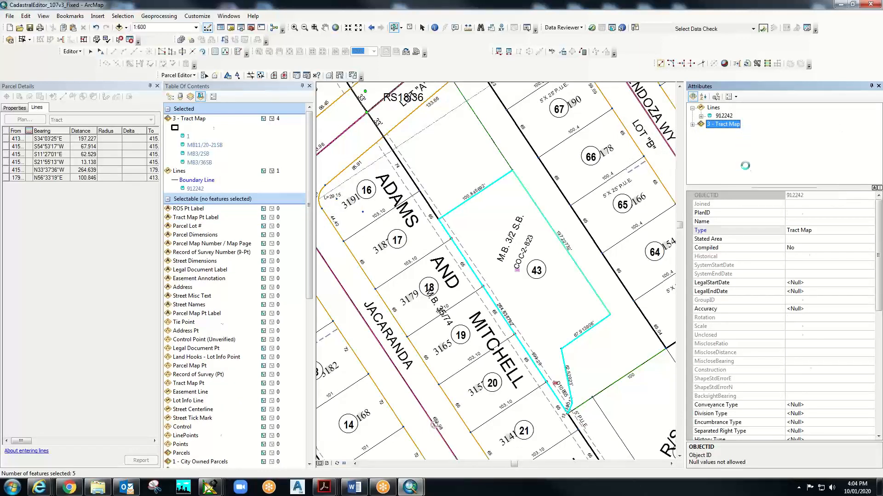
# - Review boundary line 912242's attributes and related tables, and sort the Attributes grid alphabetically
pyautogui.click(721, 118)
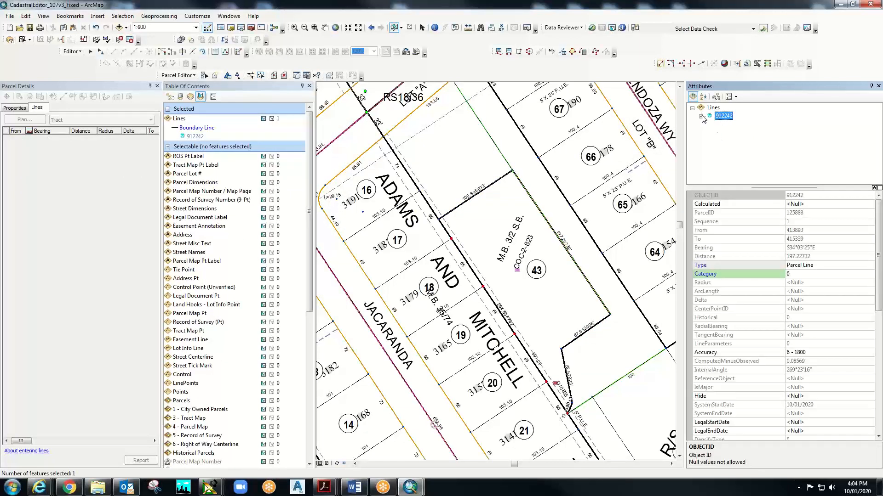
pyautogui.click(701, 116)
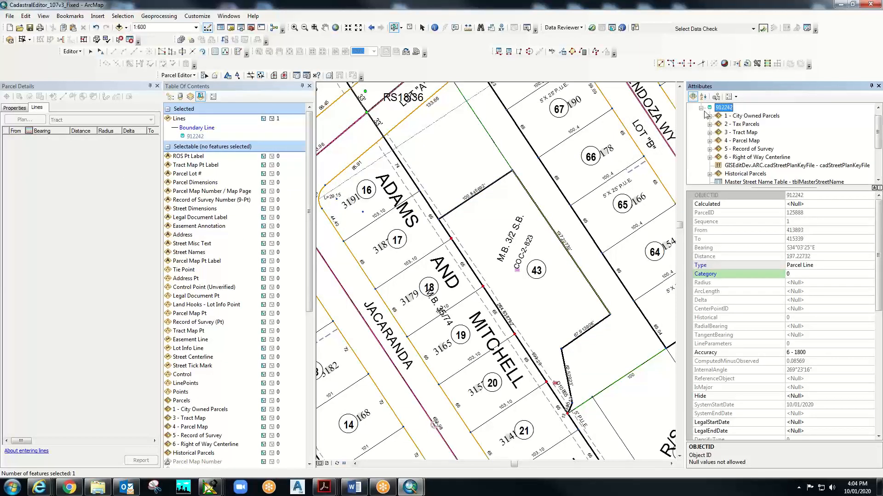
pyautogui.click(701, 108)
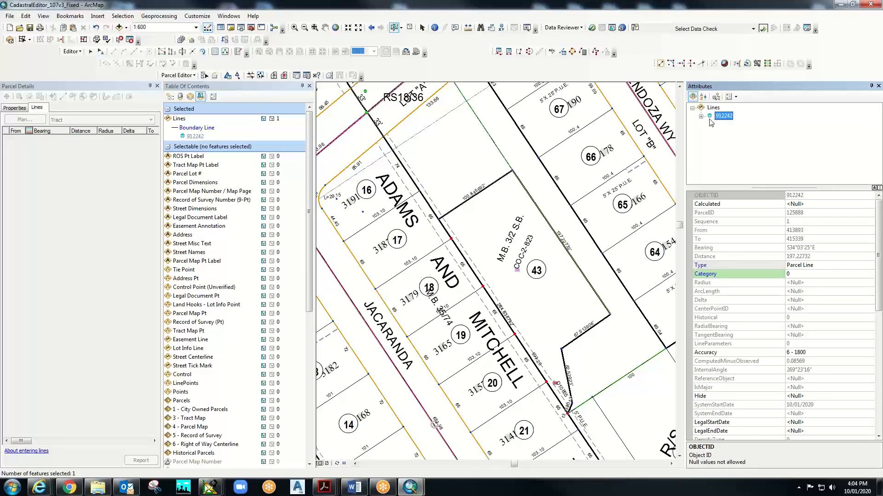
pyautogui.click(701, 116)
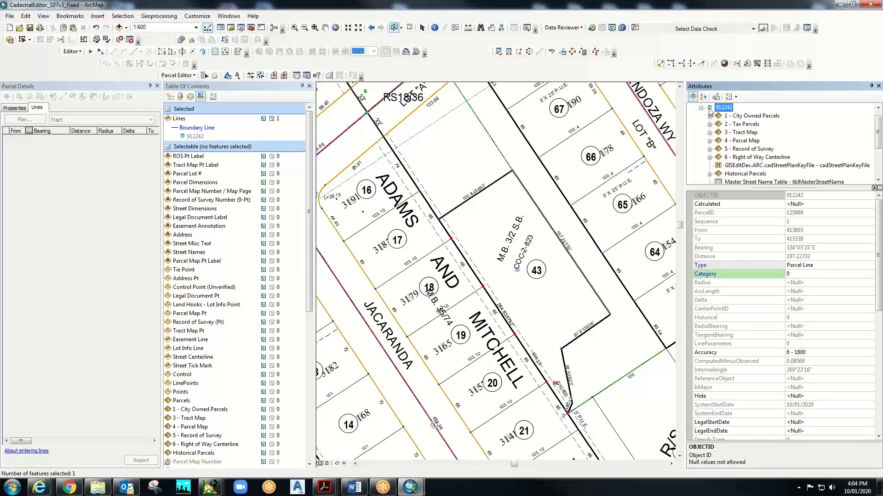
pyautogui.click(703, 109)
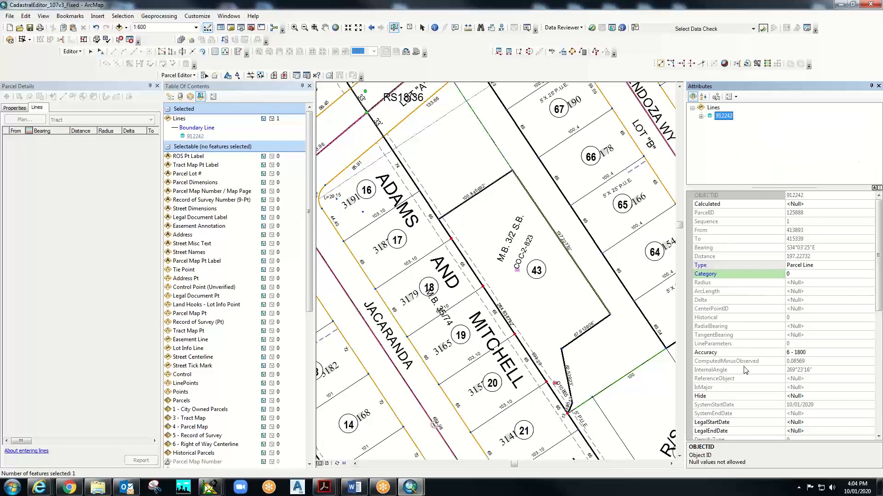
pyautogui.scroll(-9, 743, 379)
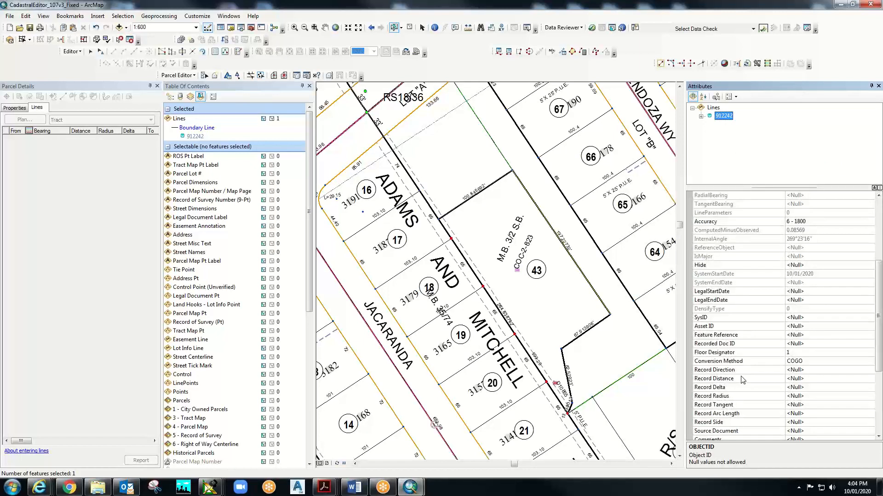
pyautogui.scroll(-1, 744, 378)
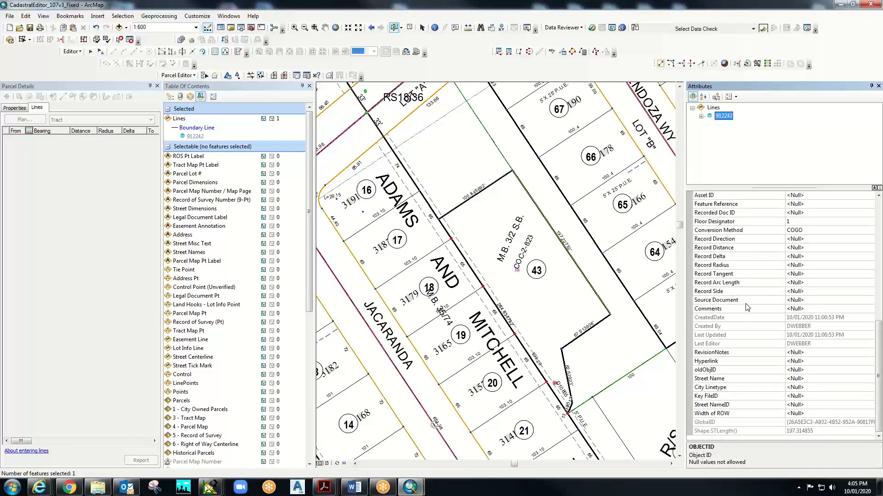
pyautogui.scroll(4, 749, 310)
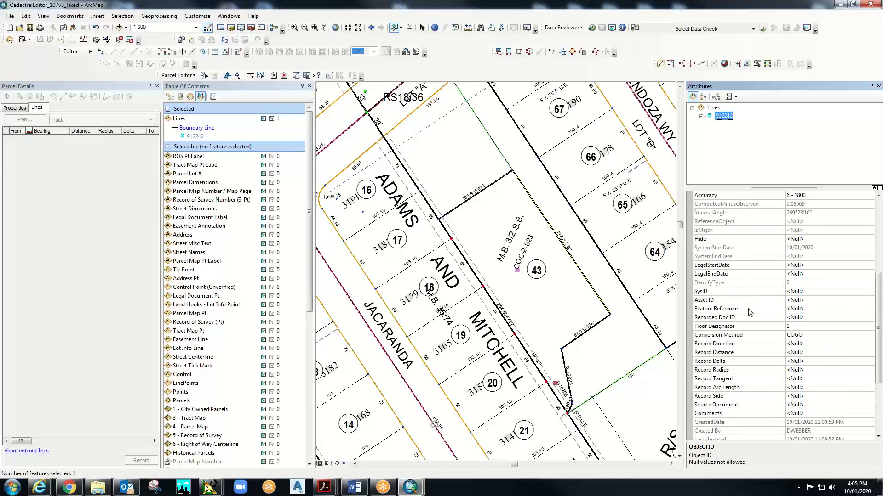
pyautogui.scroll(3, 748, 312)
pyautogui.scroll(3, 749, 312)
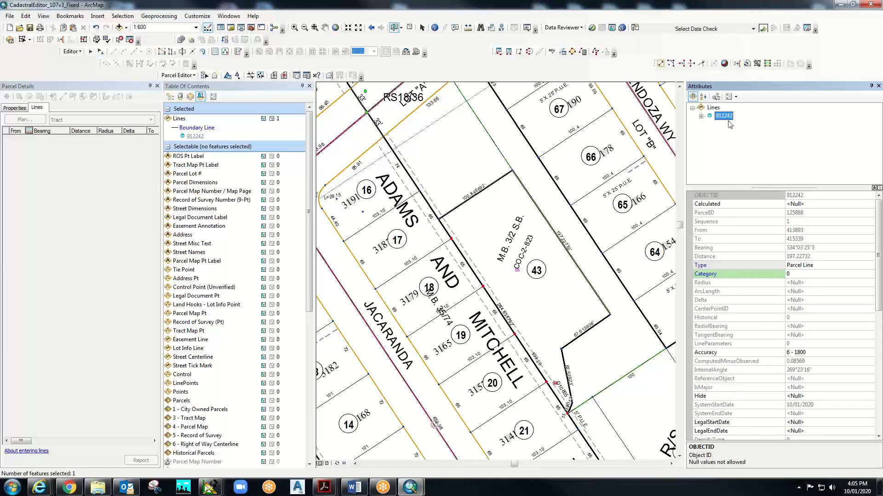
pyautogui.click(703, 97)
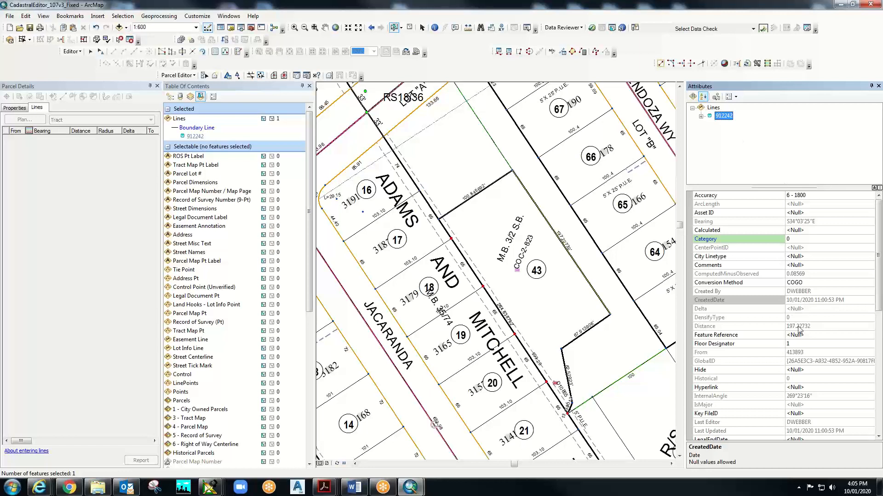
# - Check the line's Distance value, then select the 197.22732' dimension label on lot 43 with the Edit tool
pyautogui.click(822, 325)
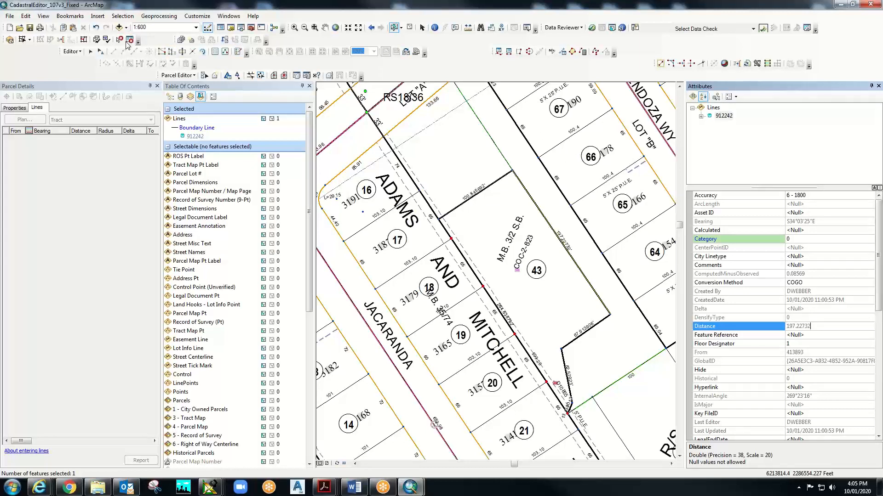
pyautogui.press('Return')
pyautogui.click(101, 51)
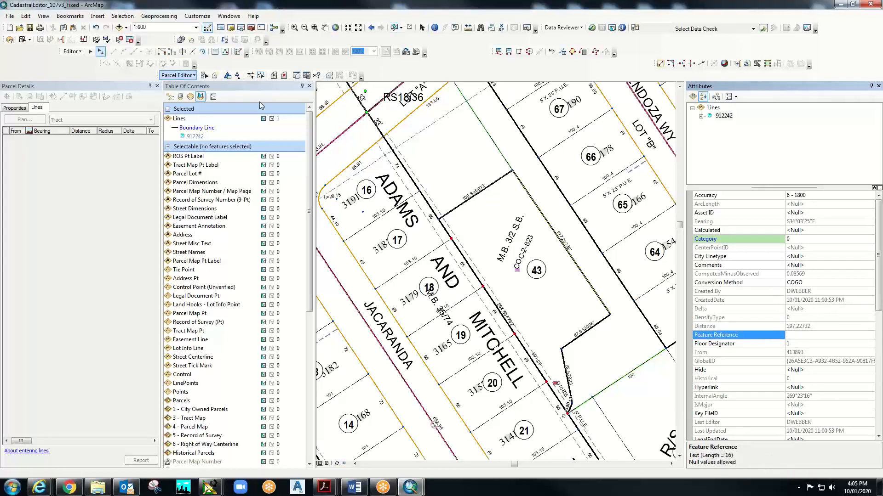
pyautogui.click(568, 248)
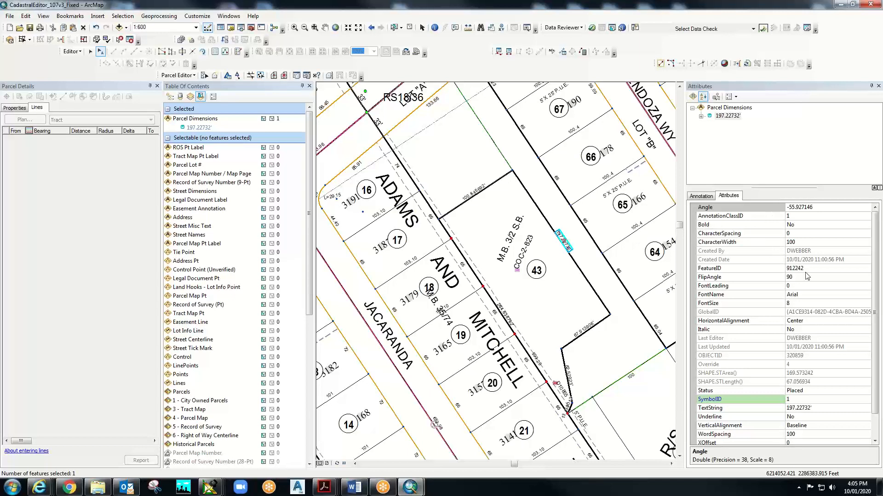
# - Delete the decimals from the 197.22732' annotation text and widen the Attributes panel
pyautogui.click(701, 196)
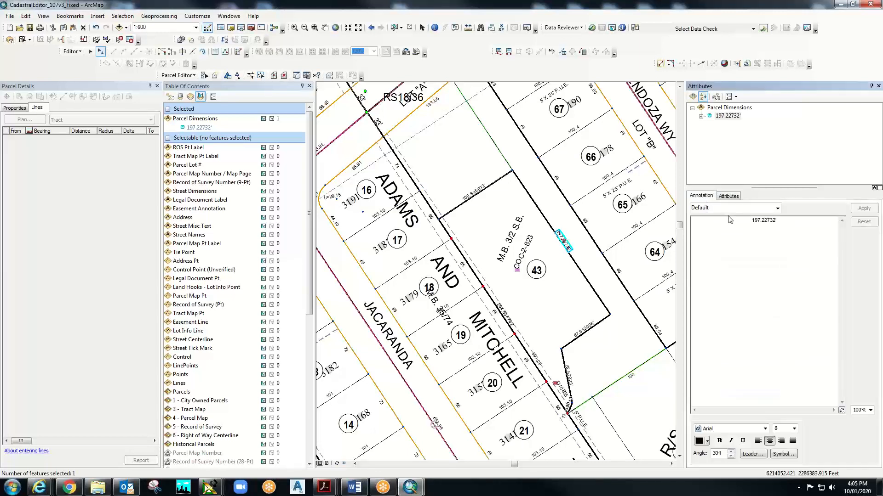
pyautogui.click(777, 222)
pyautogui.press('BackSpace')
pyautogui.press('BackSpace')
pyautogui.press('BackSpace')
pyautogui.press('BackSpace')
pyautogui.press('BackSpace')
pyautogui.press('BackSpace')
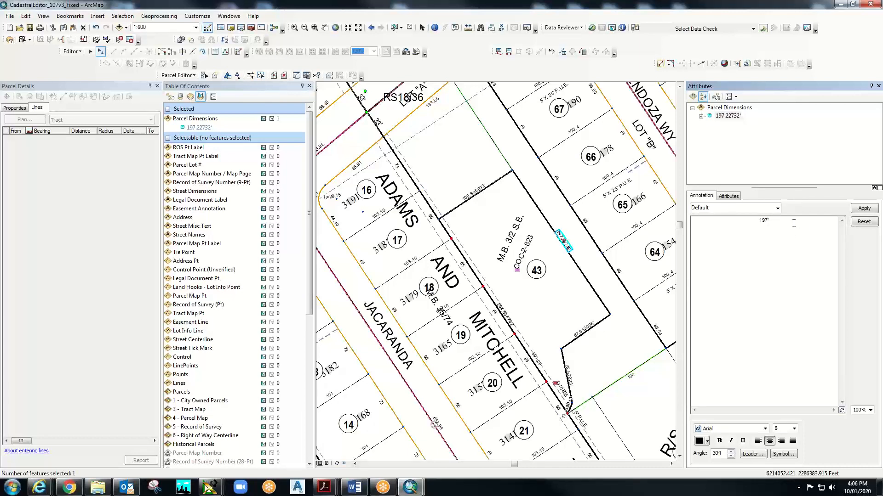
pyautogui.write("'")
pyautogui.moveTo(685, 132); pyautogui.dragTo(660, 135)
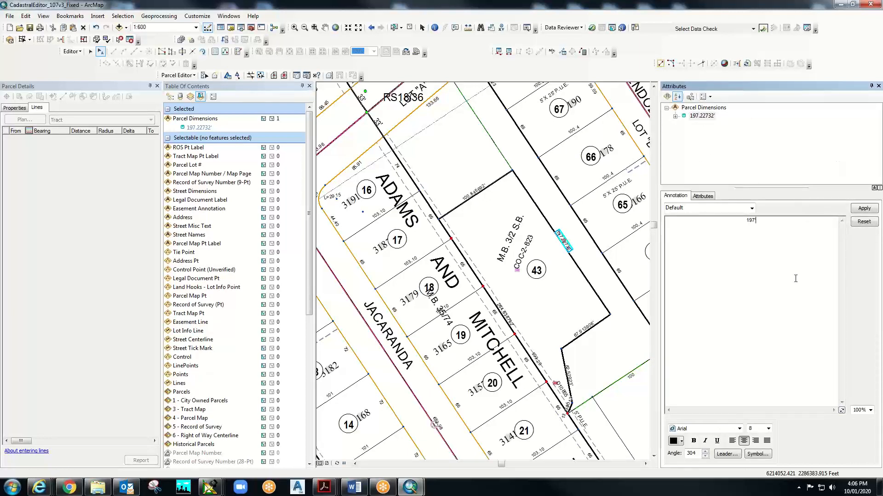
# - Remove the duplicate foot mark so the text reads 197', then start Snipping Tool
pyautogui.click(657, 350)
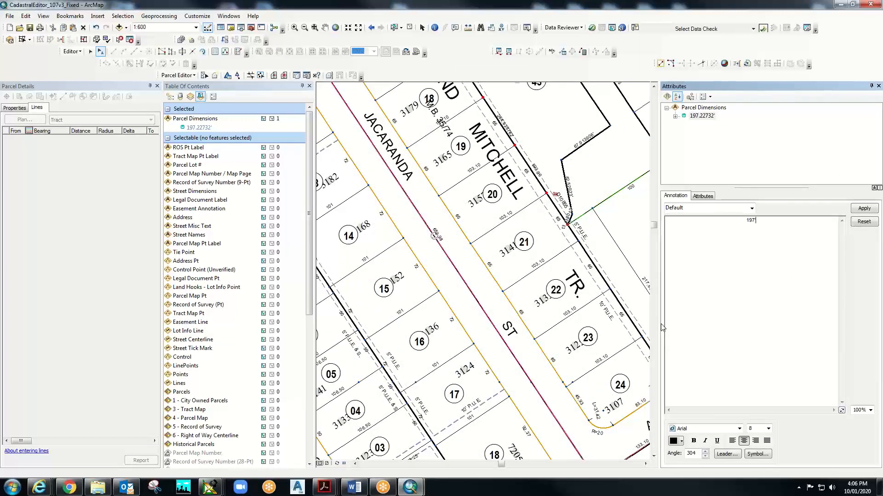
pyautogui.write("'")
pyautogui.press('BackSpace')
pyautogui.click(324, 29)
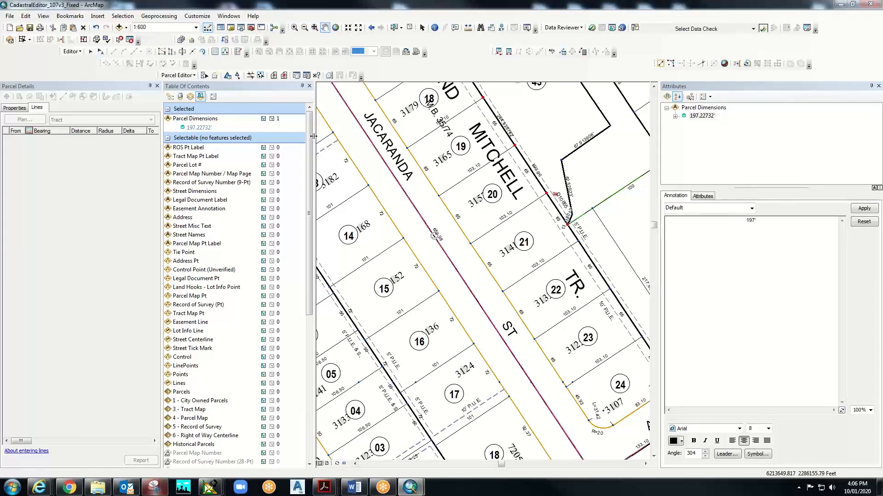
pyautogui.click(155, 488)
# - Snip the map area around Jacaranda St and move the Snipping Tool window aside
pyautogui.moveTo(317, 98); pyautogui.dragTo(613, 453)
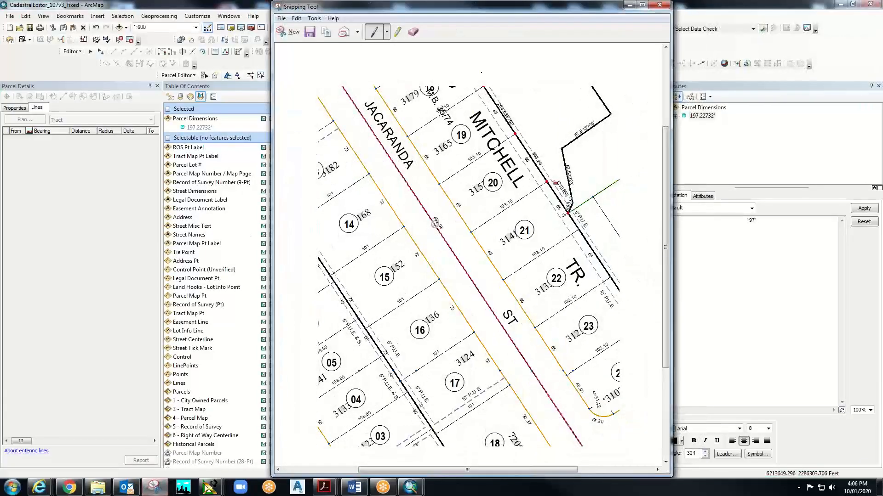
pyautogui.moveTo(604, 8); pyautogui.dragTo(882, 28)
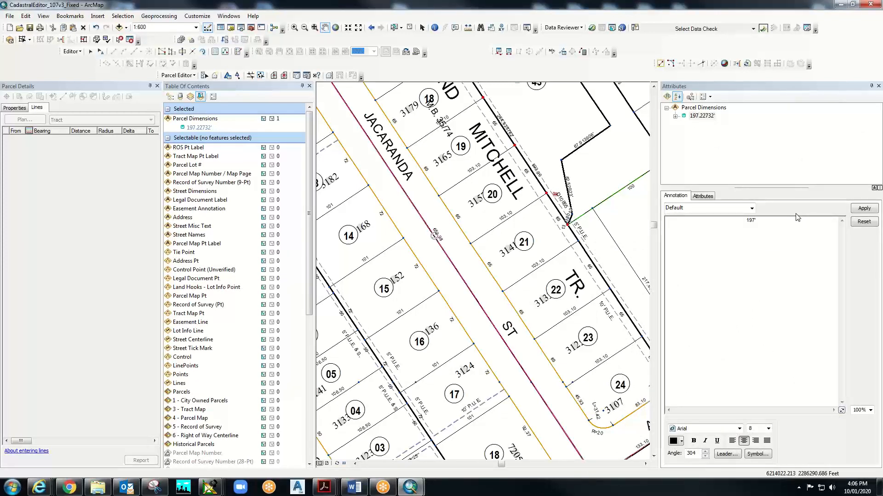
# - Apply the 197' annotation text and pan the map back to parcel 43 and Mendoza Wy
pyautogui.click(861, 210)
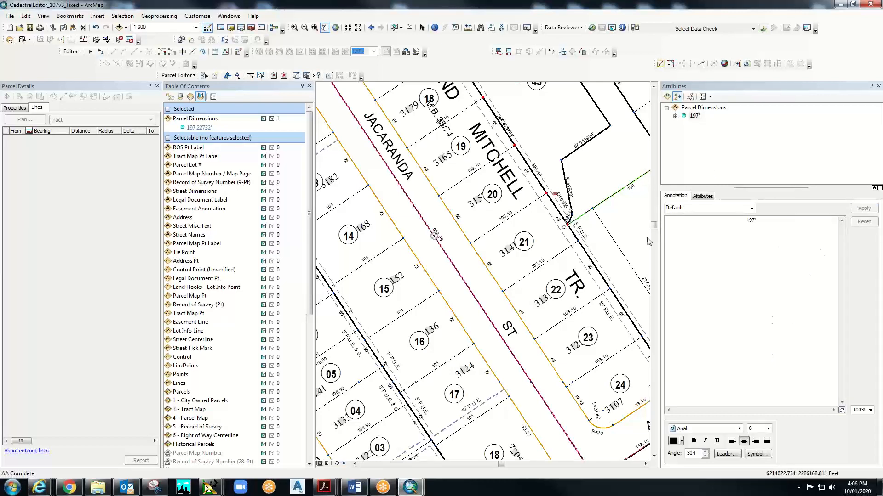
pyautogui.moveTo(554, 224); pyautogui.dragTo(355, 222)
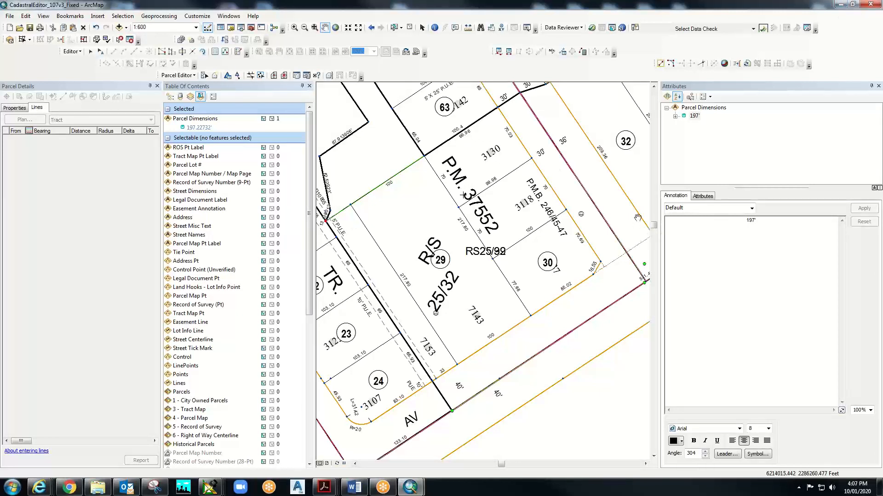
pyautogui.moveTo(365, 147); pyautogui.dragTo(490, 349)
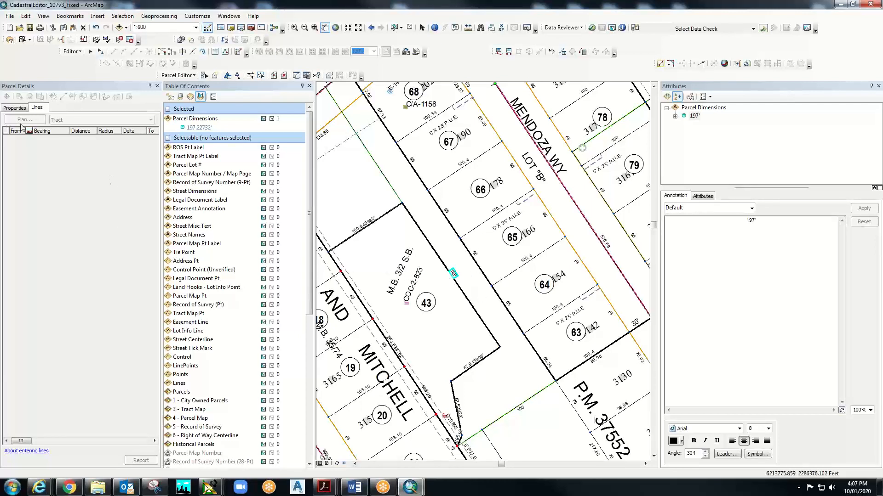
# - Centre the map on parcel 43 and select the parent parcel containing it
pyautogui.click(20, 110)
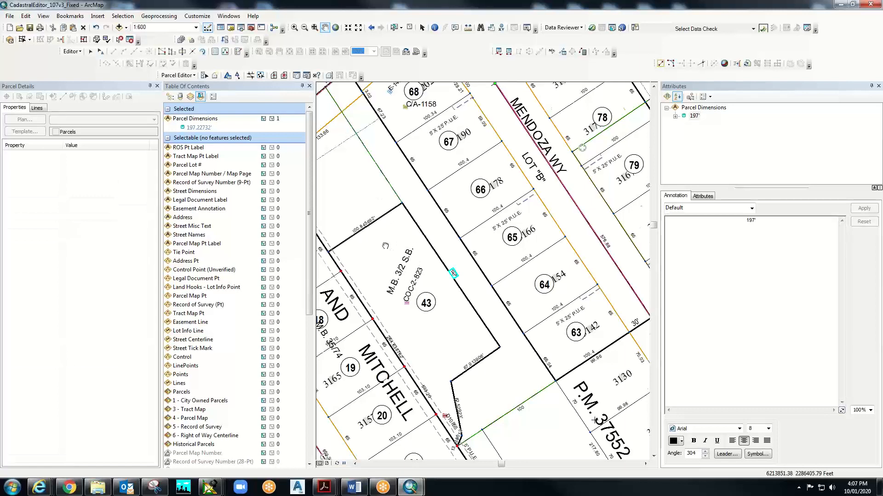
pyautogui.moveTo(412, 282); pyautogui.dragTo(518, 312)
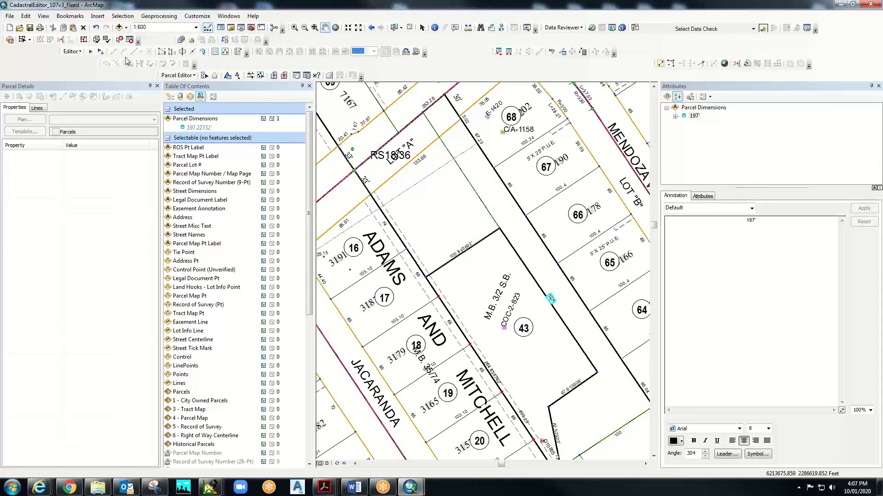
pyautogui.click(204, 76)
pyautogui.click(487, 275)
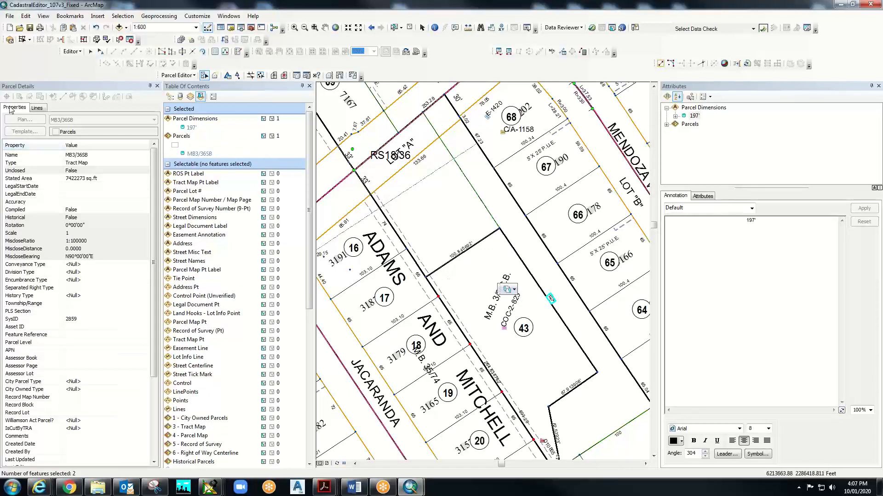
# - Review the selected parcel's lines and properties, then clear all selected features
pyautogui.click(37, 108)
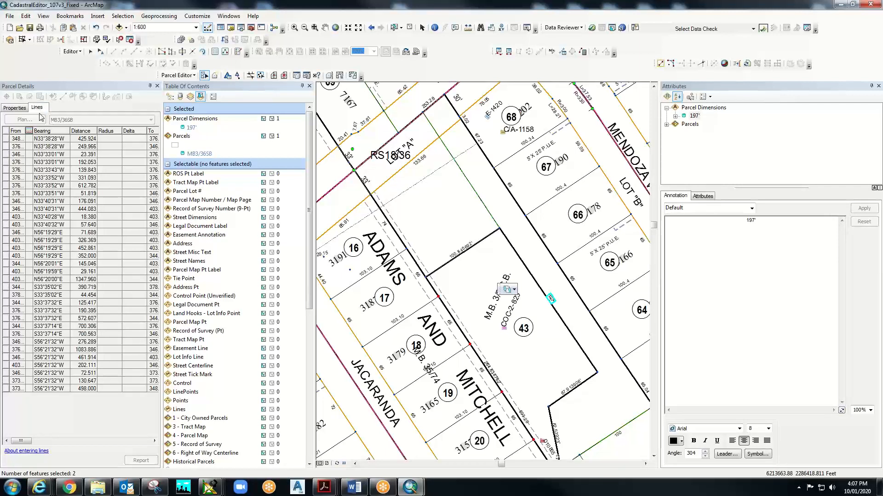
pyautogui.click(18, 110)
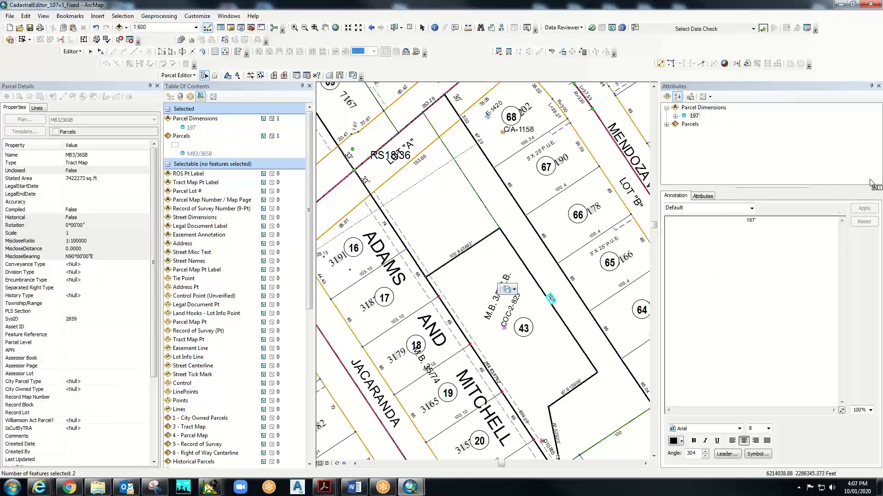
pyautogui.click(514, 290)
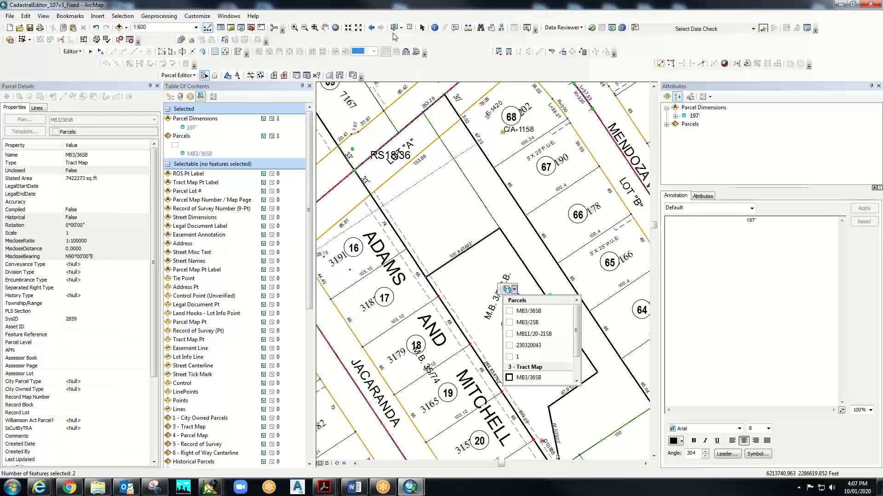
pyautogui.click(410, 27)
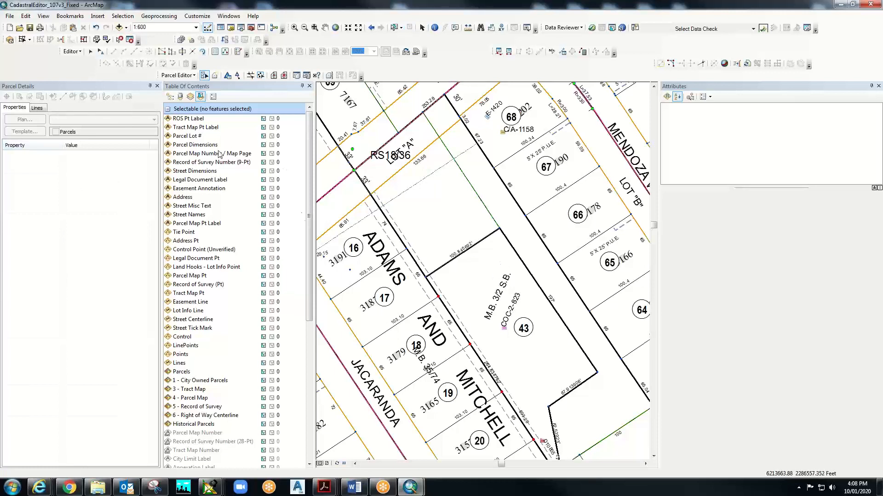
# - Select lot 43's parcel with Select Parcel Features and keep only parcel 1 selected
pyautogui.click(204, 75)
pyautogui.click(532, 312)
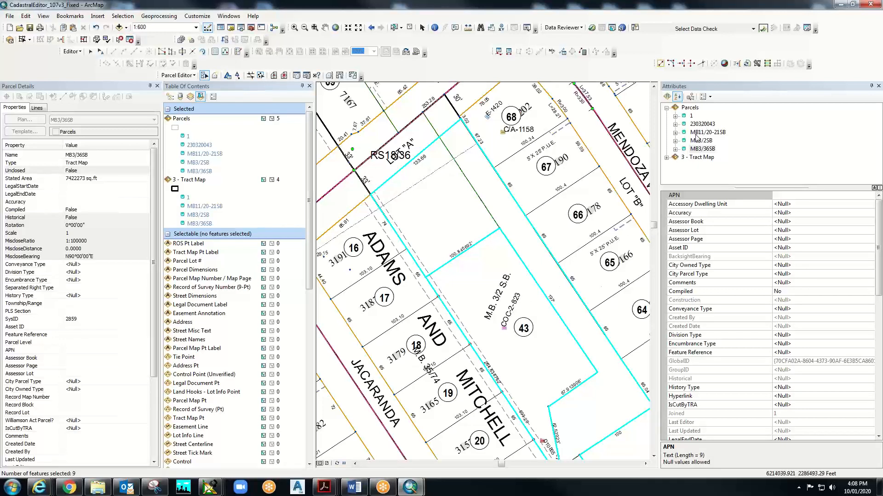
pyautogui.rightClick(691, 117)
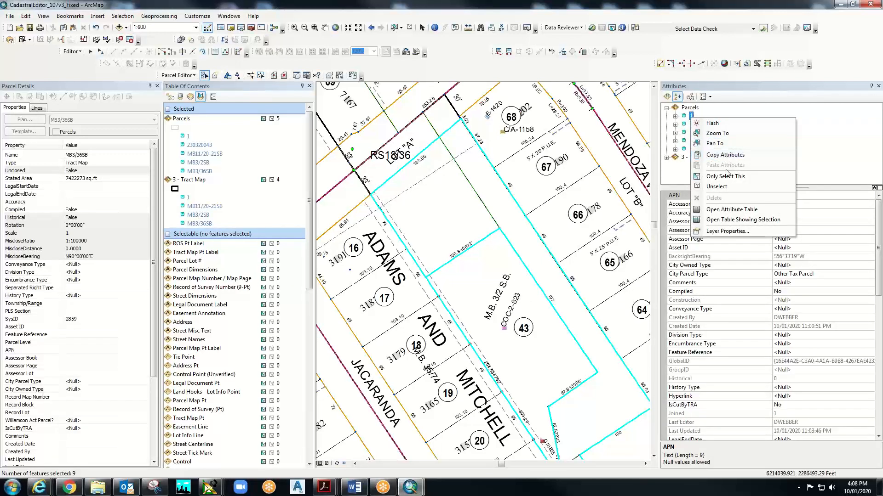
pyautogui.click(725, 177)
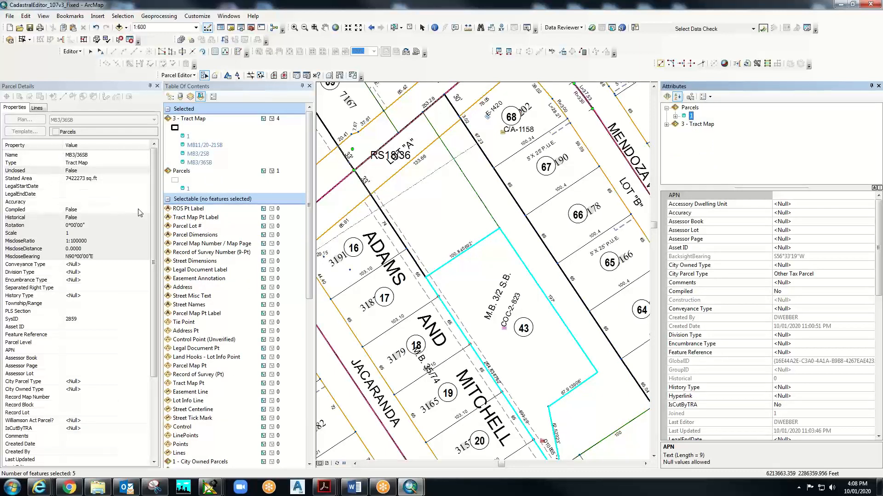
# - Flash parcel 1 on the map and bring up lot 43's parcel actions
pyautogui.rightClick(690, 116)
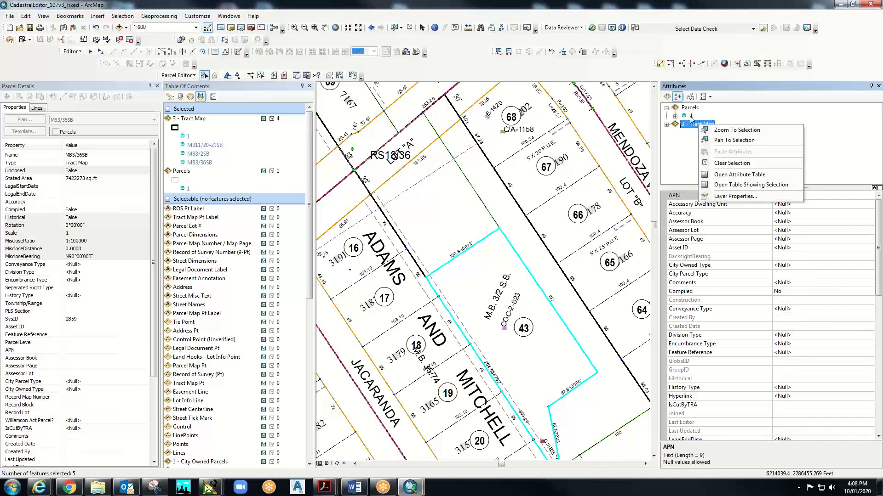
pyautogui.click(691, 117)
pyautogui.rightClick(691, 117)
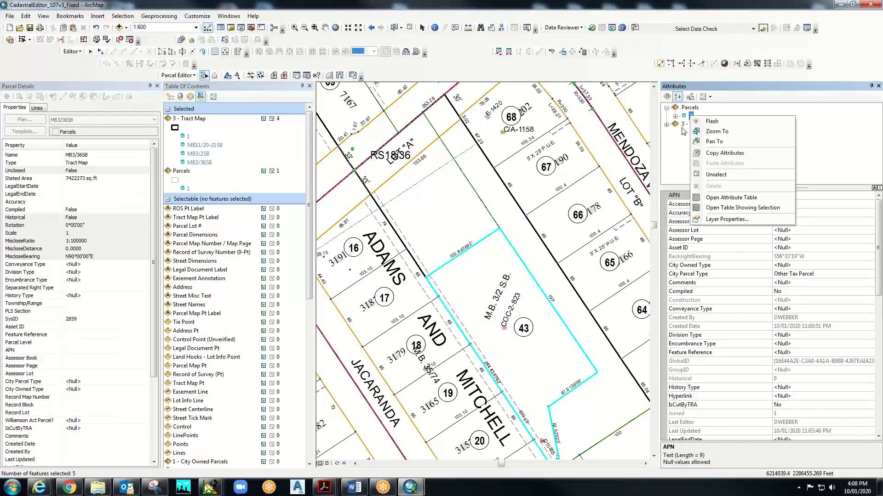
pyautogui.click(669, 149)
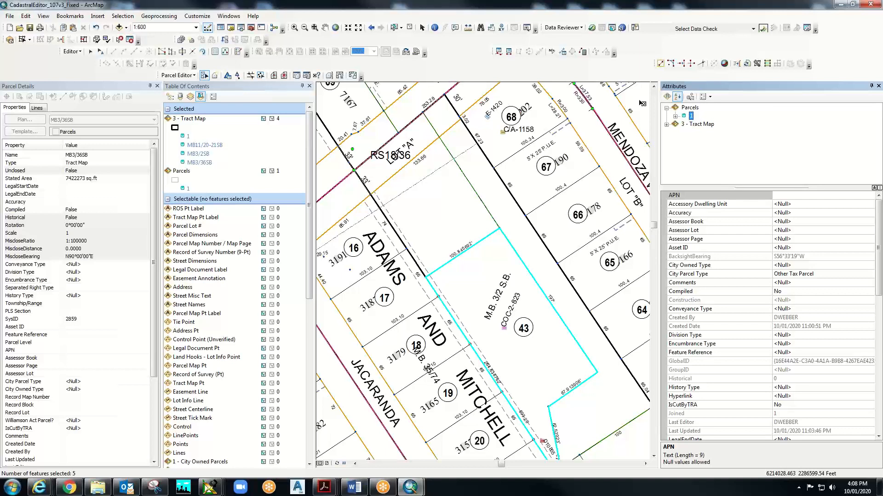
pyautogui.rightClick(691, 117)
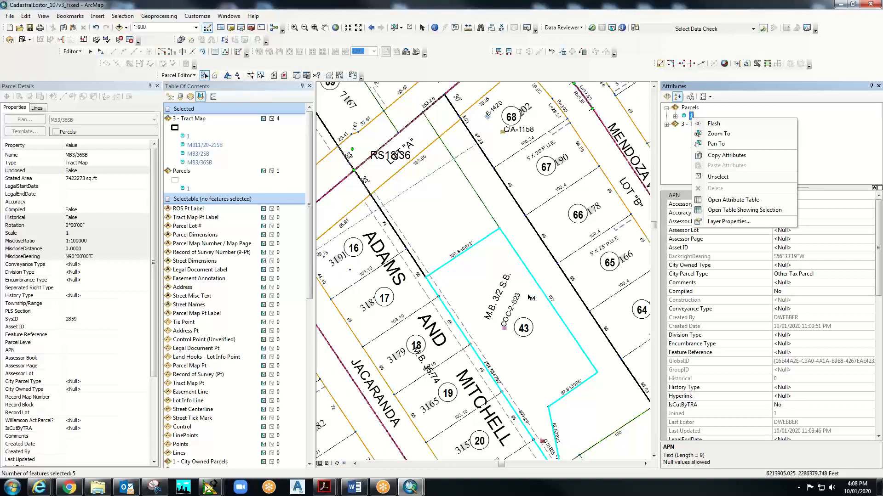
pyautogui.rightClick(477, 283)
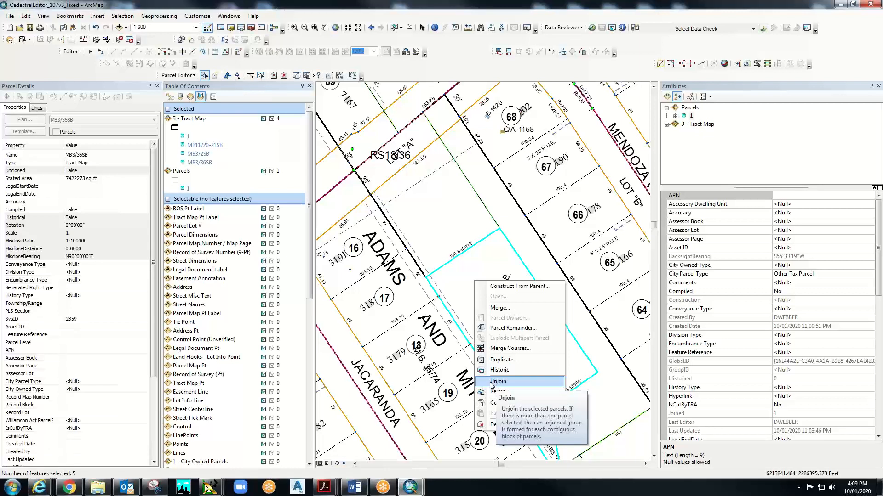
# - Clear the 3 - Tract Map features from the selection and unjoin lot 43's parcel
pyautogui.rightClick(699, 125)
pyautogui.click(731, 164)
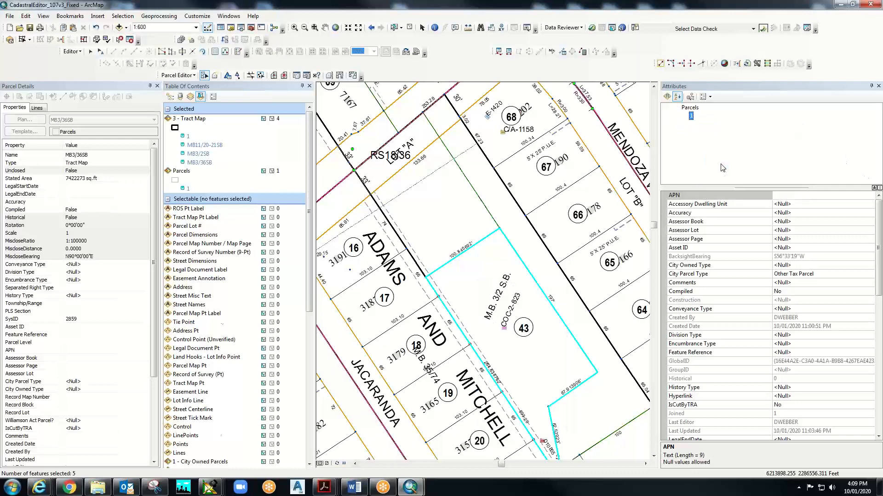
pyautogui.rightClick(502, 310)
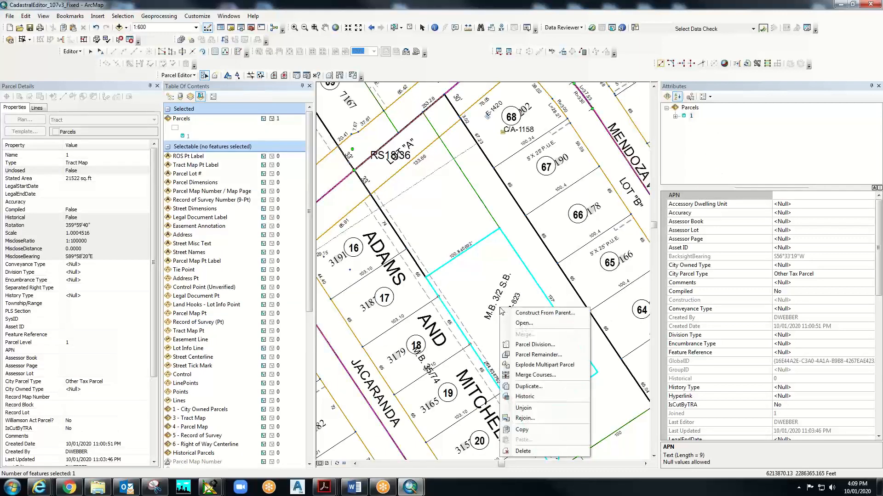
pyautogui.click(535, 409)
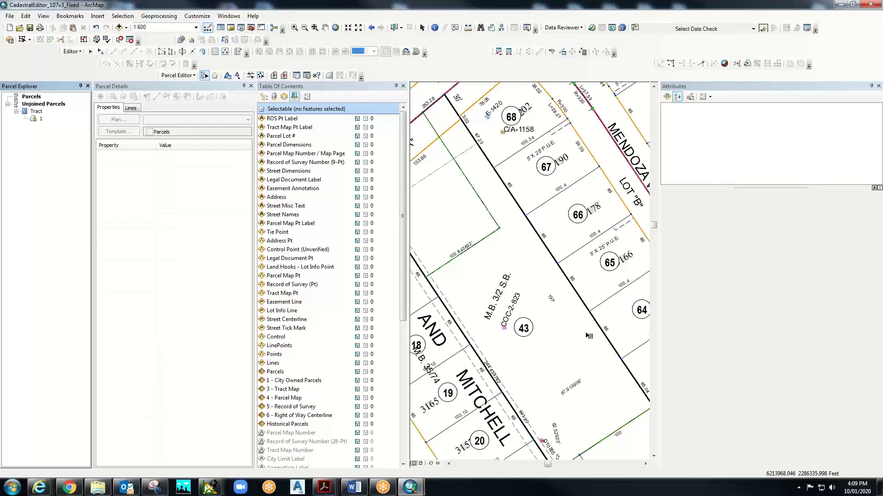
# - Review unjoined parcel 1's properties under the Tract group of Unjoined Parcels
pyautogui.click(40, 119)
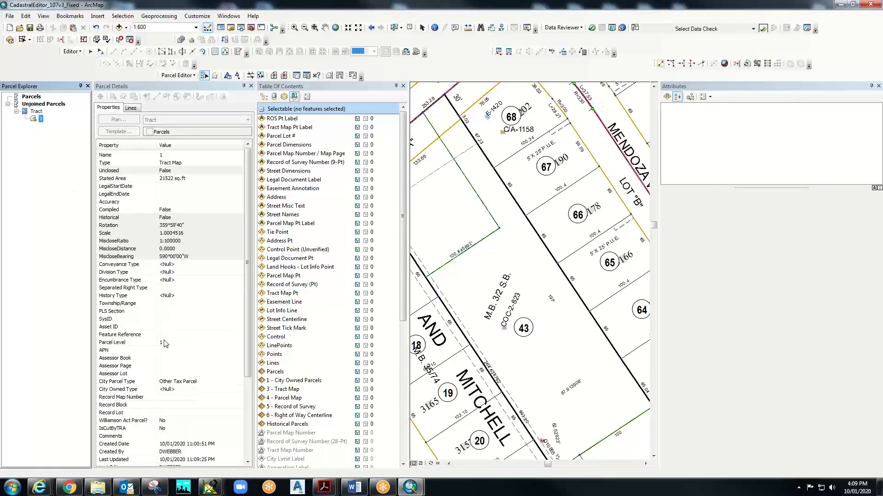
pyautogui.click(30, 113)
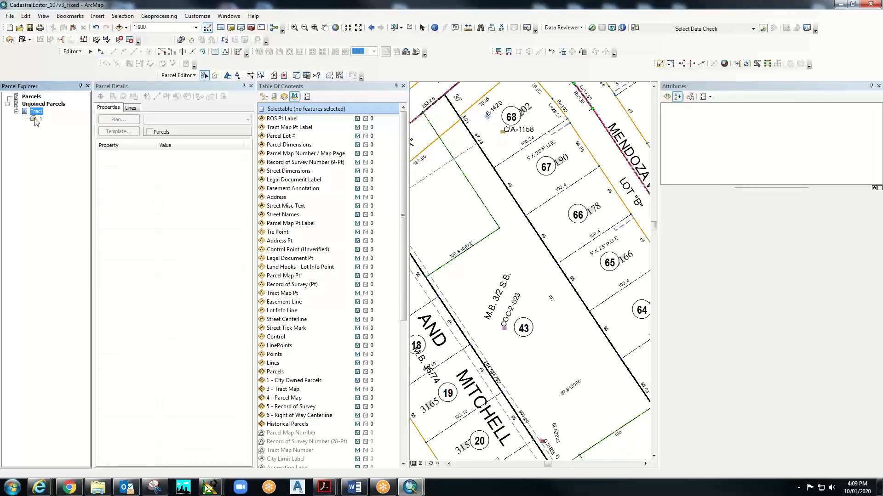
pyautogui.click(40, 118)
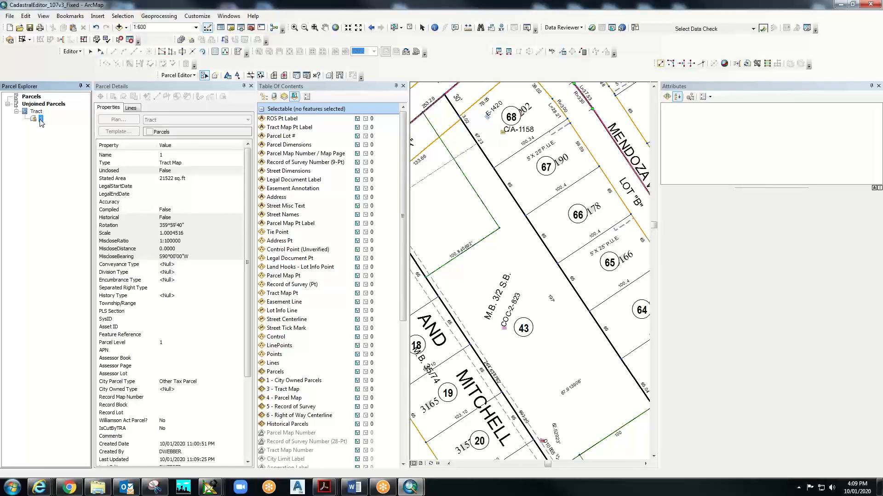
pyautogui.moveTo(247, 220)
pyautogui.mouseDown()
pyautogui.moveTo(249, 308)
pyautogui.moveTo(250, 227)
pyautogui.mouseUp()
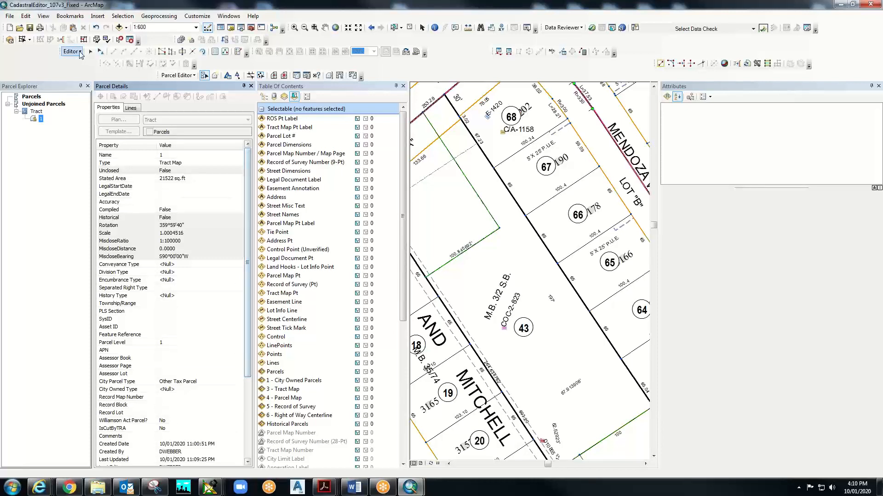
pyautogui.click(25, 16)
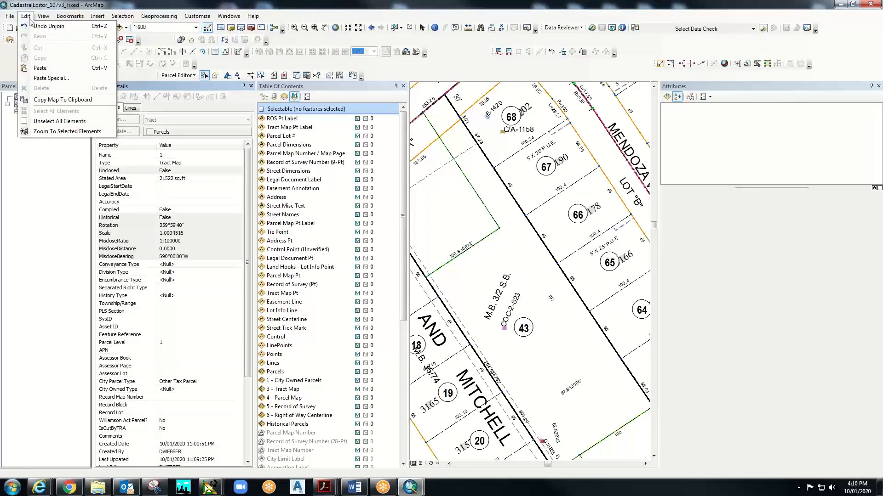
# - Undo the unjoin with Edit > Undo Unjoin and right-click lot 43's parcel on the map
pyautogui.click(43, 27)
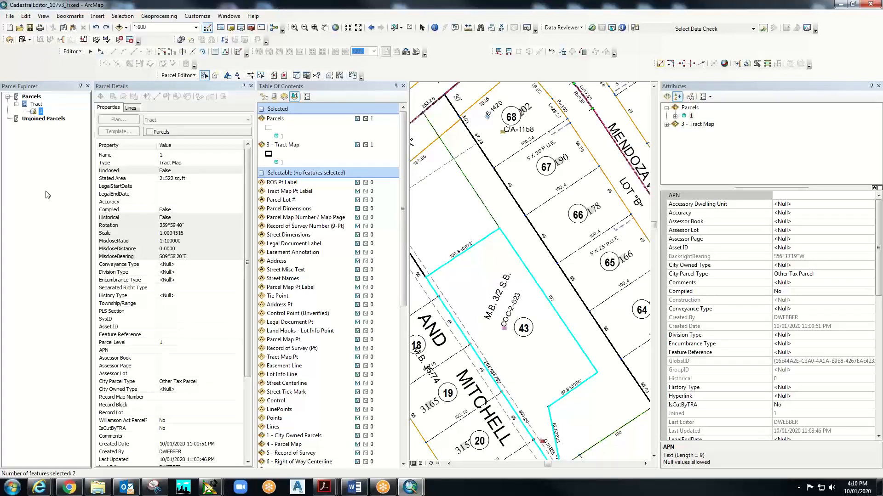
pyautogui.rightClick(482, 281)
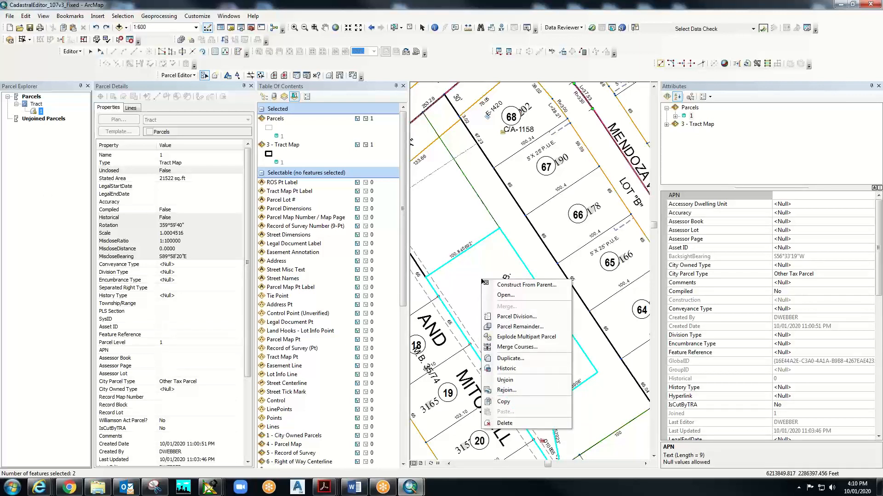
# - Rejoin lot 43's parcel with Rejoin..., keeping fabric points held fixed in Join Parcel
pyautogui.click(508, 391)
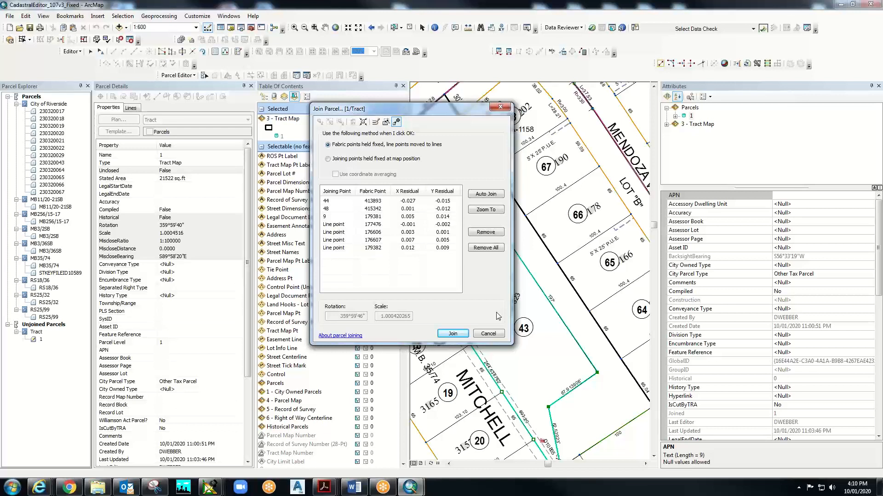
pyautogui.press('Return')
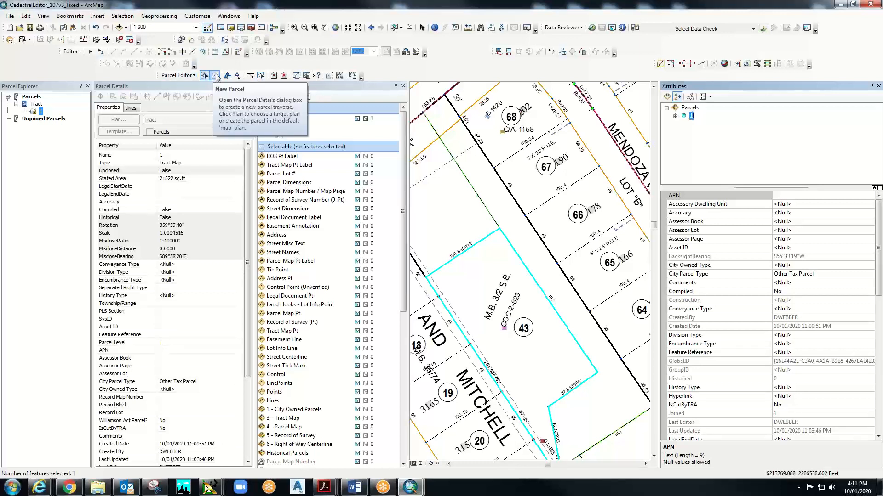
# - Drag Lot 43's top corner point rightward with Transform Parcels, giving scale 1.0004516
pyautogui.click(352, 76)
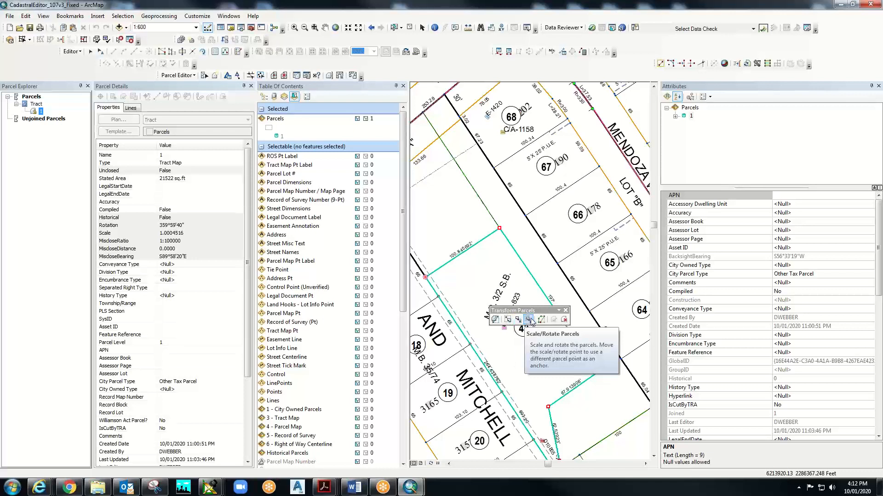
pyautogui.click(564, 320)
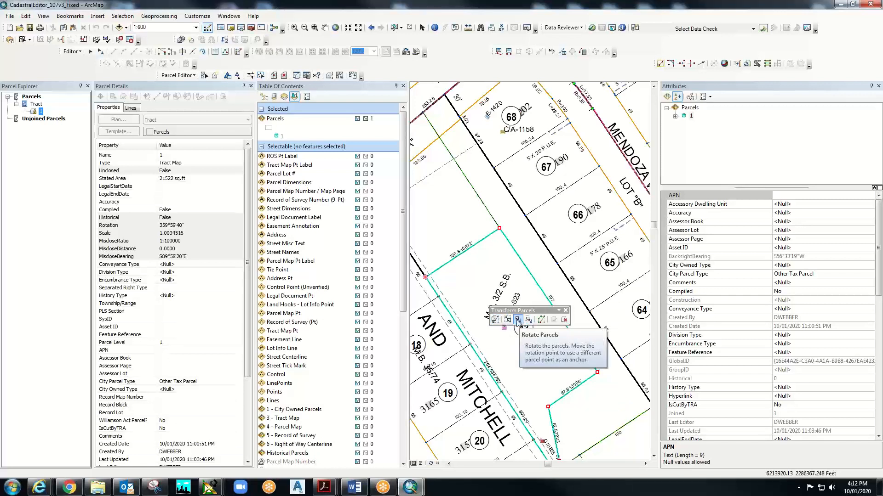
pyautogui.click(541, 320)
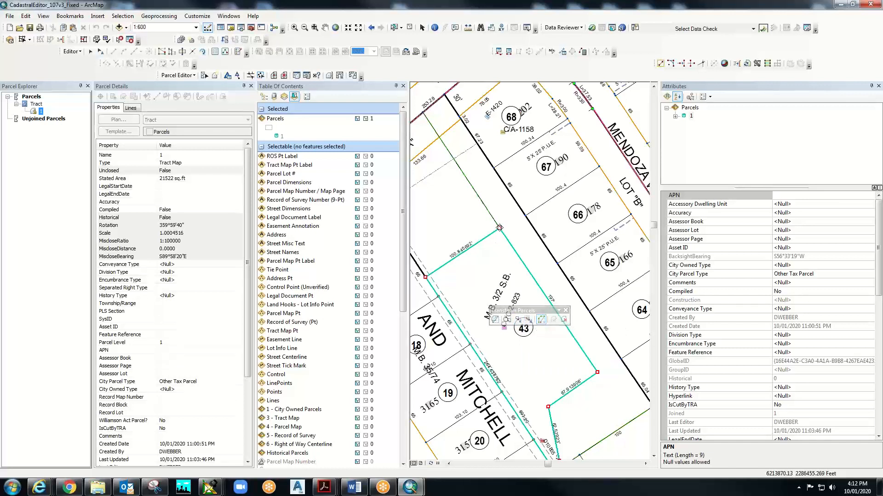
pyautogui.moveTo(500, 228); pyautogui.dragTo(517, 219)
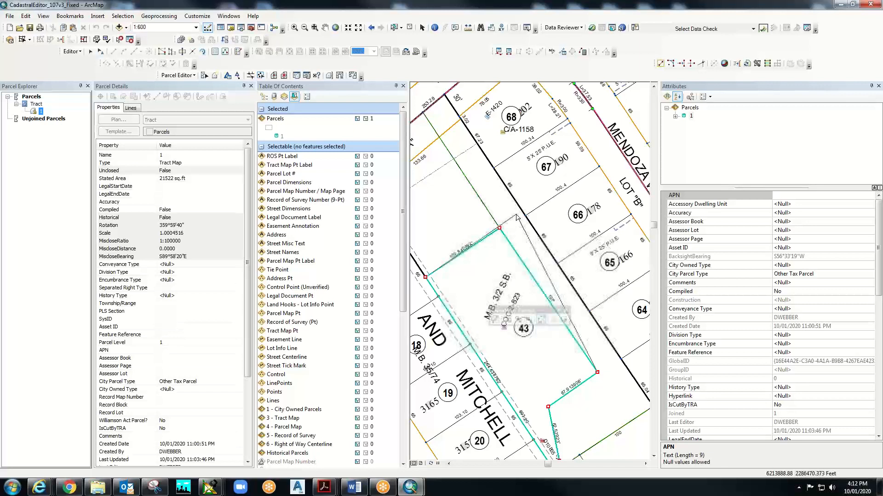
pyautogui.rightClick(517, 219)
pyautogui.click(508, 217)
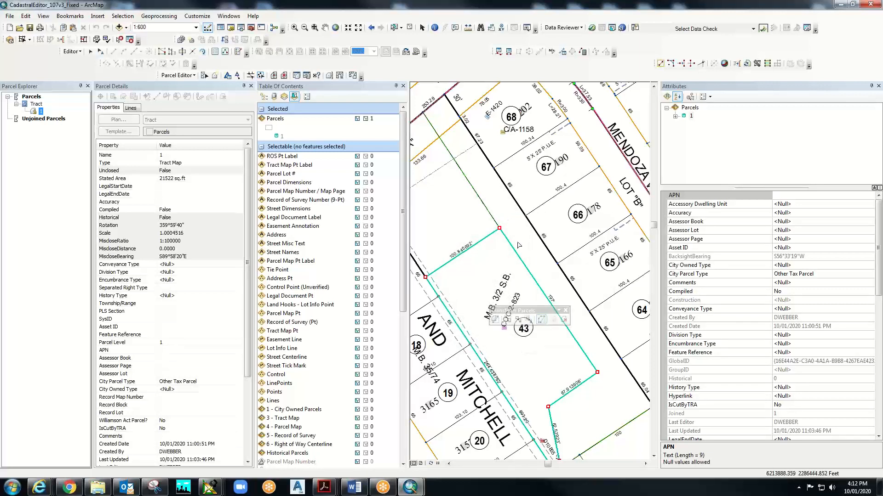
pyautogui.moveTo(499, 227); pyautogui.dragTo(516, 225)
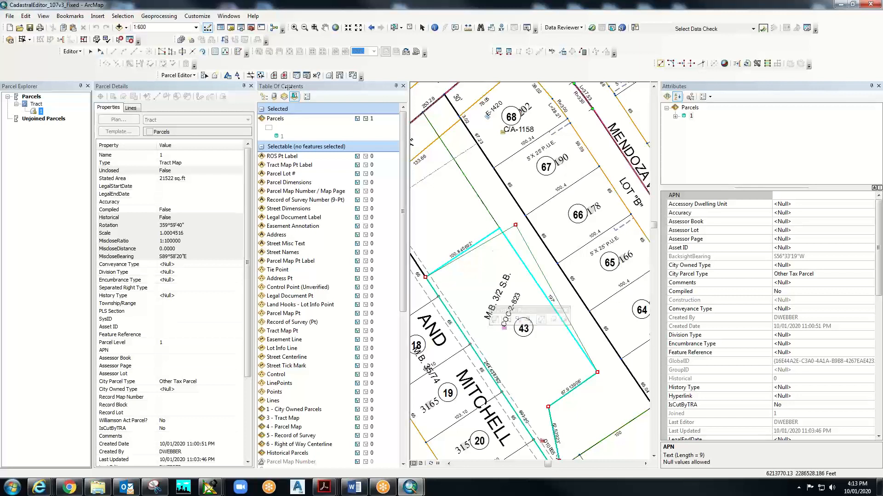
# - Close the Transform Parcels toolbar without keeping the corner move, then close Parcel Explorer
pyautogui.click(25, 17)
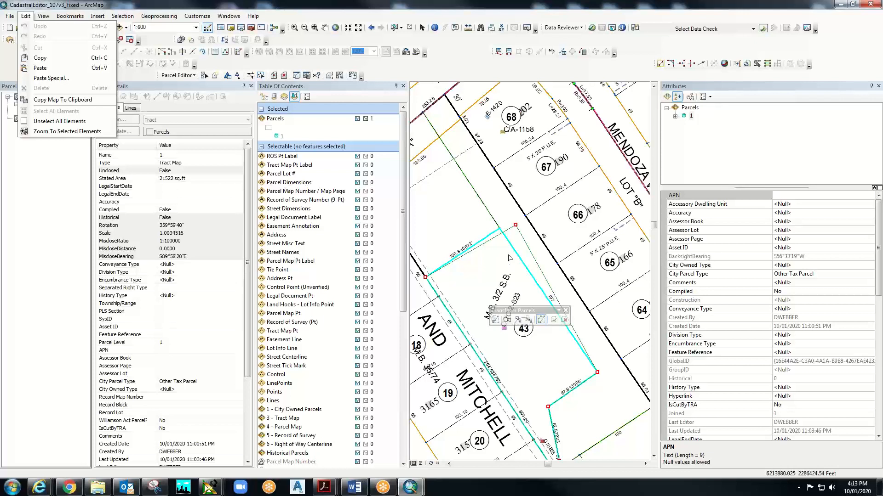
pyautogui.press('Escape')
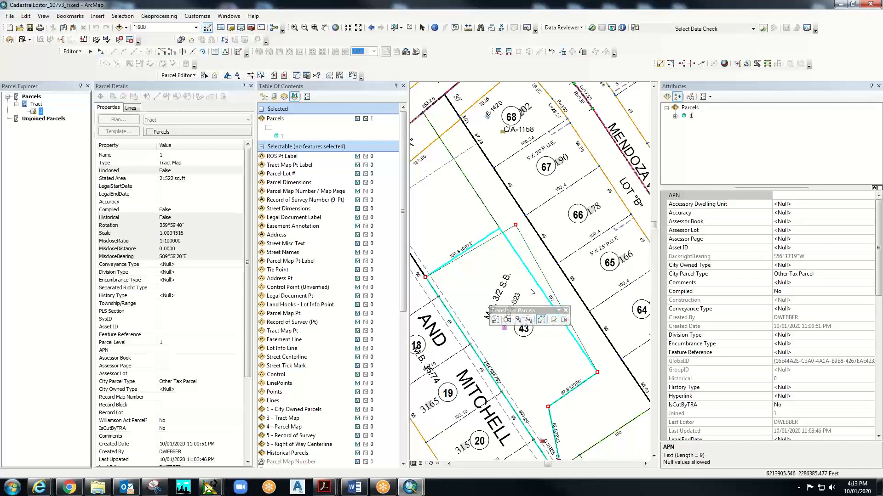
pyautogui.click(565, 320)
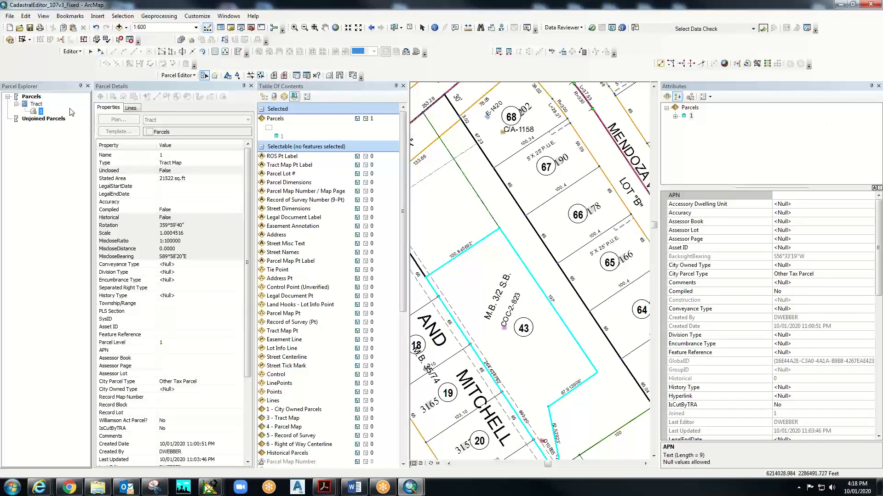
pyautogui.click(87, 86)
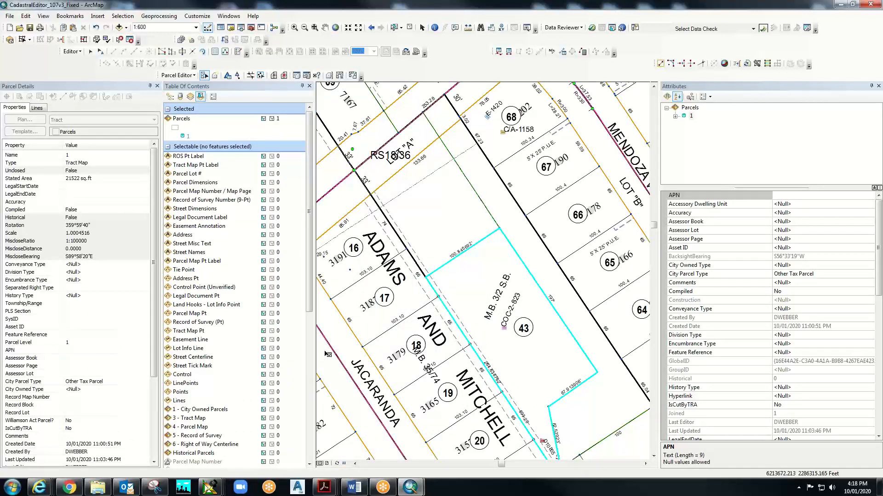
# - Stop the parcel editing session, discarding the unsaved edits
pyautogui.click(195, 75)
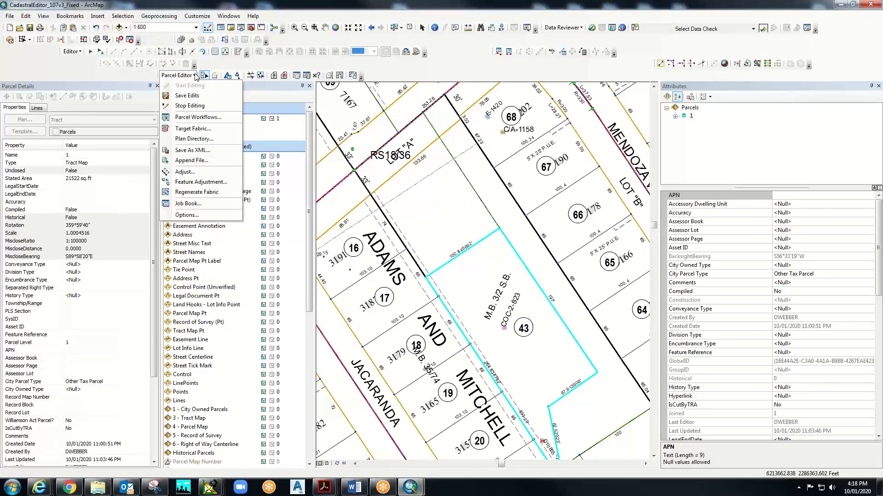
pyautogui.click(189, 106)
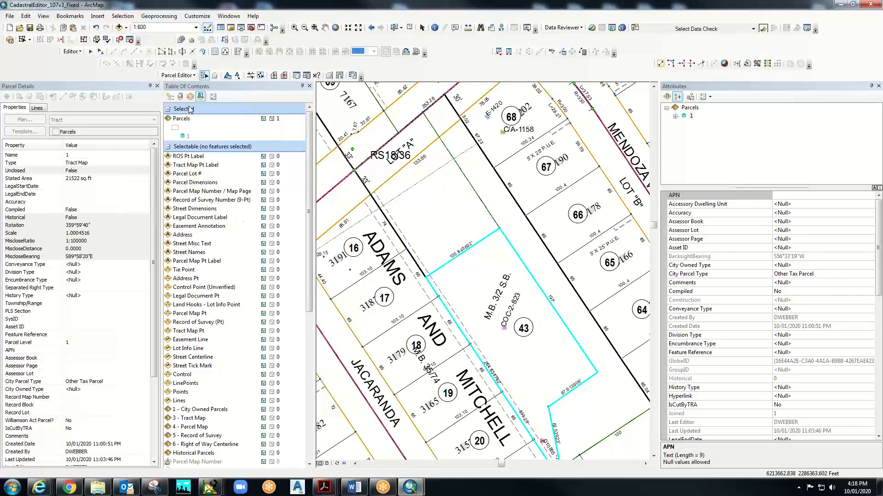
pyautogui.click(454, 274)
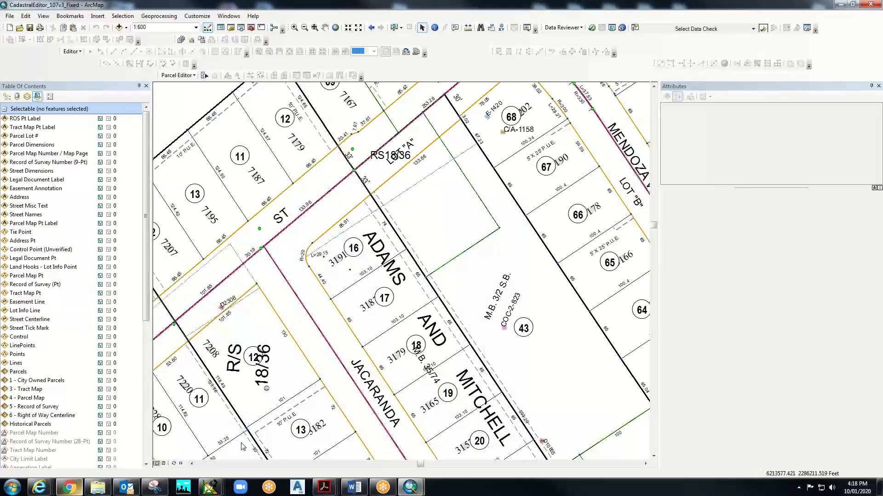
# - Start a new parcel editing session past the warnings and show Parcel Details
pyautogui.moveTo(154, 487)
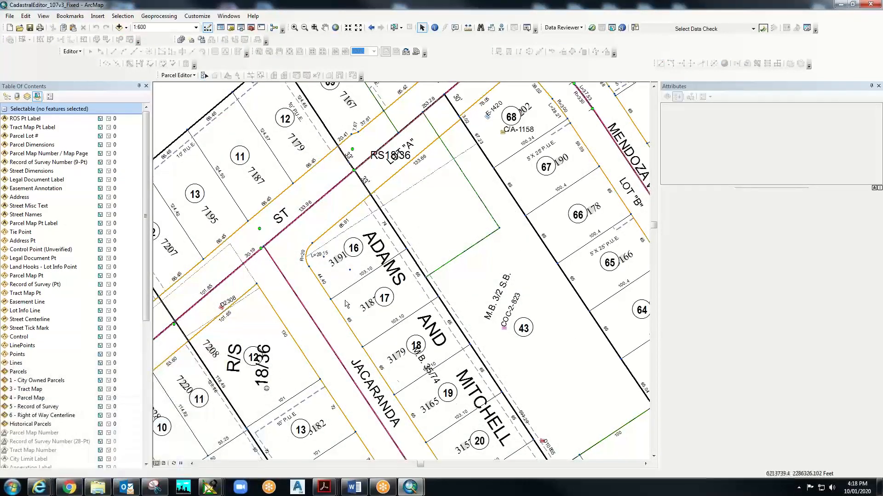
pyautogui.click(194, 75)
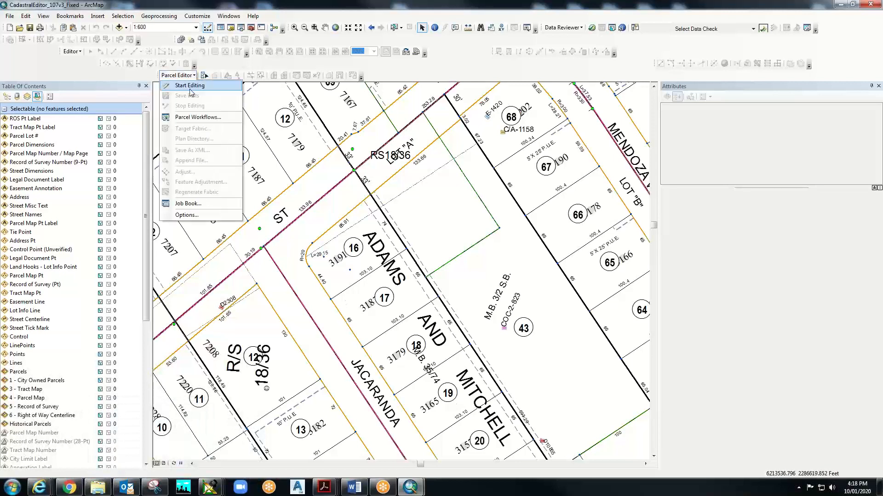
pyautogui.click(188, 86)
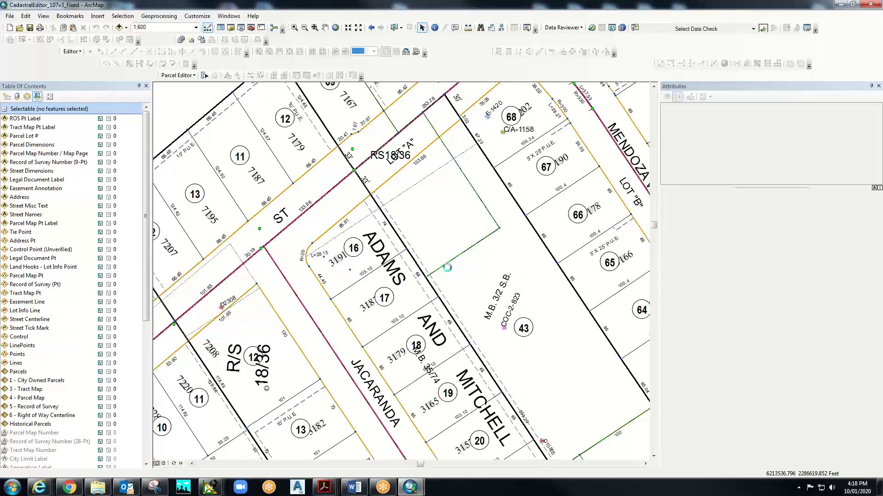
pyautogui.click(491, 341)
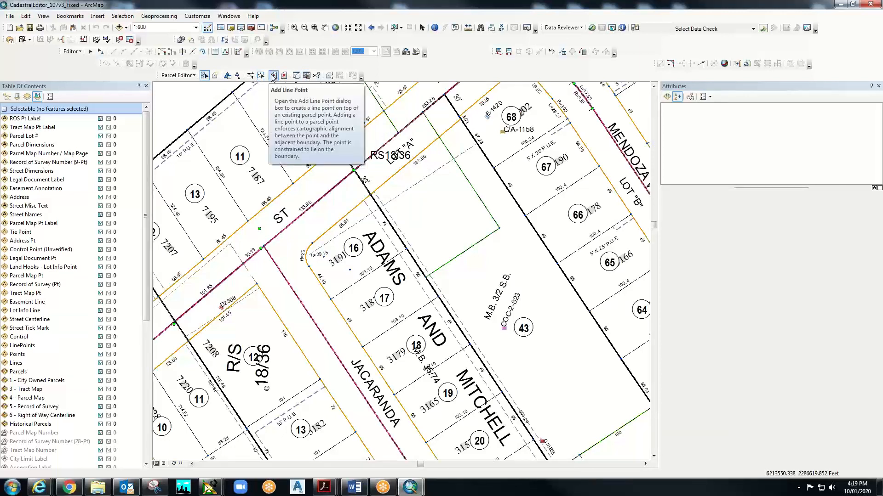
pyautogui.click(296, 75)
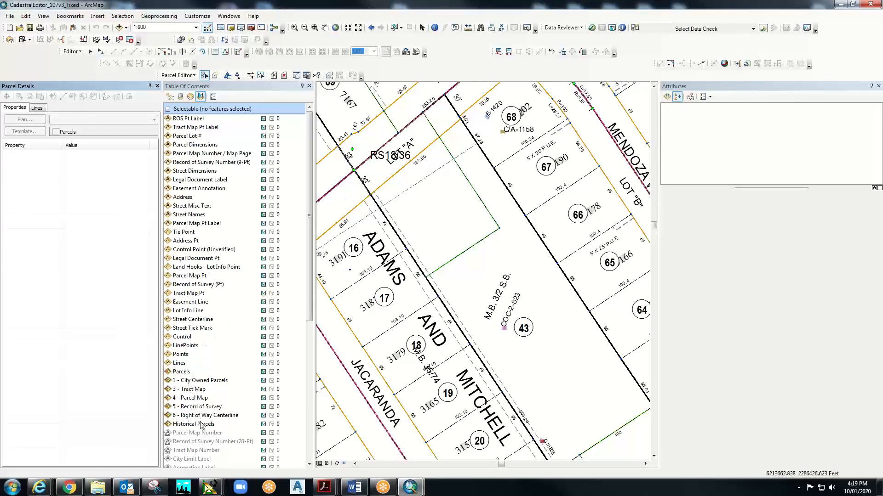
# - Begin a new parcel and create the 'Parcel Map' plan as its active plan
pyautogui.click(216, 76)
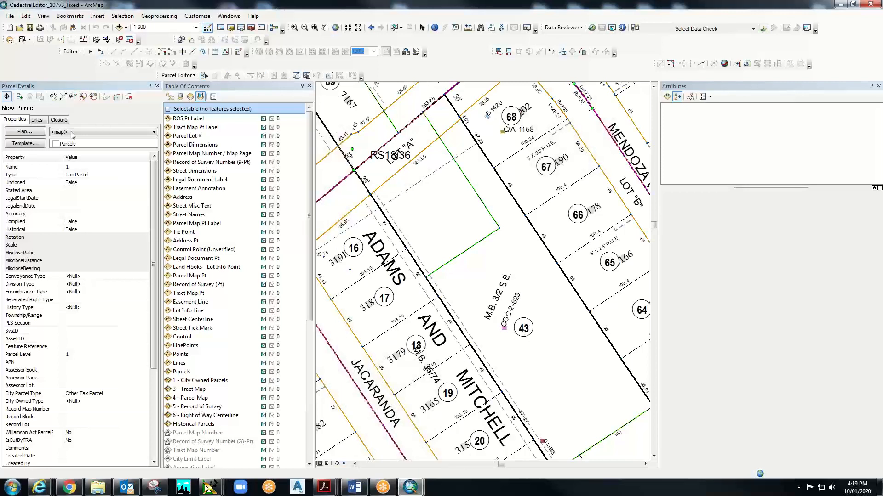
pyautogui.click(23, 132)
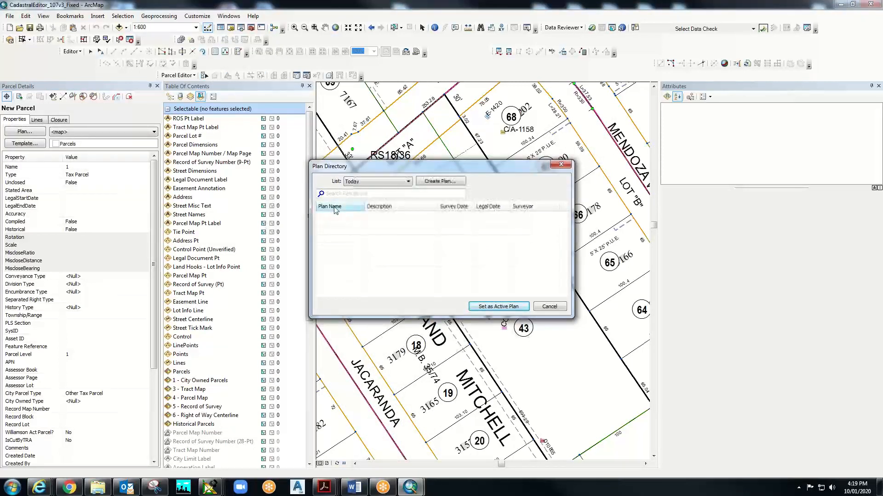
pyautogui.click(428, 182)
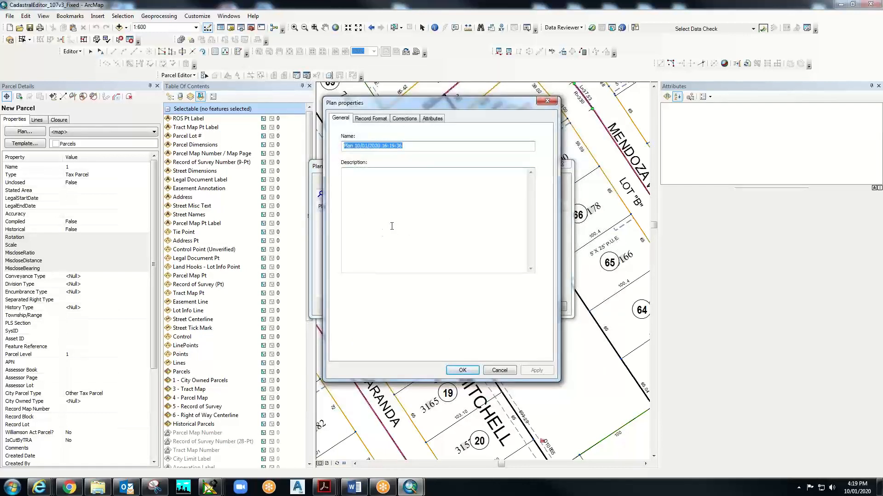
pyautogui.write('Parcel Map')
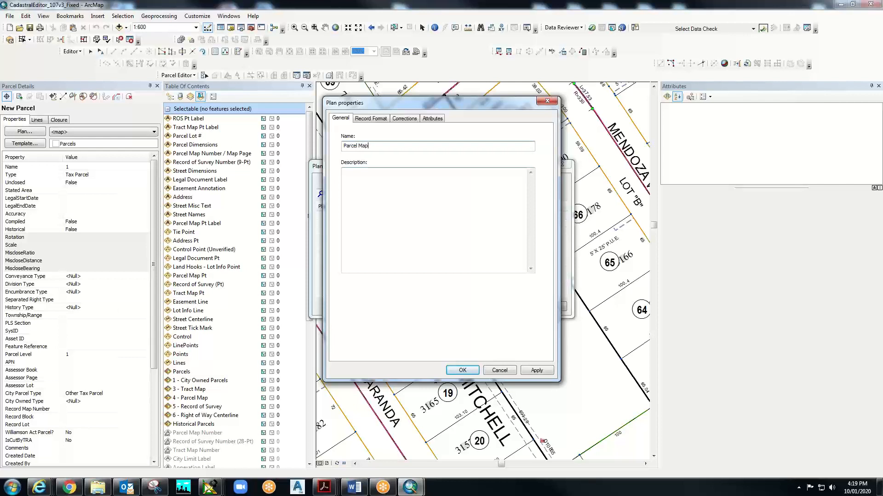
pyautogui.click(542, 371)
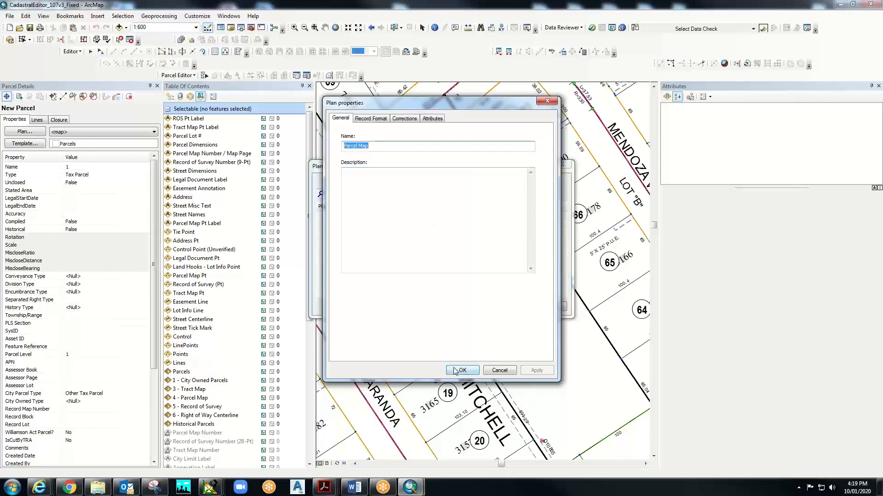
pyautogui.click(456, 370)
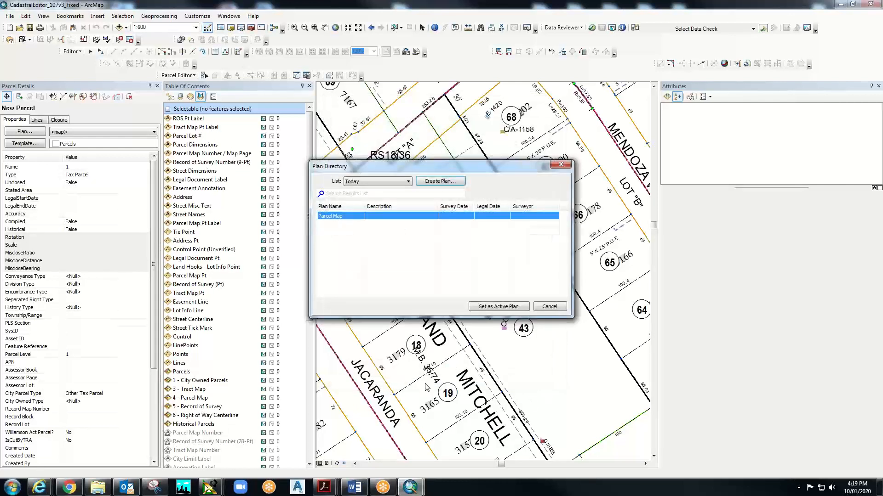
pyautogui.click(496, 307)
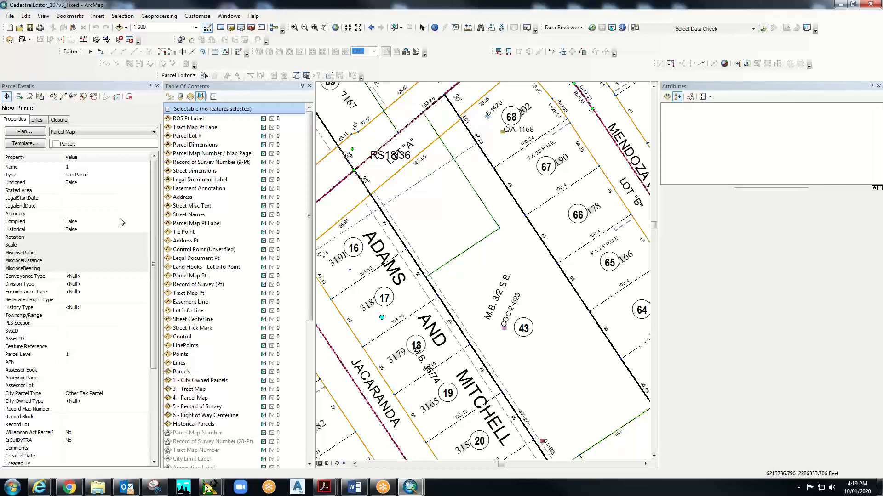
# - Select parcel lines in a small area of lot 43 and look for line string options
pyautogui.rightClick(466, 251)
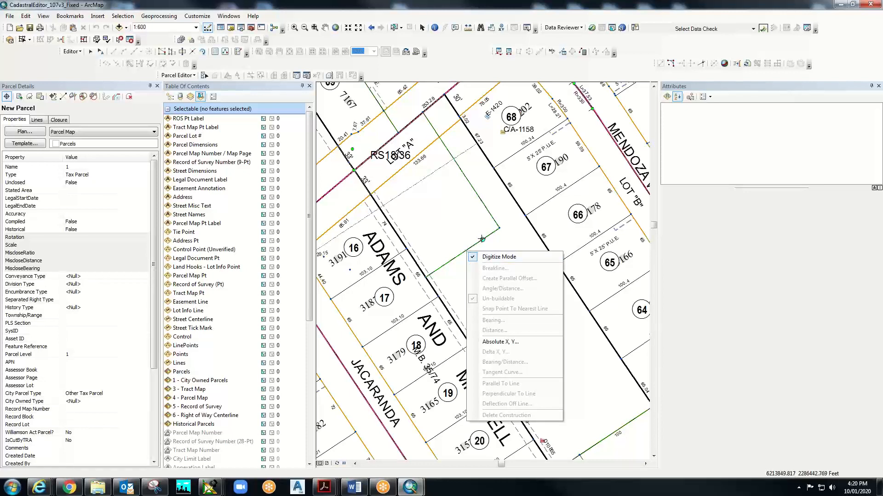
pyautogui.click(481, 242)
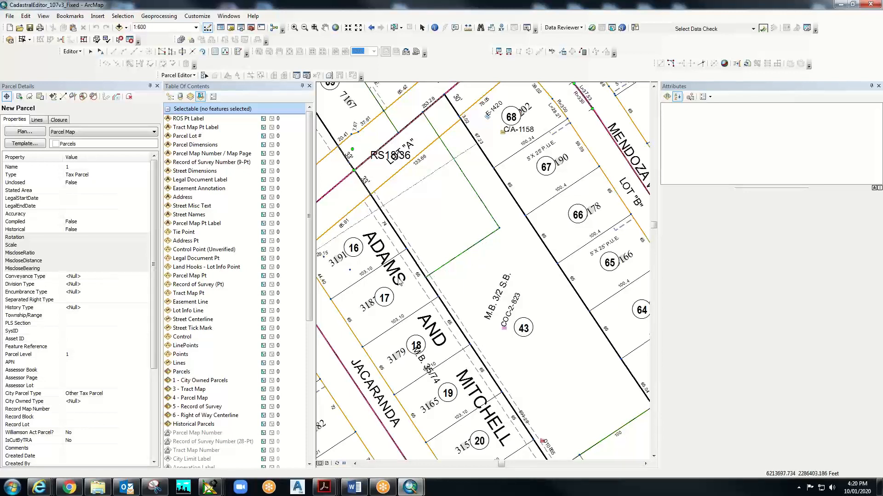
pyautogui.click(204, 76)
pyautogui.rightClick(491, 271)
pyautogui.click(486, 267)
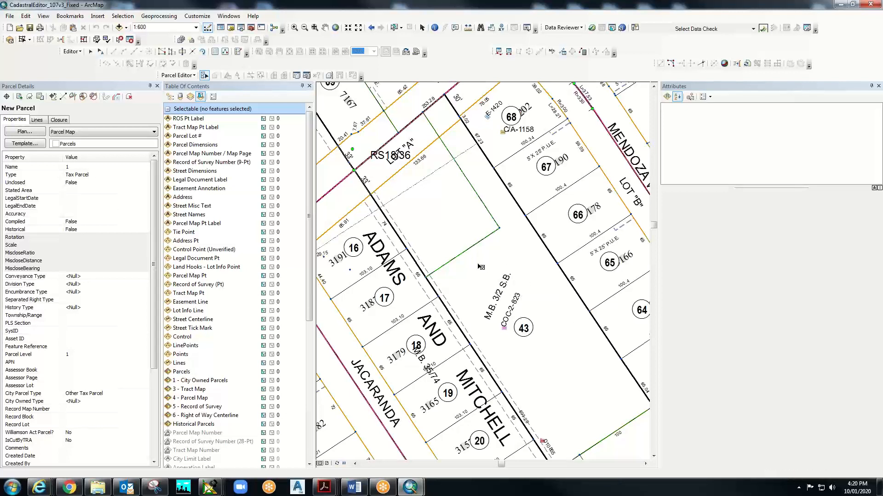
pyautogui.moveTo(505, 258); pyautogui.dragTo(460, 230)
pyautogui.rightClick(490, 267)
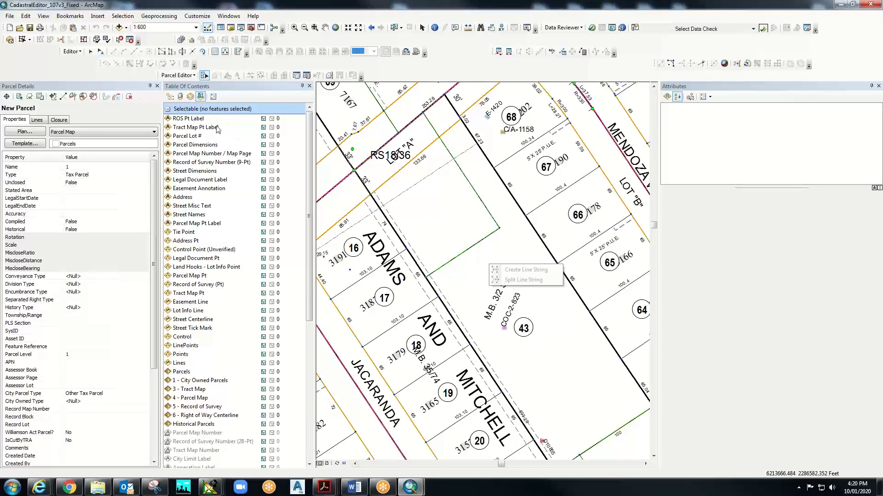
pyautogui.click(207, 75)
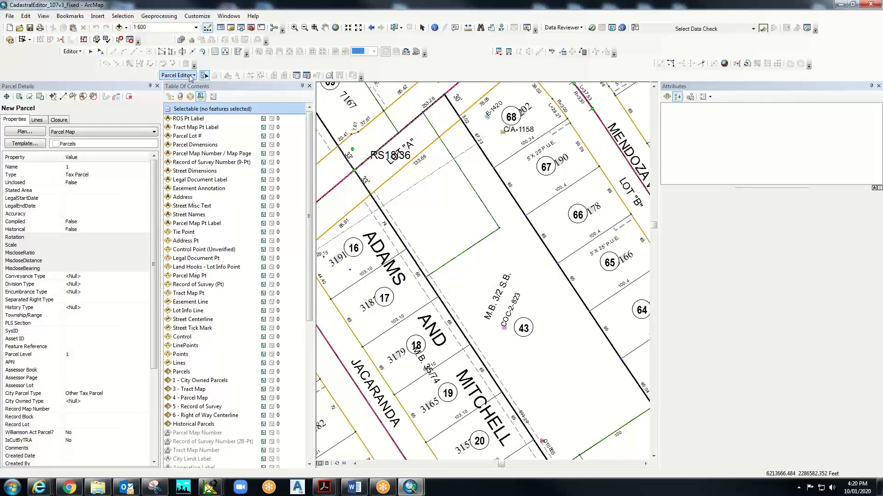
# - Stop editing the parcel fabric without saving the pending edits
pyautogui.click(190, 76)
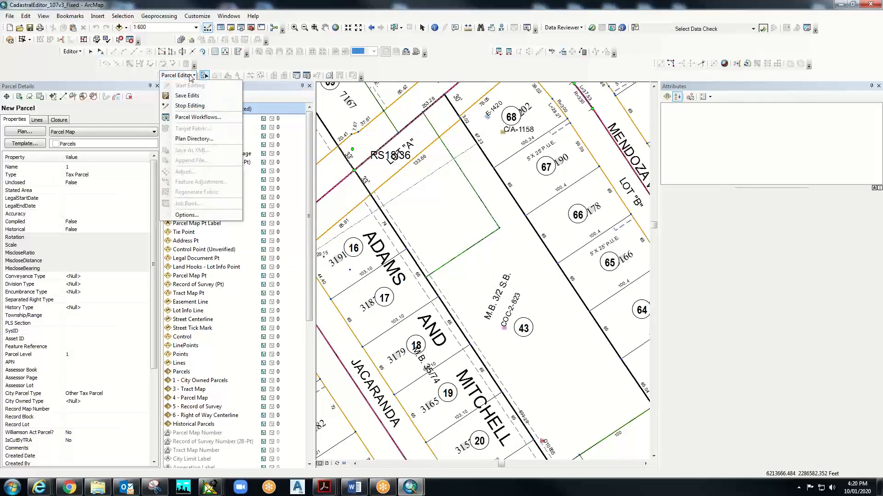
pyautogui.click(194, 111)
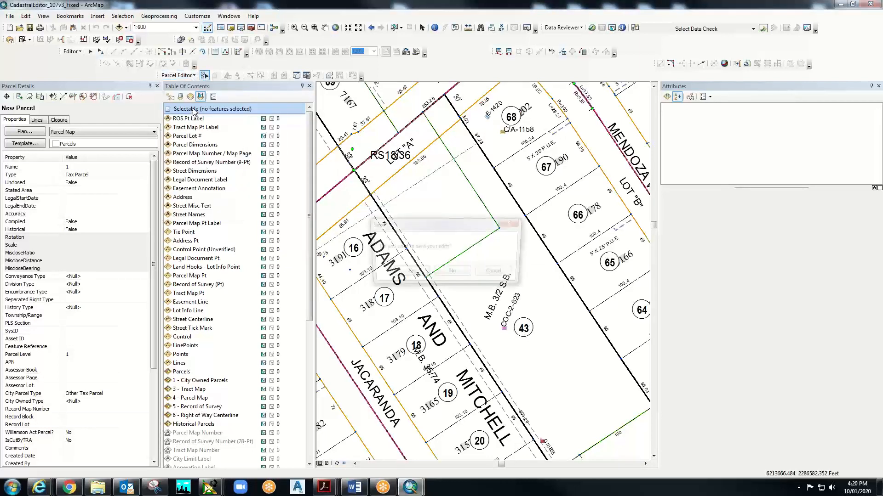
pyautogui.click(444, 274)
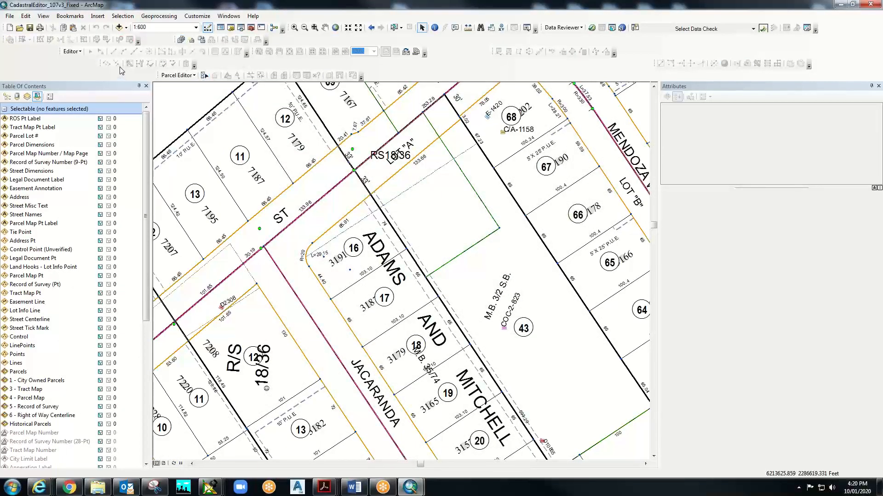
# - Start a fresh editing session and continue past the unversioned-layer warnings
pyautogui.click(178, 76)
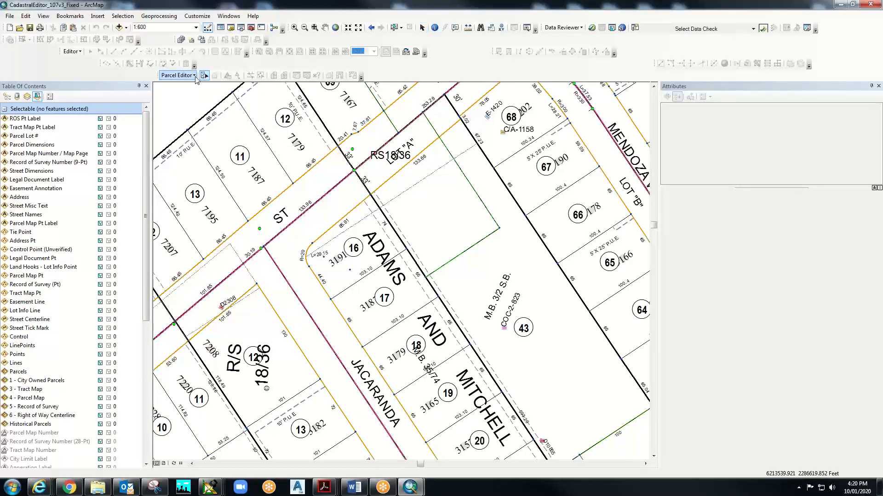
pyautogui.click(204, 84)
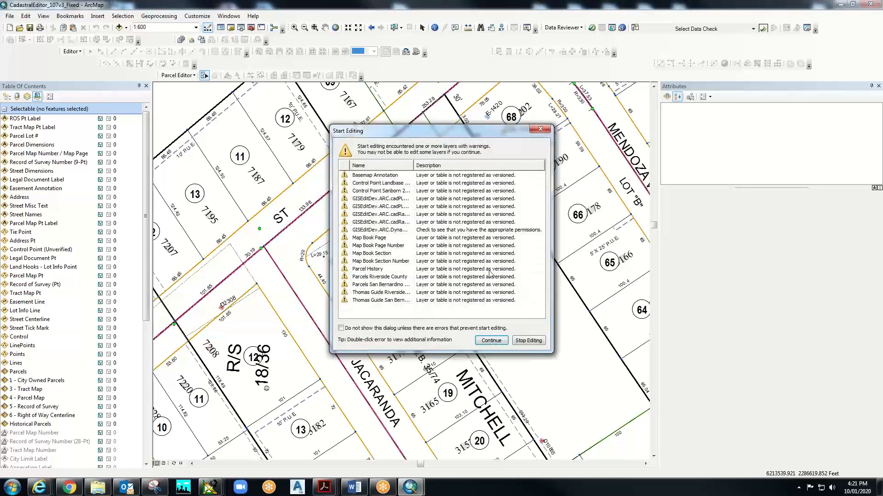
pyautogui.click(491, 340)
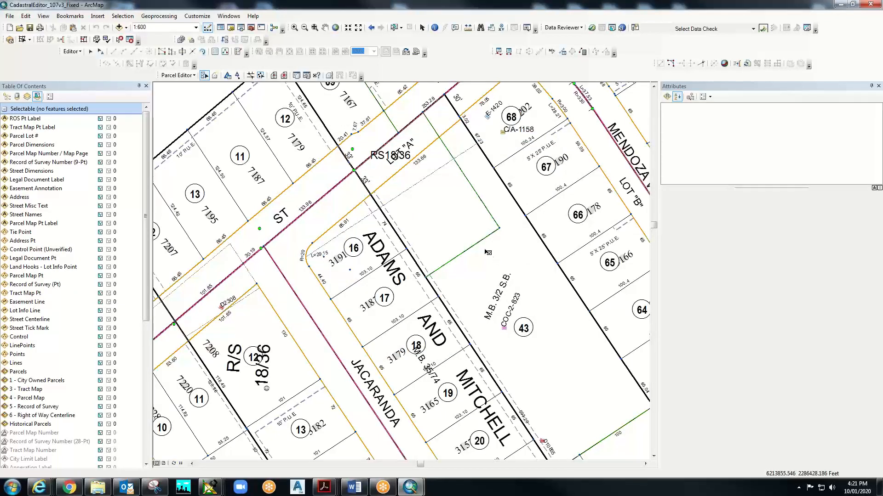
# - Construct from Lot 43's parent and draw the S76°06'30"E 199.853 line from point 24 to point 6
pyautogui.rightClick(486, 256)
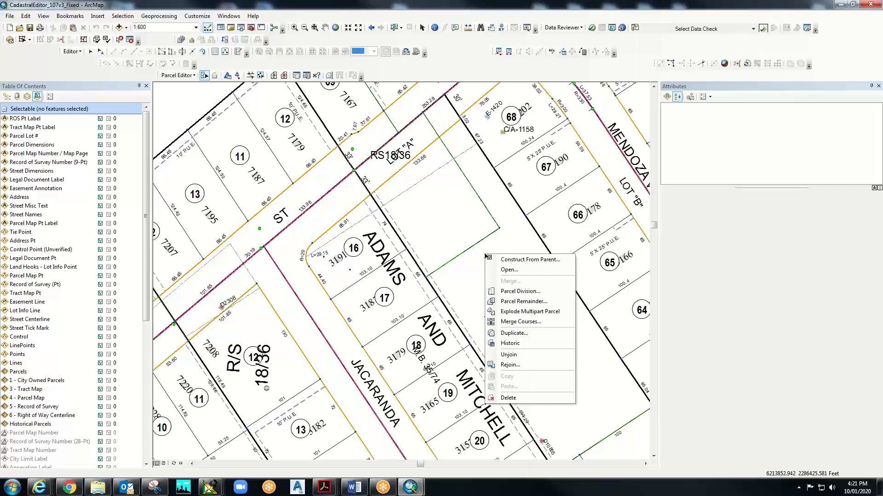
pyautogui.click(505, 259)
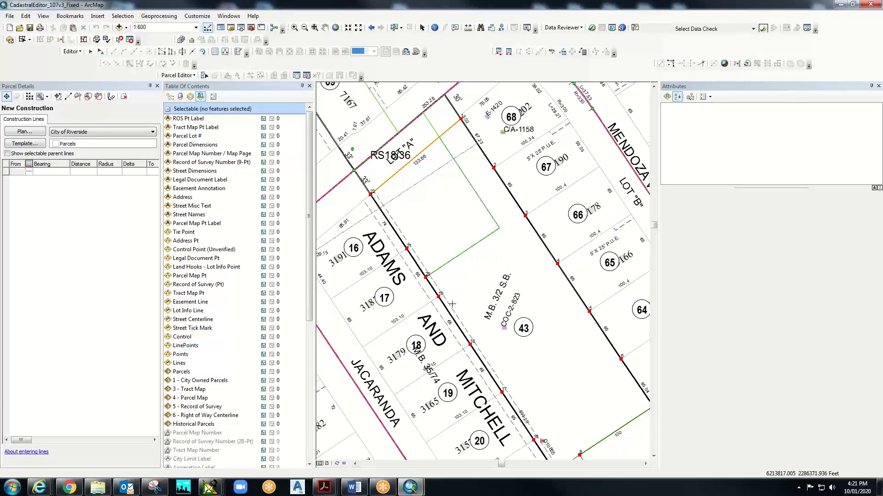
pyautogui.click(438, 296)
pyautogui.rightClick(451, 317)
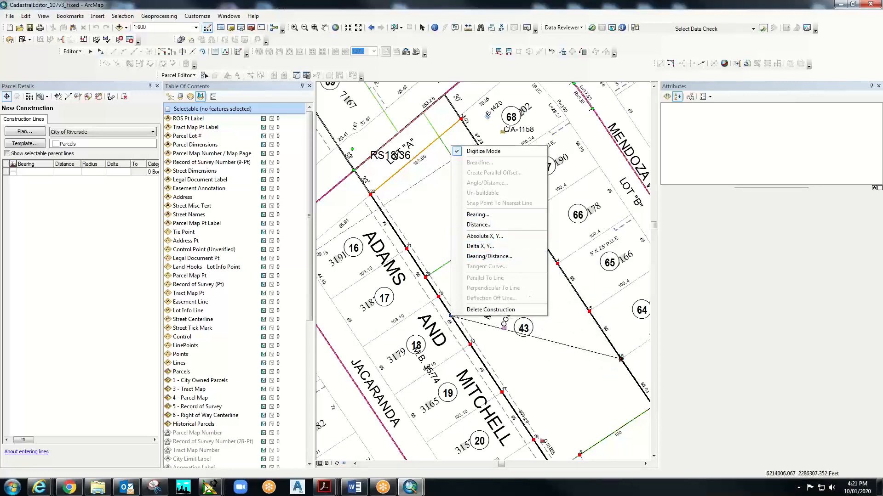
pyautogui.click(620, 359)
pyautogui.click(620, 359)
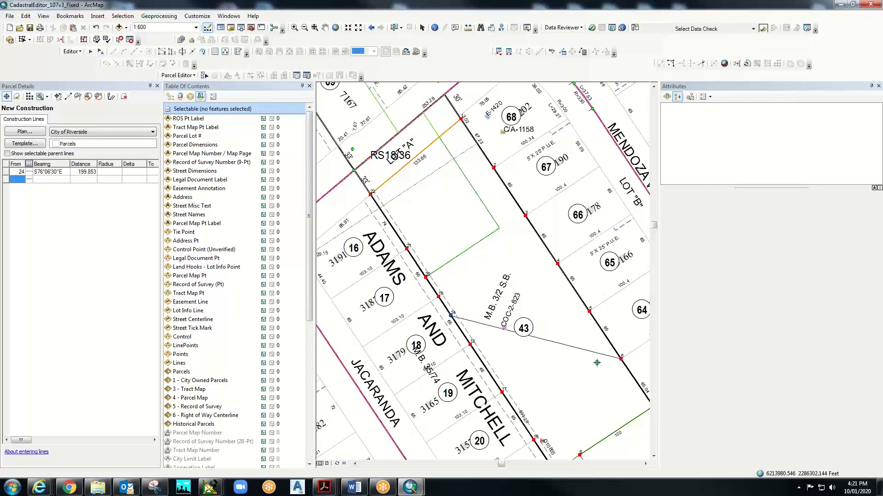
pyautogui.rightClick(547, 341)
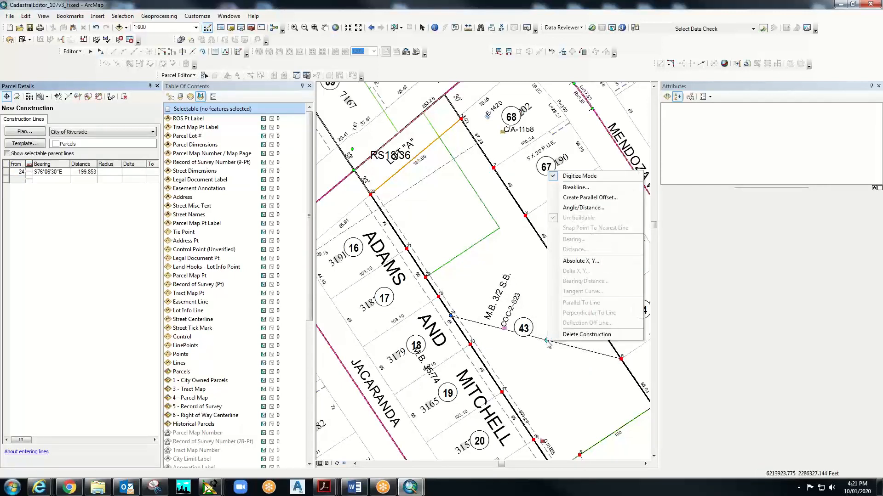
# - Break the construction line at 101 and 99 feet and set its To point to 6
pyautogui.click(575, 187)
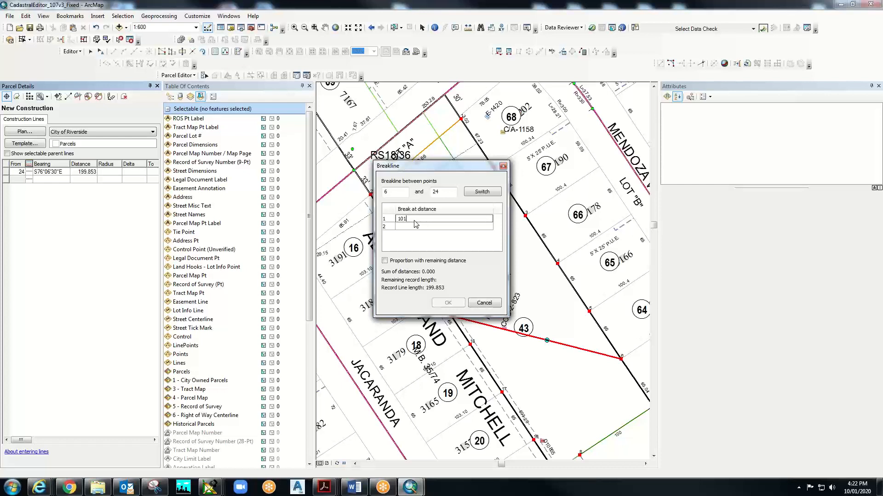
pyautogui.press('Return')
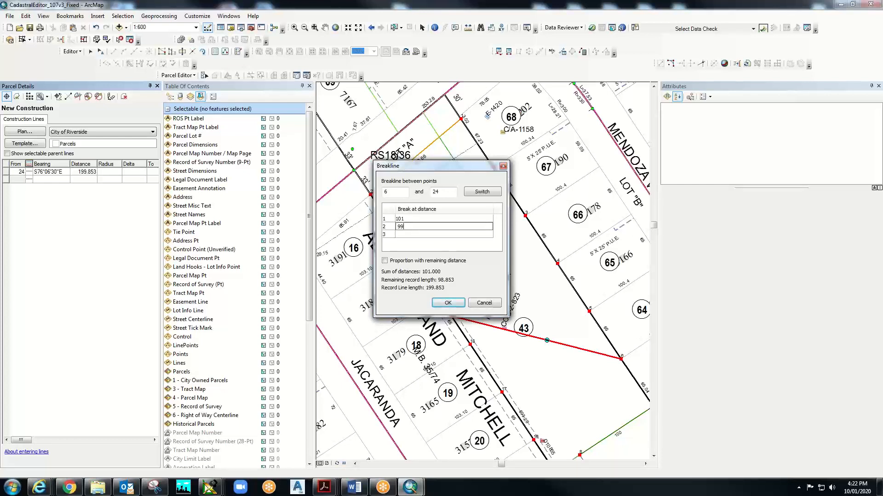
pyautogui.click(447, 303)
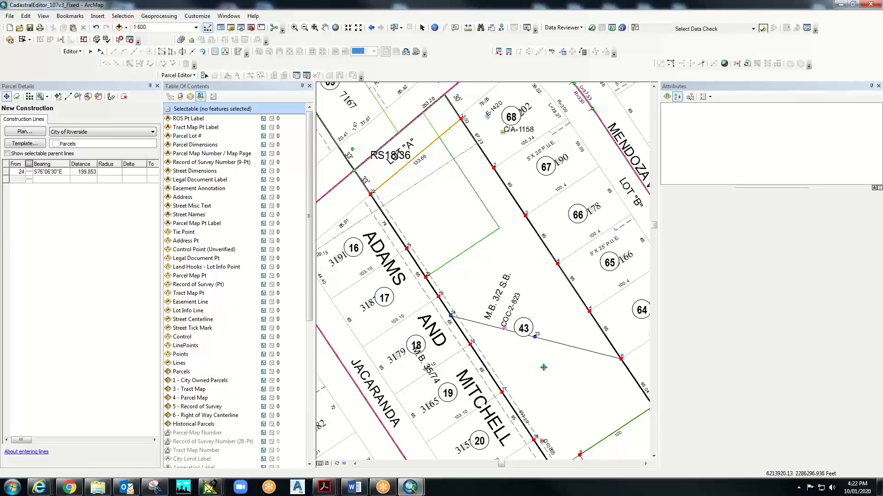
pyautogui.write('6')
pyautogui.press('Return')
# - Undo the grid change that added the stray point 25
pyautogui.rightClick(564, 345)
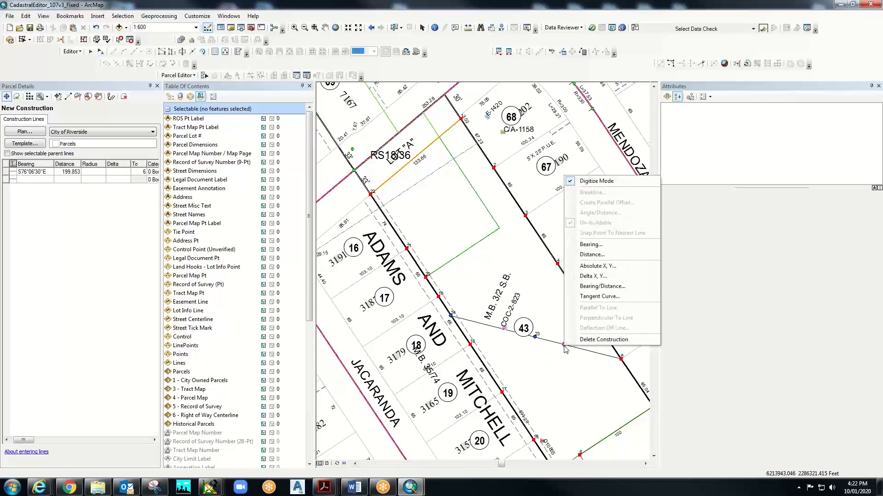
pyautogui.click(545, 406)
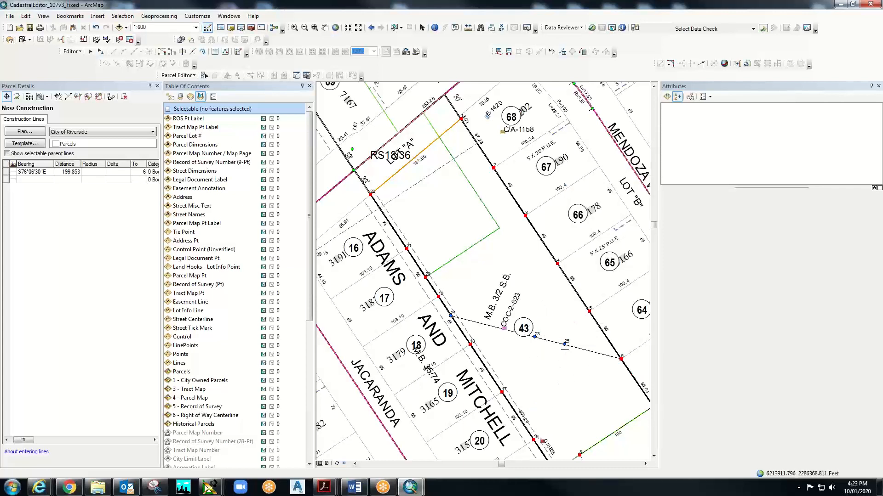
pyautogui.click(26, 17)
pyautogui.click(43, 27)
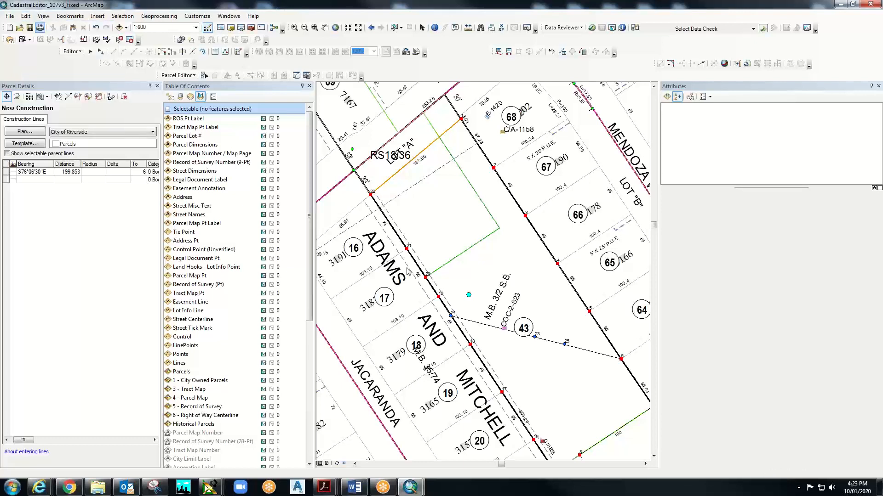
# - Break line 23–24 at distances 10, 20 and 30 feet
pyautogui.rightClick(558, 346)
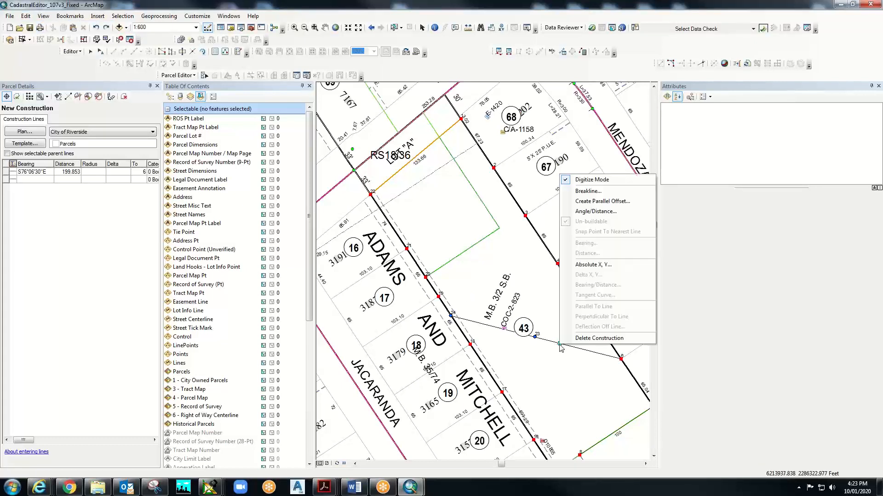
pyautogui.click(588, 192)
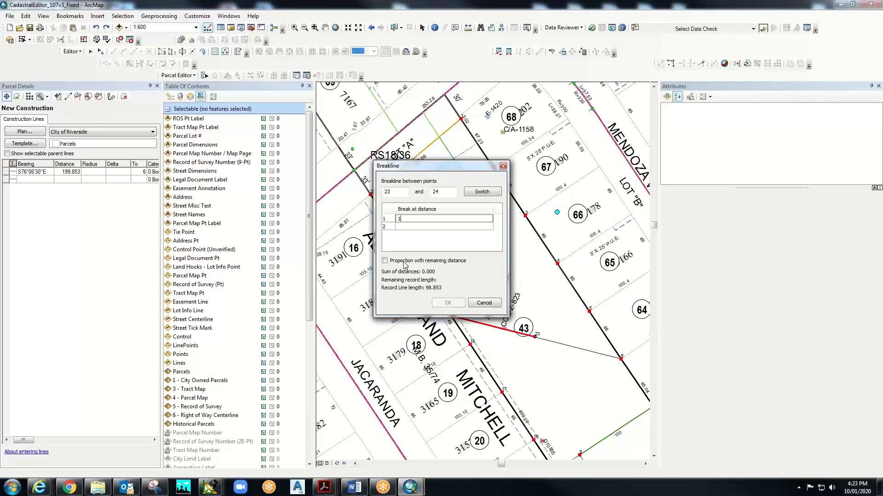
pyautogui.write('0')
pyautogui.press('Return')
pyautogui.press('Return')
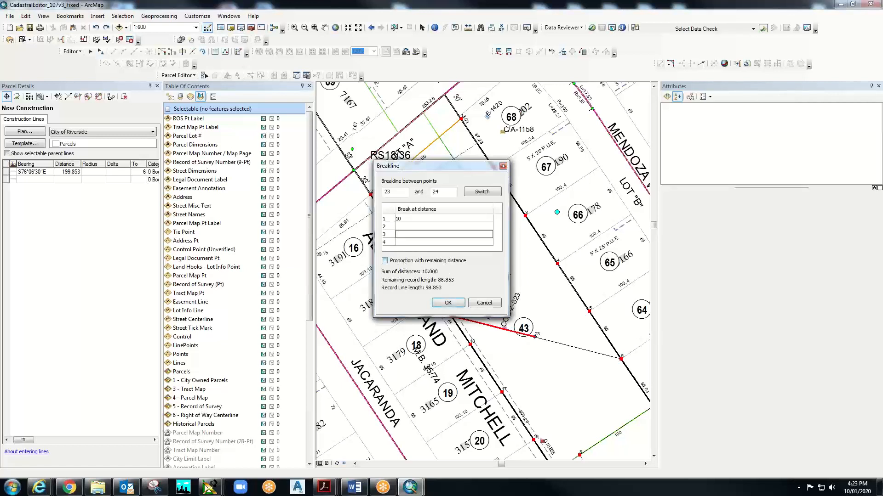
pyautogui.click(405, 226)
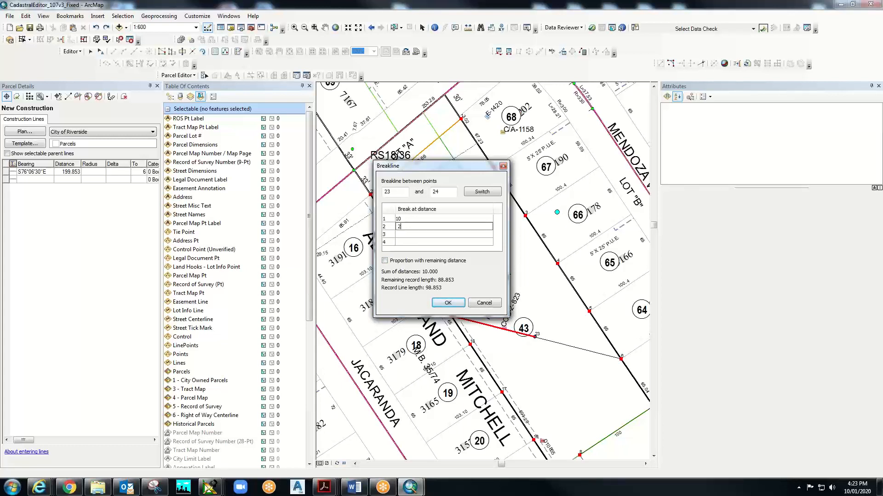
pyautogui.write('20')
pyautogui.press('Return')
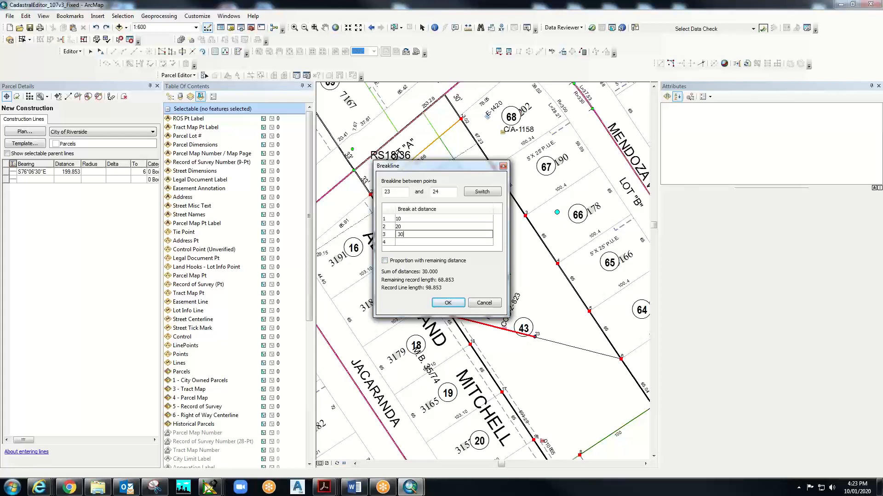
pyautogui.write('30')
pyautogui.press('Return')
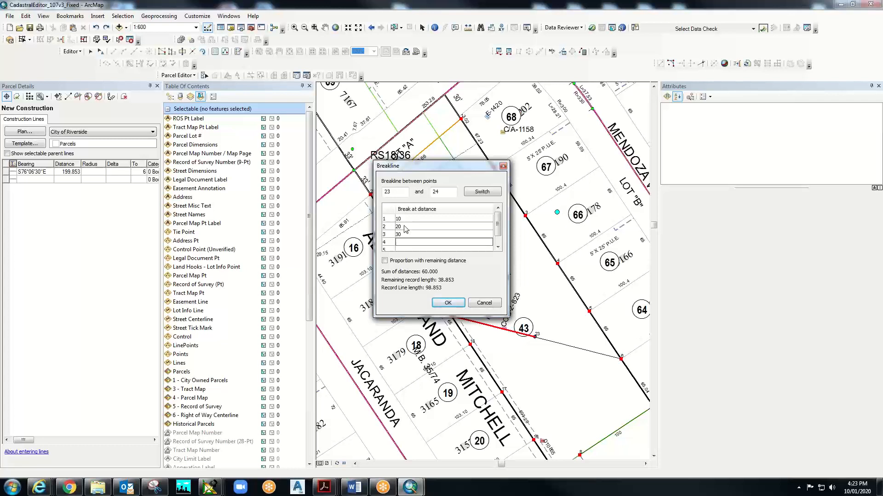
pyautogui.write('40')
pyautogui.click(449, 304)
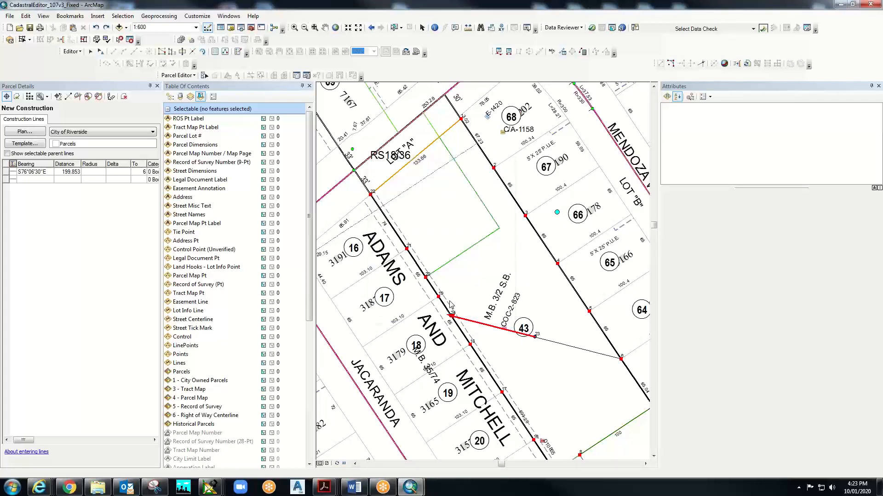
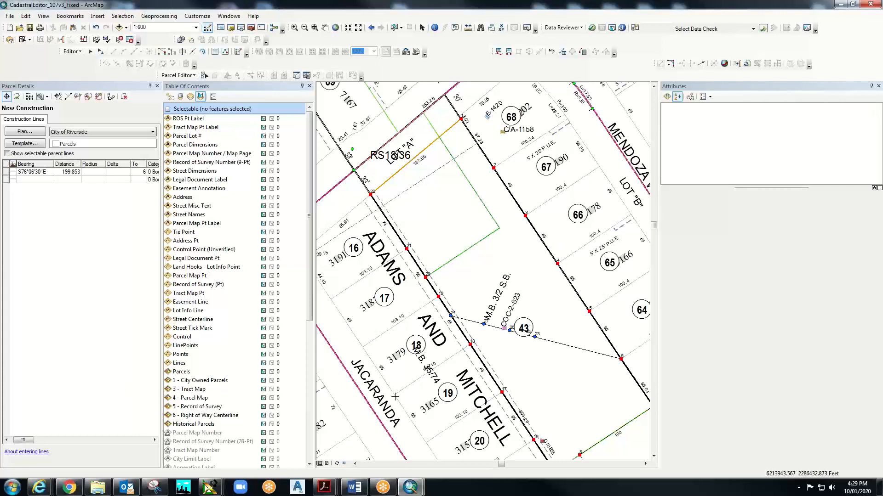
# - Search Find's Locations for 'sierra&streeter' and zoom the map to the first matching intersection
pyautogui.moveTo(424, 493)
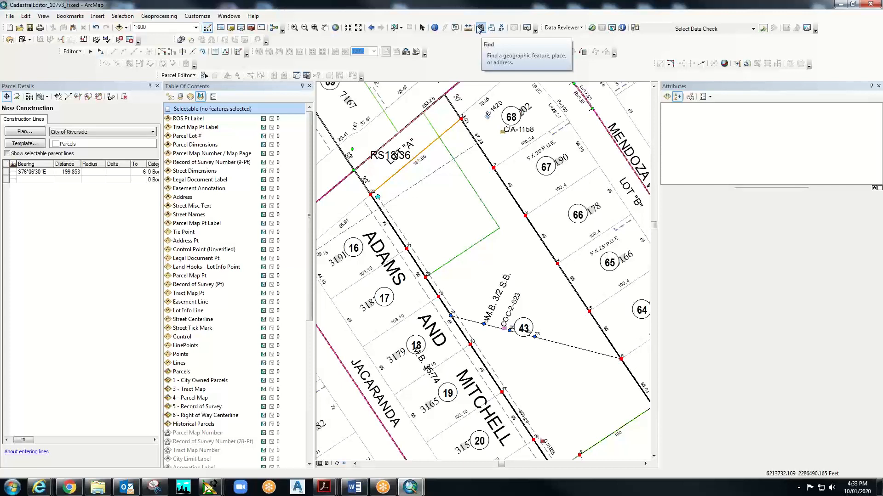
pyautogui.click(479, 28)
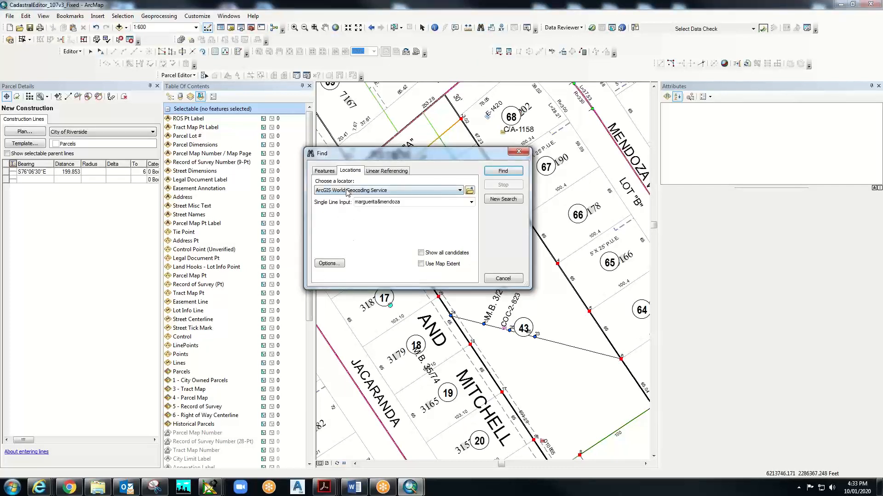
pyautogui.doubleClick(409, 203)
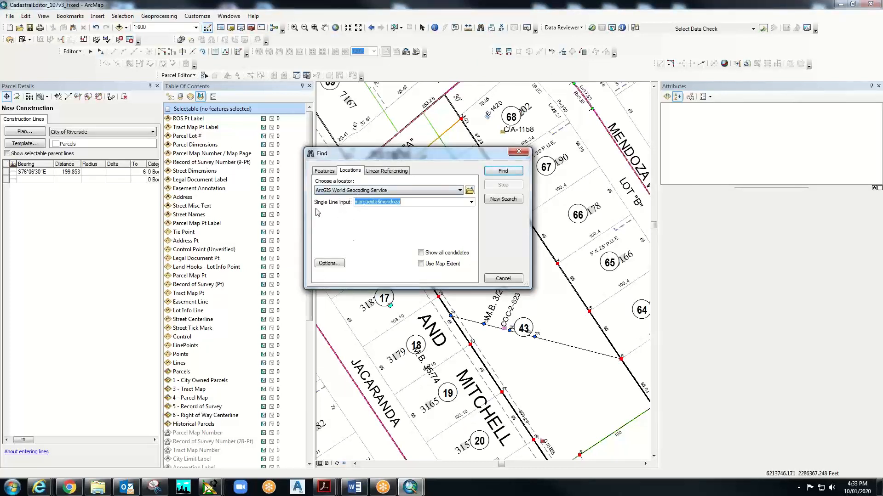
pyautogui.write('sierra&stre')
pyautogui.write('eter')
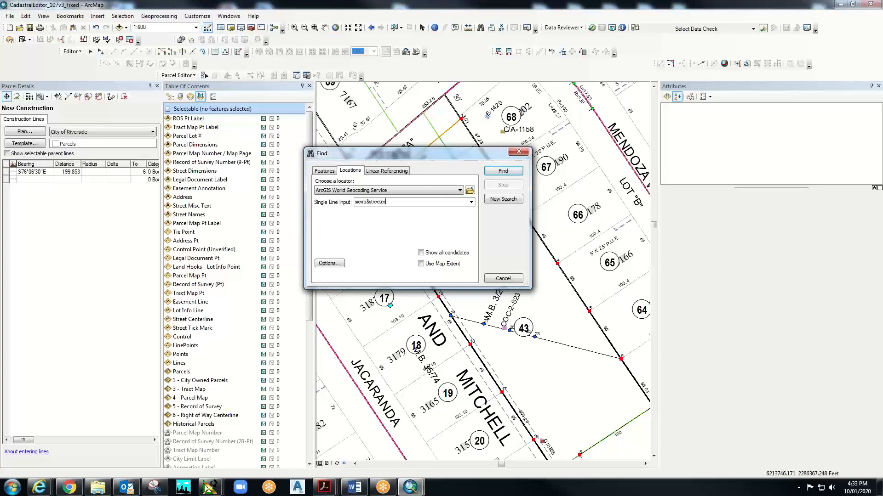
pyautogui.click(515, 171)
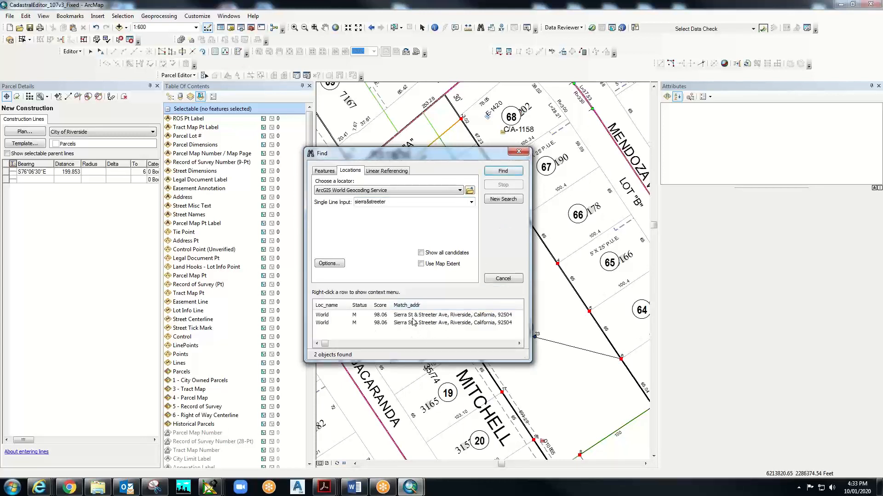
pyautogui.click(411, 317)
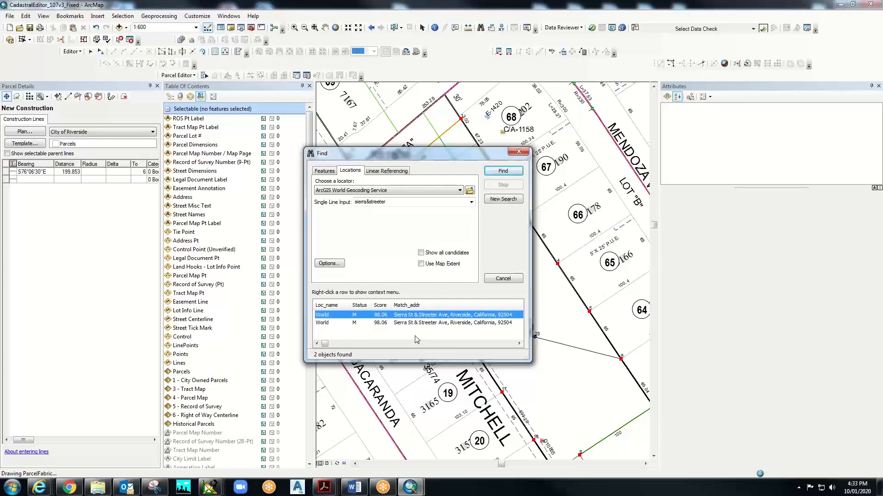
pyautogui.rightClick(414, 318)
pyautogui.click(432, 329)
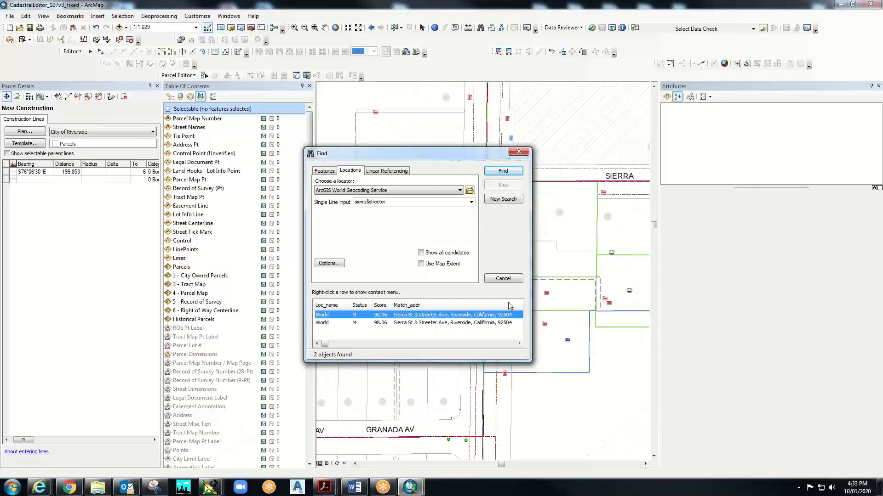
# - Close Find, then pan and zoom out to center the block between Rochester St and Sierra St
pyautogui.click(519, 152)
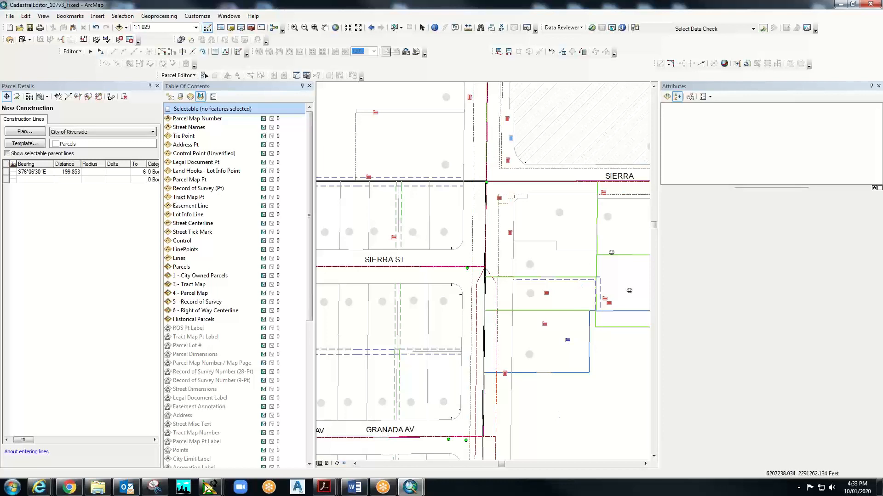
pyautogui.click(325, 27)
pyautogui.moveTo(384, 131); pyautogui.dragTo(504, 344)
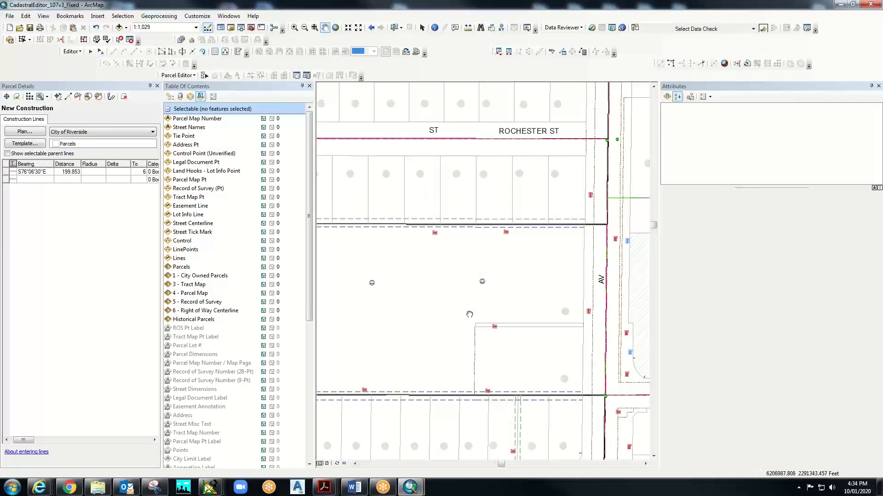
pyautogui.moveTo(469, 315); pyautogui.dragTo(516, 334)
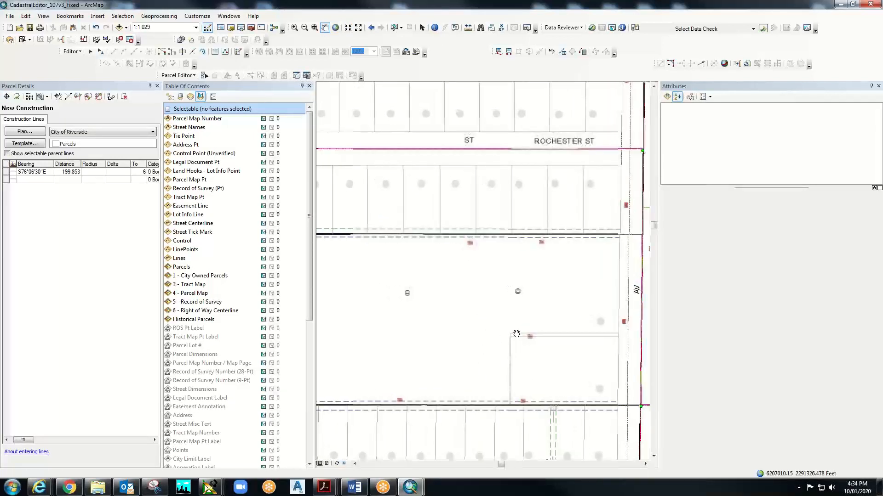
pyautogui.click(304, 27)
pyautogui.click(424, 296)
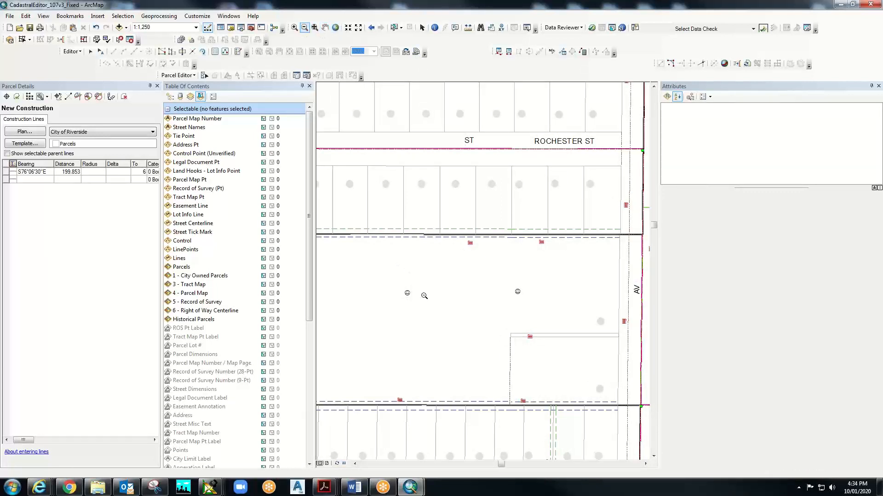
pyautogui.click(325, 28)
pyautogui.moveTo(506, 262); pyautogui.dragTo(460, 253)
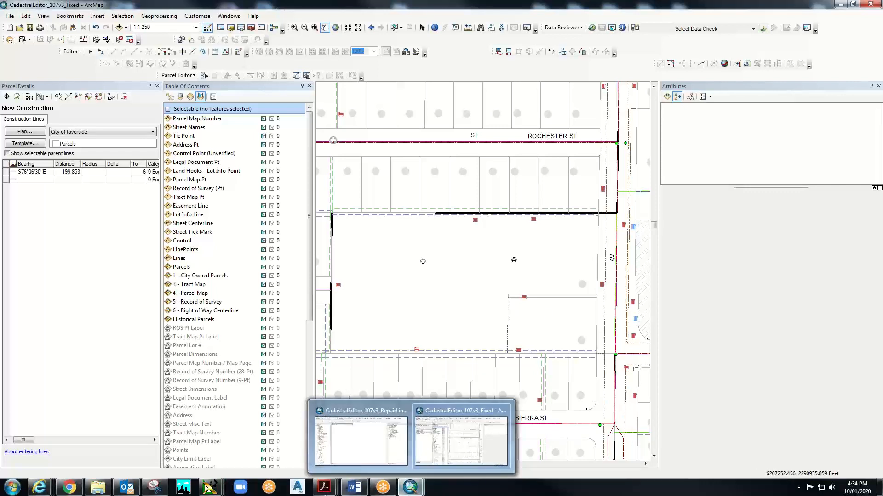
pyautogui.moveTo(92, 491)
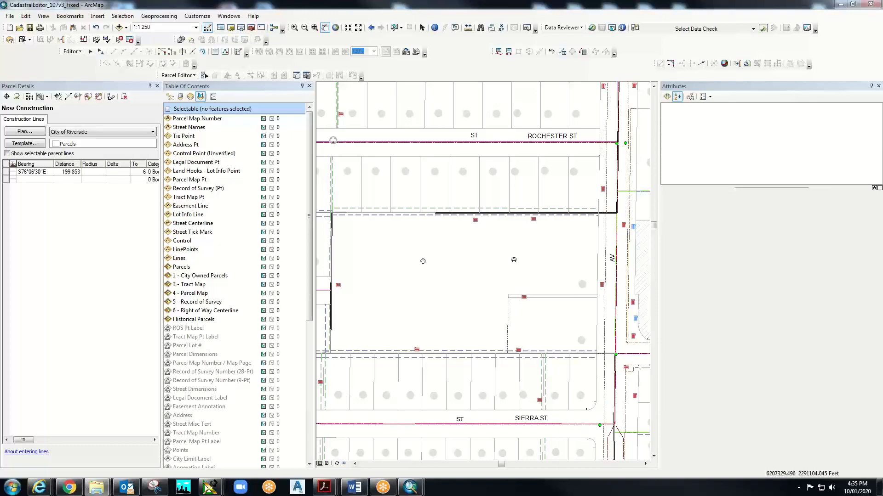
pyautogui.click(324, 487)
# - Scroll TM 37632 Recorded.pdf to page 4's lot layout, then minimize Acrobat
pyautogui.scroll(-12, 636, 274)
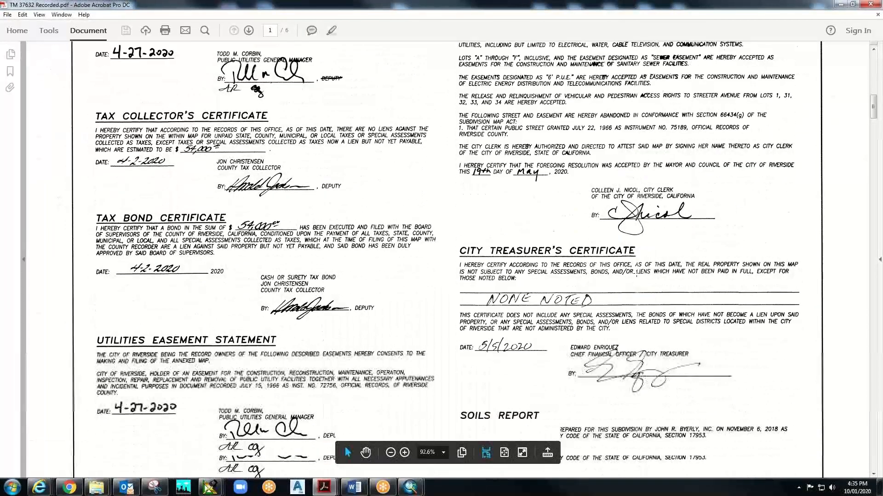
pyautogui.scroll(-20, 637, 274)
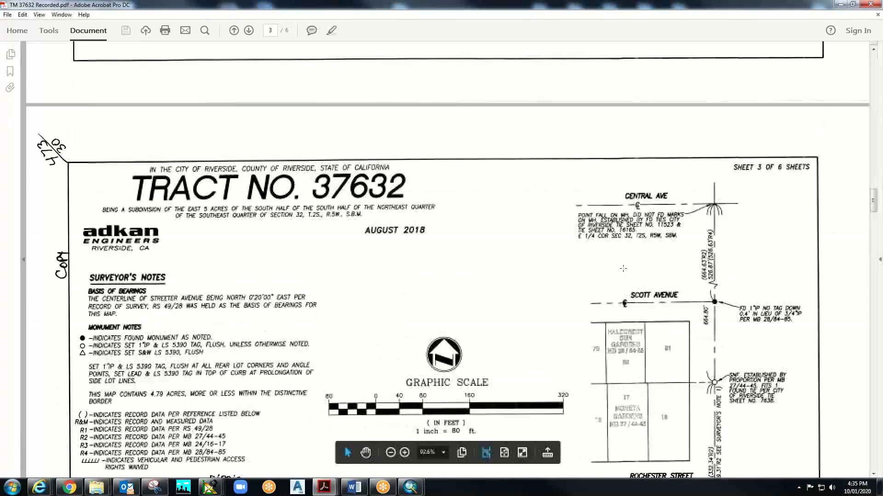
pyautogui.scroll(-15, 622, 269)
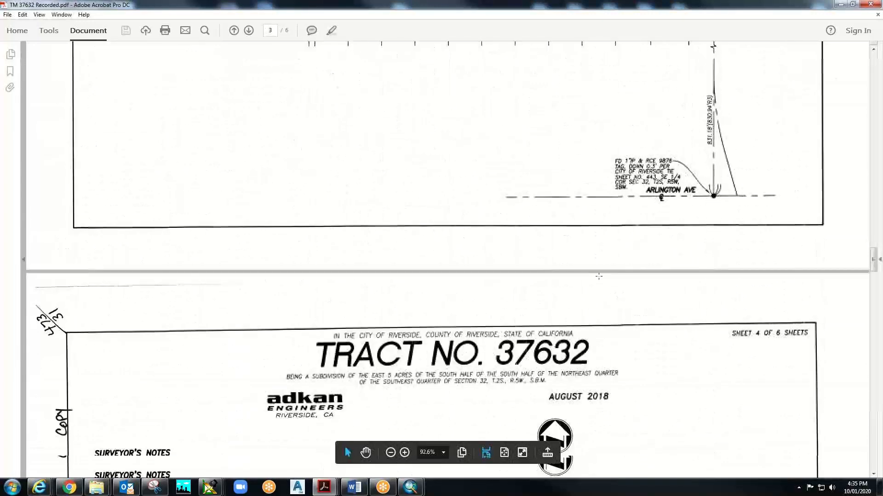
pyautogui.scroll(-15, 599, 276)
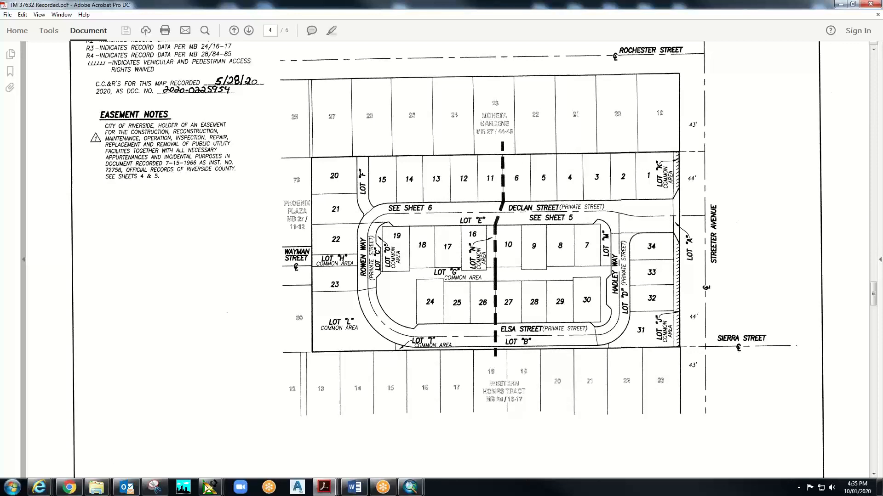
pyautogui.click(840, 4)
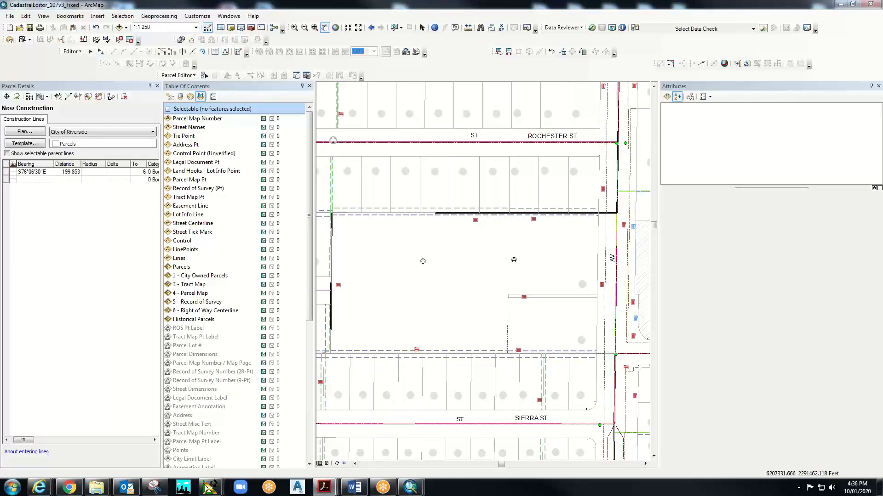
# - Maximize the Acrobat window showing page 4 of TM 37632 Recorded.pdf
pyautogui.moveTo(448, 16); pyautogui.dragTo(418, 0)
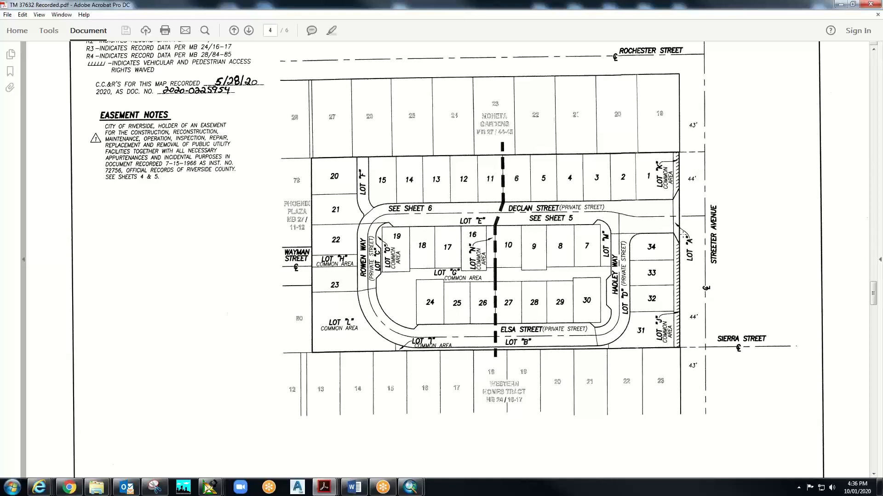
# - Check page 5's lot bearings and distances, return to page 4, then move Acrobat aside to reveal ArcMap
pyautogui.scroll(-20, 641, 209)
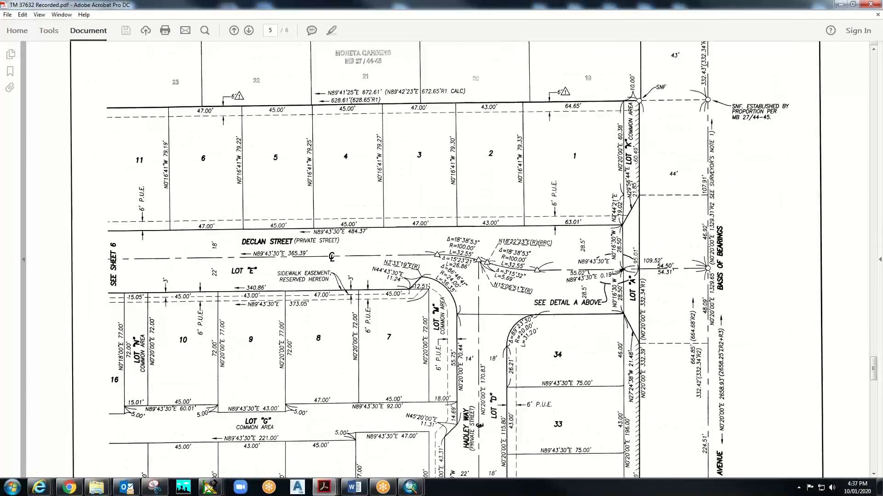
pyautogui.scroll(2, 534, 249)
pyautogui.scroll(-6, 533, 249)
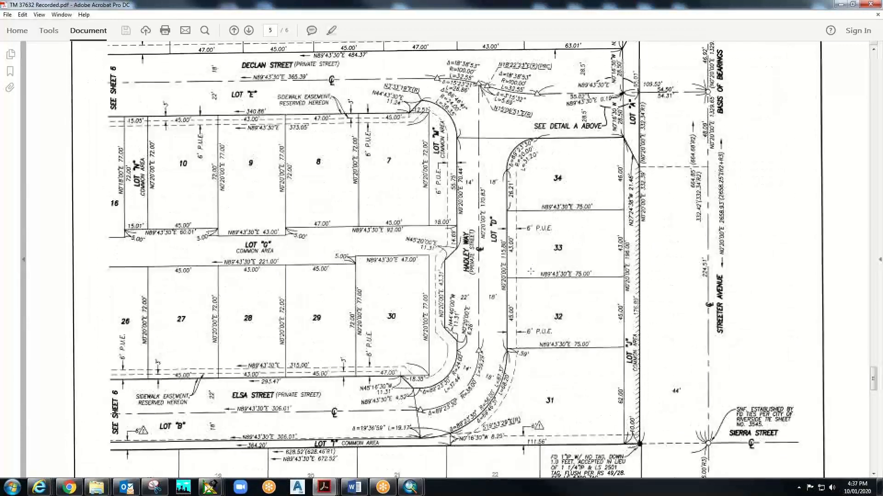
pyautogui.scroll(3, 534, 250)
pyautogui.scroll(-3, 503, 303)
pyautogui.scroll(4, 503, 303)
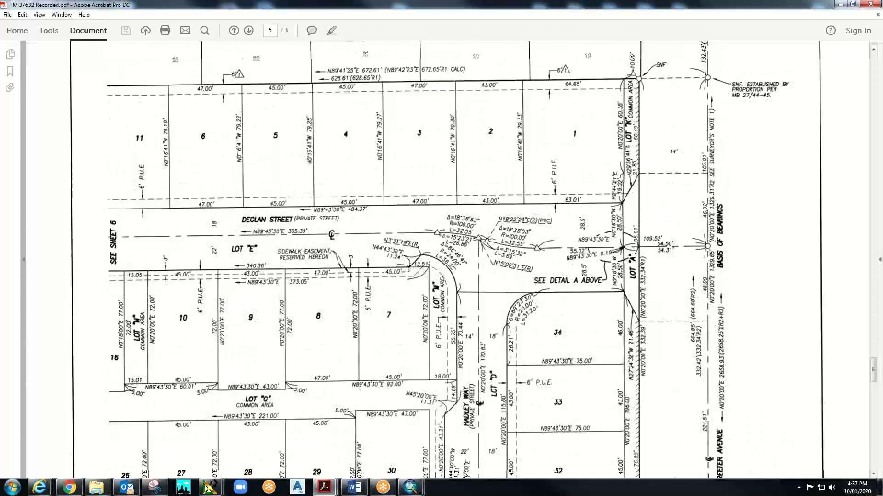
pyautogui.scroll(-2, 551, 199)
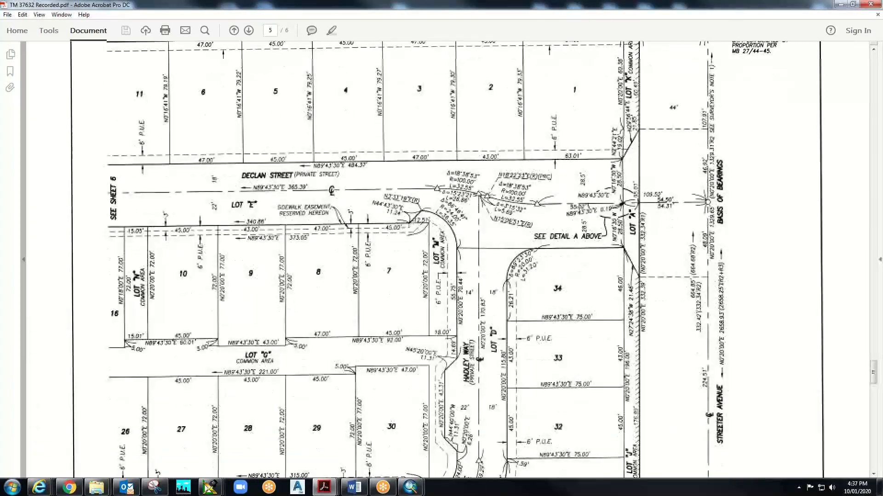
pyautogui.scroll(9, 550, 199)
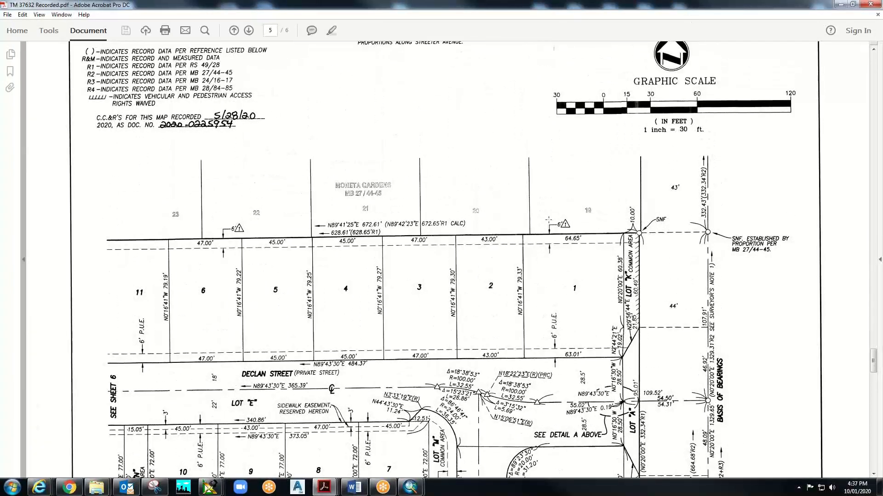
pyautogui.scroll(20, 496, 341)
pyautogui.scroll(5, 496, 340)
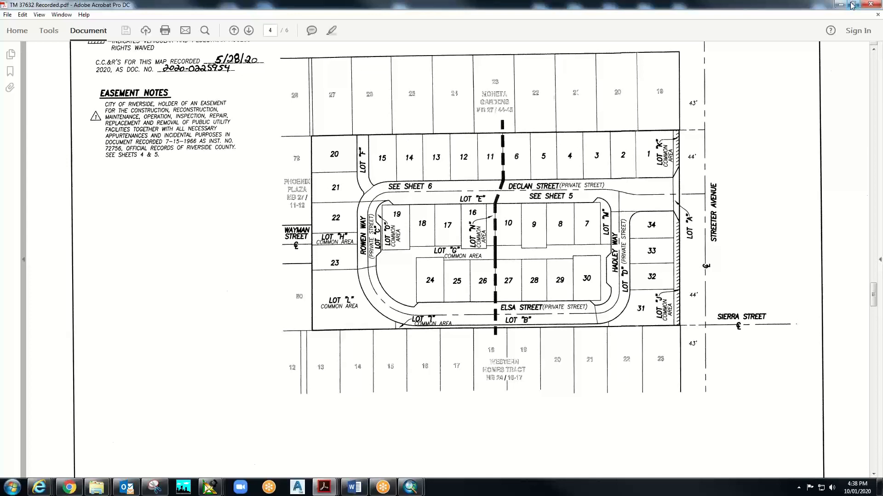
pyautogui.moveTo(645, 6); pyautogui.dragTo(882, 14)
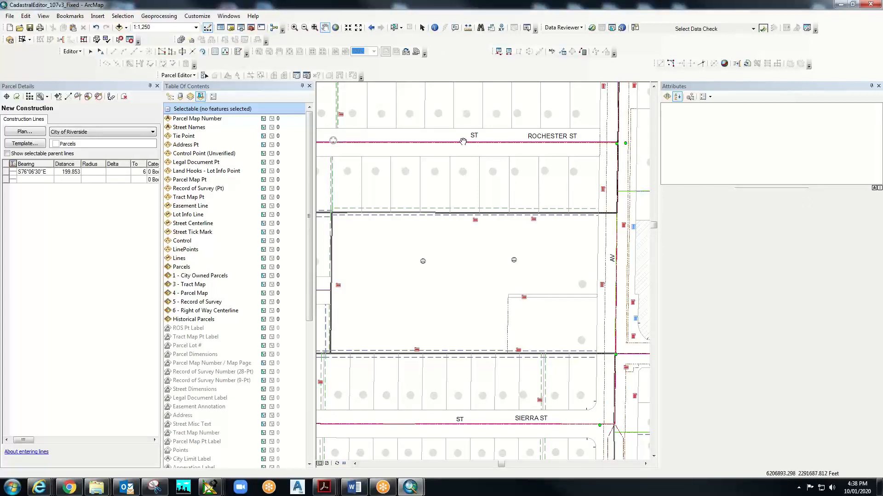
# - Zoom to the Rochester St lots, stop editing with the parcel edits saved, and restart editing
pyautogui.click(294, 27)
pyautogui.moveTo(480, 140); pyautogui.dragTo(583, 227)
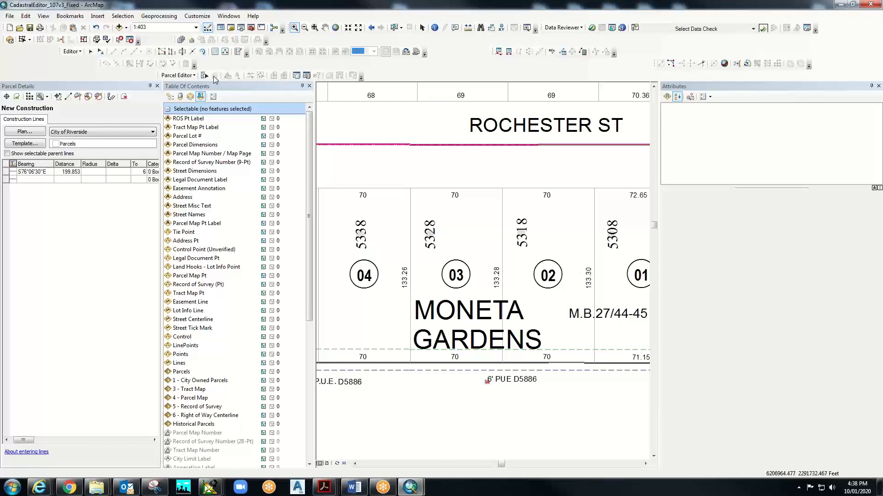
pyautogui.click(193, 76)
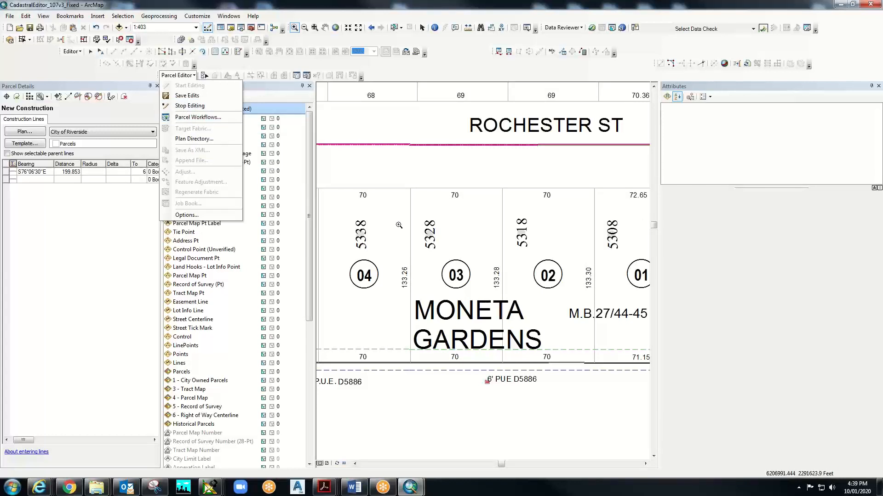
pyautogui.click(228, 106)
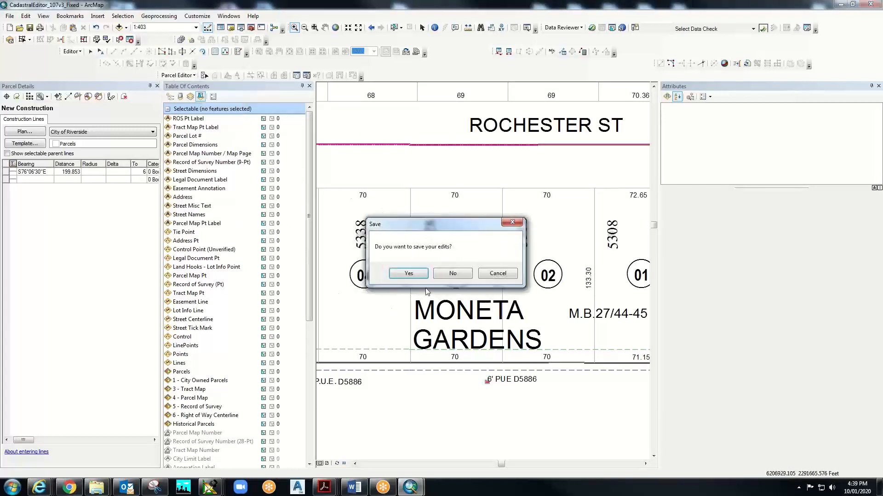
pyautogui.click(455, 273)
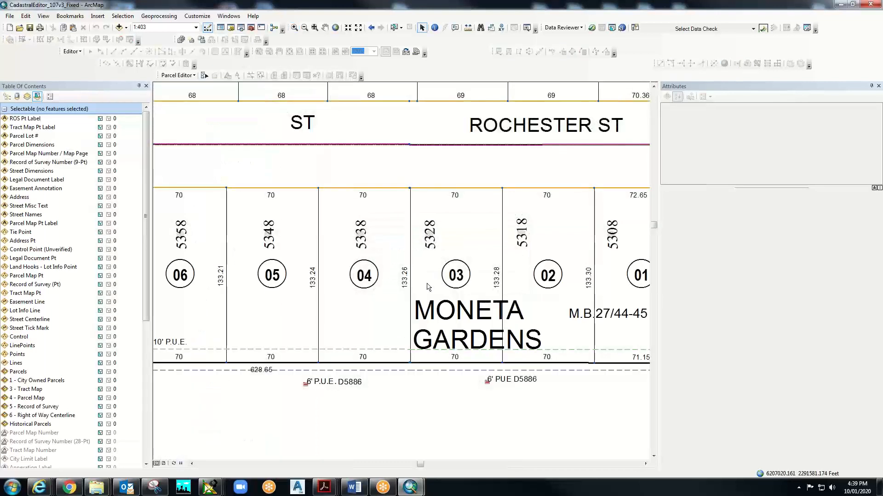
pyautogui.click(195, 77)
pyautogui.click(189, 85)
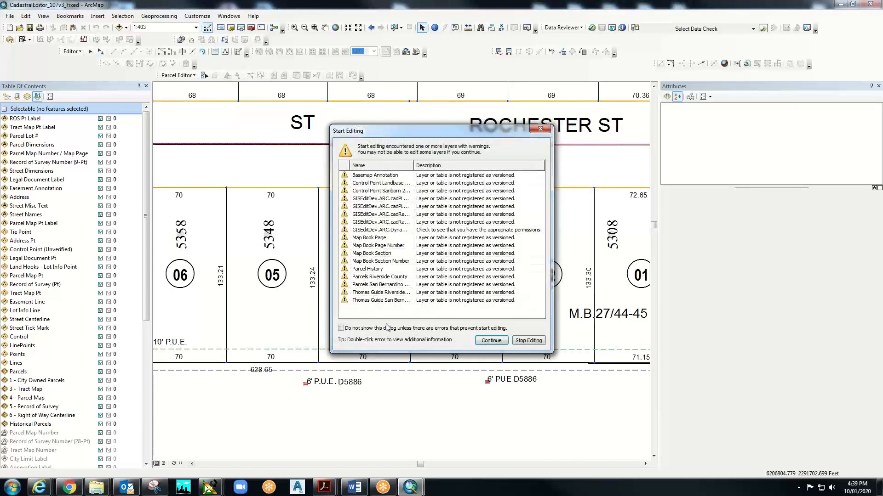
# - Continue past the unversioned-layer warnings and open the Maintain Control Points window
pyautogui.click(488, 343)
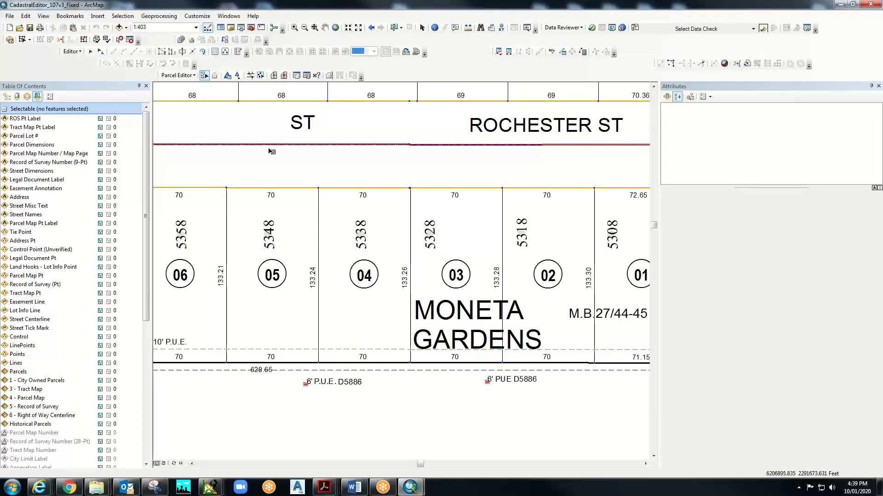
pyautogui.click(228, 76)
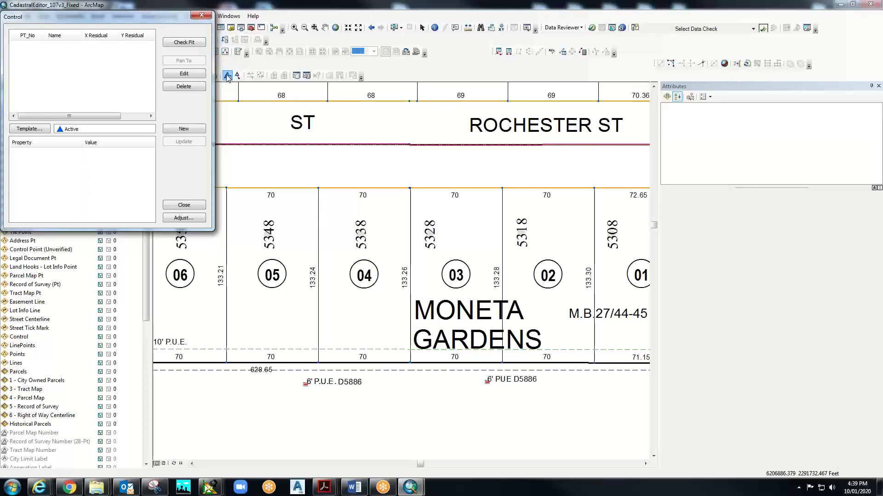
# - Move the Control dialog to the lower middle of the map and create a new control point
pyautogui.moveTo(138, 18); pyautogui.dragTo(324, 247)
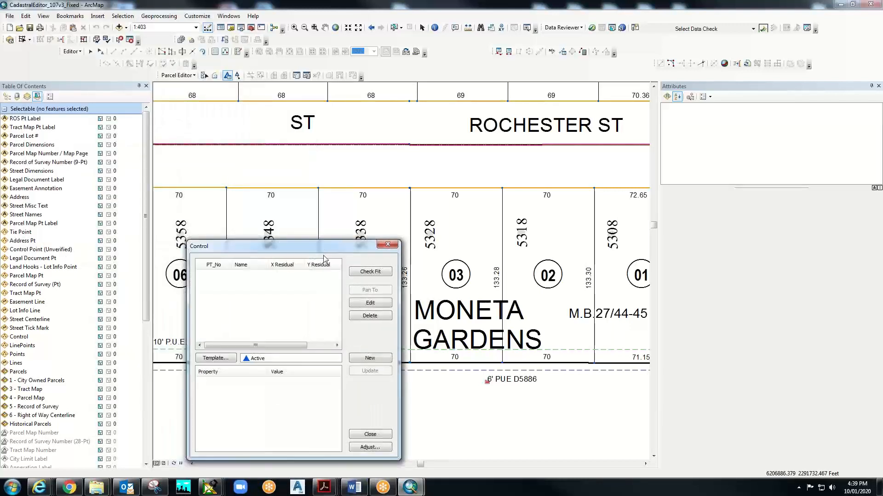
pyautogui.click(375, 361)
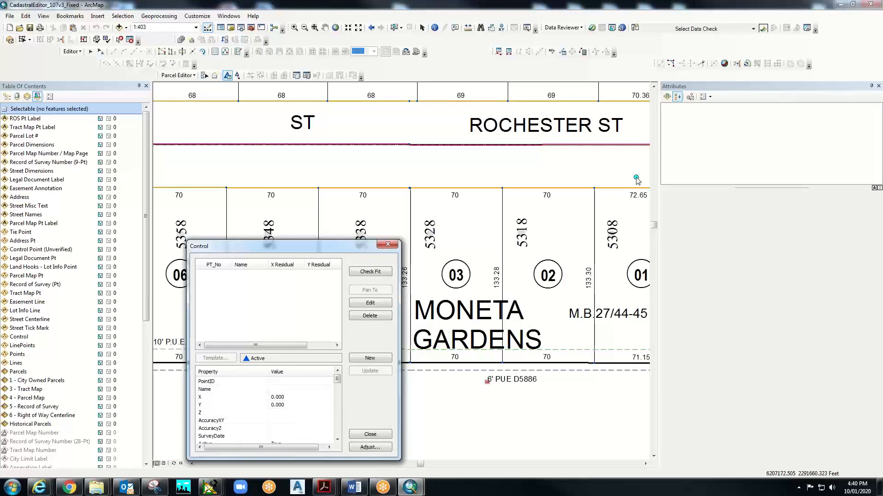
# - Capture the lot corner into the new control point: X 6207142.036, Y 2291656.820
pyautogui.click(596, 183)
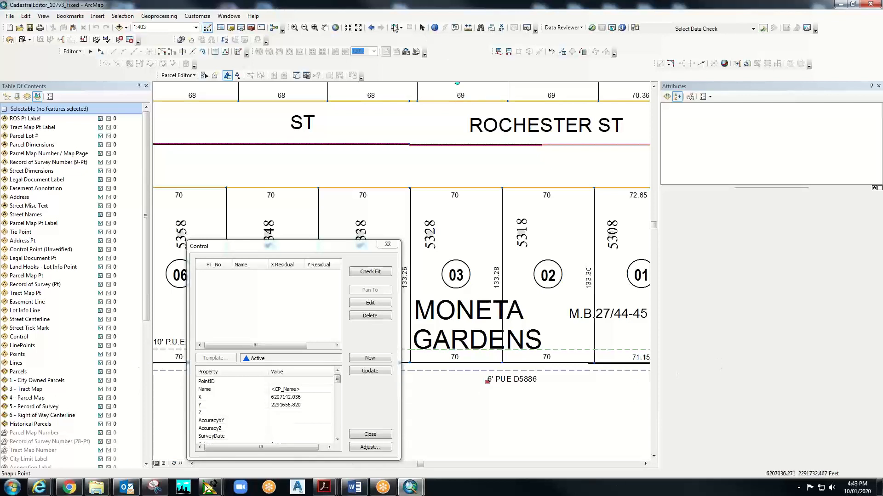
# - Close the Control dialog, zoom out to 1:800 and pan right to show lots 01–10
pyautogui.click(376, 435)
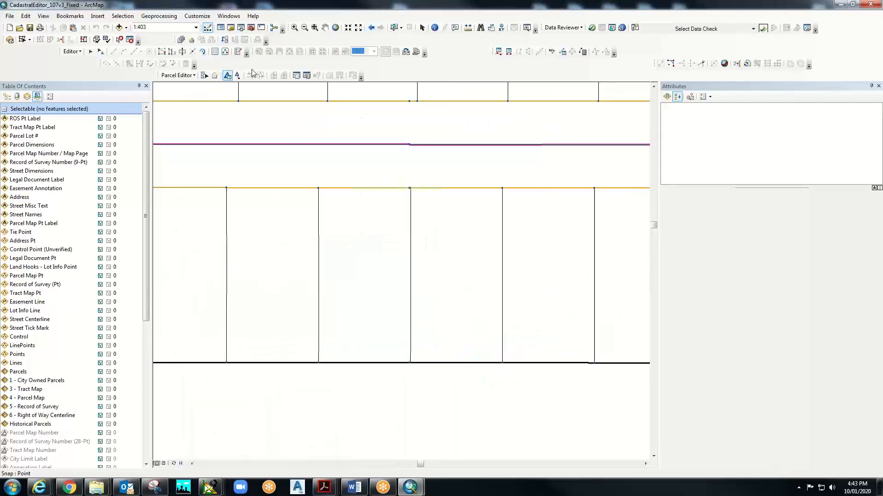
pyautogui.click(304, 27)
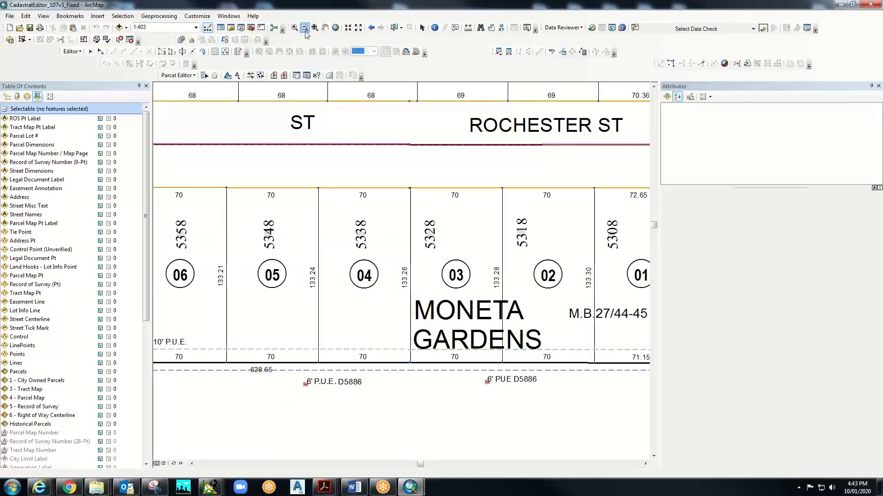
pyautogui.moveTo(256, 239); pyautogui.dragTo(551, 446)
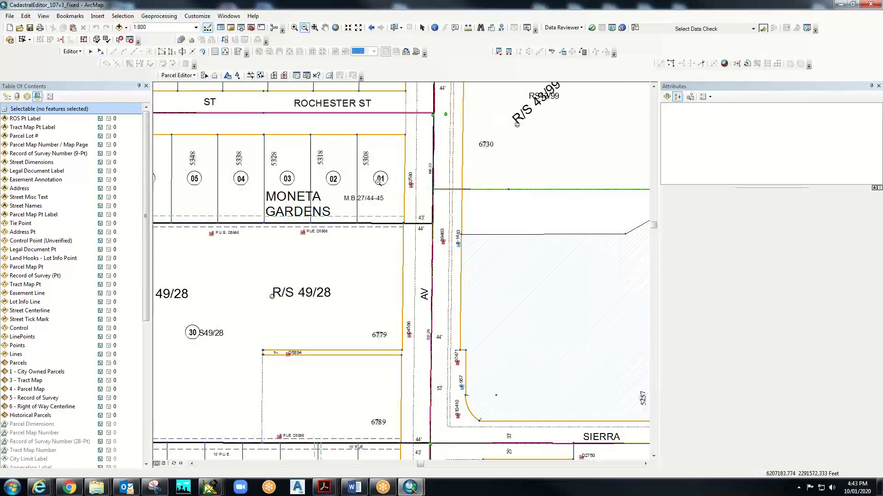
pyautogui.click(324, 27)
pyautogui.moveTo(257, 262); pyautogui.dragTo(470, 258)
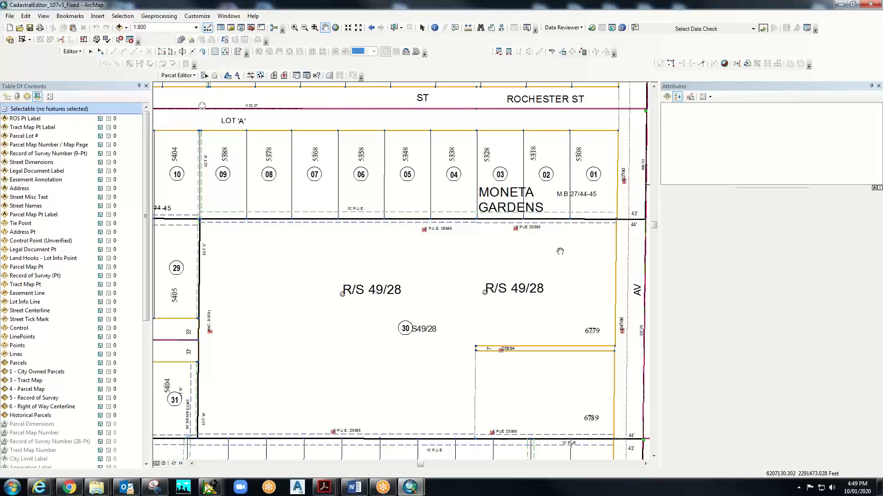
# - Zoom out to 1:1,500 and shift the map up-left to bring the Sierra St blocks into view
pyautogui.scroll(3, 560, 251)
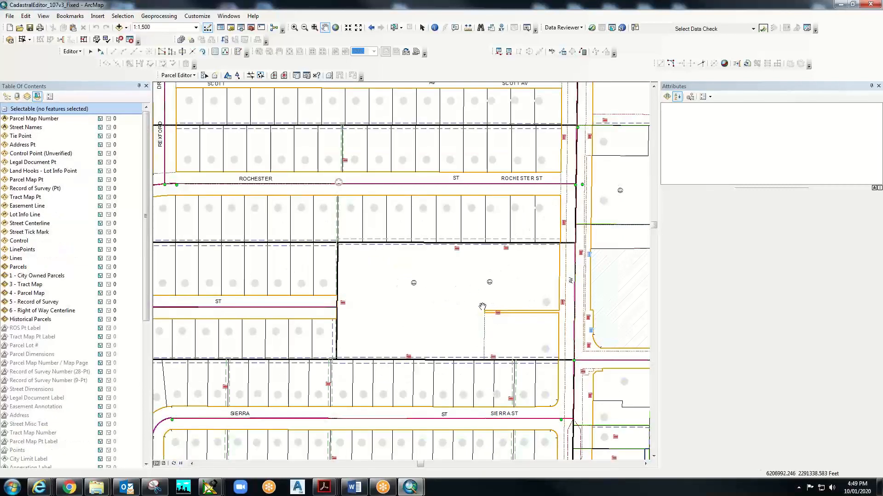
pyautogui.moveTo(490, 286); pyautogui.dragTo(394, 246)
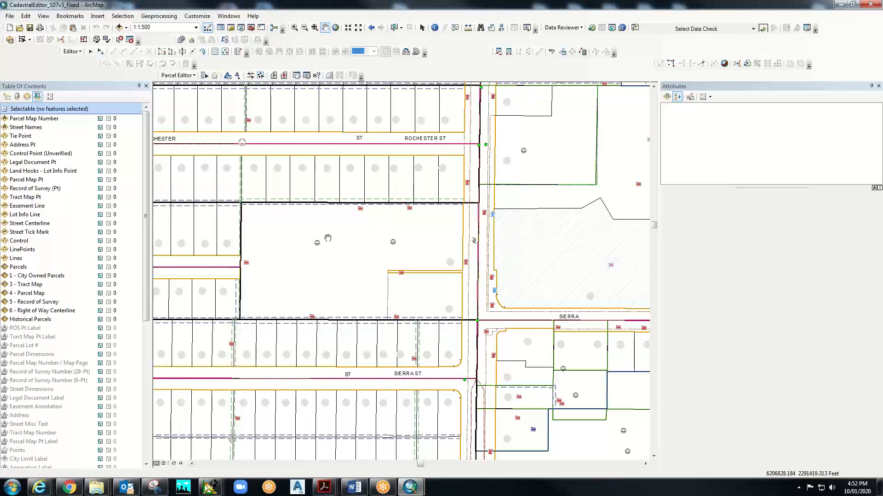
pyautogui.scroll(6, 324, 240)
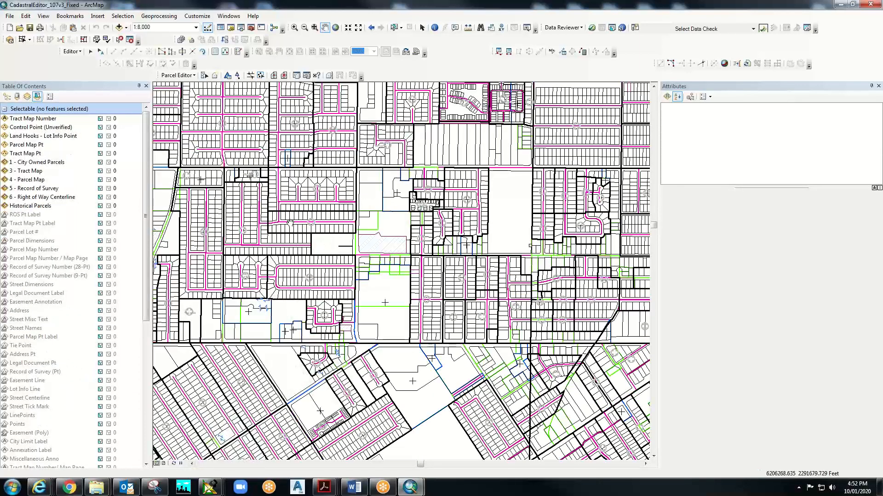
pyautogui.scroll(-5, 327, 251)
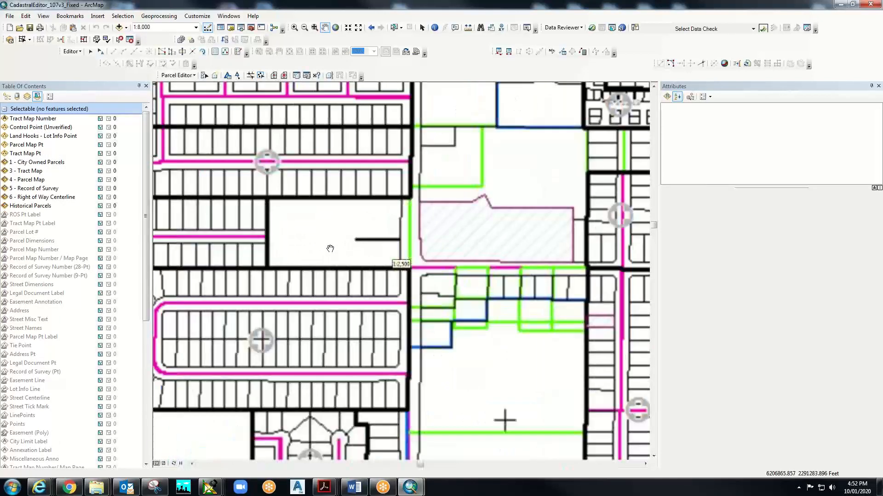
pyautogui.scroll(-2, 329, 247)
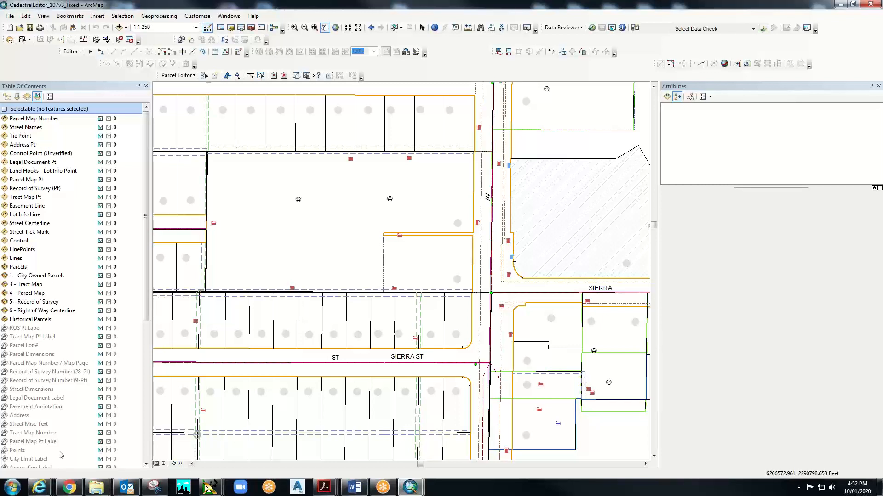
# - Bring up the Customize menu from the main menu bar
pyautogui.moveTo(354, 487)
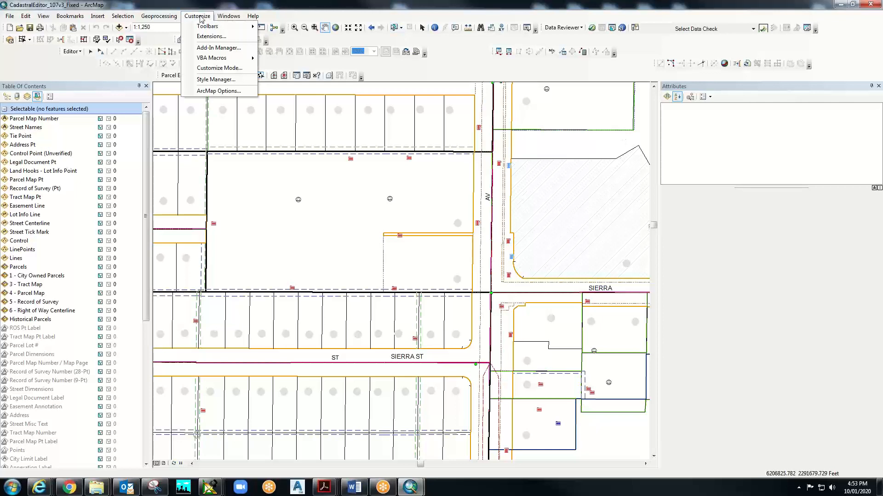
# - Open Customize Mode and scroll its list to show 3D Analyst through Bookmarks
pyautogui.moveTo(209, 30)
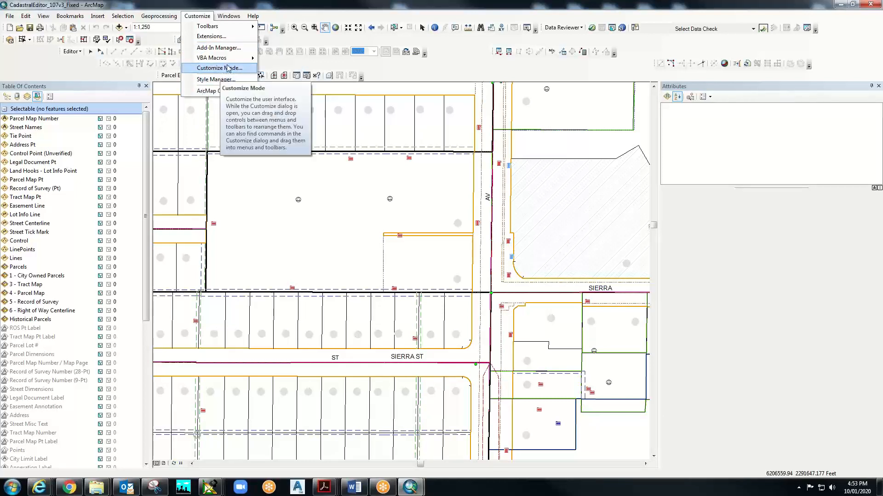
pyautogui.click(225, 69)
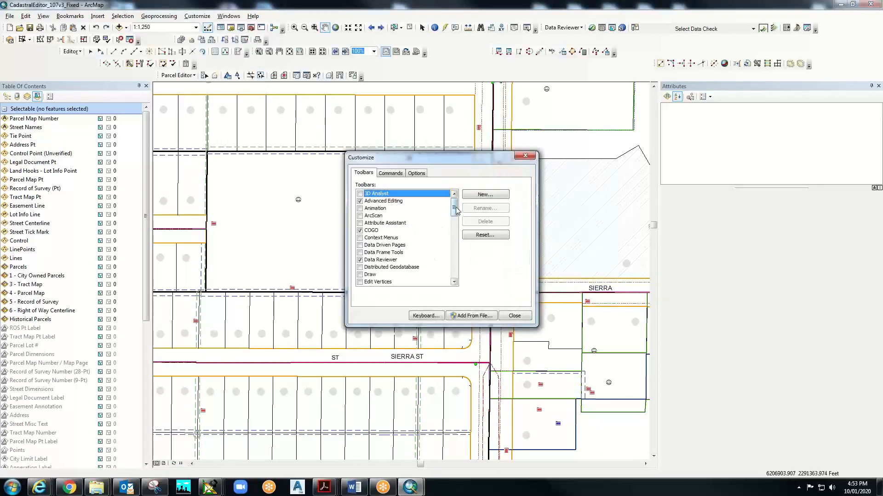
pyautogui.moveTo(457, 210); pyautogui.dragTo(459, 256)
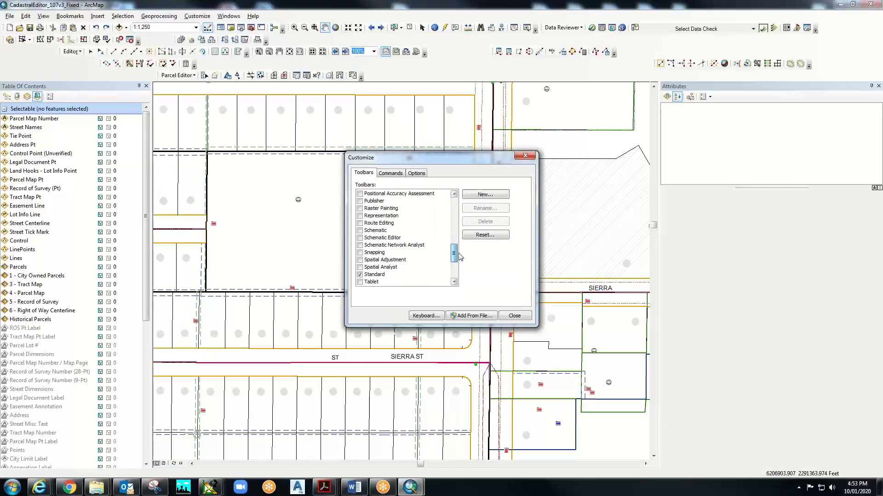
pyautogui.moveTo(454, 193); pyautogui.dragTo(454, 195)
# - Drag the Parcel category's Basis Of Bearing command onto the Parcel Editor toolbar, then close Customize
pyautogui.click(390, 172)
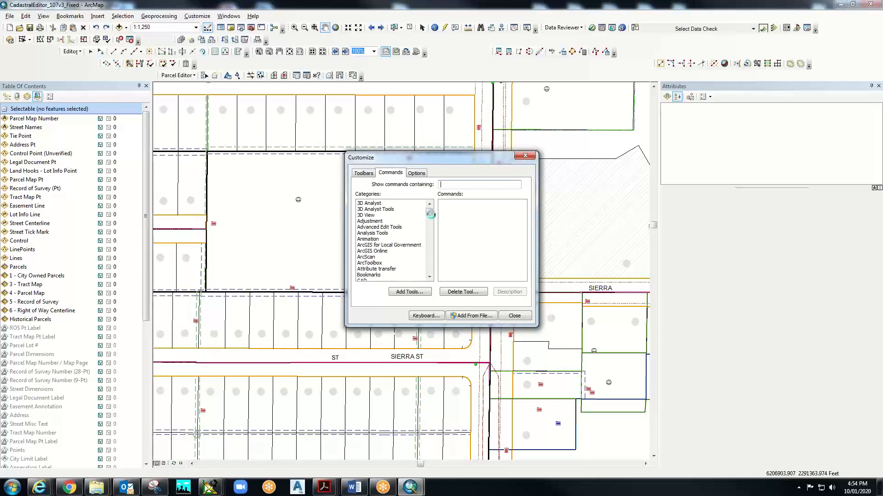
pyautogui.moveTo(431, 216); pyautogui.dragTo(432, 254)
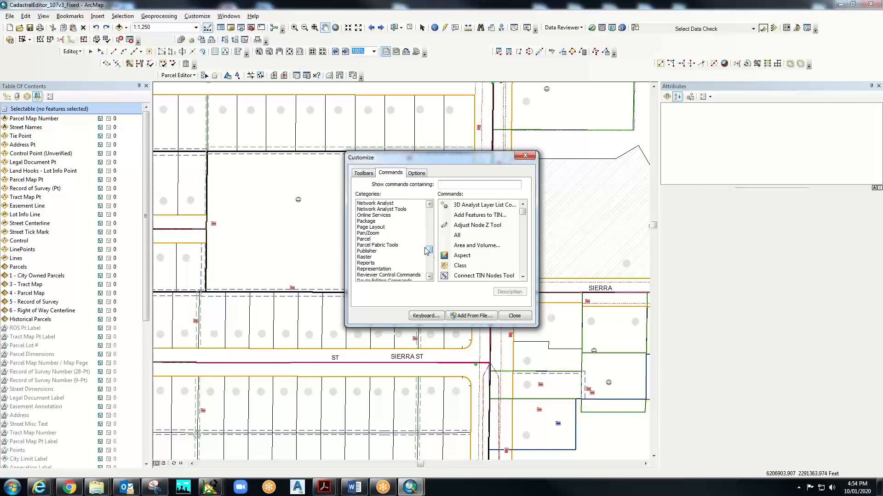
pyautogui.click(366, 239)
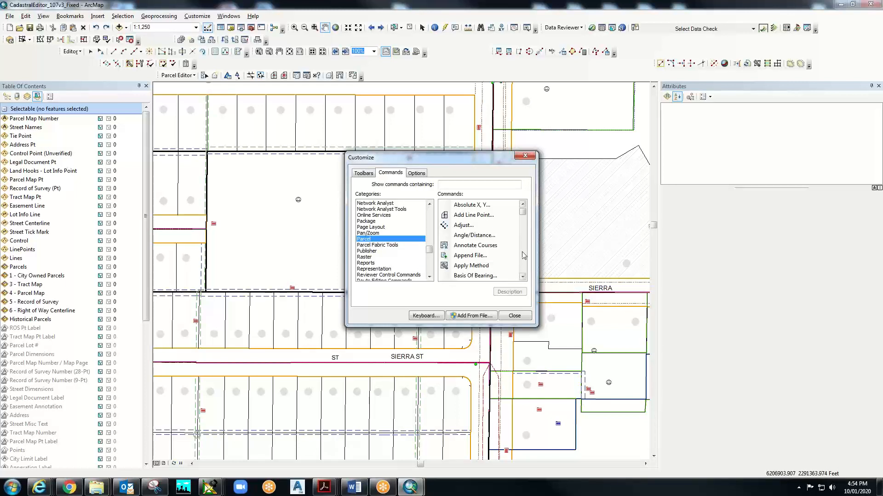
pyautogui.click(474, 276)
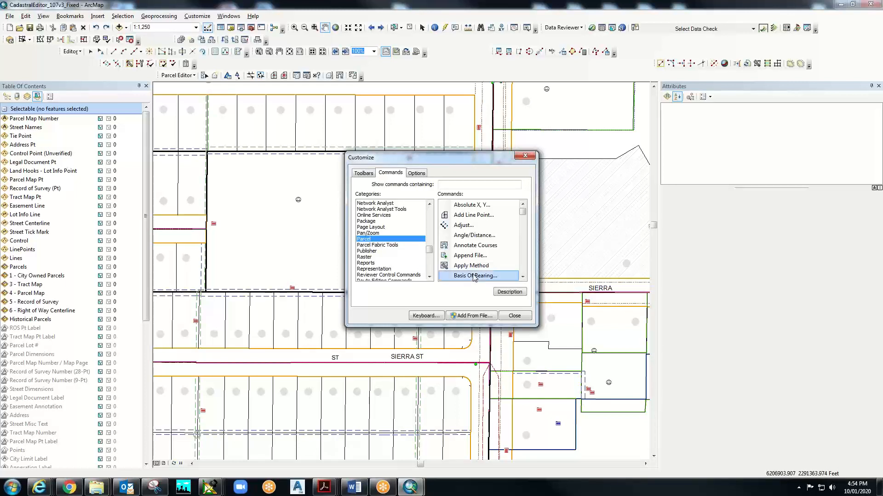
pyautogui.moveTo(474, 277); pyautogui.dragTo(214, 77)
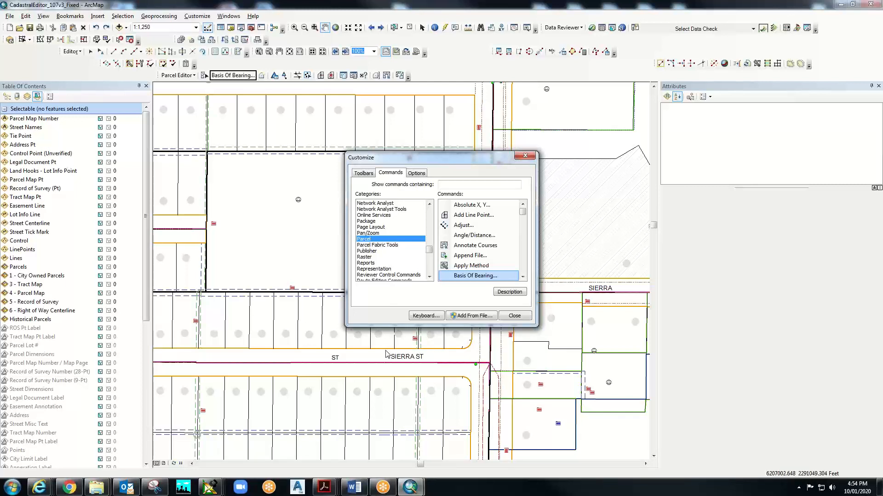
pyautogui.click(518, 315)
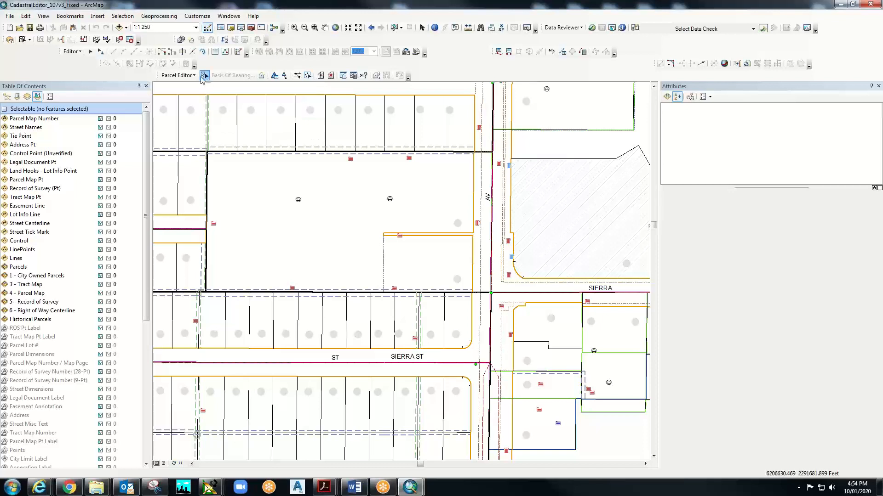
# - Stop and restart the Parcel Editor session, continuing past the unversioned-layer warnings
pyautogui.click(178, 75)
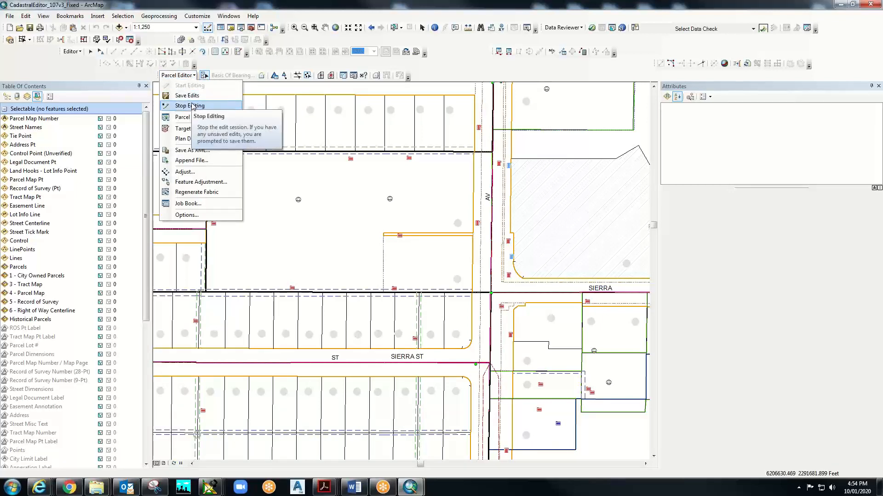
pyautogui.click(189, 105)
pyautogui.click(195, 76)
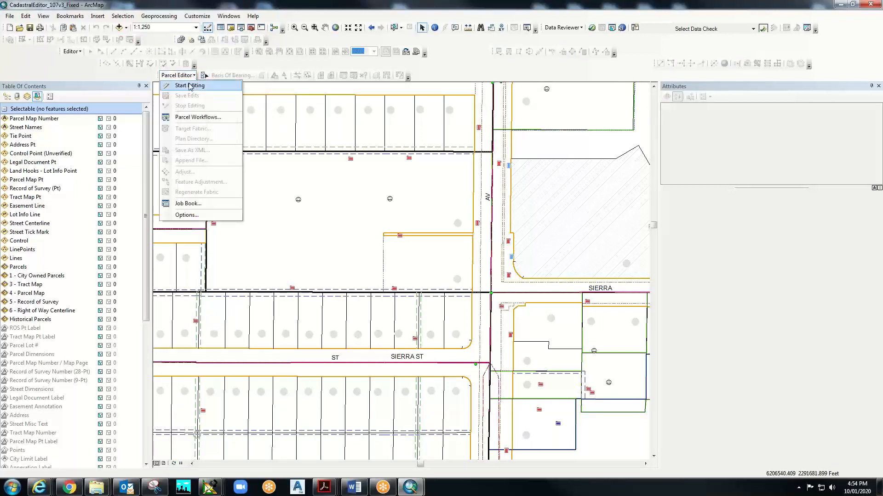
pyautogui.click(189, 85)
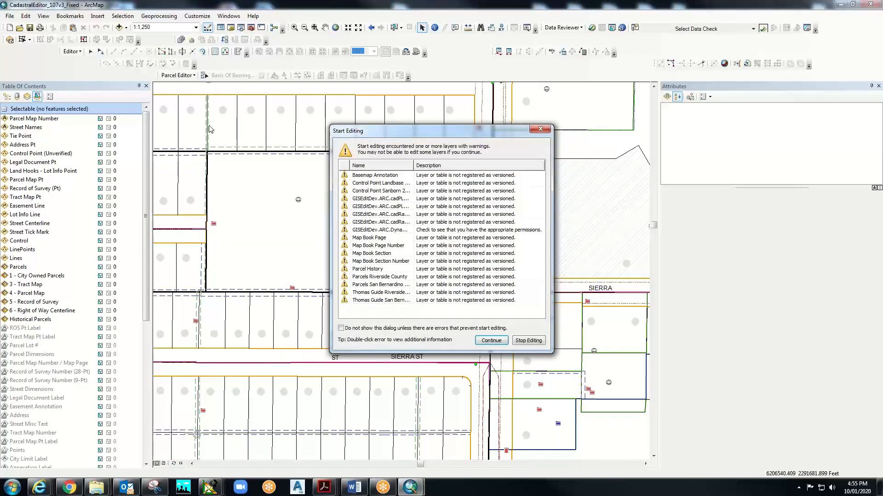
pyautogui.click(491, 340)
pyautogui.rightClick(337, 118)
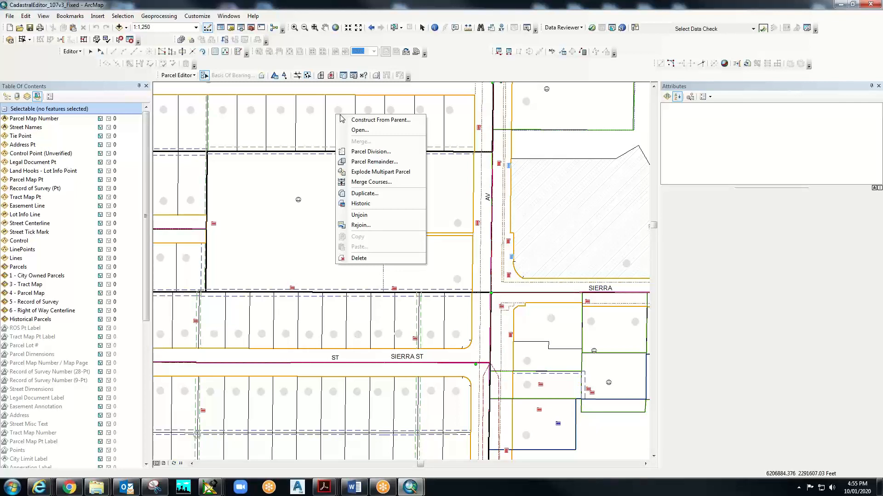
# - Construct From Parent on the lot, show selectable parent lines, and turn on Parcel Measurement View
pyautogui.click(363, 120)
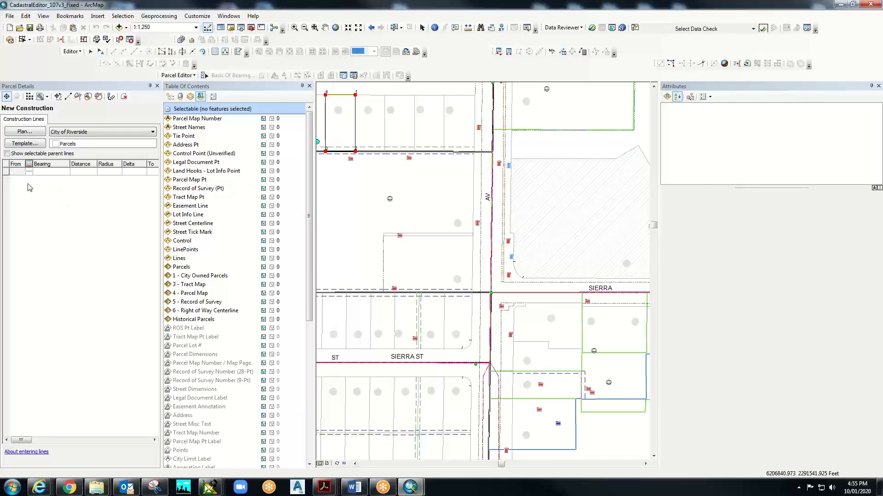
pyautogui.click(7, 153)
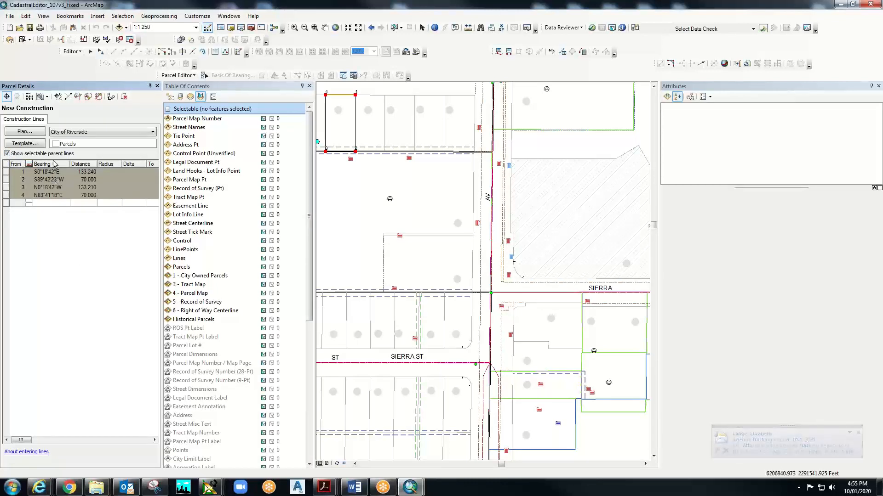
pyautogui.click(111, 97)
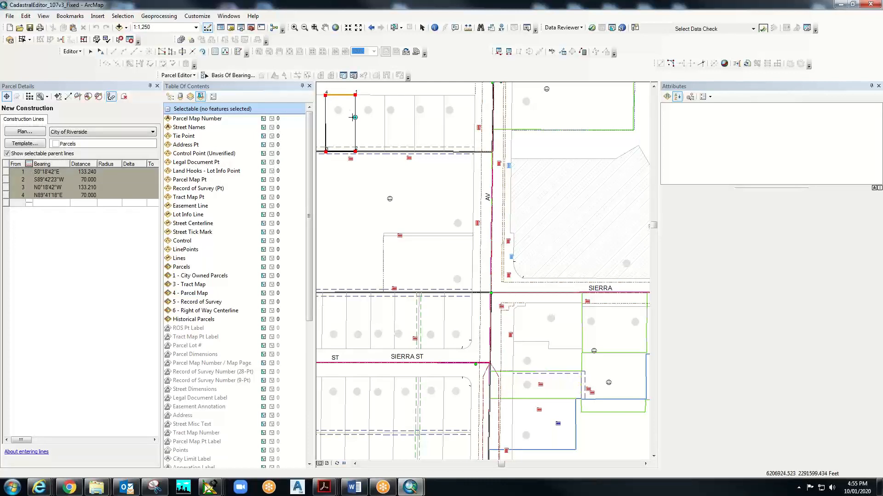
pyautogui.scroll(2, 373, 105)
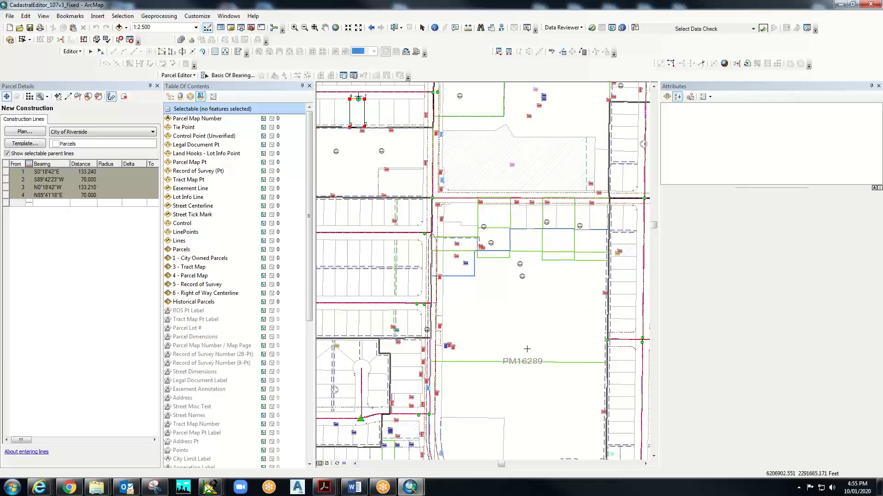
# - Open Basis of Bearing with the N89°41'18"E line as reference, then pan to lot 05
pyautogui.rightClick(358, 98)
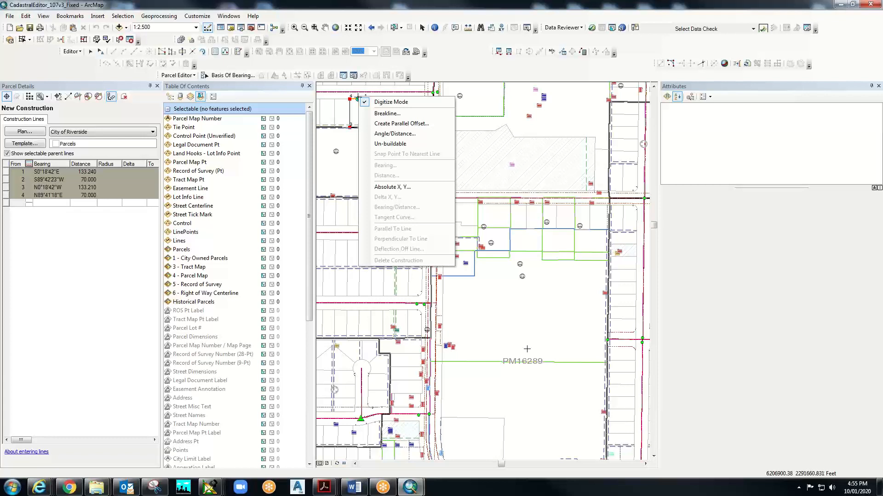
pyautogui.click(227, 77)
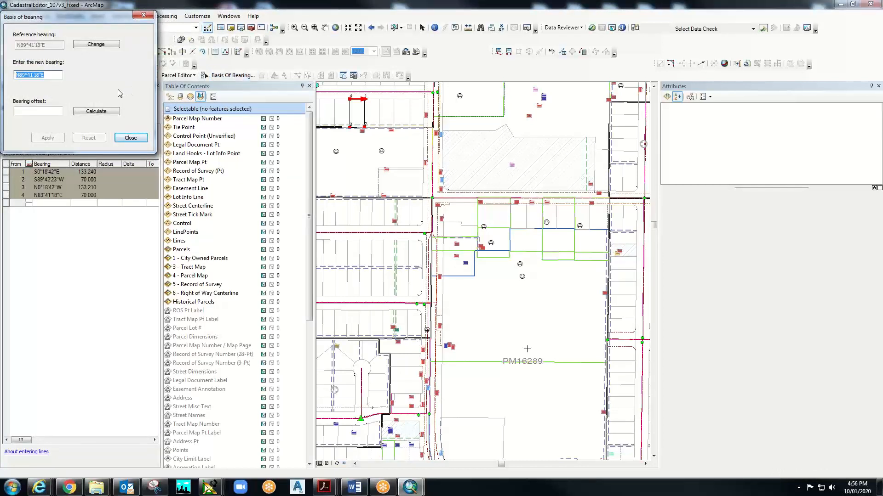
pyautogui.scroll(5, 366, 118)
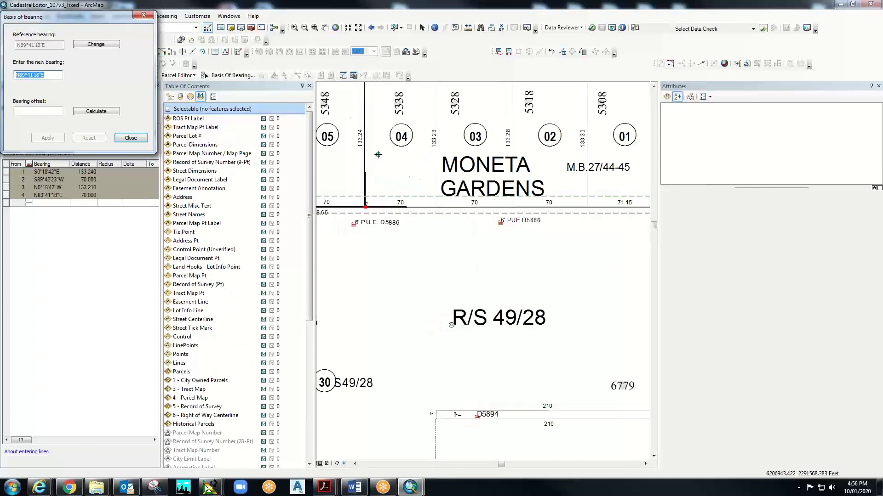
pyautogui.scroll(-1, 378, 155)
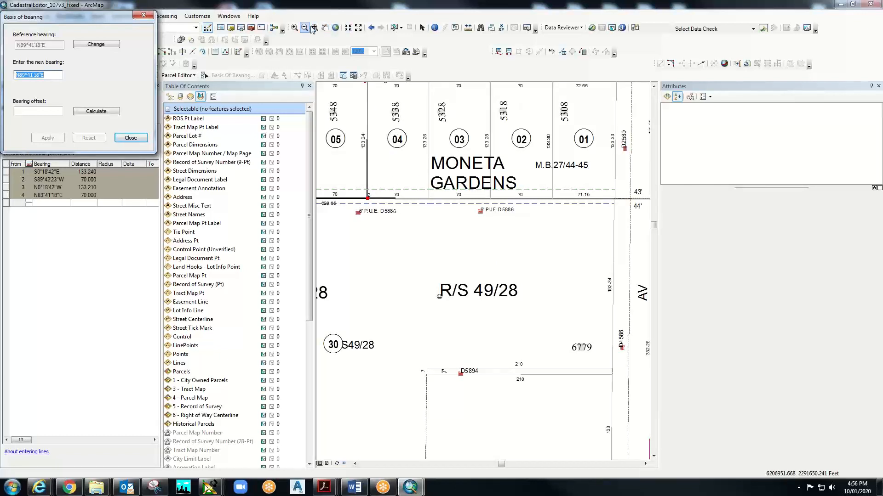
pyautogui.click(325, 27)
pyautogui.moveTo(352, 135); pyautogui.dragTo(494, 274)
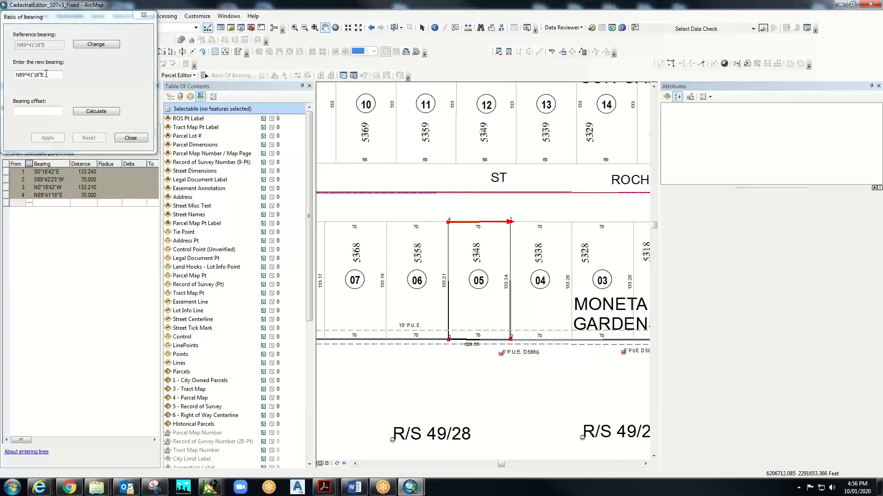
# - Enter N90 as the new bearing, calculate the 0-18-42 offset, and apply it to the lines
pyautogui.moveTo(46, 74); pyautogui.dragTo(1, 73)
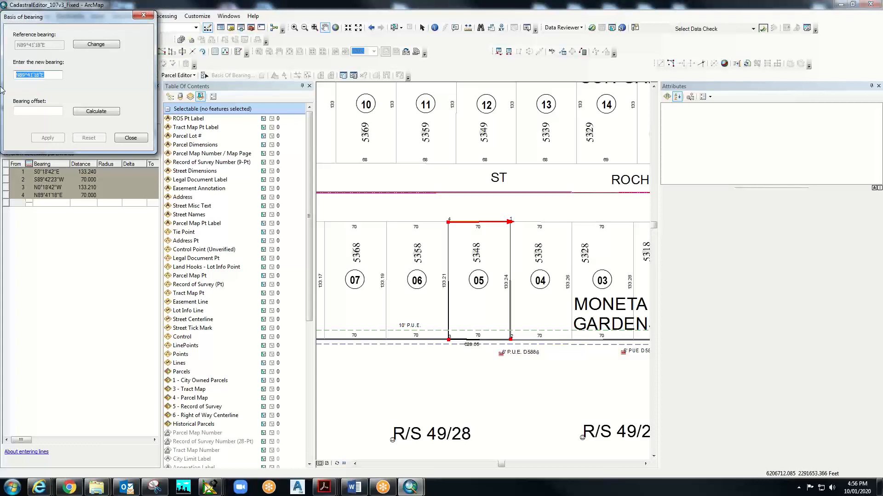
pyautogui.write('n90-00-00e')
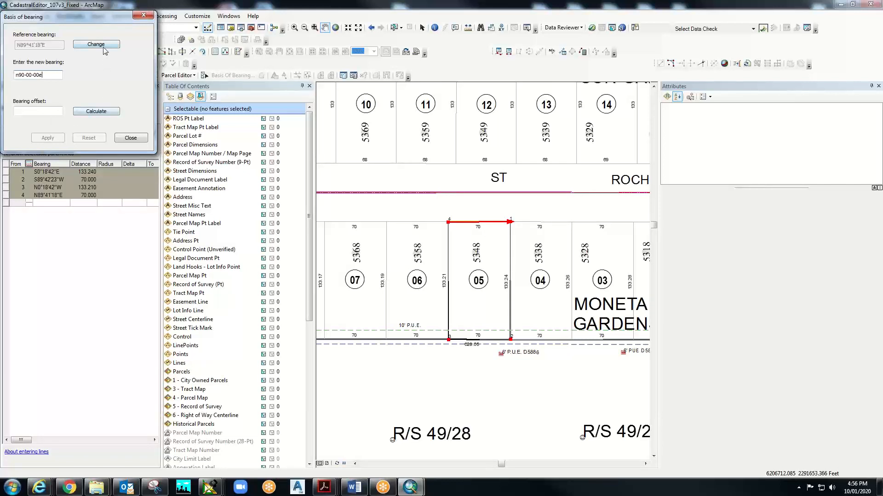
pyautogui.click(104, 113)
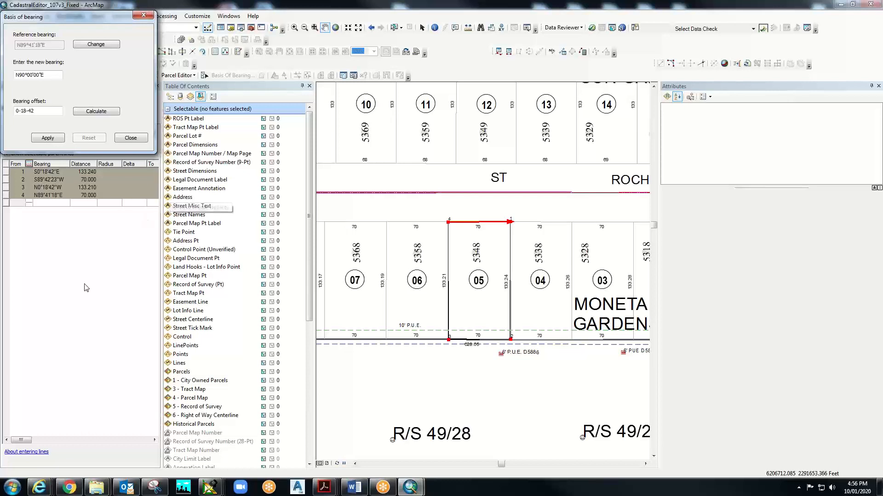
pyautogui.click(48, 138)
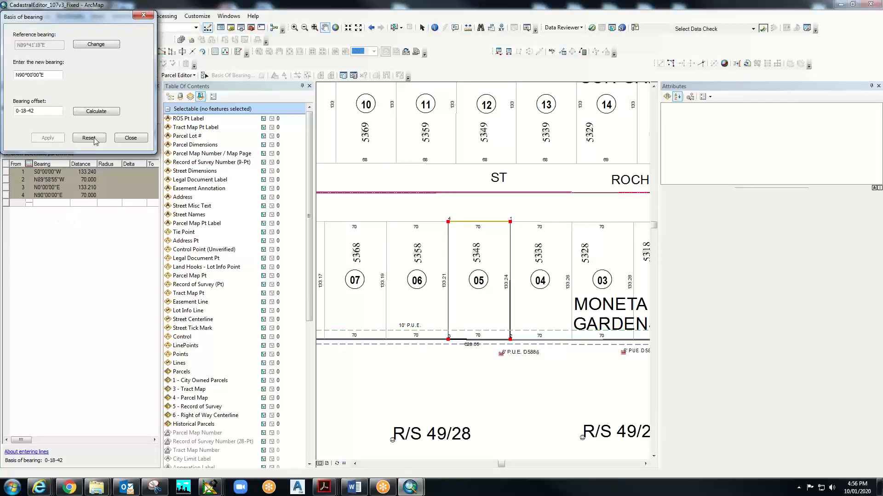
# - Close the Basis of bearing dialog with the 0-18-42 offset kept in force
pyautogui.click(138, 137)
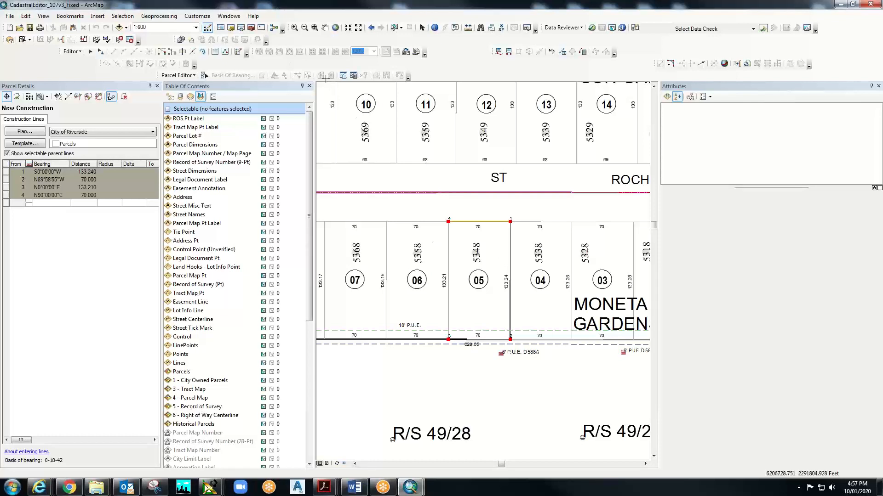
# - Zoom in repeatedly on lot 05's northeast corner point to check the lines meet
pyautogui.click(294, 27)
pyautogui.moveTo(508, 218); pyautogui.dragTo(517, 229)
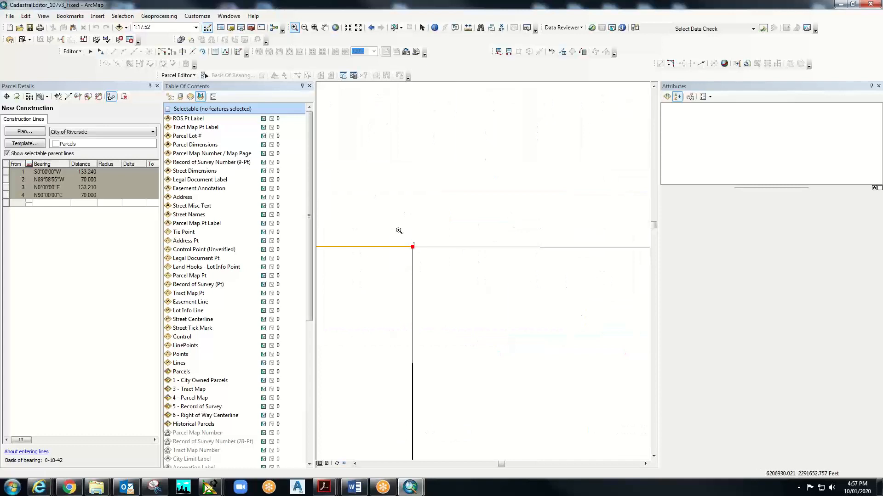
pyautogui.moveTo(408, 240); pyautogui.dragTo(417, 250)
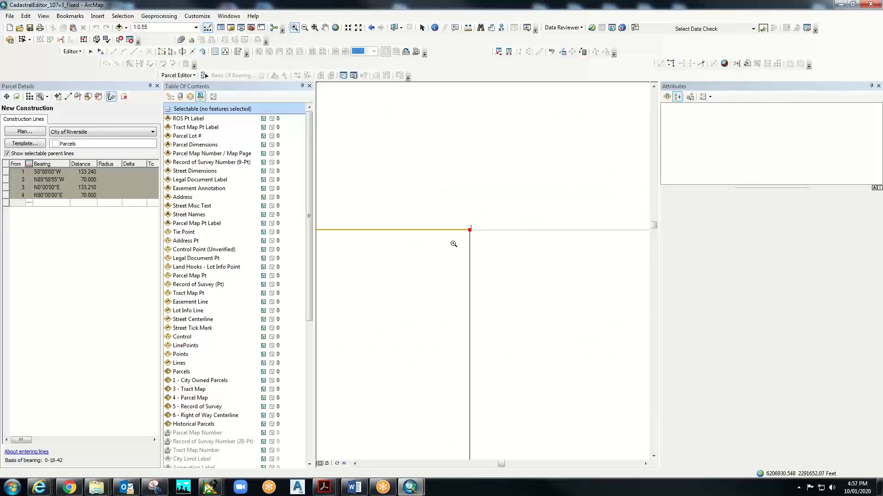
pyautogui.moveTo(459, 217); pyautogui.dragTo(483, 253)
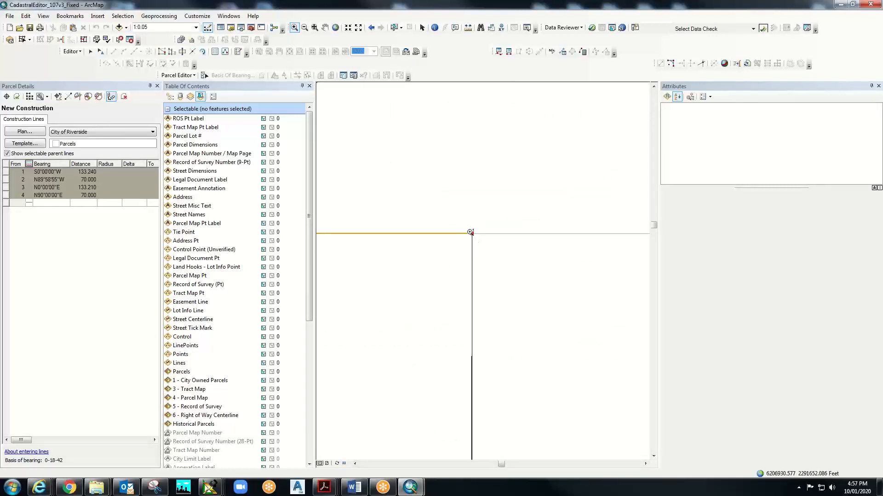
pyautogui.moveTo(462, 221); pyautogui.dragTo(478, 274)
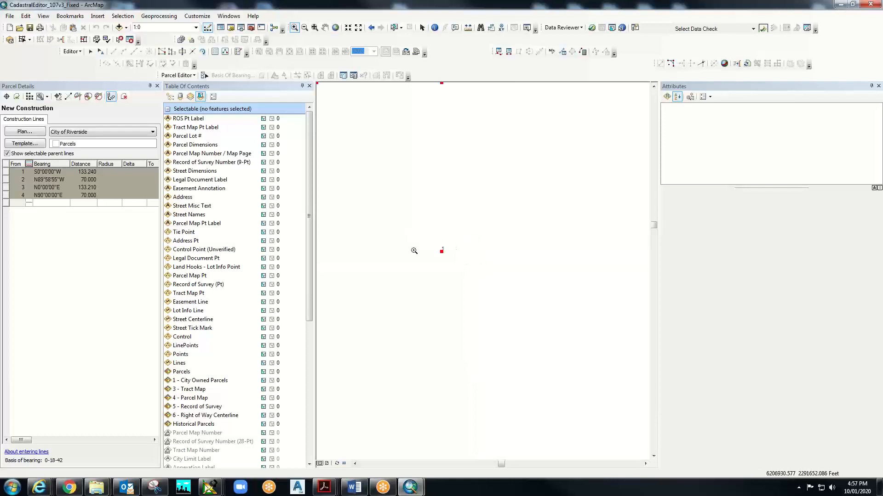
# - Zoom back out from the corner point to a wide view of the lot
pyautogui.click(303, 29)
pyautogui.moveTo(431, 238); pyautogui.dragTo(454, 269)
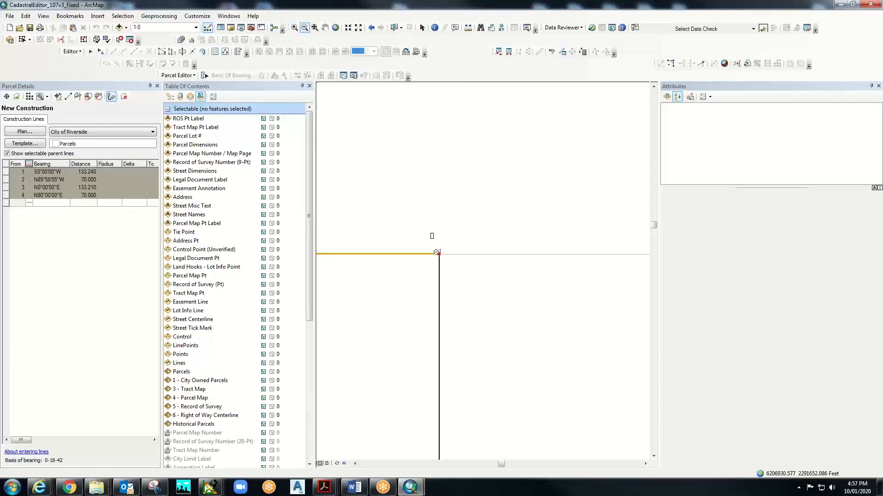
pyautogui.moveTo(431, 234); pyautogui.dragTo(450, 274)
pyautogui.moveTo(424, 239); pyautogui.dragTo(444, 280)
pyautogui.moveTo(421, 251); pyautogui.dragTo(428, 277)
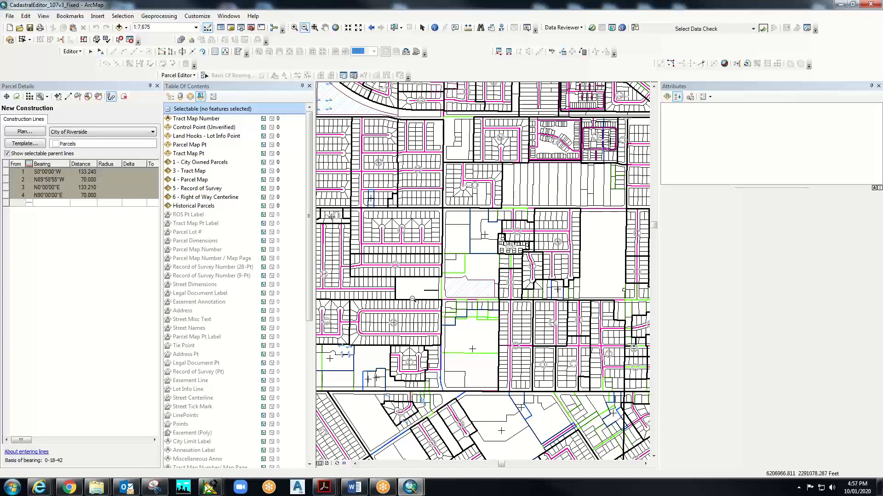
# - Zoom back in on lots 03 through 07, centred on lot 05, to about 1:500
pyautogui.click(294, 27)
pyautogui.moveTo(437, 291); pyautogui.dragTo(407, 264)
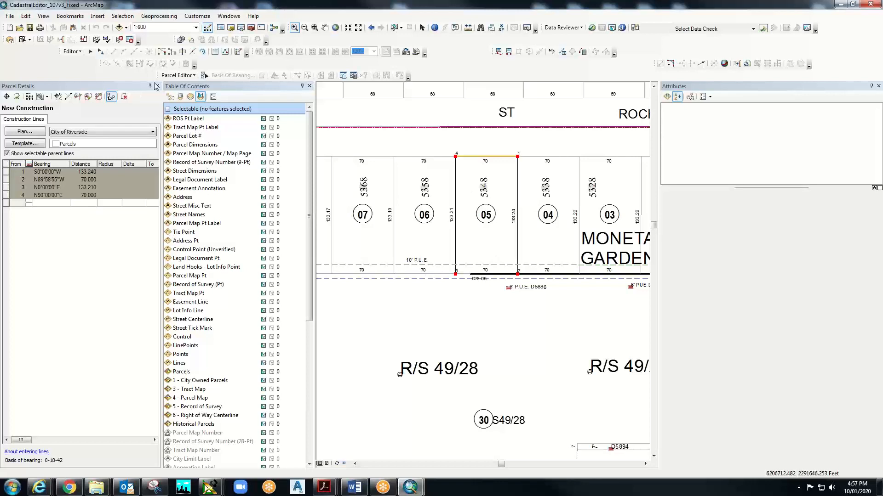
pyautogui.rightClick(494, 222)
pyautogui.click(478, 251)
pyautogui.scroll(1, 475, 252)
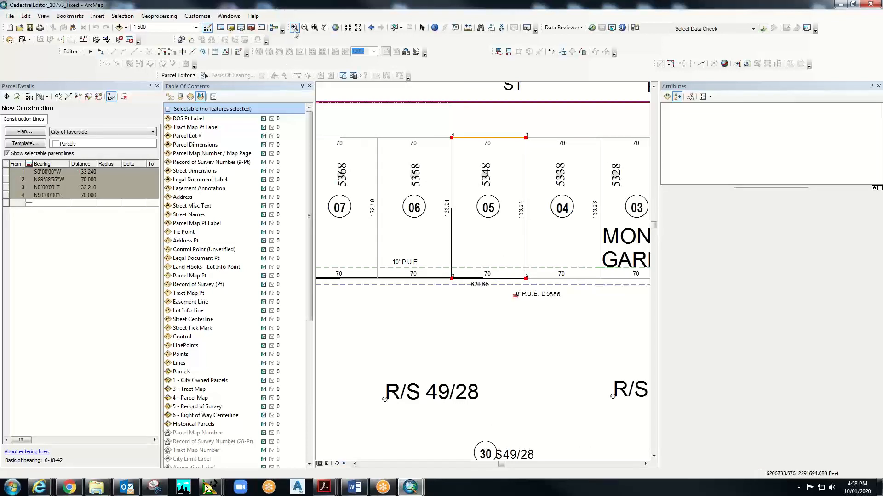
# - Zoom in close on lot 05's southern corner, then zoom out to lots 05–07 at about 1:337
pyautogui.moveTo(446, 272); pyautogui.dragTo(458, 284)
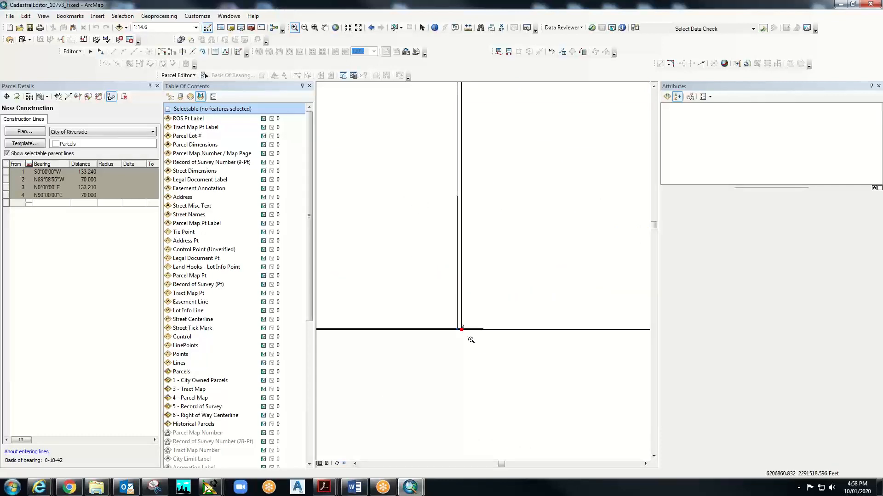
pyautogui.moveTo(447, 317); pyautogui.dragTo(473, 339)
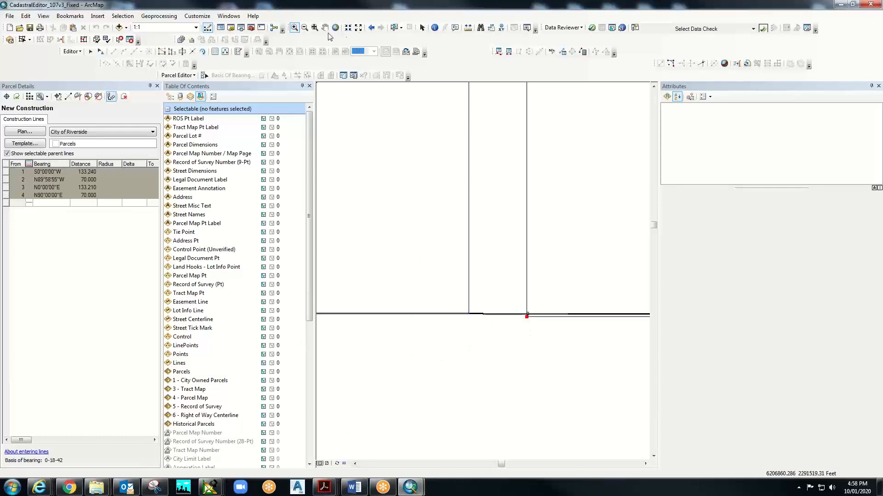
pyautogui.click(304, 27)
pyautogui.moveTo(411, 201); pyautogui.dragTo(548, 357)
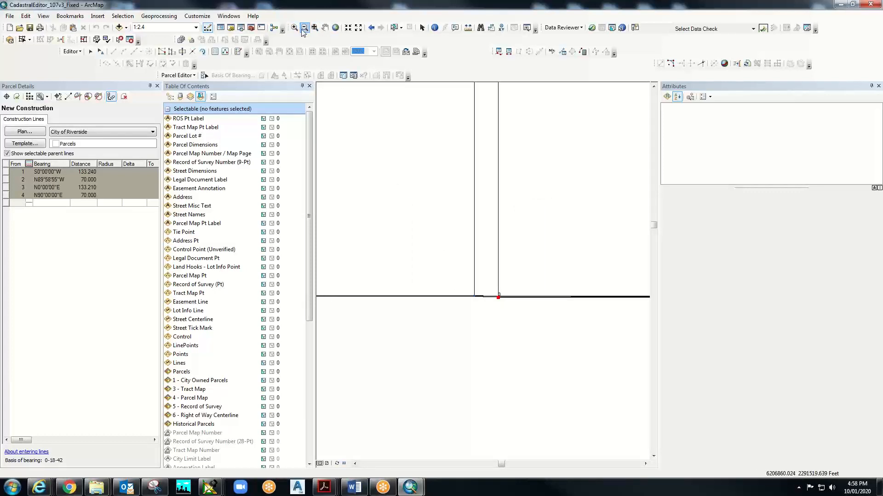
pyautogui.moveTo(409, 234); pyautogui.dragTo(605, 361)
pyautogui.moveTo(471, 289); pyautogui.dragTo(528, 336)
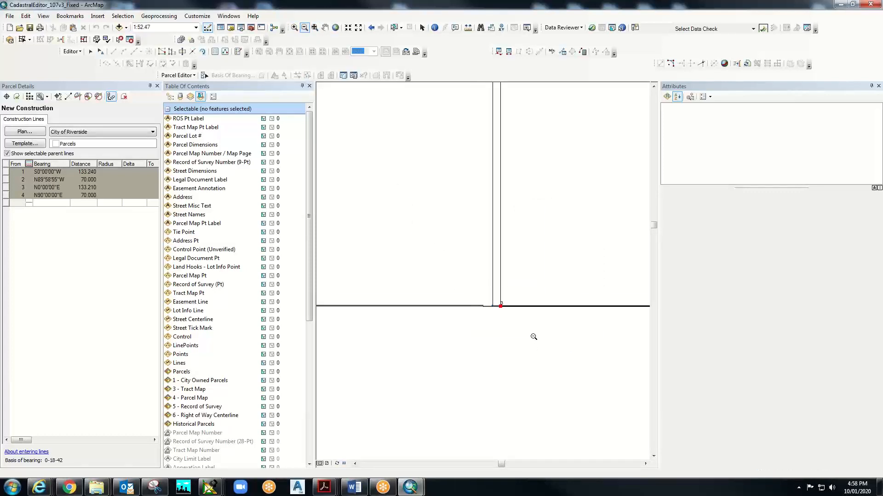
pyautogui.moveTo(471, 294); pyautogui.dragTo(536, 340)
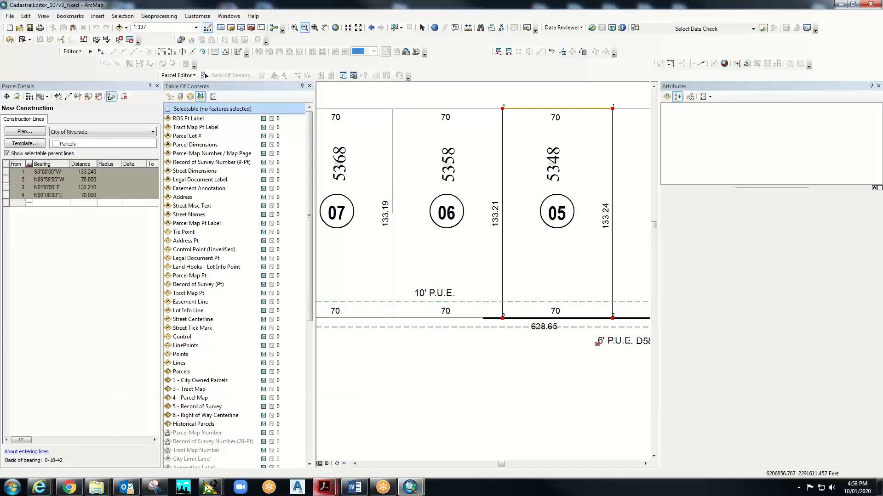
# - Pan and zoom out to centre lot 05's block south of Rochester St, up to Sierra St
pyautogui.moveTo(325, 489)
pyautogui.click(325, 27)
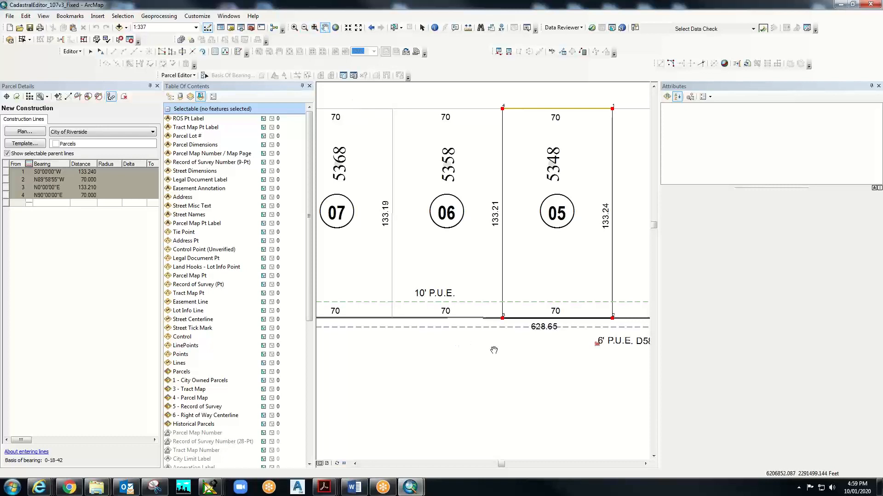
pyautogui.moveTo(493, 350); pyautogui.dragTo(555, 404)
pyautogui.click(304, 27)
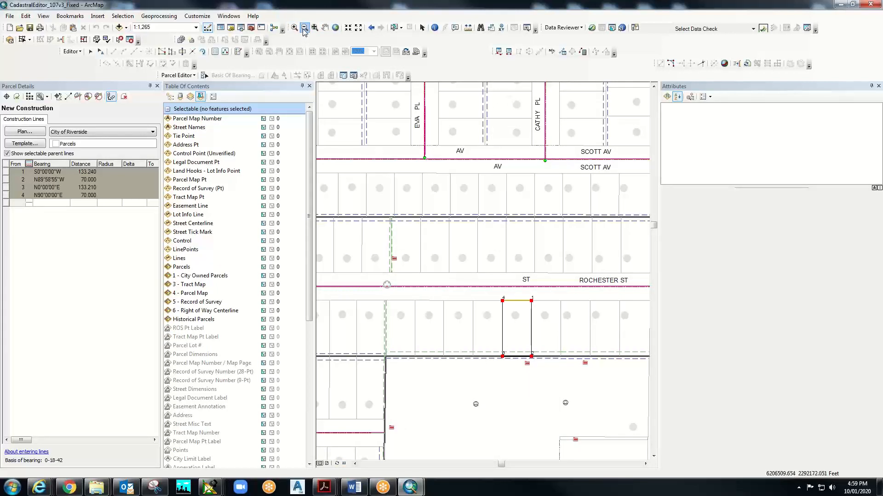
pyautogui.click(324, 27)
pyautogui.moveTo(518, 380); pyautogui.dragTo(464, 237)
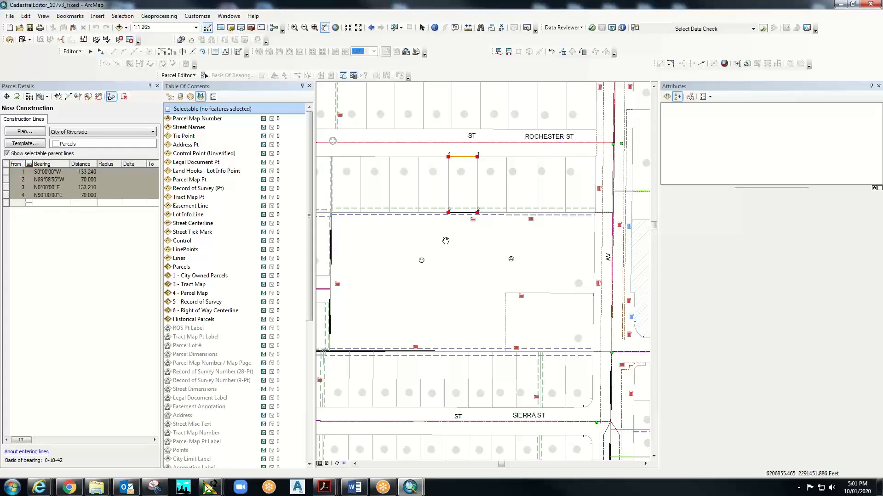
# - Check the Outlook monthly calendar, then minimize Outlook to return to the map
pyautogui.click(125, 487)
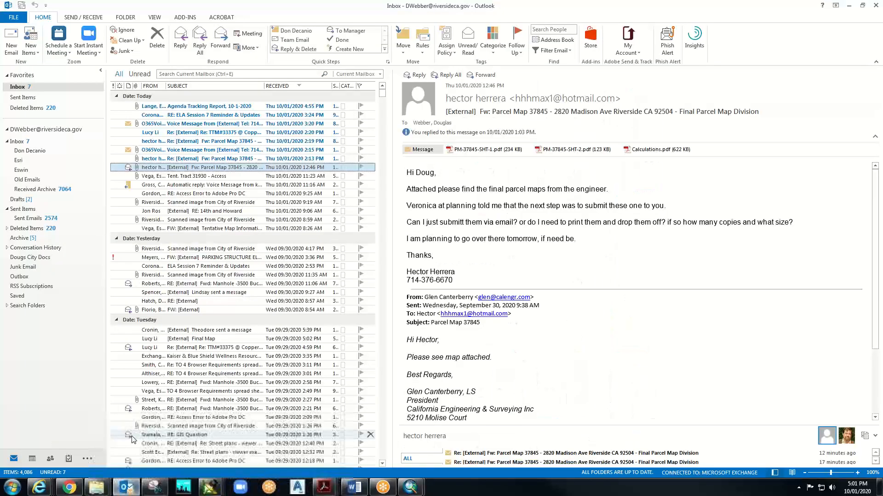
pyautogui.click(32, 459)
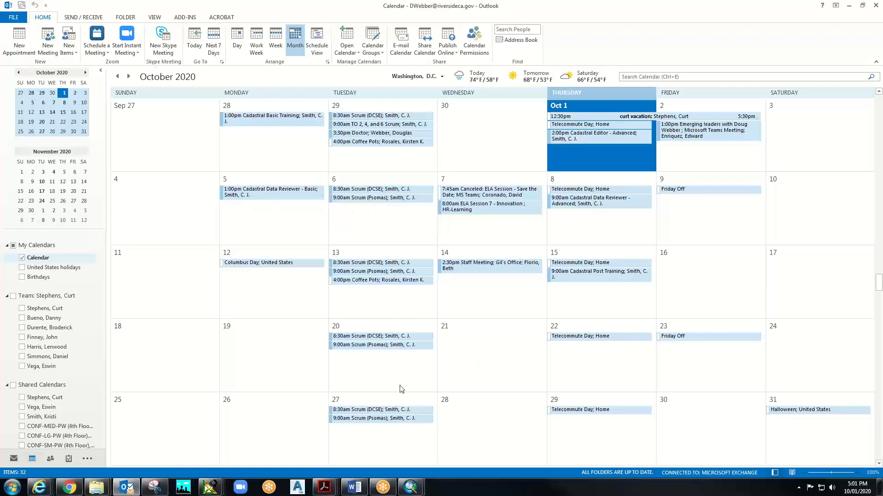
pyautogui.click(848, 6)
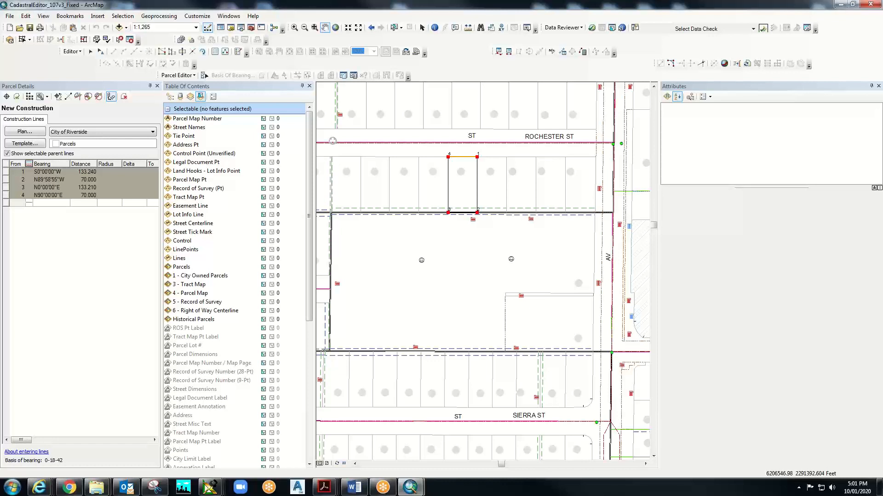
# - Open a new Windows Explorer window and move it over the ArcMap map
pyautogui.rightClick(94, 489)
pyautogui.click(74, 442)
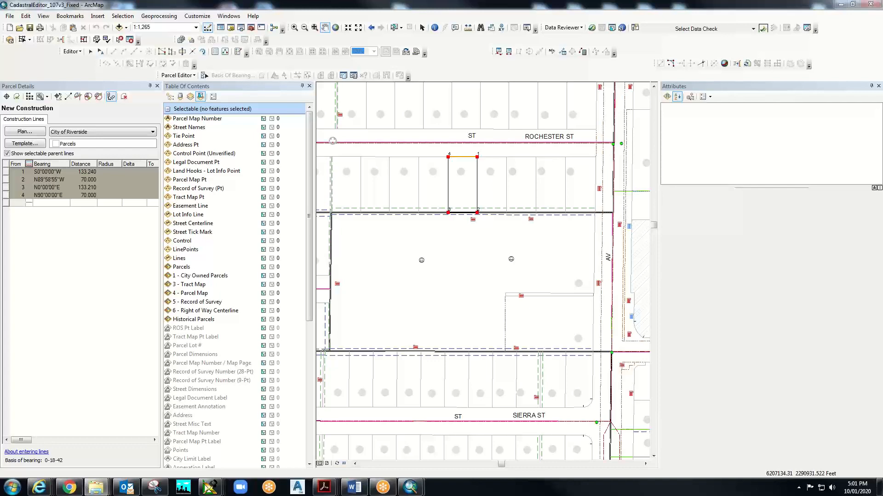
pyautogui.moveTo(882, 79); pyautogui.dragTo(415, 46)
# - Browse from GISVideos to _From DCSE > ESRI Training > 3_Get Started and select Tutorial1
pyautogui.doubleClick(359, 161)
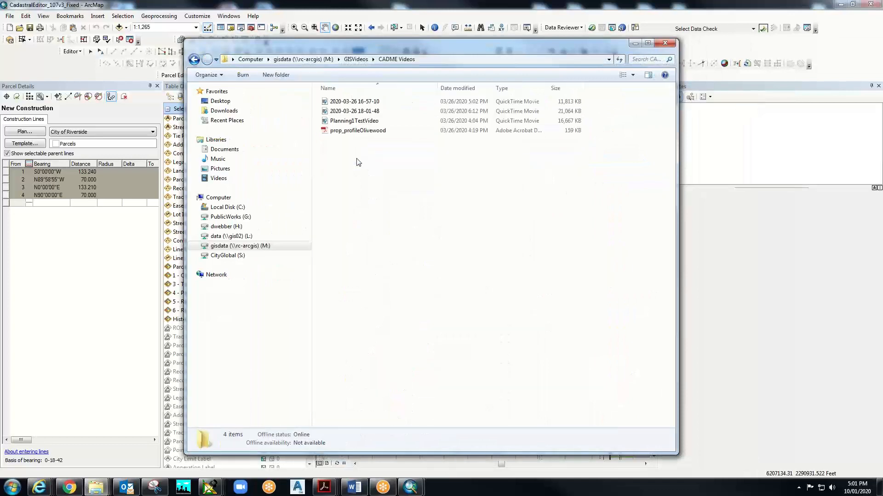
pyautogui.click(194, 59)
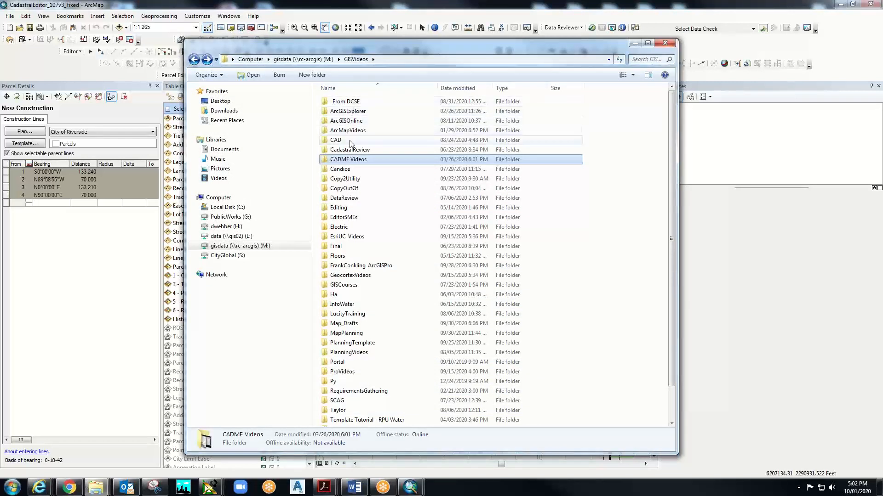
pyautogui.doubleClick(344, 102)
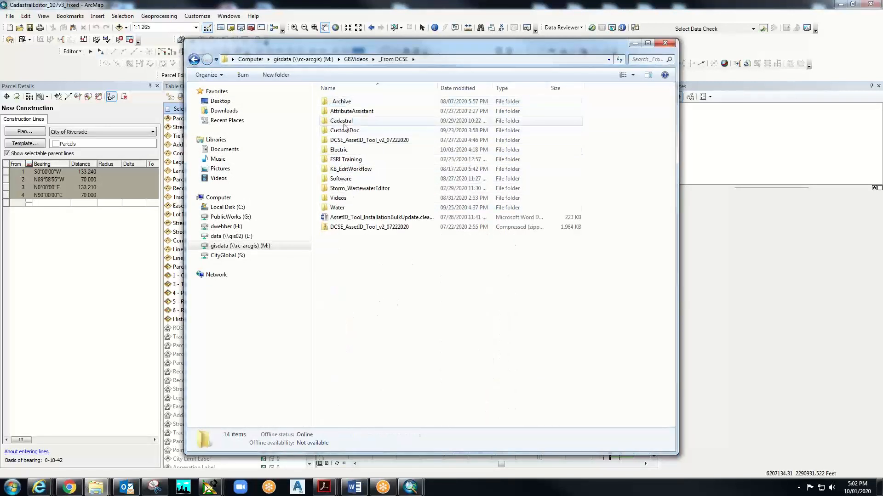
pyautogui.doubleClick(341, 160)
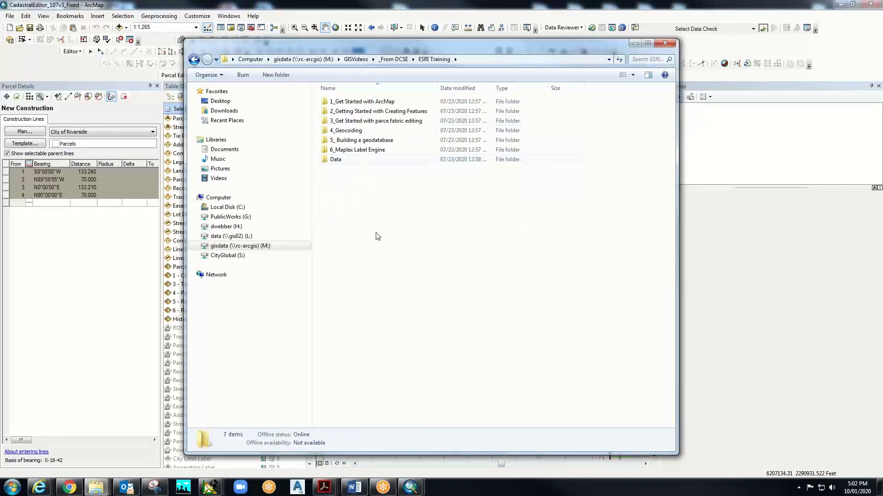
pyautogui.doubleClick(361, 121)
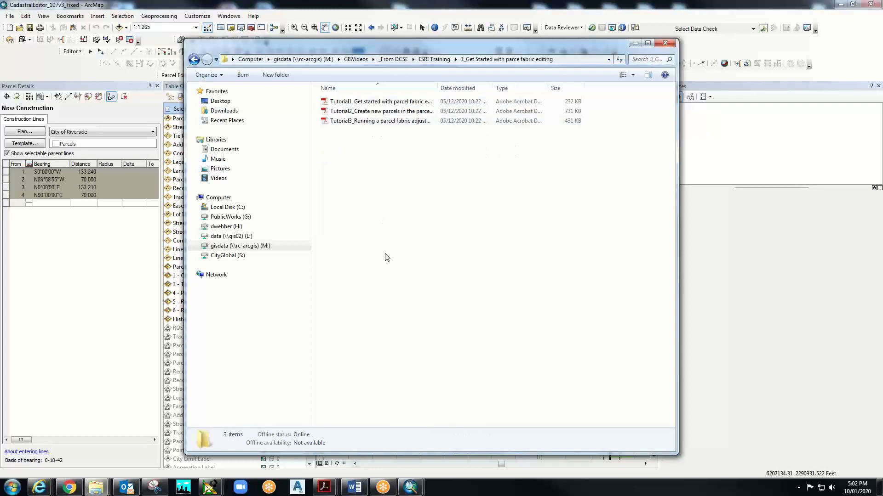
pyautogui.click(375, 102)
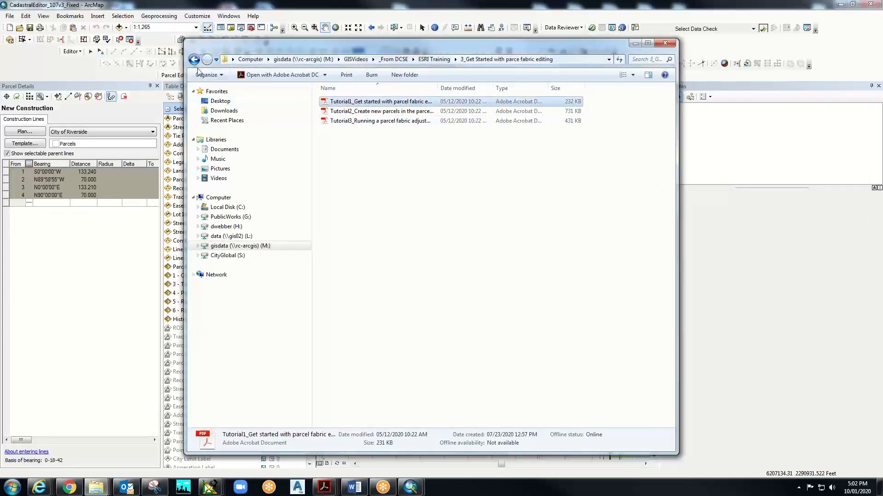
# - Re-enter the tutorials folder, open the Tutorial1 and Tutorial3 PDFs, and close Explorer
pyautogui.press('BackSpace')
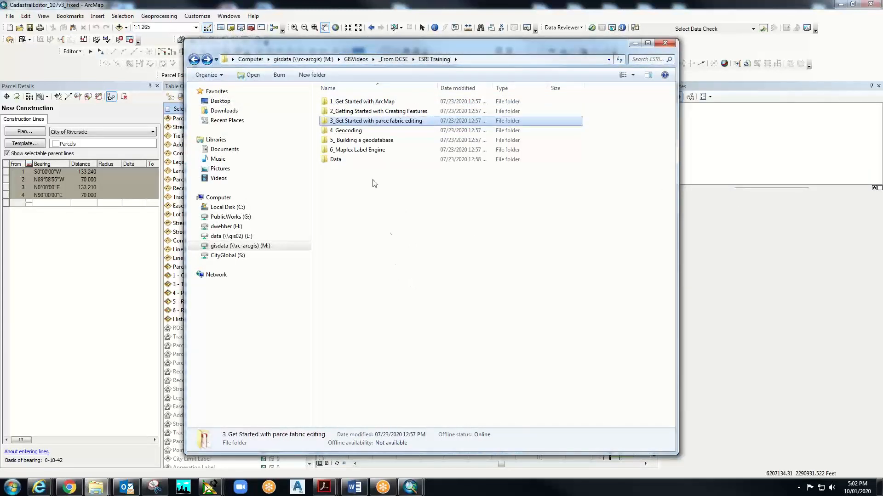
pyautogui.press('BackSpace')
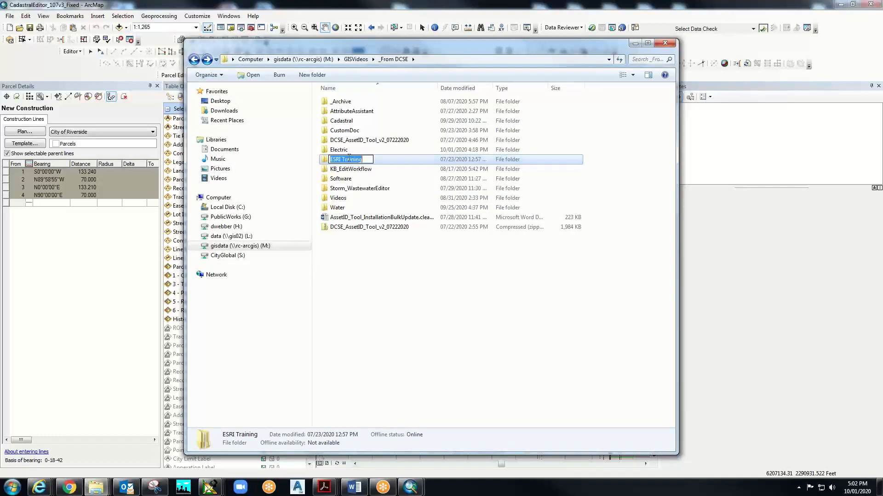
pyautogui.press('Down')
pyautogui.doubleClick(355, 160)
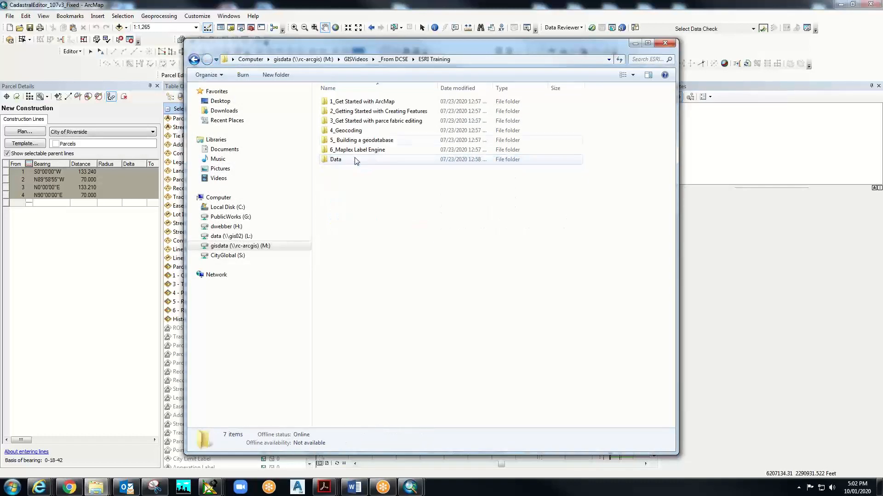
pyautogui.doubleClick(375, 121)
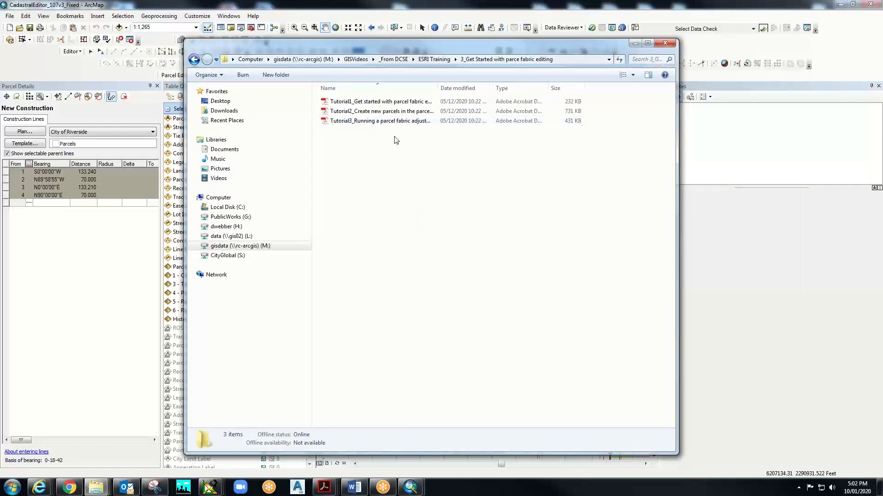
pyautogui.doubleClick(386, 103)
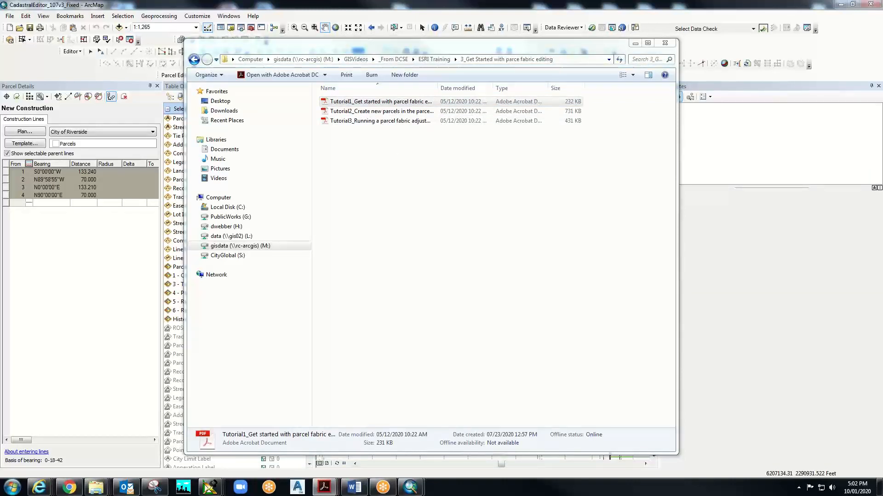
pyautogui.doubleClick(385, 121)
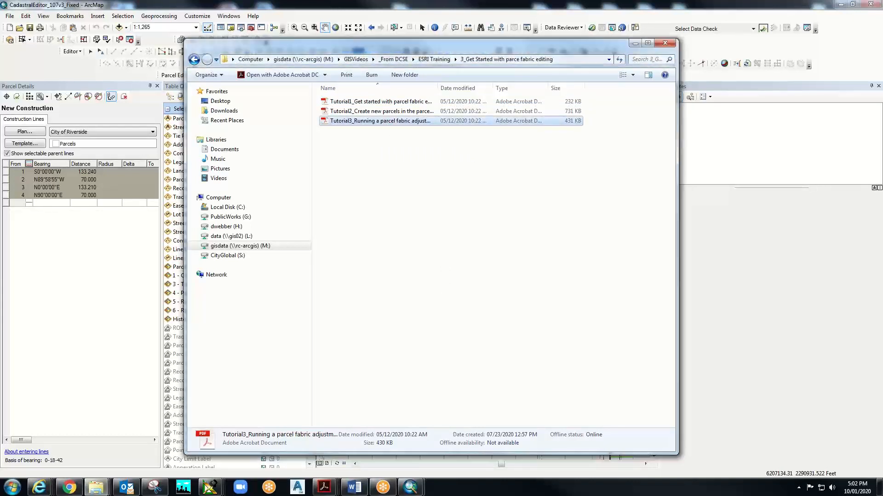
pyautogui.click(671, 43)
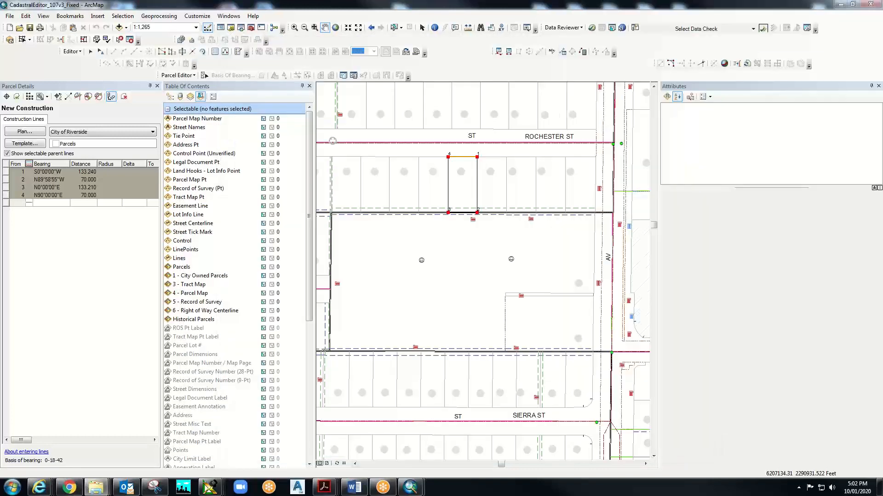